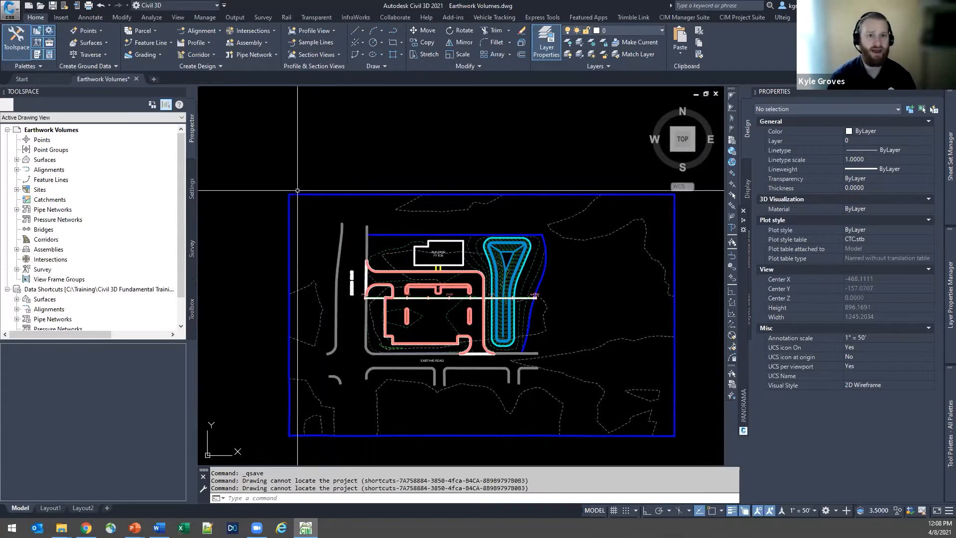
Inspect the existing ground (EG) and finished grade (FG) surfaces and the surrounding site layout in the drawing.
{"action": "middle_click_drag", "start_coordinate": [447, 309], "coordinate": [435, 301]}
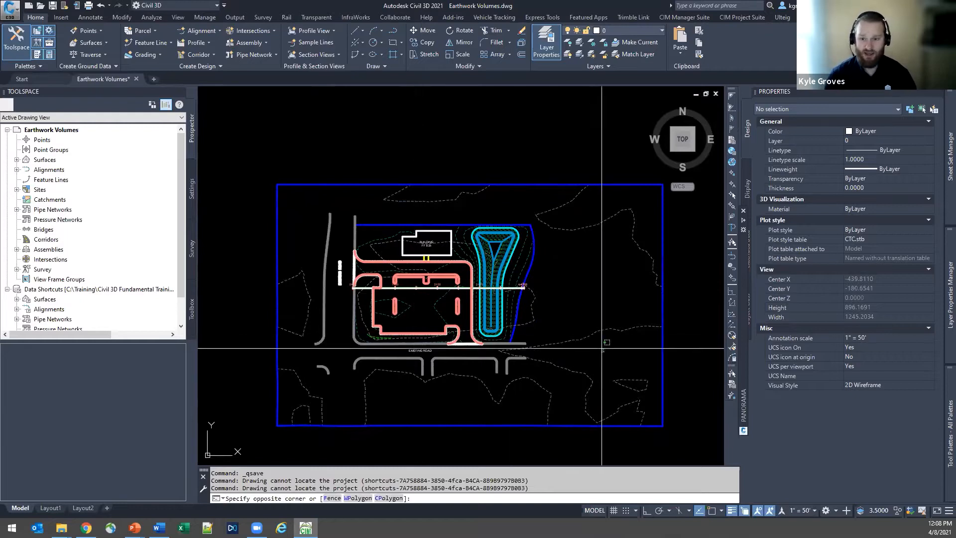
{"action": "left_click", "coordinate": [578, 319]}
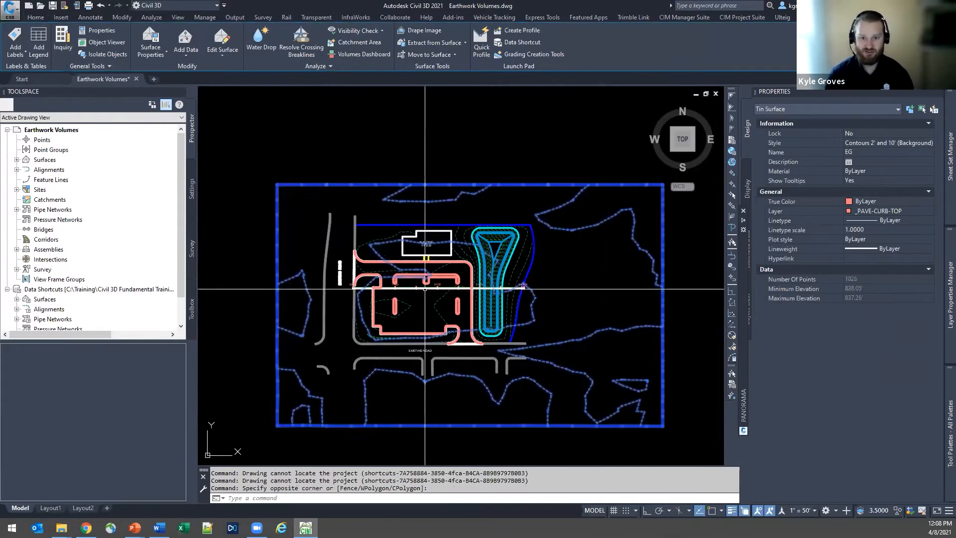
{"action": "key", "text": "Escape"}
{"action": "scroll", "coordinate": [487, 291], "scroll_direction": "up", "scroll_amount": 4}
{"action": "mouse_move", "coordinate": [487, 292]}
{"action": "middle_mouse_down"}
{"action": "mouse_move", "coordinate": [380, 324]}
{"action": "mouse_move", "coordinate": [422, 338]}
{"action": "middle_mouse_up"}
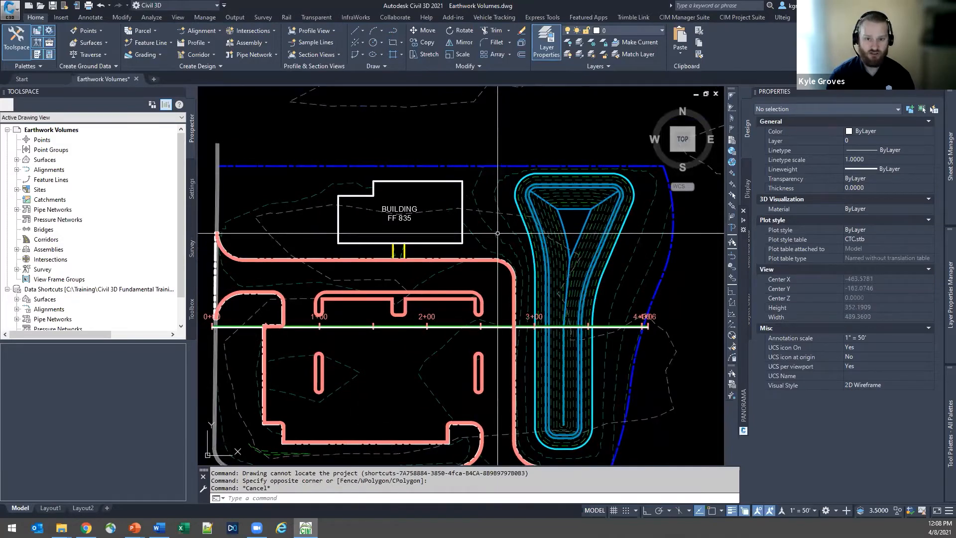
{"action": "left_click", "coordinate": [351, 326]}
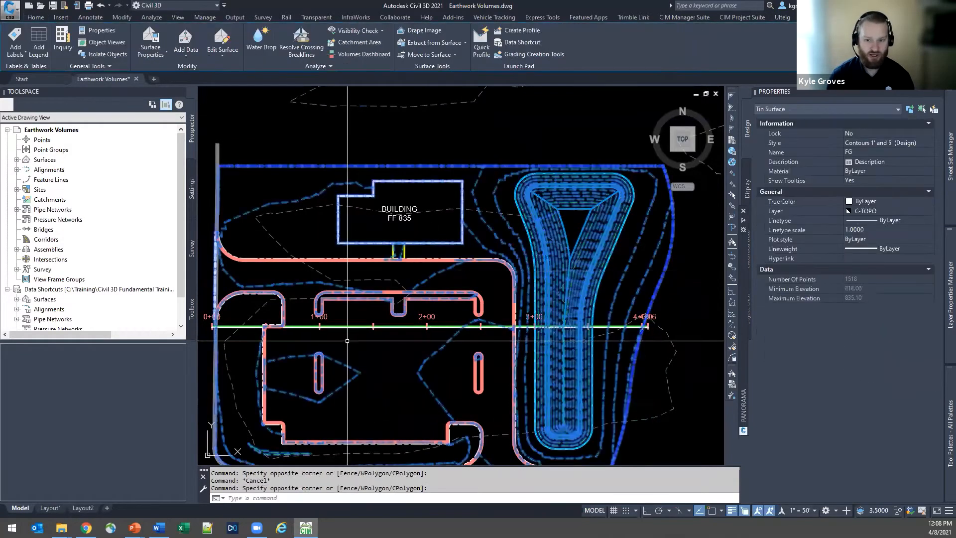
{"action": "key", "text": "Escape"}
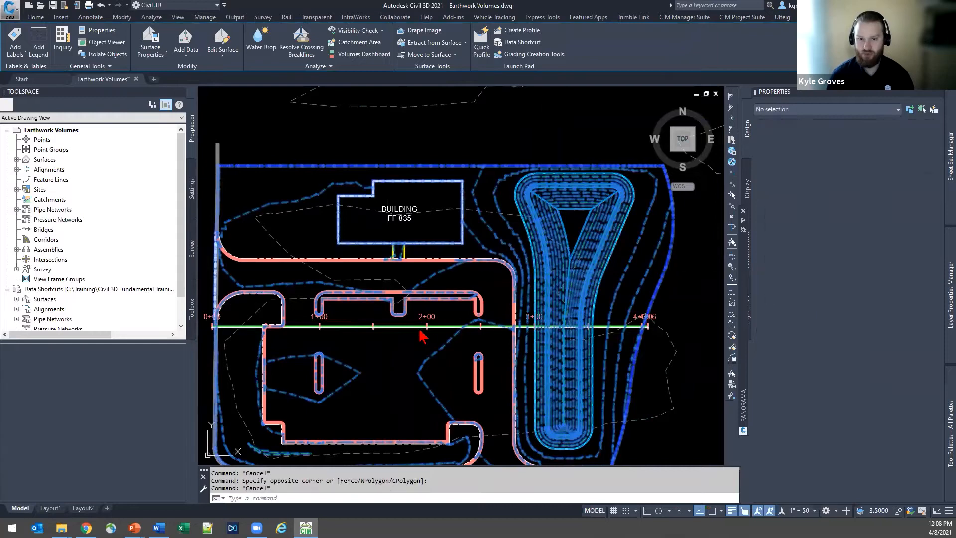
{"action": "scroll", "coordinate": [343, 319], "scroll_direction": "down", "scroll_amount": 2}
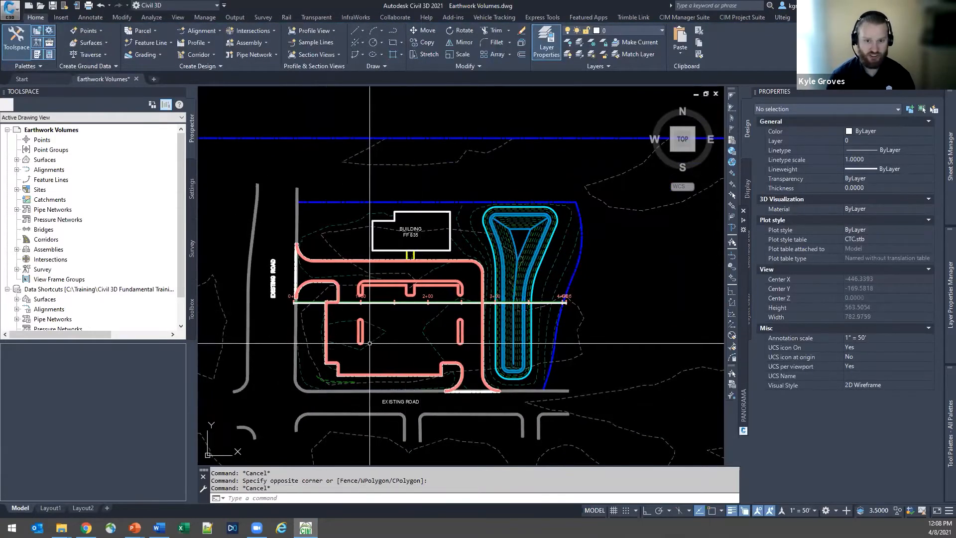
{"action": "scroll", "coordinate": [349, 299], "scroll_direction": "down", "scroll_amount": 5}
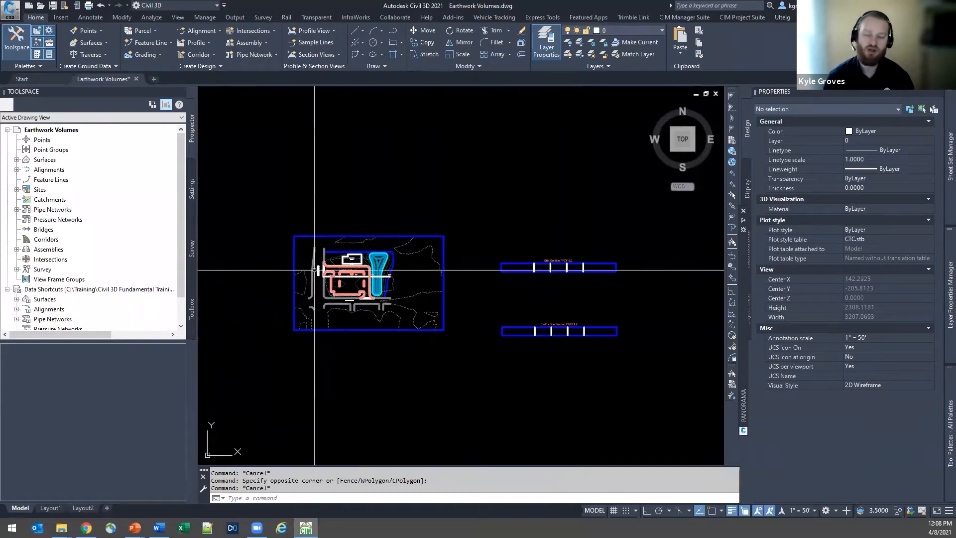
{"action": "scroll", "coordinate": [346, 278], "scroll_direction": "up", "scroll_amount": 6}
{"action": "mouse_move", "coordinate": [304, 273]}
{"action": "middle_mouse_down"}
{"action": "mouse_move", "coordinate": [441, 307]}
{"action": "mouse_move", "coordinate": [399, 303]}
{"action": "middle_mouse_up"}
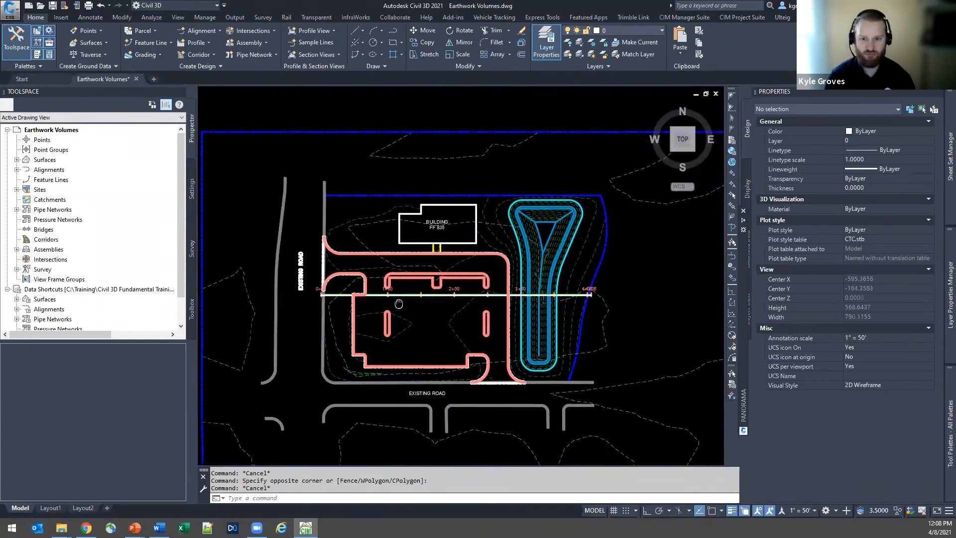
{"action": "scroll", "coordinate": [468, 331], "scroll_direction": "down", "scroll_amount": 2}
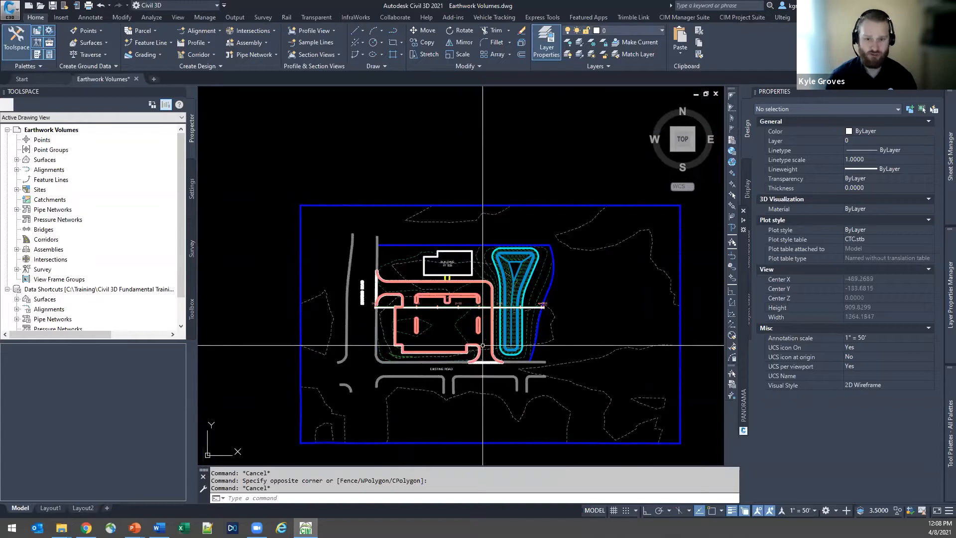
Expand the drawing's Surfaces collection with its Design and Plan Production folders and locate the EG and FG surfaces.
{"action": "left_click", "coordinate": [16, 160]}
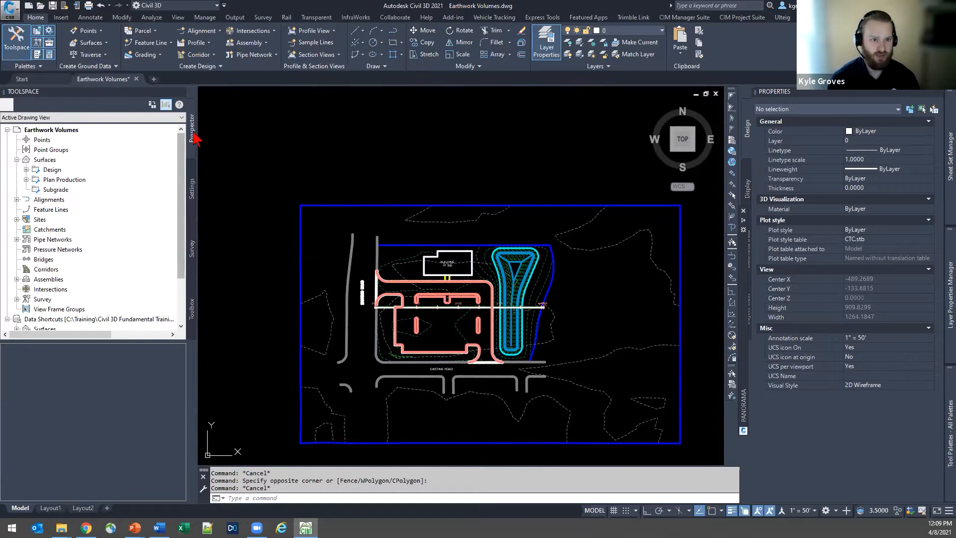
{"action": "right_click", "coordinate": [47, 161]}
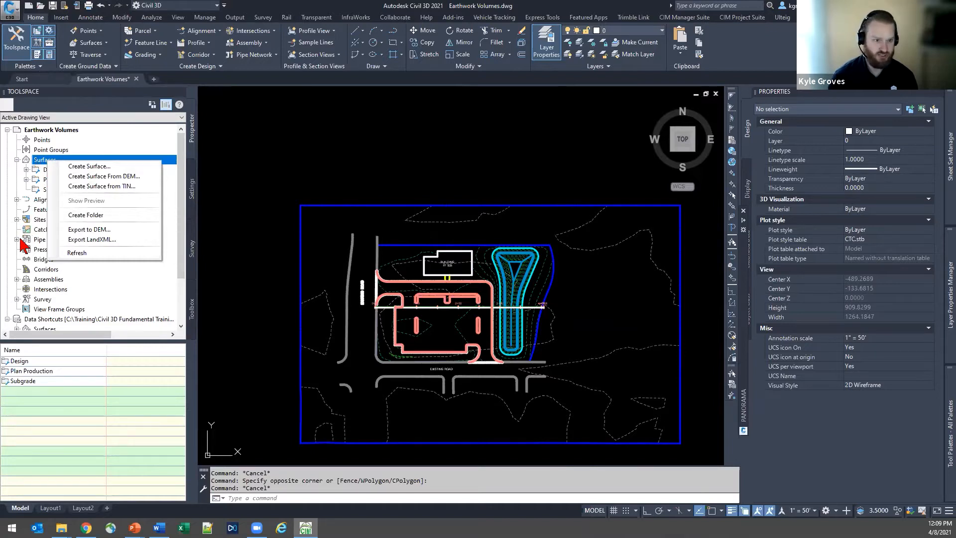
{"action": "left_click", "coordinate": [45, 190]}
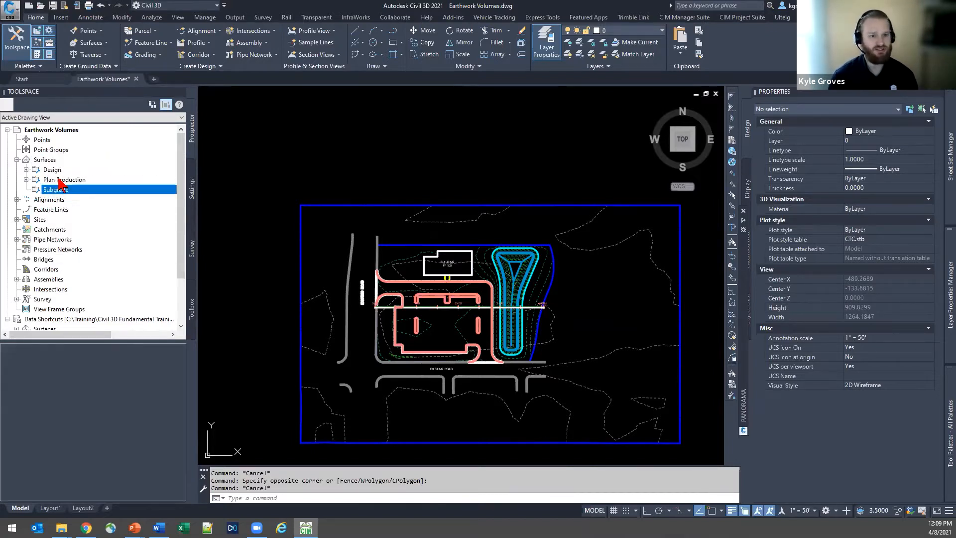
{"action": "left_click", "coordinate": [60, 180]}
{"action": "left_click", "coordinate": [26, 170]}
{"action": "left_click", "coordinate": [27, 190]}
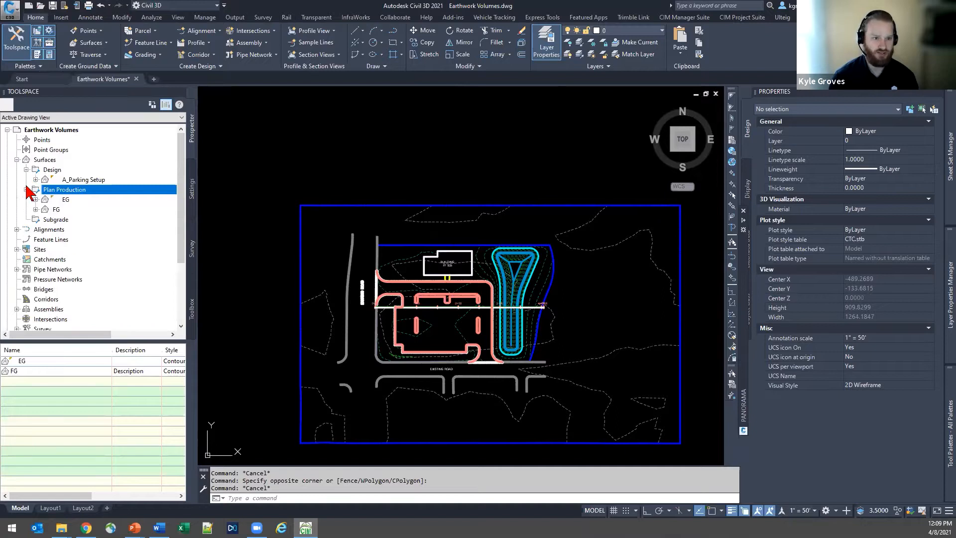
{"action": "left_click", "coordinate": [68, 199]}
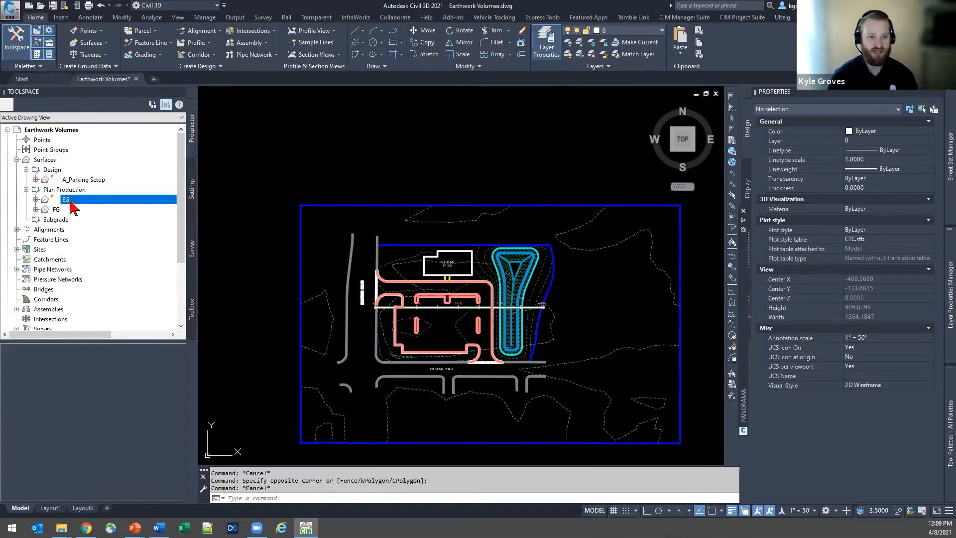
{"action": "left_click", "coordinate": [56, 210]}
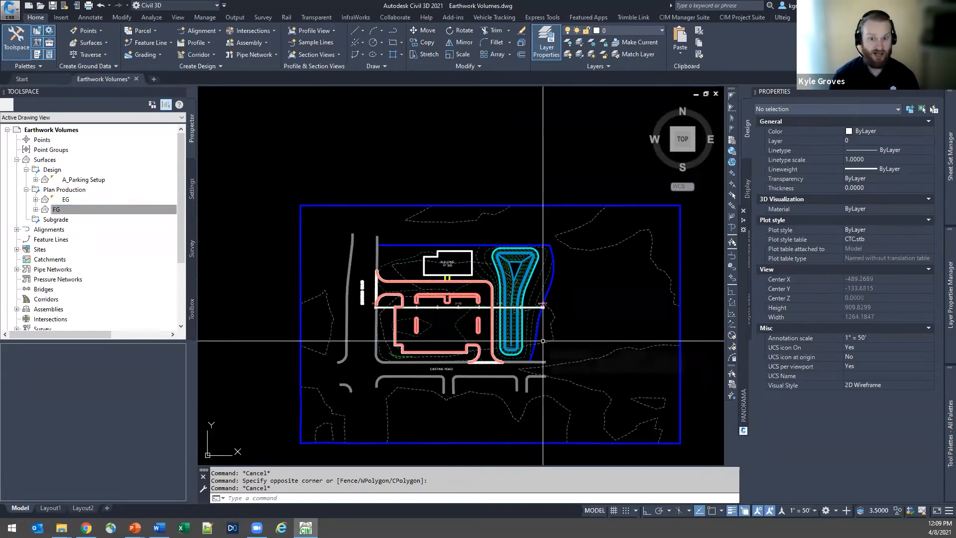
{"action": "left_click", "coordinate": [78, 209]}
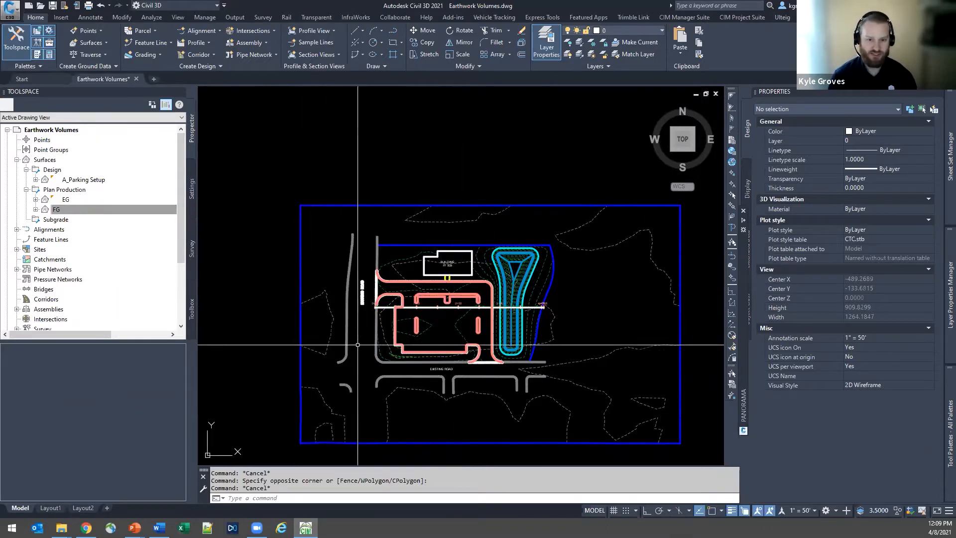
{"action": "mouse_move", "coordinate": [361, 369]}
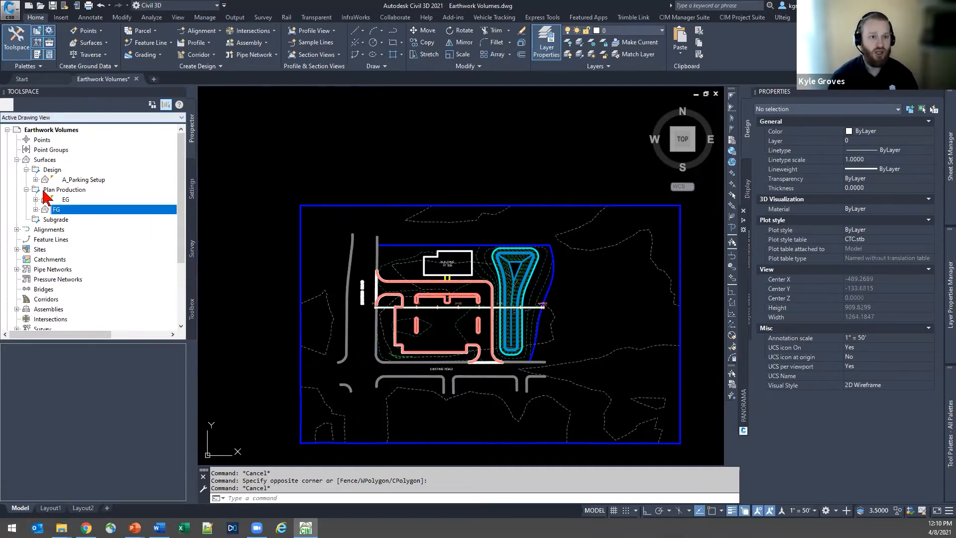
{"action": "right_click", "coordinate": [44, 161]}
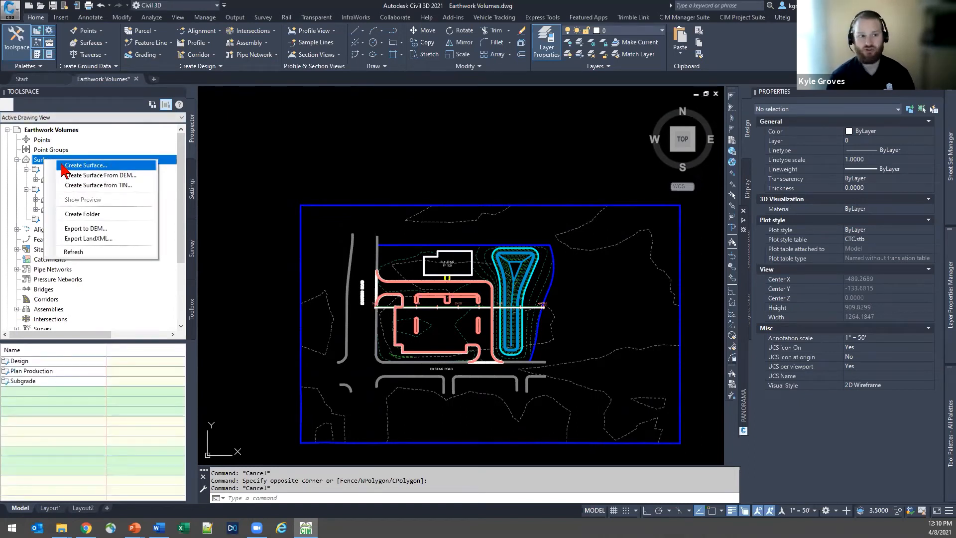
{"action": "left_click", "coordinate": [102, 165]}
{"action": "left_click", "coordinate": [272, 210]}
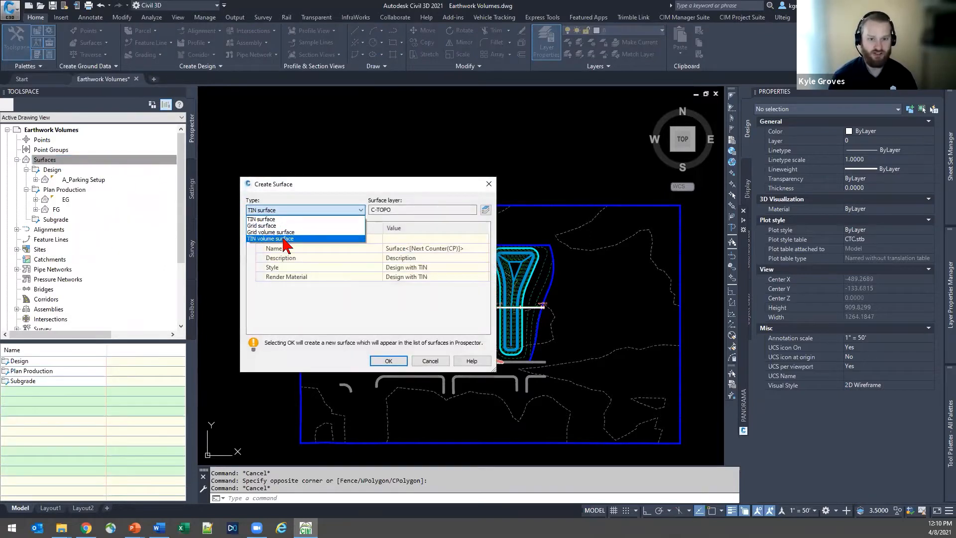
{"action": "left_click", "coordinate": [490, 185]}
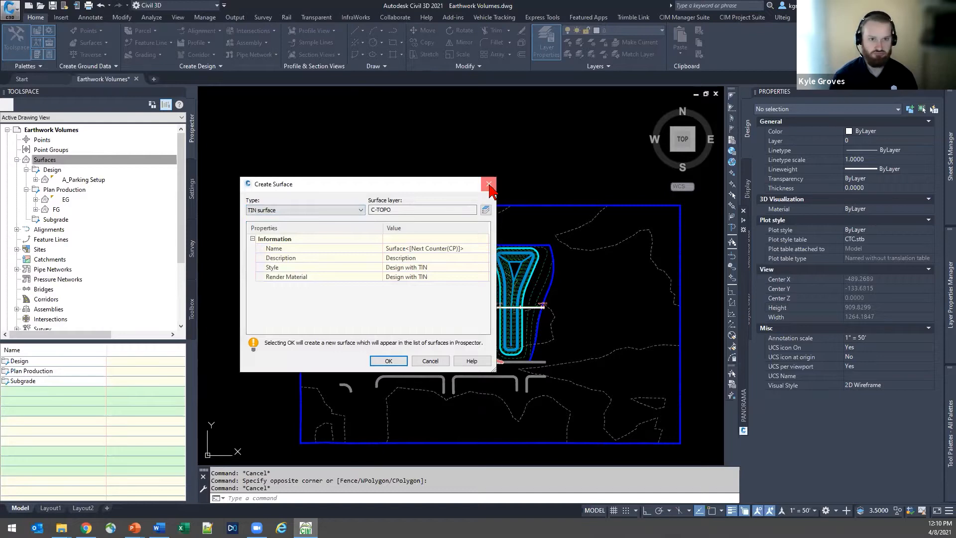
{"action": "left_click", "coordinate": [489, 185]}
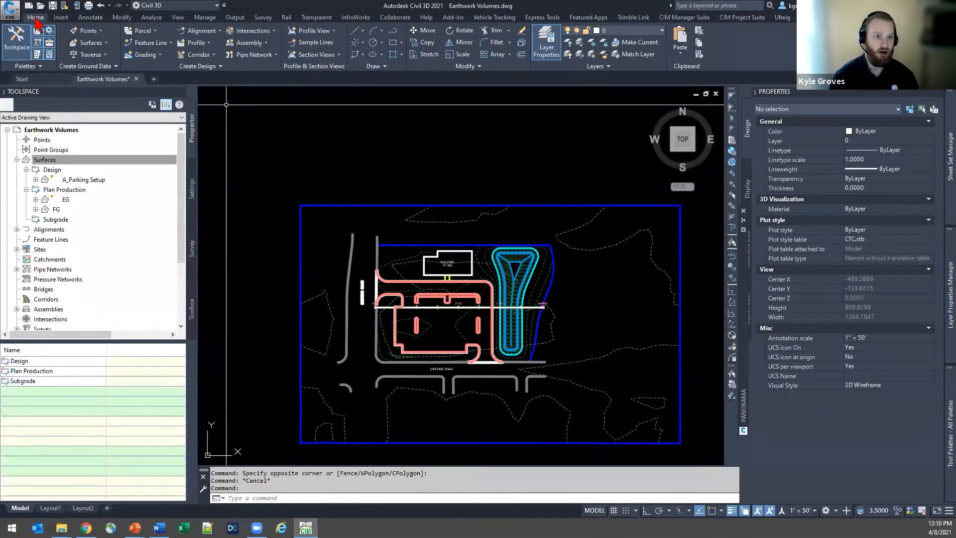
{"action": "left_click", "coordinate": [105, 43]}
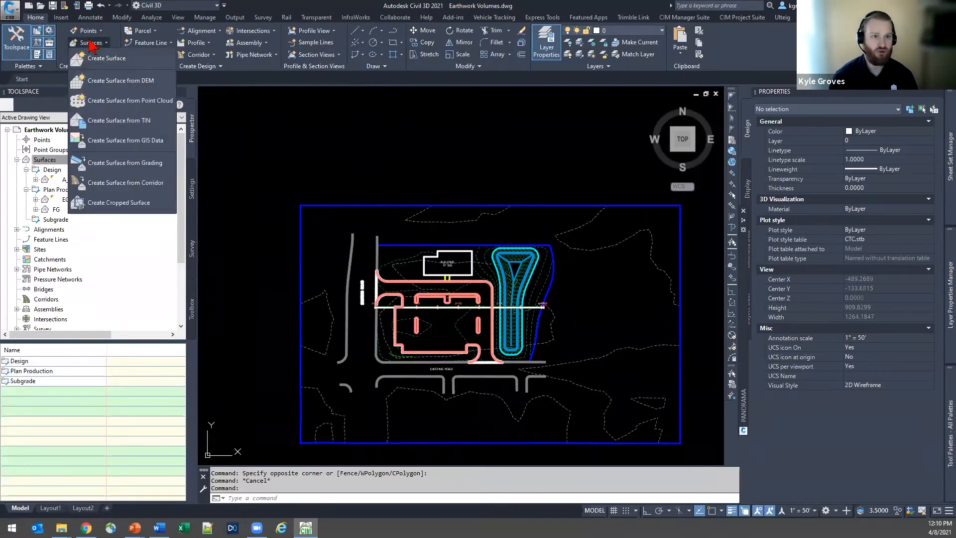
{"action": "left_click", "coordinate": [106, 58]}
{"action": "left_click", "coordinate": [307, 210]}
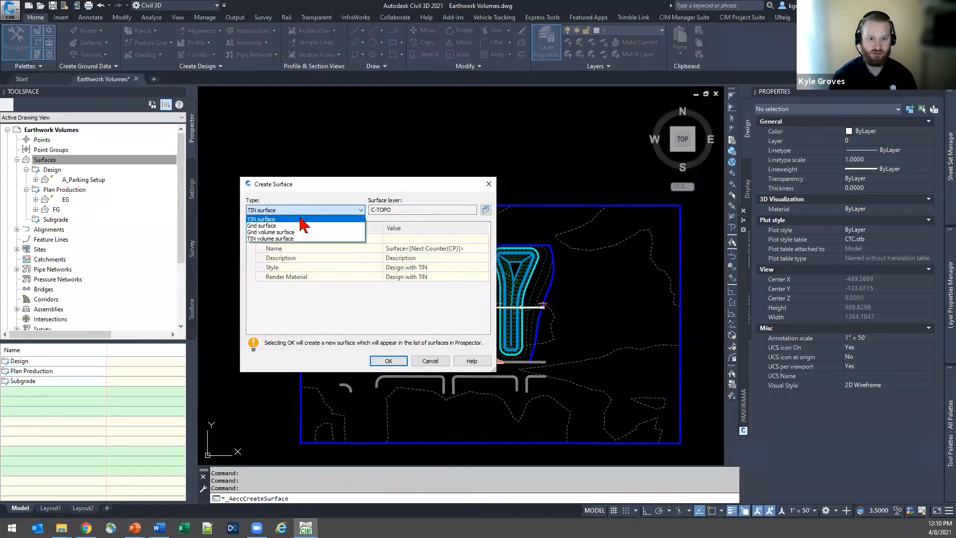
{"action": "left_click", "coordinate": [491, 185]}
{"action": "left_click", "coordinate": [490, 186]}
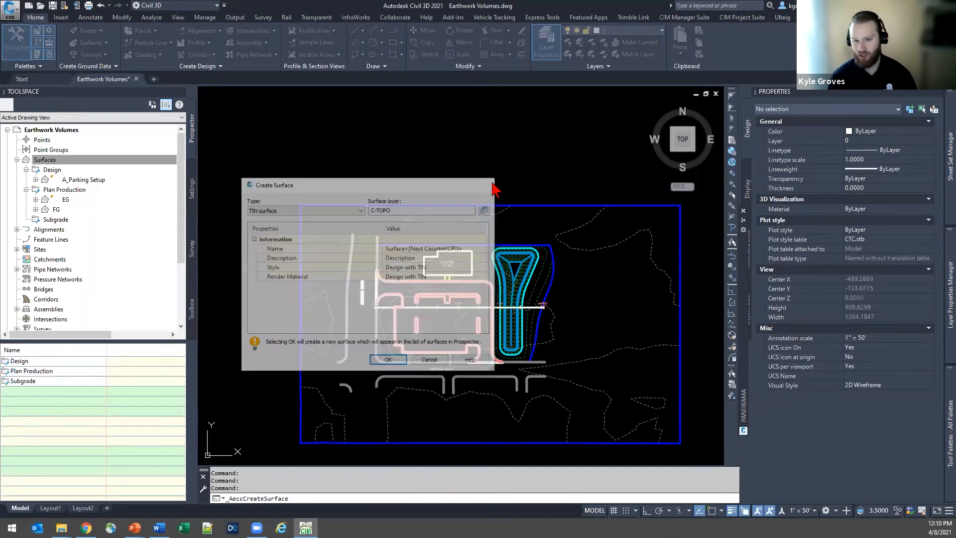
Open the Volumes Dashboard, move its window over the drawing area and keep only the dashboard page in it.
{"action": "left_click", "coordinate": [149, 18]}
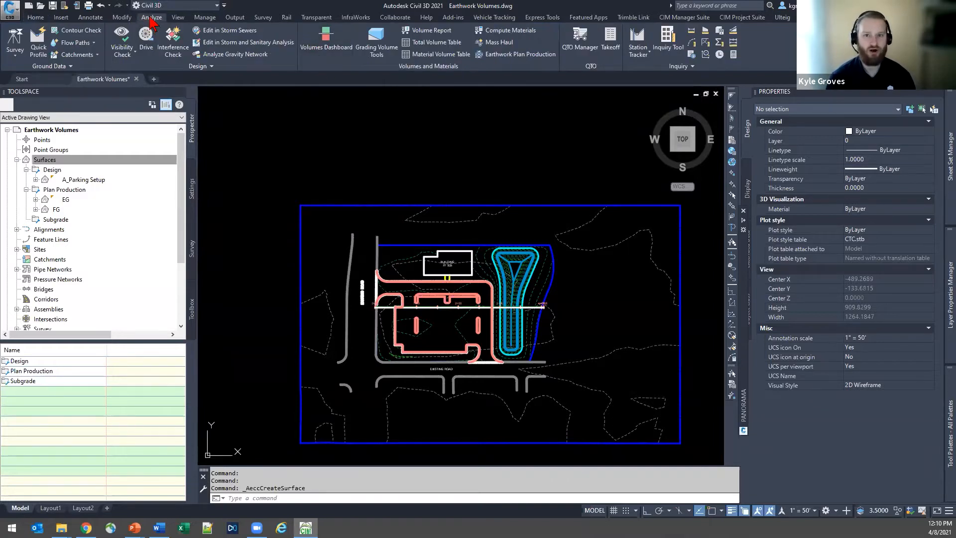
{"action": "left_click", "coordinate": [344, 43]}
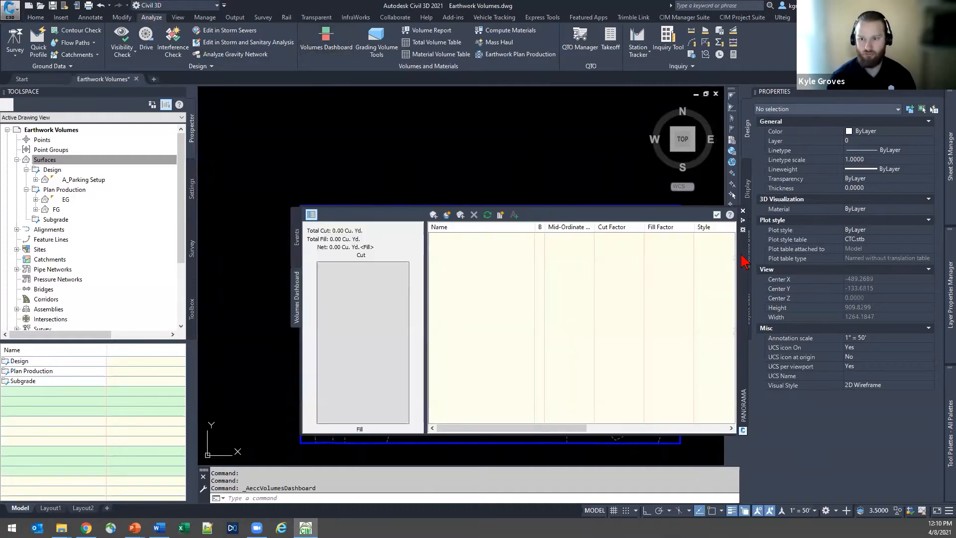
{"action": "left_click_drag", "start_coordinate": [744, 262], "coordinate": [646, 209]}
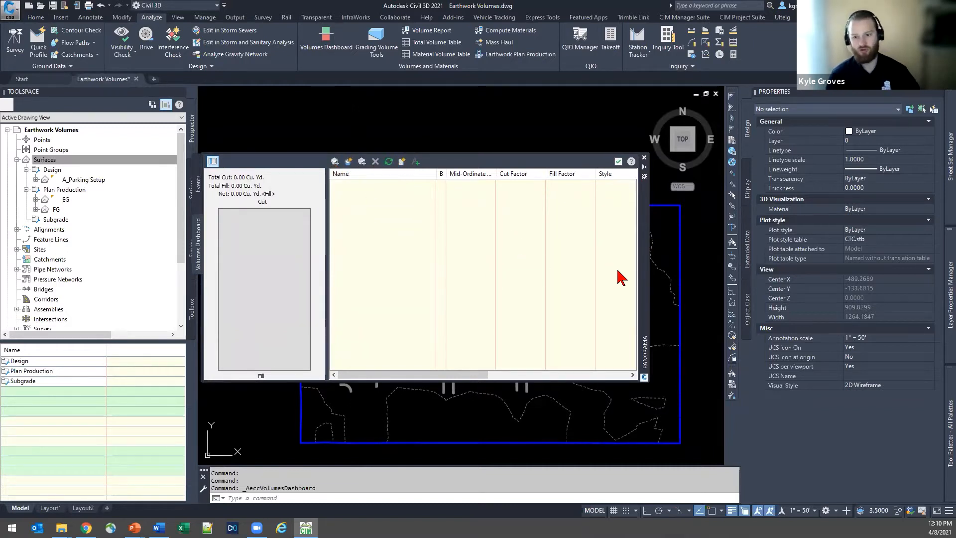
{"action": "left_click_drag", "start_coordinate": [647, 274], "coordinate": [679, 273]}
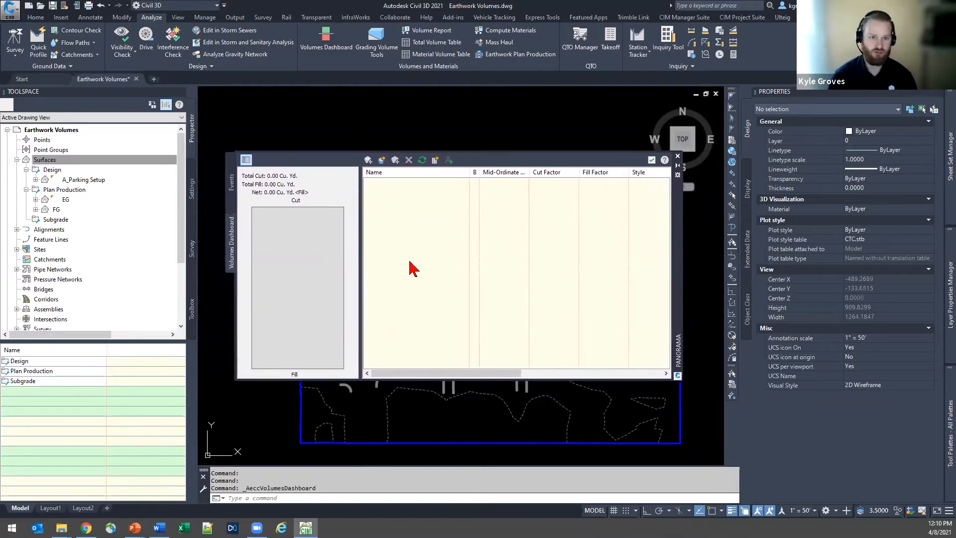
{"action": "left_click", "coordinate": [232, 184]}
{"action": "left_click", "coordinate": [231, 243]}
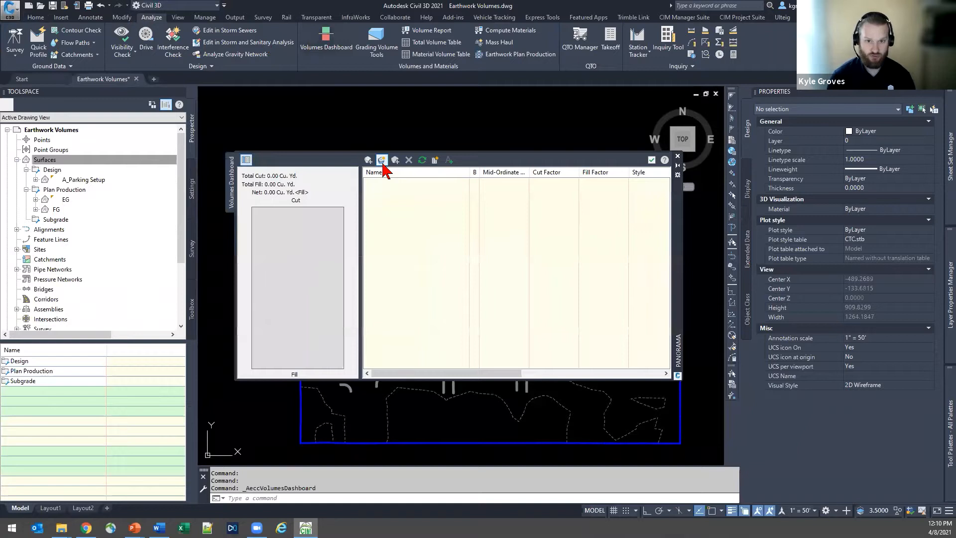
{"action": "key", "text": "ctrl"}
{"action": "key", "text": "ctrl"}
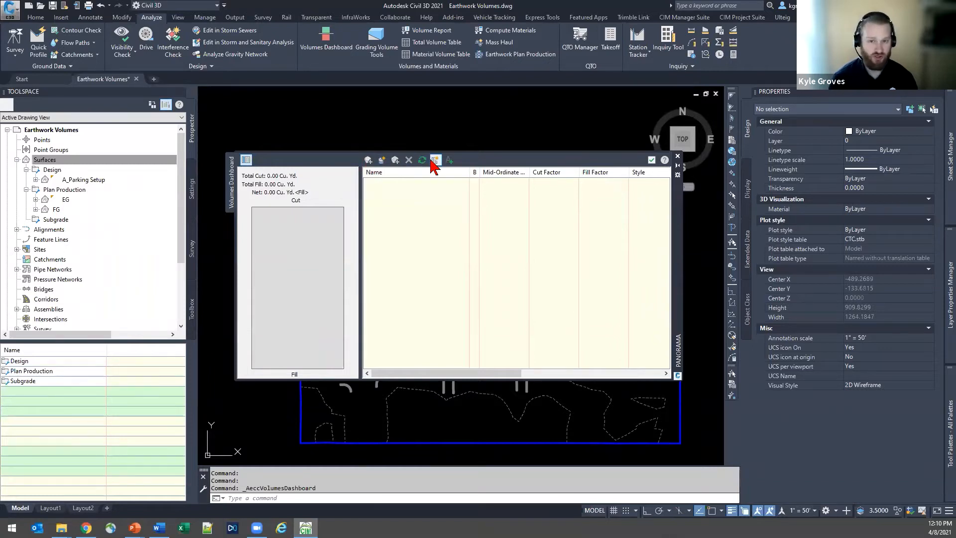
Start a new volume surface of type TIN volume surface and name it VOL_EG-FG.
{"action": "left_click", "coordinate": [382, 161]}
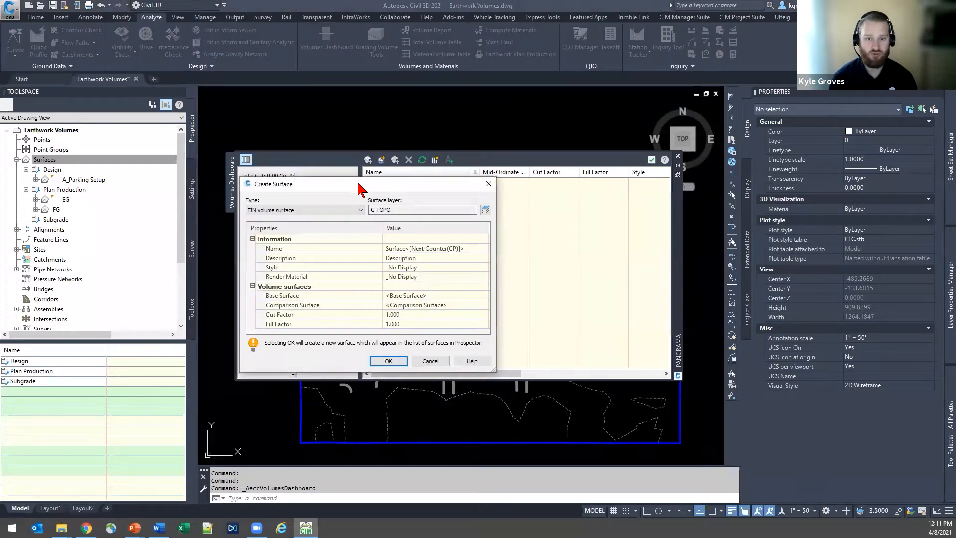
{"action": "left_click_drag", "start_coordinate": [361, 190], "coordinate": [434, 174]}
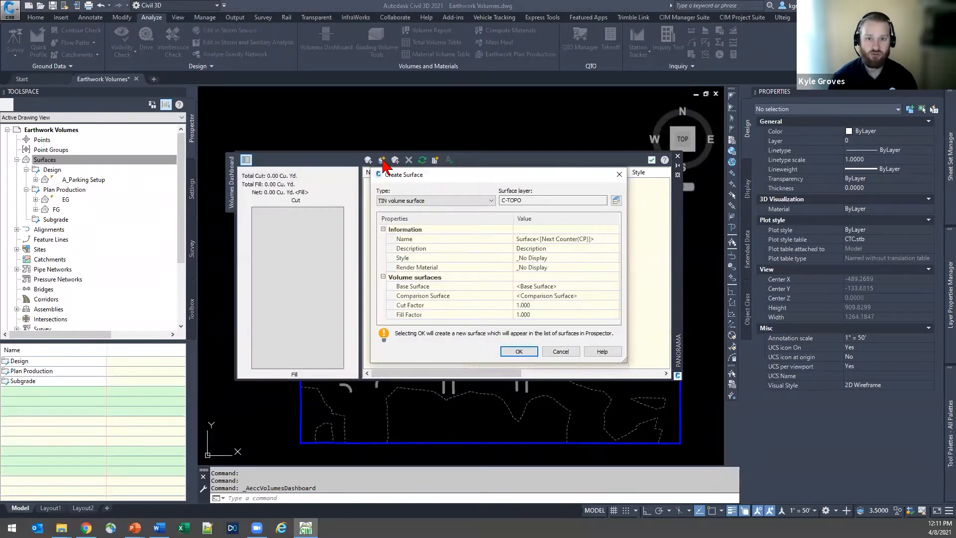
{"action": "left_click", "coordinate": [417, 204]}
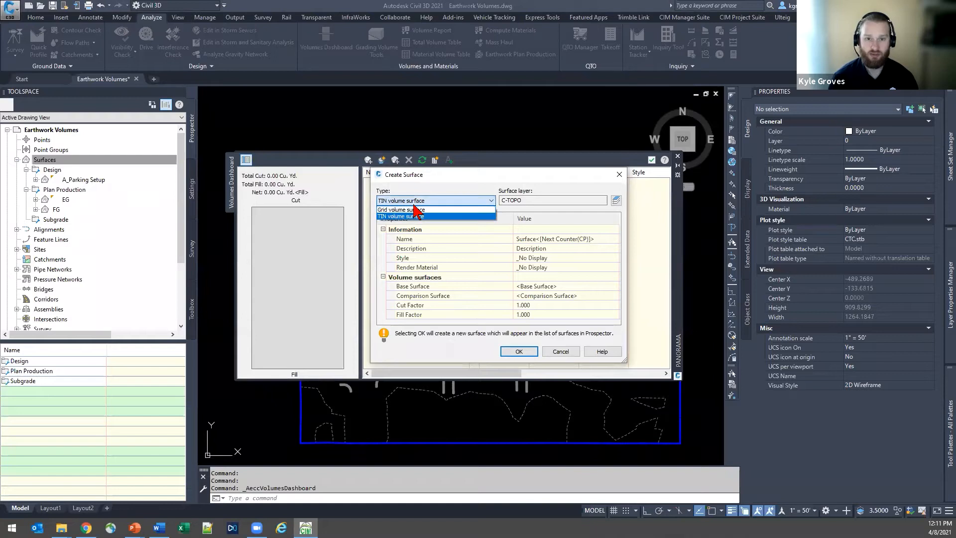
{"action": "left_click", "coordinate": [420, 217]}
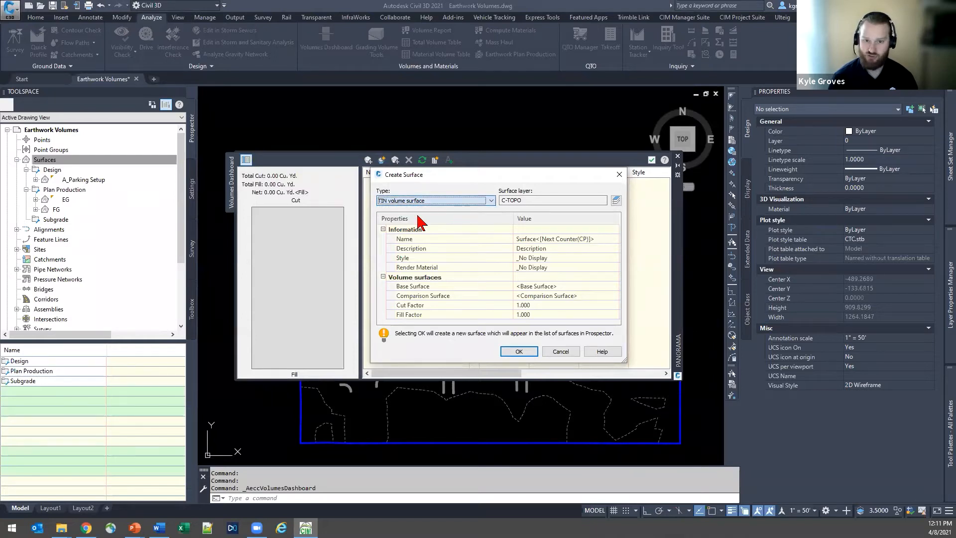
{"action": "left_click", "coordinate": [603, 241]}
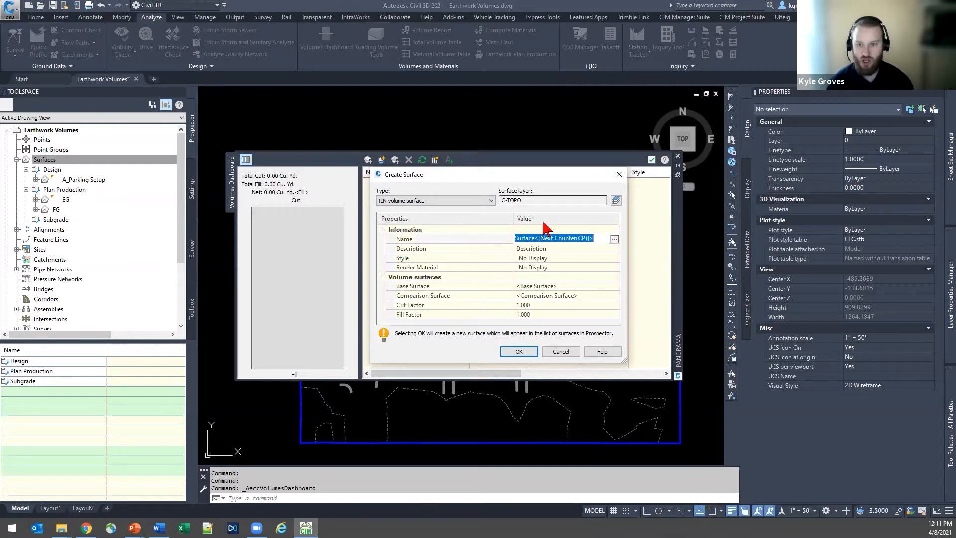
{"action": "type", "text": "VOL_E"}
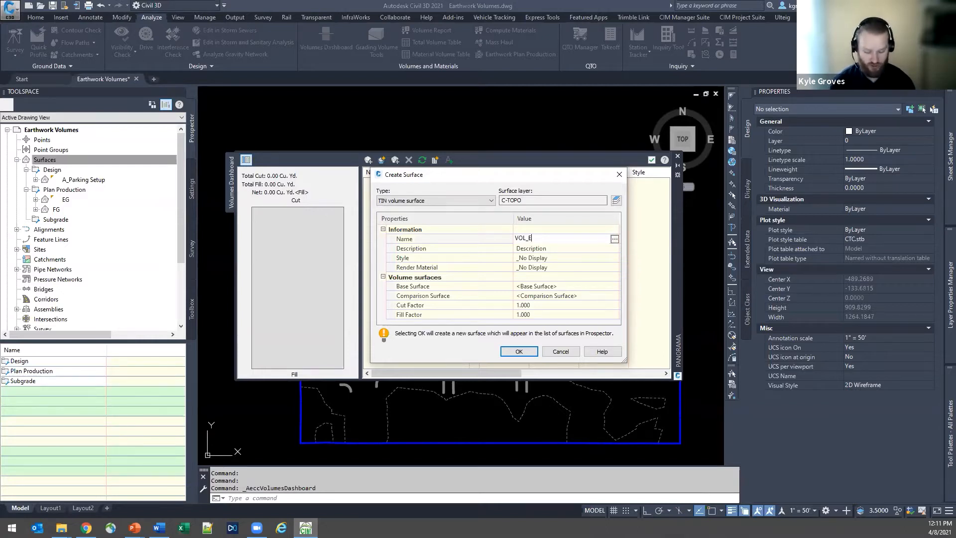
{"action": "type", "text": "G-FG"}
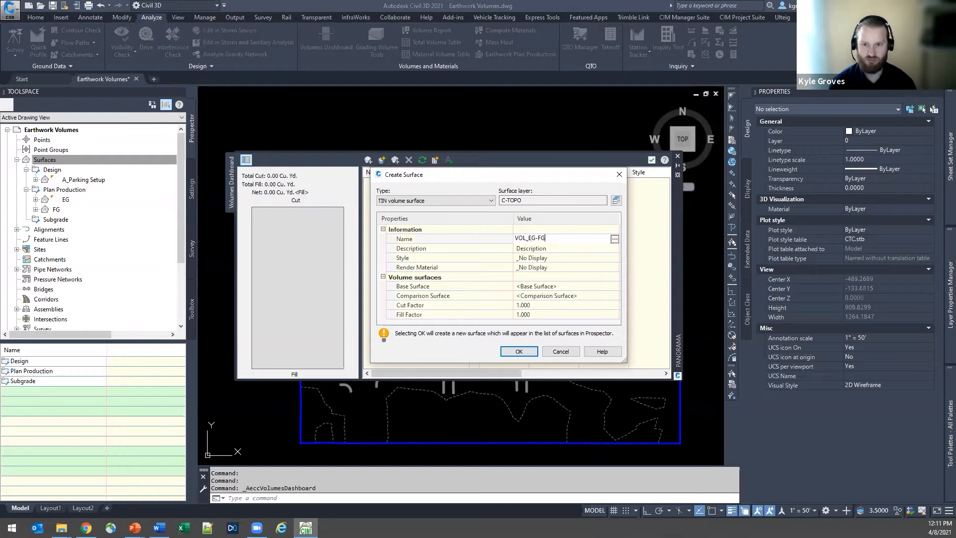
Set the new volume surface's style to Contours 1' and 5' (Design).
{"action": "left_click", "coordinate": [558, 257]}
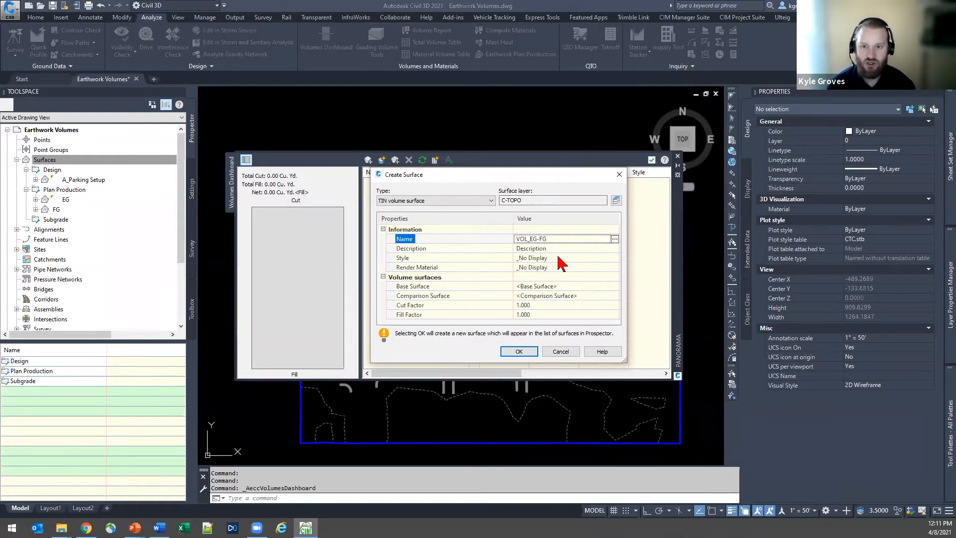
{"action": "left_click", "coordinate": [614, 258]}
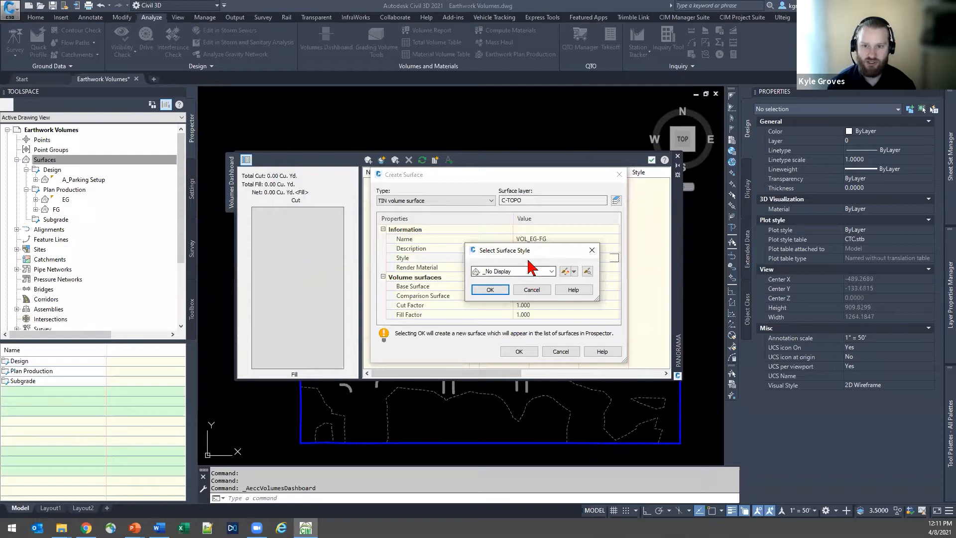
{"action": "left_click_drag", "start_coordinate": [536, 256], "coordinate": [576, 277]}
{"action": "left_click", "coordinate": [577, 292]}
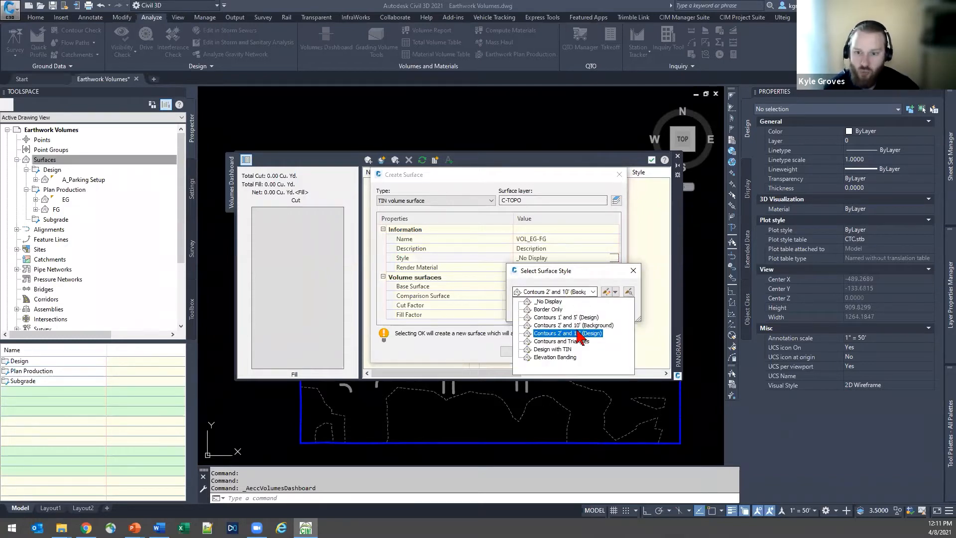
{"action": "left_click", "coordinate": [576, 317]}
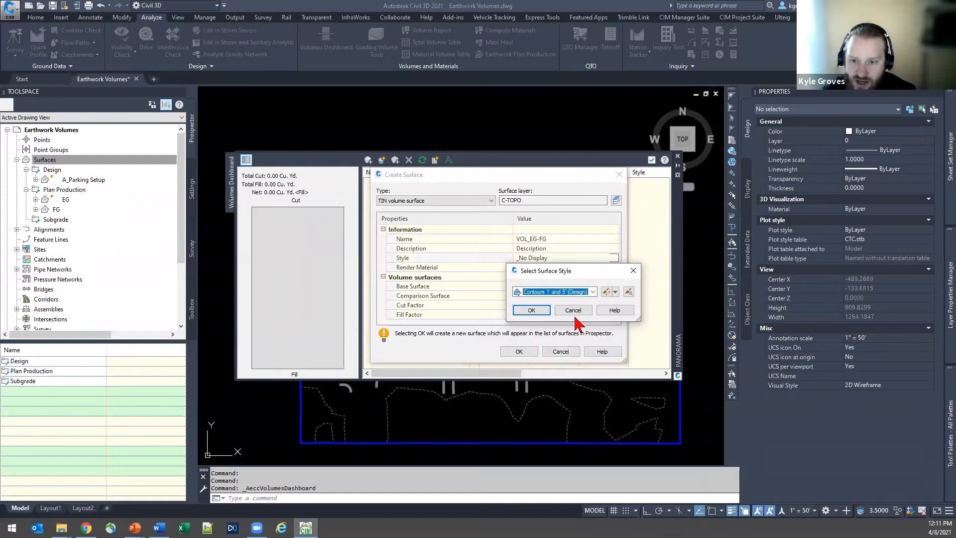
{"action": "left_click", "coordinate": [531, 310]}
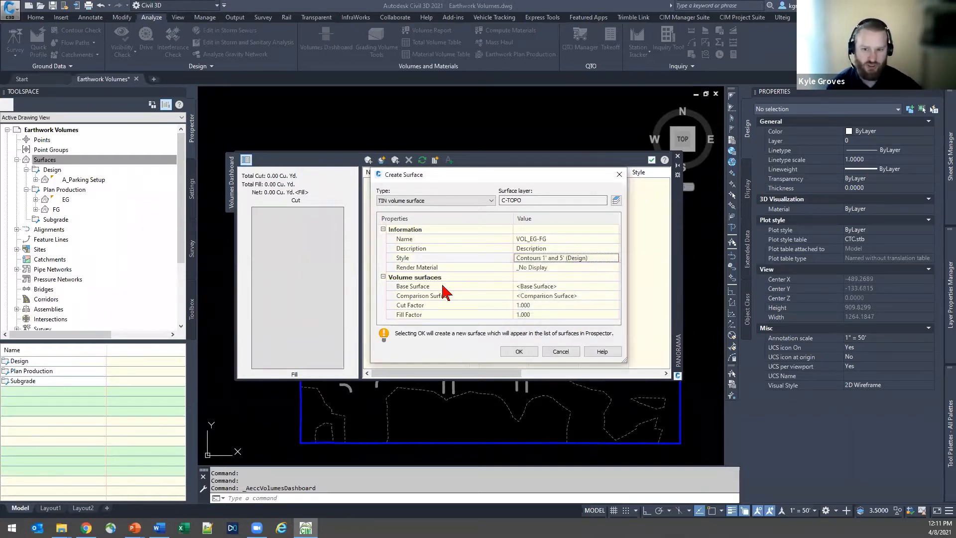
Assign EG as the base surface and FG as the comparison surface of the volume surface.
{"action": "left_click", "coordinate": [508, 287]}
{"action": "left_click", "coordinate": [550, 287]}
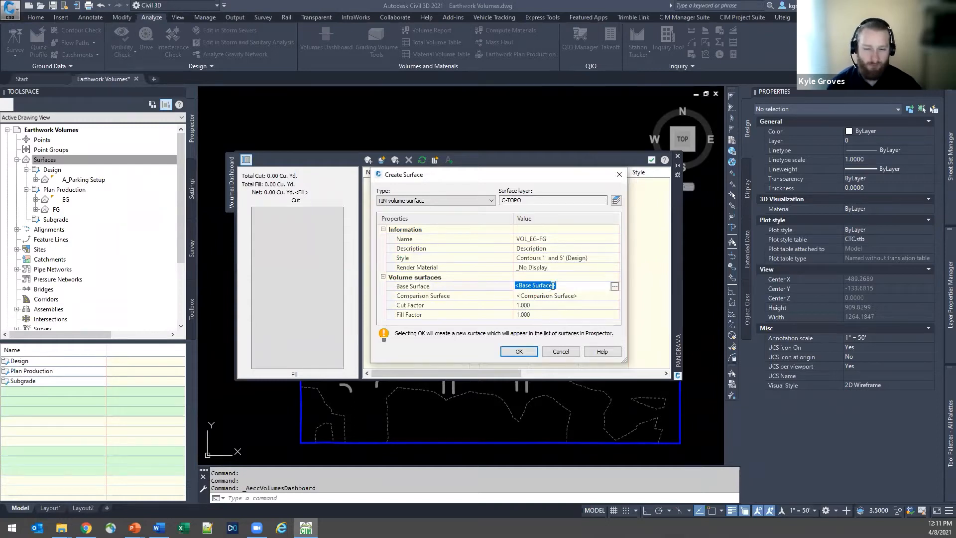
{"action": "left_click", "coordinate": [615, 287]}
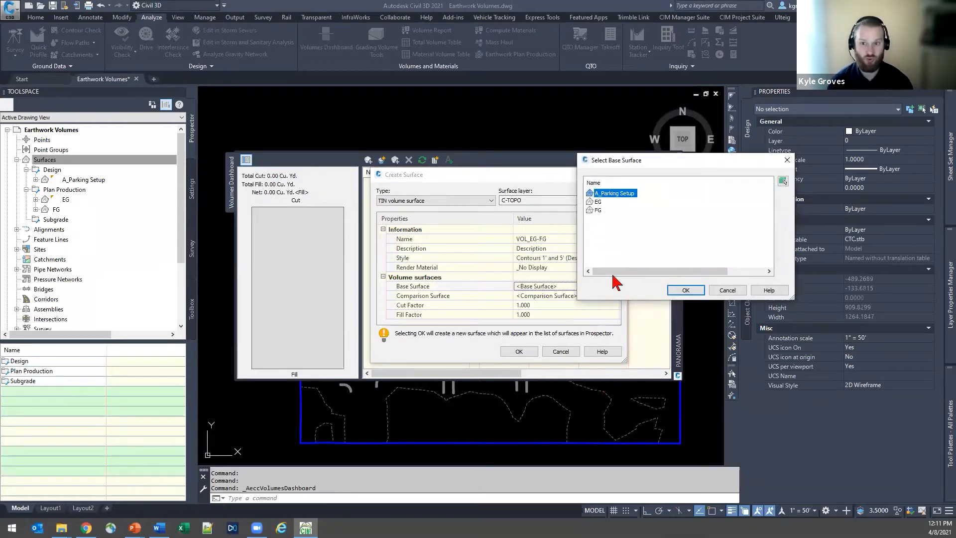
{"action": "left_click", "coordinate": [598, 202]}
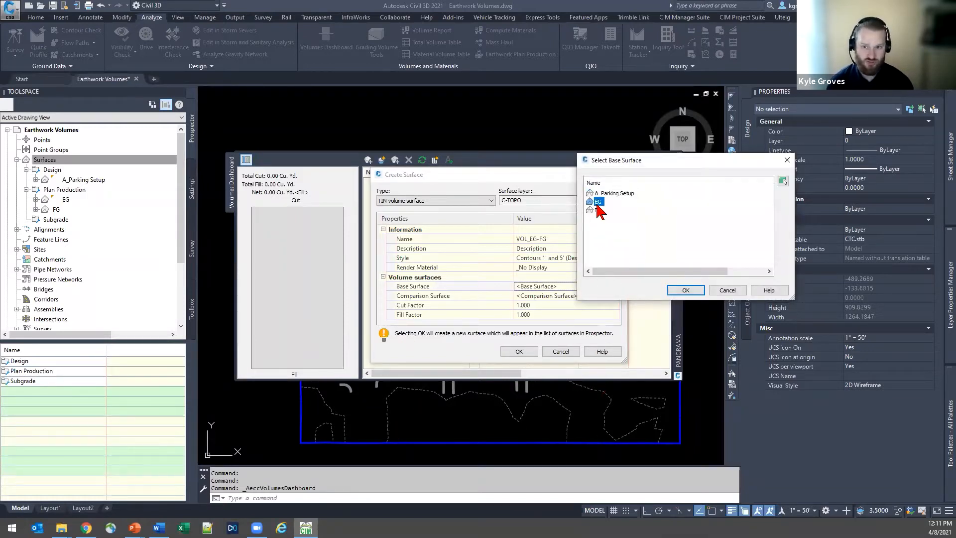
{"action": "left_click", "coordinate": [686, 290]}
{"action": "left_click", "coordinate": [556, 296]}
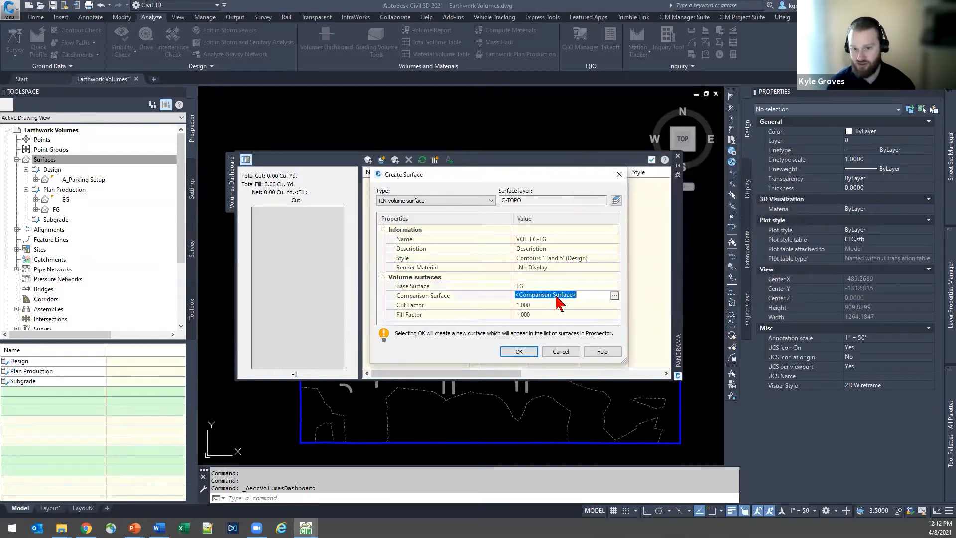
{"action": "left_click", "coordinate": [615, 297]}
{"action": "left_click", "coordinate": [598, 210]}
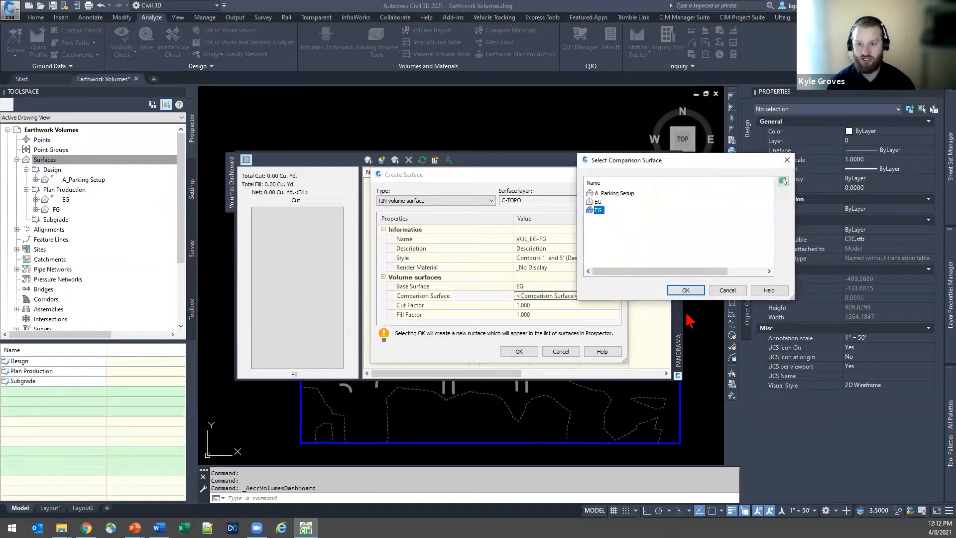
{"action": "left_click", "coordinate": [687, 293]}
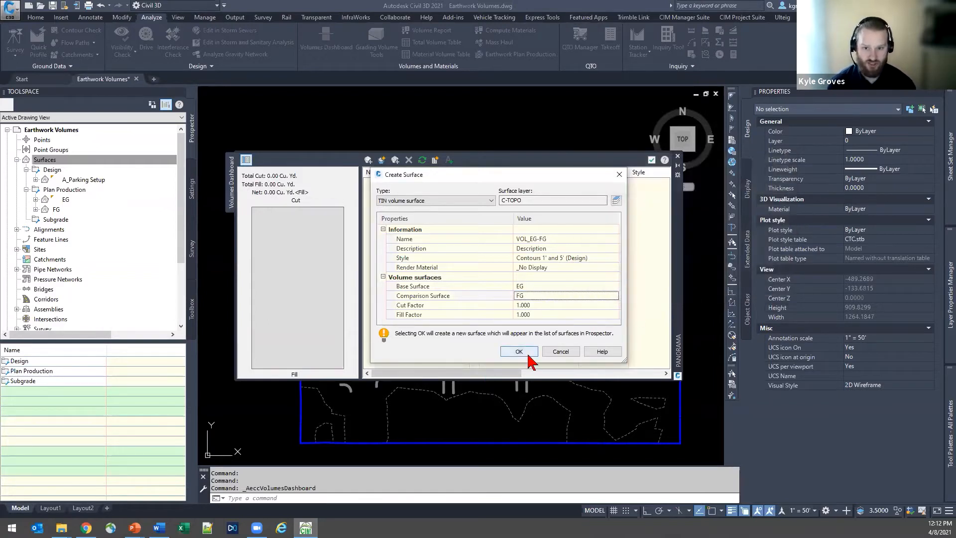
Check the cut and fill factors, keep both at 1.000 and create the volume surface.
{"action": "left_click", "coordinate": [469, 306]}
{"action": "left_click", "coordinate": [452, 316]}
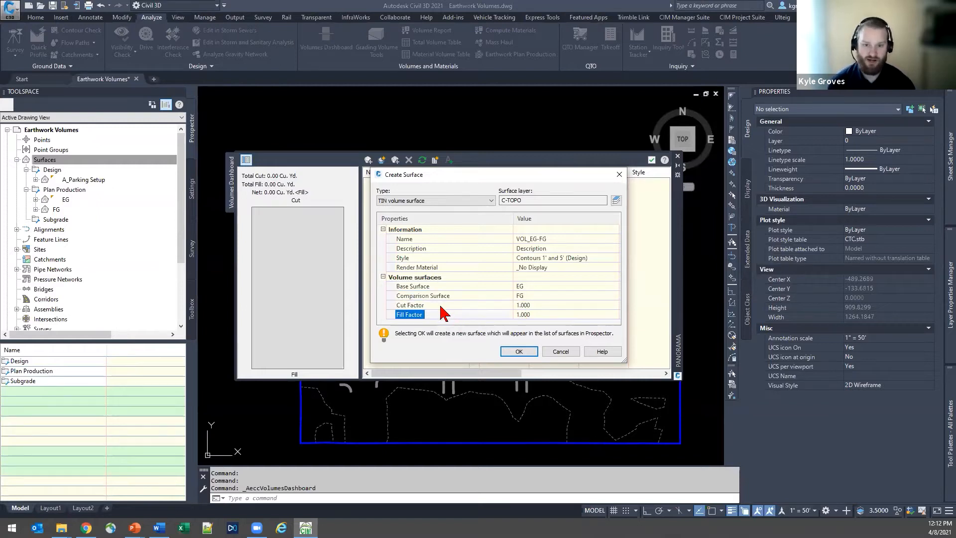
{"action": "left_click", "coordinate": [441, 307]}
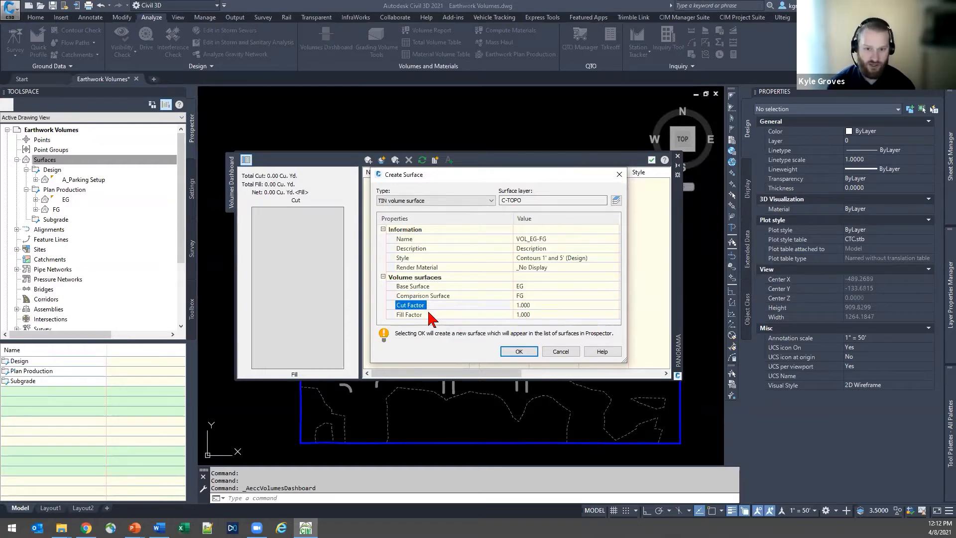
{"action": "left_click", "coordinate": [429, 314]}
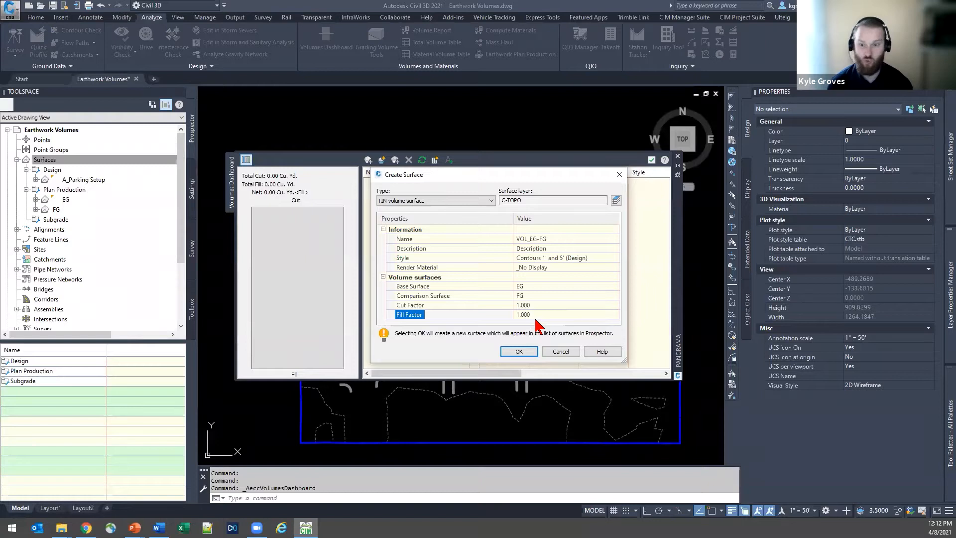
{"action": "left_click", "coordinate": [526, 353]}
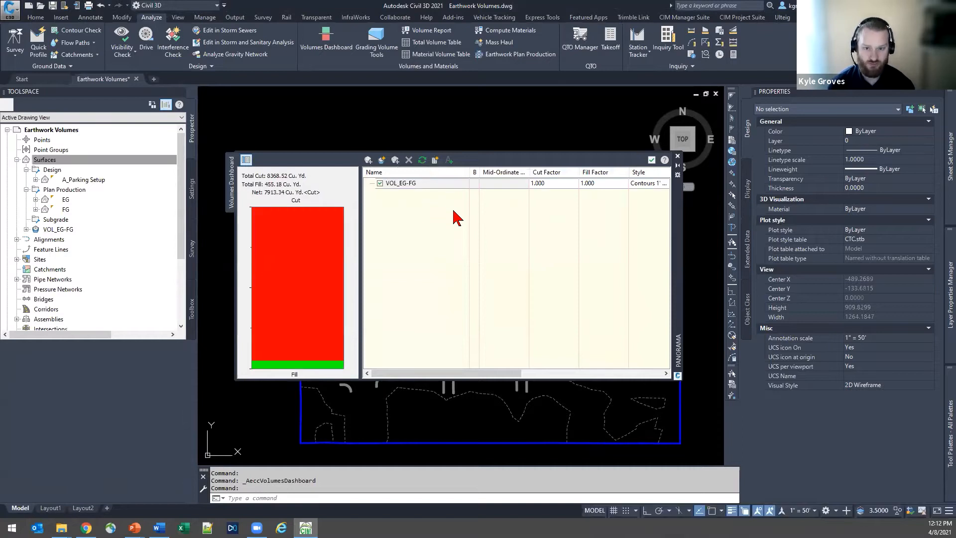
Review the cut, fill and net volumes and the summary graph for VOL_EG-FG, and close the Volumes Dashboard.
{"action": "left_click_drag", "start_coordinate": [681, 280], "coordinate": [826, 299]}
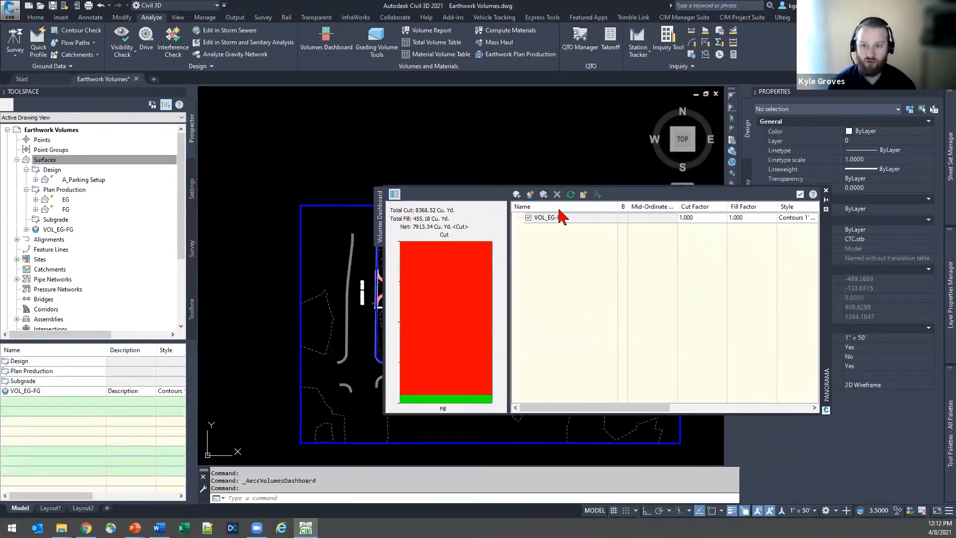
{"action": "left_click_drag", "start_coordinate": [604, 407], "coordinate": [689, 409]}
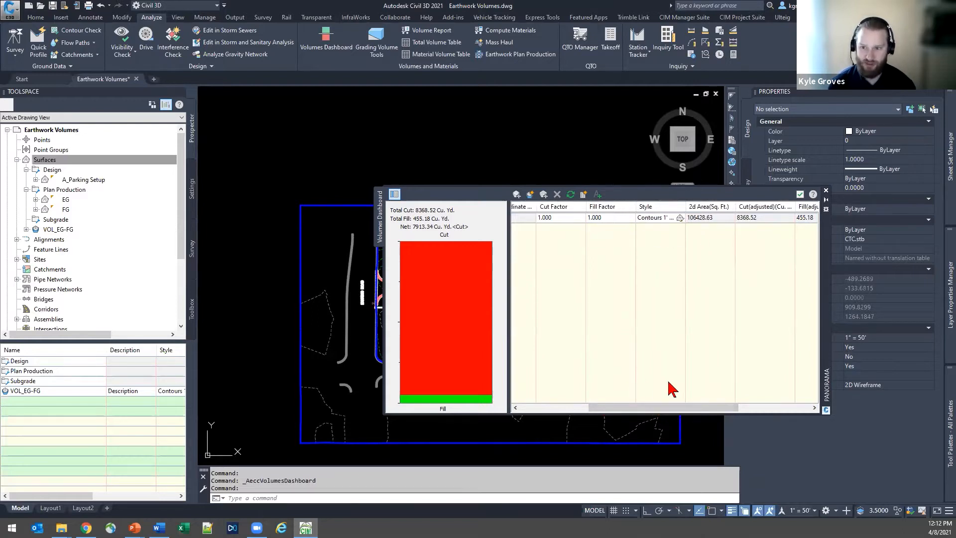
{"action": "left_click_drag", "start_coordinate": [661, 413], "coordinate": [752, 412]}
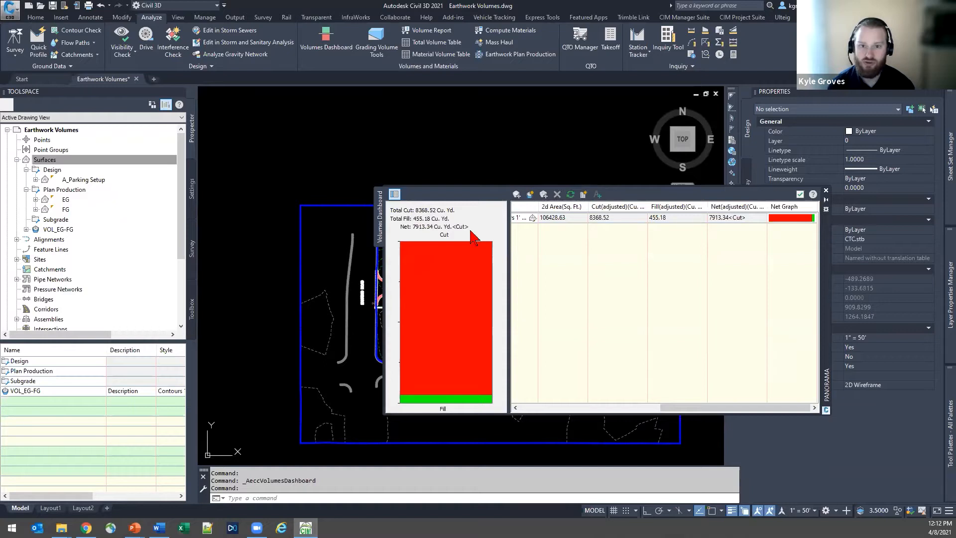
{"action": "left_click", "coordinate": [395, 194]}
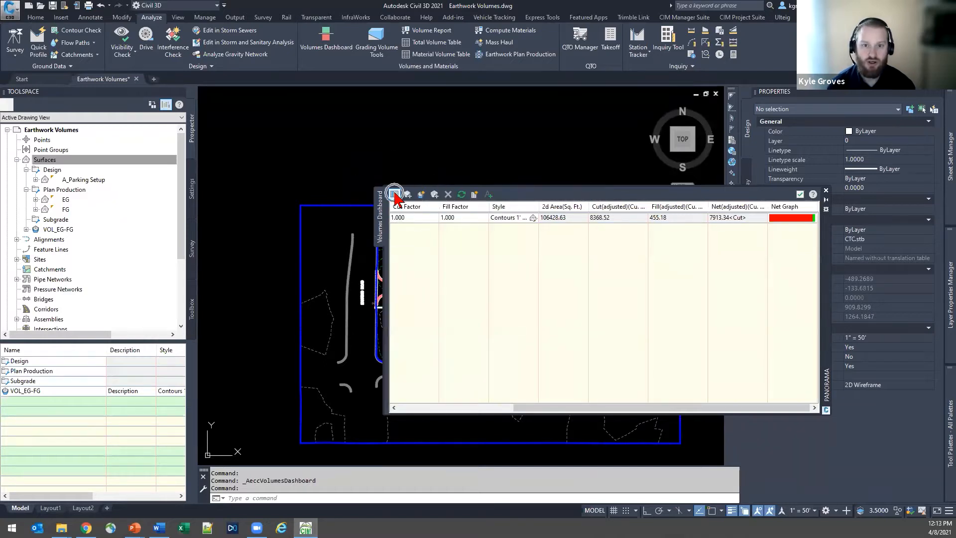
{"action": "left_click", "coordinate": [395, 196]}
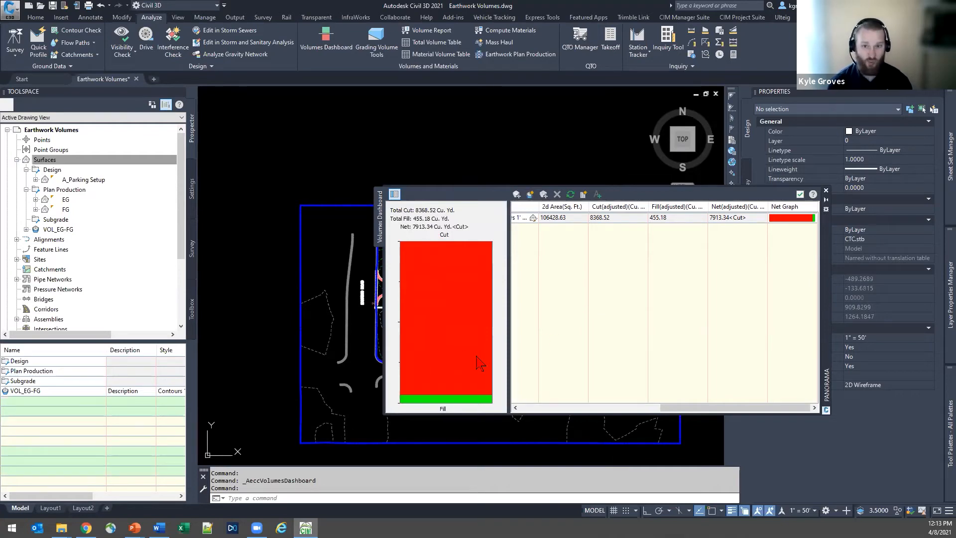
{"action": "mouse_move", "coordinate": [825, 259]}
{"action": "left_mouse_down"}
{"action": "mouse_move", "coordinate": [633, 389]}
{"action": "mouse_move", "coordinate": [666, 388]}
{"action": "mouse_move", "coordinate": [673, 406]}
{"action": "left_mouse_up"}
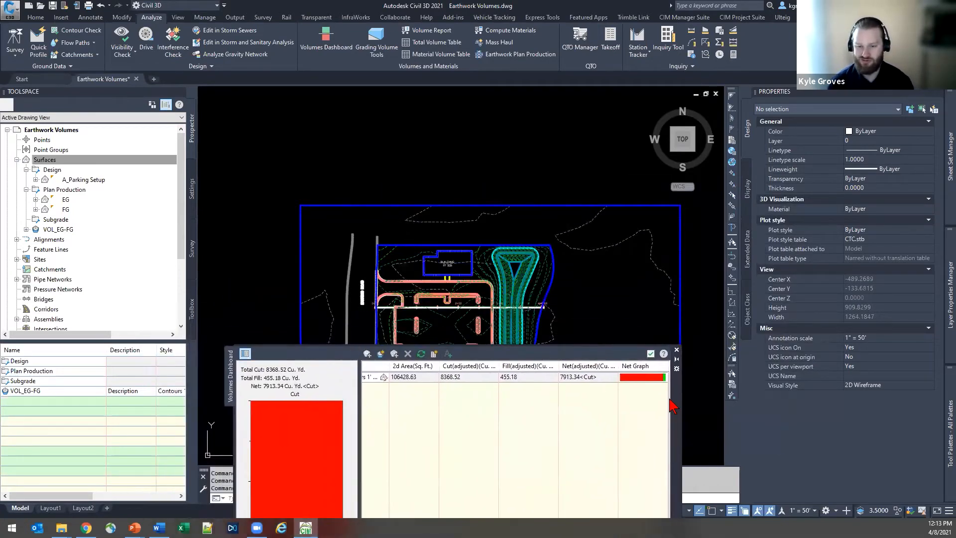
{"action": "left_click", "coordinate": [650, 354]}
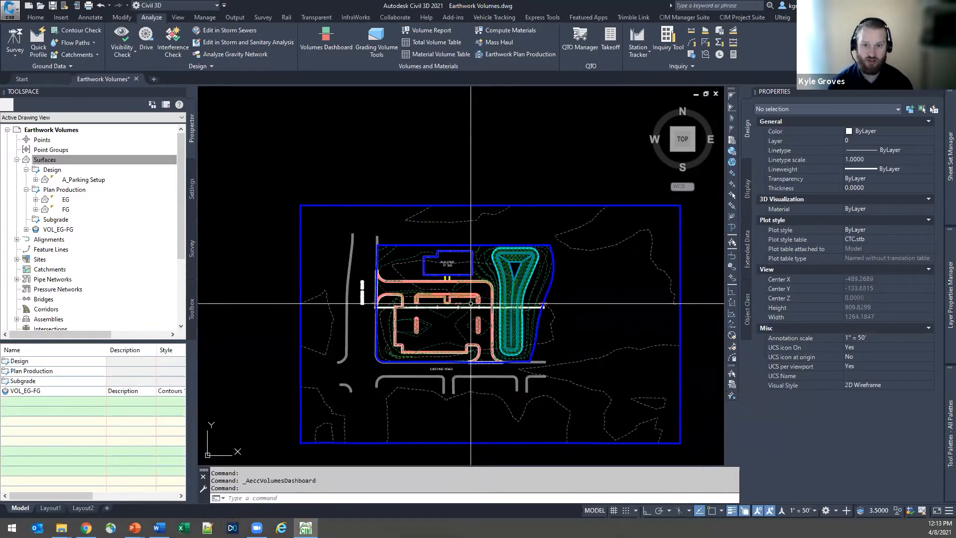
{"action": "scroll", "coordinate": [463, 294], "scroll_direction": "up", "scroll_amount": 4}
{"action": "scroll", "coordinate": [263, 216], "scroll_direction": "up", "scroll_amount": 2}
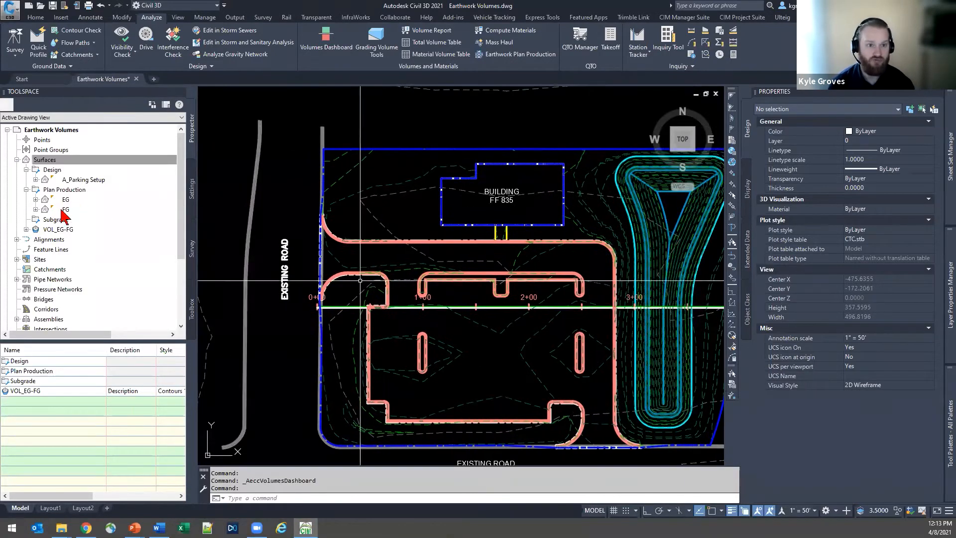
{"action": "left_click", "coordinate": [65, 210]}
{"action": "right_click", "coordinate": [67, 214]}
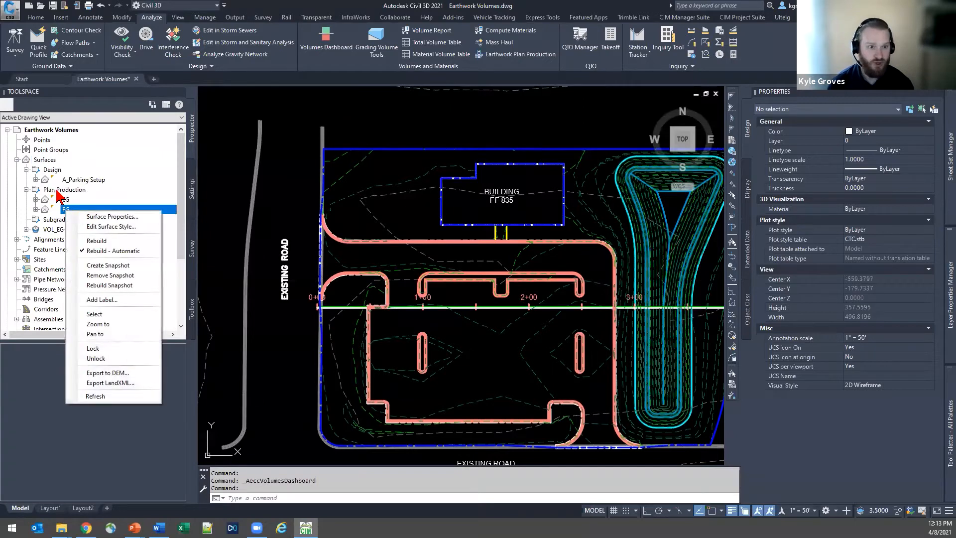
{"action": "left_click", "coordinate": [44, 161]}
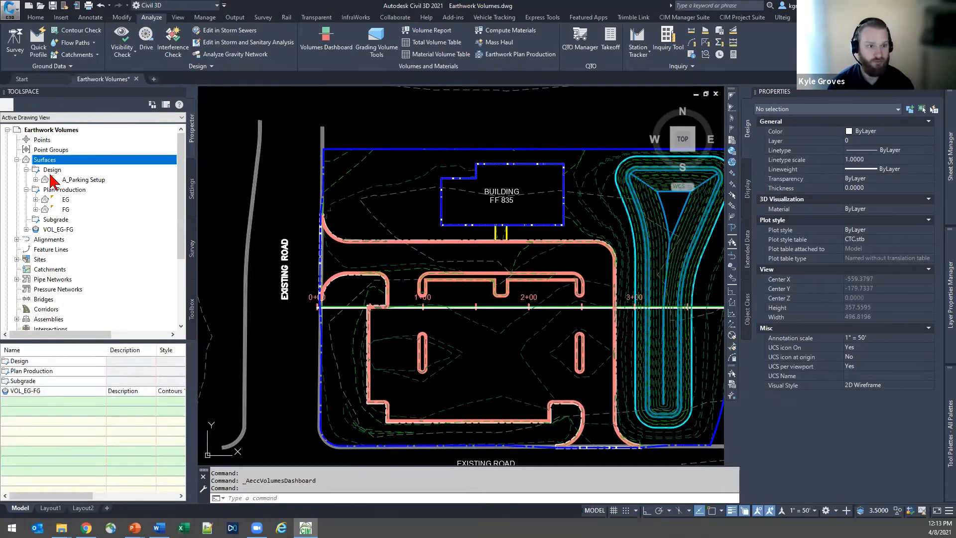
{"action": "left_click", "coordinate": [65, 210]}
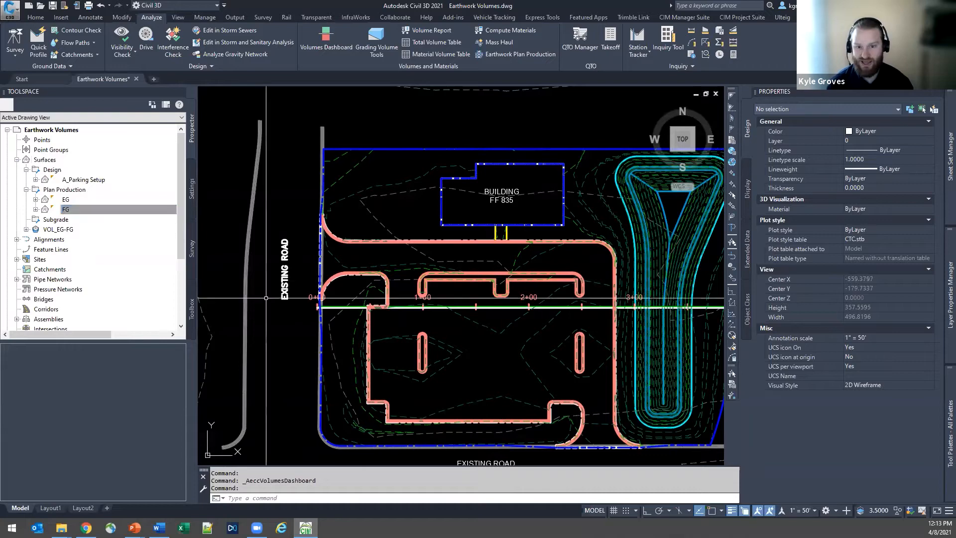
Select the FG surface and set its style to _No Display.
{"action": "left_click", "coordinate": [65, 211]}
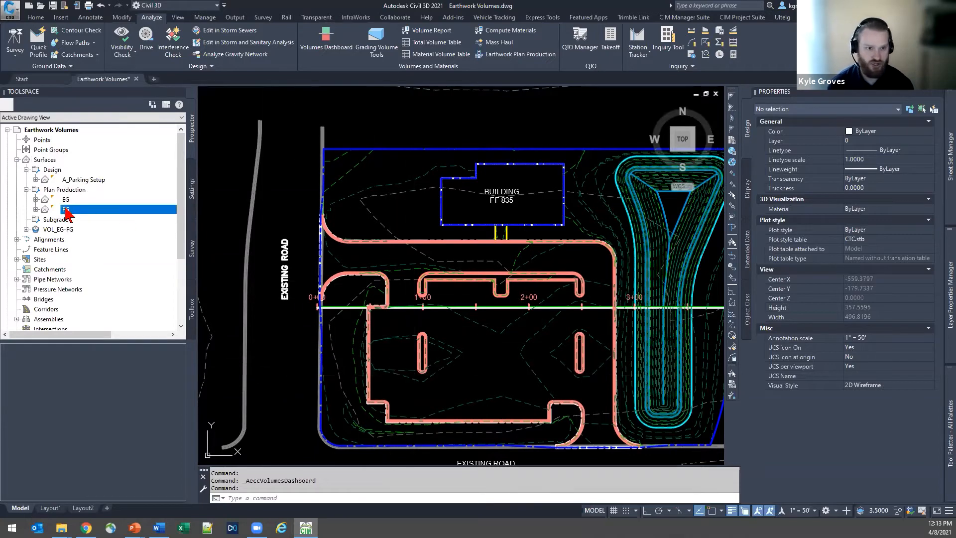
{"action": "right_click", "coordinate": [69, 211]}
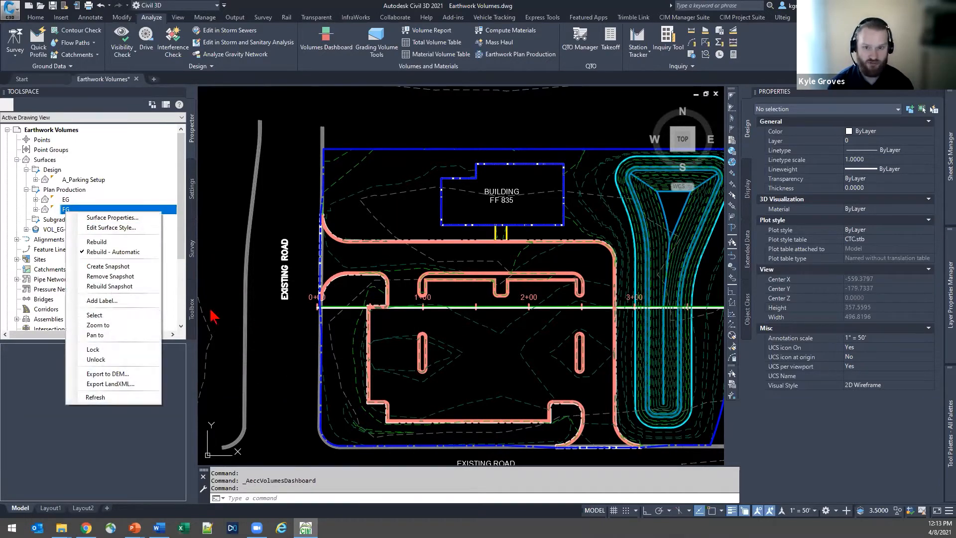
{"action": "left_click", "coordinate": [95, 315]}
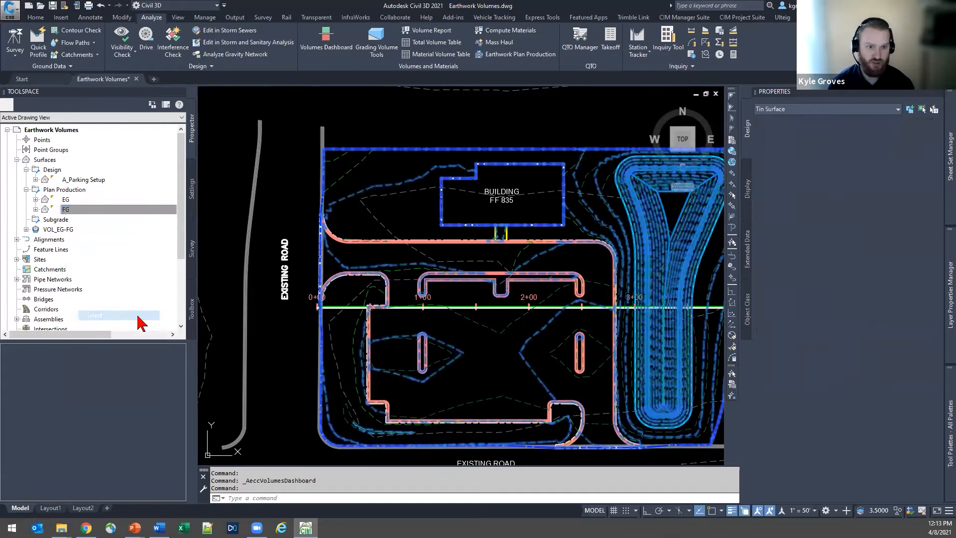
{"action": "left_click", "coordinate": [884, 143]}
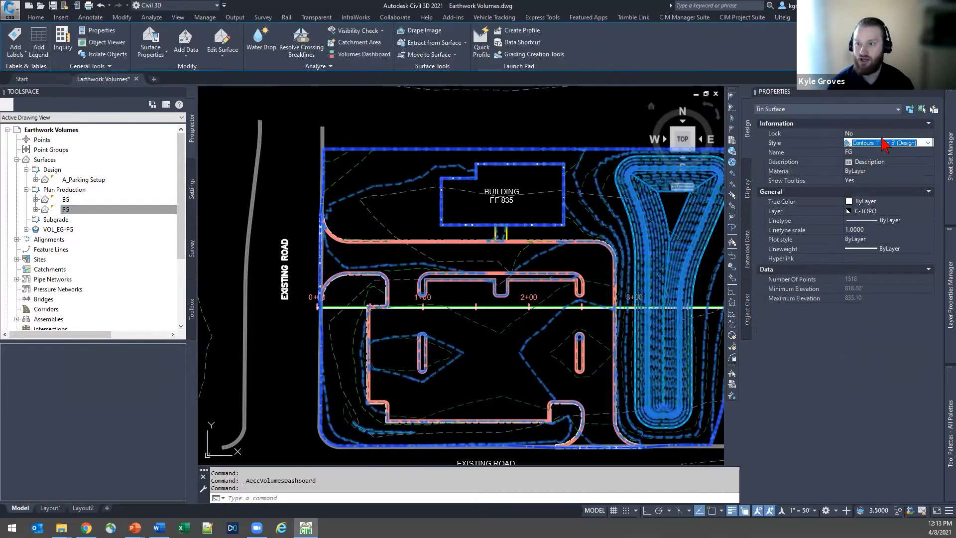
{"action": "left_click", "coordinate": [884, 144]}
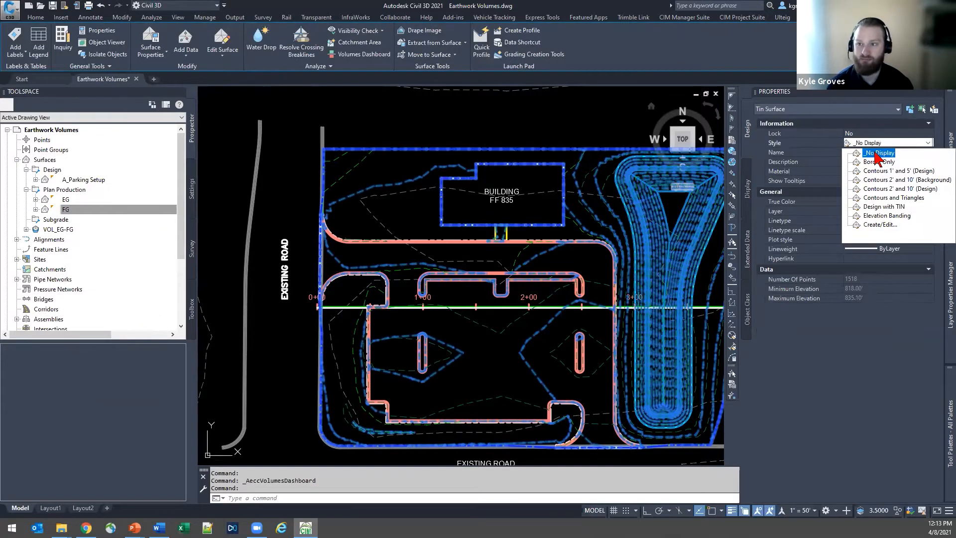
{"action": "left_click", "coordinate": [879, 153]}
{"action": "key", "text": "Escape"}
Select the VOL_EG-FG volume surface in the drawing and open it in the Object Viewer.
{"action": "middle_click_drag", "start_coordinate": [549, 356], "coordinate": [472, 327]}
{"action": "left_click", "coordinate": [492, 330]}
{"action": "left_click", "coordinate": [474, 334]}
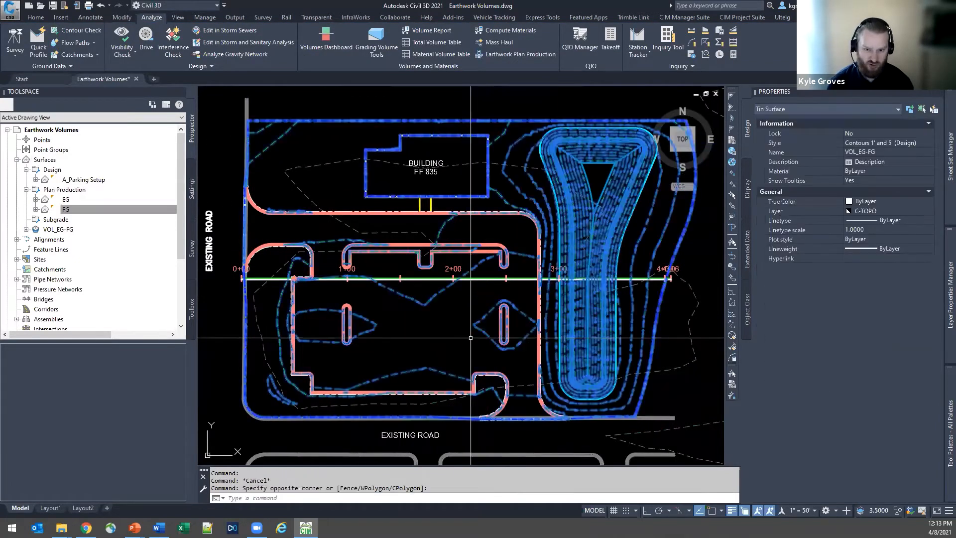
{"action": "right_click", "coordinate": [447, 351]}
{"action": "key", "text": "Escape"}
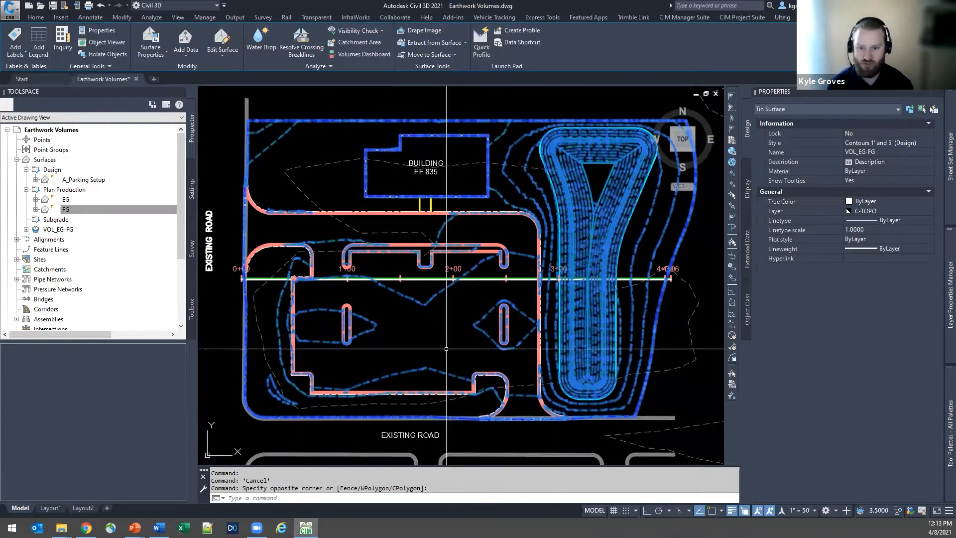
{"action": "middle_click_drag", "start_coordinate": [604, 280], "coordinate": [546, 358]}
{"action": "middle_click_drag", "start_coordinate": [369, 414], "coordinate": [506, 363]}
{"action": "mouse_move", "coordinate": [540, 393]}
{"action": "middle_mouse_down"}
{"action": "mouse_move", "coordinate": [513, 379]}
{"action": "mouse_move", "coordinate": [497, 347]}
{"action": "middle_mouse_up"}
{"action": "right_click", "coordinate": [440, 312]}
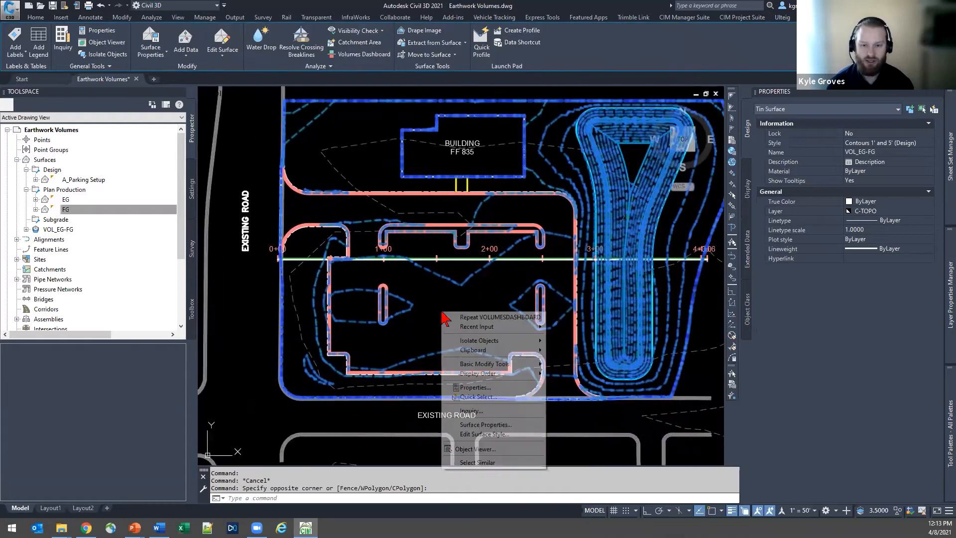
{"action": "left_click", "coordinate": [487, 450]}
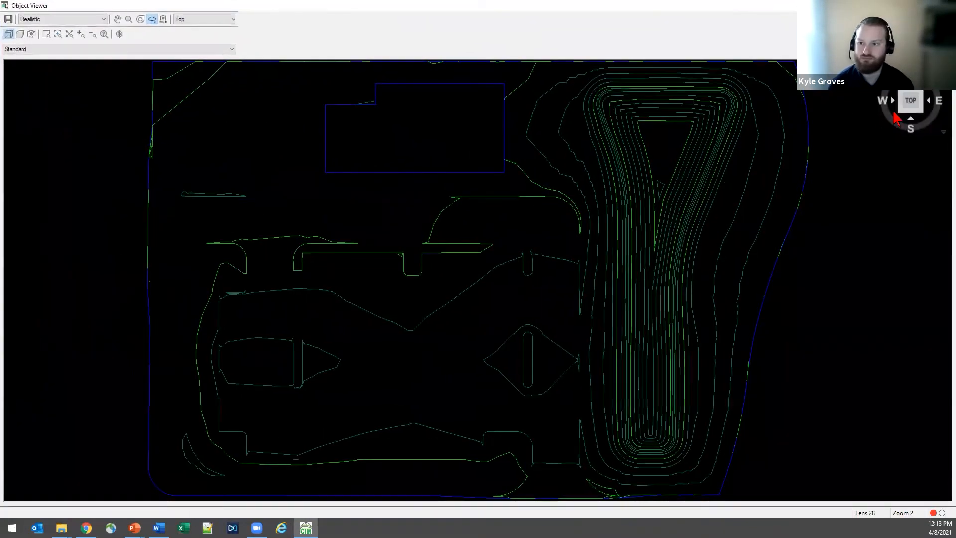
Examine the volume surface's relief in 3D around the parking lot and building, close the viewer and reselect the surface.
{"action": "left_click", "coordinate": [901, 112]}
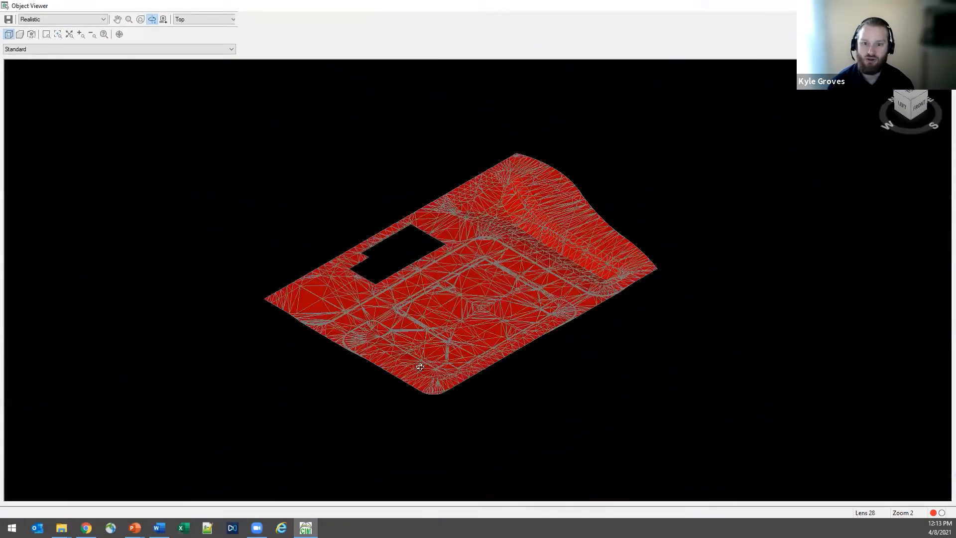
{"action": "scroll", "coordinate": [627, 294], "scroll_direction": "up", "scroll_amount": 5}
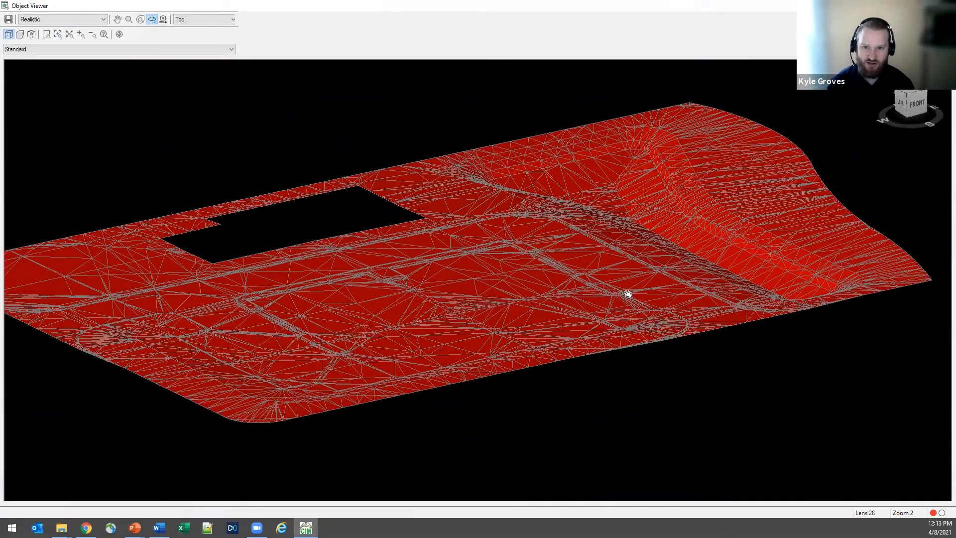
{"action": "left_click_drag", "start_coordinate": [518, 307], "coordinate": [283, 371]}
{"action": "middle_click_drag", "start_coordinate": [283, 371], "coordinate": [238, 358]}
{"action": "middle_click_drag", "start_coordinate": [480, 335], "coordinate": [384, 299]}
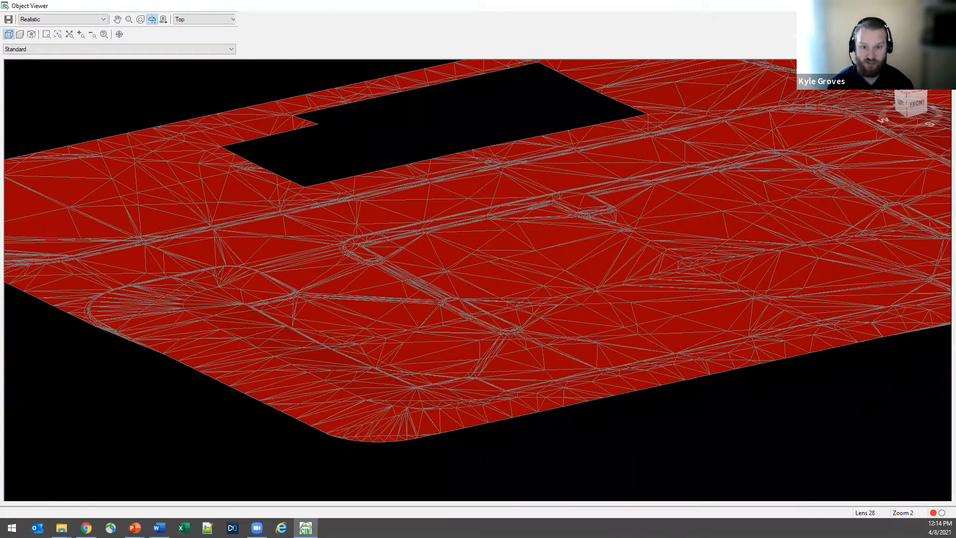
{"action": "key", "text": "Escape"}
{"action": "middle_click_drag", "start_coordinate": [490, 313], "coordinate": [456, 355]}
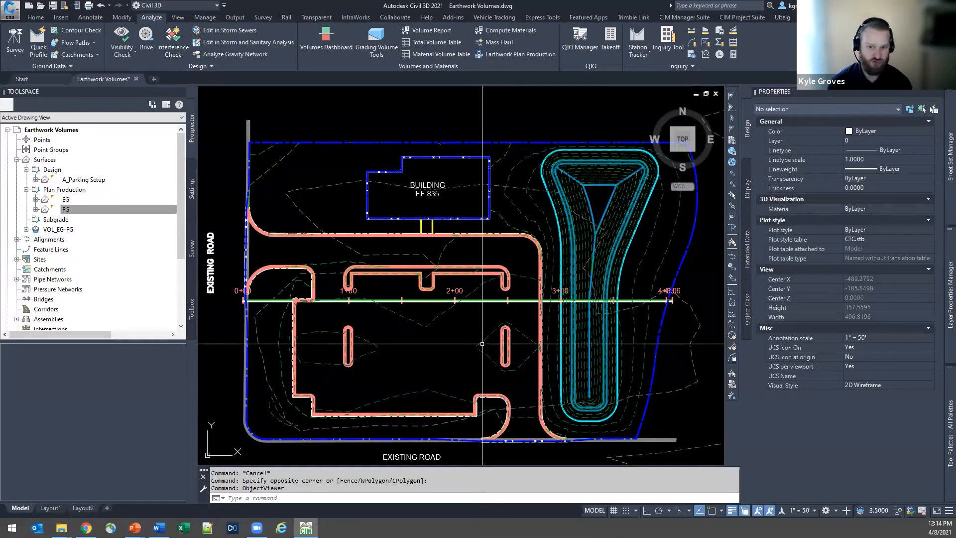
{"action": "left_click", "coordinate": [482, 344]}
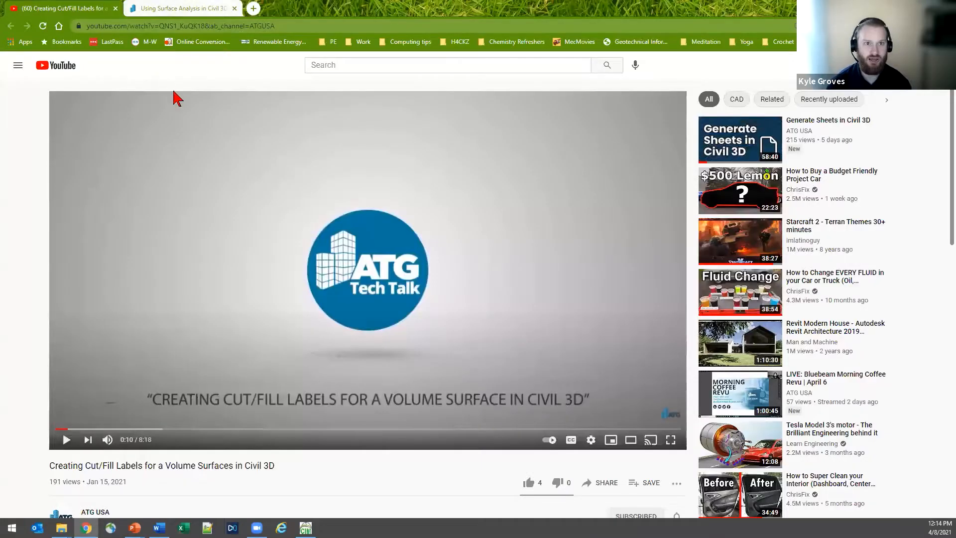
Look through the ATG article on using surface analysis in Civil 3D in the browser, and return to the Civil 3D drawing.
{"action": "left_click", "coordinate": [179, 9]}
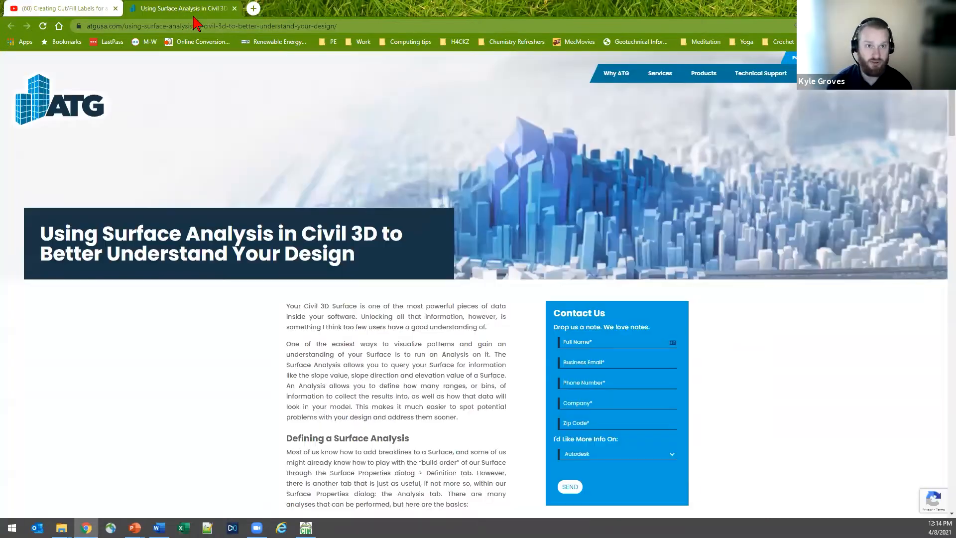
{"action": "left_click", "coordinate": [100, 11]}
{"action": "left_click", "coordinate": [162, 9]}
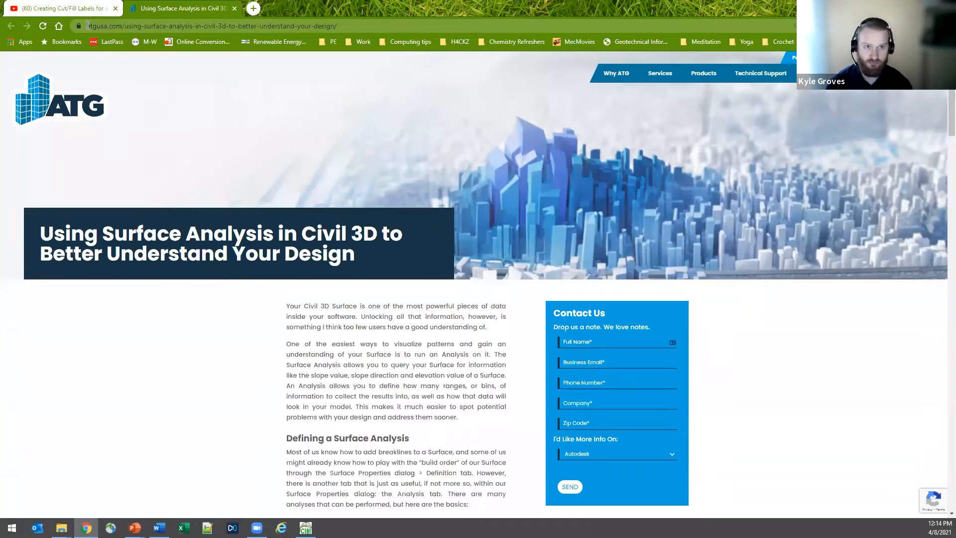
{"action": "mouse_move", "coordinate": [821, 73]}
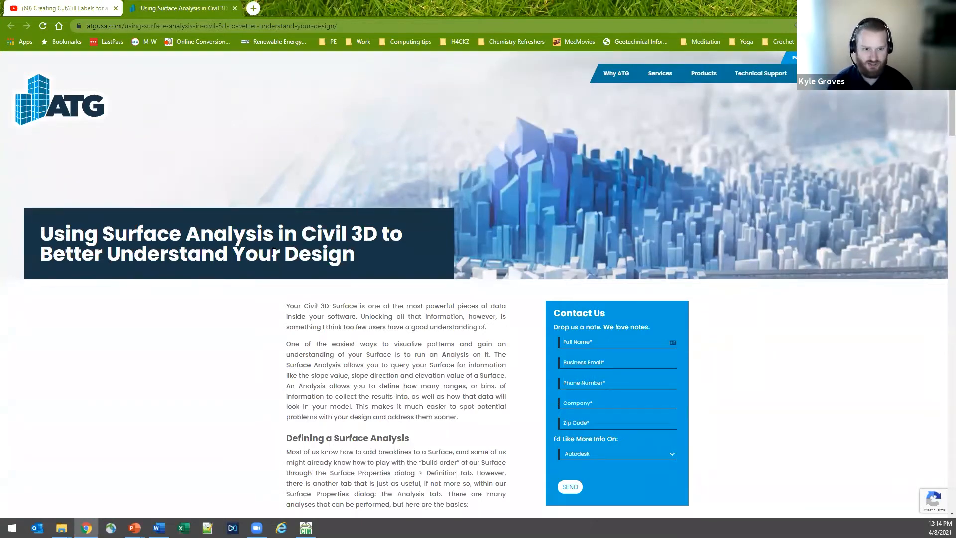
{"action": "scroll", "coordinate": [443, 374], "scroll_direction": "down", "scroll_amount": 13}
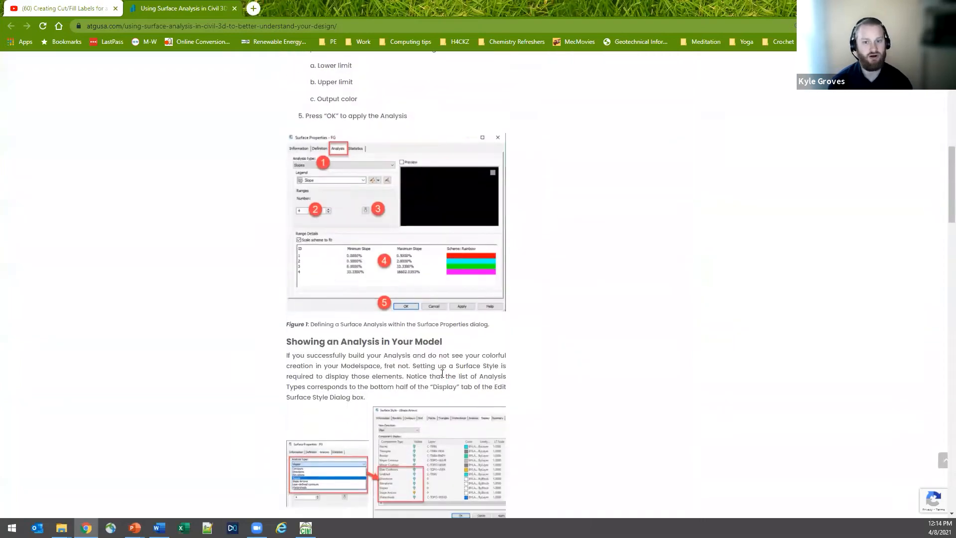
{"action": "scroll", "coordinate": [442, 373], "scroll_direction": "down", "scroll_amount": 14}
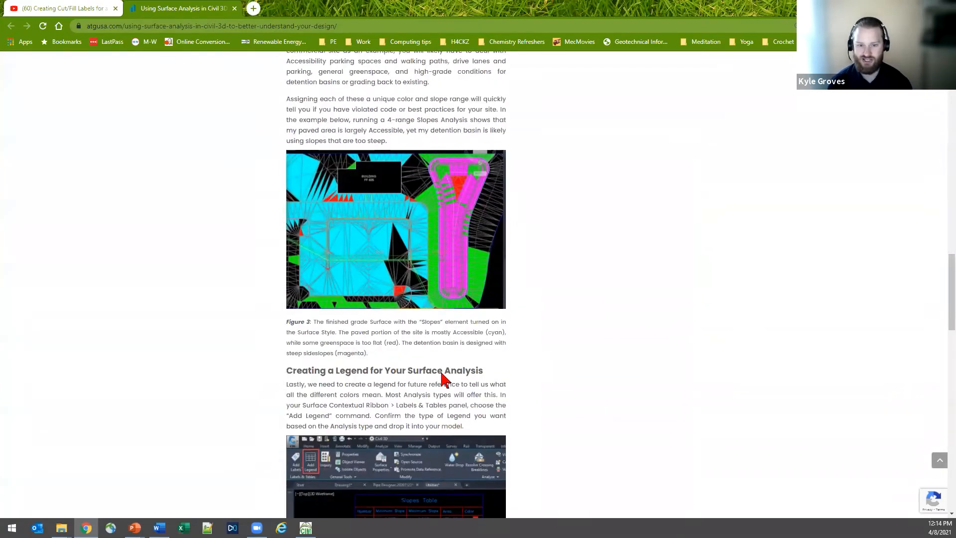
{"action": "scroll", "coordinate": [444, 380], "scroll_direction": "down", "scroll_amount": 11}
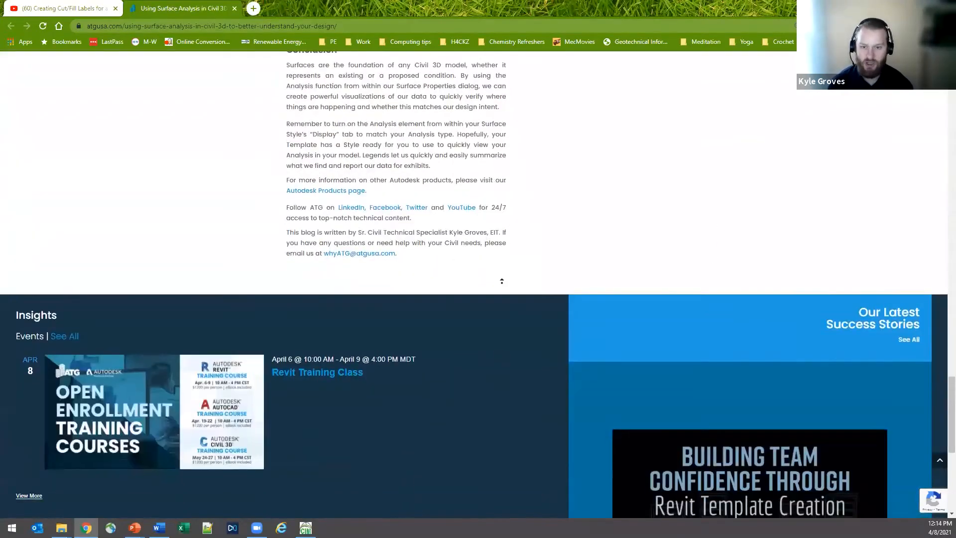
{"action": "left_click", "coordinate": [940, 460]}
{"action": "key", "text": "alt+Tab"}
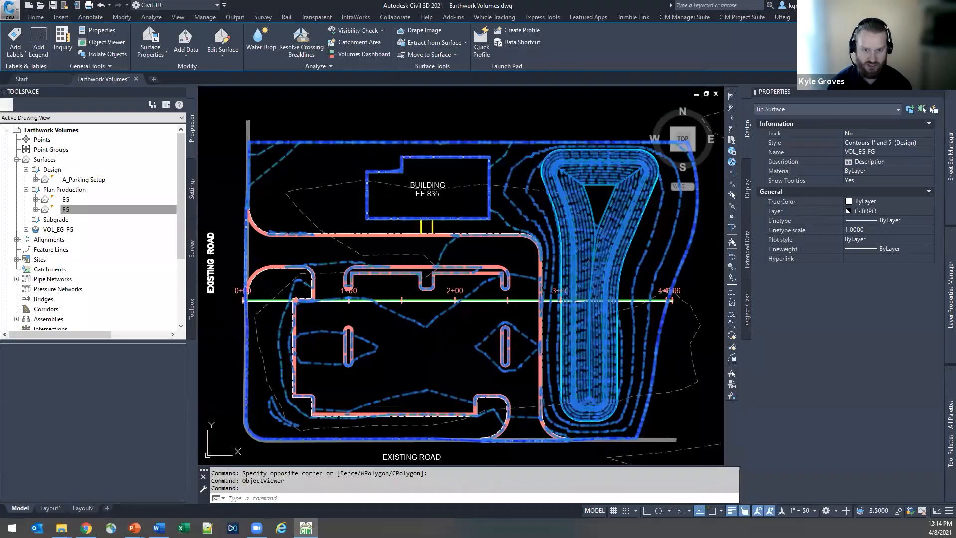
Run an Elevations analysis with 4 ranges in the surface properties of VOL_EG-FG.
{"action": "left_click", "coordinate": [156, 38]}
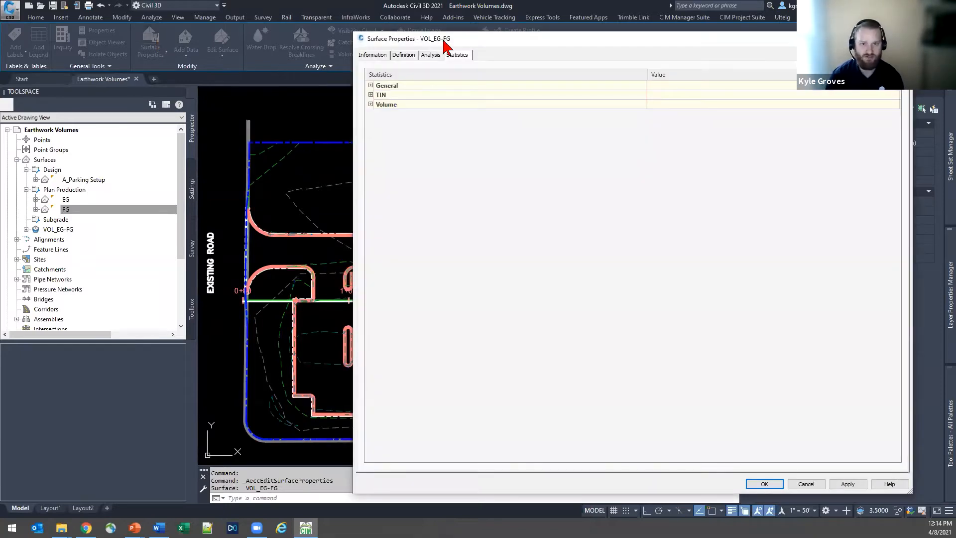
{"action": "left_click_drag", "start_coordinate": [443, 44], "coordinate": [390, 82]}
{"action": "left_click", "coordinate": [379, 92]}
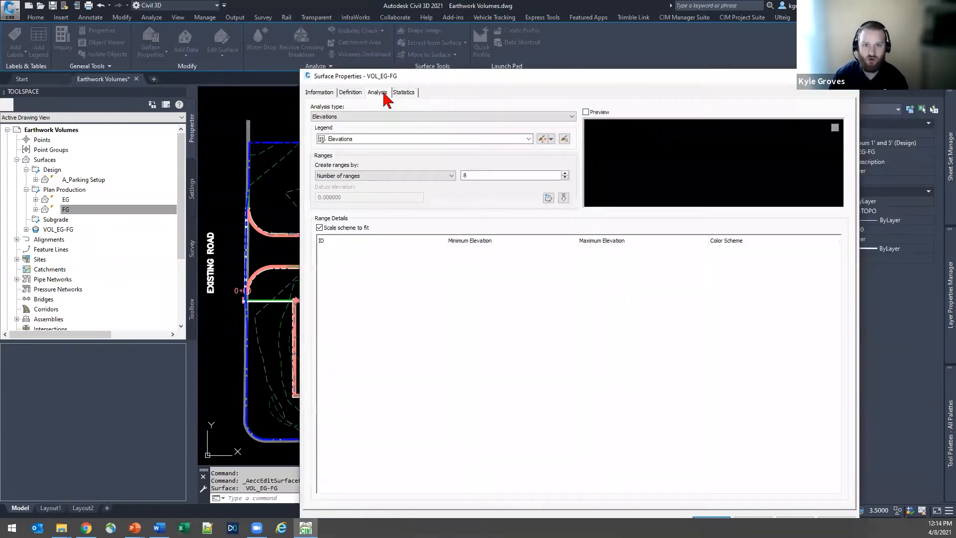
{"action": "left_click", "coordinate": [385, 117]}
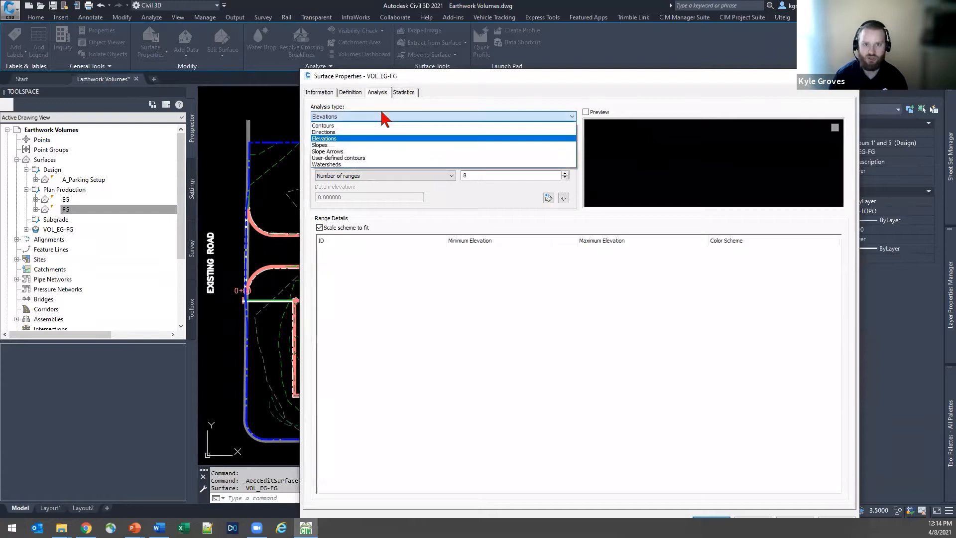
{"action": "left_click", "coordinate": [350, 139]}
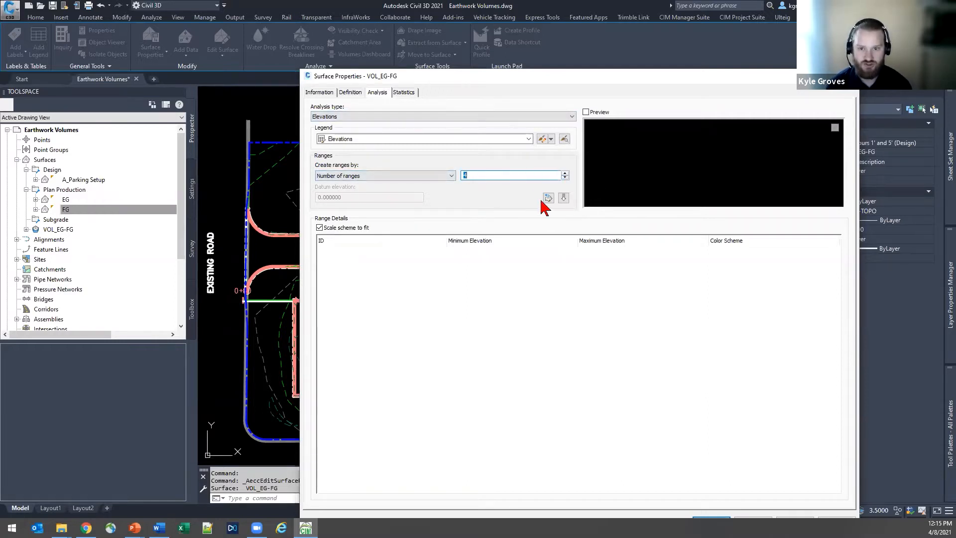
{"action": "left_click", "coordinate": [564, 199]}
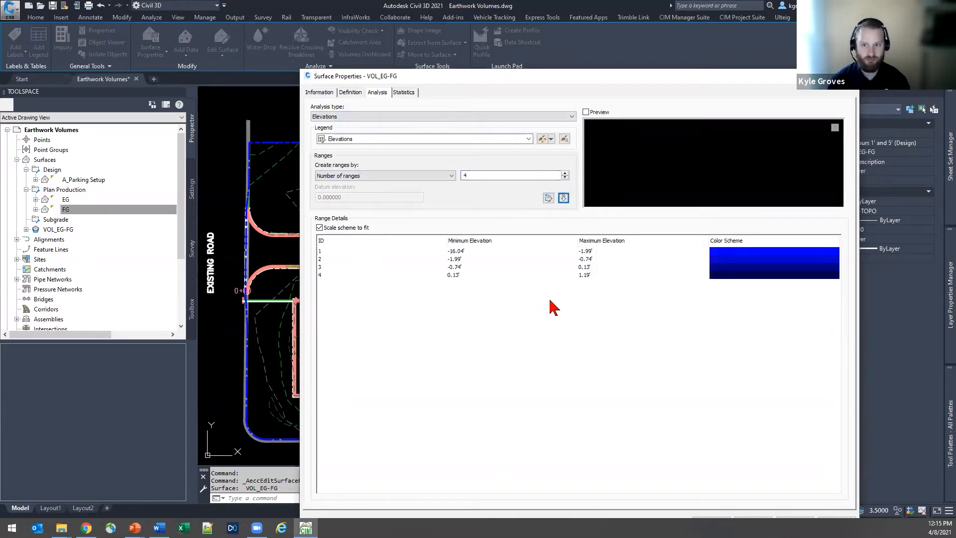
Set the maximum elevation of range 1 to -2.00' in the elevation analysis range details.
{"action": "left_click", "coordinate": [479, 252]}
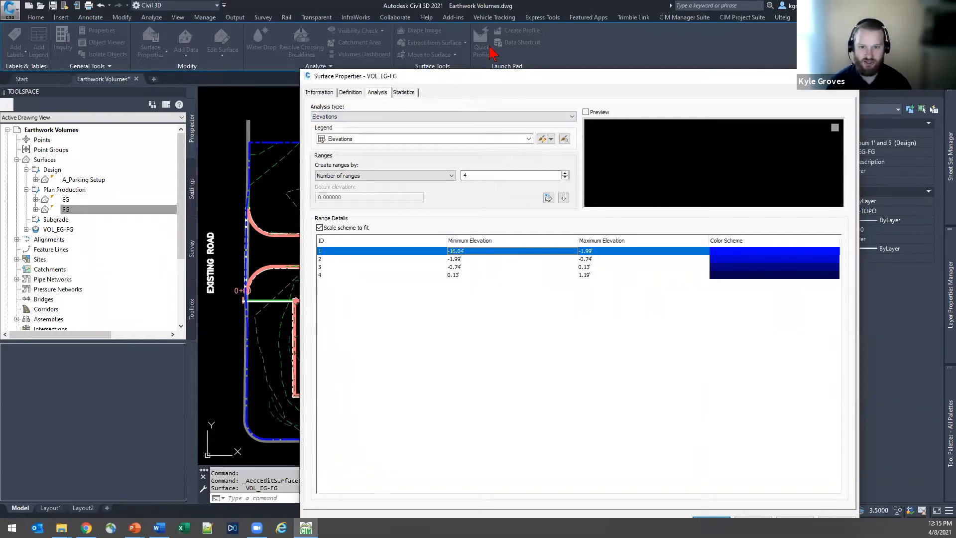
{"action": "left_click_drag", "start_coordinate": [489, 46], "coordinate": [491, 43]}
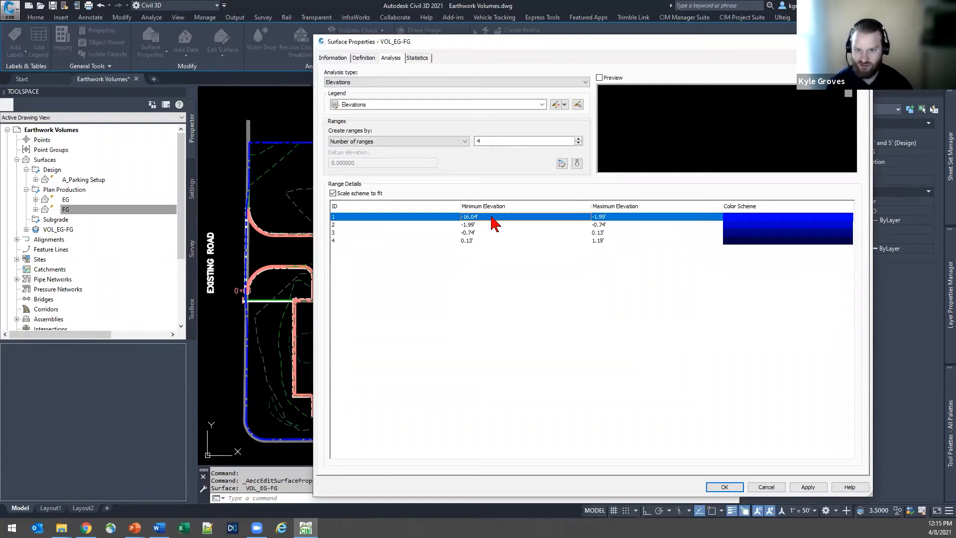
{"action": "left_click", "coordinate": [628, 217]}
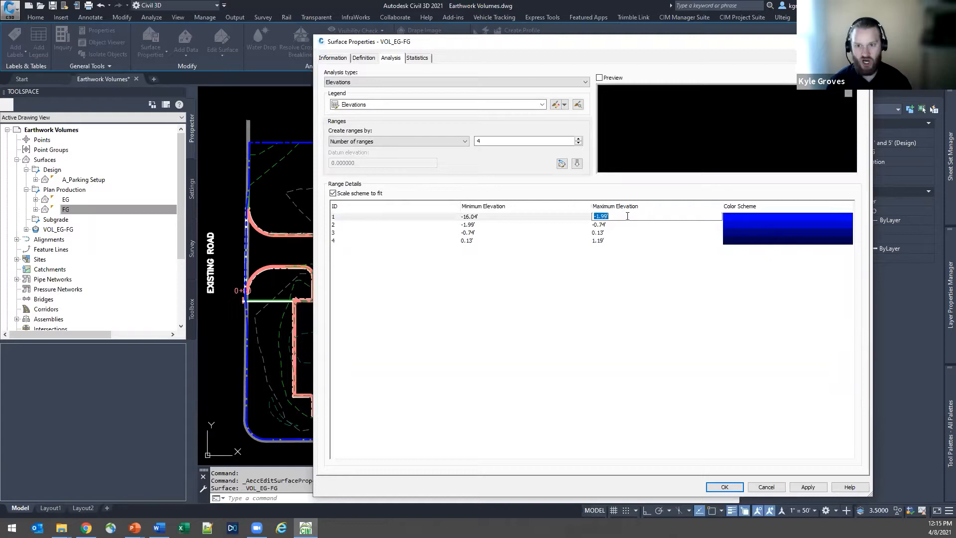
{"action": "key", "text": "Return"}
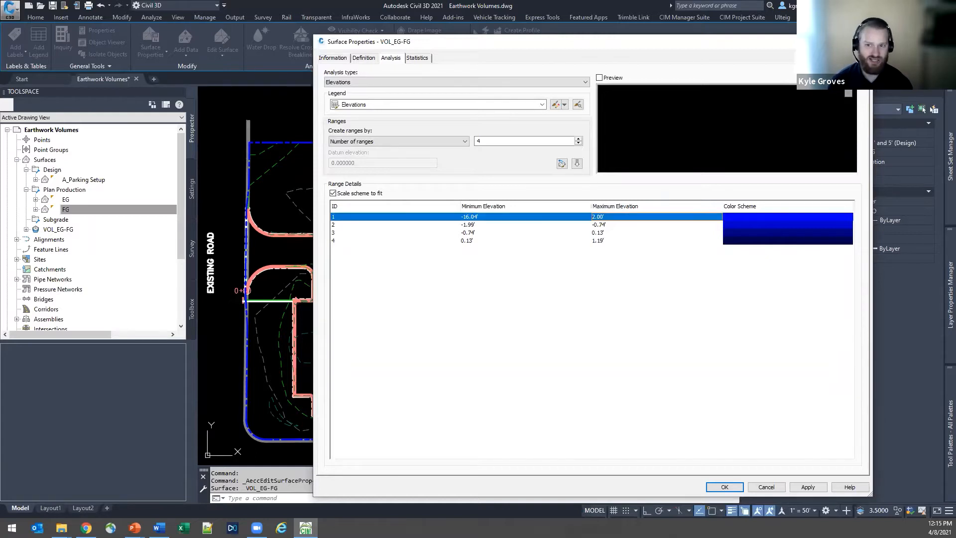
{"action": "left_click", "coordinate": [628, 216]}
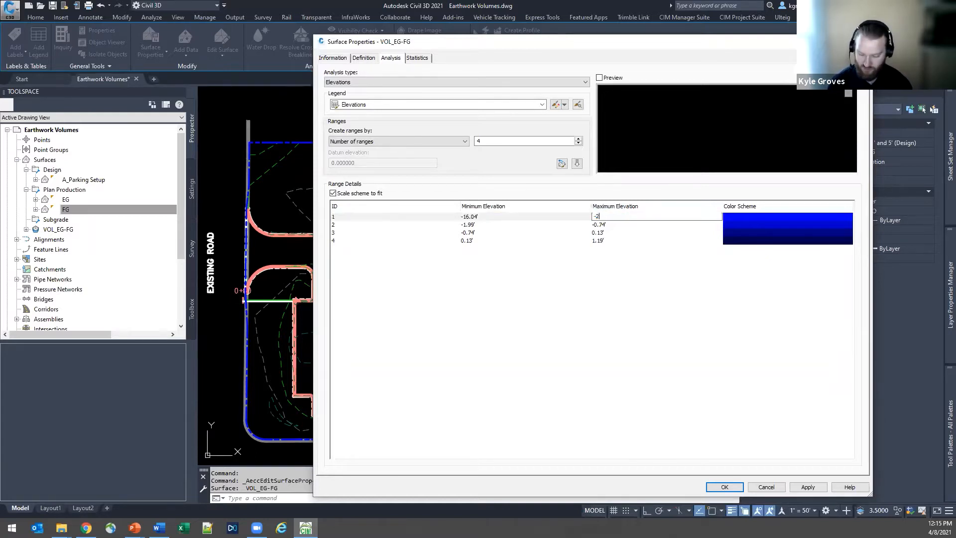
{"action": "key", "text": "Return"}
Set elevation range 2 to run from a minimum of -2.00' to a maximum of 0.00'.
{"action": "left_click", "coordinate": [499, 225]}
{"action": "left_click", "coordinate": [499, 225]}
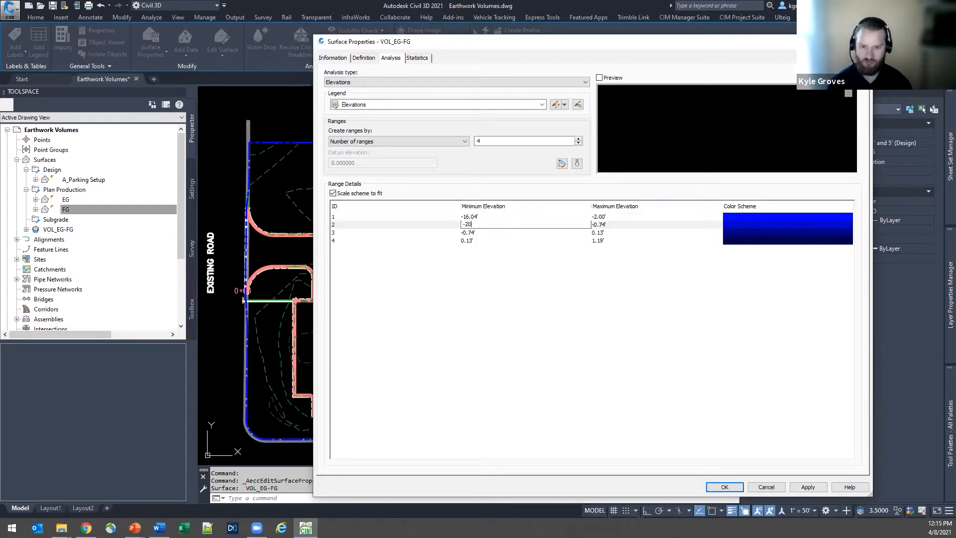
{"action": "key", "text": "Return"}
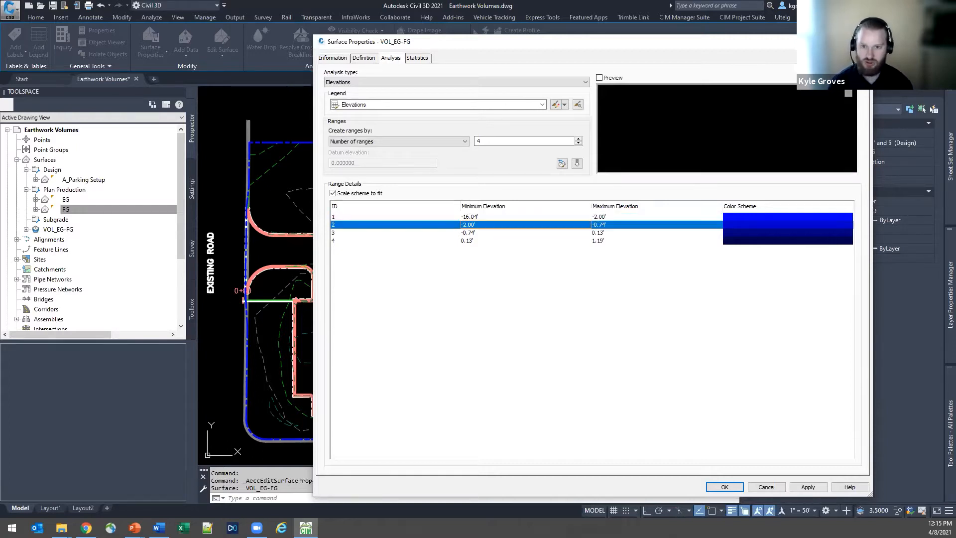
{"action": "left_click", "coordinate": [616, 224]}
{"action": "key", "text": "Return"}
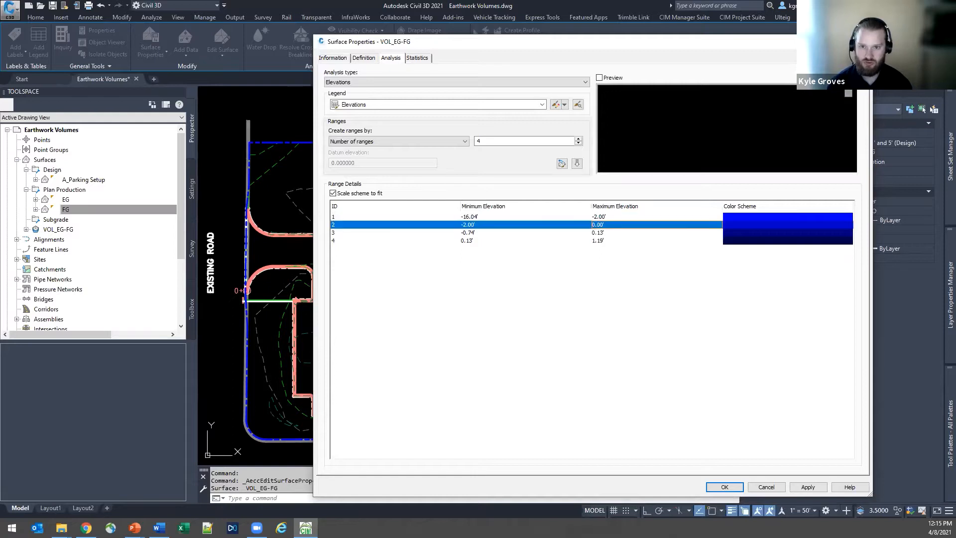
Set elevation range 3 to run from a minimum of 0.00' to a maximum of 2.00'.
{"action": "key", "text": "Down"}
{"action": "left_click", "coordinate": [517, 233]}
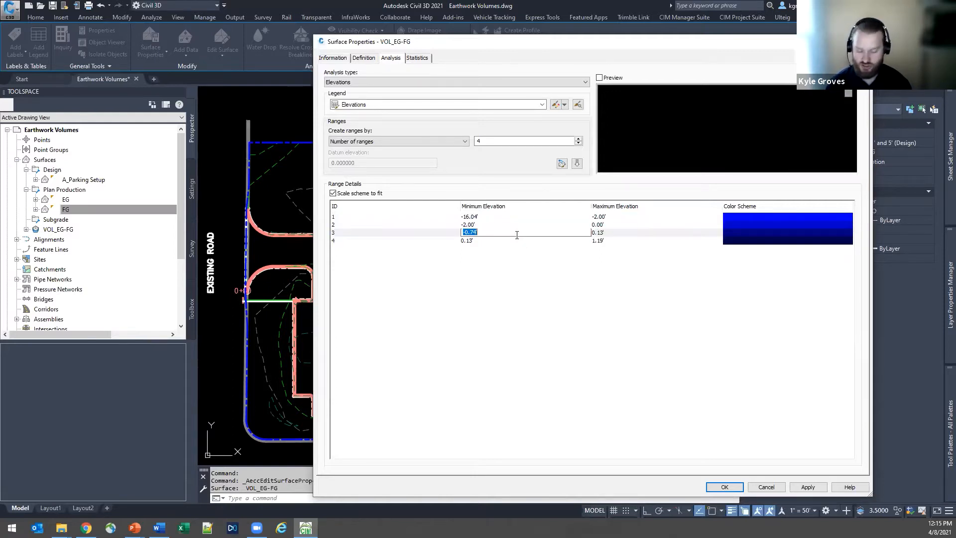
{"action": "type", "text": "0"}
{"action": "key", "text": "Return"}
{"action": "left_click", "coordinate": [606, 233]}
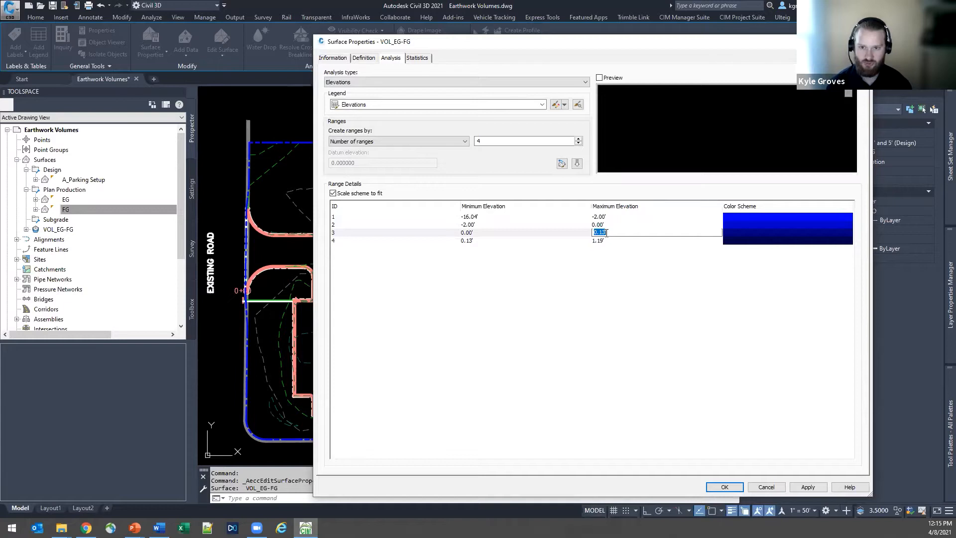
{"action": "key", "text": "Return"}
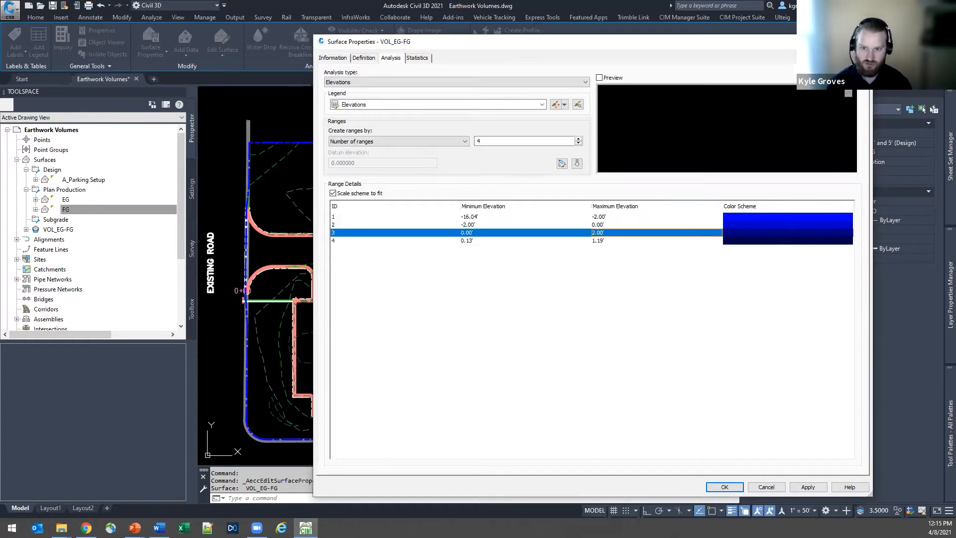
Set elevation range 4 to a maximum of 100.00' and a minimum of 2.00'.
{"action": "left_click", "coordinate": [508, 242]}
{"action": "left_click", "coordinate": [507, 240]}
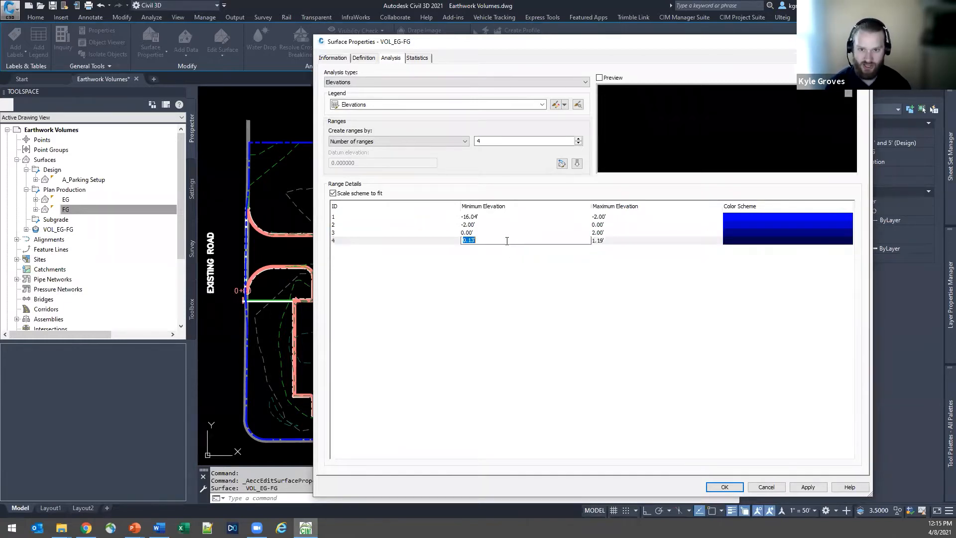
{"action": "key", "text": "Return"}
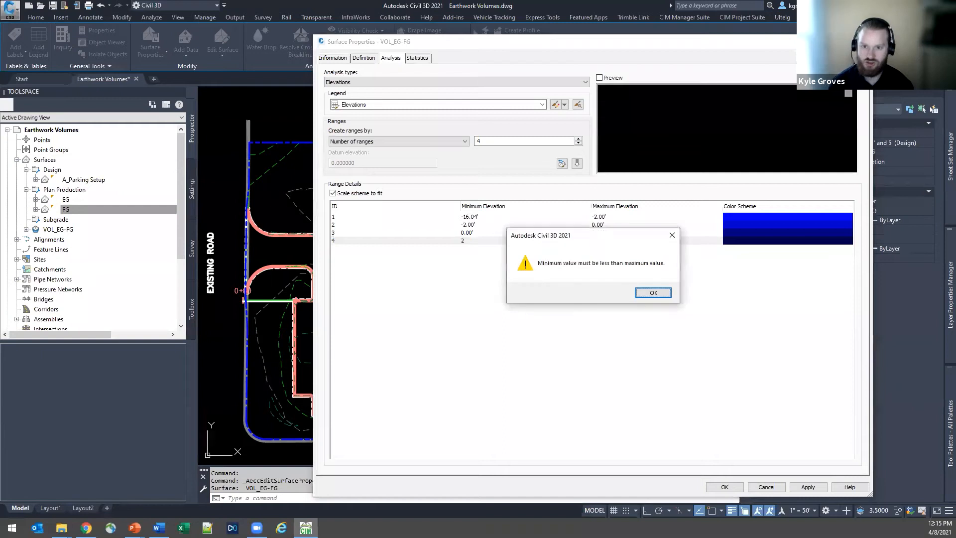
{"action": "left_click", "coordinate": [655, 292]}
{"action": "left_click", "coordinate": [597, 240]}
{"action": "type", "text": "100"}
{"action": "key", "text": "Return"}
{"action": "left_click", "coordinate": [486, 240]}
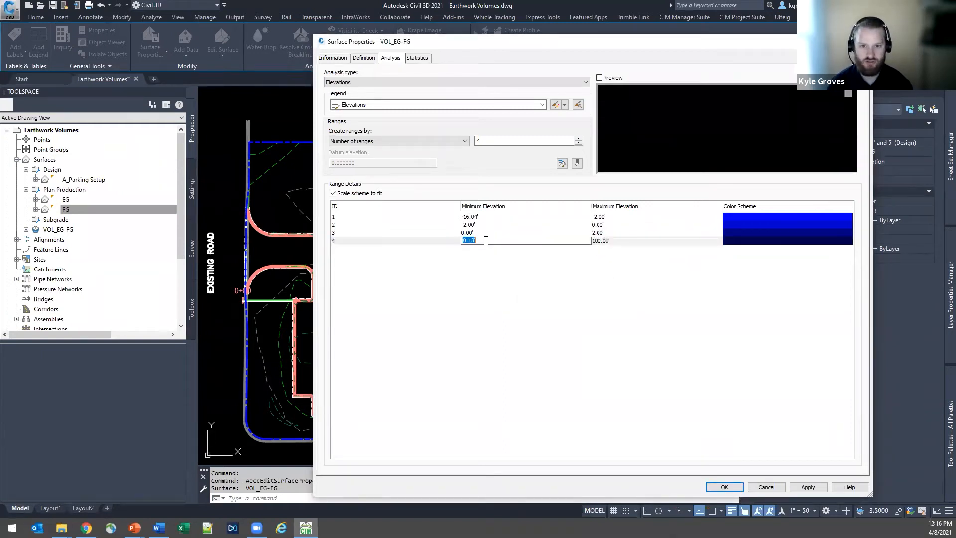
{"action": "type", "text": "2"}
{"action": "key", "text": "Return"}
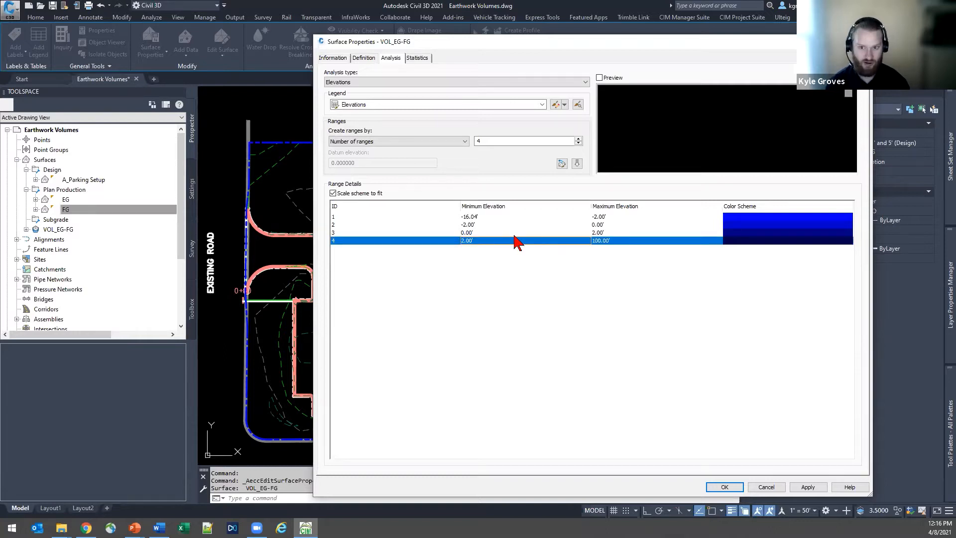
Assign red, index color 1, to range 1 in the elevation color scheme.
{"action": "left_click", "coordinate": [783, 218]}
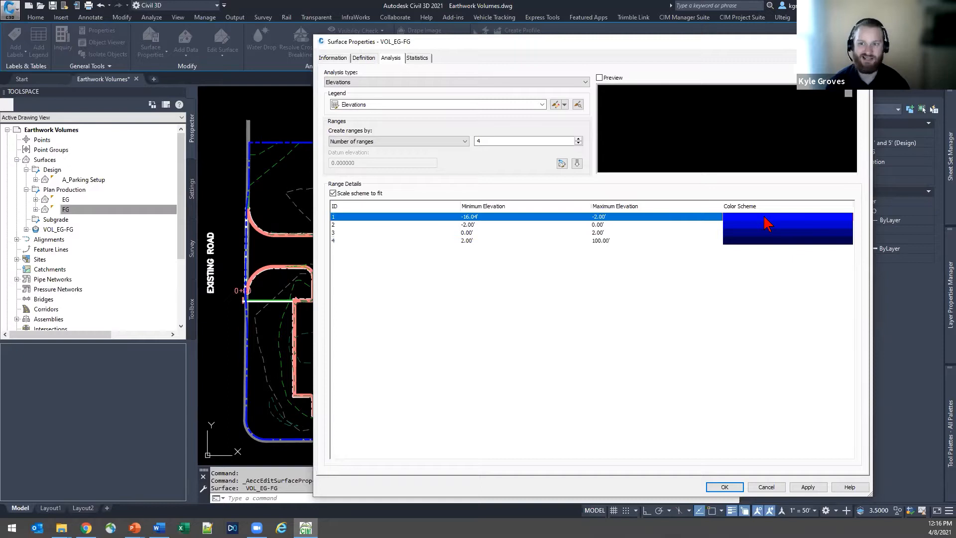
{"action": "left_click", "coordinate": [766, 219]}
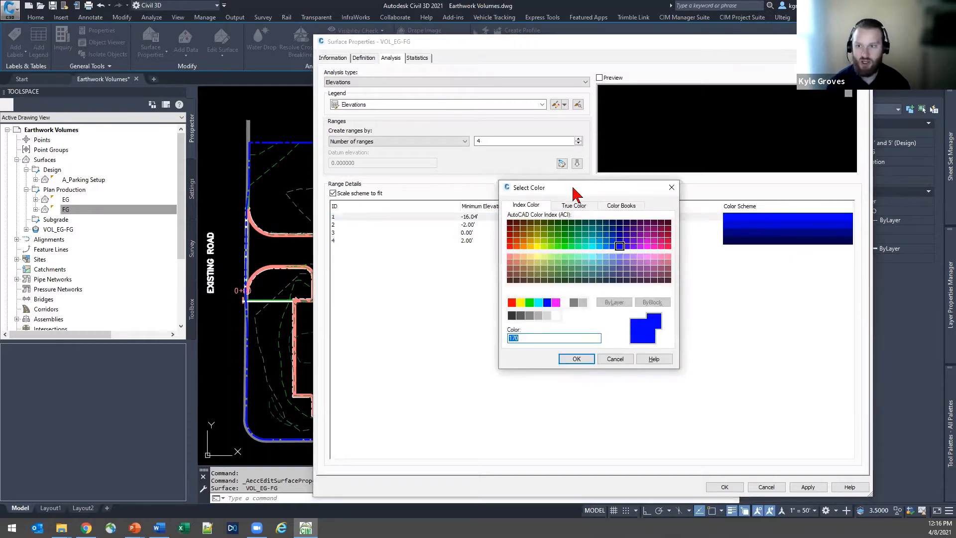
{"action": "left_click_drag", "start_coordinate": [576, 192], "coordinate": [729, 234]}
{"action": "left_click", "coordinate": [666, 345]}
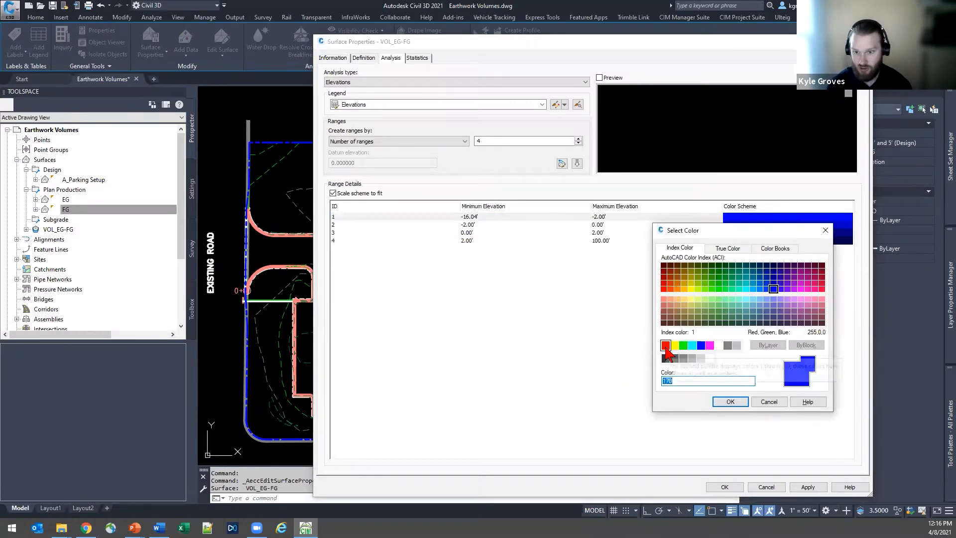
{"action": "left_click", "coordinate": [730, 402]}
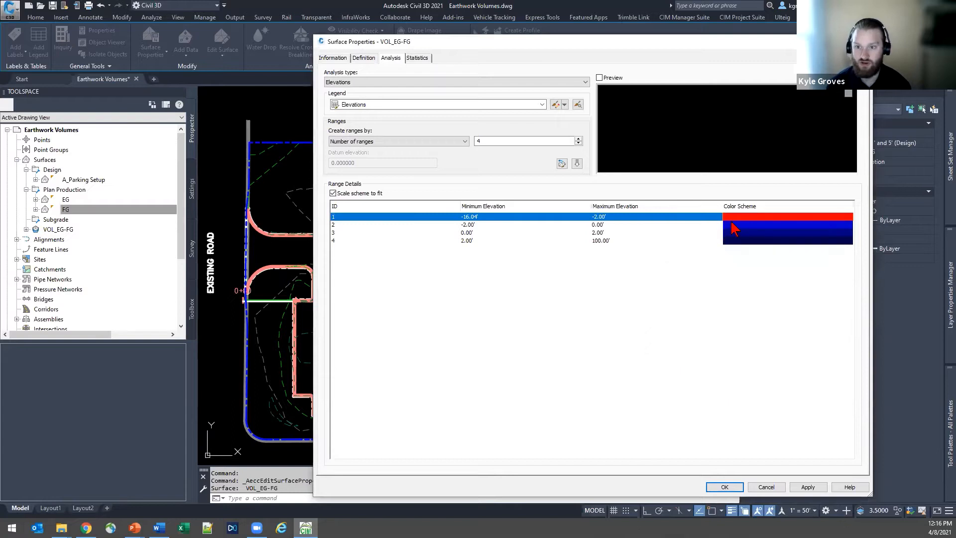
Assign orange, index color 40, to range 2 in the elevation color scheme.
{"action": "left_click", "coordinate": [735, 228]}
{"action": "left_click", "coordinate": [734, 228]}
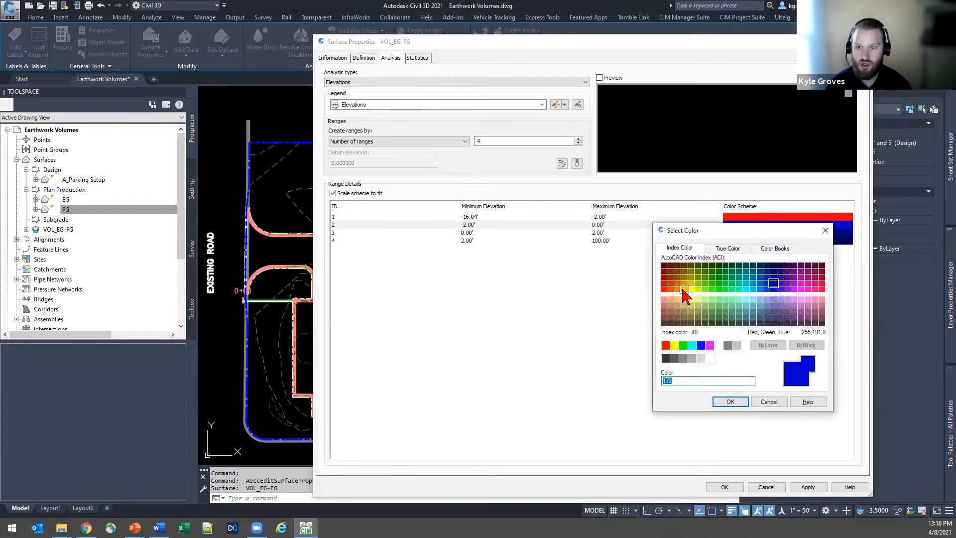
{"action": "left_click", "coordinate": [684, 290]}
{"action": "left_click", "coordinate": [729, 401]}
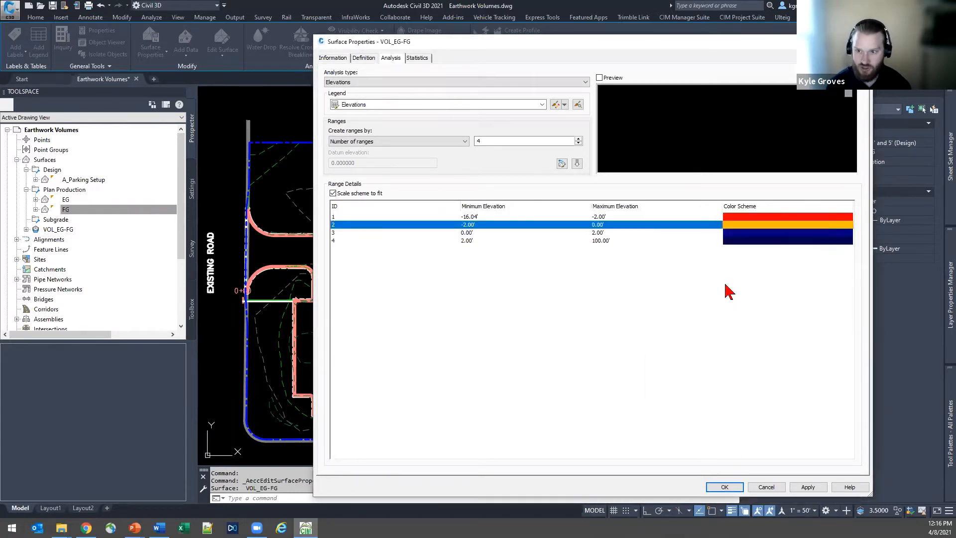
Assign green to range 4 in the elevation color scheme.
{"action": "left_click", "coordinate": [737, 233]}
{"action": "left_click", "coordinate": [735, 241]}
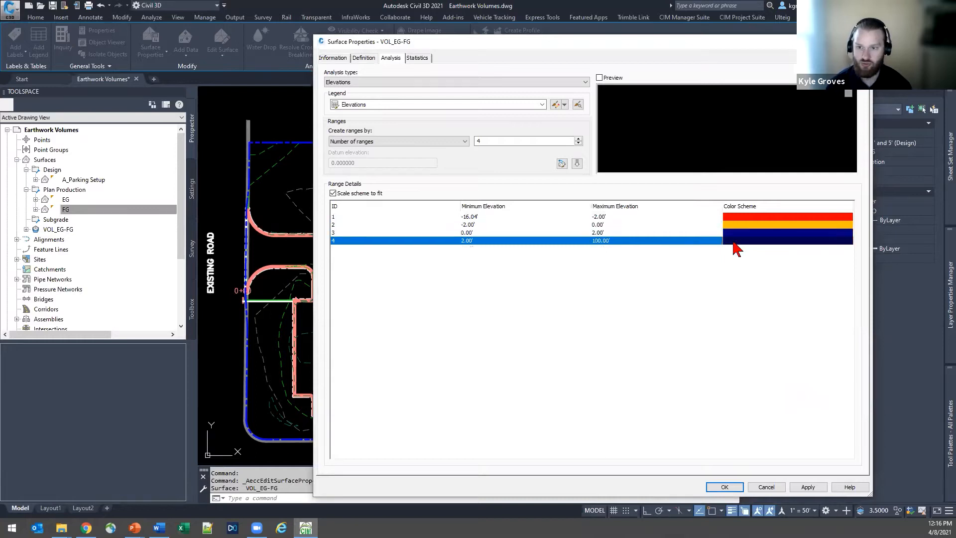
{"action": "left_click", "coordinate": [733, 241]}
{"action": "left_click", "coordinate": [684, 344]}
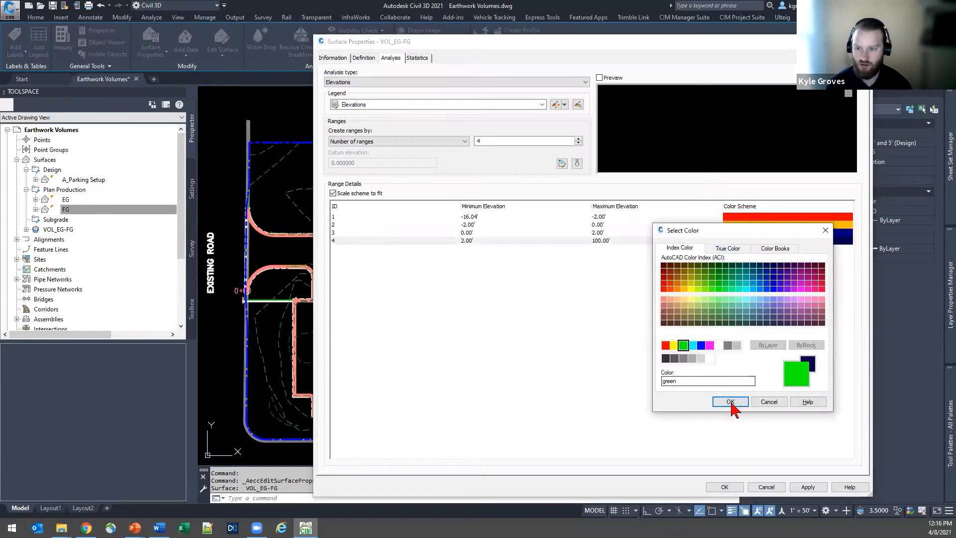
{"action": "left_click", "coordinate": [730, 401]}
Assign cyan to range 3 in the color scheme and apply the analysis settings to the surface.
{"action": "left_click", "coordinate": [751, 234]}
{"action": "left_click", "coordinate": [751, 233]}
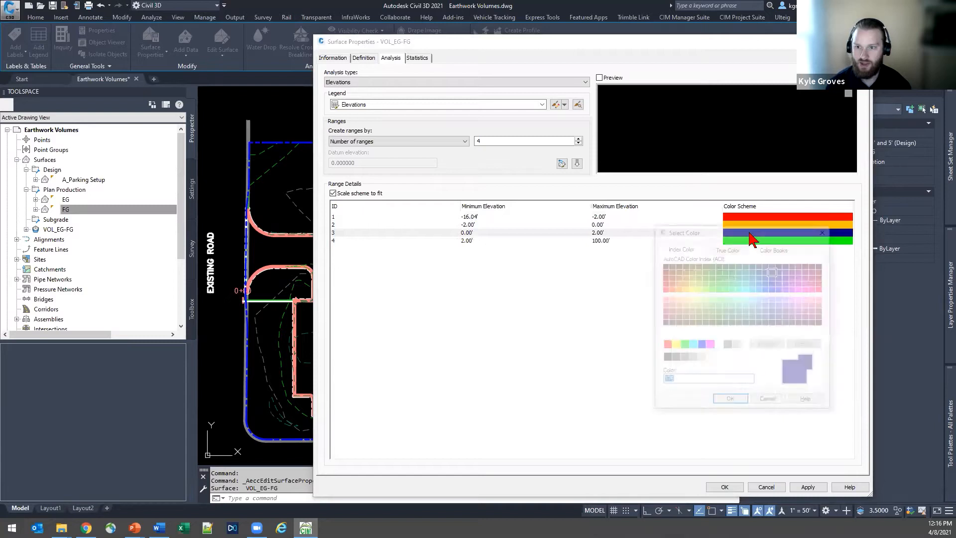
{"action": "left_click", "coordinate": [694, 344]}
{"action": "left_click", "coordinate": [730, 401]}
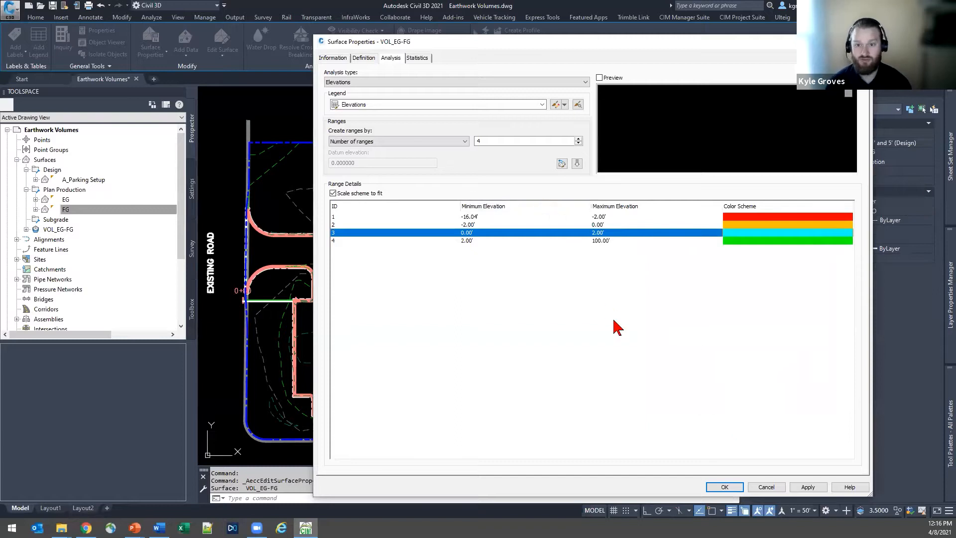
{"action": "left_click", "coordinate": [810, 488]}
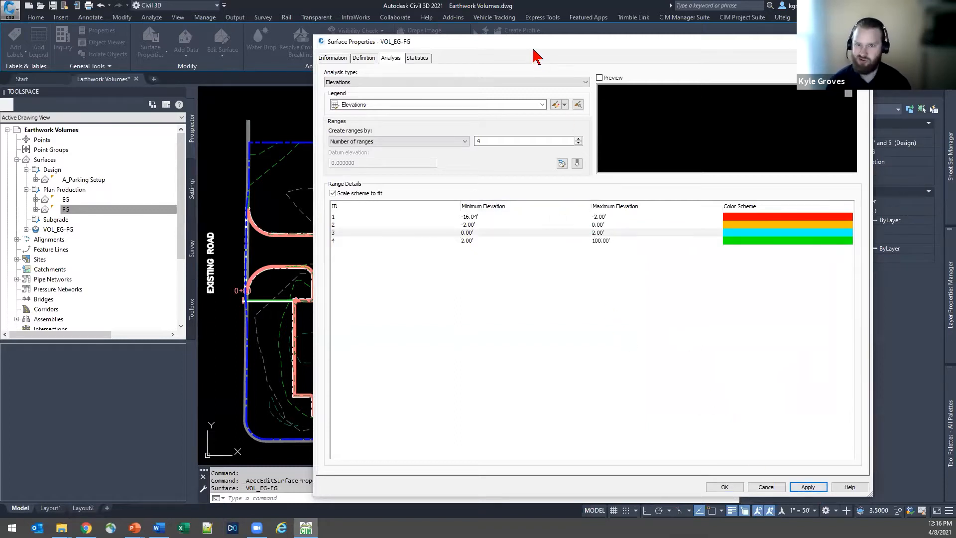
Change the surface style of VOL_EG-FG to Elevation Banding, with the dialog moved clear of the site plan.
{"action": "left_click_drag", "start_coordinate": [534, 50], "coordinate": [717, 41]}
{"action": "key", "text": "ctrl"}
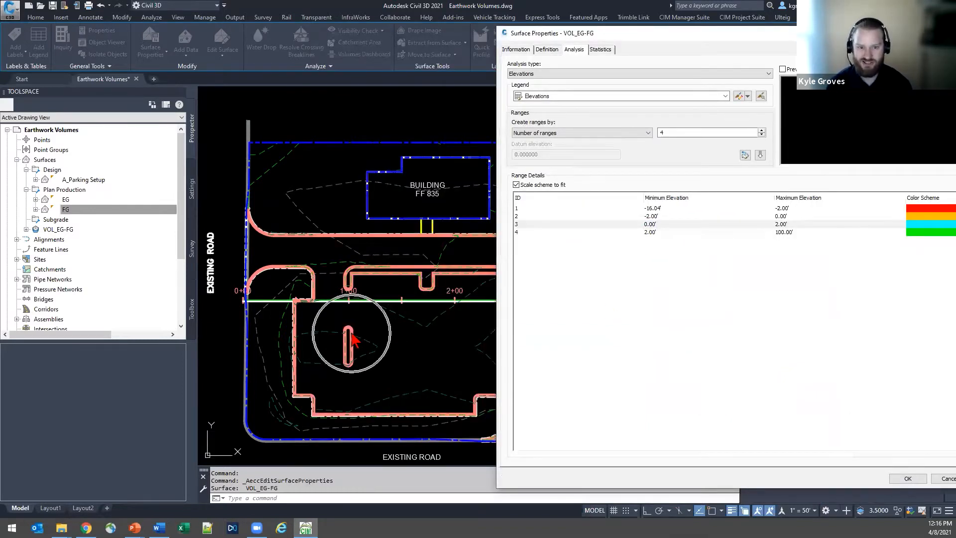
{"action": "left_click", "coordinate": [524, 52]}
{"action": "left_click", "coordinate": [566, 152]}
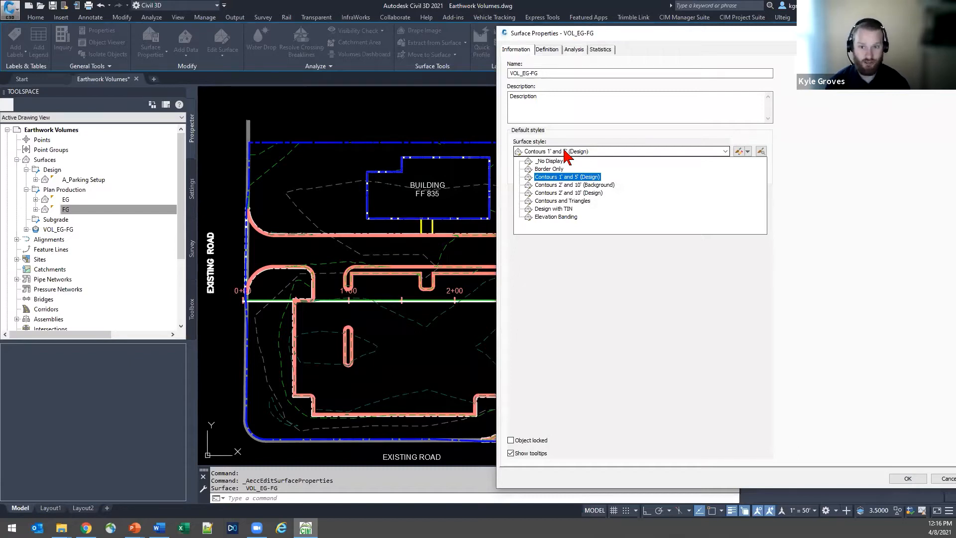
{"action": "left_click", "coordinate": [568, 218]}
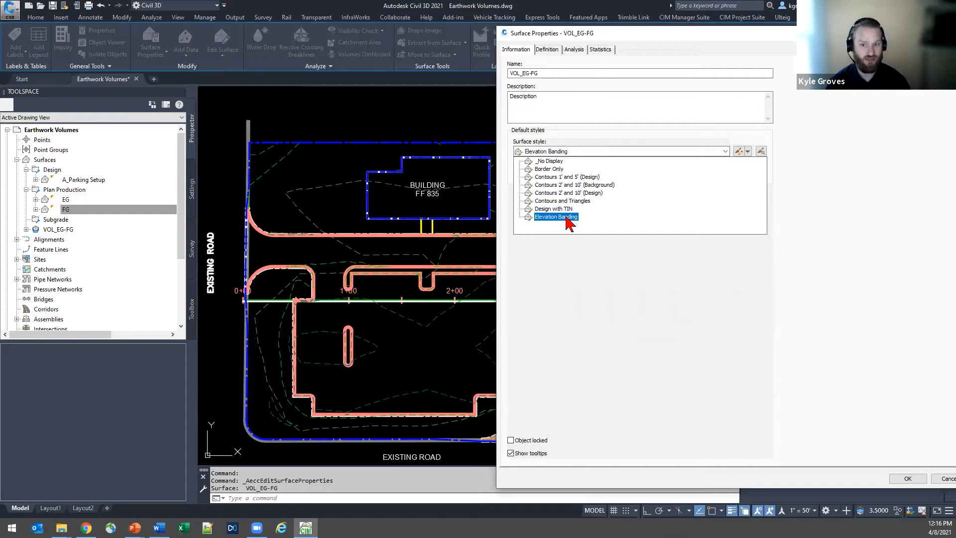
{"action": "left_click", "coordinate": [568, 218]}
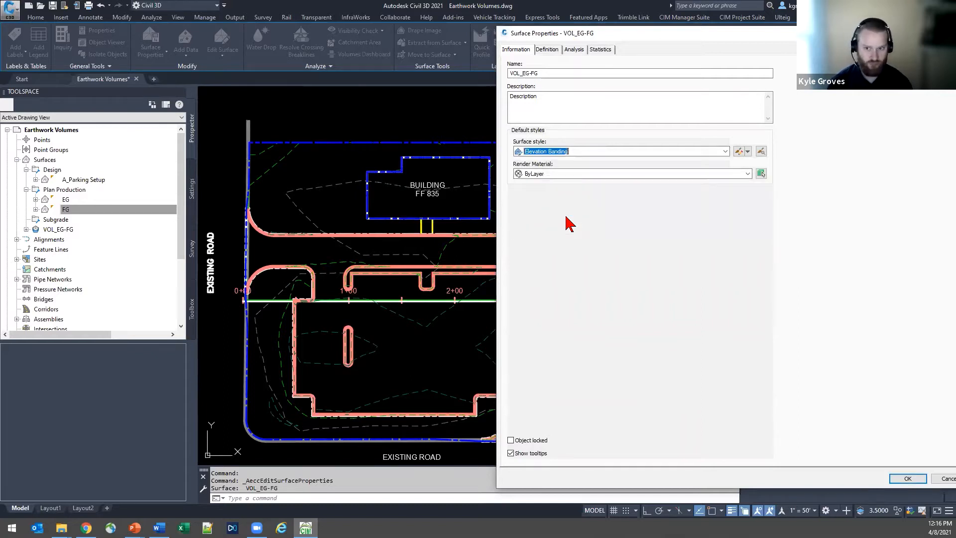
Open the Elevation Banding style for editing and examine which components are visible in plan view, including Elevations and User Contours.
{"action": "left_click", "coordinate": [742, 153]}
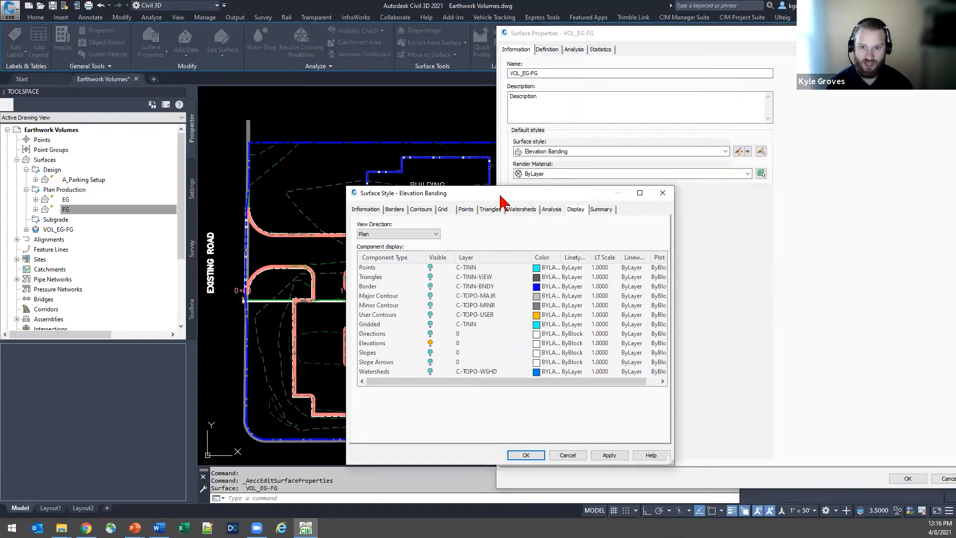
{"action": "left_click_drag", "start_coordinate": [504, 195], "coordinate": [665, 166]}
{"action": "key", "text": "ctrl"}
{"action": "key", "text": "ctrl"}
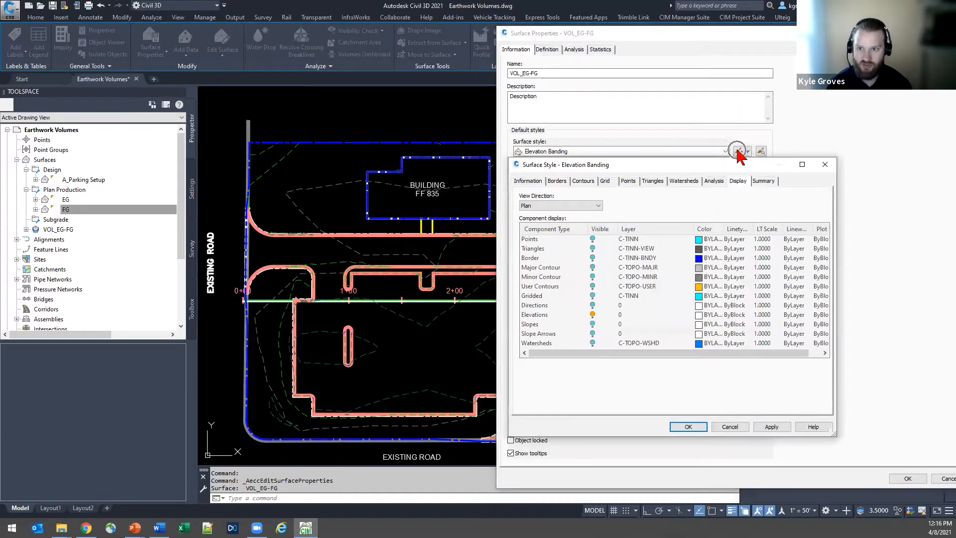
{"action": "left_click", "coordinate": [534, 315]}
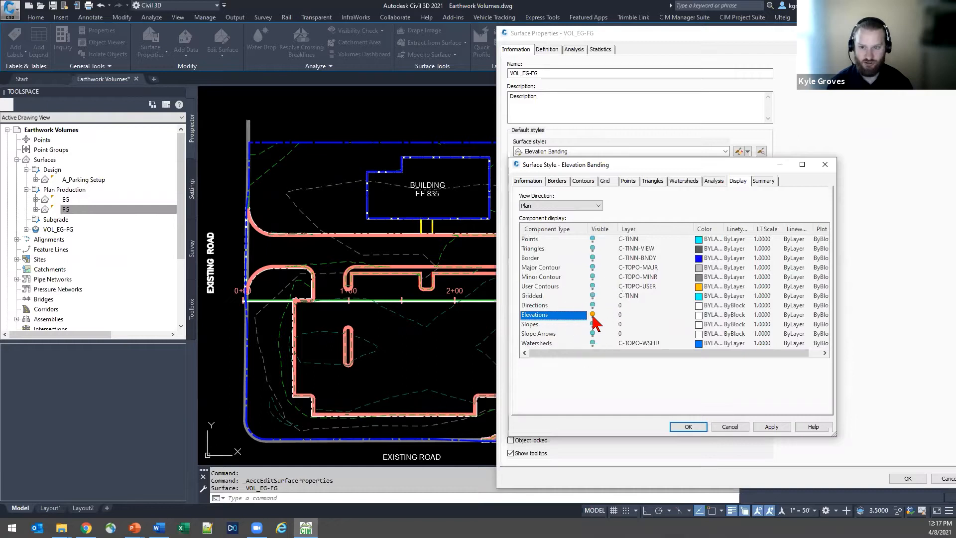
{"action": "left_click", "coordinate": [541, 288]}
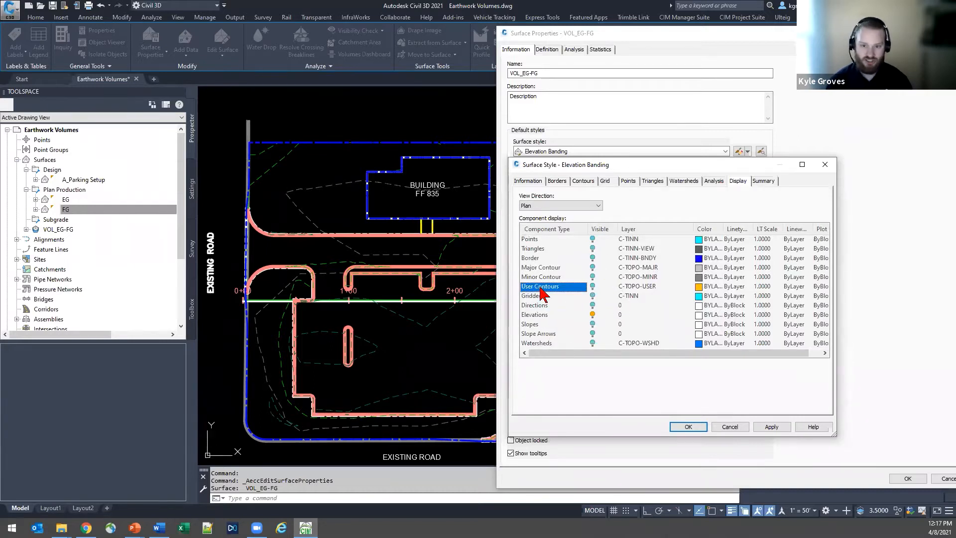
{"action": "scroll", "coordinate": [544, 307], "scroll_direction": "right", "scroll_amount": 1}
{"action": "scroll", "coordinate": [544, 308], "scroll_direction": "left", "scroll_amount": 1}
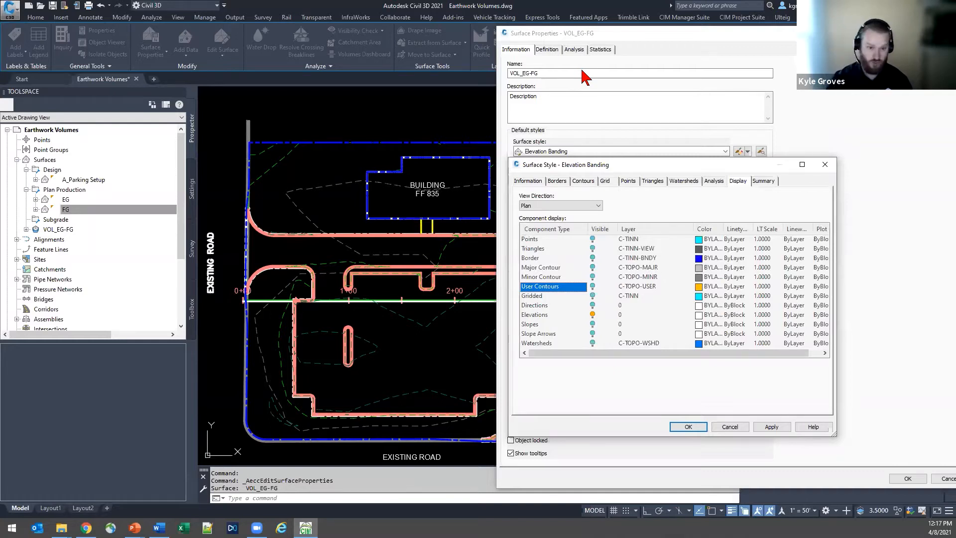
Accept the Elevation Banding style with Elevations displayed and apply the surface properties to VOL_EG-FG.
{"action": "left_click", "coordinate": [562, 316]}
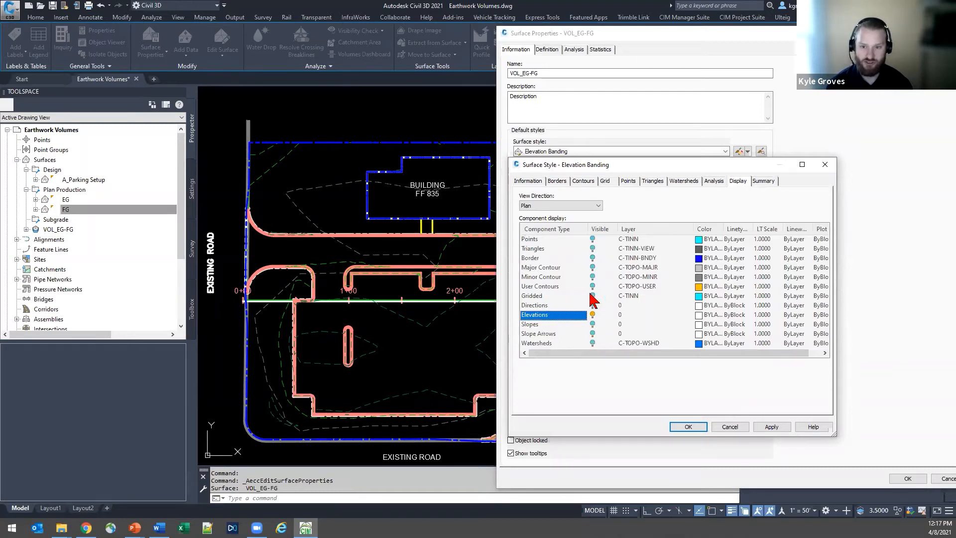
{"action": "left_click", "coordinate": [688, 427]}
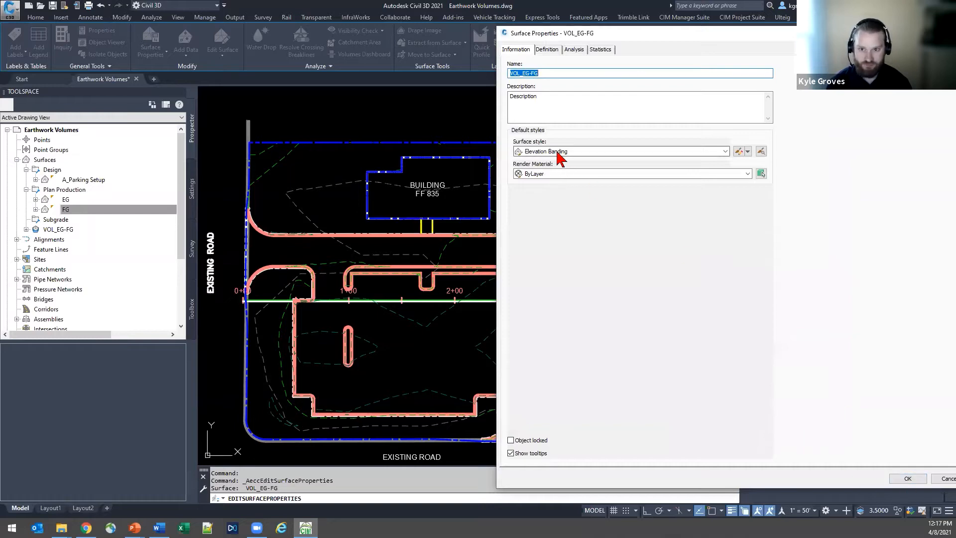
{"action": "left_click", "coordinate": [908, 479]}
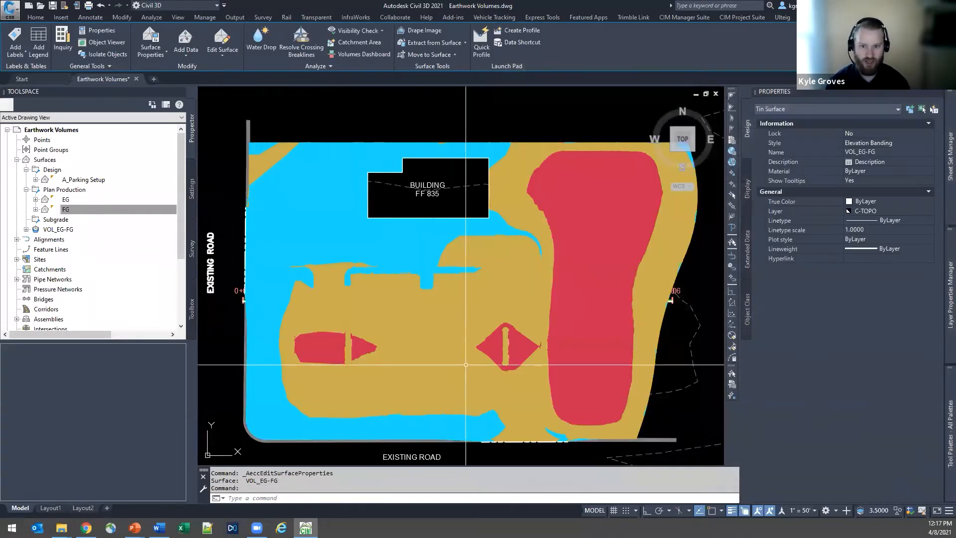
Examine the color-banded cut and fill areas of VOL_EG-FG across the site, checking depths at individual spots, and clear the selection.
{"action": "middle_click_drag", "start_coordinate": [454, 381], "coordinate": [450, 354]}
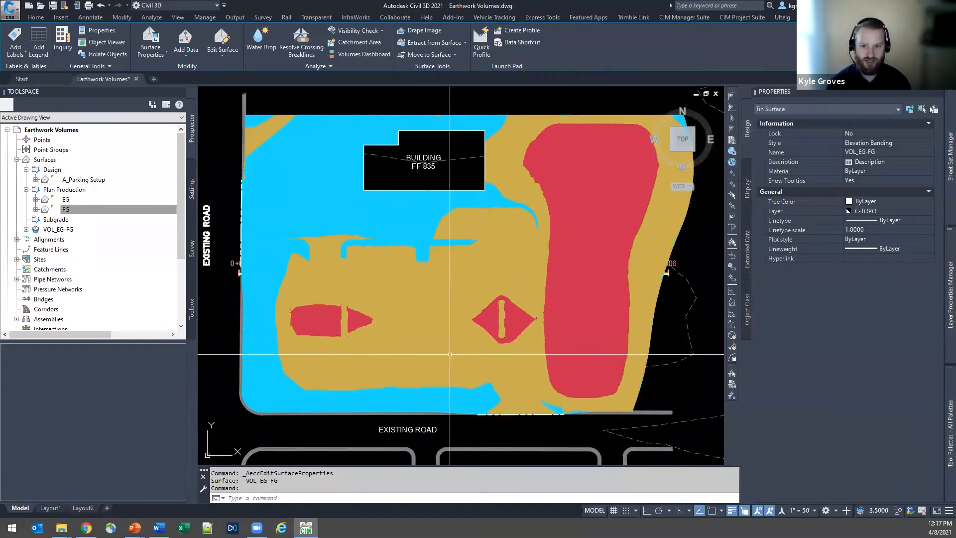
{"action": "scroll", "coordinate": [450, 354], "scroll_direction": "down", "scroll_amount": 2}
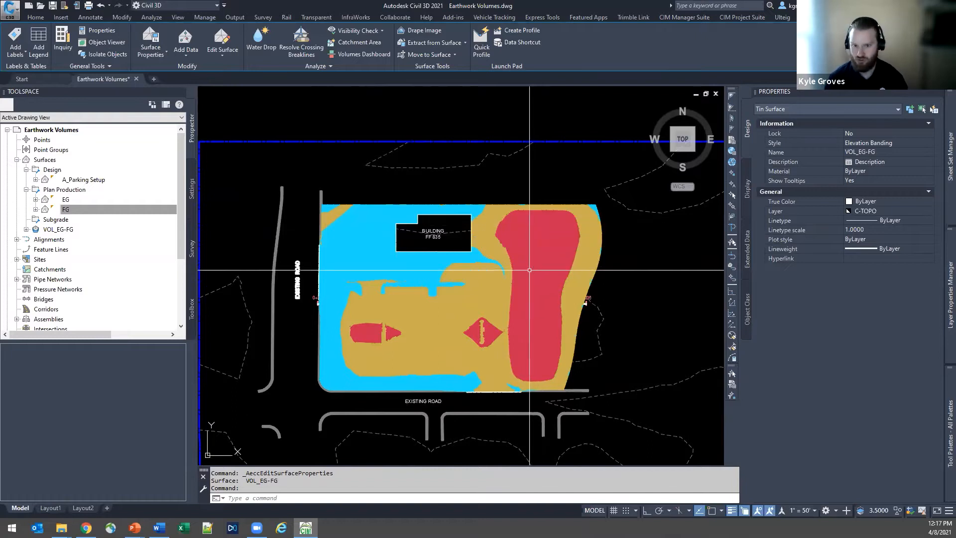
{"action": "mouse_move", "coordinate": [543, 242]}
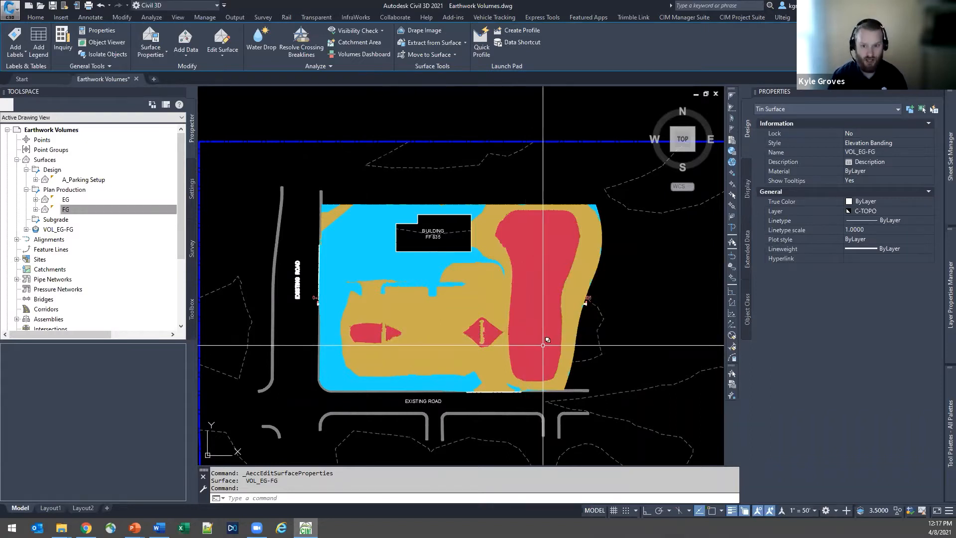
{"action": "middle_click_drag", "start_coordinate": [528, 358], "coordinate": [540, 344]}
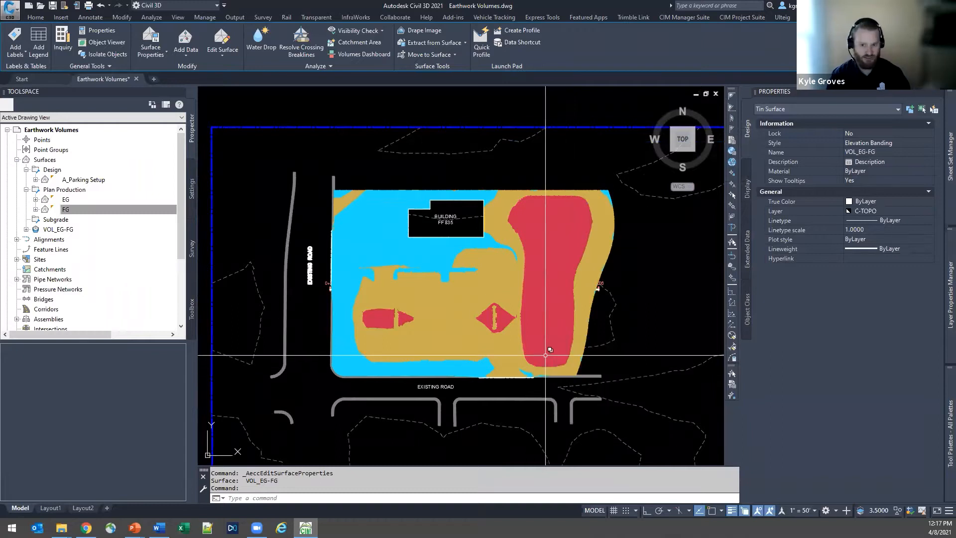
{"action": "middle_click_drag", "start_coordinate": [497, 341], "coordinate": [508, 326]}
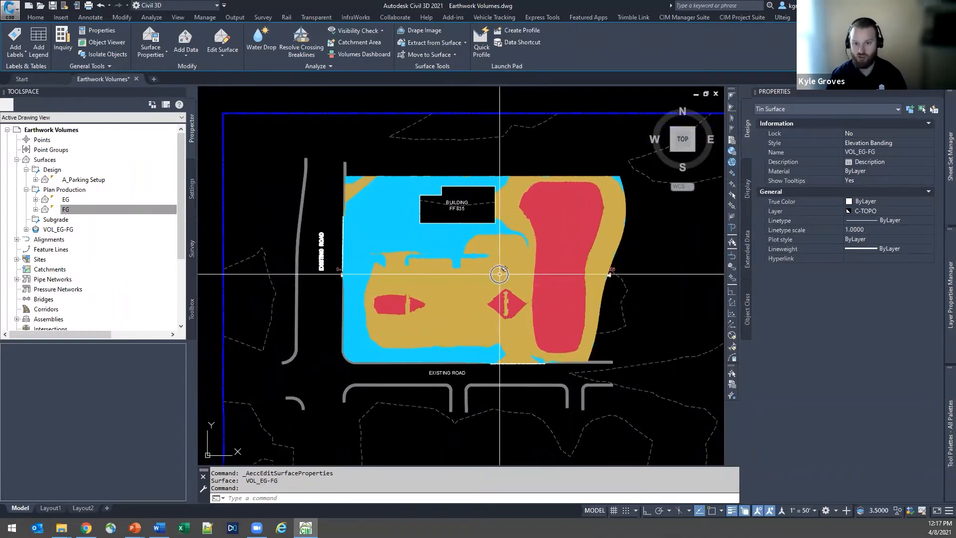
{"action": "mouse_move", "coordinate": [500, 274]}
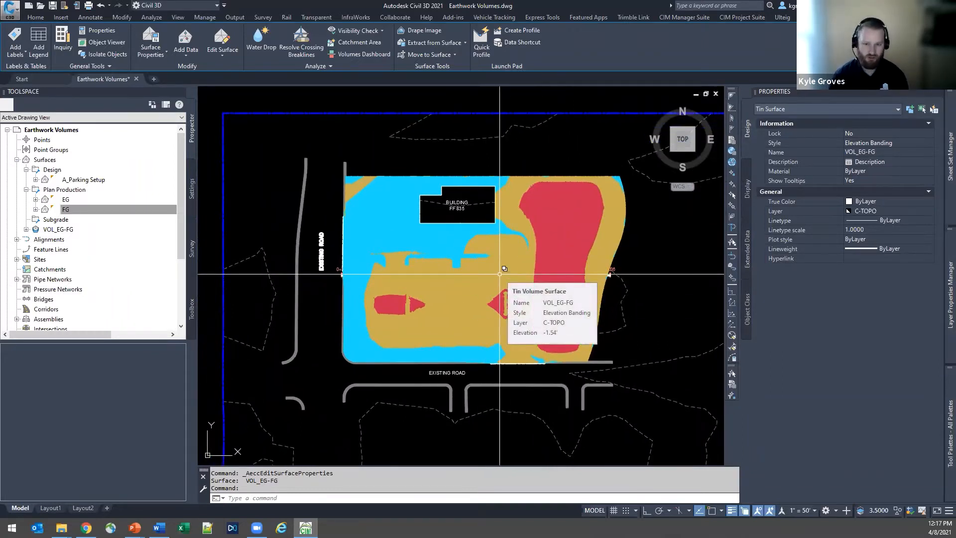
{"action": "mouse_move", "coordinate": [575, 261]}
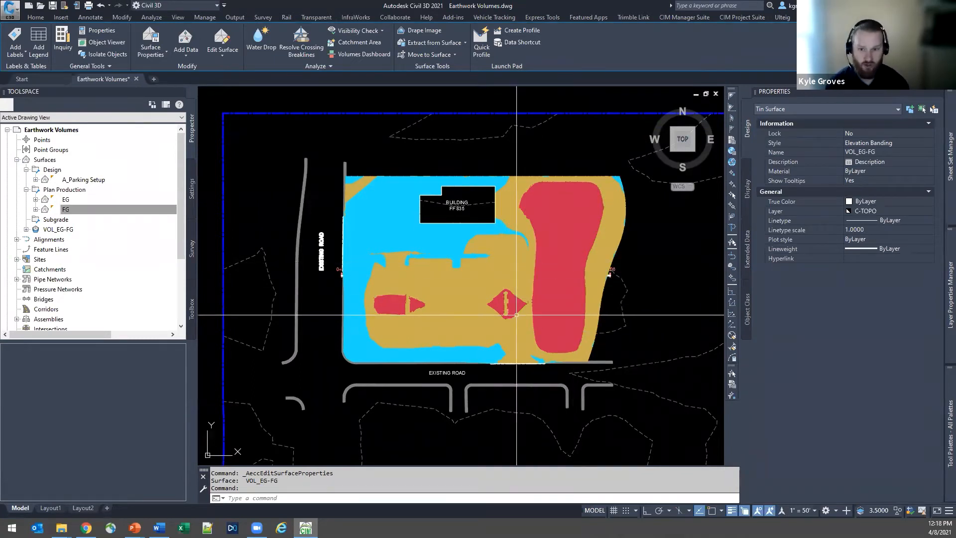
{"action": "mouse_move", "coordinate": [493, 300]}
{"action": "middle_mouse_down"}
{"action": "mouse_move", "coordinate": [480, 329]}
{"action": "mouse_move", "coordinate": [434, 319]}
{"action": "middle_mouse_up"}
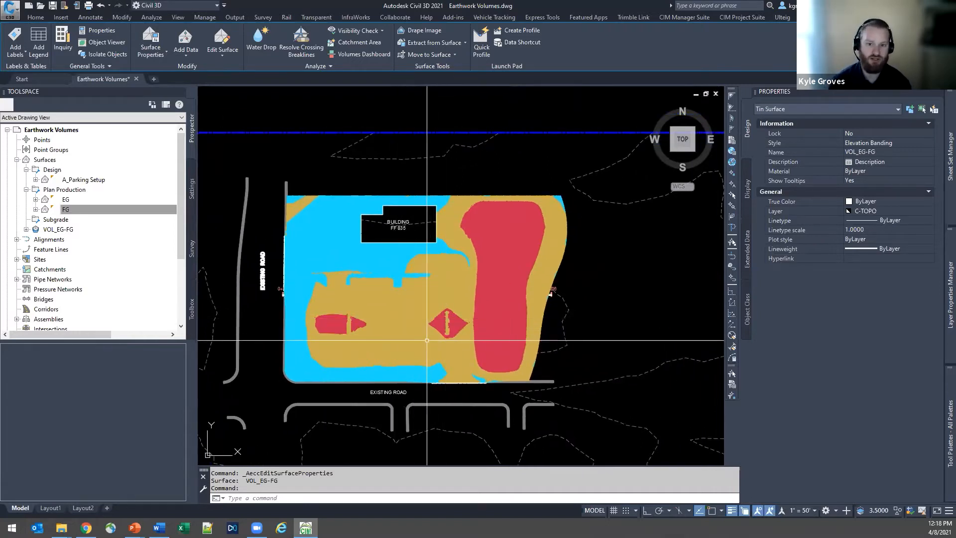
{"action": "middle_click_drag", "start_coordinate": [443, 332], "coordinate": [455, 324]}
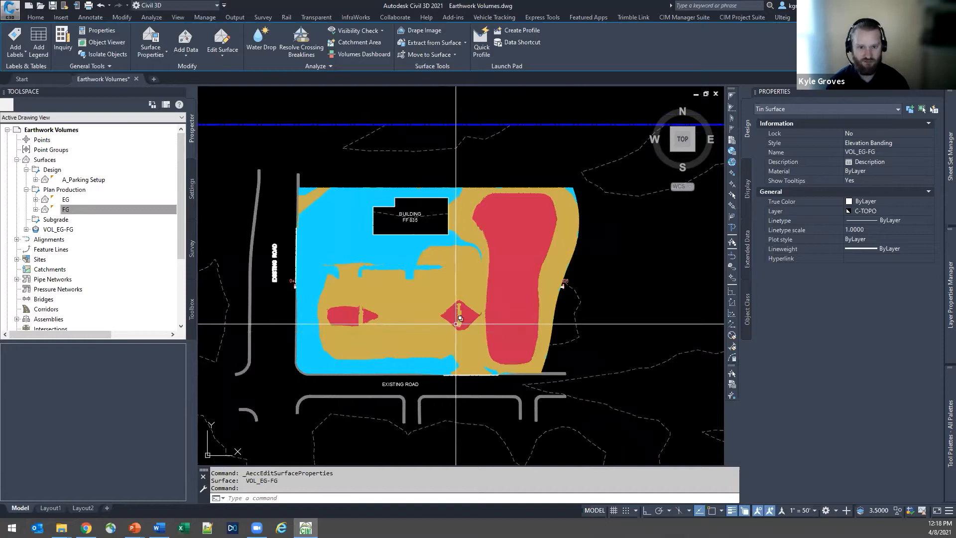
{"action": "middle_click_drag", "start_coordinate": [456, 324], "coordinate": [468, 306]}
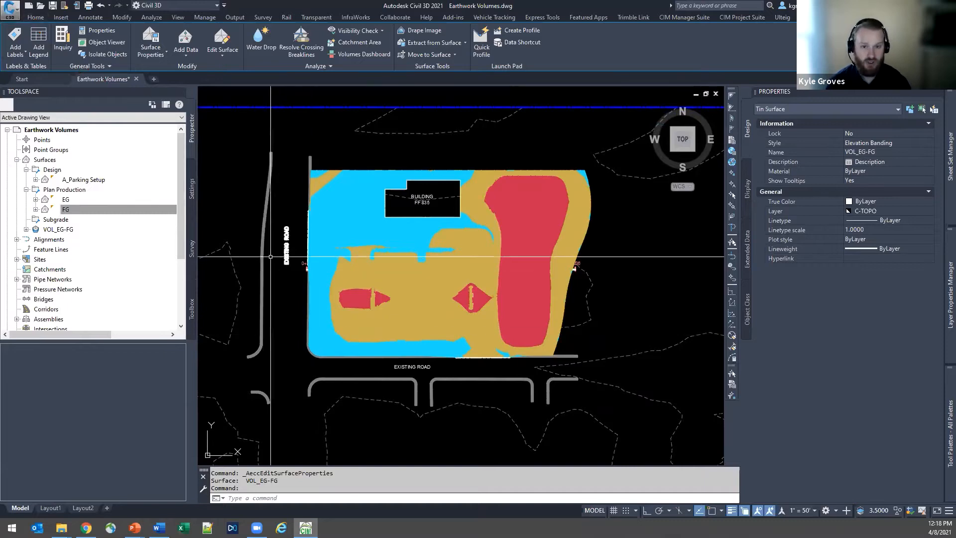
{"action": "key", "text": "Escape"}
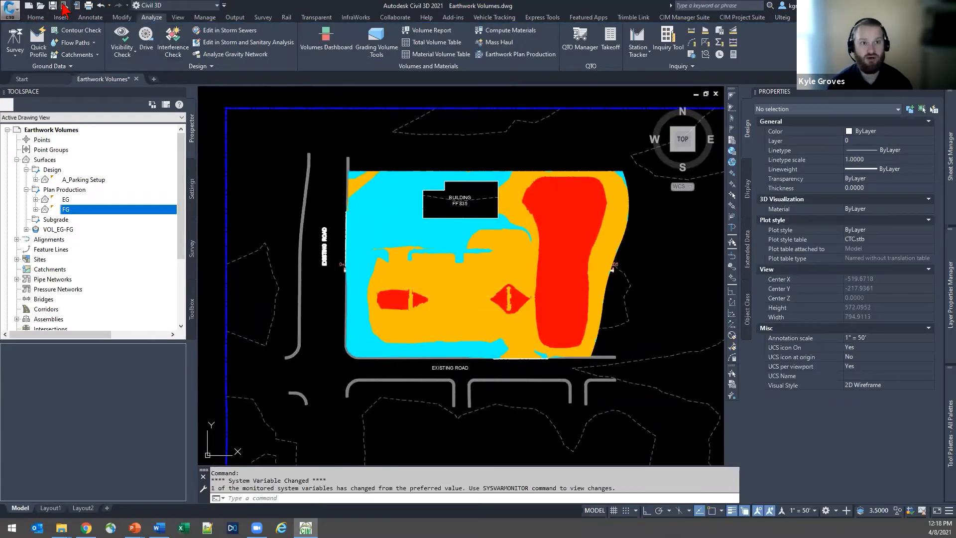
Set up surface labels of type Spot Elevations on Grid with the Volume_Cut Fill label style.
{"action": "left_click", "coordinate": [91, 18]}
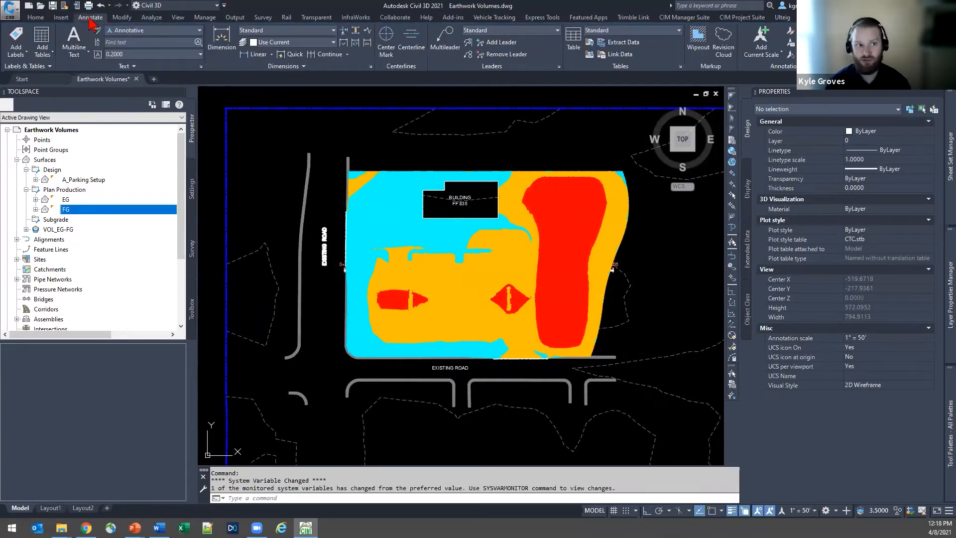
{"action": "left_click", "coordinate": [17, 59]}
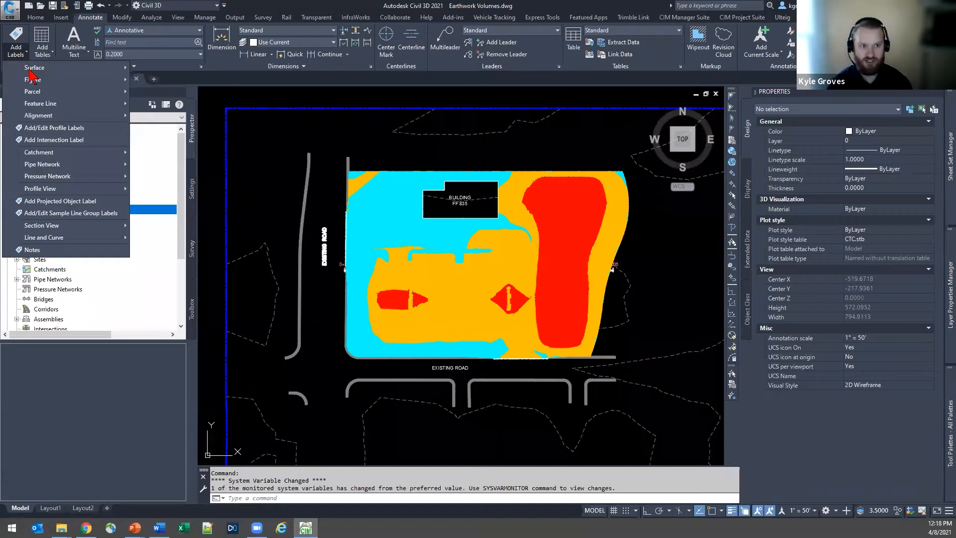
{"action": "mouse_move", "coordinate": [38, 69]}
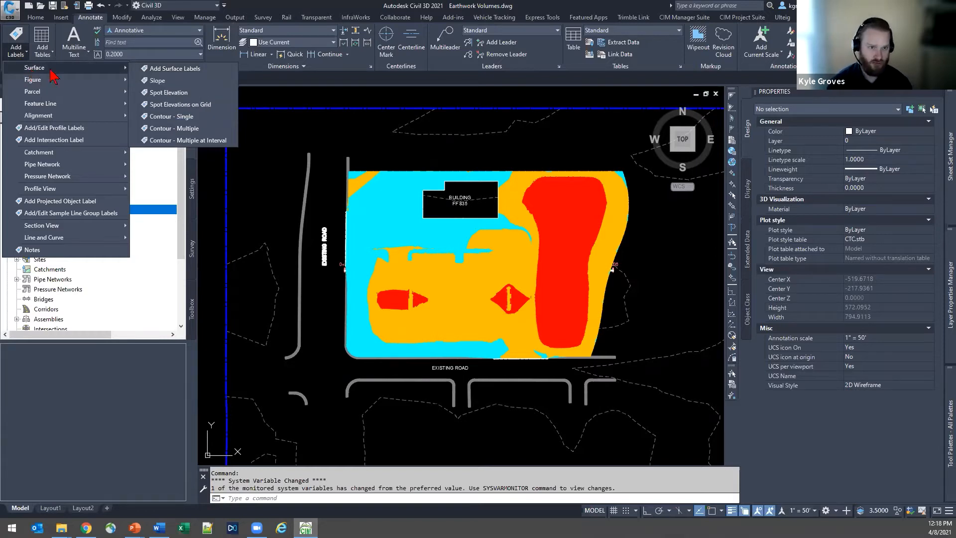
{"action": "left_click", "coordinate": [194, 70]}
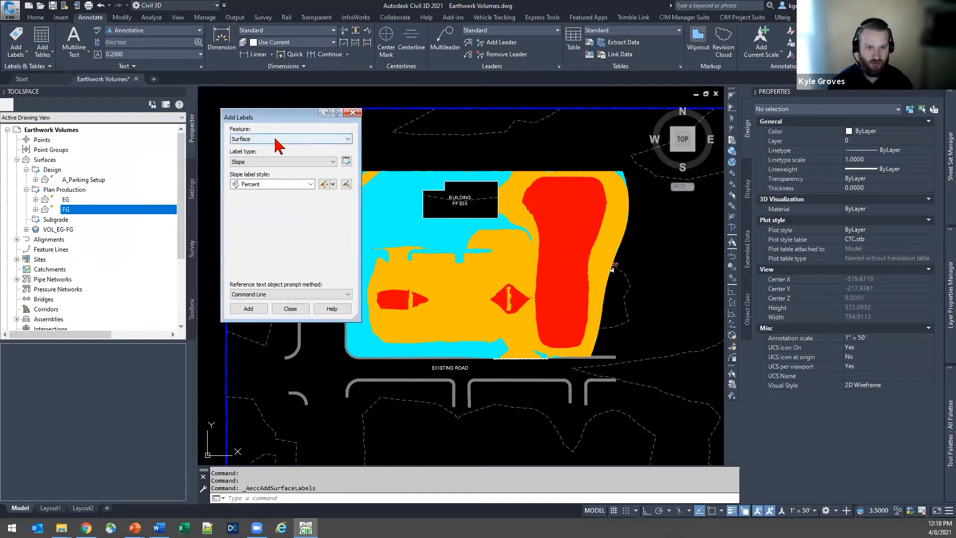
{"action": "left_click", "coordinate": [273, 162]}
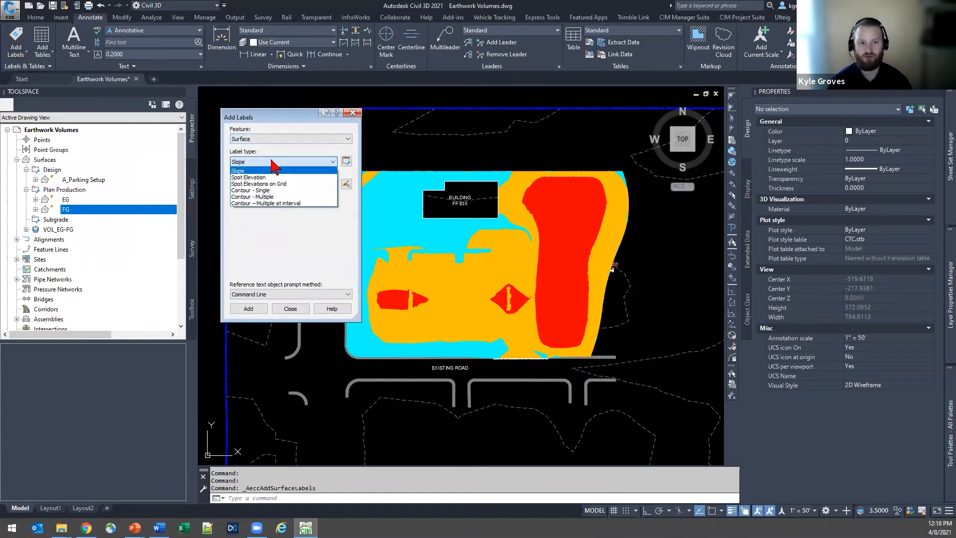
{"action": "left_click", "coordinate": [274, 183]}
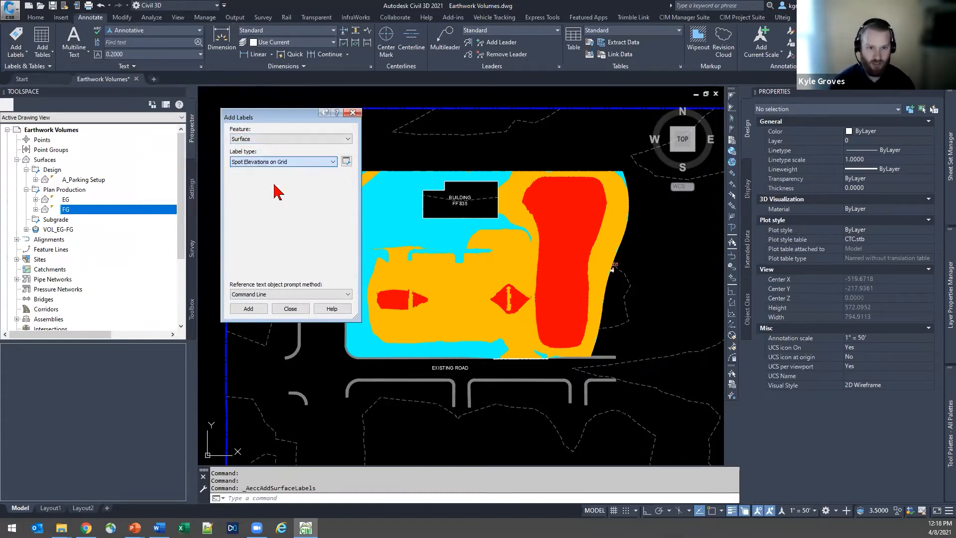
{"action": "left_click", "coordinate": [283, 186]}
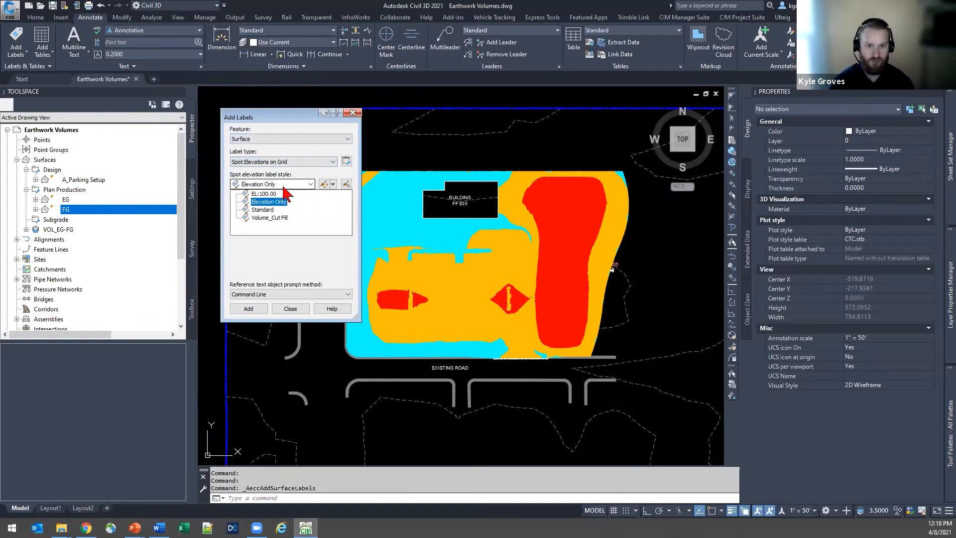
{"action": "left_click", "coordinate": [278, 219]}
Review the available spot elevation label styles, keeping Volume_Cut Fill, and shift the label dialog slightly aside.
{"action": "left_click", "coordinate": [16, 55]}
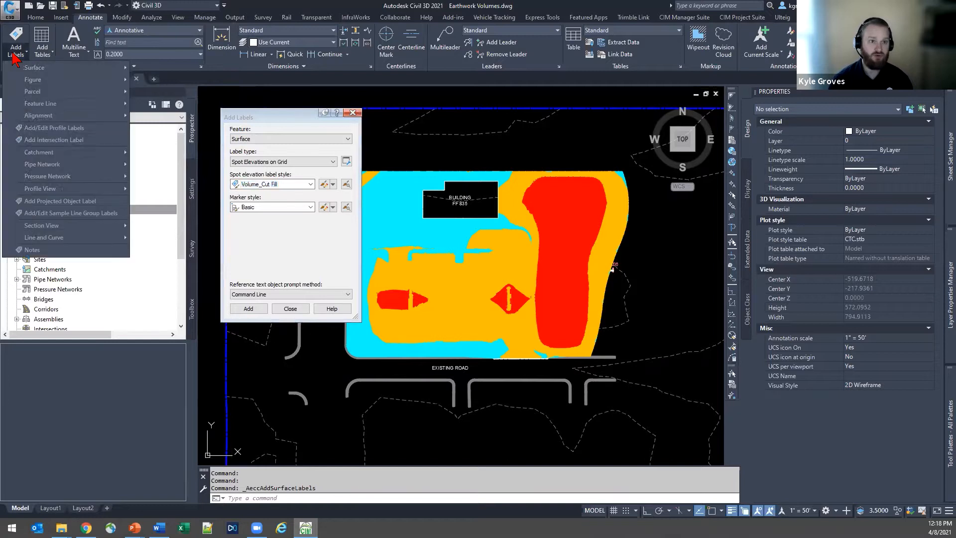
{"action": "mouse_move", "coordinate": [80, 70]}
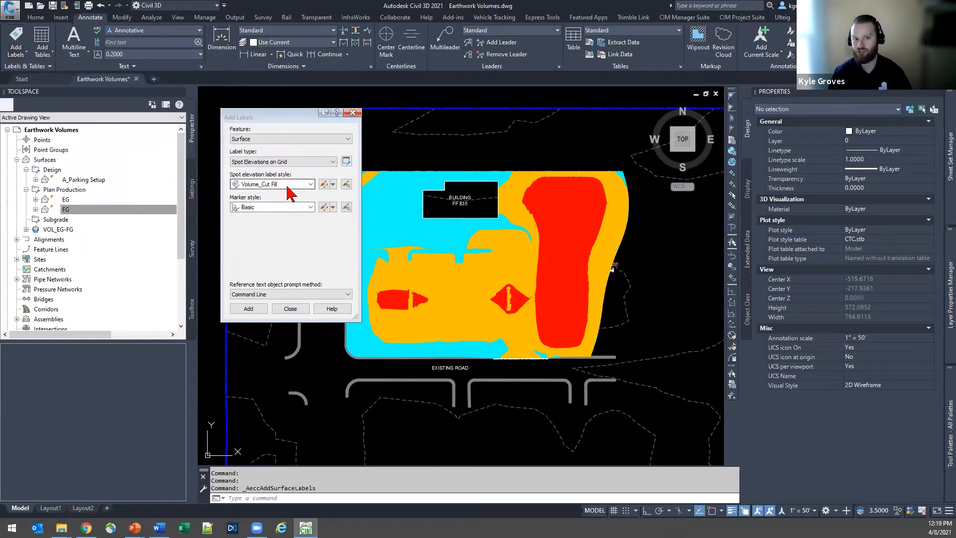
{"action": "left_click", "coordinate": [285, 183]}
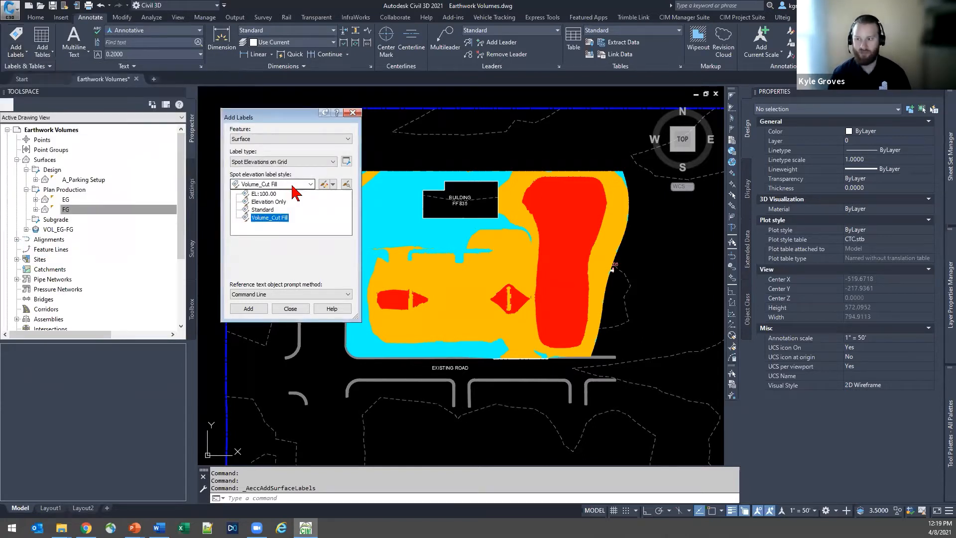
{"action": "left_click", "coordinate": [271, 218]}
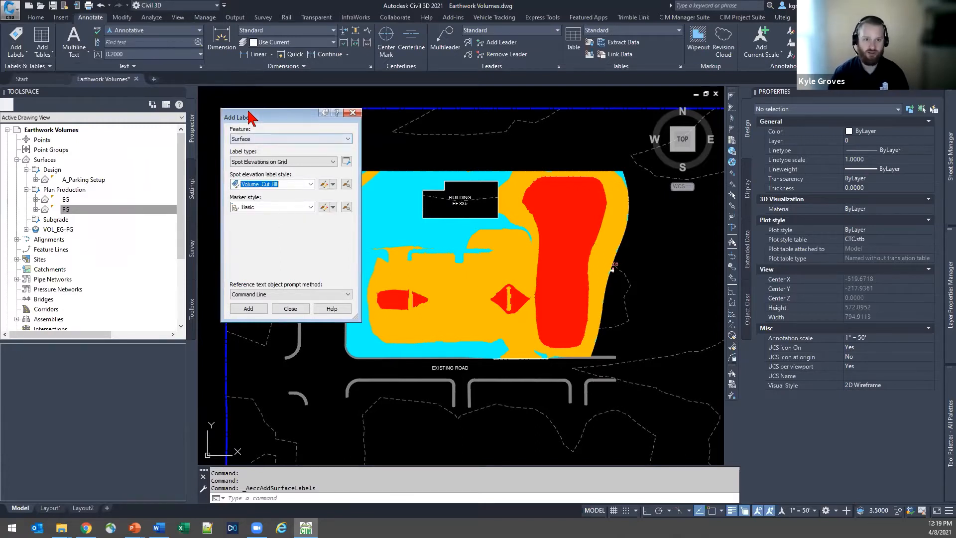
{"action": "left_click_drag", "start_coordinate": [248, 112], "coordinate": [238, 113]}
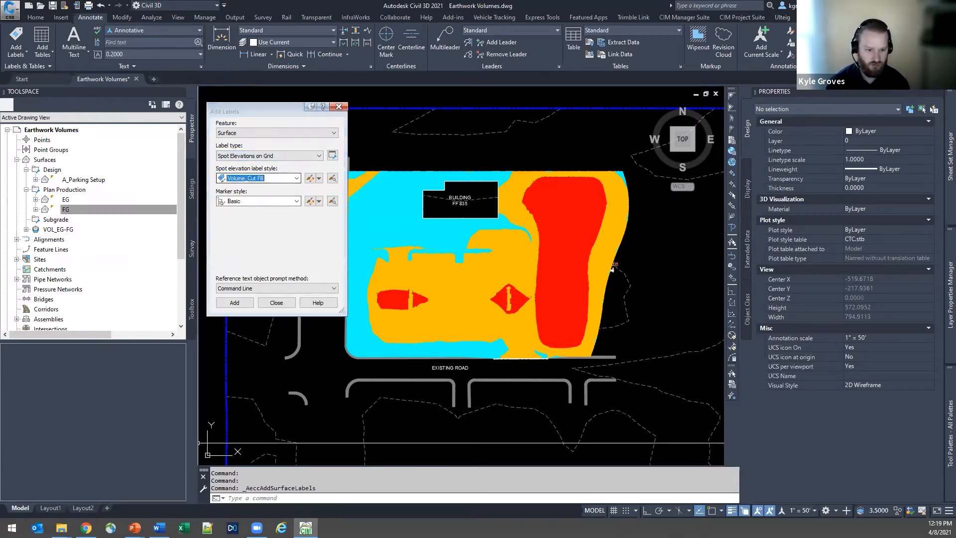
Switch to Chrome, view the YouTube page about creating cut/fill labels for volume surfaces, and return to Civil 3D.
{"action": "left_click", "coordinate": [86, 528]}
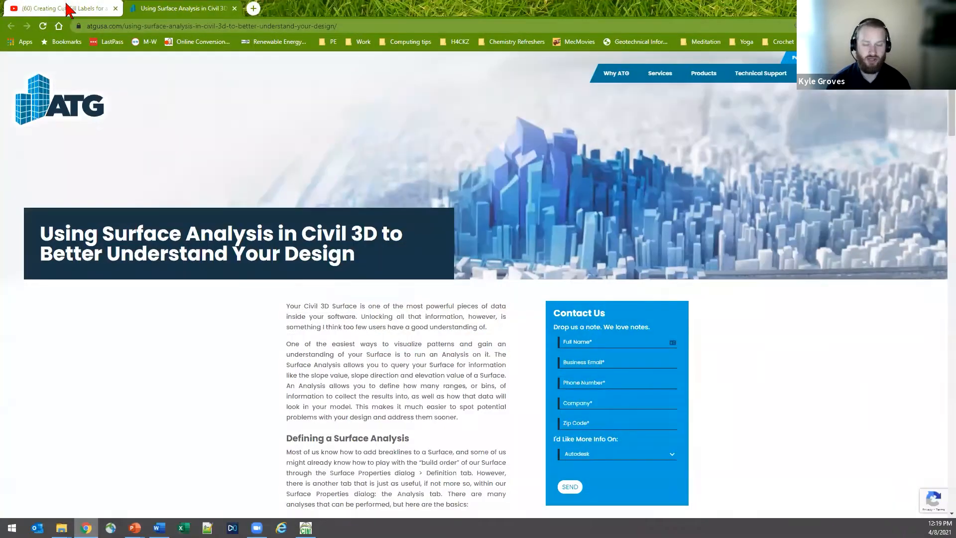
{"action": "left_click", "coordinate": [65, 9]}
{"action": "scroll", "coordinate": [329, 302], "scroll_direction": "down", "scroll_amount": 2}
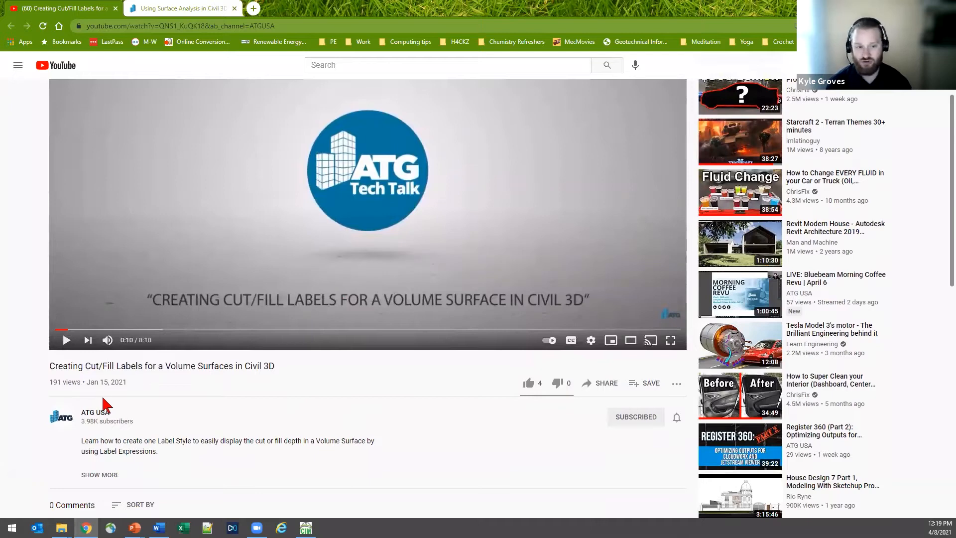
{"action": "scroll", "coordinate": [107, 403], "scroll_direction": "up", "scroll_amount": 2}
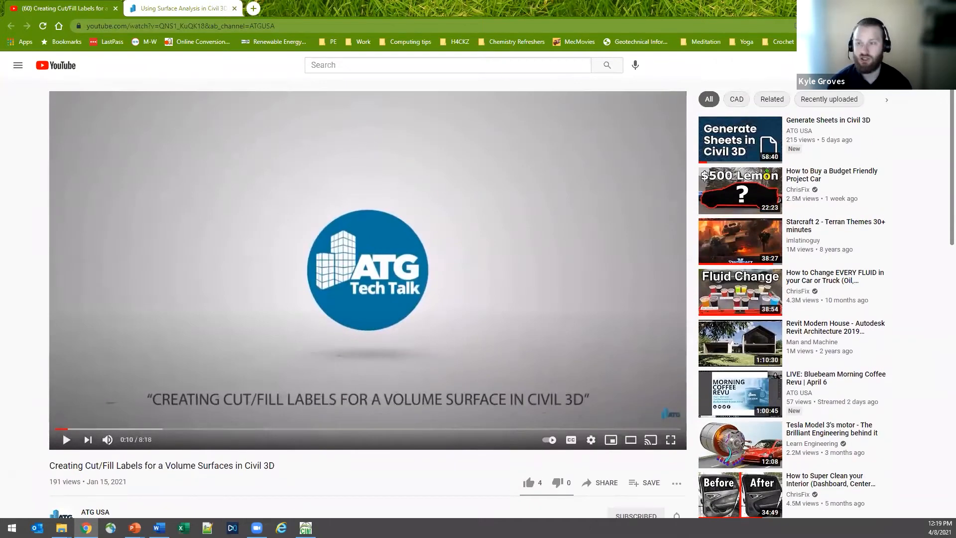
{"action": "key", "text": "alt+Tab"}
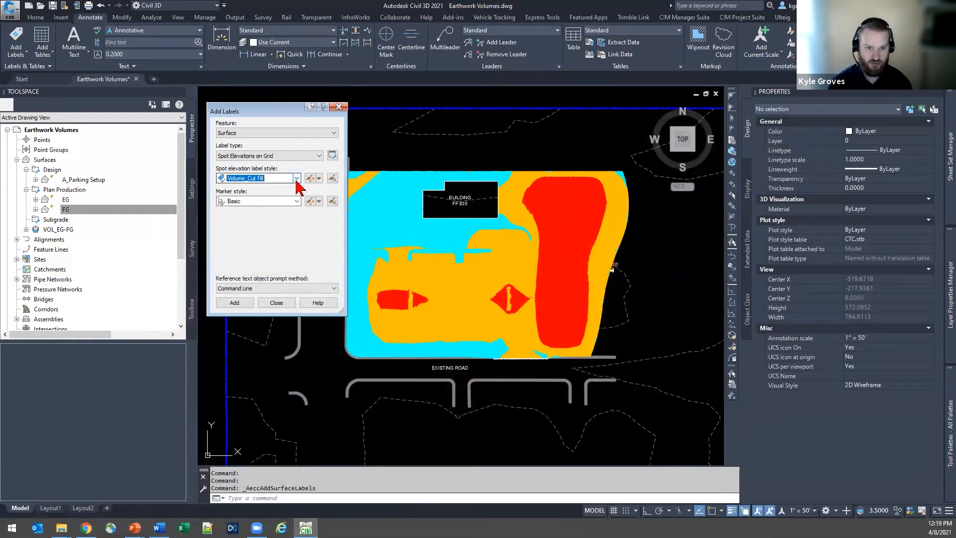
Begin adding the grid labels to the VOL_EG-FG surface, with the grid basepoint just outside the site's southwest corner.
{"action": "left_click", "coordinate": [239, 305]}
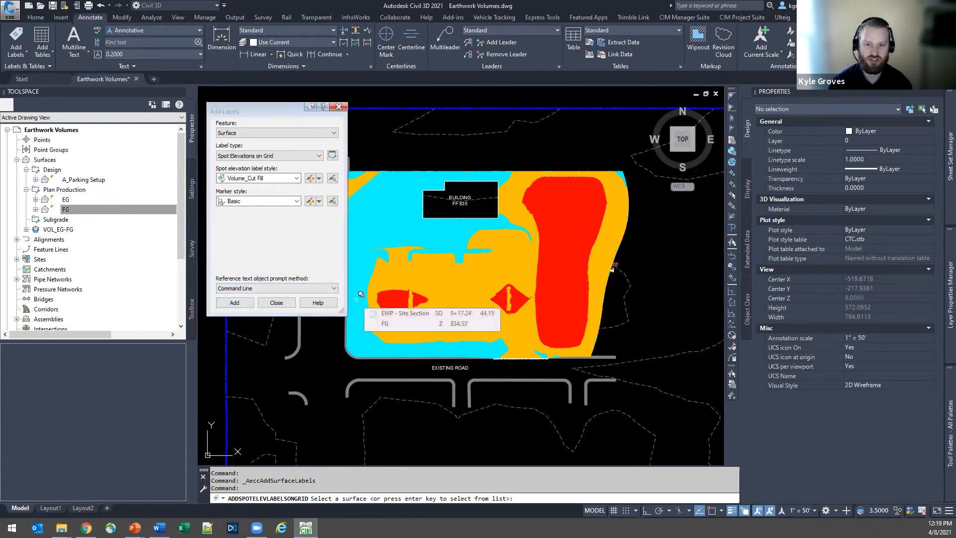
{"action": "key", "text": "Return"}
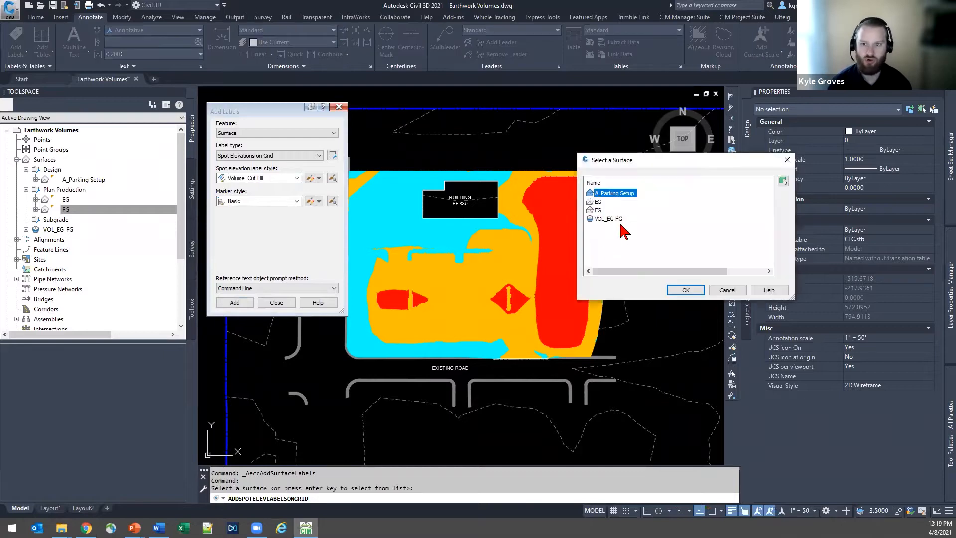
{"action": "left_click", "coordinate": [686, 290]}
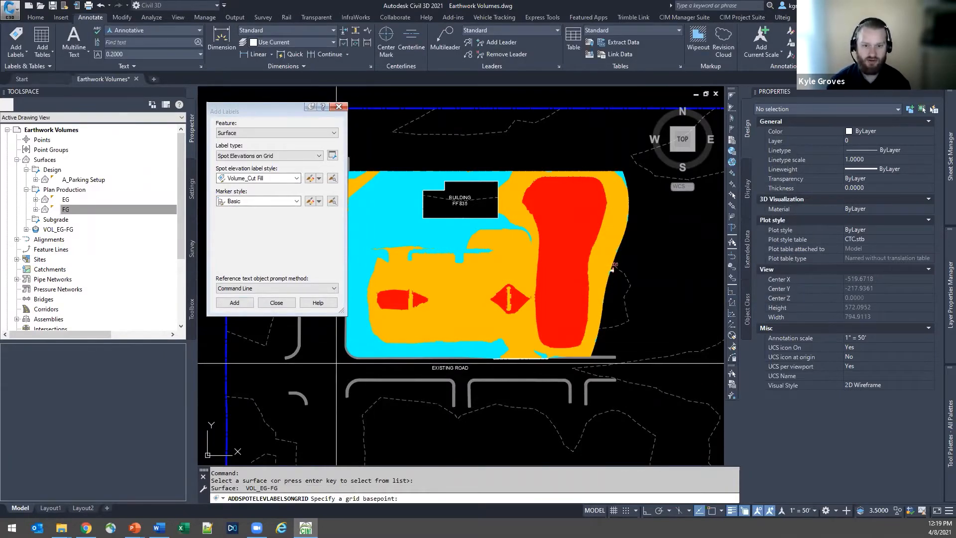
{"action": "left_click_drag", "start_coordinate": [277, 111], "coordinate": [134, 92]}
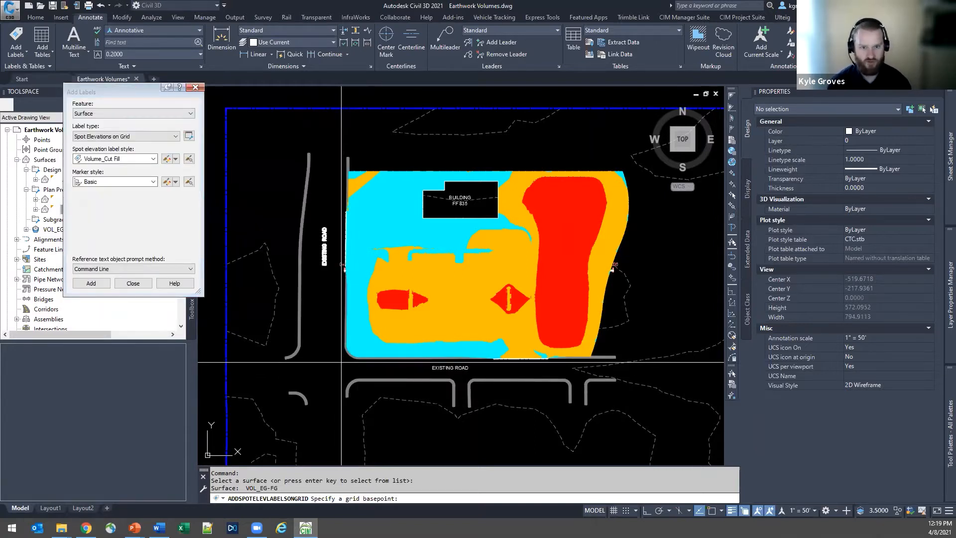
{"action": "left_click", "coordinate": [338, 365]}
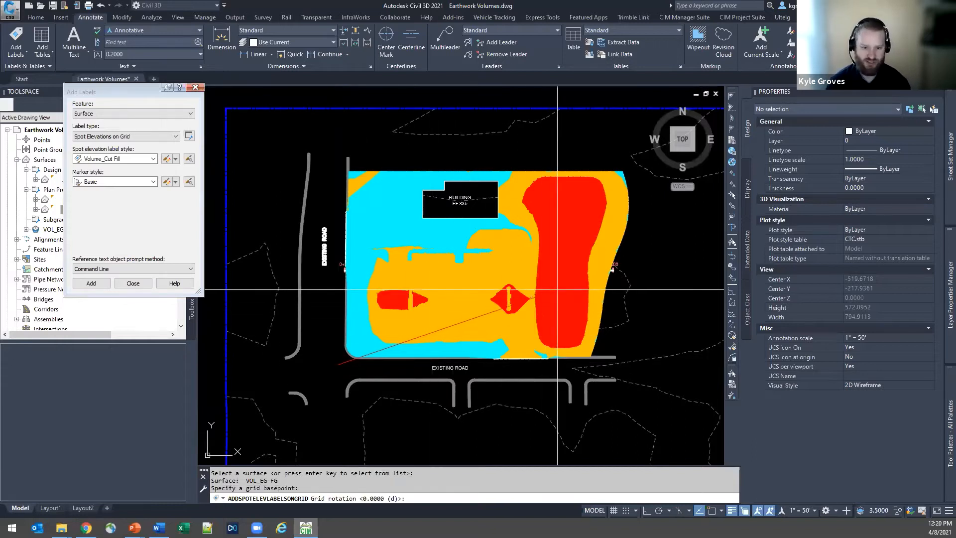
Keep the grid rotation at 0, set the X and Y spacing to 25, and end the grid just beyond the site's northeast corner.
{"action": "key", "text": "Return"}
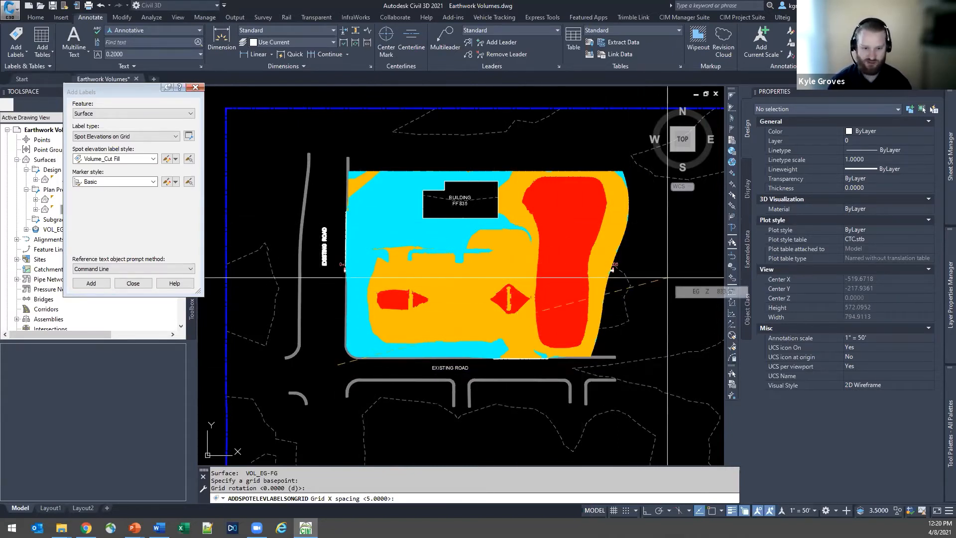
{"action": "type", "text": "25"}
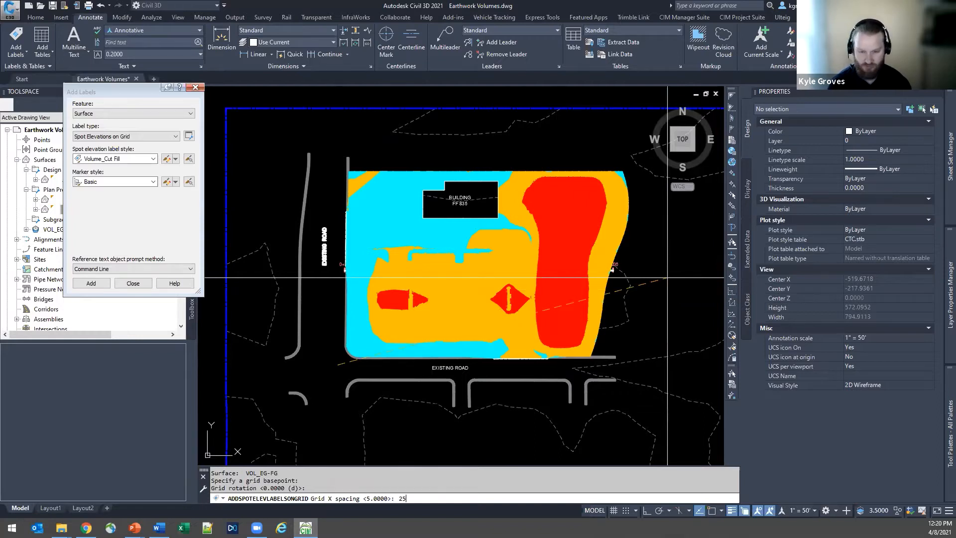
{"action": "key", "text": "Return"}
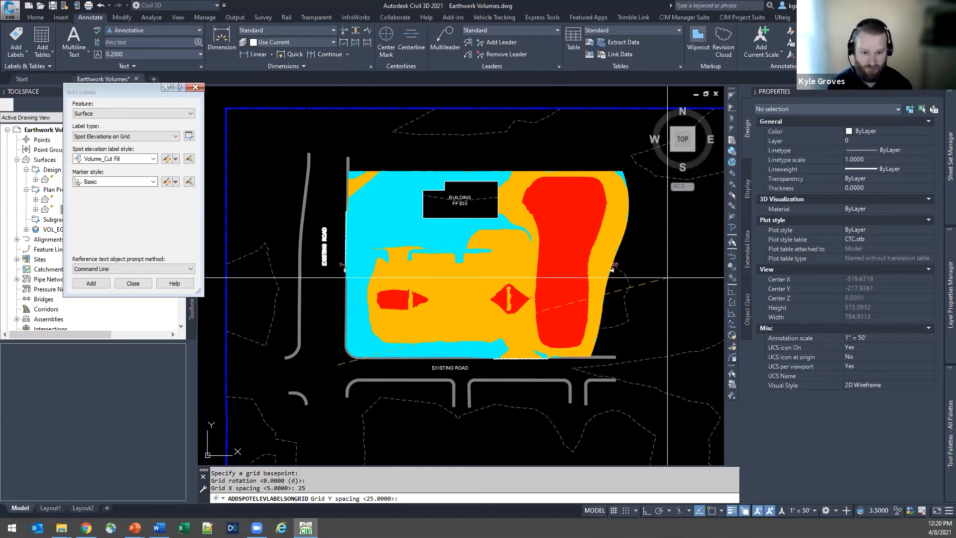
{"action": "key", "text": "Return"}
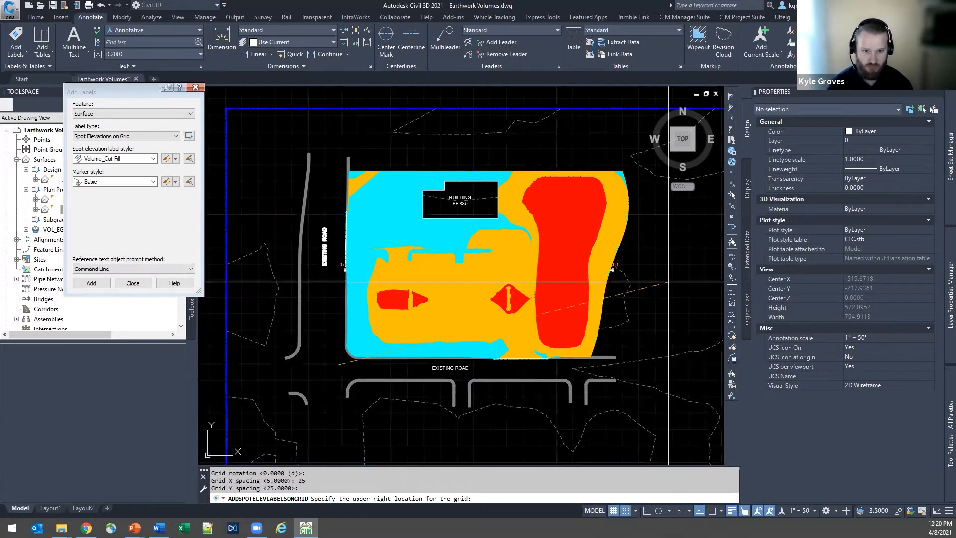
{"action": "scroll", "coordinate": [668, 282], "scroll_direction": "down", "scroll_amount": 3}
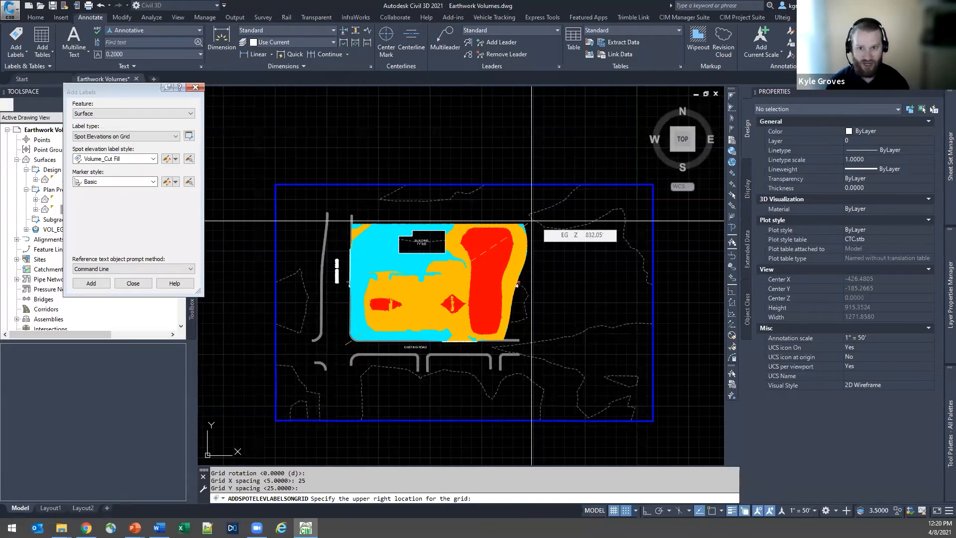
{"action": "left_click", "coordinate": [532, 220]}
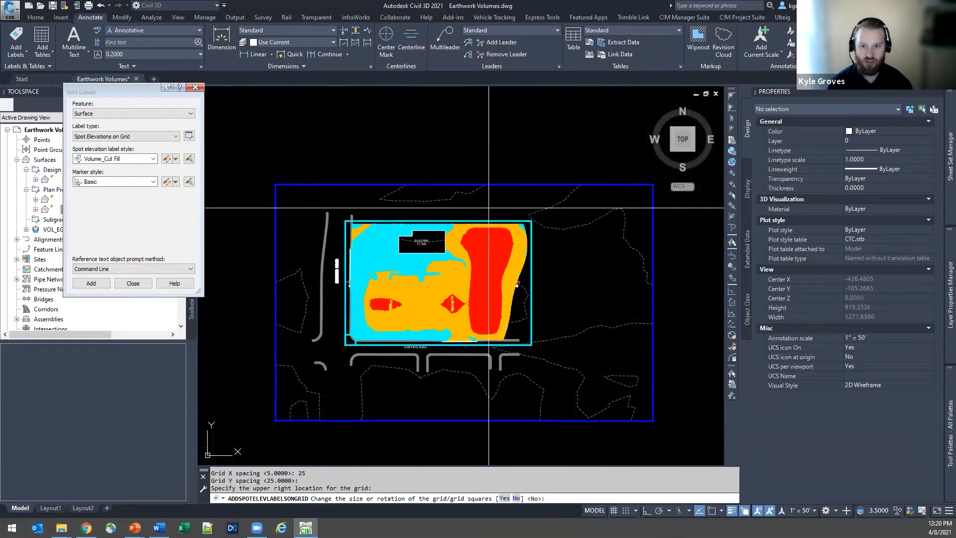
Check the grid cell size at the southwest corner, accept the grid without changing its size or rotation, and end labeling.
{"action": "scroll", "coordinate": [354, 326], "scroll_direction": "up", "scroll_amount": 8}
{"action": "scroll", "coordinate": [361, 327], "scroll_direction": "up", "scroll_amount": 2}
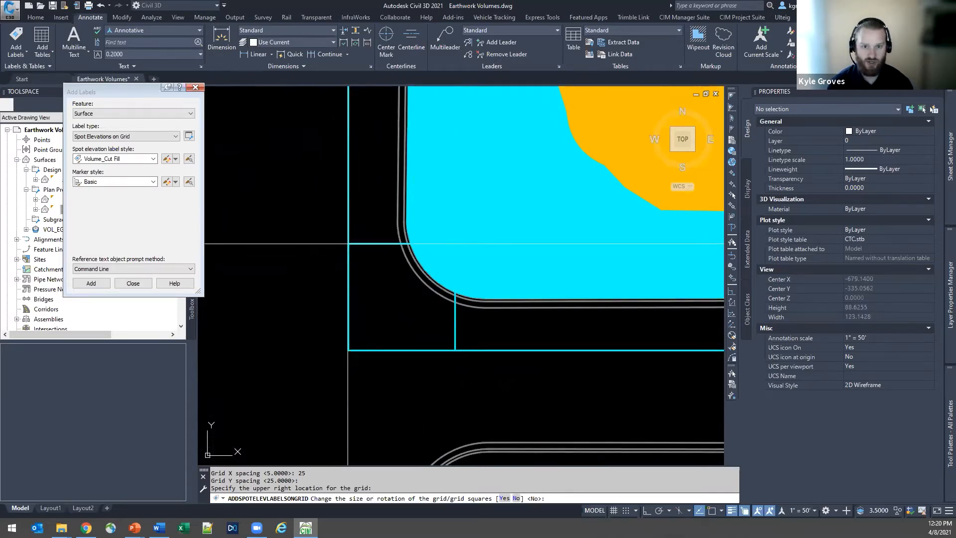
{"action": "scroll", "coordinate": [347, 349], "scroll_direction": "down", "scroll_amount": 10}
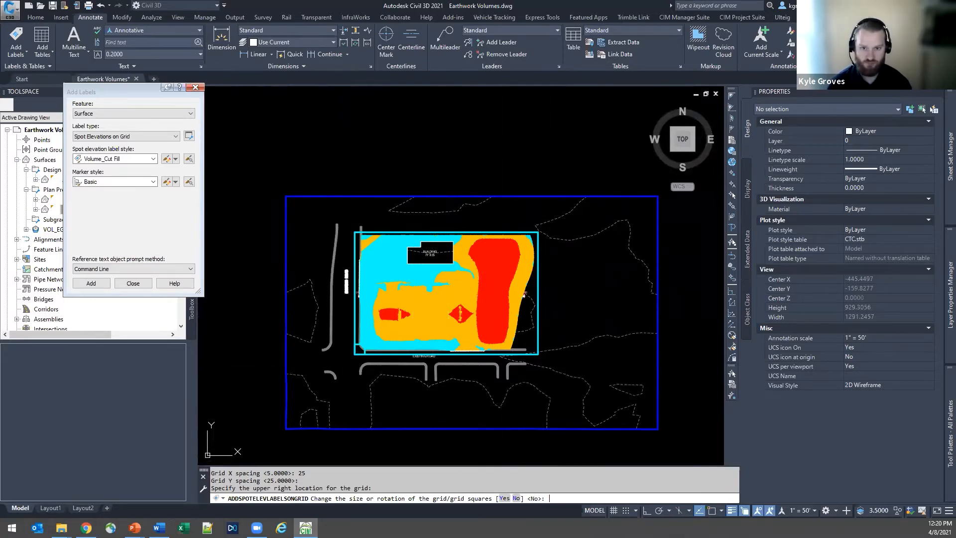
{"action": "key", "text": "Return"}
{"action": "key", "text": "Escape"}
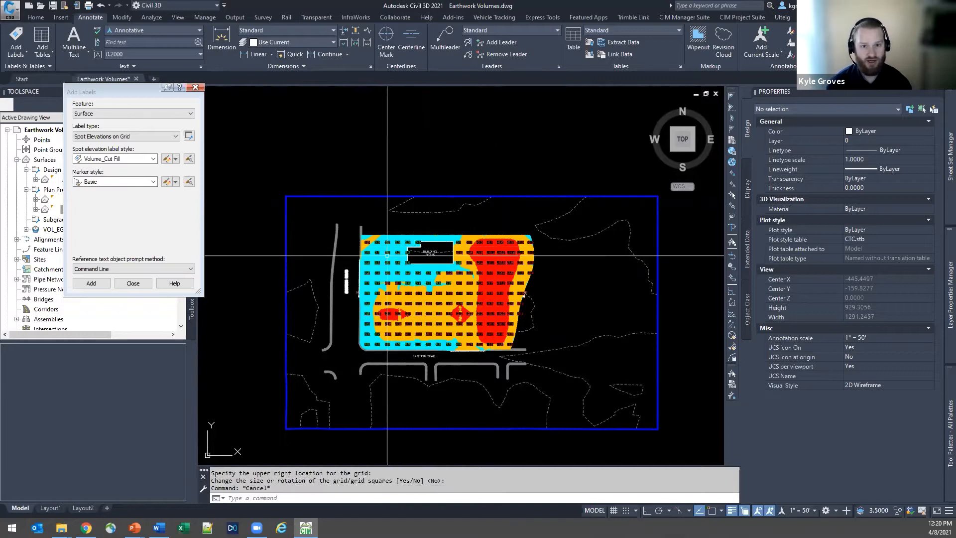
Examine the cut and fill grid labels around the building and parking area, leaving nothing selected.
{"action": "scroll", "coordinate": [389, 256], "scroll_direction": "up", "scroll_amount": 6}
{"action": "middle_click_drag", "start_coordinate": [534, 318], "coordinate": [479, 290]}
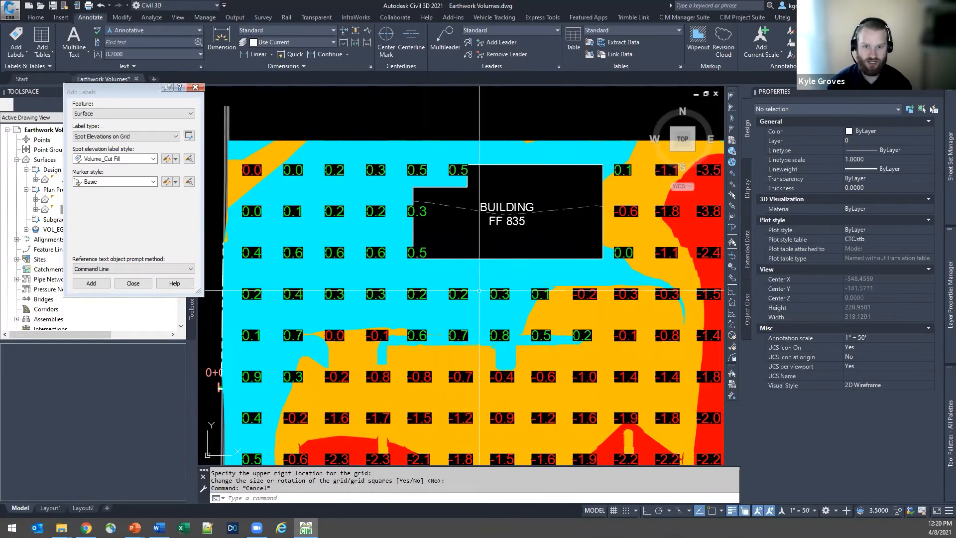
{"action": "scroll", "coordinate": [480, 291], "scroll_direction": "down", "scroll_amount": 3}
{"action": "left_click", "coordinate": [479, 291]}
{"action": "left_click", "coordinate": [520, 326]}
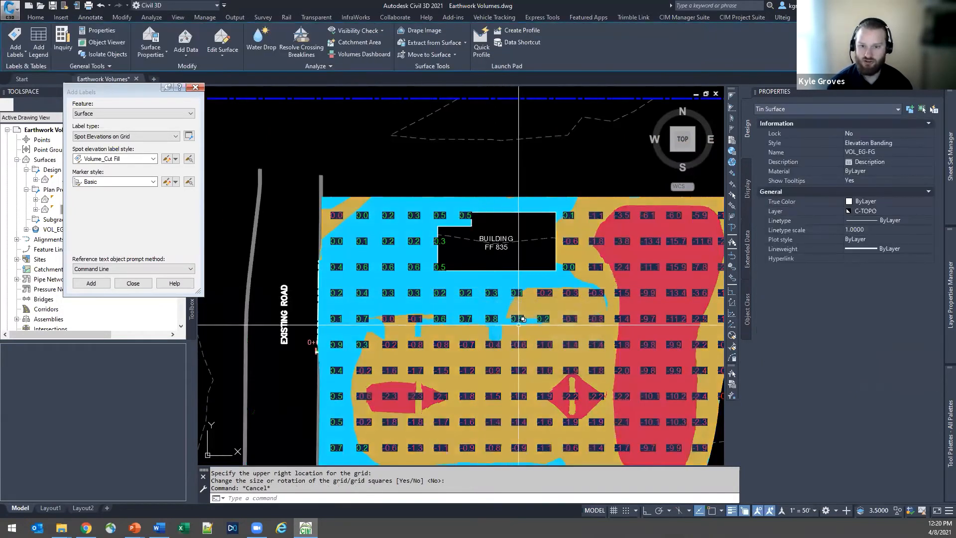
{"action": "key", "text": "Escape"}
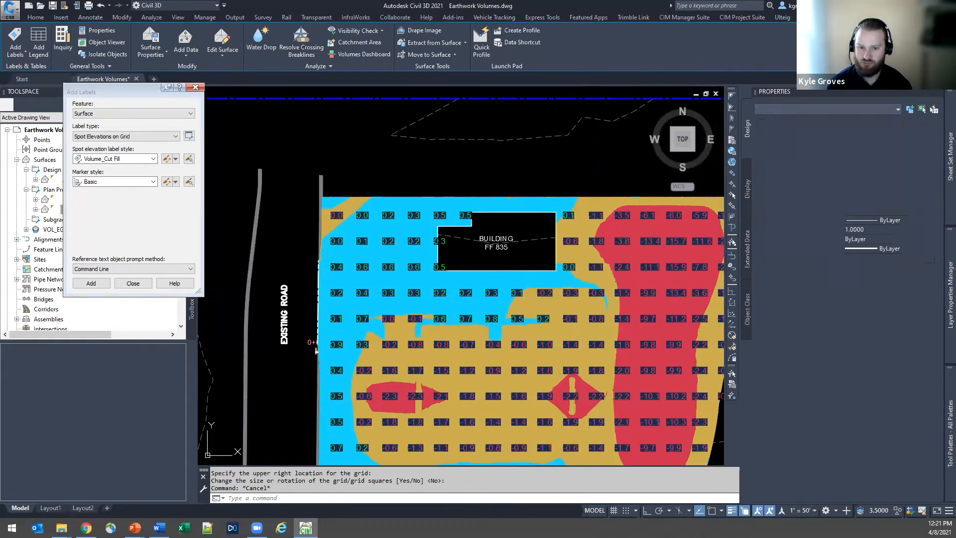
{"action": "key", "text": "Escape"}
{"action": "middle_click_drag", "start_coordinate": [410, 293], "coordinate": [391, 236]}
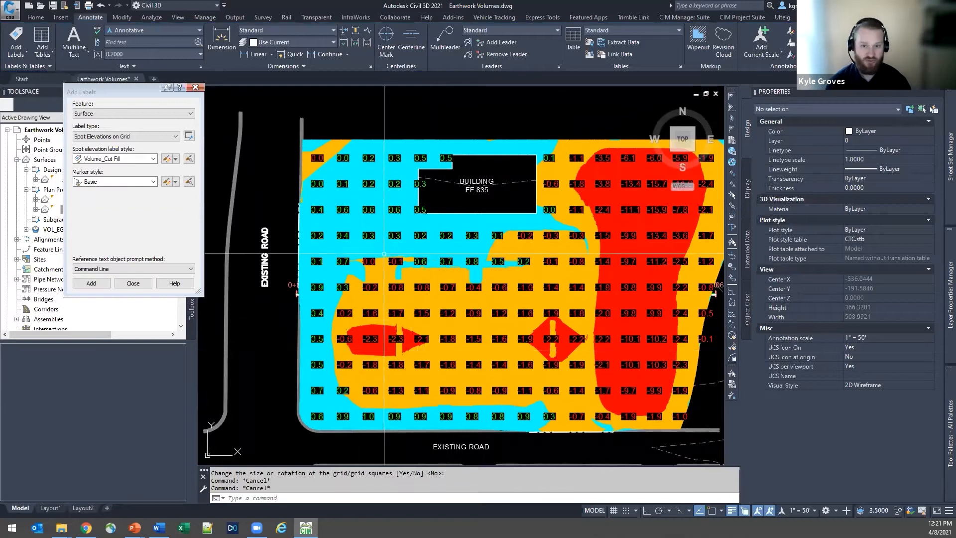
Select a single grid label southwest of the building to view its properties, and clear the selection.
{"action": "scroll", "coordinate": [381, 234], "scroll_direction": "up", "scroll_amount": 4}
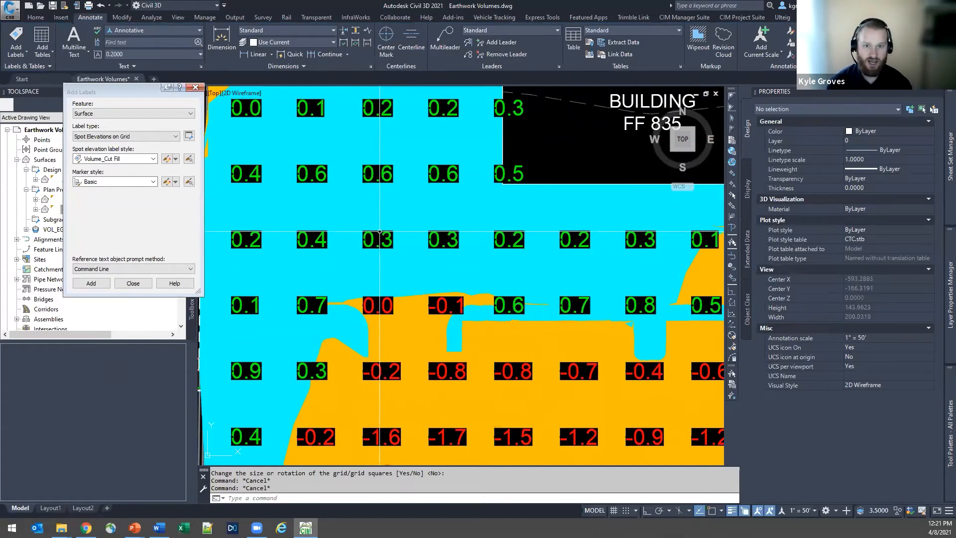
{"action": "left_click", "coordinate": [381, 232]}
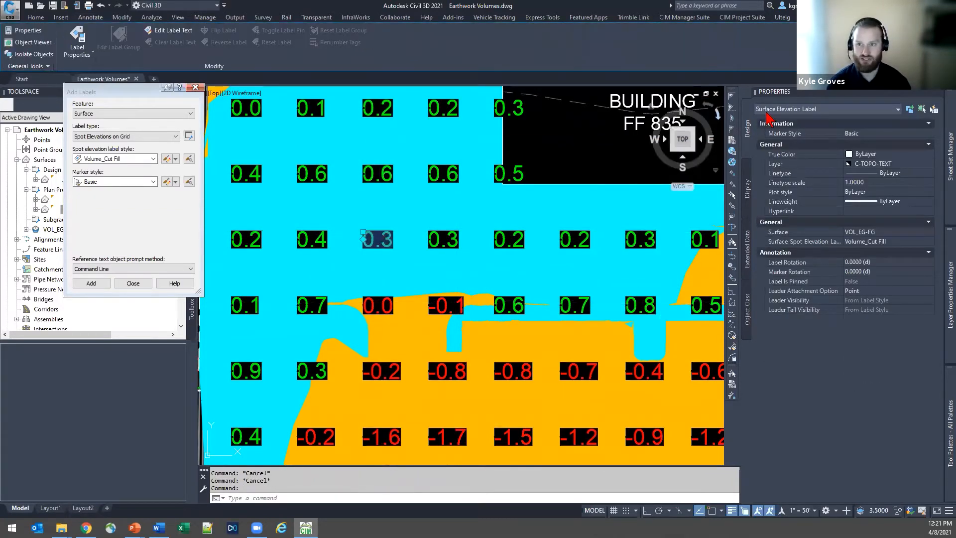
{"action": "scroll", "coordinate": [518, 360], "scroll_direction": "down", "scroll_amount": 4}
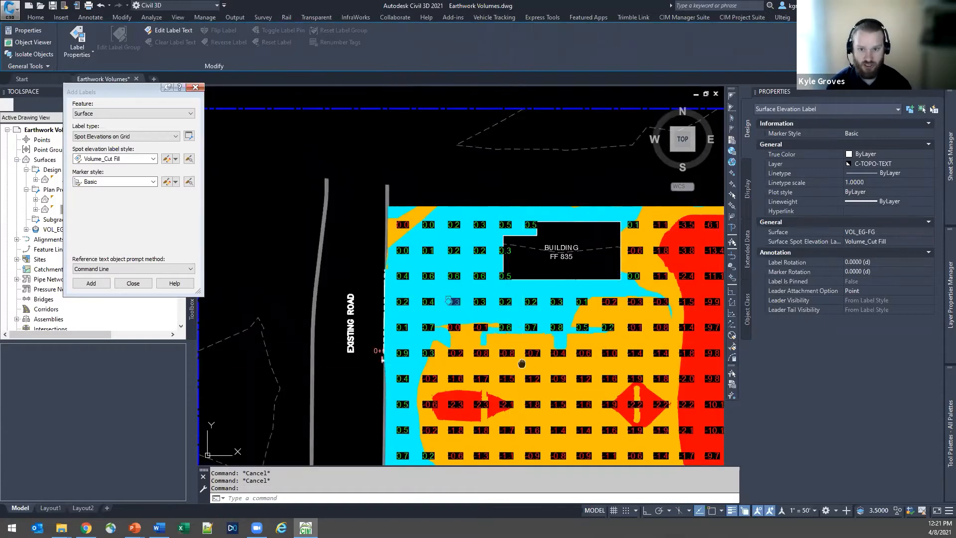
{"action": "middle_click_drag", "start_coordinate": [527, 369], "coordinate": [470, 309]}
{"action": "key", "text": "Escape"}
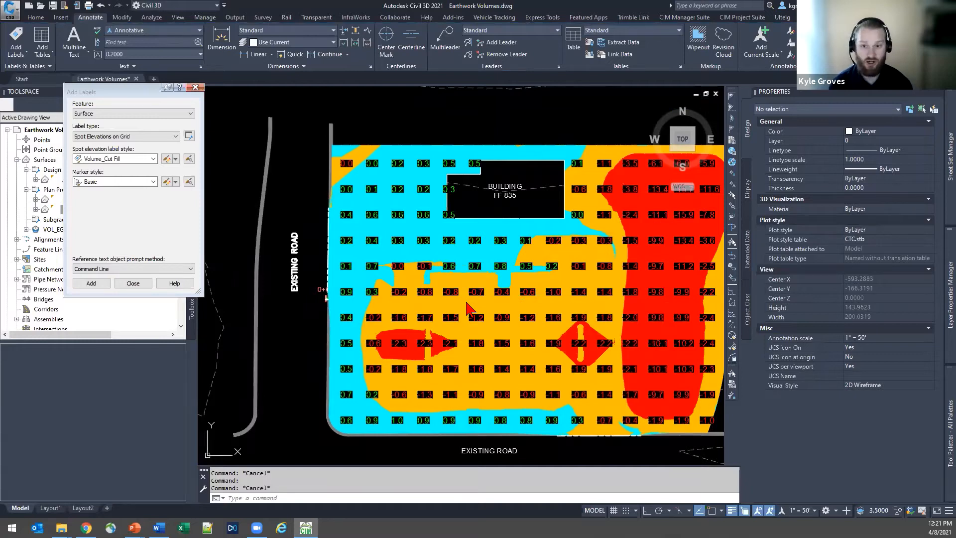
Try moving a single spot label southwest of the building together with its marker, cancel the move, and clear the selection.
{"action": "scroll", "coordinate": [411, 230], "scroll_direction": "up", "scroll_amount": 5}
{"action": "left_click", "coordinate": [449, 268]}
{"action": "key", "text": "Escape"}
{"action": "left_click", "coordinate": [453, 269]}
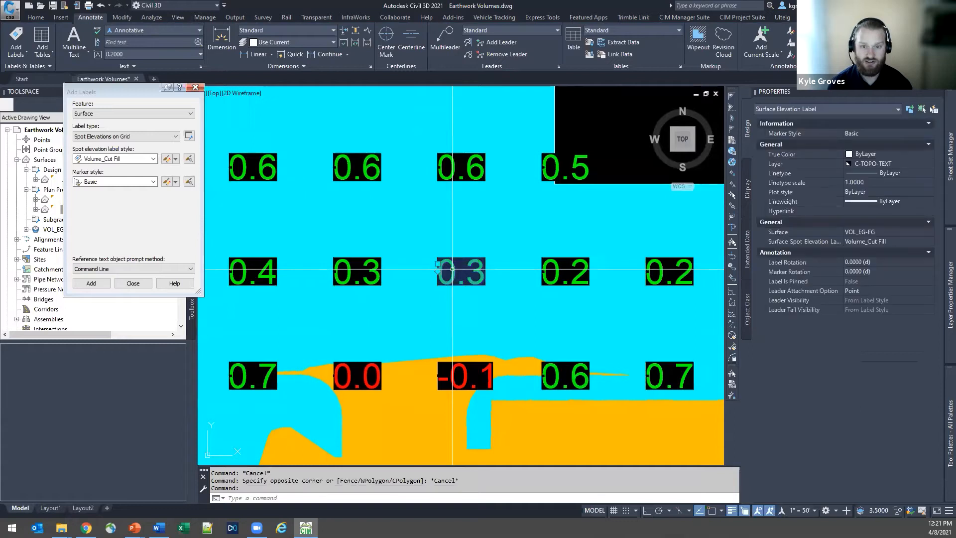
{"action": "left_click", "coordinate": [437, 270]}
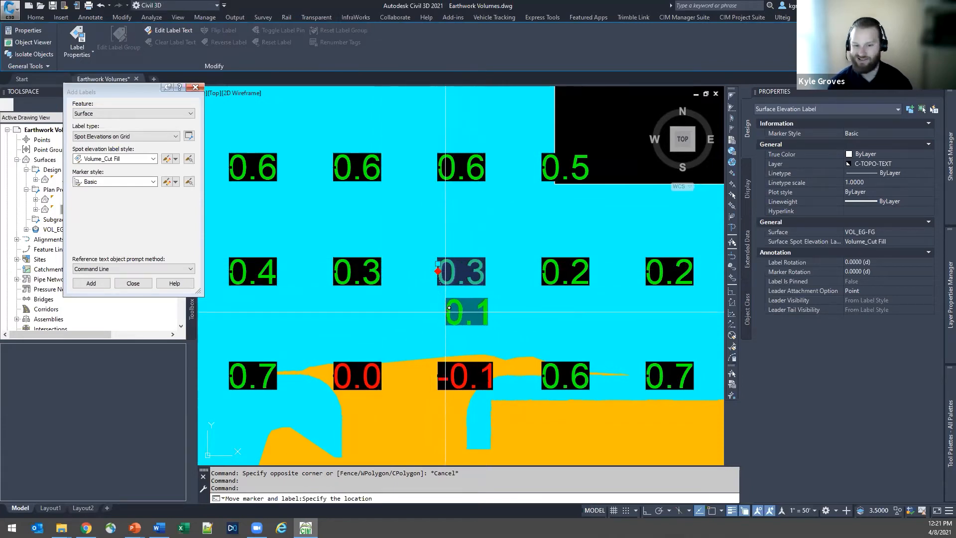
{"action": "key", "text": "Escape"}
{"action": "scroll", "coordinate": [448, 299], "scroll_direction": "down", "scroll_amount": 4}
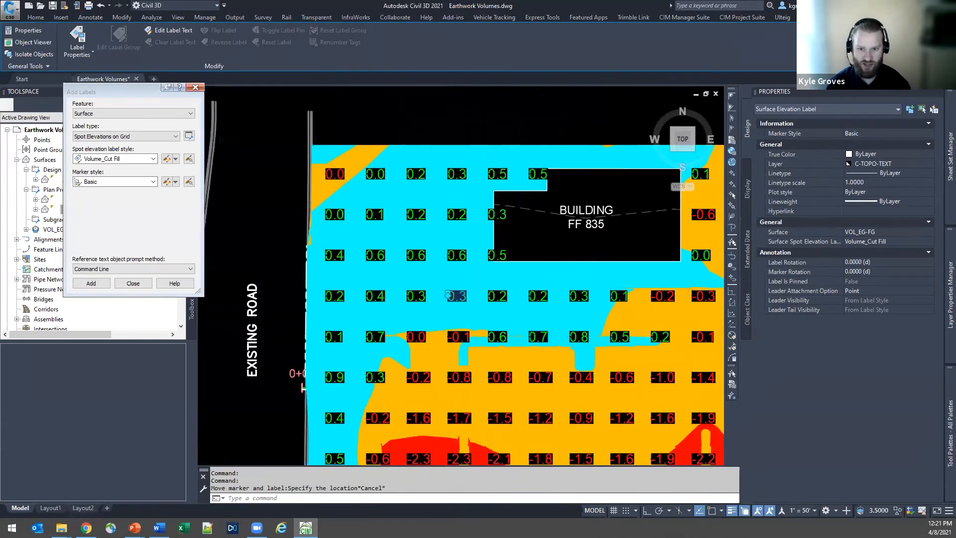
{"action": "scroll", "coordinate": [450, 296], "scroll_direction": "down", "scroll_amount": 5}
{"action": "key", "text": "Escape"}
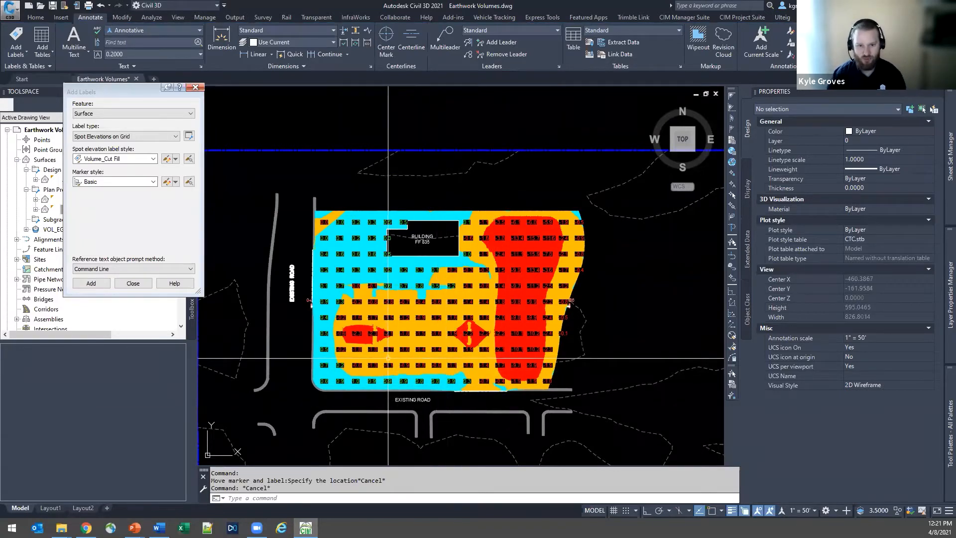
Inspect the VOL_EG-FG surface and compare its cut and fill labels with the color bands, leaving nothing selected.
{"action": "left_click", "coordinate": [420, 213]}
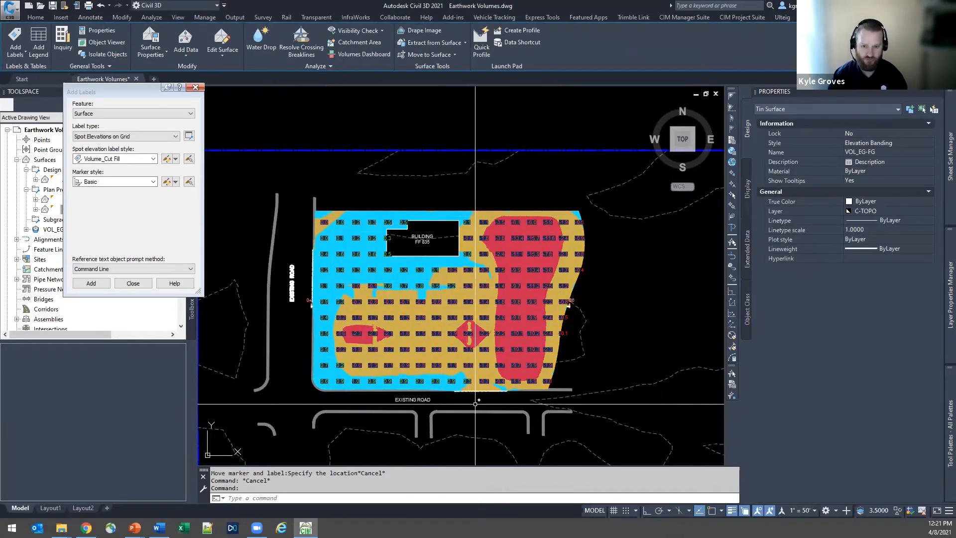
{"action": "key", "text": "Escape"}
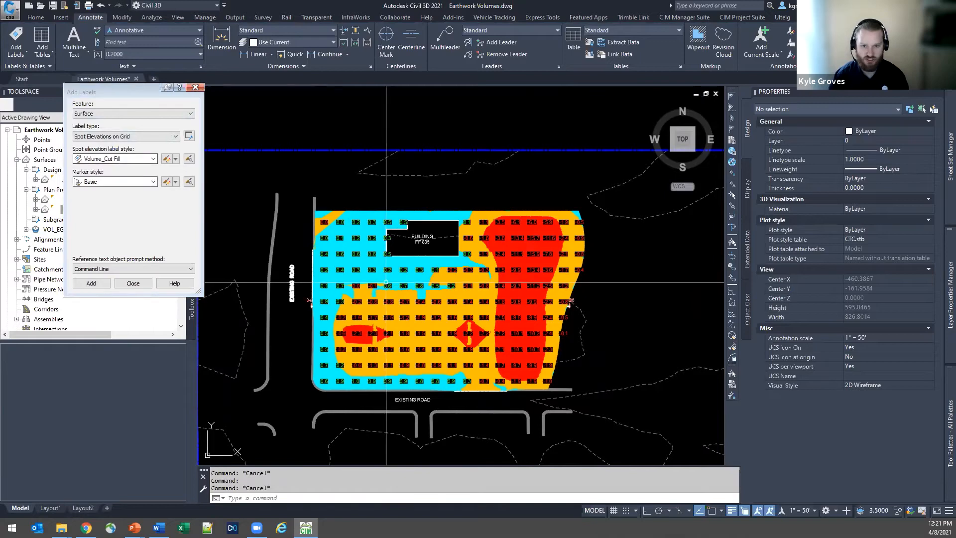
{"action": "scroll", "coordinate": [405, 293], "scroll_direction": "up", "scroll_amount": 8}
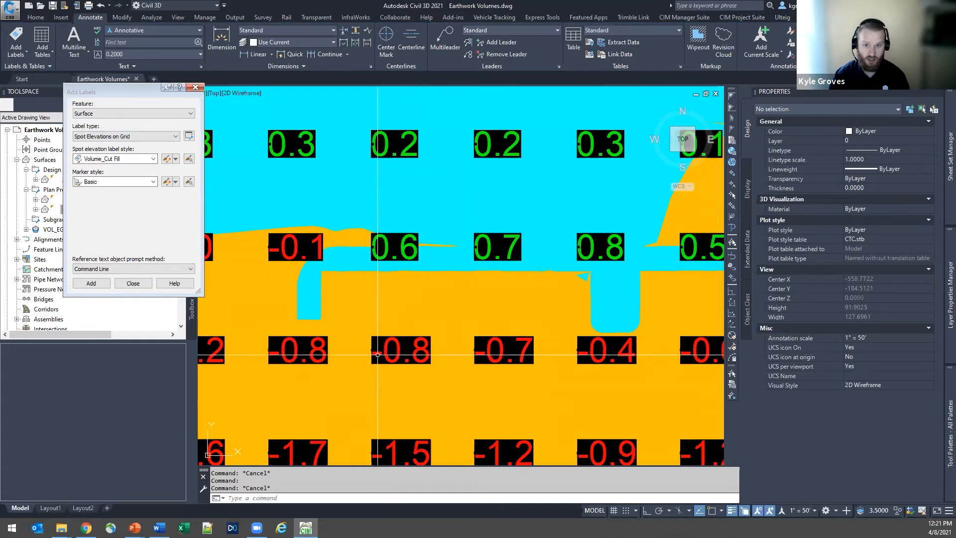
{"action": "scroll", "coordinate": [416, 362], "scroll_direction": "down", "scroll_amount": 6}
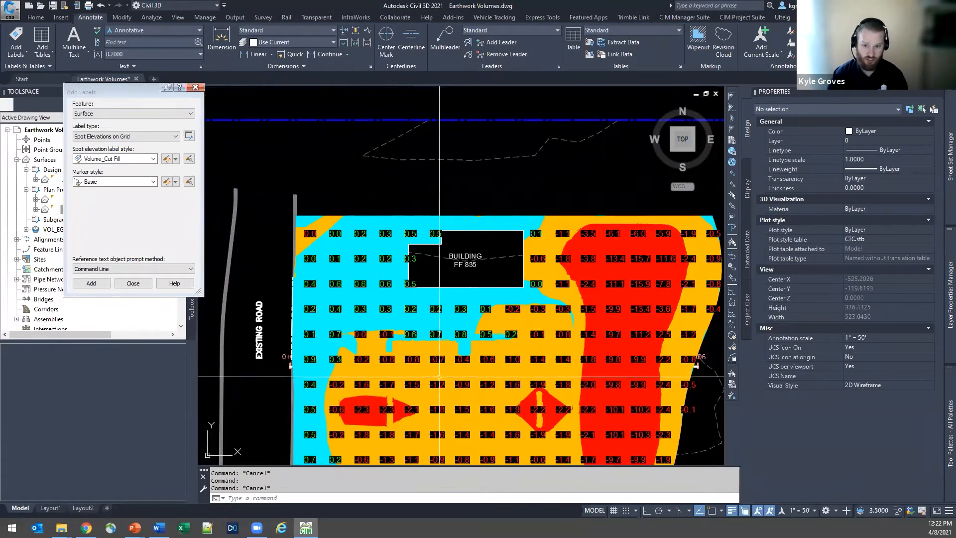
{"action": "scroll", "coordinate": [386, 260], "scroll_direction": "down", "scroll_amount": 2}
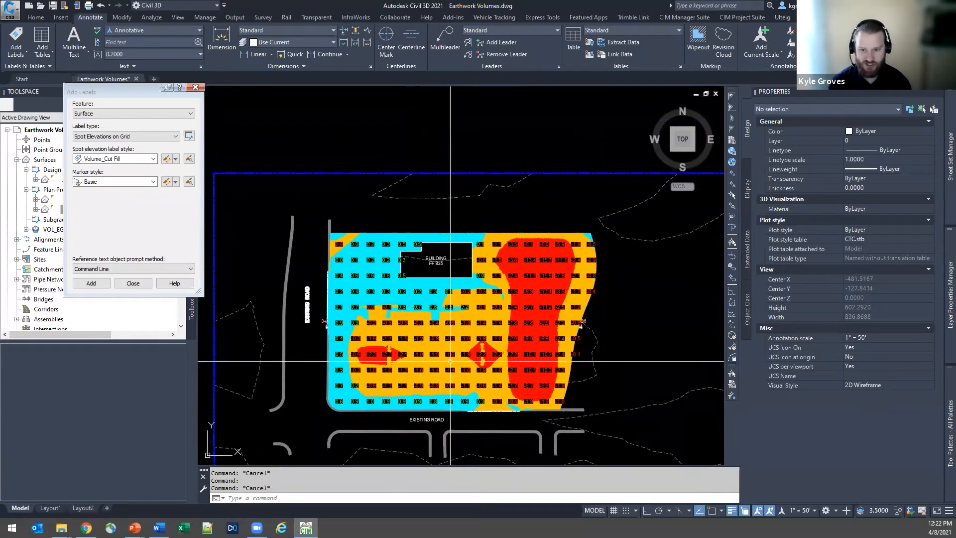
{"action": "middle_click_drag", "start_coordinate": [447, 385], "coordinate": [448, 359]}
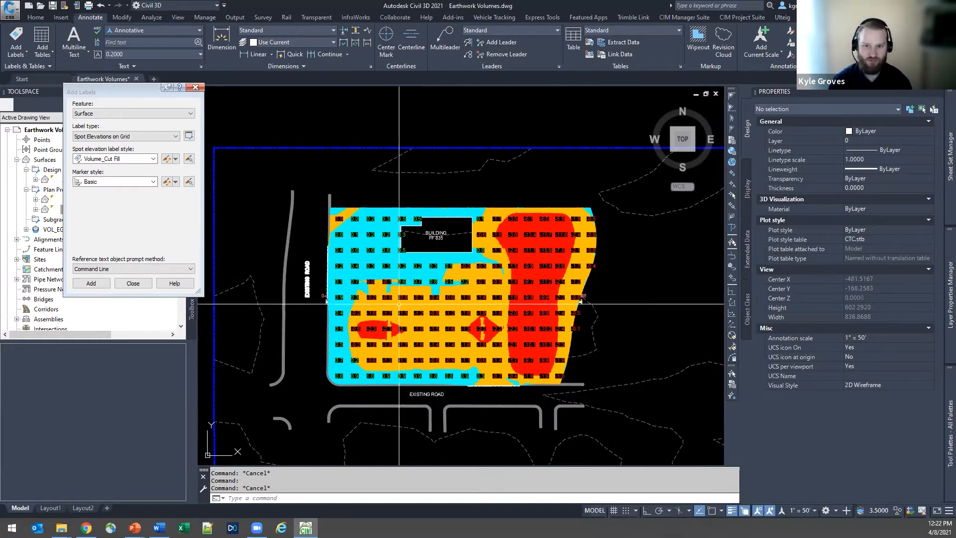
Change the VOL_EG-FG surface style to _No Display.
{"action": "left_click", "coordinate": [434, 208]}
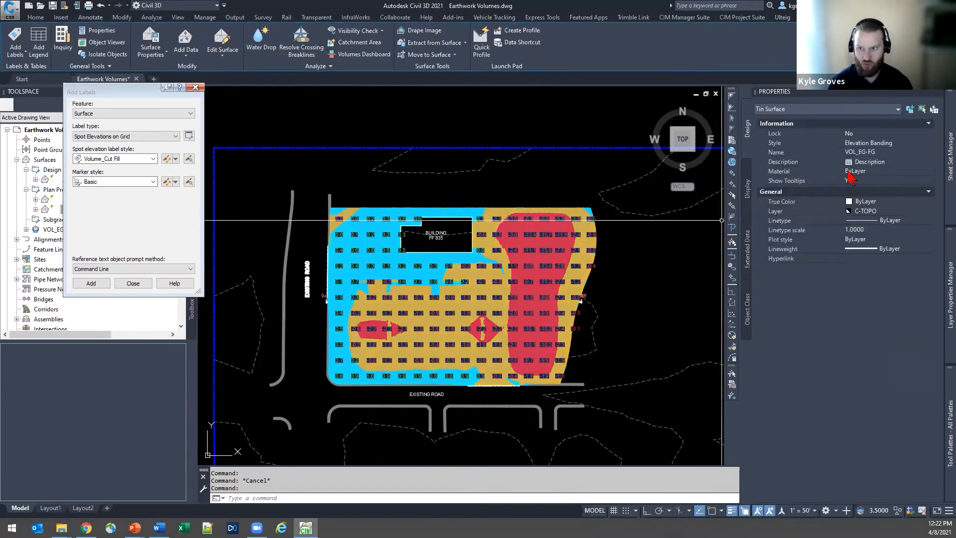
{"action": "left_click", "coordinate": [863, 143]}
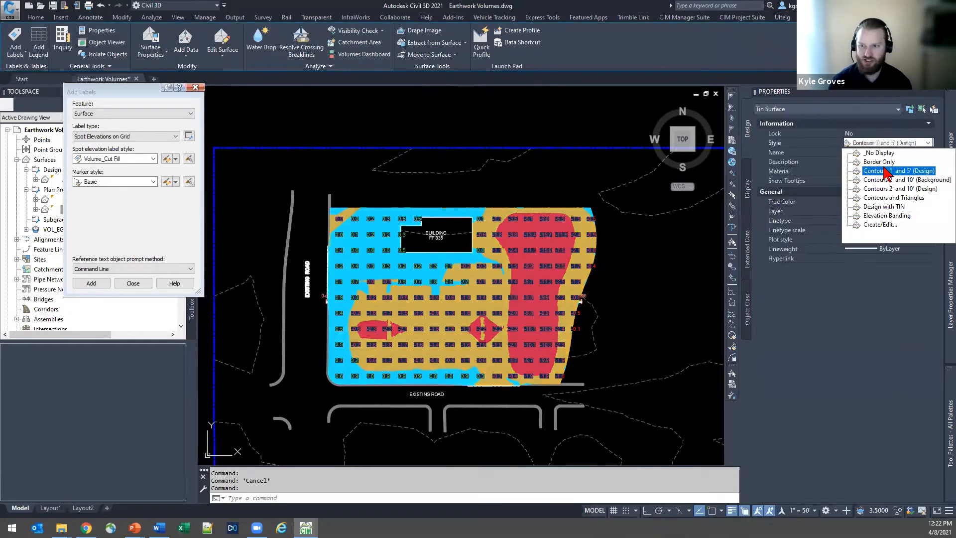
{"action": "left_click", "coordinate": [880, 162]}
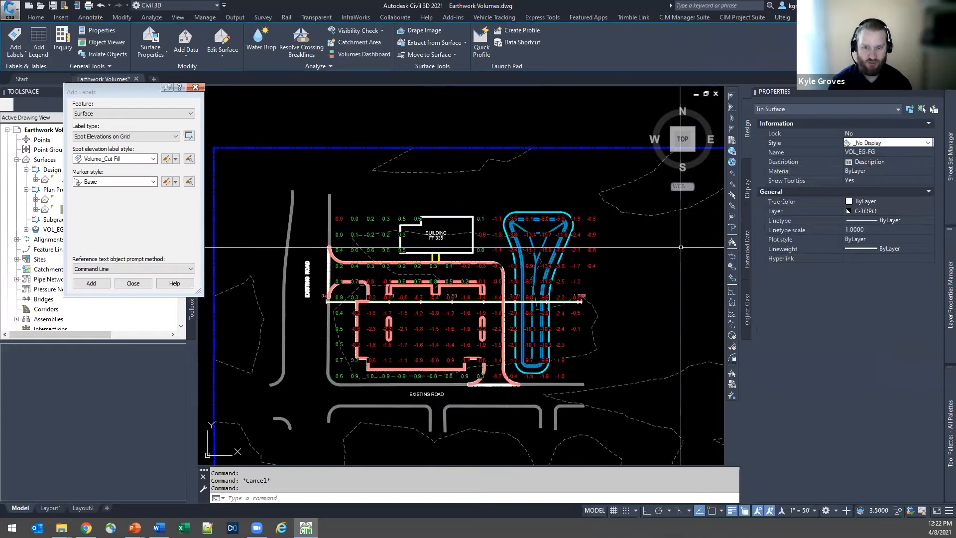
Erase all the cut and fill grid labels by selecting one and its similar labels, and close the Add Labels dialog.
{"action": "key", "text": "Escape"}
{"action": "left_click", "coordinate": [435, 331]}
{"action": "right_click", "coordinate": [653, 312]}
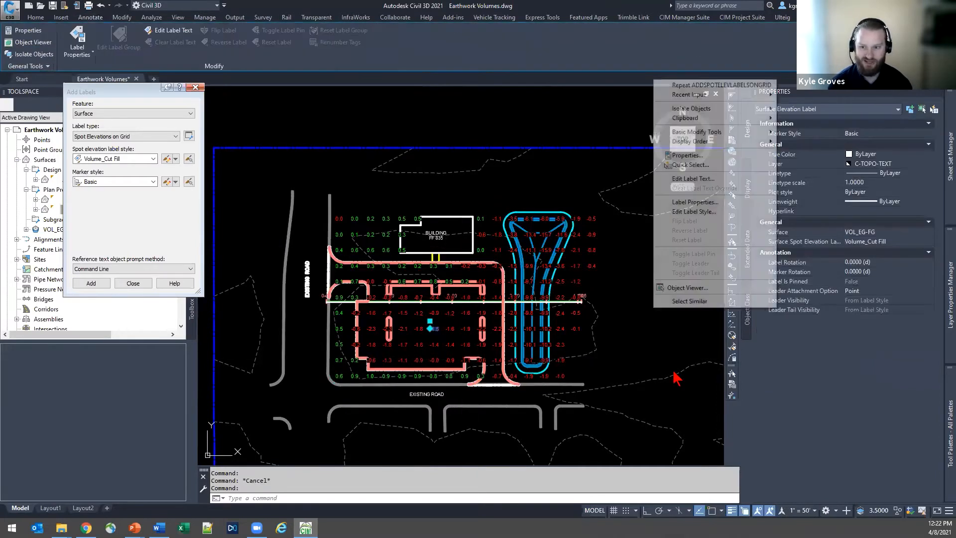
{"action": "left_click", "coordinate": [657, 301]}
{"action": "key", "text": "Delete"}
{"action": "type", "text": "e ERASE 166 found"}
{"action": "middle_click_drag", "start_coordinate": [384, 318], "coordinate": [403, 312]}
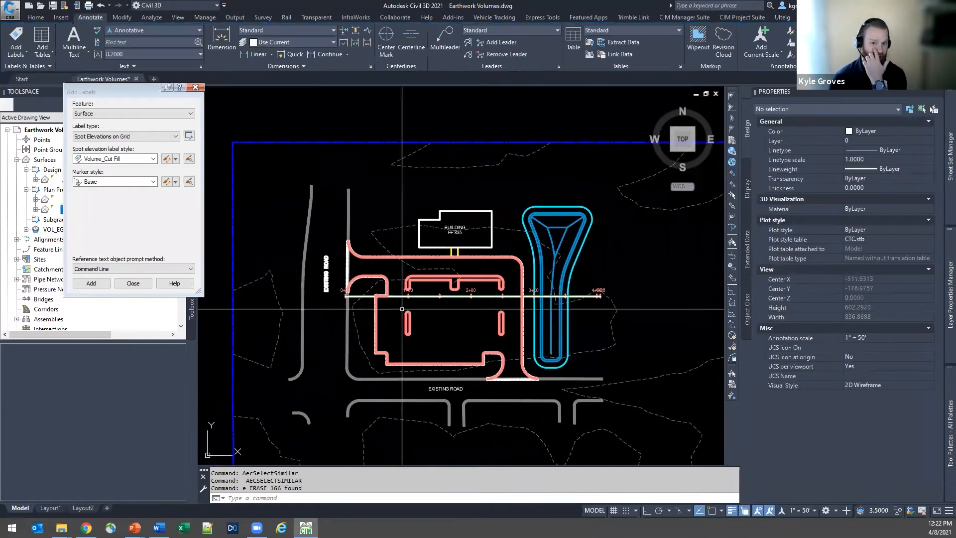
{"action": "left_click", "coordinate": [195, 87]}
{"action": "left_click", "coordinate": [196, 88]}
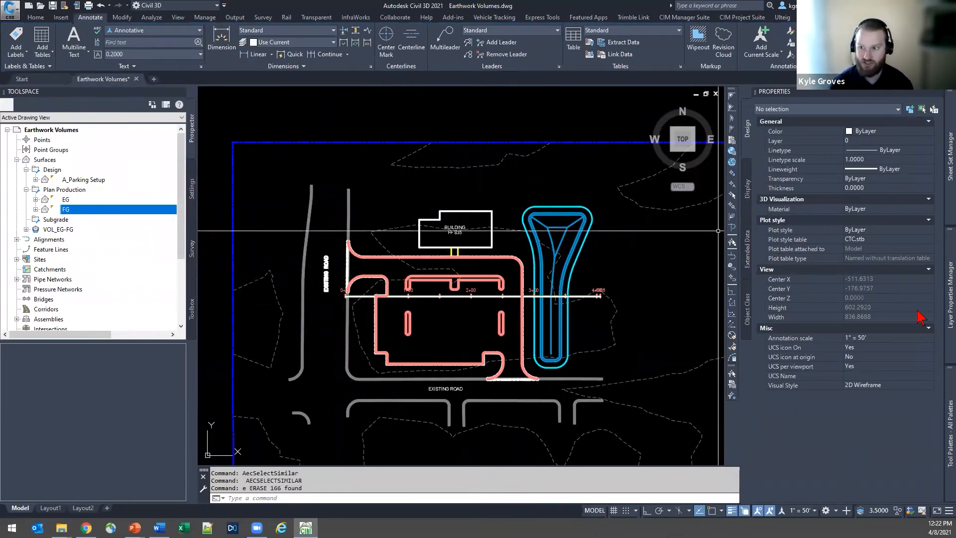
Thaw the _6 INCH, _12 INCH and _18 INCH SUBGRADE layers so the subgrade areas show on the site plan.
{"action": "mouse_move", "coordinate": [949, 302]}
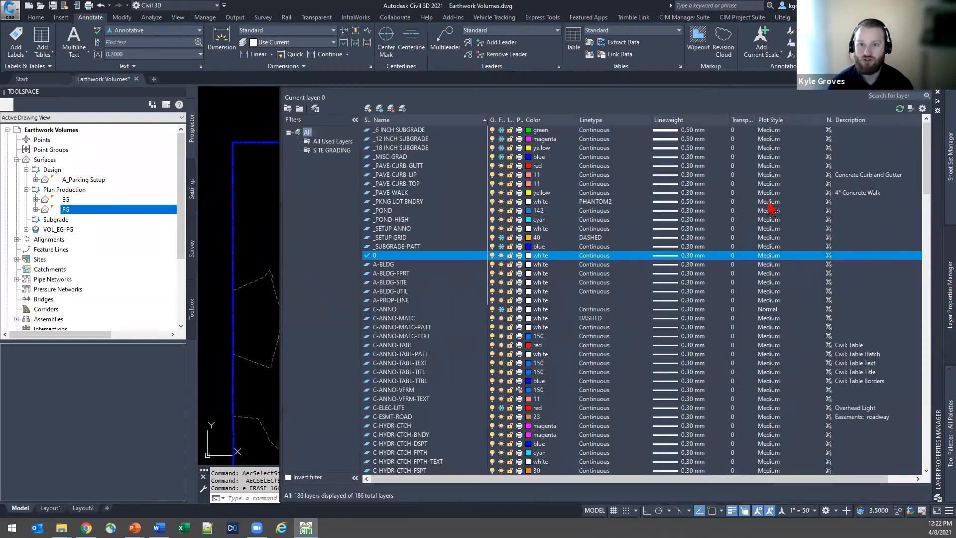
{"action": "left_click", "coordinate": [423, 131]}
{"action": "left_click", "coordinate": [423, 148], "text": "shift"}
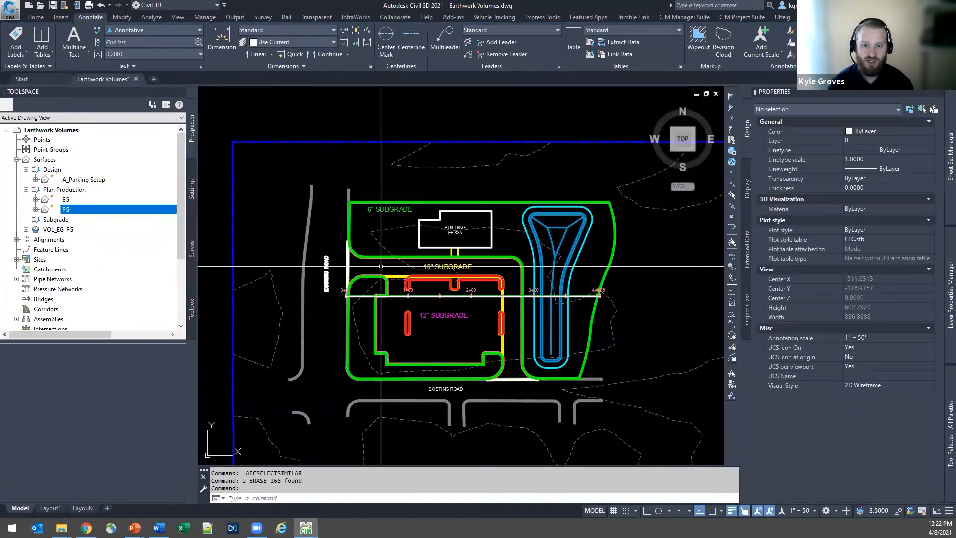
{"action": "scroll", "coordinate": [515, 300], "scroll_direction": "up", "scroll_amount": 2}
{"action": "middle_click_drag", "start_coordinate": [513, 303], "coordinate": [512, 286]}
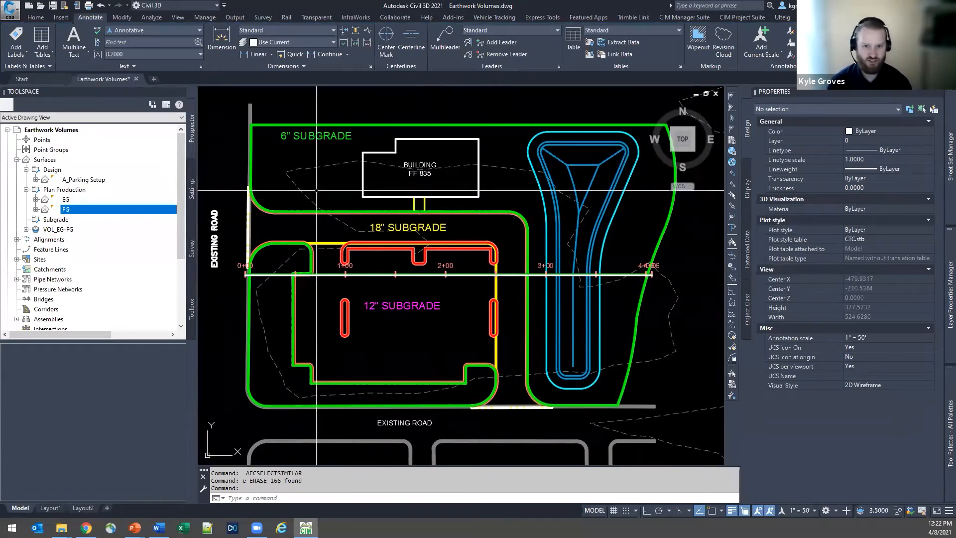
{"action": "middle_click_drag", "start_coordinate": [400, 338], "coordinate": [417, 336]}
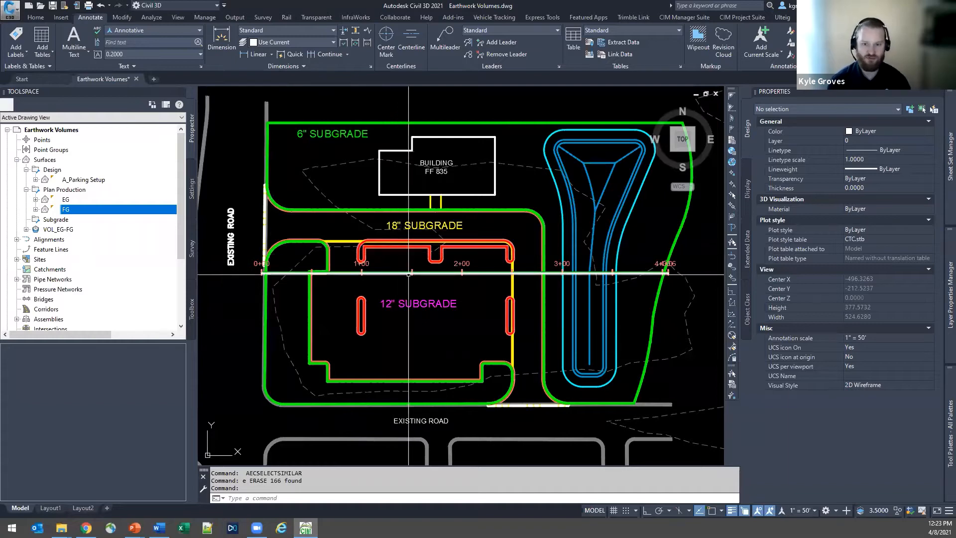
{"action": "middle_click_drag", "start_coordinate": [438, 355], "coordinate": [418, 366]}
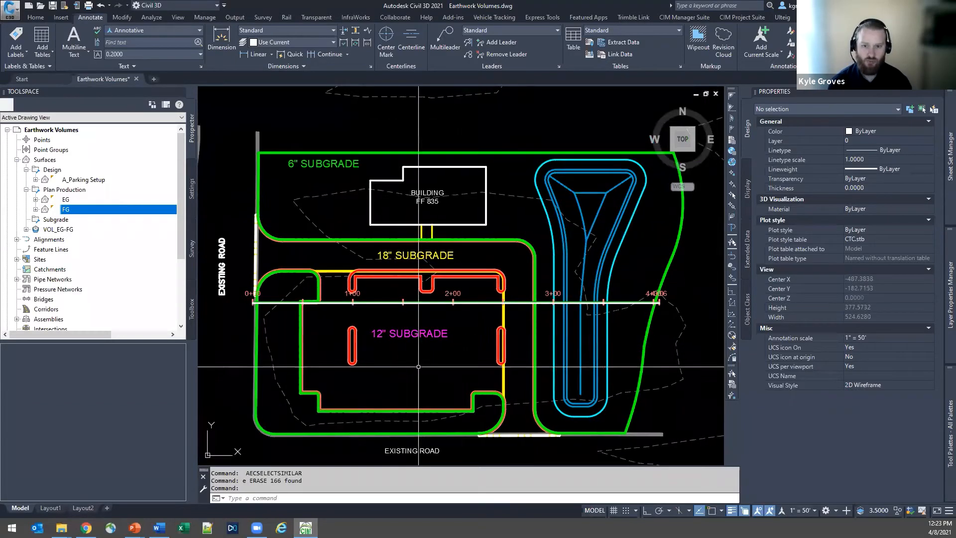
{"action": "mouse_move", "coordinate": [418, 367]}
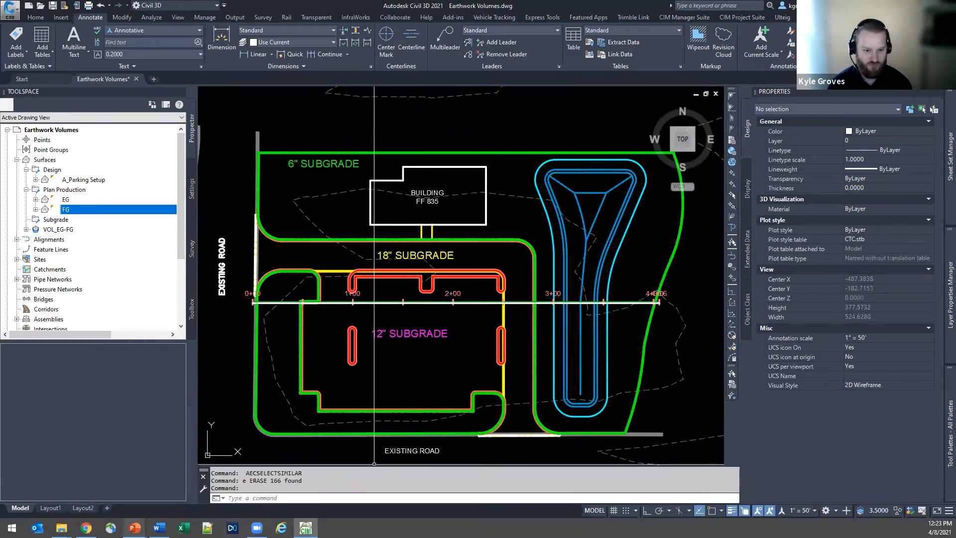
Switch to the PowerPoint presentation and advance to the slide on the site proposed datum surface without corridors.
{"action": "left_click", "coordinate": [135, 528]}
{"action": "left_click", "coordinate": [189, 478]}
{"action": "key", "text": "Right"}
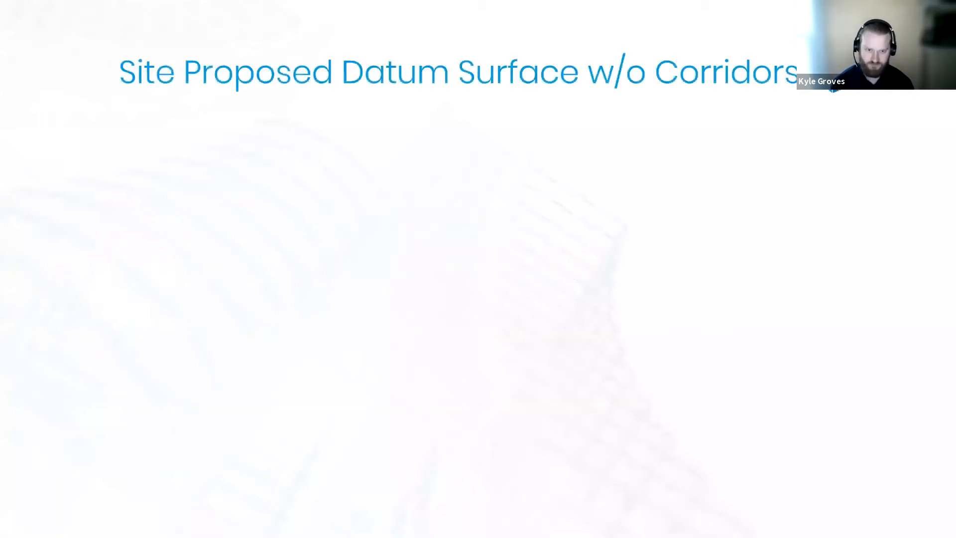
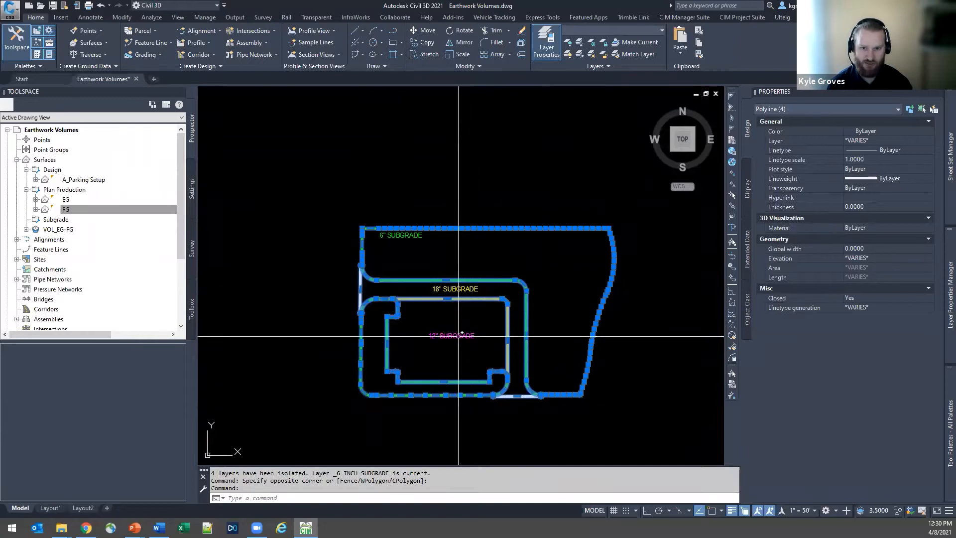
Select the 12-inch subgrade boundary polyline to check its elevation, and clear the selection.
{"action": "key", "text": "Escape"}
{"action": "scroll", "coordinate": [375, 296], "scroll_direction": "up", "scroll_amount": 10}
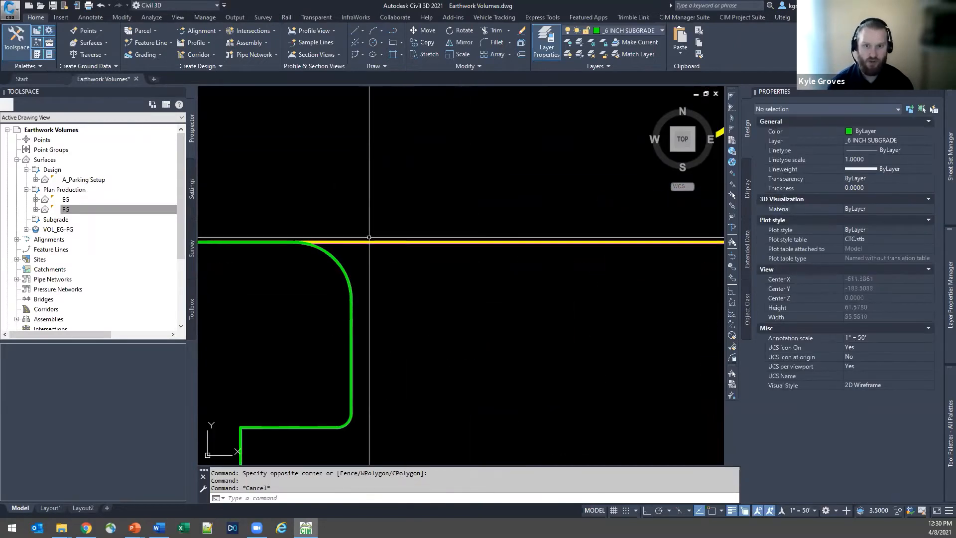
{"action": "left_click", "coordinate": [329, 292]}
{"action": "left_click", "coordinate": [317, 305]}
{"action": "scroll", "coordinate": [546, 316], "scroll_direction": "down", "scroll_amount": 5}
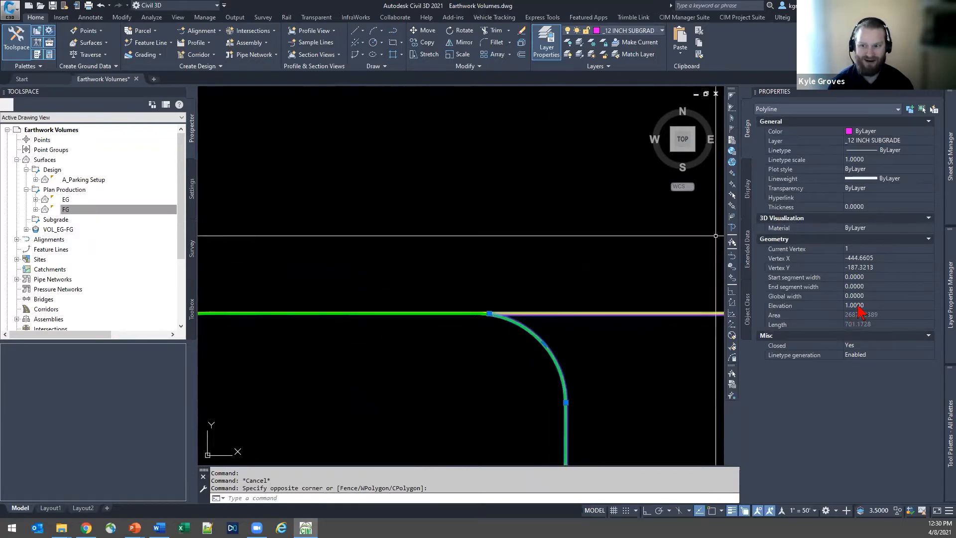
{"action": "key", "text": "Escape"}
Select the 18-inch subgrade boundary polyline to check its elevation, and clear the selection.
{"action": "scroll", "coordinate": [503, 316], "scroll_direction": "up", "scroll_amount": 4}
{"action": "left_click", "coordinate": [503, 316]}
{"action": "left_click", "coordinate": [495, 332]}
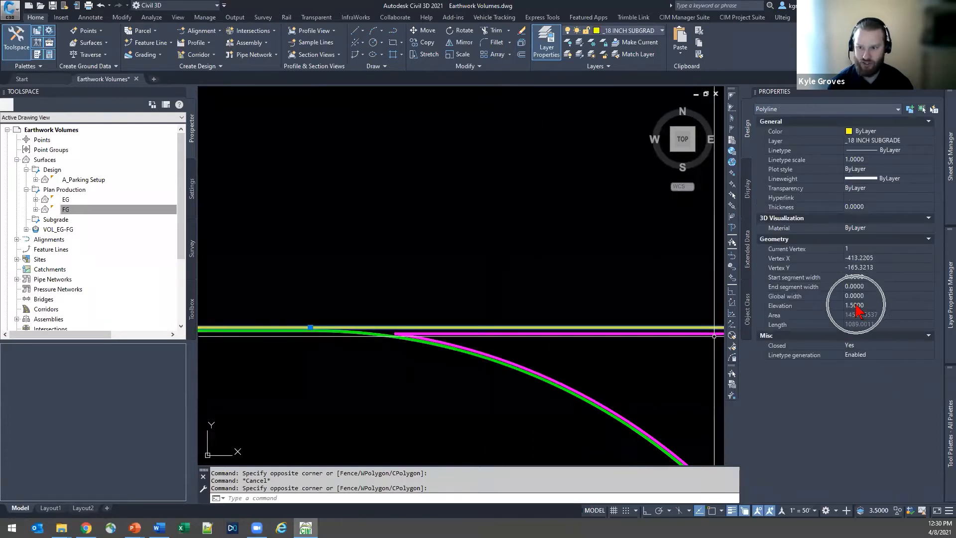
{"action": "scroll", "coordinate": [412, 409], "scroll_direction": "down", "scroll_amount": 4}
{"action": "key", "text": "Escape"}
{"action": "scroll", "coordinate": [424, 379], "scroll_direction": "down", "scroll_amount": 3}
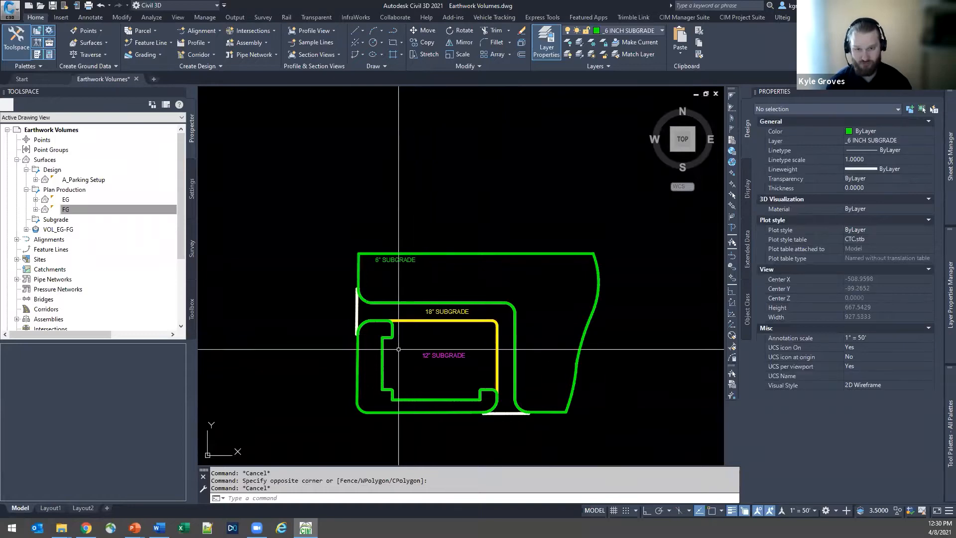
Unisolate the layers to restore the full site plan.
{"action": "left_click", "coordinate": [580, 54]}
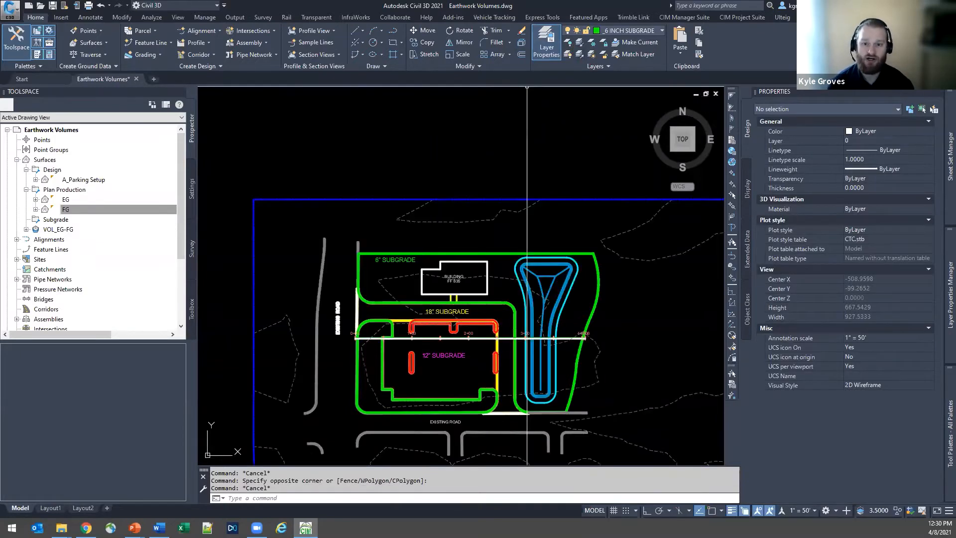
{"action": "scroll", "coordinate": [391, 97], "scroll_direction": "down", "scroll_amount": 3}
{"action": "middle_click_drag", "start_coordinate": [392, 261], "coordinate": [410, 312]}
{"action": "scroll", "coordinate": [411, 312], "scroll_direction": "down", "scroll_amount": 1}
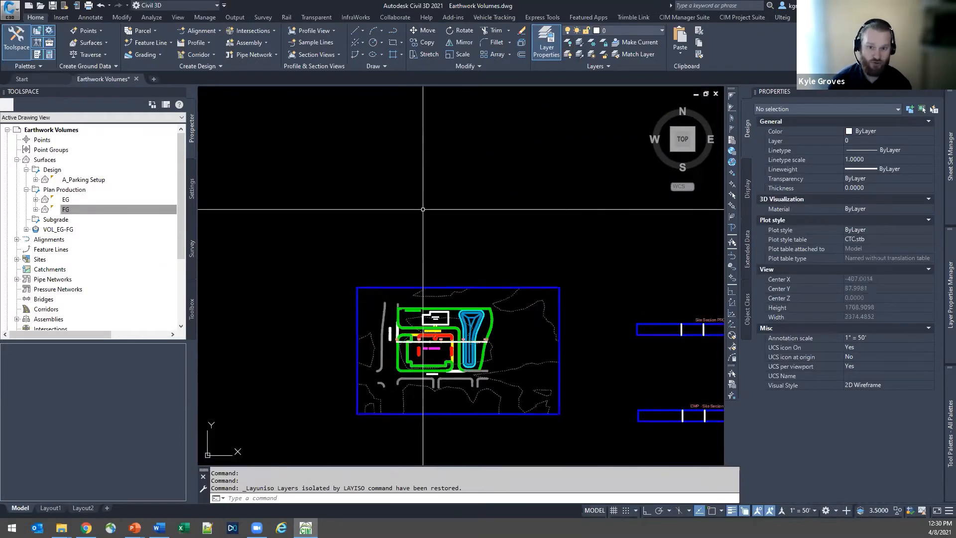
Draw a closed five-pointed star polyline with crossing lines in the empty area northwest of the site.
{"action": "middle_click_drag", "start_coordinate": [417, 217], "coordinate": [454, 224]}
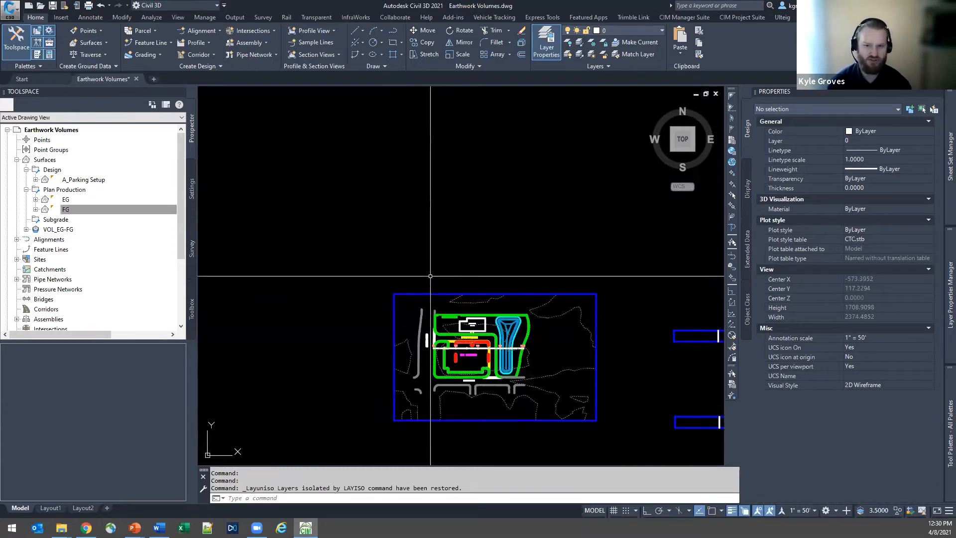
{"action": "middle_click_drag", "start_coordinate": [443, 256], "coordinate": [491, 254]}
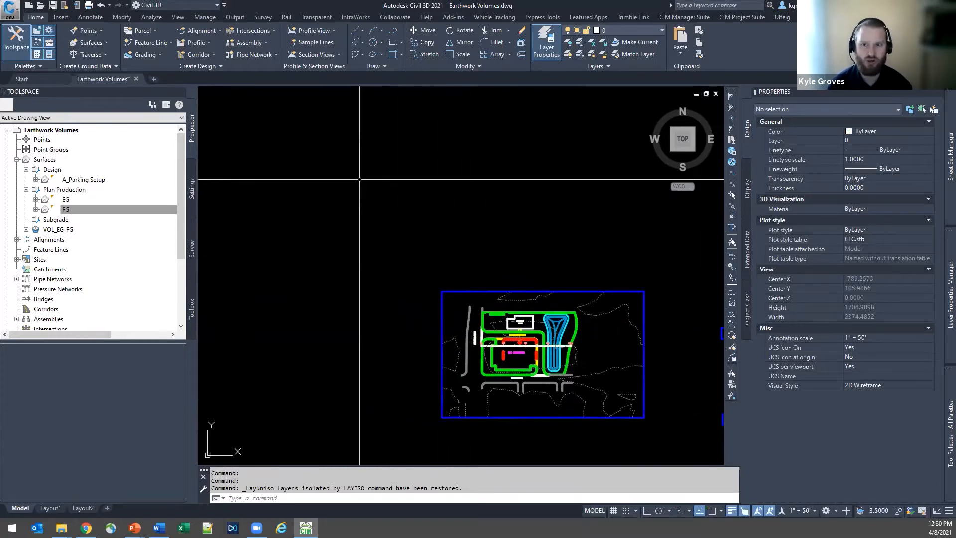
{"action": "type", "text": "pl"}
{"action": "key", "text": "Return"}
{"action": "left_click", "coordinate": [322, 275]}
{"action": "left_click", "coordinate": [394, 168]}
{"action": "left_click", "coordinate": [423, 279]}
{"action": "left_click", "coordinate": [326, 200]}
{"action": "left_click", "coordinate": [446, 207]}
{"action": "left_click", "coordinate": [321, 274]}
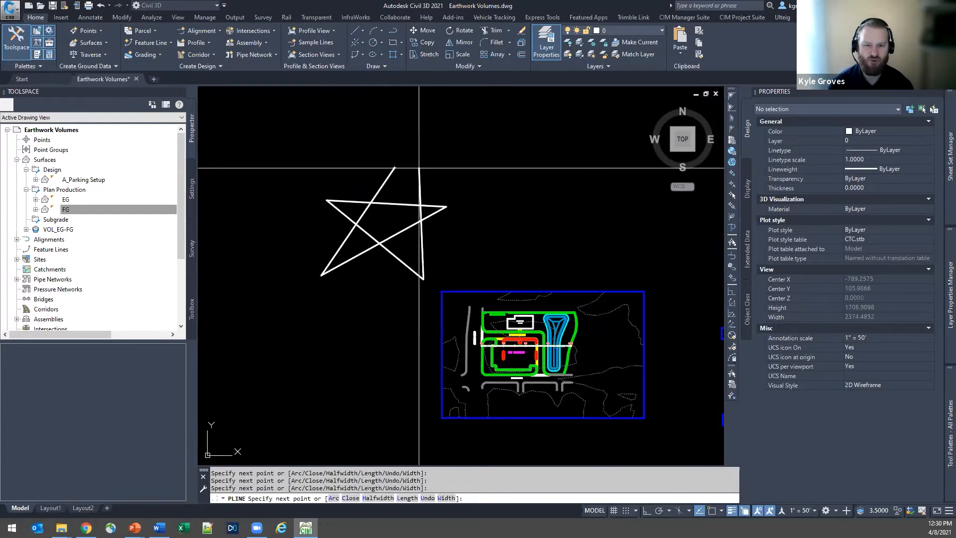
{"action": "type", "text": "c"}
{"action": "key", "text": "Return"}
{"action": "scroll", "coordinate": [364, 208], "scroll_direction": "up", "scroll_amount": 4}
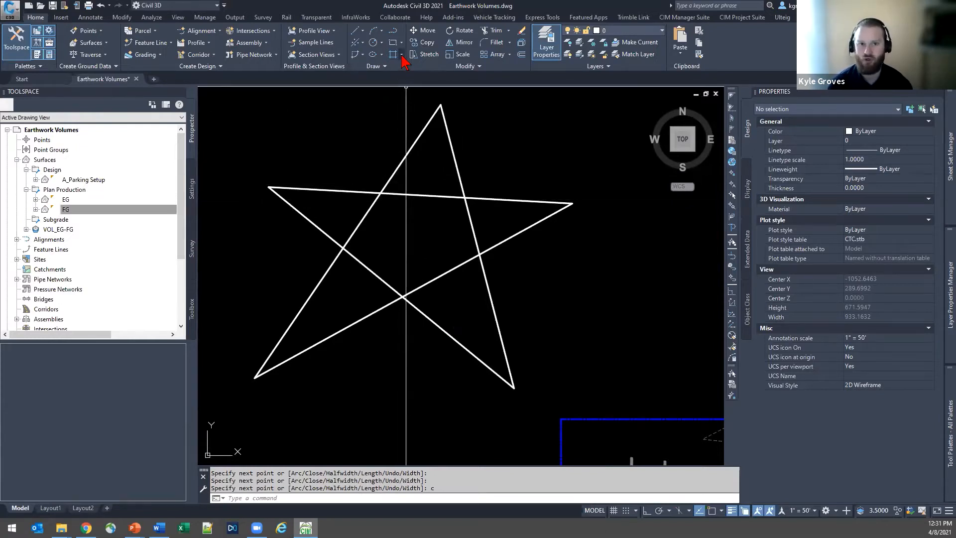
Use the Boundary command with object type Polyline and island detection to create a boundary around the star's central area.
{"action": "key", "text": "ctrl"}
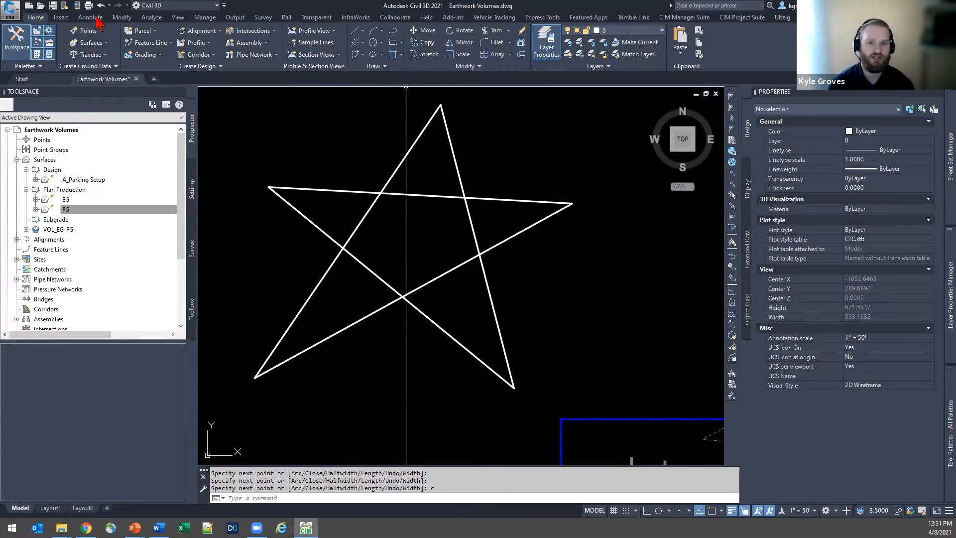
{"action": "left_click", "coordinate": [402, 55]}
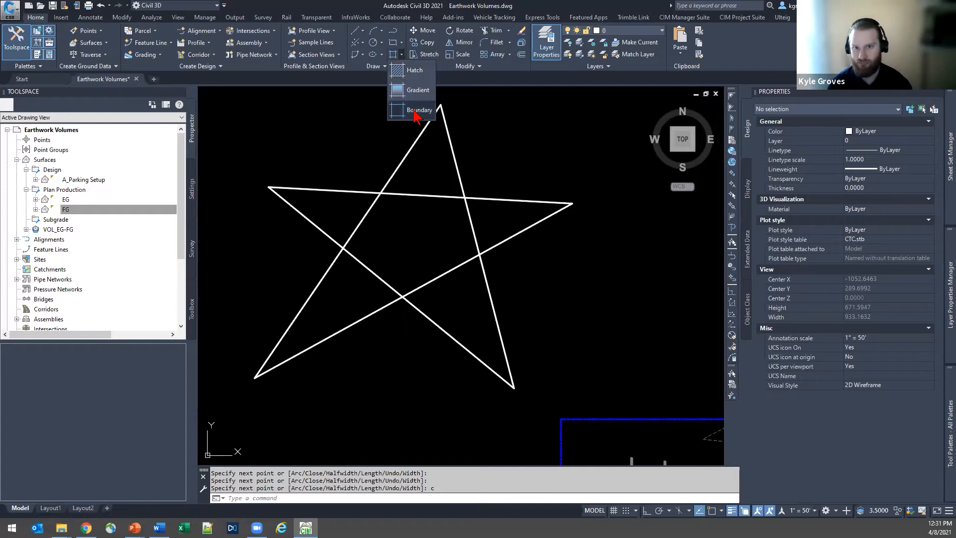
{"action": "left_click", "coordinate": [417, 110]}
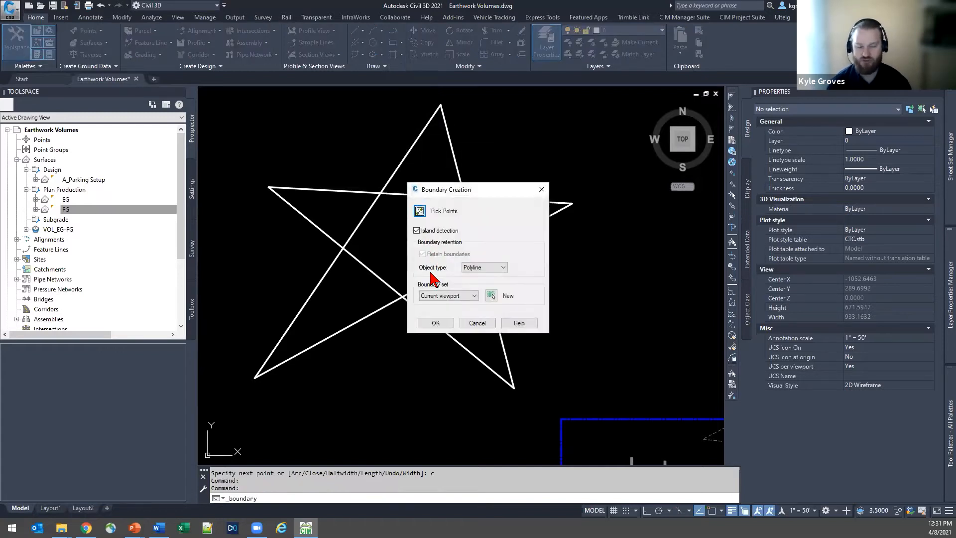
{"action": "left_click", "coordinate": [420, 211]}
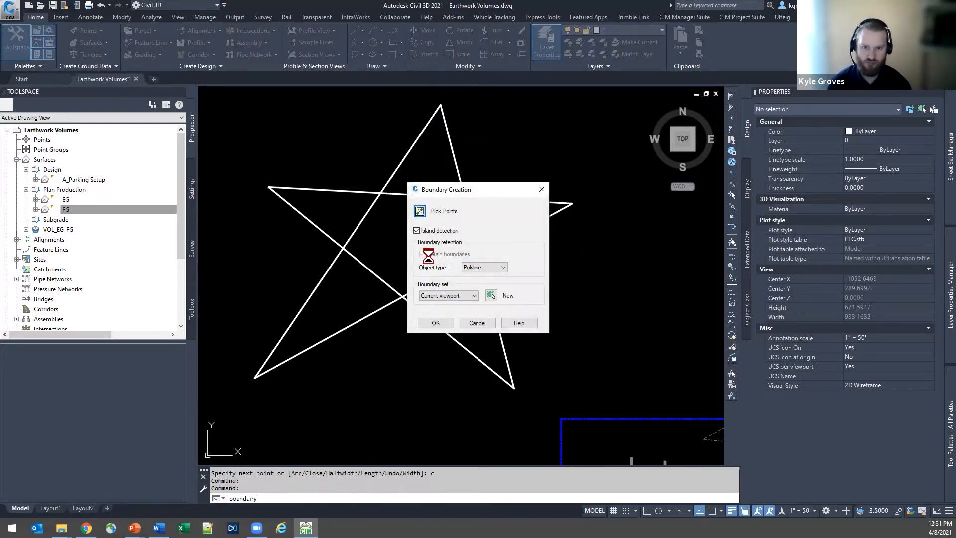
{"action": "left_click", "coordinate": [436, 324]}
{"action": "left_click", "coordinate": [405, 279]}
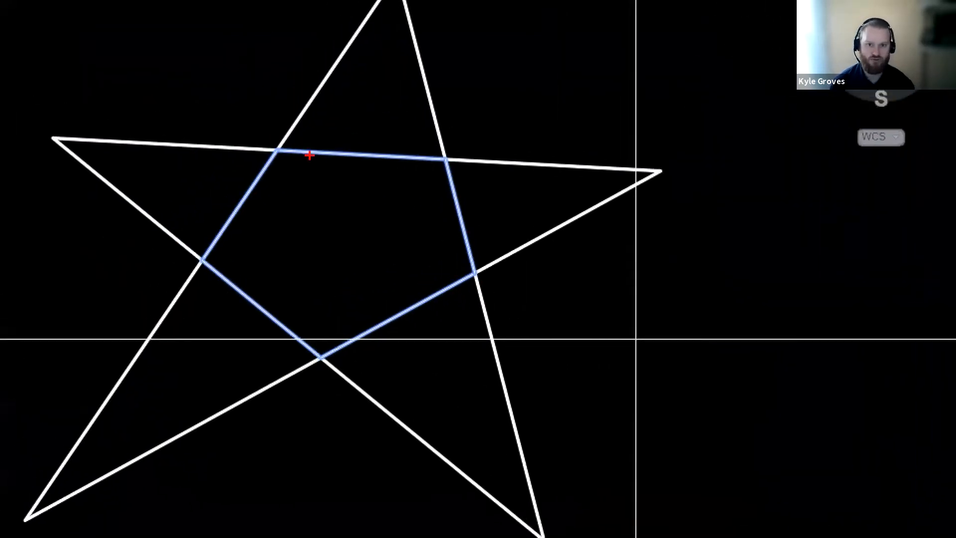
{"action": "mouse_move", "coordinate": [172, 258]}
{"action": "left_mouse_down"}
{"action": "mouse_move", "coordinate": [328, 423]}
{"action": "mouse_move", "coordinate": [541, 287]}
{"action": "left_mouse_up"}
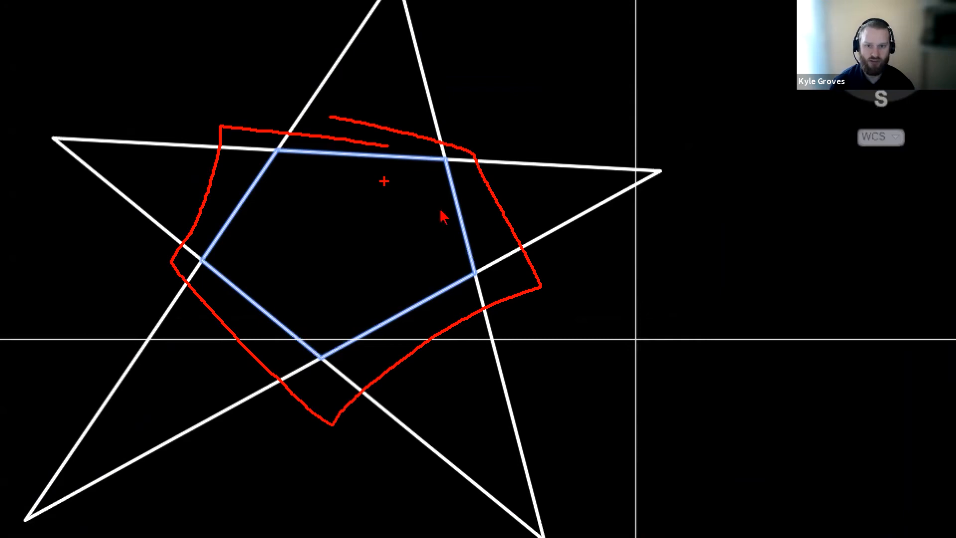
{"action": "key", "text": "Escape"}
{"action": "key", "text": "Return"}
Erase the original star polyline, keeping the pentagon boundary.
{"action": "left_click", "coordinate": [561, 246]}
{"action": "left_click", "coordinate": [511, 216]}
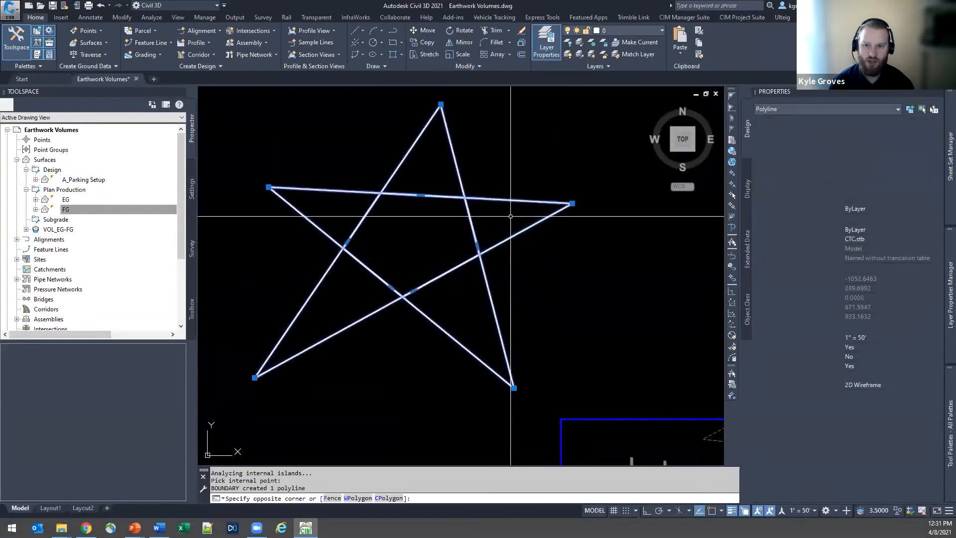
{"action": "type", "text": "e"}
{"action": "key", "text": "Return"}
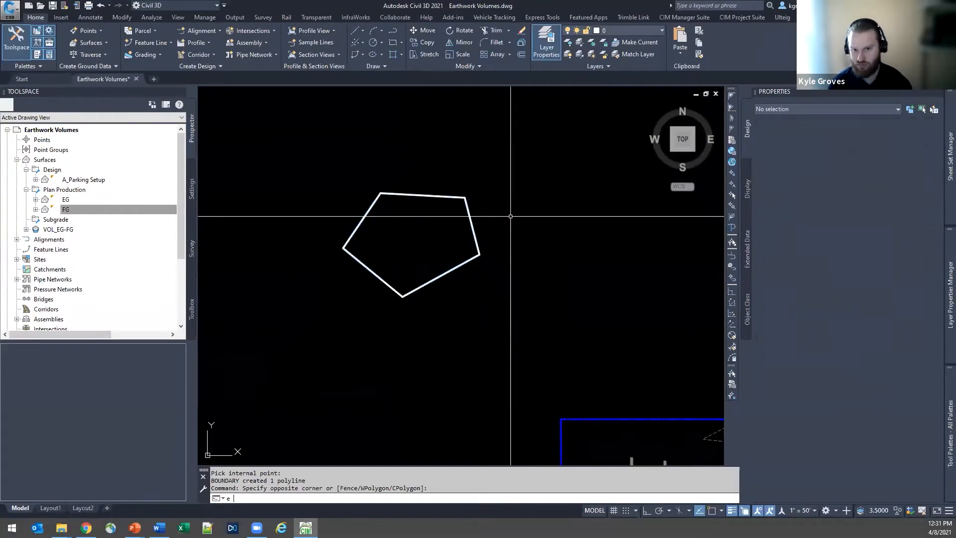
Select the pentagon boundary to check its closed property, and erase it.
{"action": "left_click", "coordinate": [512, 209]}
{"action": "left_click", "coordinate": [435, 254]}
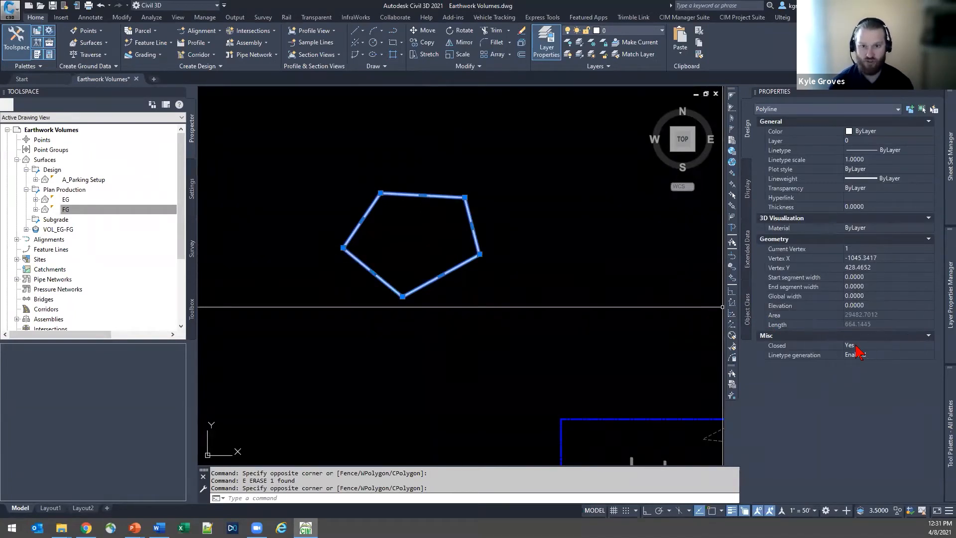
{"action": "scroll", "coordinate": [435, 303], "scroll_direction": "down", "scroll_amount": 4}
{"action": "scroll", "coordinate": [459, 324], "scroll_direction": "up", "scroll_amount": 4}
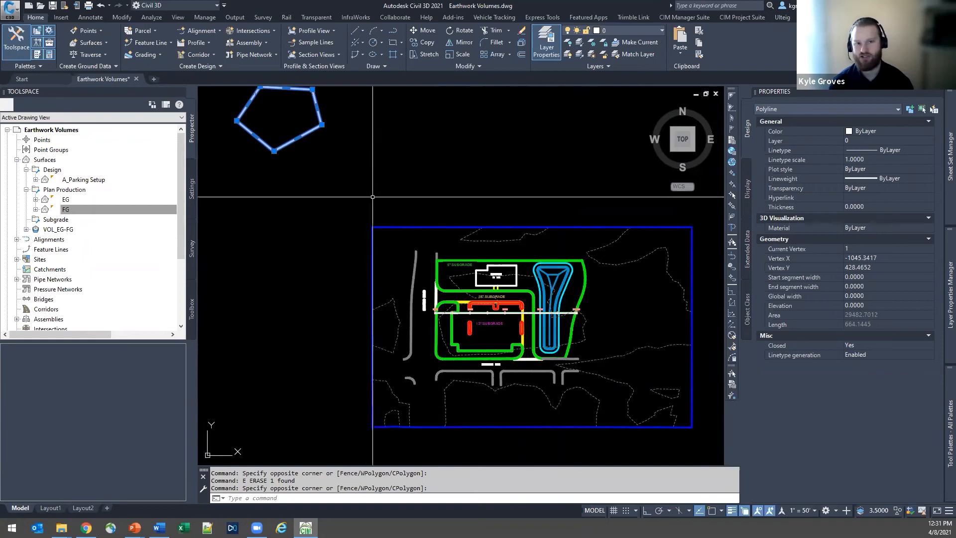
{"action": "type", "text": "e"}
{"action": "key", "text": "Return"}
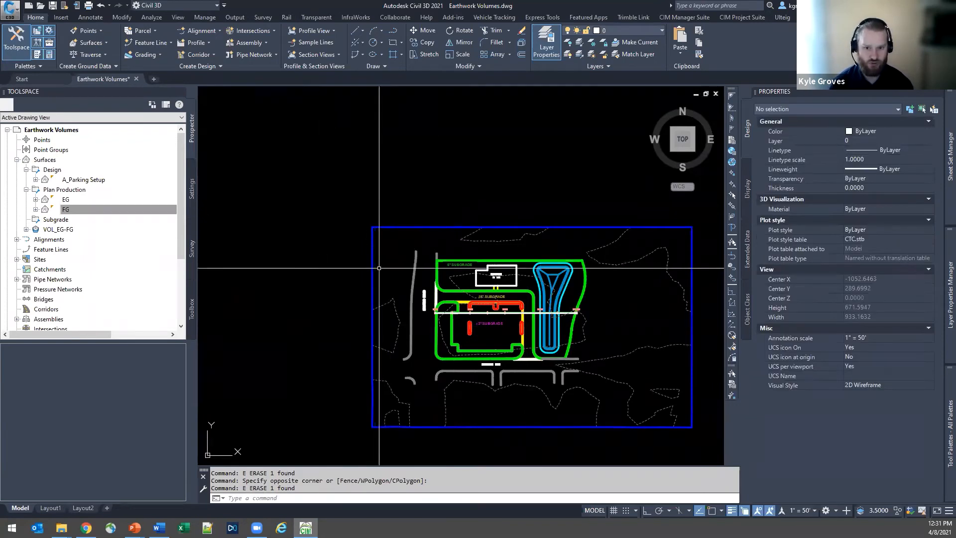
Collapse the Plan Production and Design folders under Surfaces and select the Subgrade folder.
{"action": "scroll", "coordinate": [406, 289], "scroll_direction": "up", "scroll_amount": 3}
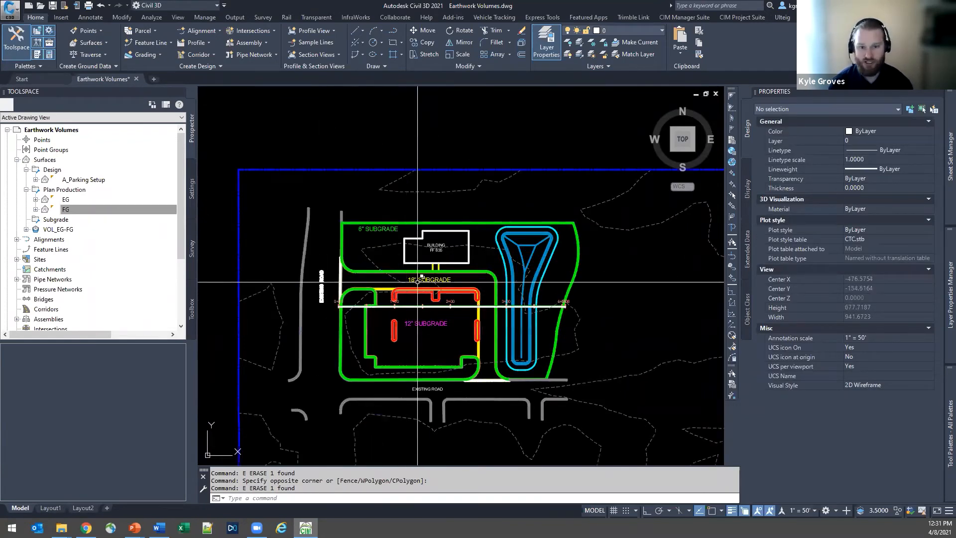
{"action": "scroll", "coordinate": [416, 282], "scroll_direction": "up", "scroll_amount": 2}
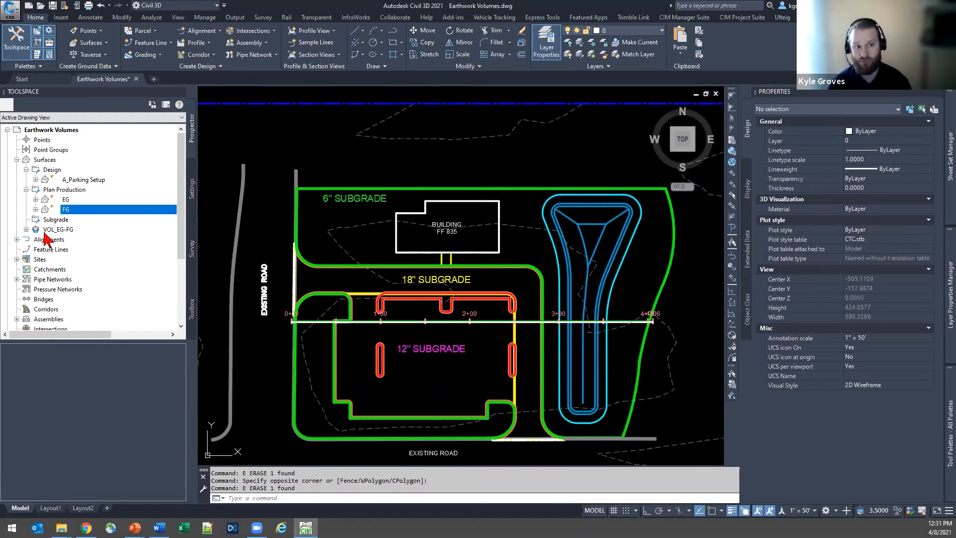
{"action": "left_click", "coordinate": [26, 190]}
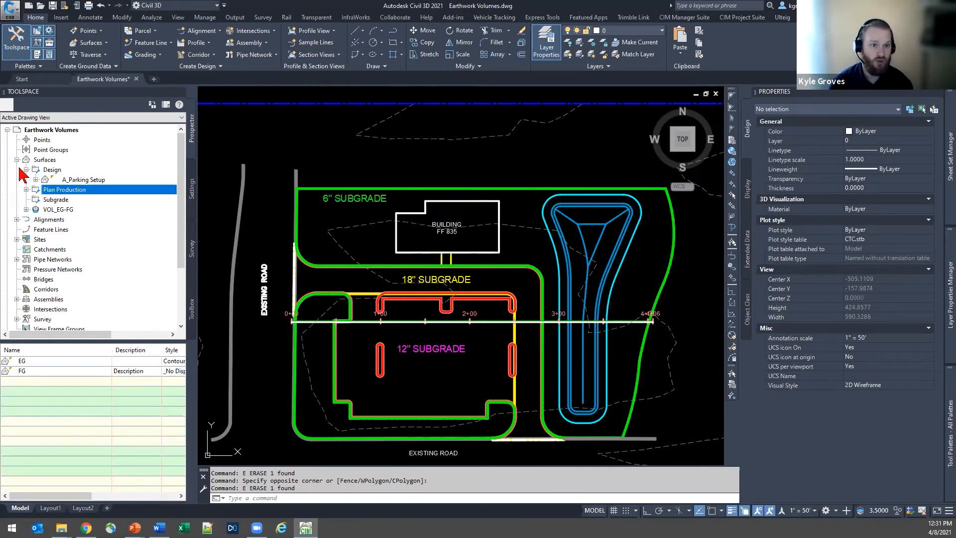
{"action": "left_click", "coordinate": [26, 170]}
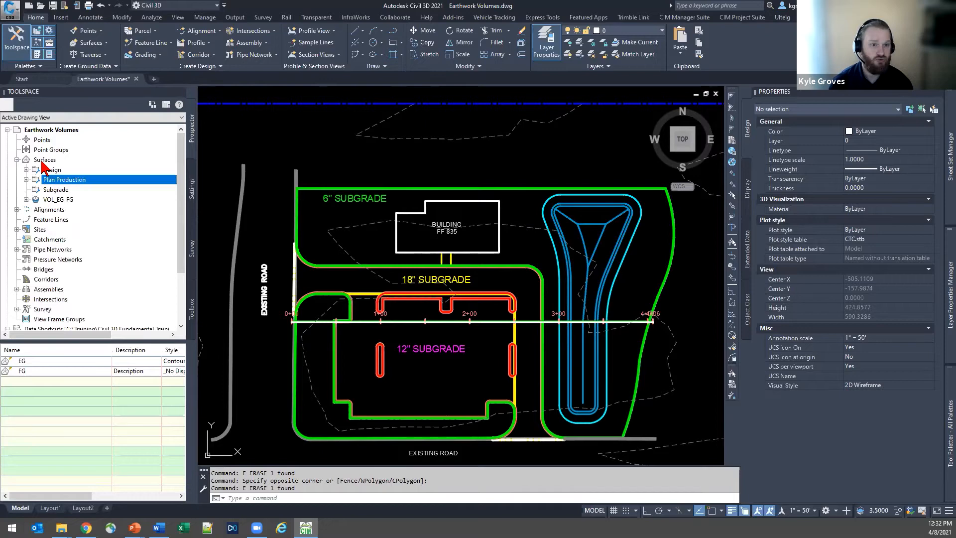
{"action": "left_click", "coordinate": [44, 160]}
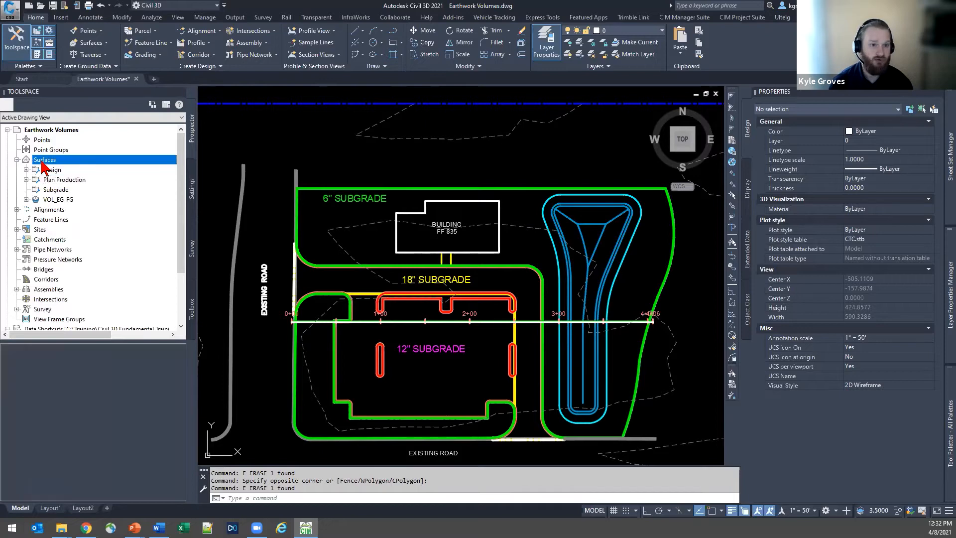
{"action": "left_click", "coordinate": [56, 190]}
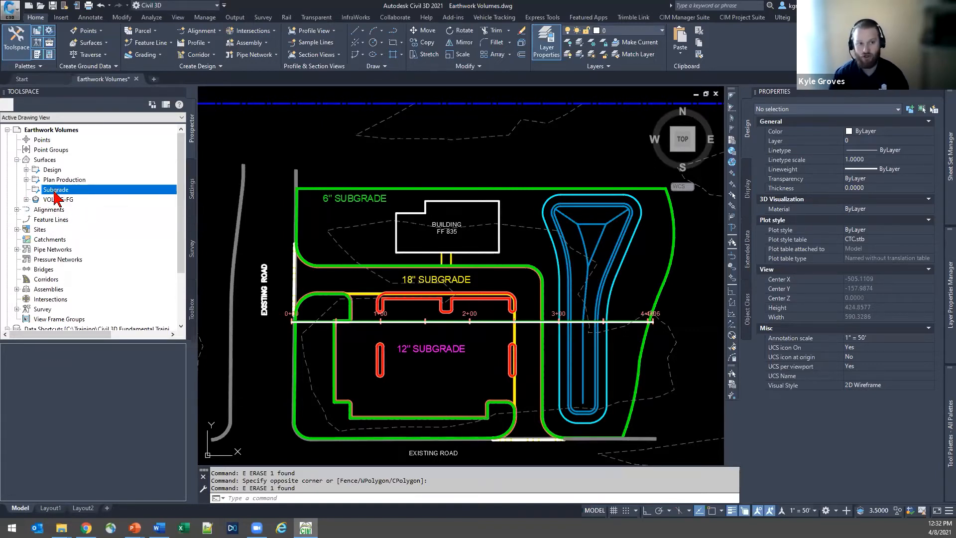
Create a TIN surface named 01_Subgrade (Near Zero) on layer C-TOPO with the Design with TIN style.
{"action": "left_click", "coordinate": [44, 160]}
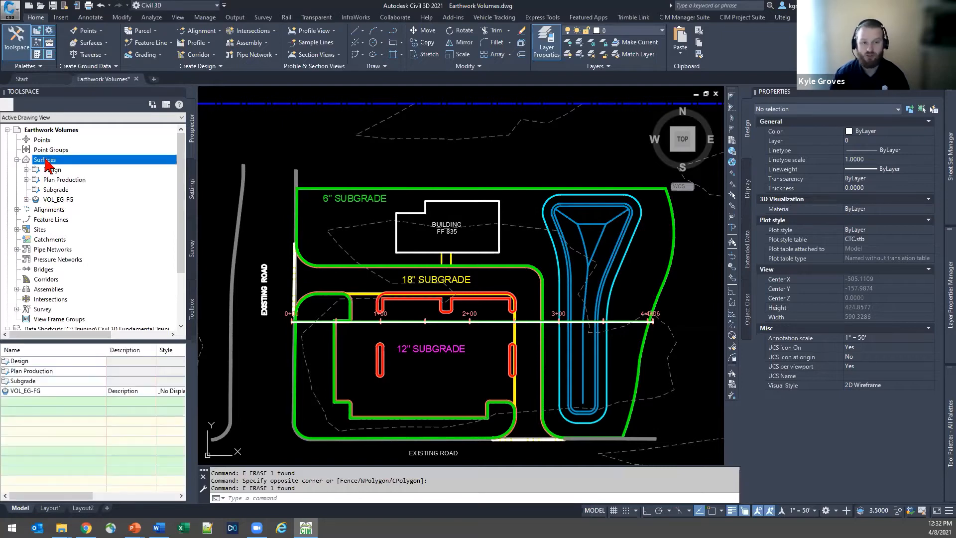
{"action": "right_click", "coordinate": [58, 160]}
{"action": "left_click", "coordinate": [61, 166]}
{"action": "left_click", "coordinate": [593, 239]}
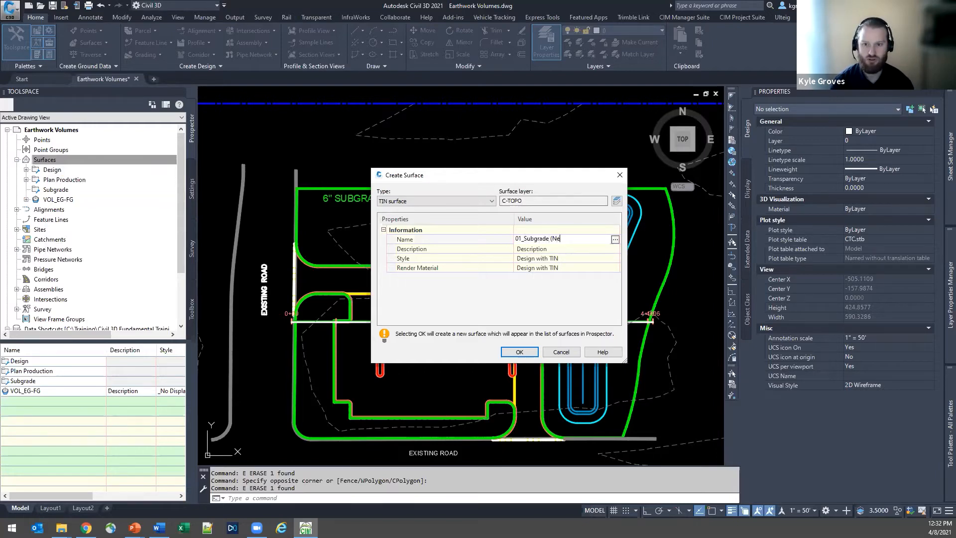
{"action": "key", "text": "BackSpace"}
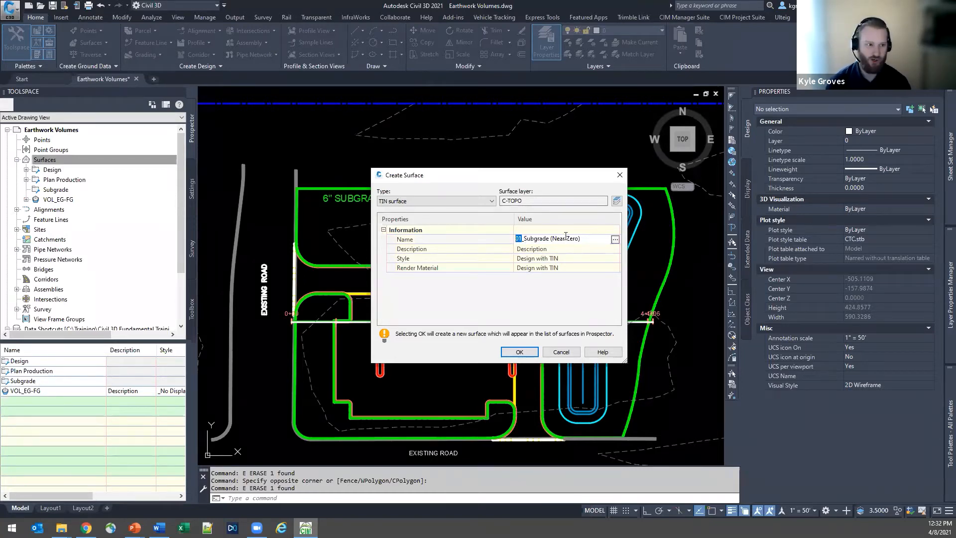
{"action": "left_click_drag", "start_coordinate": [551, 238], "coordinate": [550, 239]}
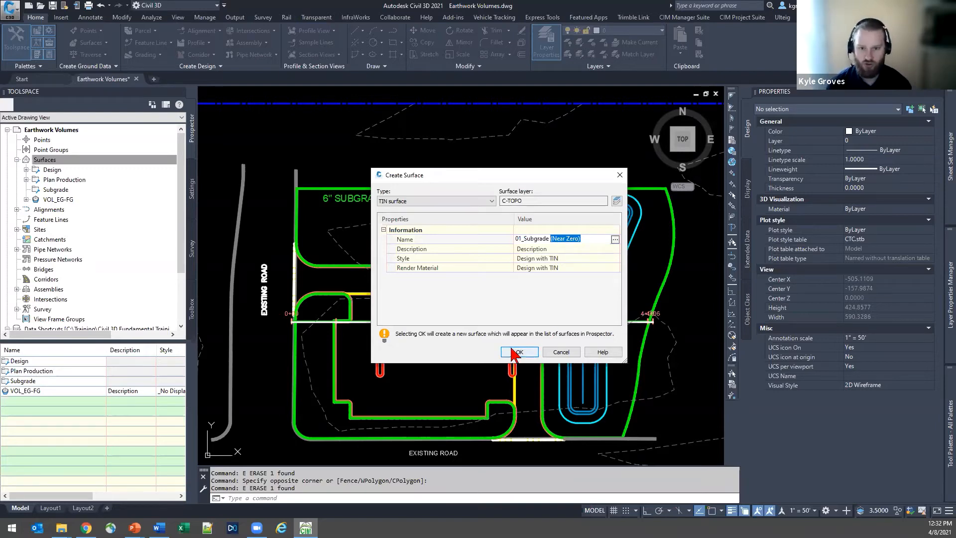
{"action": "left_click", "coordinate": [573, 259]}
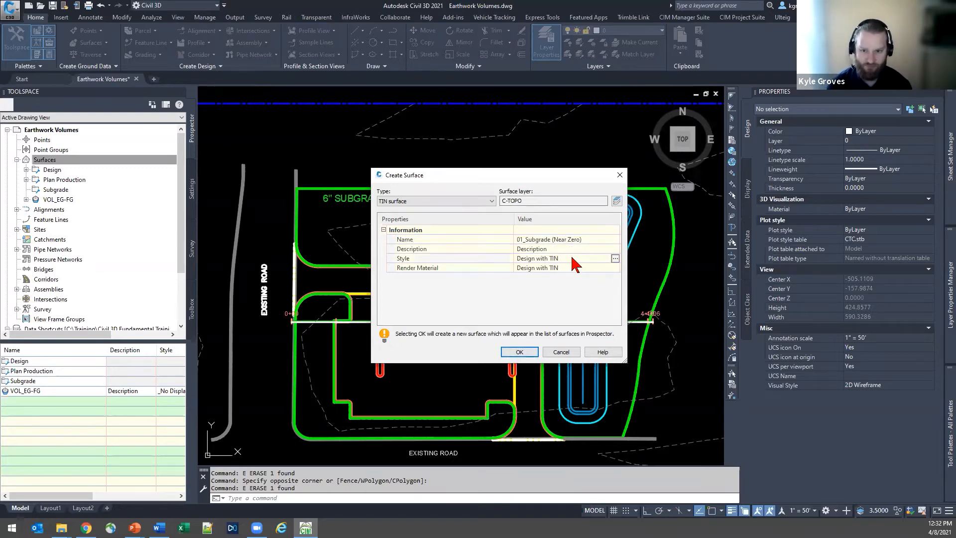
{"action": "left_click", "coordinate": [615, 258]}
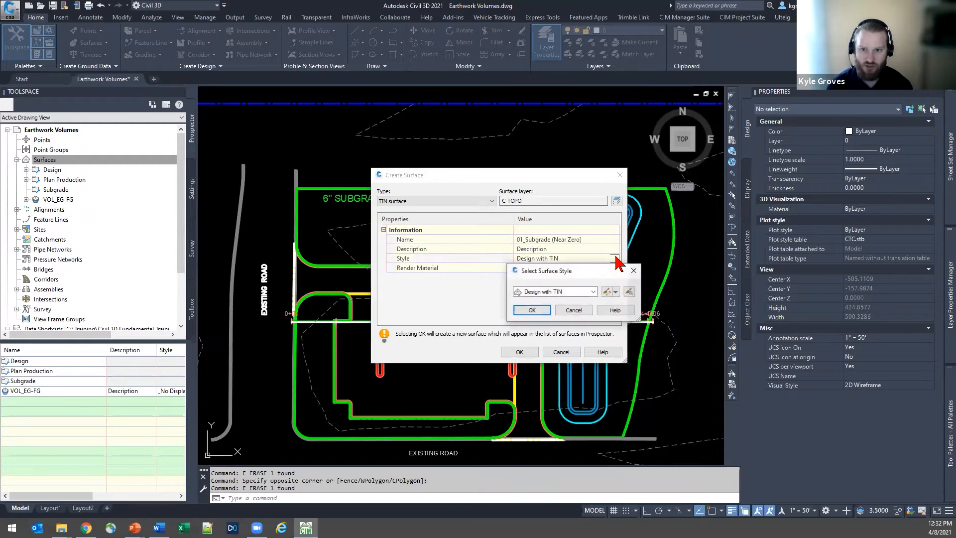
{"action": "left_click", "coordinate": [582, 293]}
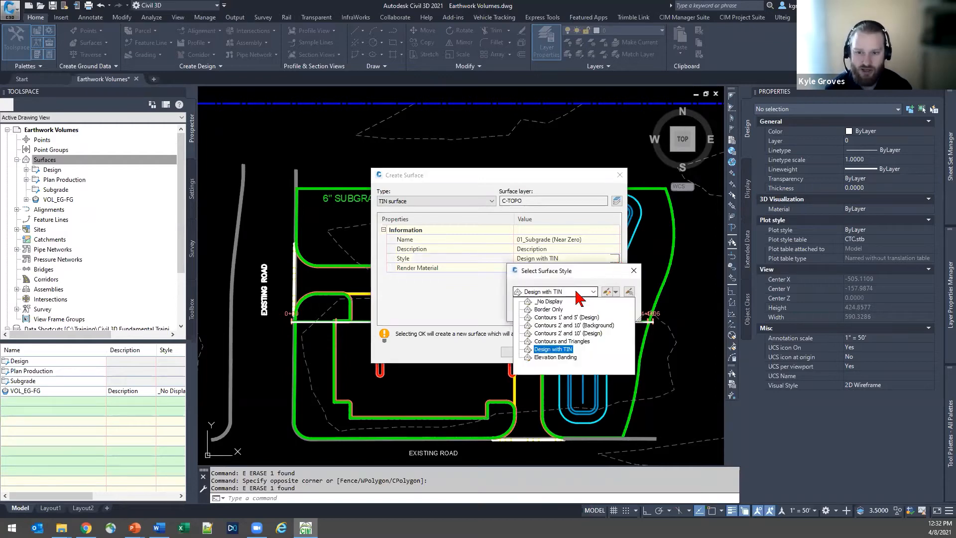
{"action": "left_click", "coordinate": [579, 293]}
{"action": "left_click", "coordinate": [533, 307]}
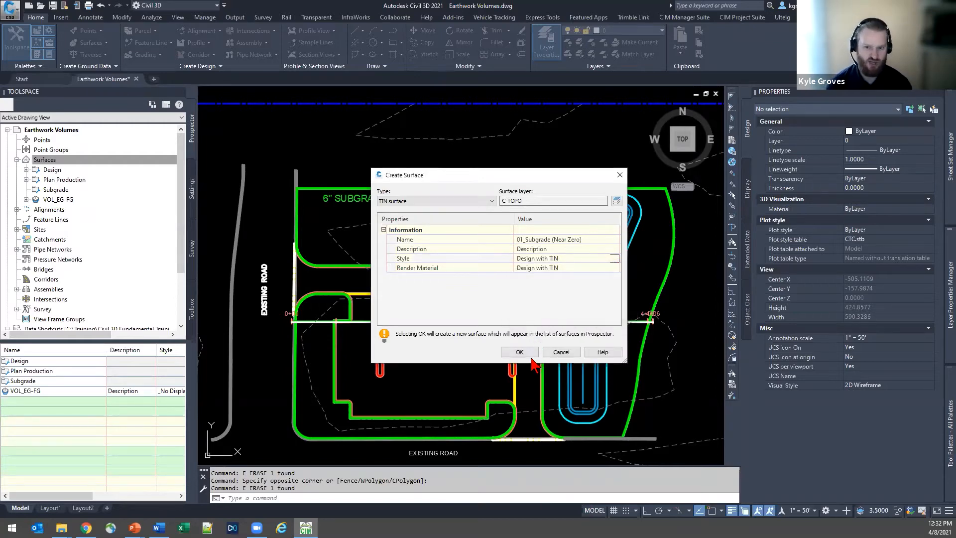
{"action": "left_click", "coordinate": [531, 353]}
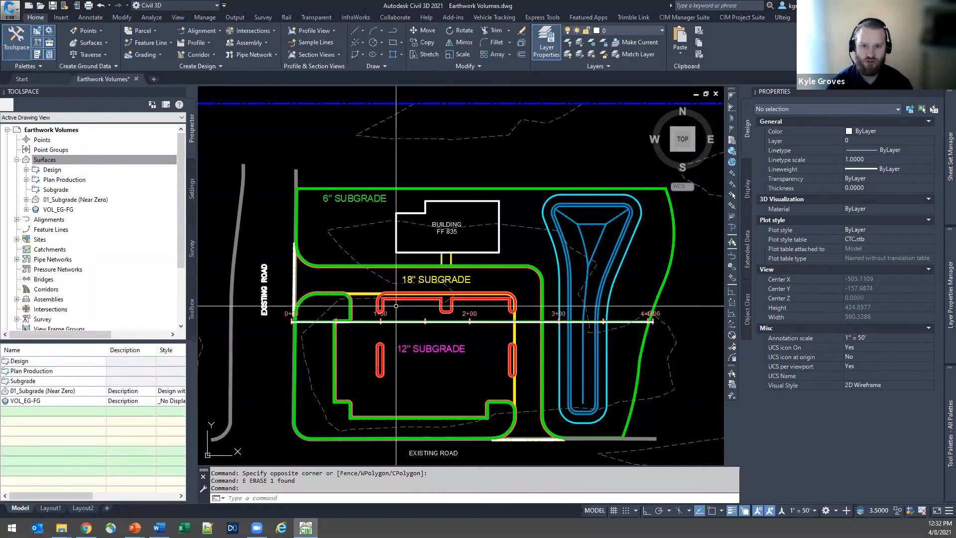
Expand the new surface's Definition and select the 6-inch, 12-inch and 18-inch subgrade boundary polylines.
{"action": "left_click", "coordinate": [26, 200]}
{"action": "left_click", "coordinate": [36, 229]}
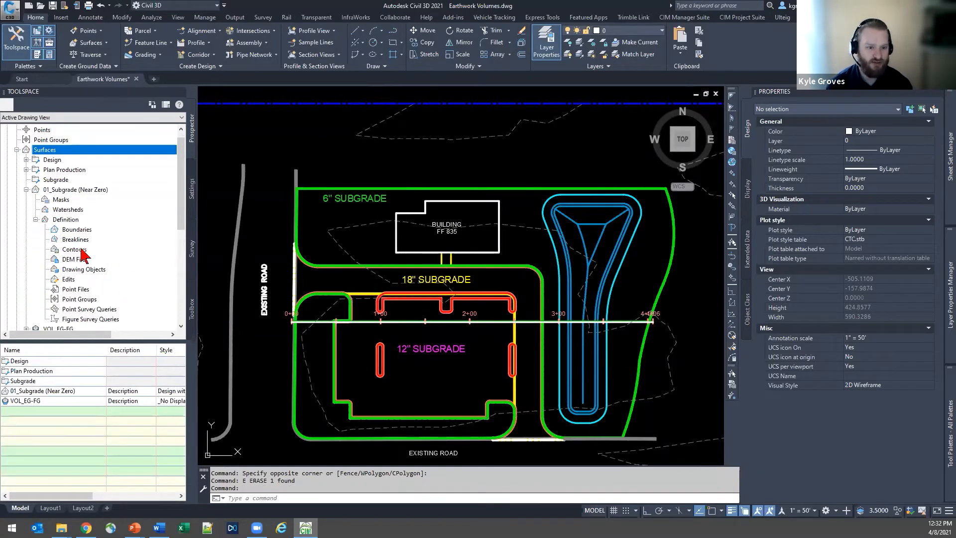
{"action": "left_click", "coordinate": [414, 189]}
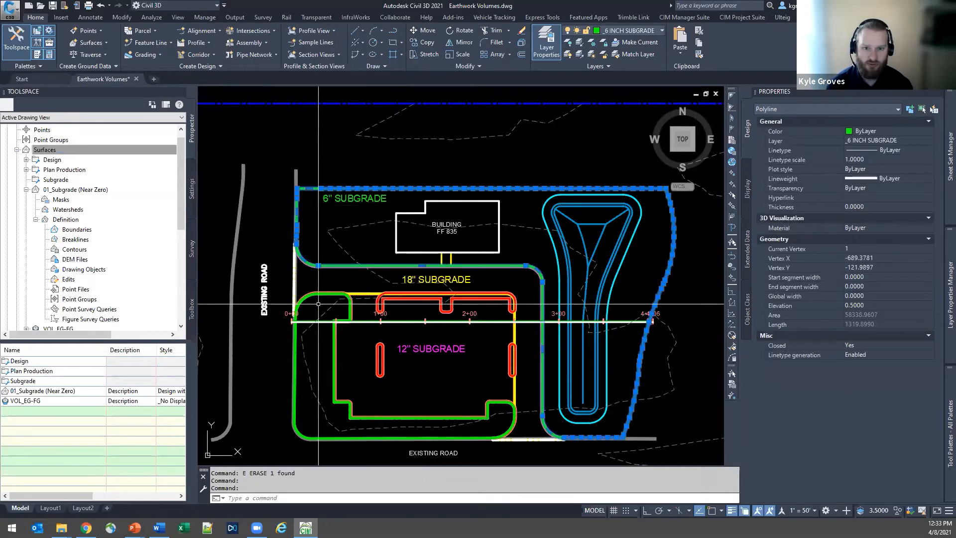
{"action": "scroll", "coordinate": [318, 303], "scroll_direction": "up", "scroll_amount": 10}
{"action": "left_click", "coordinate": [304, 295]}
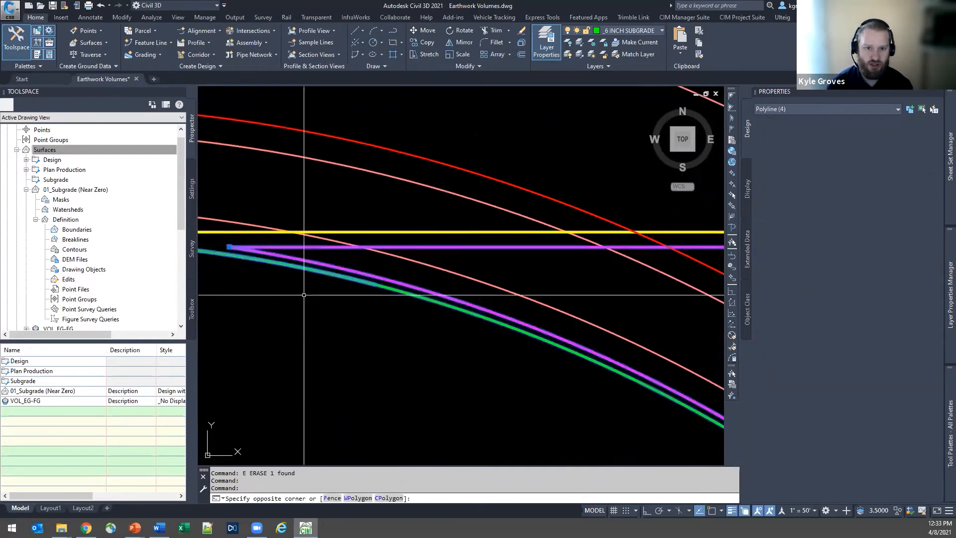
{"action": "left_click", "coordinate": [356, 234]}
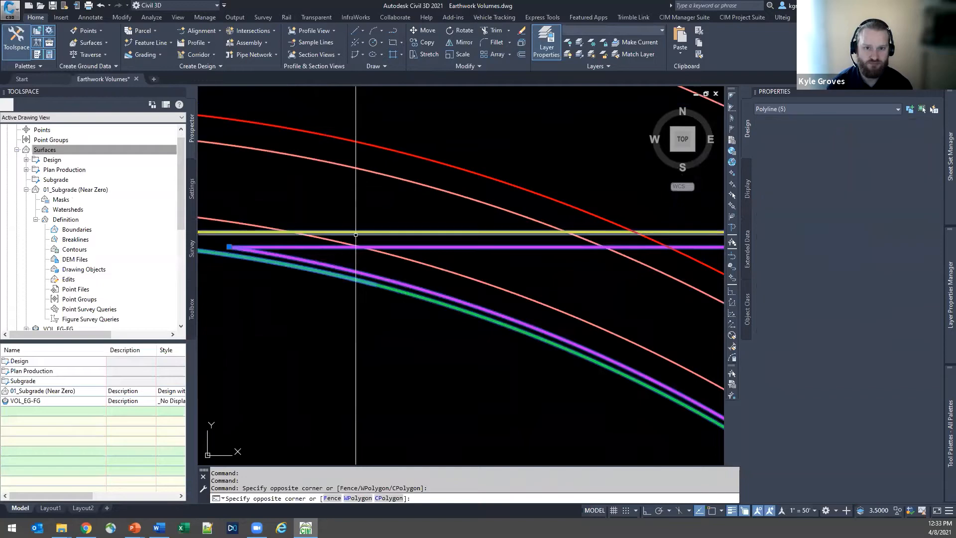
{"action": "scroll", "coordinate": [356, 234], "scroll_direction": "down", "scroll_amount": 10}
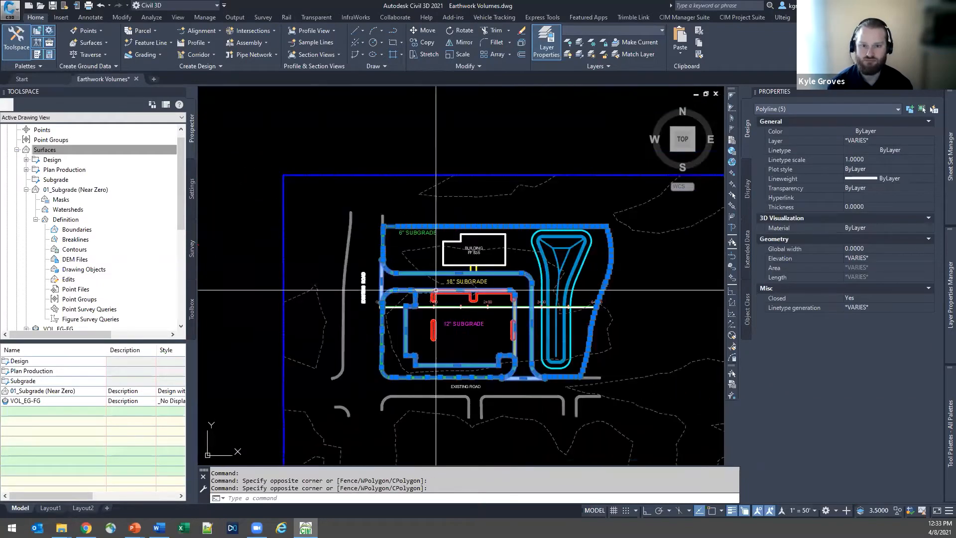
Remove the extra polyline from the selection, keeping only the four closed subgrade boundary polylines.
{"action": "scroll", "coordinate": [359, 188], "scroll_direction": "up", "scroll_amount": 10}
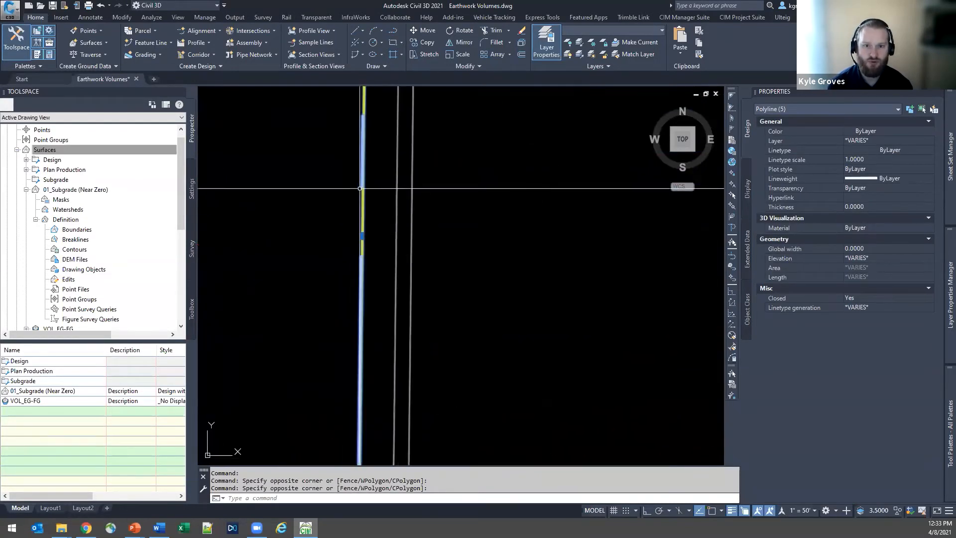
{"action": "left_click", "coordinate": [358, 184]}
{"action": "left_click", "coordinate": [350, 184]}
{"action": "scroll", "coordinate": [350, 184], "scroll_direction": "up", "scroll_amount": 5}
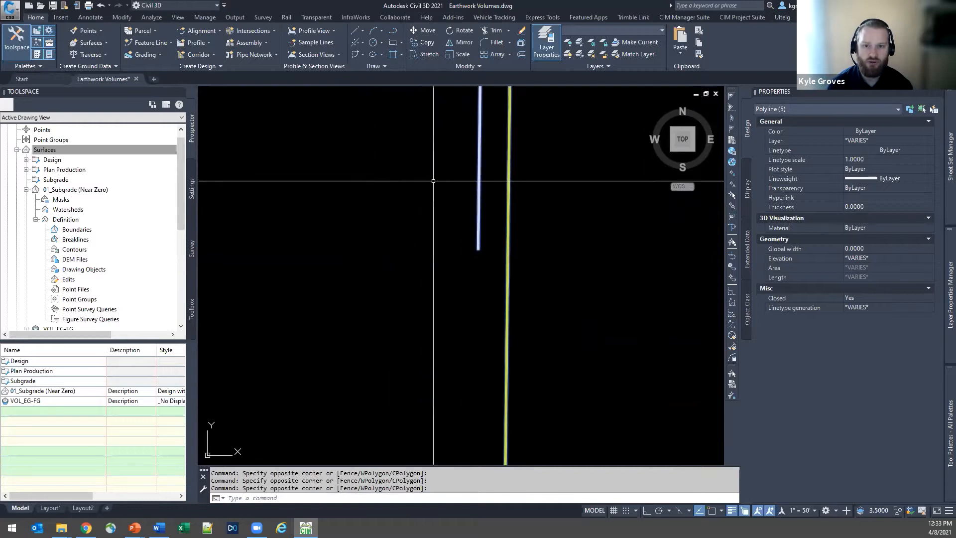
{"action": "left_click", "coordinate": [479, 243], "text": "shift"}
{"action": "scroll", "coordinate": [434, 269], "scroll_direction": "down", "scroll_amount": 10}
{"action": "scroll", "coordinate": [435, 269], "scroll_direction": "down", "scroll_amount": 3}
{"action": "middle_click_drag", "start_coordinate": [434, 269], "coordinate": [349, 246]}
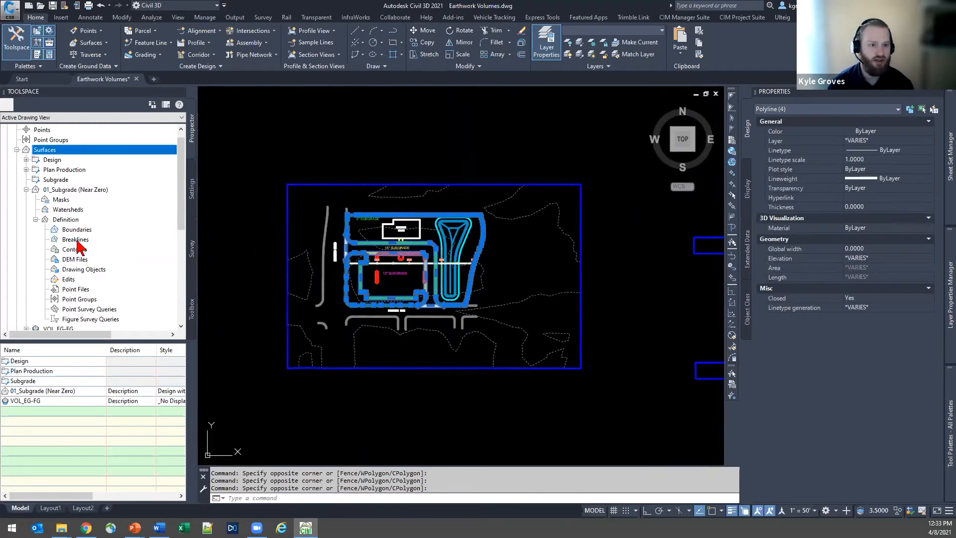
Begin adding contour data described as Subgrade Depth, with a supplementing distance of 25 ft and a mid-ordinate distance of 0.5 ft.
{"action": "right_click", "coordinate": [75, 250]}
{"action": "left_click", "coordinate": [117, 257]}
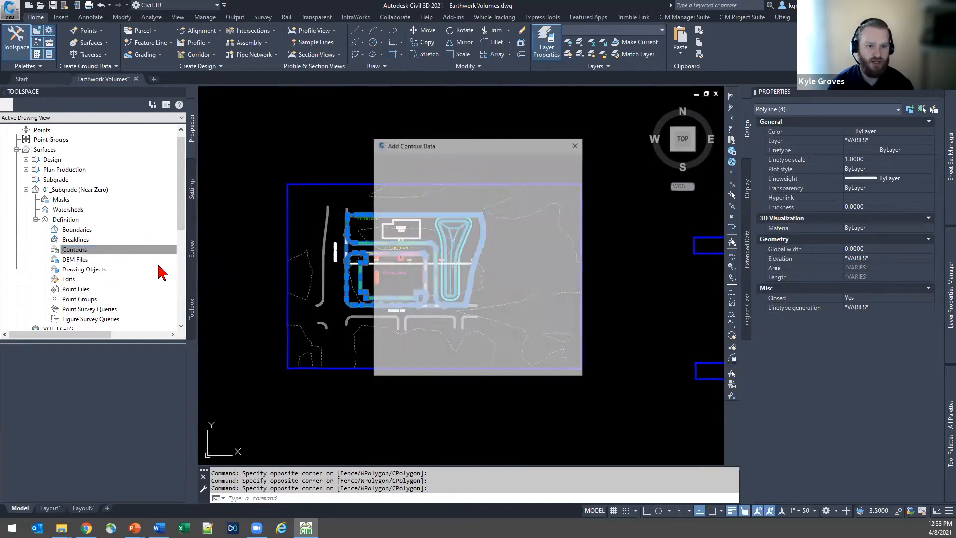
{"action": "type", "text": "Subgrade Depth"}
{"action": "left_click", "coordinate": [415, 243]}
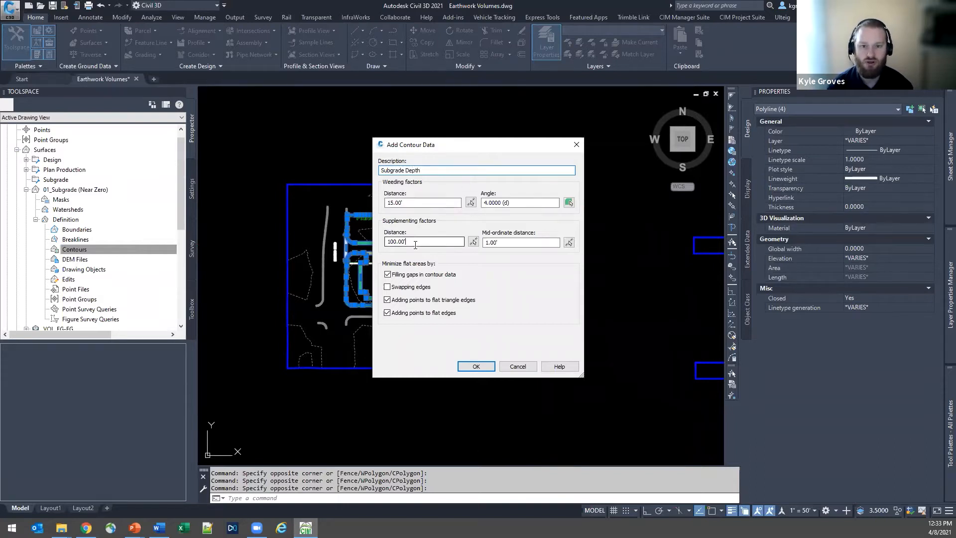
{"action": "type", "text": "25"}
{"action": "key", "text": "Tab"}
{"action": "key", "text": "Tab"}
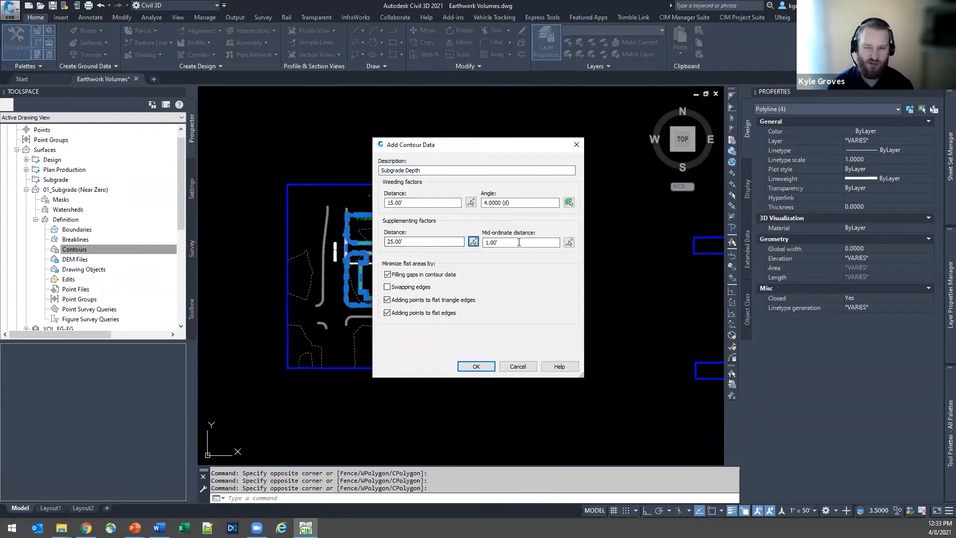
{"action": "type", "text": "0.5"}
{"action": "key", "text": "Tab"}
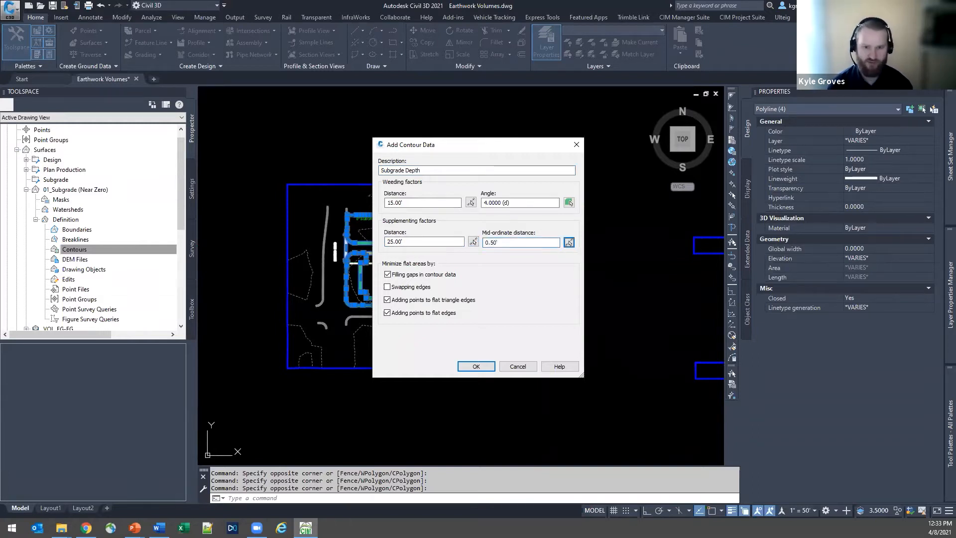
Turn off all four options for minimizing flat areas and add the selected polylines to the surface as contours.
{"action": "left_click", "coordinate": [389, 286]}
{"action": "left_click", "coordinate": [411, 313]}
{"action": "left_click", "coordinate": [411, 301]}
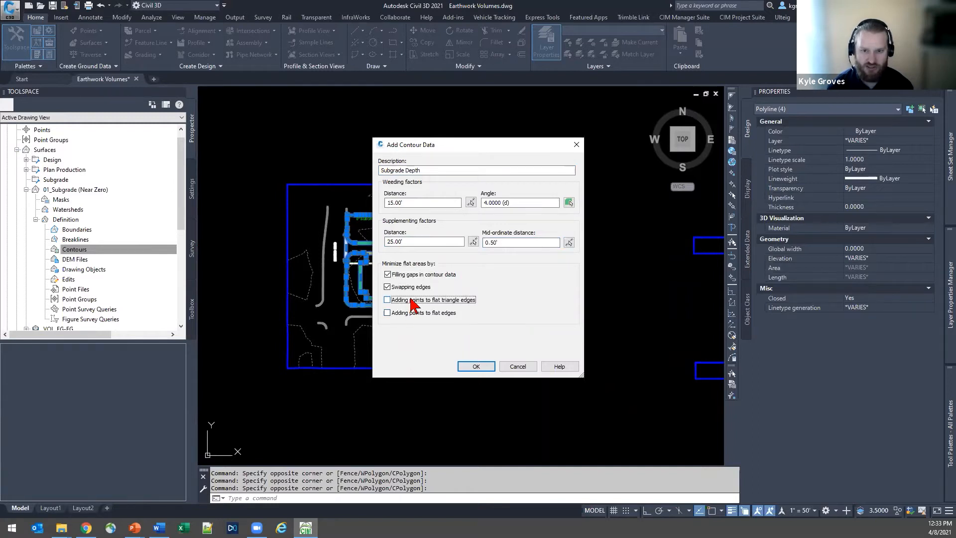
{"action": "left_click", "coordinate": [406, 287]}
{"action": "left_click", "coordinate": [406, 275]}
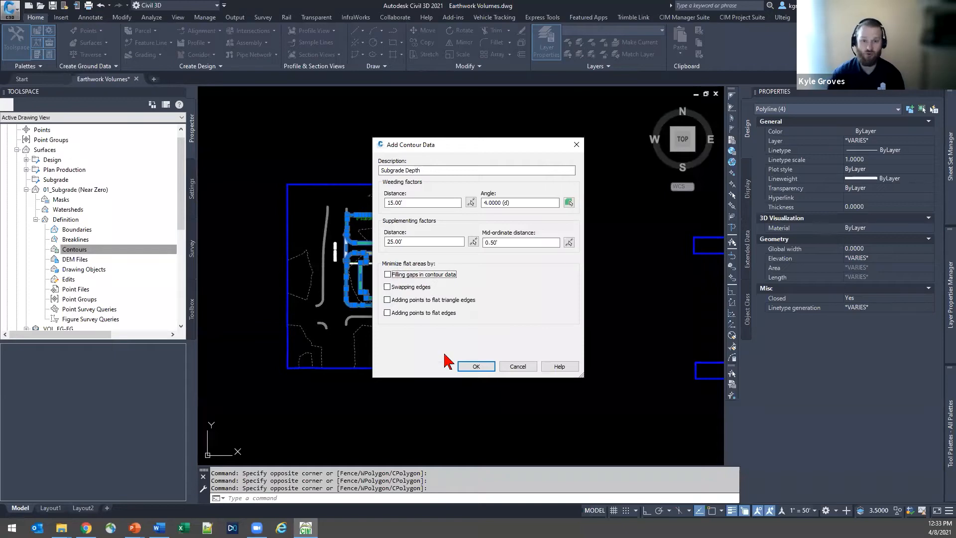
{"action": "left_click", "coordinate": [477, 367]}
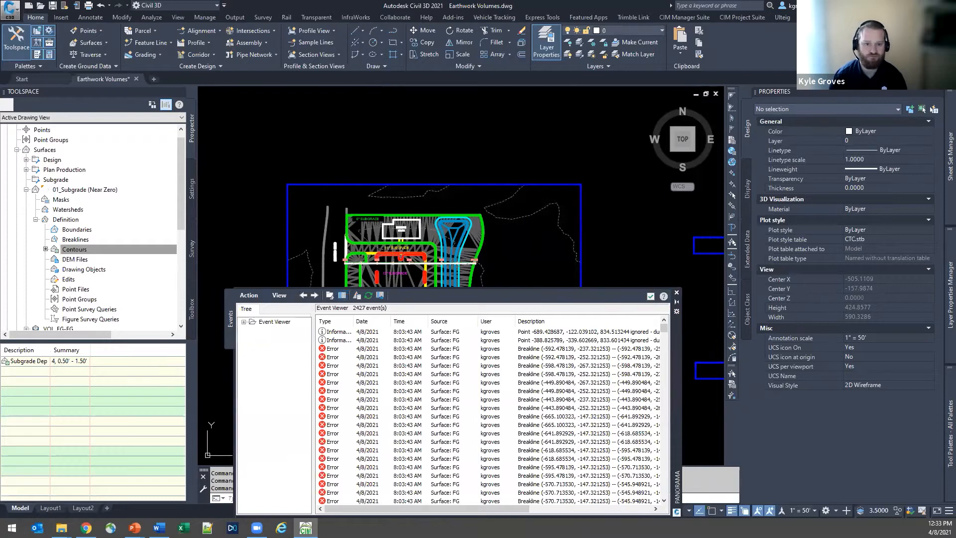
Clear all events in the Event Viewer and close it.
{"action": "left_click", "coordinate": [249, 296]}
{"action": "left_click", "coordinate": [271, 329]}
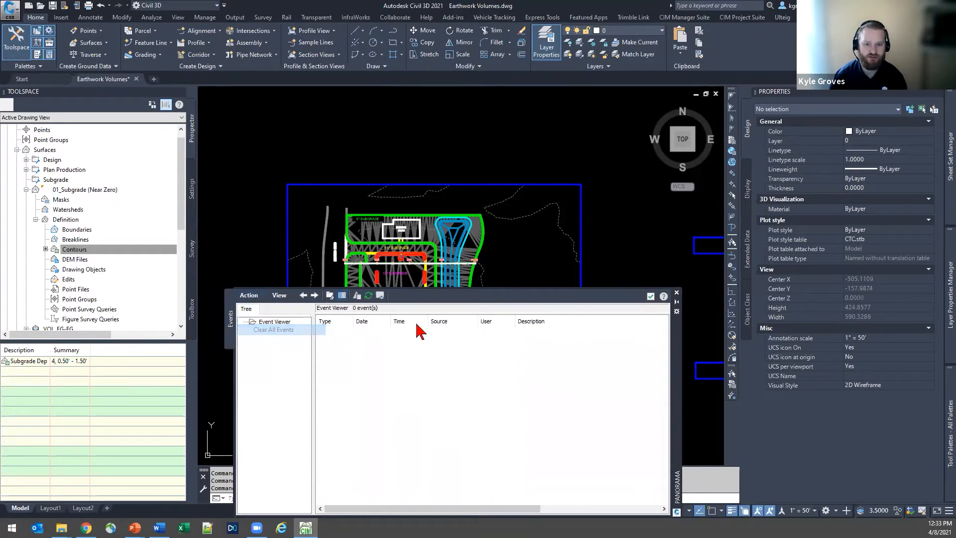
{"action": "left_click", "coordinate": [650, 297]}
Inspect the 01_Subgrade (Near Zero) surface's triangulation around the subgrade boundaries, clear the selection and return to the Surfaces collection.
{"action": "scroll", "coordinate": [391, 239], "scroll_direction": "up", "scroll_amount": 5}
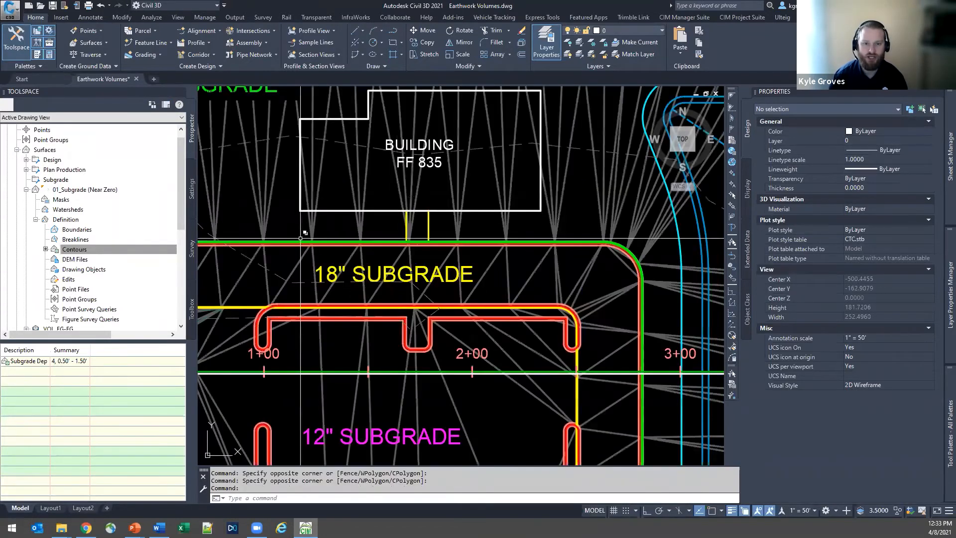
{"action": "left_click", "coordinate": [434, 272]}
{"action": "left_click", "coordinate": [391, 255]}
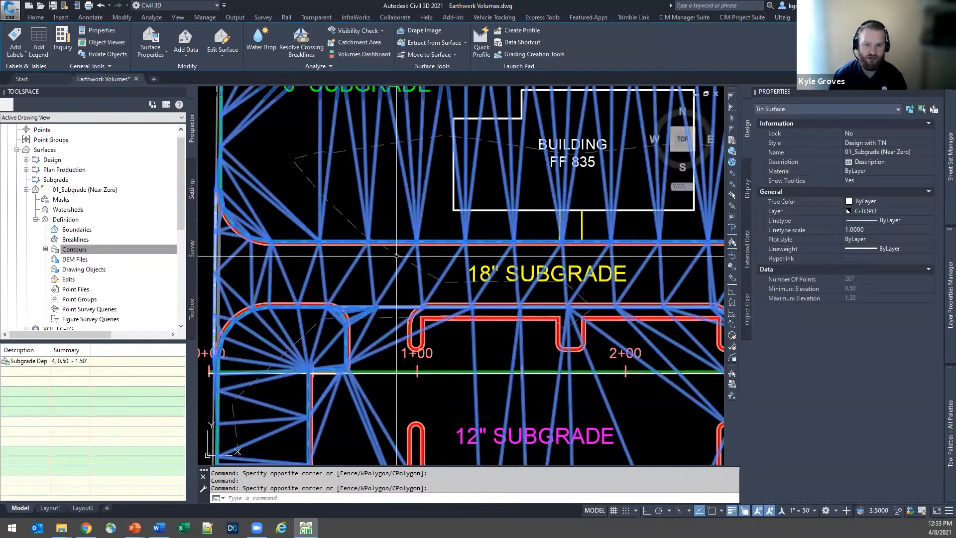
{"action": "scroll", "coordinate": [446, 269], "scroll_direction": "down", "scroll_amount": 5}
{"action": "key", "text": "Escape"}
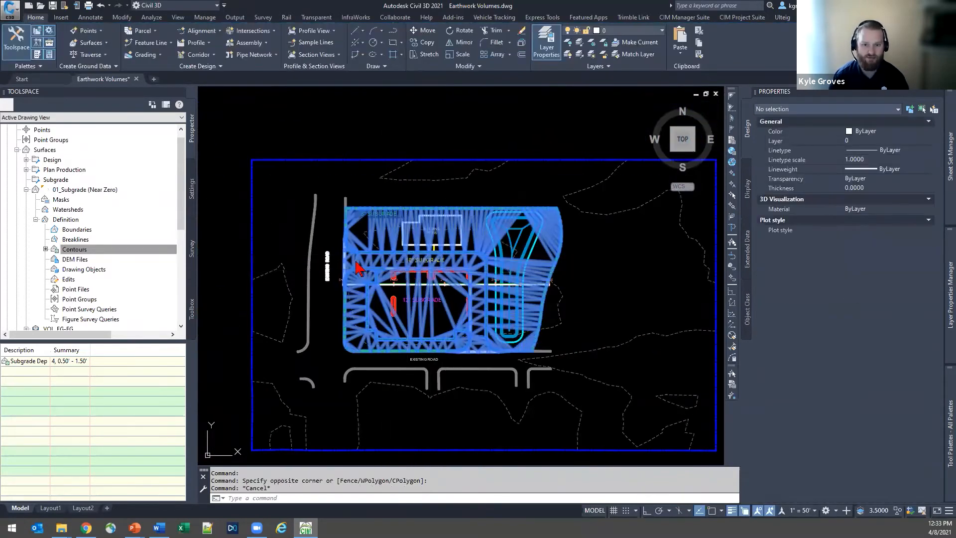
{"action": "left_click", "coordinate": [45, 150]}
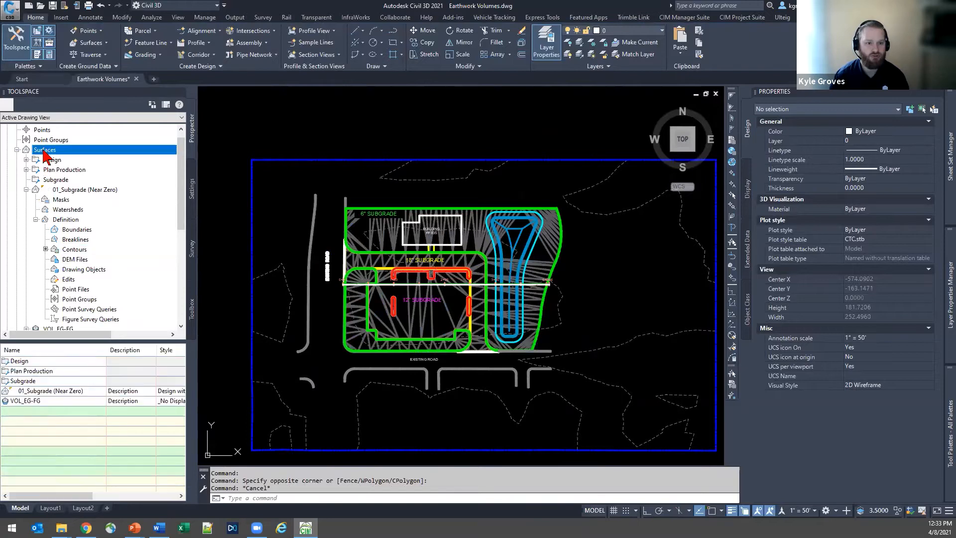
Display the FG surface in Plan Production with the Contours 1' and 5' (Design) style.
{"action": "left_click", "coordinate": [27, 169]}
{"action": "left_click", "coordinate": [66, 190]}
{"action": "right_click", "coordinate": [68, 198]}
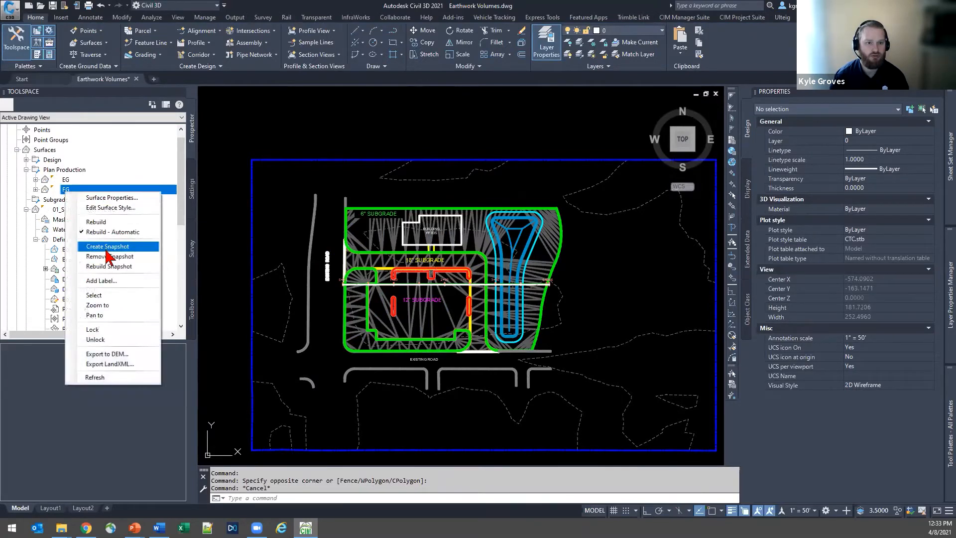
{"action": "left_click", "coordinate": [112, 296]}
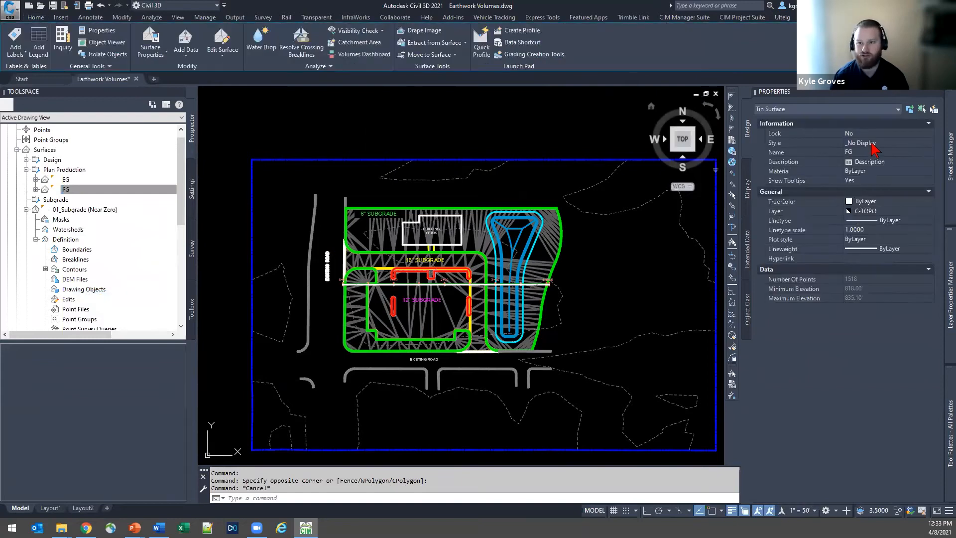
{"action": "left_click", "coordinate": [872, 144]}
{"action": "left_click", "coordinate": [881, 171]}
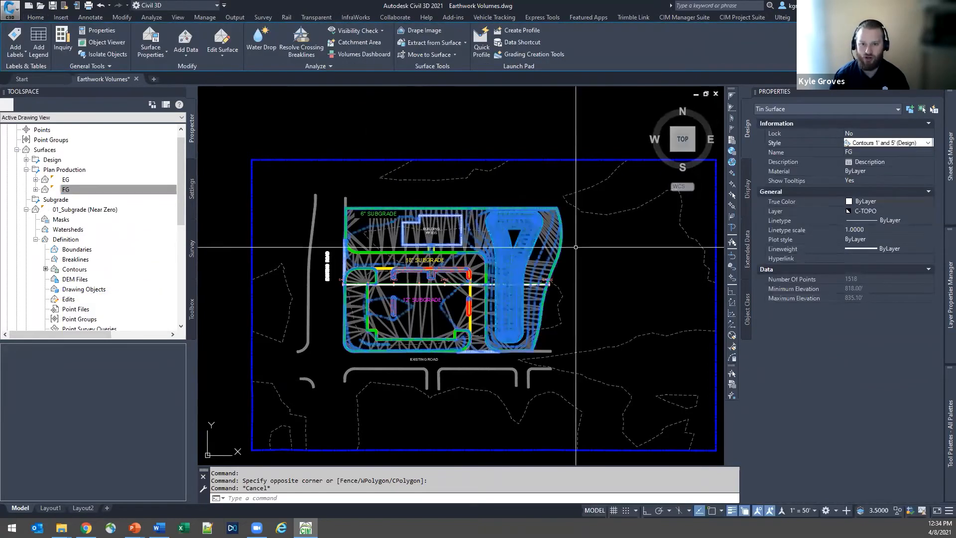
Compare the FG and 01_Subgrade (Near Zero) surfaces in 3D in the Object Viewer, then return to the plan around the road entrance.
{"action": "scroll", "coordinate": [548, 231], "scroll_direction": "up", "scroll_amount": 6}
{"action": "key", "text": "Escape"}
{"action": "scroll", "coordinate": [546, 227], "scroll_direction": "up", "scroll_amount": 5}
{"action": "left_click", "coordinate": [540, 229]}
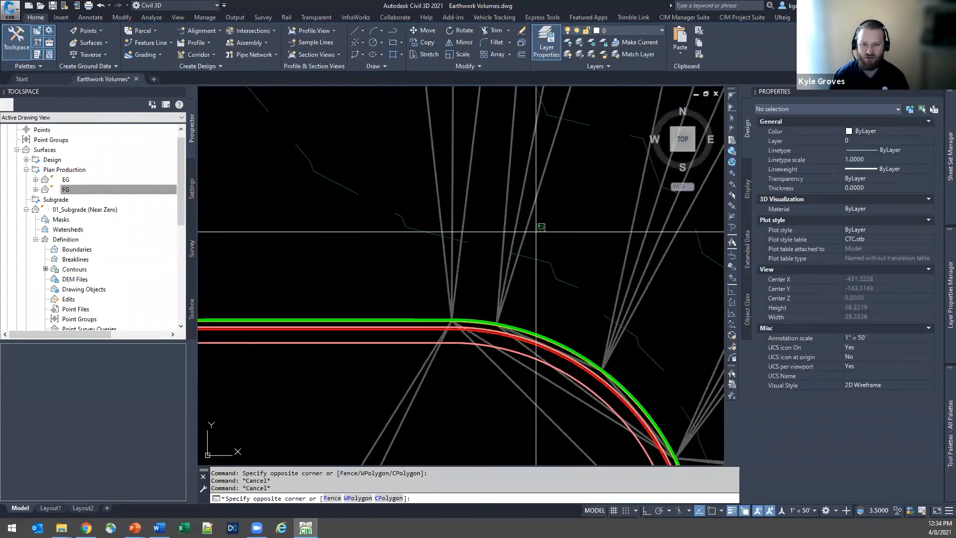
{"action": "left_click", "coordinate": [487, 271]}
{"action": "scroll", "coordinate": [486, 272], "scroll_direction": "down", "scroll_amount": 15}
{"action": "right_click", "coordinate": [593, 294]}
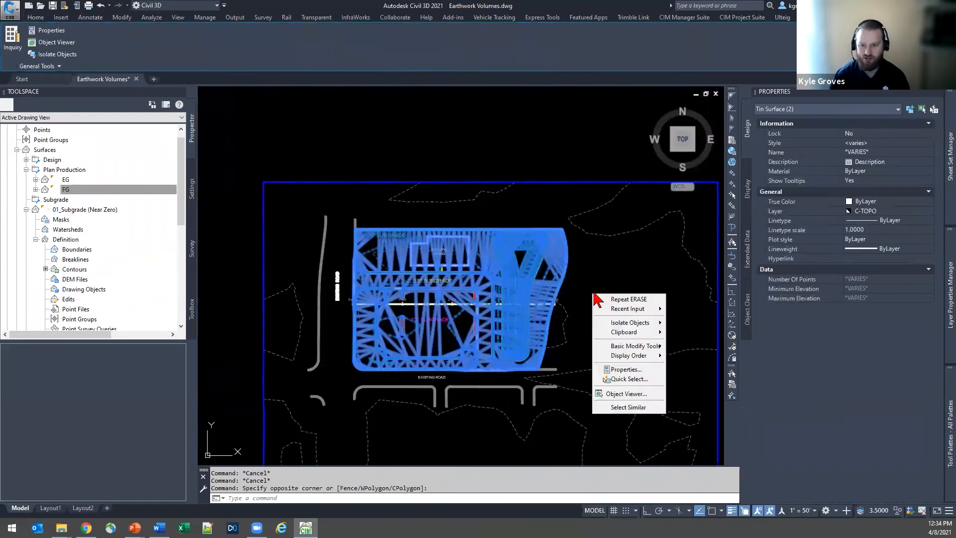
{"action": "left_click", "coordinate": [633, 394]}
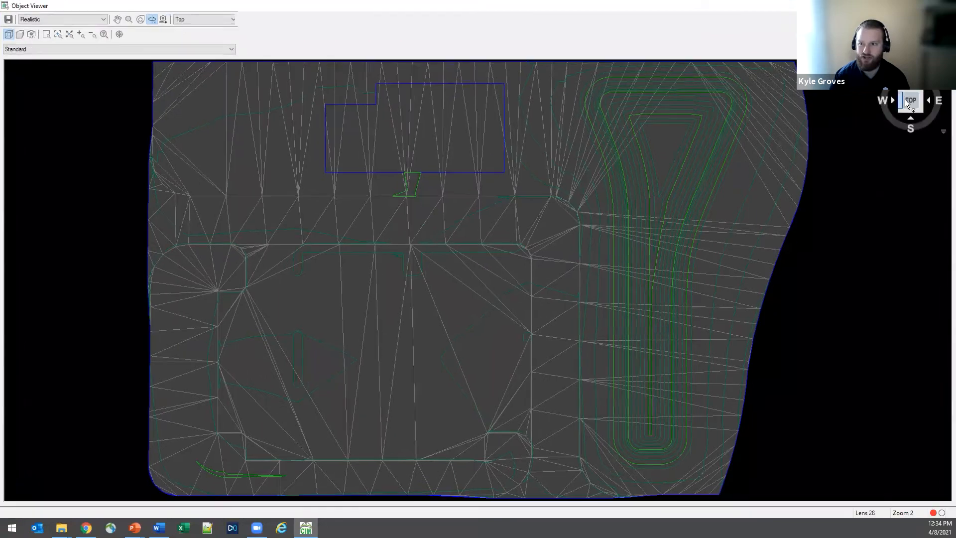
{"action": "left_click", "coordinate": [899, 112]}
{"action": "left_click_drag", "start_coordinate": [493, 343], "coordinate": [502, 301]}
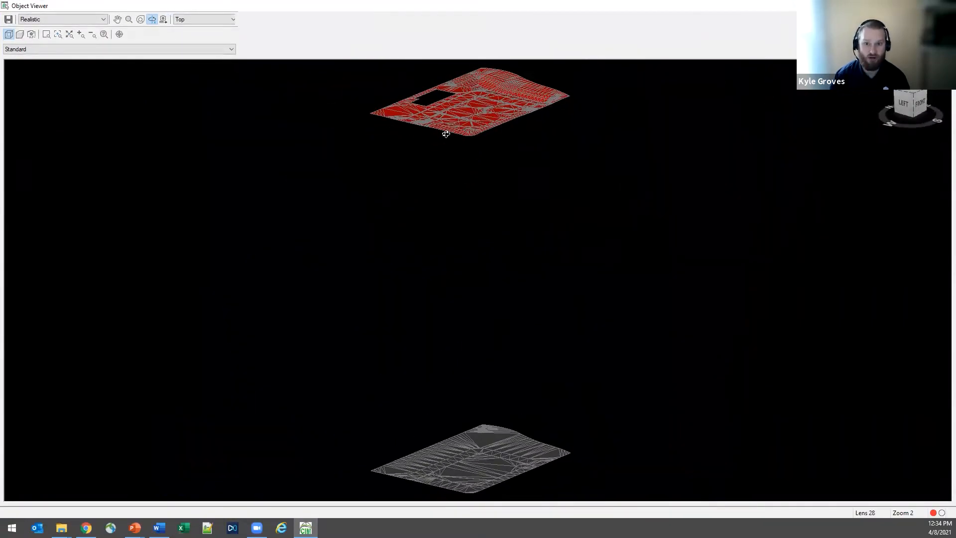
{"action": "key", "text": "Escape"}
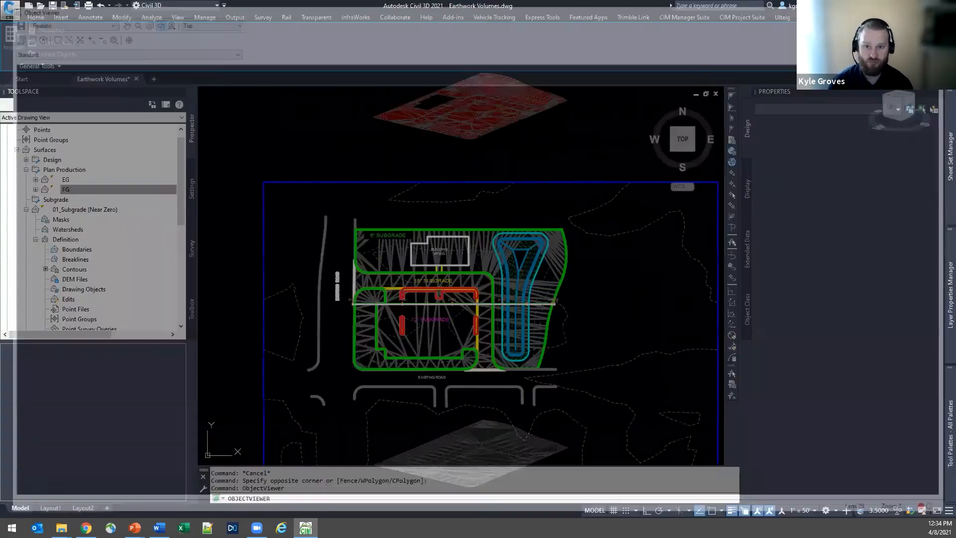
{"action": "scroll", "coordinate": [355, 279], "scroll_direction": "up", "scroll_amount": 6}
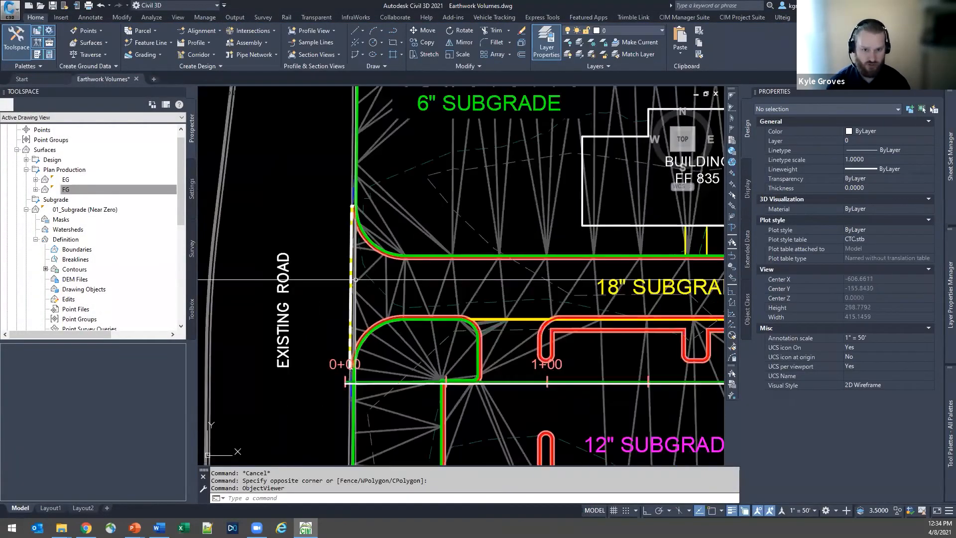
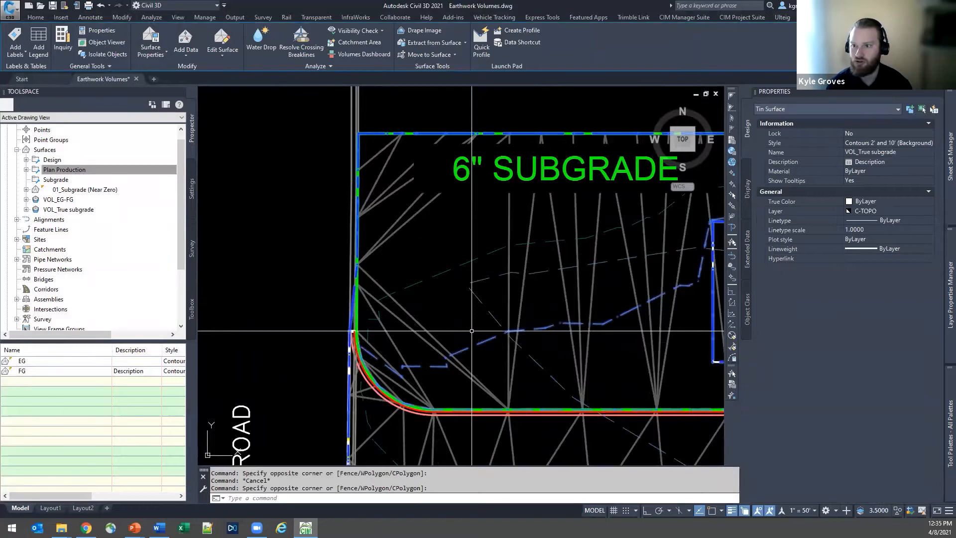
Erase the existing VOL_True subgrade surface and start a new TIN volume surface named VOL_True Subgrade.
{"action": "key", "text": "Return"}
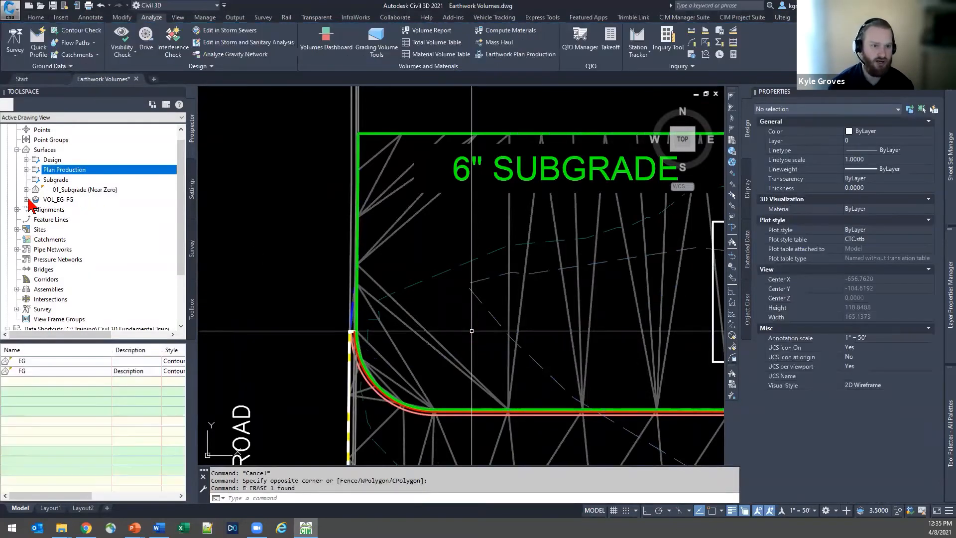
{"action": "right_click", "coordinate": [44, 150]}
{"action": "left_click", "coordinate": [75, 158]}
{"action": "left_click", "coordinate": [446, 201]}
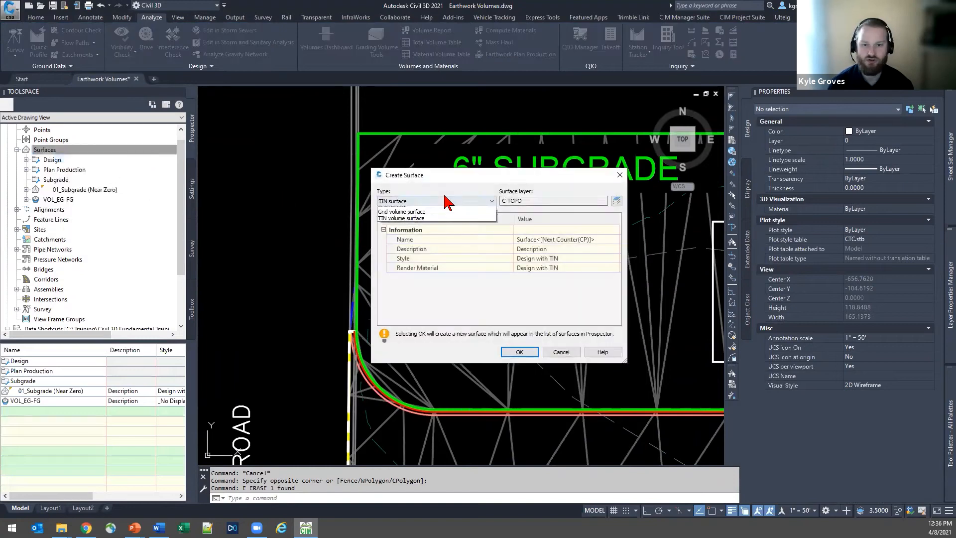
{"action": "left_click", "coordinate": [433, 229]}
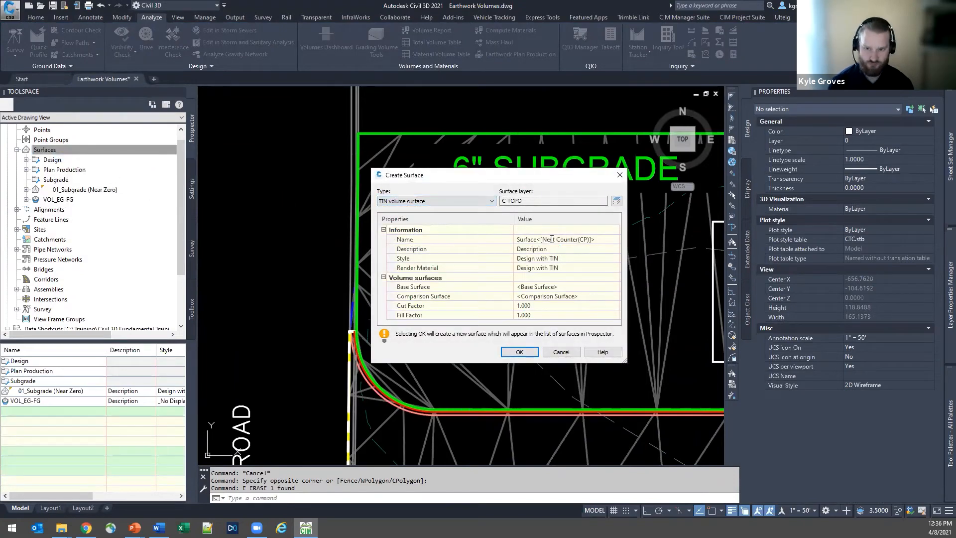
{"action": "left_click", "coordinate": [552, 240]}
{"action": "type", "text": "VOL_True Subgrade"}
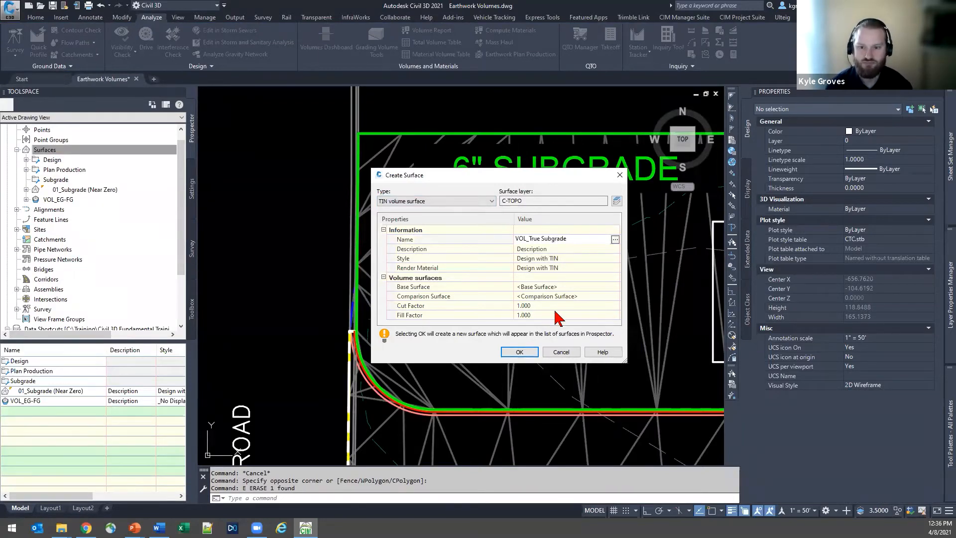
Assign 01_Subgrade (Near Zero) as the base surface and FG as the comparison surface.
{"action": "left_click", "coordinate": [588, 287]}
{"action": "left_click", "coordinate": [616, 287]}
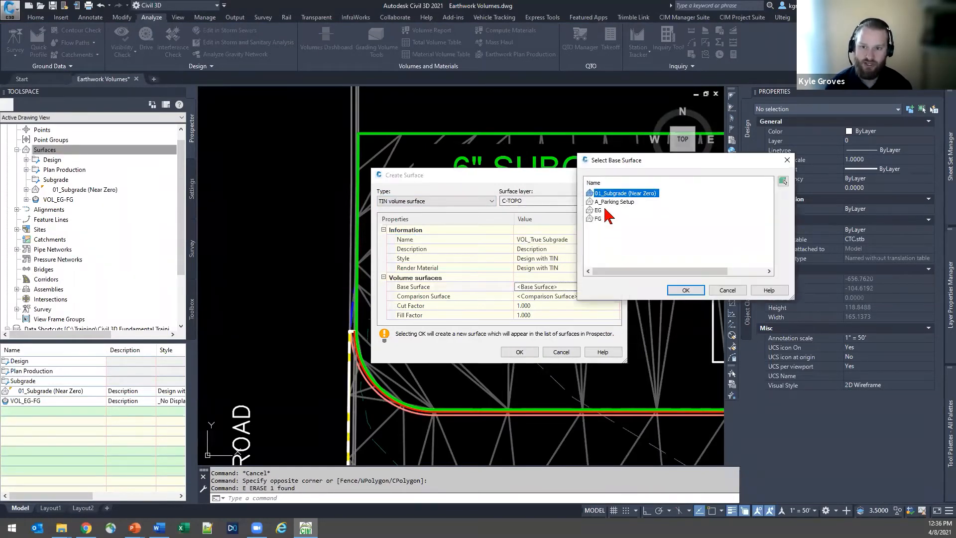
{"action": "left_click", "coordinate": [686, 289]}
{"action": "left_click", "coordinate": [598, 296]}
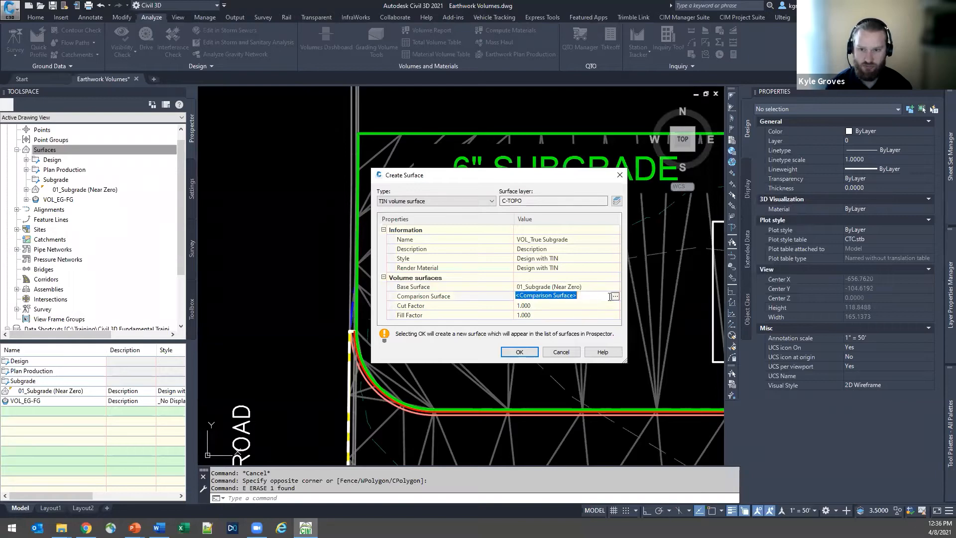
{"action": "left_click", "coordinate": [616, 296]}
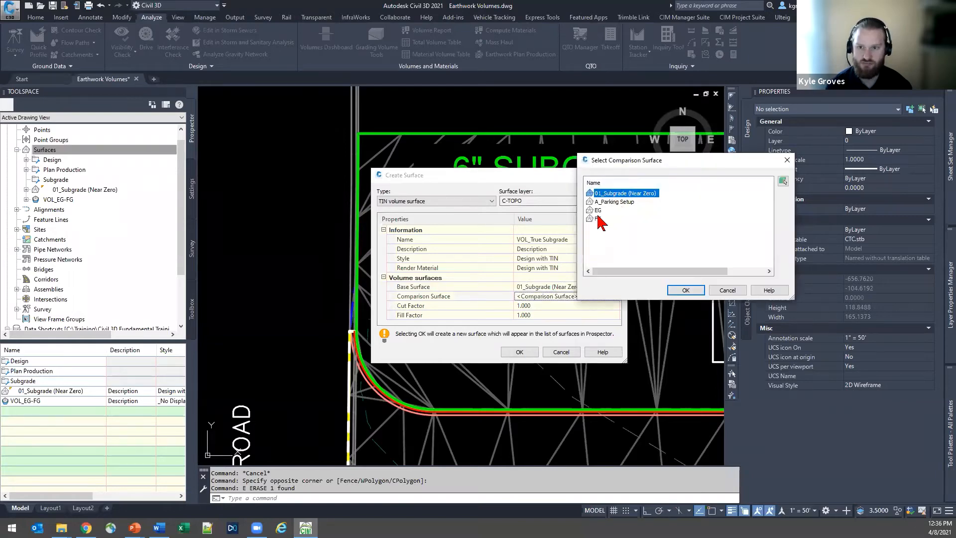
{"action": "left_click", "coordinate": [685, 290]}
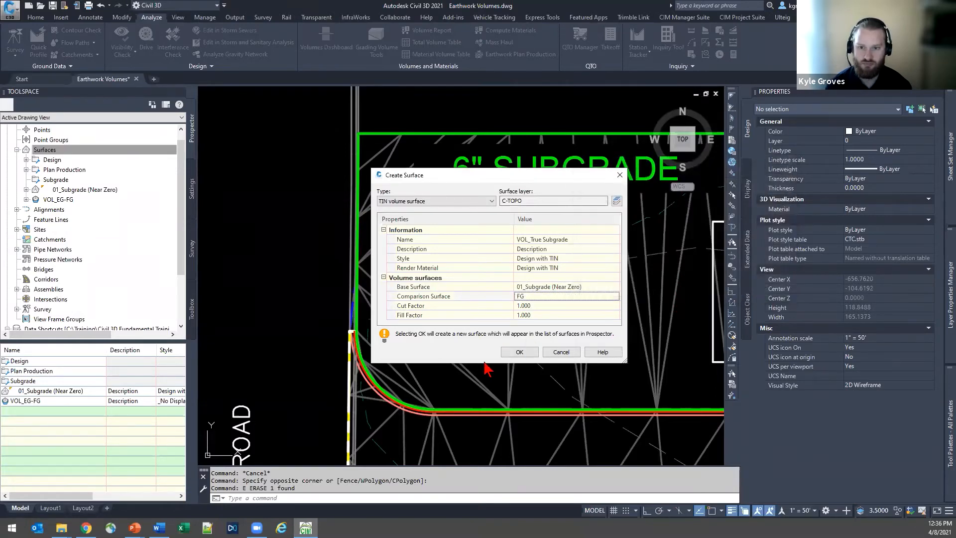
Give the volume surface the Contours 2' and 10' (Background) style and create it.
{"action": "left_click", "coordinate": [543, 259]}
{"action": "left_click", "coordinate": [616, 258]}
{"action": "left_click", "coordinate": [560, 293]}
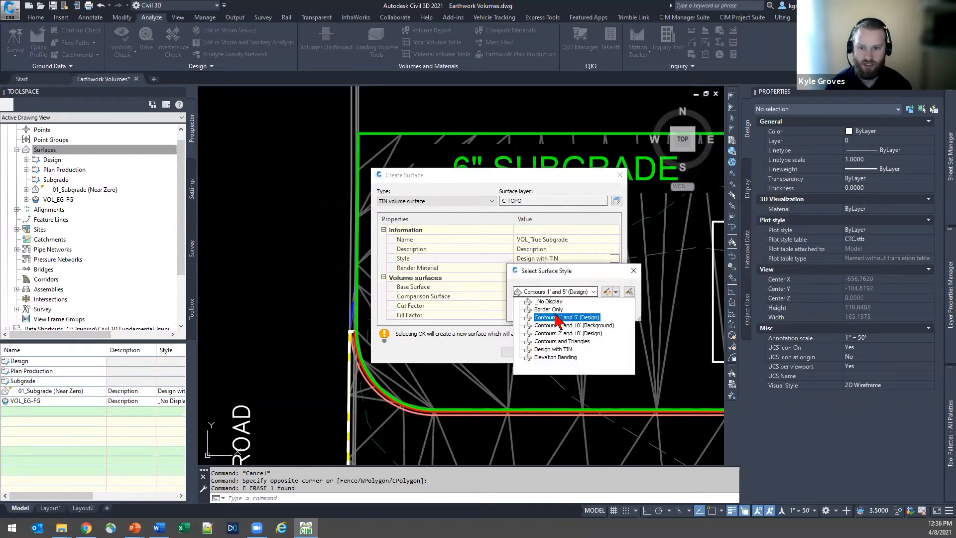
{"action": "left_click", "coordinate": [560, 326]}
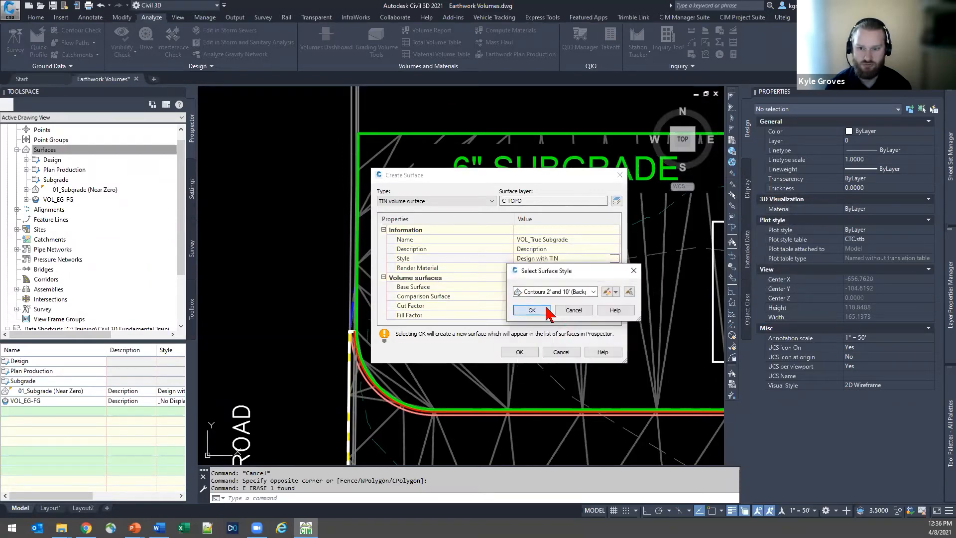
{"action": "left_click", "coordinate": [529, 313]}
{"action": "left_click", "coordinate": [518, 352]}
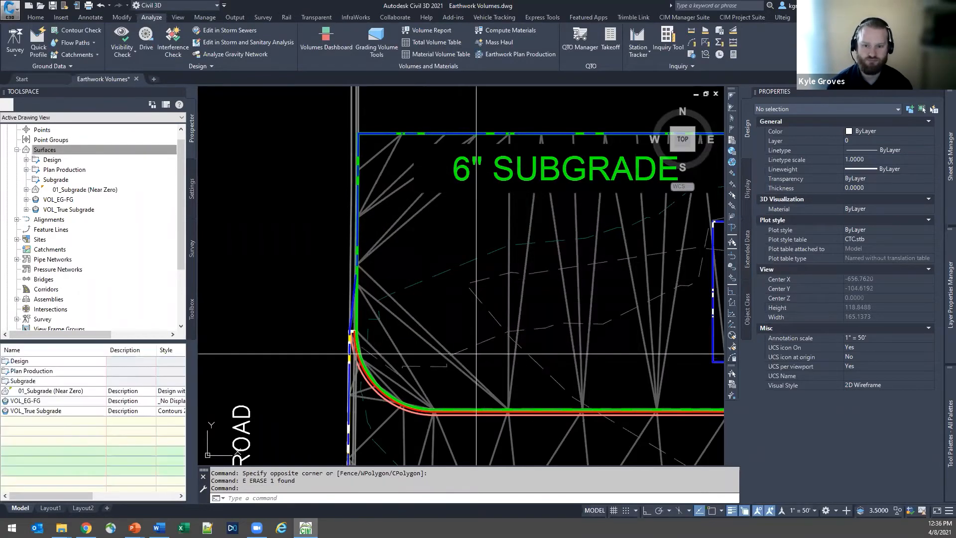
Open the overlapping subgrade, FG and volume surfaces in the Object Viewer and examine how they stack in 3D.
{"action": "left_click", "coordinate": [439, 323]}
{"action": "left_click", "coordinate": [417, 341]}
{"action": "left_click", "coordinate": [436, 263]}
{"action": "left_click", "coordinate": [434, 245]}
{"action": "right_click", "coordinate": [435, 245]}
{"action": "left_click", "coordinate": [480, 347]}
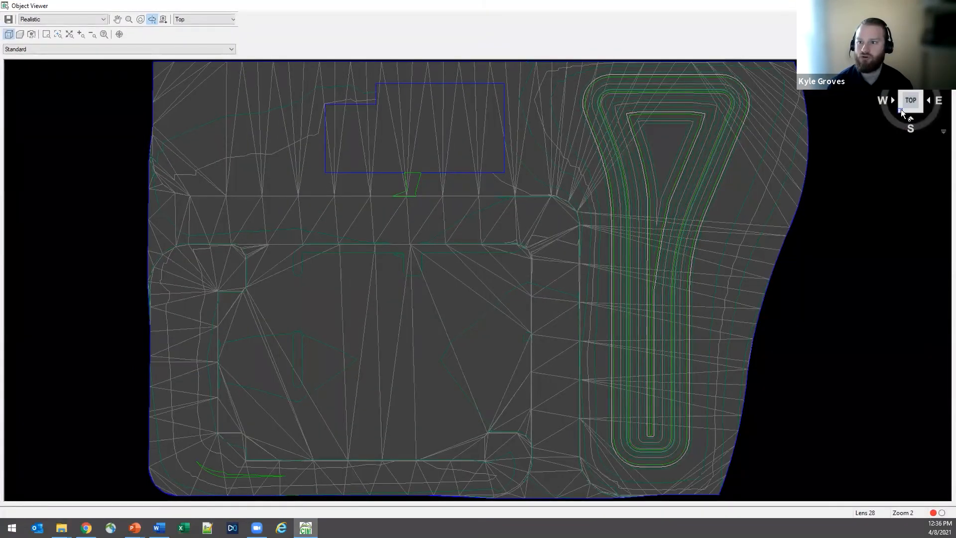
{"action": "left_click", "coordinate": [901, 109]}
{"action": "left_click_drag", "start_coordinate": [484, 395], "coordinate": [456, 274]}
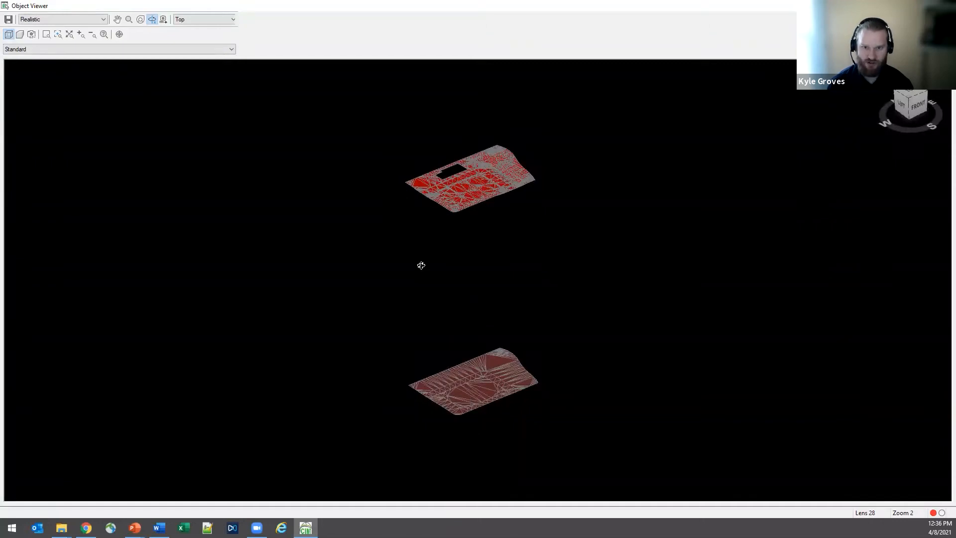
{"action": "scroll", "coordinate": [403, 168], "scroll_direction": "up", "scroll_amount": 4}
{"action": "middle_click_drag", "start_coordinate": [402, 167], "coordinate": [579, 391]}
{"action": "scroll", "coordinate": [578, 269], "scroll_direction": "up", "scroll_amount": 9}
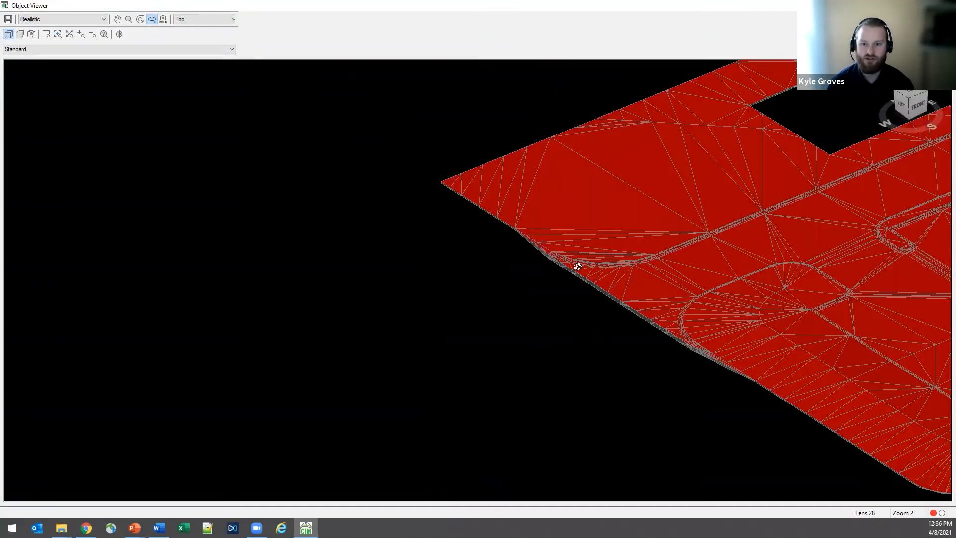
{"action": "middle_click_drag", "start_coordinate": [625, 267], "coordinate": [579, 393]}
{"action": "scroll", "coordinate": [593, 374], "scroll_direction": "down", "scroll_amount": 5}
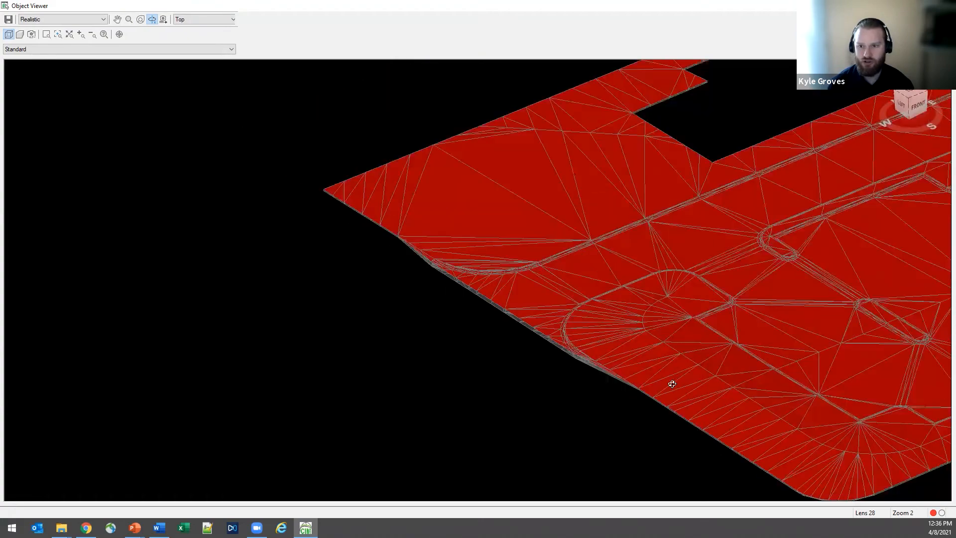
Examine the vertical gap between the upper stacked surfaces along the road-side edge near the entrance curve.
{"action": "left_click", "coordinate": [911, 99]}
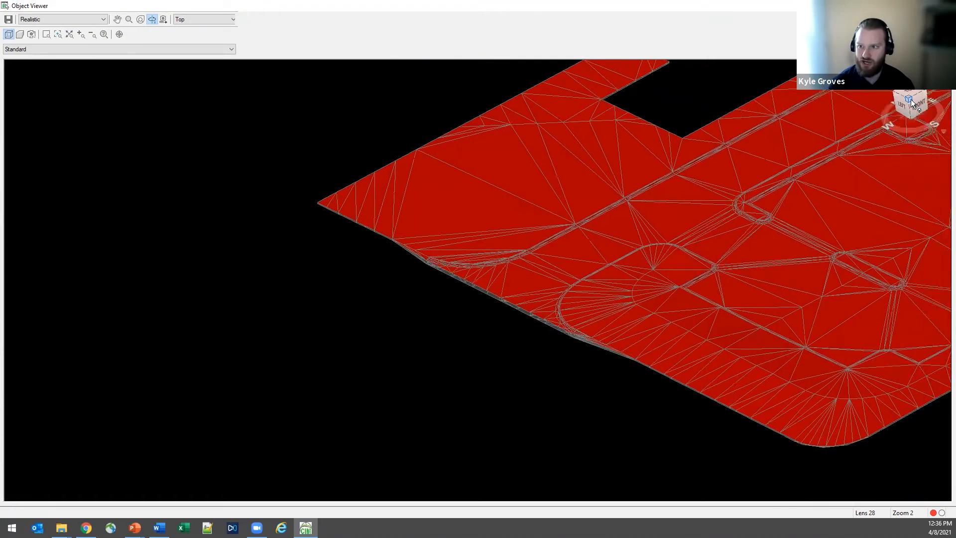
{"action": "scroll", "coordinate": [392, 148], "scroll_direction": "up", "scroll_amount": 6}
{"action": "middle_click_drag", "start_coordinate": [393, 148], "coordinate": [650, 272]}
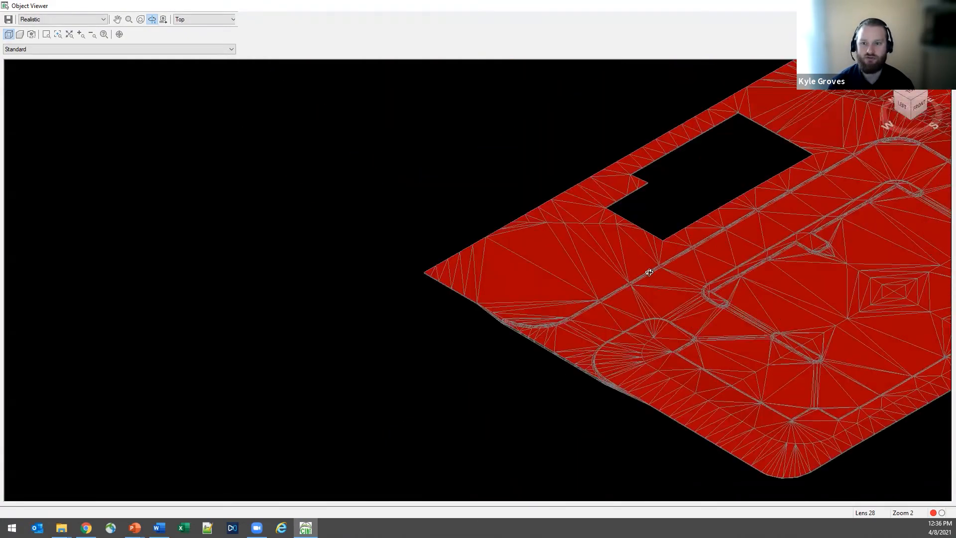
{"action": "scroll", "coordinate": [467, 393], "scroll_direction": "up", "scroll_amount": 5}
{"action": "middle_click_drag", "start_coordinate": [513, 306], "coordinate": [408, 113]}
{"action": "middle_click_drag", "start_coordinate": [462, 241], "coordinate": [324, 164]}
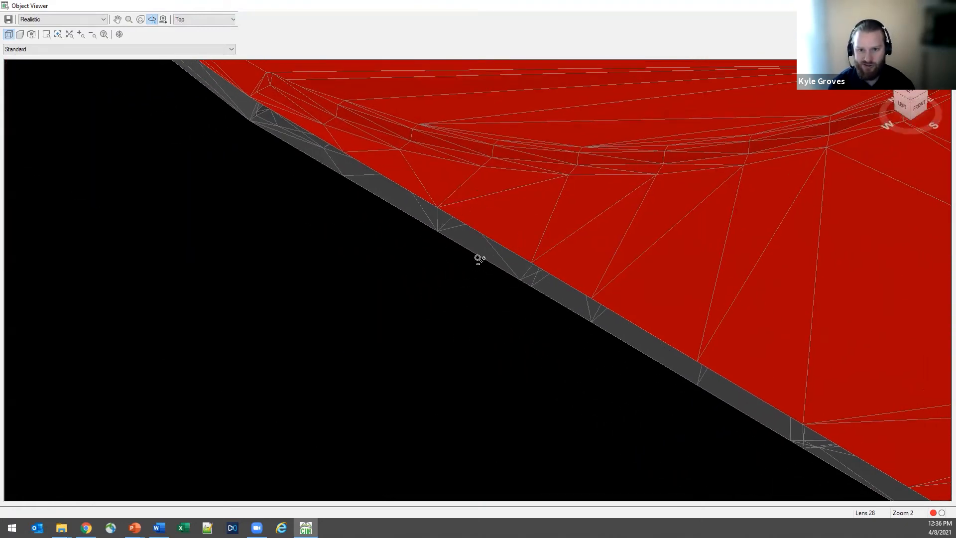
{"action": "left_click", "coordinate": [476, 257]}
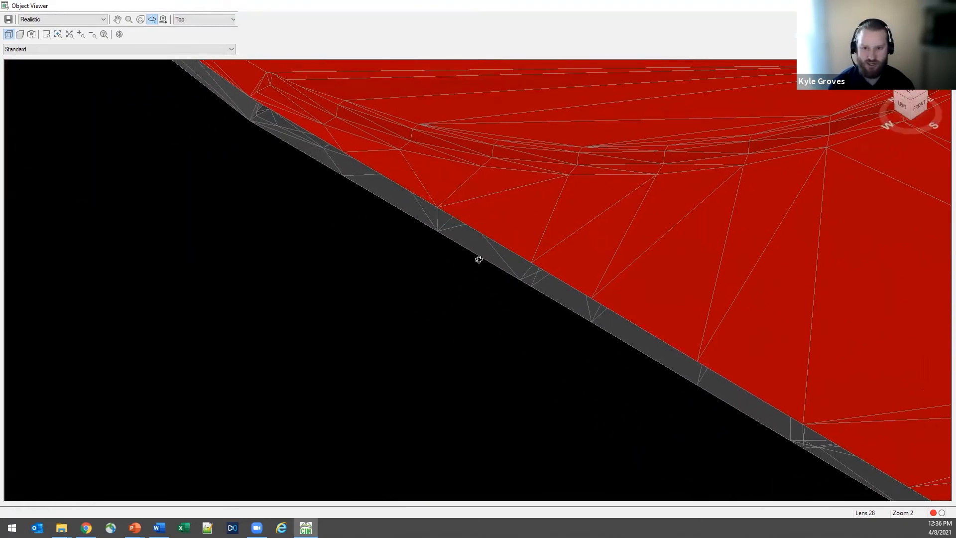
{"action": "middle_click_drag", "start_coordinate": [479, 259], "coordinate": [309, 271]}
{"action": "scroll", "coordinate": [352, 300], "scroll_direction": "down", "scroll_amount": 5}
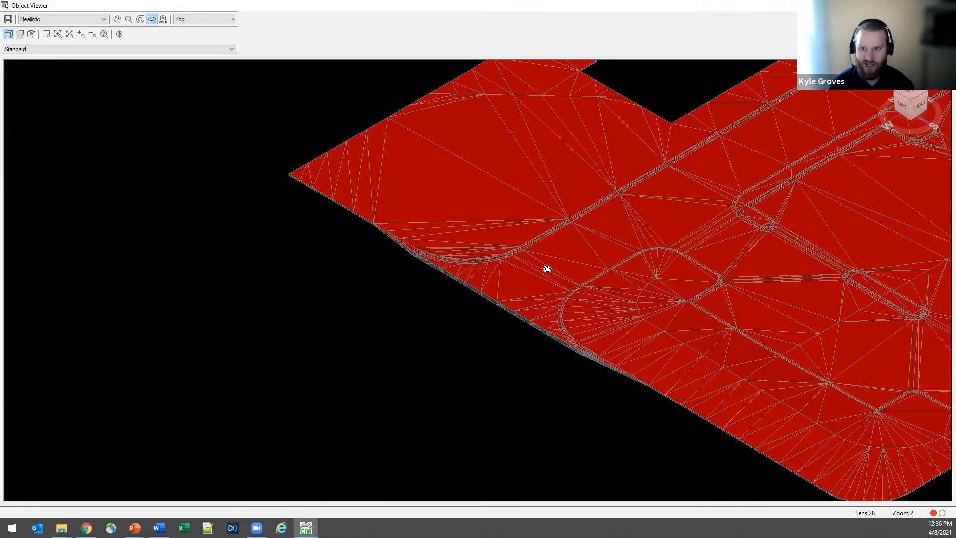
Inspect the vertical gap between the stacked surfaces at the building cutout's corner and close the Object Viewer.
{"action": "middle_click_drag", "start_coordinate": [546, 269], "coordinate": [318, 474]}
{"action": "scroll", "coordinate": [528, 106], "scroll_direction": "up", "scroll_amount": 4}
{"action": "middle_click_drag", "start_coordinate": [517, 87], "coordinate": [347, 433]}
{"action": "middle_click_drag", "start_coordinate": [546, 128], "coordinate": [442, 313]}
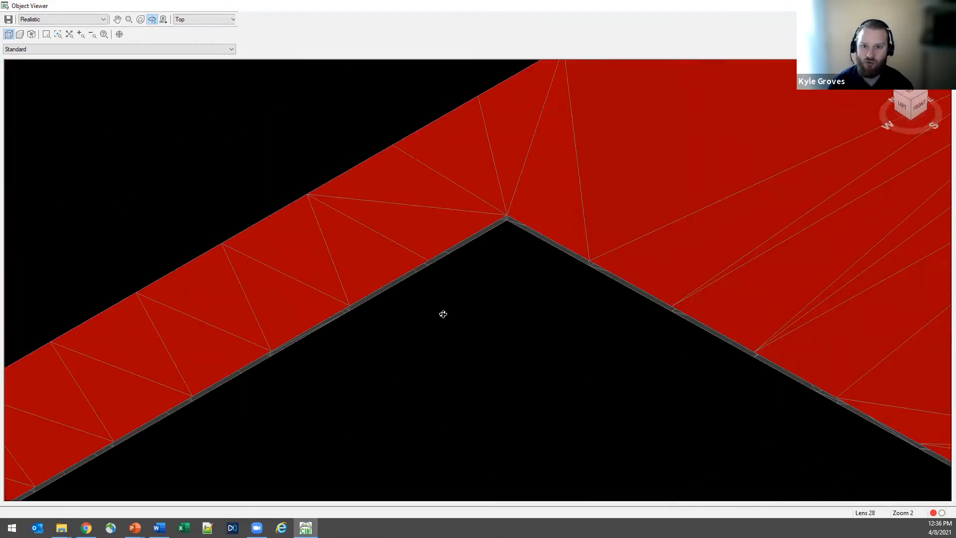
{"action": "scroll", "coordinate": [442, 314], "scroll_direction": "up", "scroll_amount": 4}
{"action": "middle_click_drag", "start_coordinate": [549, 82], "coordinate": [419, 252]}
{"action": "scroll", "coordinate": [415, 264], "scroll_direction": "up", "scroll_amount": 4}
{"action": "middle_click_drag", "start_coordinate": [455, 90], "coordinate": [363, 304]}
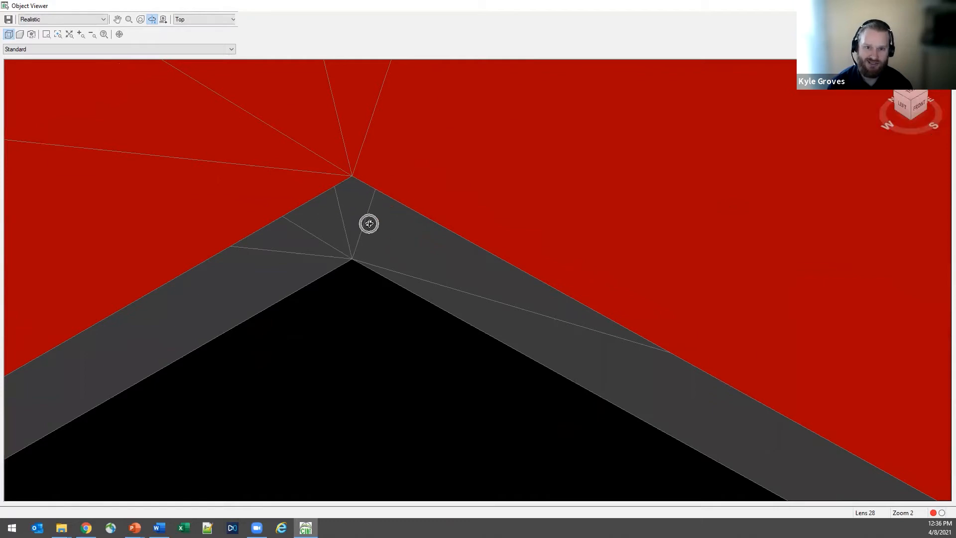
{"action": "scroll", "coordinate": [476, 346], "scroll_direction": "down", "scroll_amount": 6}
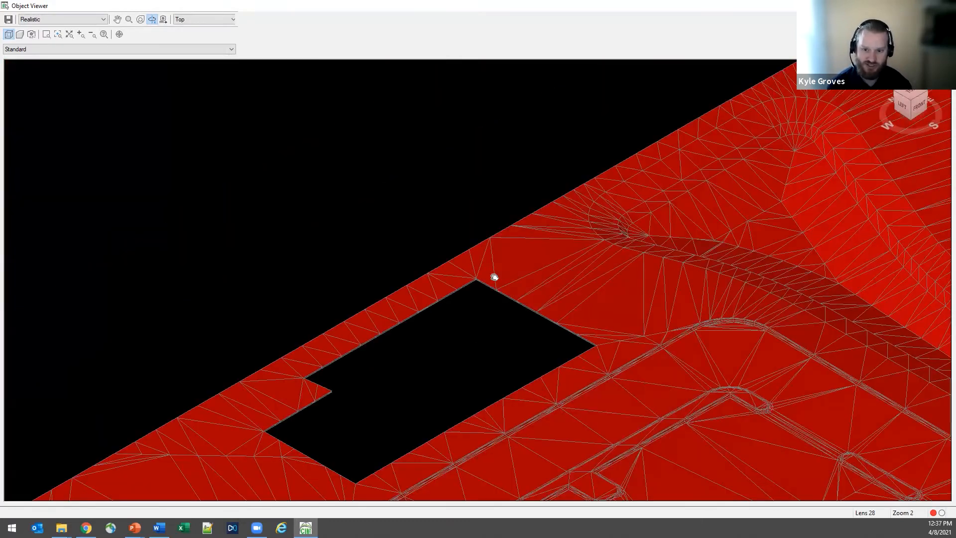
{"action": "middle_click_drag", "start_coordinate": [494, 277], "coordinate": [450, 274]}
{"action": "scroll", "coordinate": [447, 272], "scroll_direction": "down", "scroll_amount": 5}
{"action": "key", "text": "Escape"}
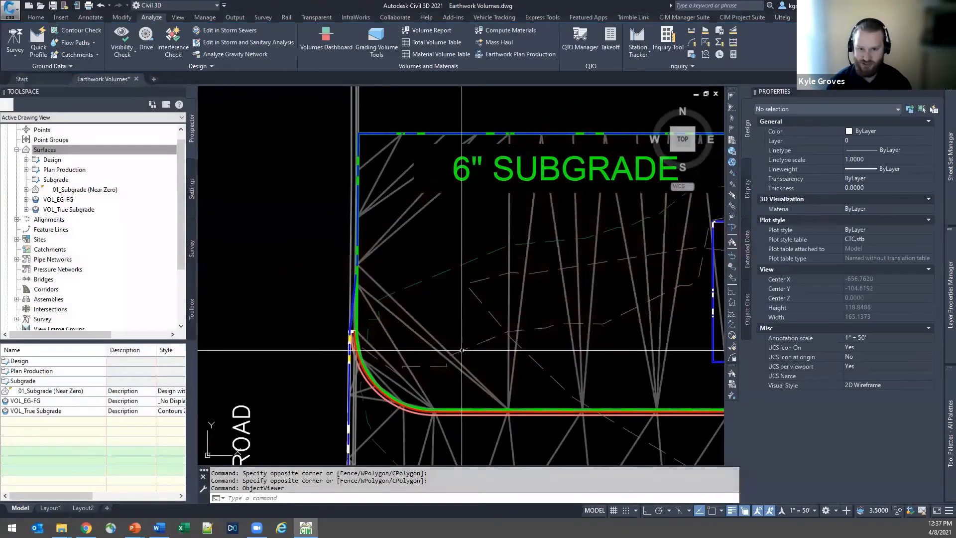
Select the VOL_True Subgrade surface and examine its contours and border where the entrance curve meets the existing road.
{"action": "key", "text": "Escape"}
{"action": "key", "text": "Escape"}
{"action": "left_click", "coordinate": [491, 335]}
{"action": "left_click", "coordinate": [482, 347]}
{"action": "scroll", "coordinate": [483, 346], "scroll_direction": "down", "scroll_amount": 2}
{"action": "mouse_move", "coordinate": [483, 347]}
{"action": "middle_mouse_down"}
{"action": "mouse_move", "coordinate": [386, 282]}
{"action": "mouse_move", "coordinate": [370, 286]}
{"action": "middle_mouse_up"}
{"action": "scroll", "coordinate": [368, 270], "scroll_direction": "up", "scroll_amount": 5}
{"action": "scroll", "coordinate": [368, 270], "scroll_direction": "down", "scroll_amount": 3}
{"action": "scroll", "coordinate": [299, 323], "scroll_direction": "up", "scroll_amount": 5}
{"action": "mouse_move", "coordinate": [257, 316]}
{"action": "middle_mouse_down"}
{"action": "mouse_move", "coordinate": [517, 366]}
{"action": "mouse_move", "coordinate": [496, 370]}
{"action": "middle_mouse_up"}
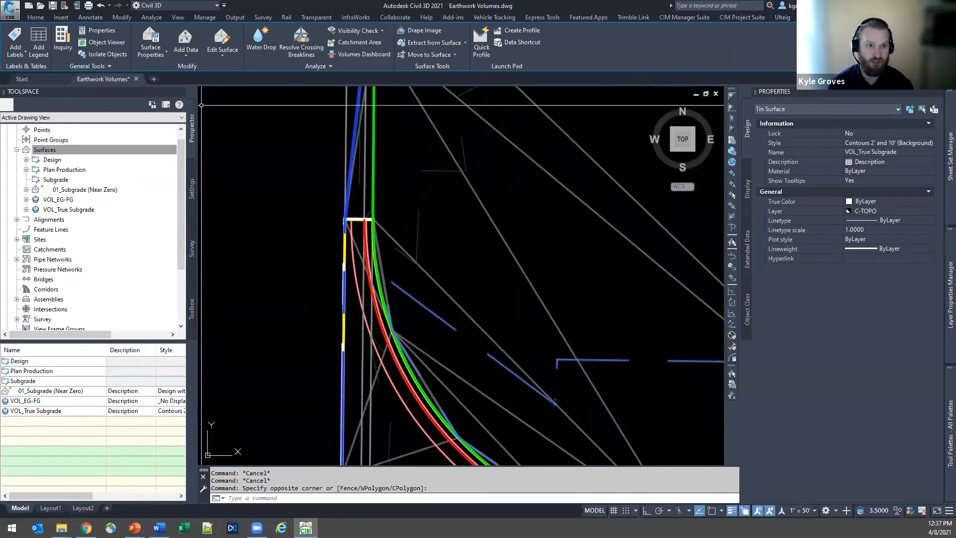
Add a spot elevation label for the VOL_True Subgrade surface on the contour corner inside the entrance curve and check its source surface.
{"action": "left_click", "coordinate": [15, 56]}
{"action": "left_click", "coordinate": [42, 100]}
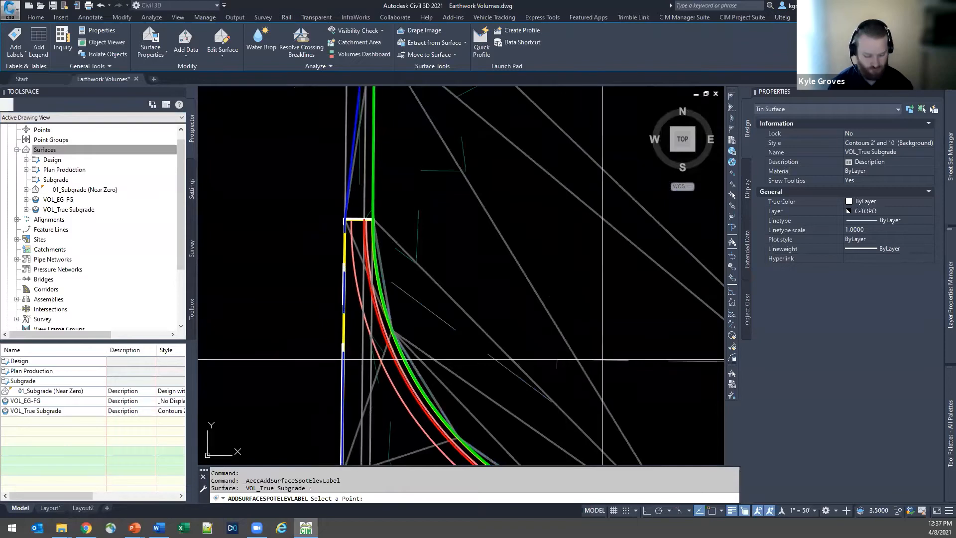
{"action": "key", "text": "F3"}
{"action": "mouse_move", "coordinate": [662, 352]}
{"action": "middle_mouse_down"}
{"action": "mouse_move", "coordinate": [473, 296]}
{"action": "mouse_move", "coordinate": [397, 300]}
{"action": "middle_mouse_up"}
{"action": "scroll", "coordinate": [473, 296], "scroll_direction": "down", "scroll_amount": 4}
{"action": "key", "text": "Escape"}
{"action": "key", "text": "Escape"}
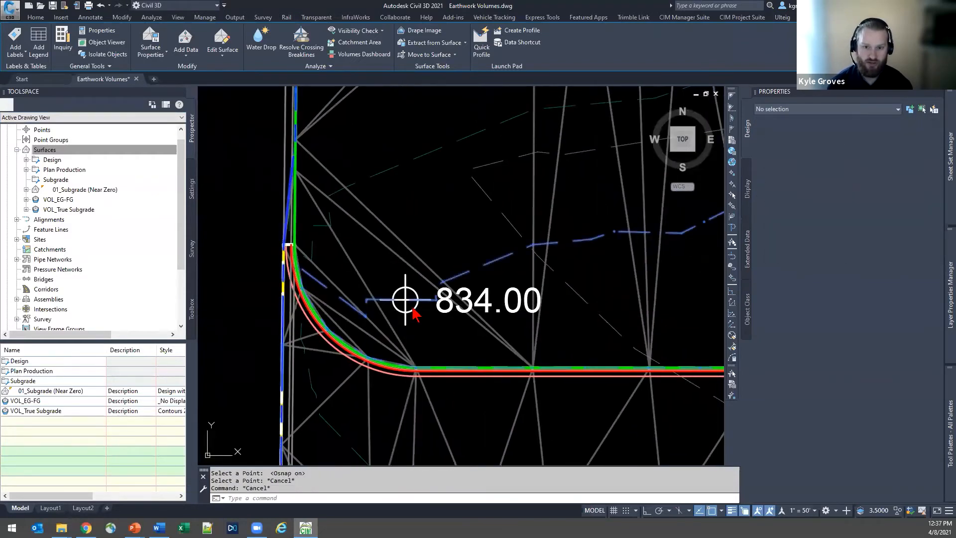
{"action": "left_click", "coordinate": [462, 311]}
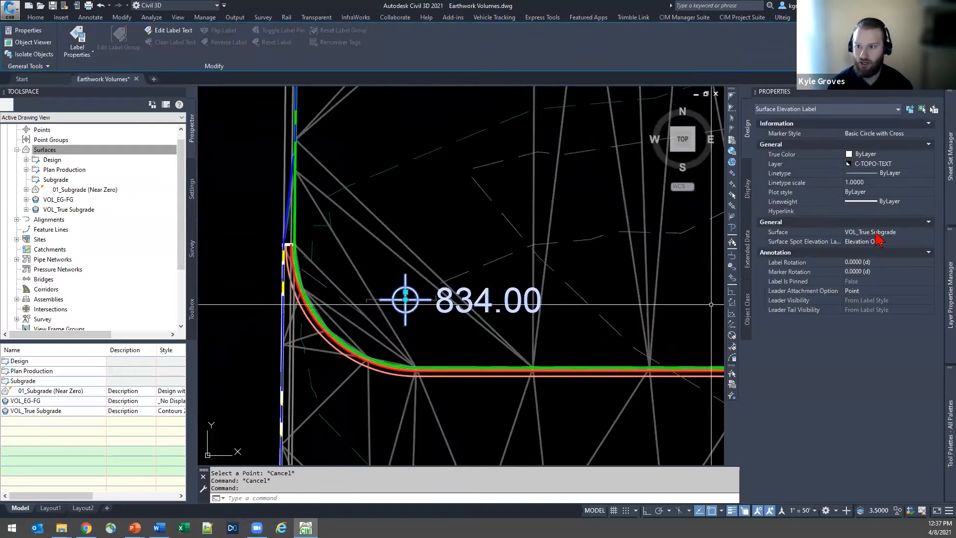
{"action": "middle_click_drag", "start_coordinate": [348, 205], "coordinate": [369, 252]}
{"action": "key", "text": "Escape"}
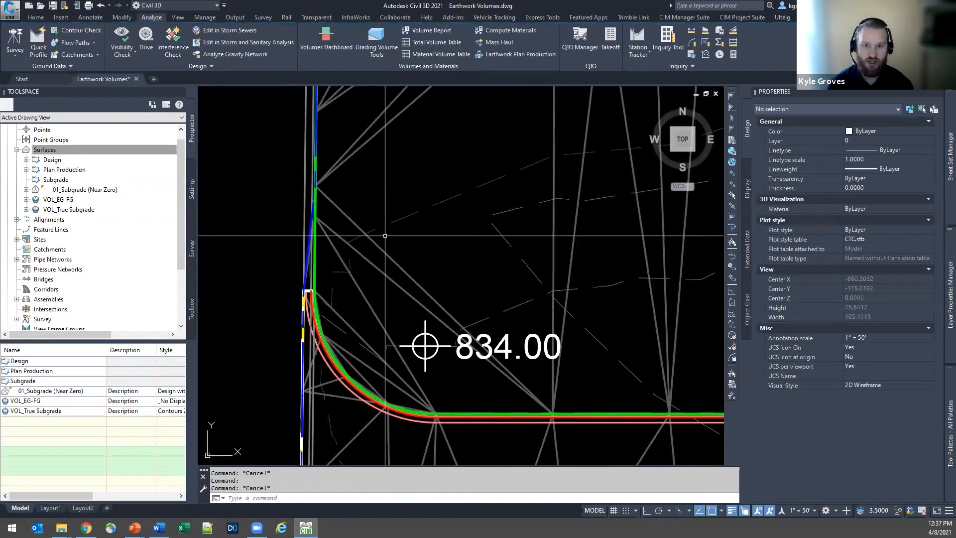
Add a spot elevation label for the FG surface at the same point as the VOL_True Subgrade label.
{"action": "mouse_move", "coordinate": [403, 222]}
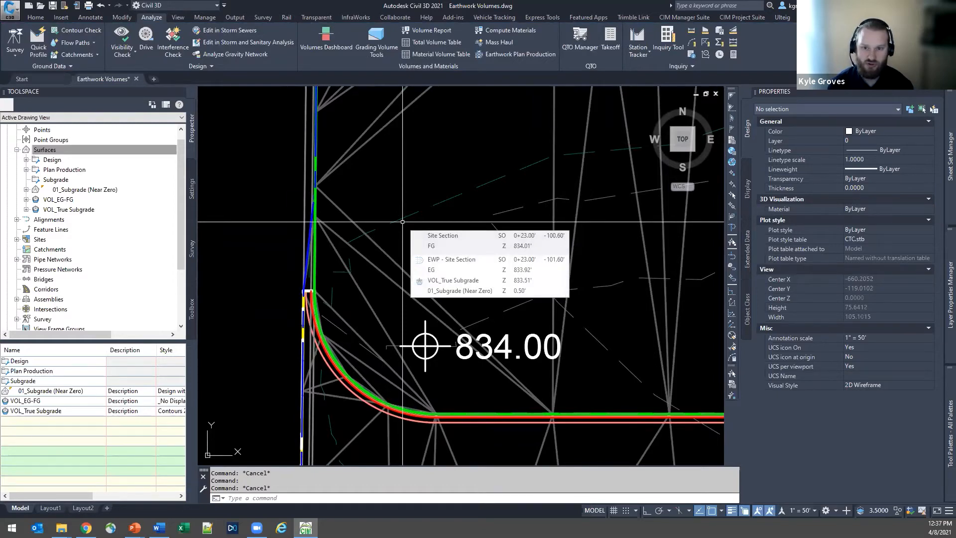
{"action": "key", "text": "Escape"}
{"action": "left_click", "coordinate": [402, 226]}
{"action": "left_click", "coordinate": [390, 198]}
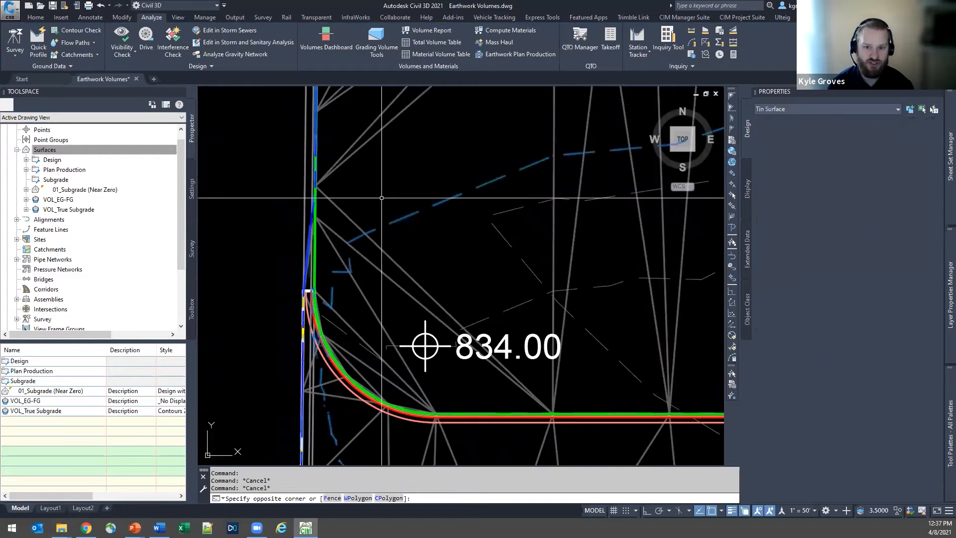
{"action": "left_click", "coordinate": [13, 56]}
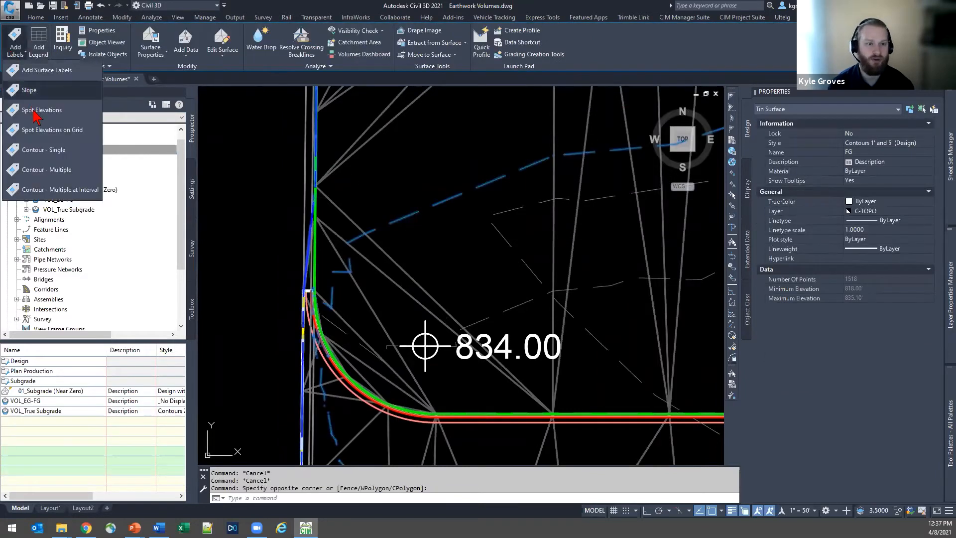
{"action": "left_click", "coordinate": [30, 109]}
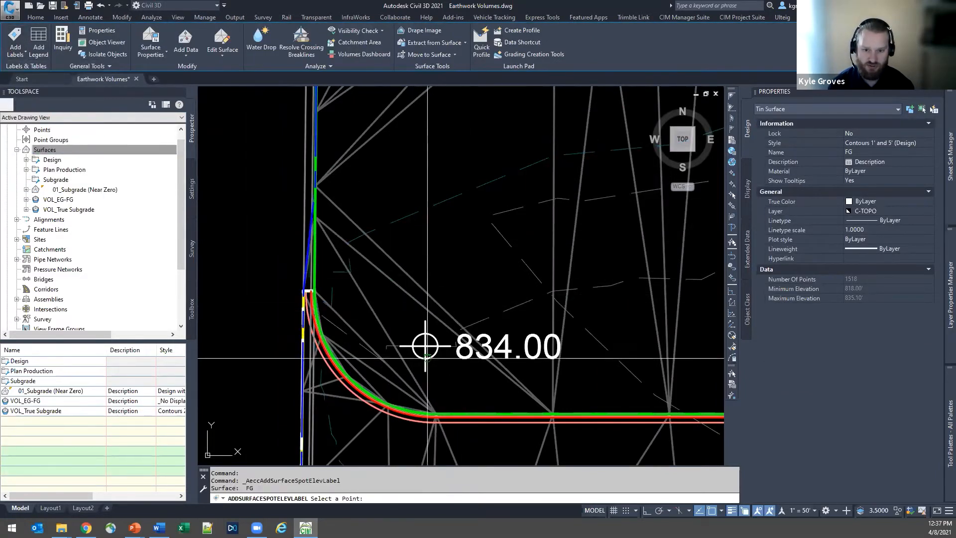
{"action": "scroll", "coordinate": [390, 301], "scroll_direction": "up", "scroll_amount": 6}
{"action": "scroll", "coordinate": [387, 302], "scroll_direction": "down", "scroll_amount": 4}
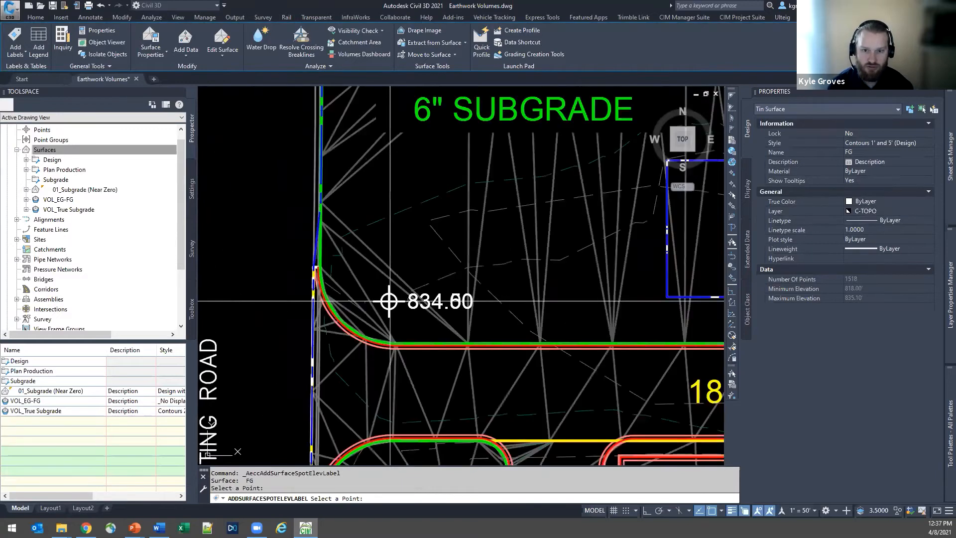
{"action": "scroll", "coordinate": [389, 294], "scroll_direction": "up", "scroll_amount": 5}
{"action": "key", "text": "Escape"}
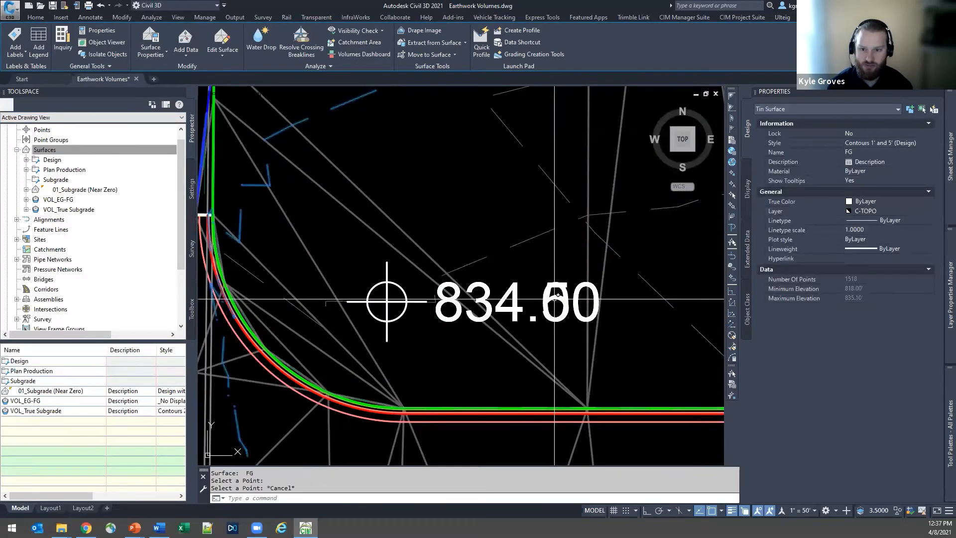
Move the FG spot elevation label above the overlapping VOL_True Subgrade label so that both can be read.
{"action": "left_click", "coordinate": [384, 295]}
{"action": "left_click", "coordinate": [387, 294]}
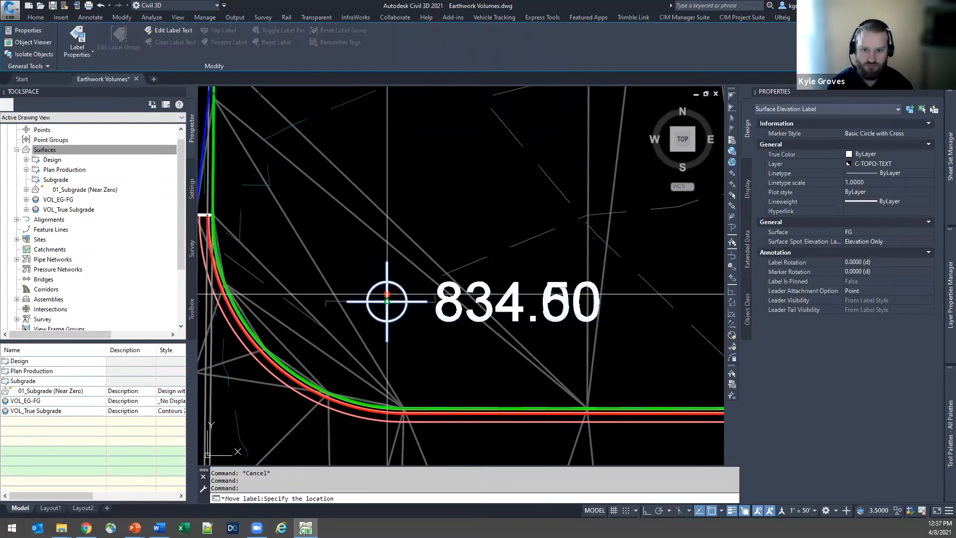
{"action": "left_click", "coordinate": [401, 229]}
{"action": "key", "text": "Escape"}
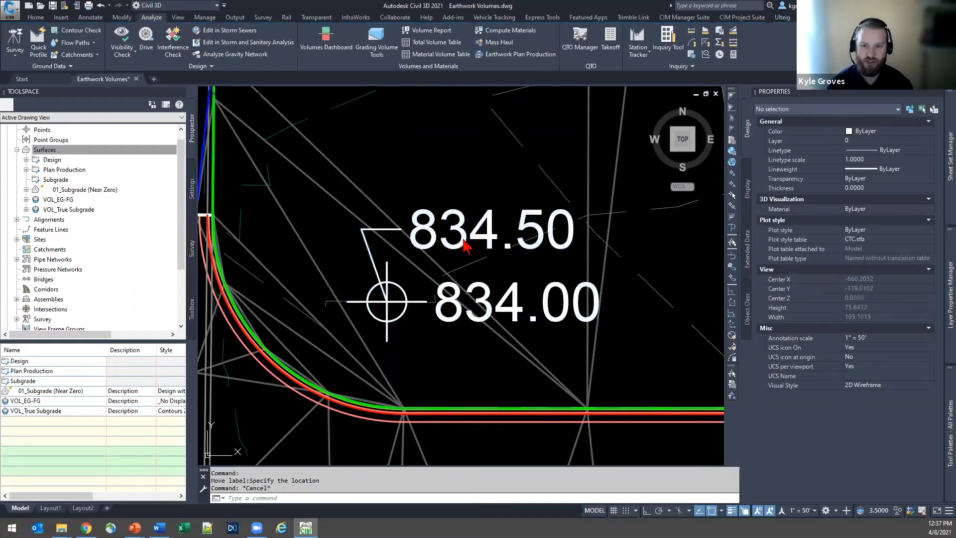
Select the 6-inch subgrade boundary polyline along the site's north edge and examine its elevation.
{"action": "scroll", "coordinate": [466, 248], "scroll_direction": "down", "scroll_amount": 5}
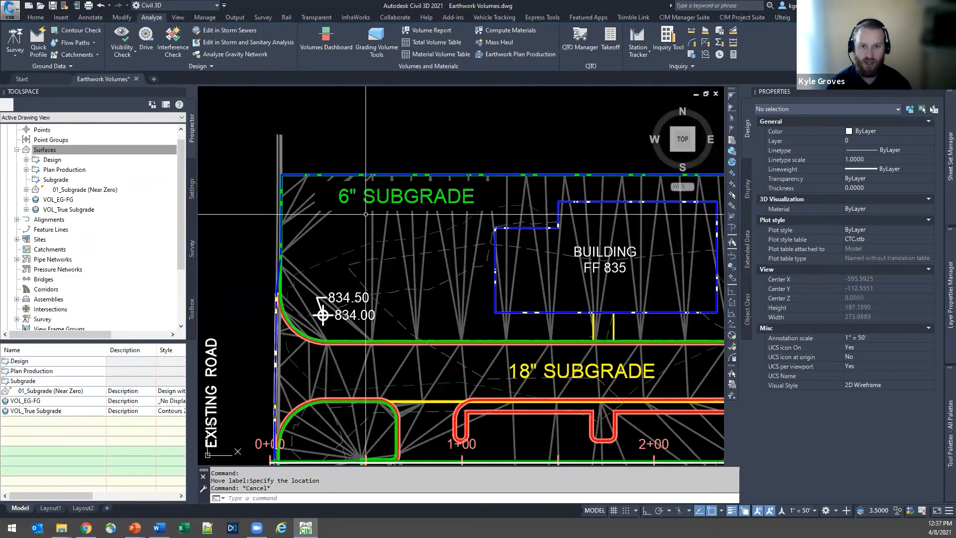
{"action": "scroll", "coordinate": [339, 192], "scroll_direction": "up", "scroll_amount": 8}
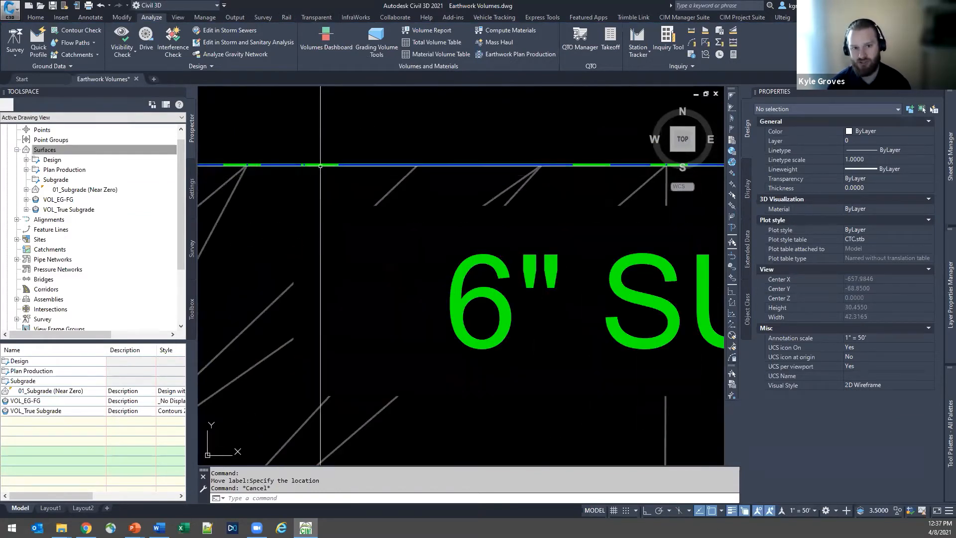
{"action": "left_click", "coordinate": [328, 157]}
{"action": "left_click", "coordinate": [319, 166]}
{"action": "key", "text": "Escape"}
{"action": "left_click", "coordinate": [320, 165]}
{"action": "left_click", "coordinate": [320, 164]}
{"action": "key", "text": "Escape"}
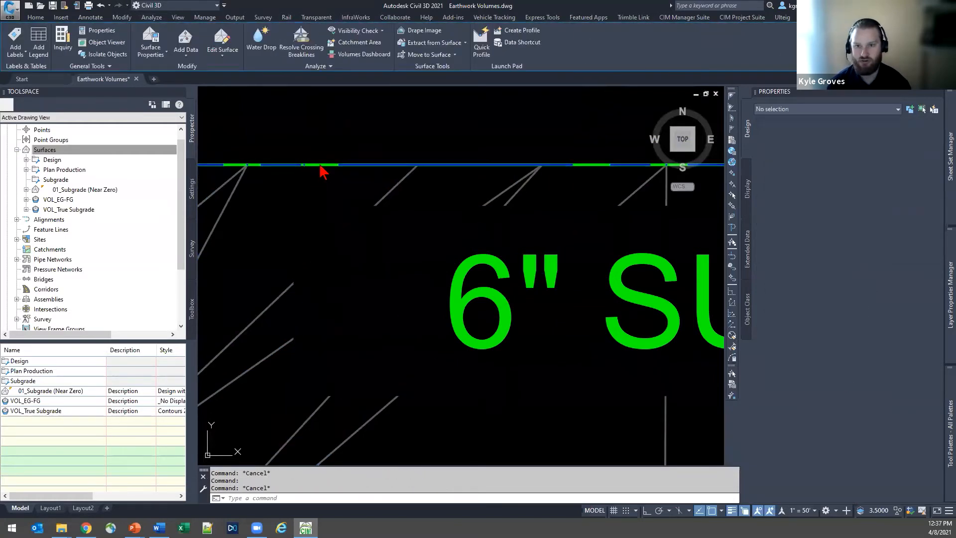
{"action": "left_click", "coordinate": [322, 164]}
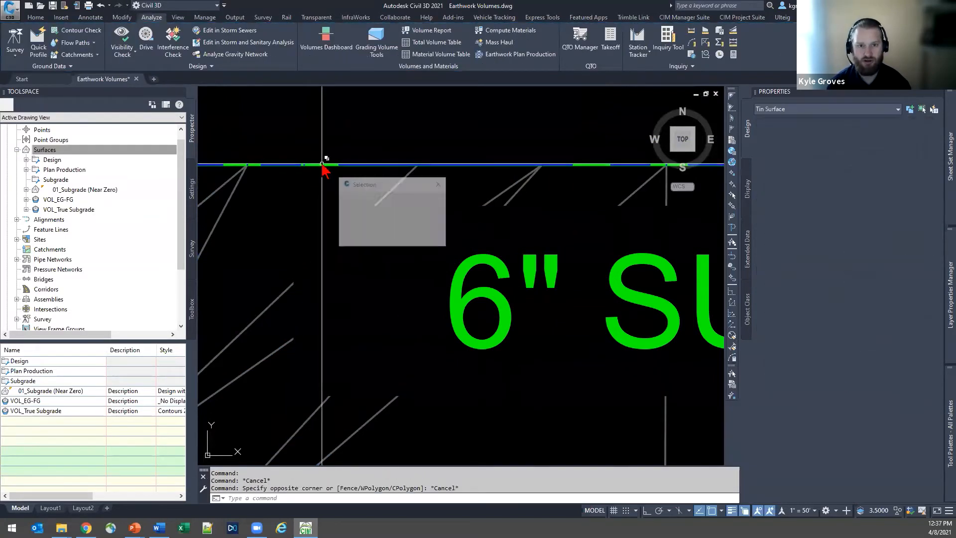
{"action": "left_click", "coordinate": [378, 226]}
{"action": "scroll", "coordinate": [359, 211], "scroll_direction": "down", "scroll_amount": 7}
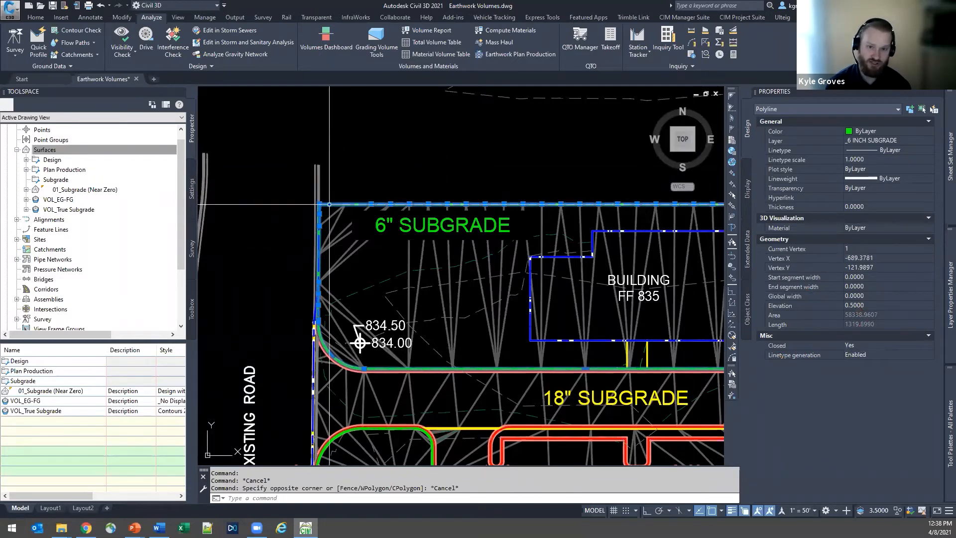
{"action": "scroll", "coordinate": [275, 331], "scroll_direction": "down", "scroll_amount": 2}
{"action": "key", "text": "Escape"}
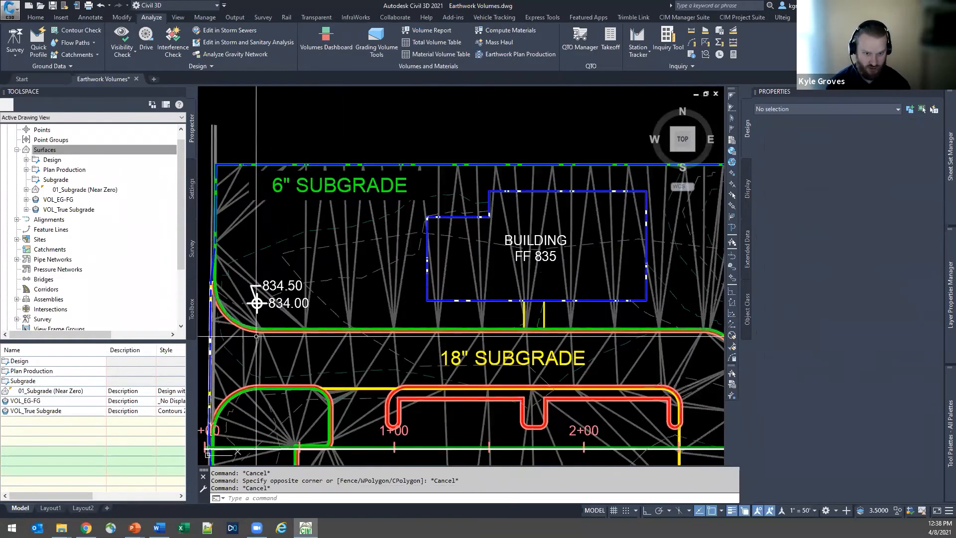
{"action": "scroll", "coordinate": [275, 332], "scroll_direction": "down", "scroll_amount": 3}
{"action": "mouse_move", "coordinate": [275, 331]}
{"action": "middle_mouse_down"}
{"action": "mouse_move", "coordinate": [369, 310]}
{"action": "mouse_move", "coordinate": [370, 299]}
{"action": "middle_mouse_up"}
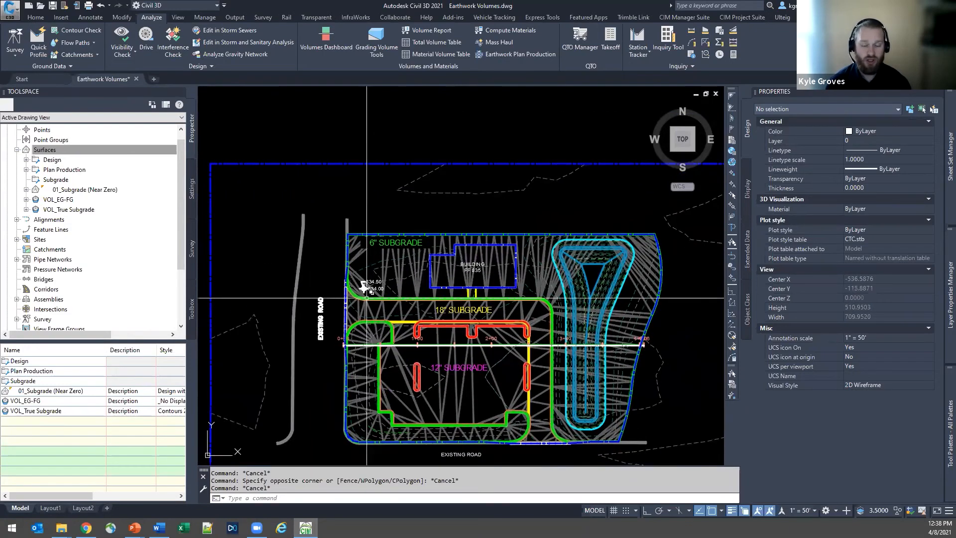
{"action": "scroll", "coordinate": [396, 285], "scroll_direction": "up", "scroll_amount": 2}
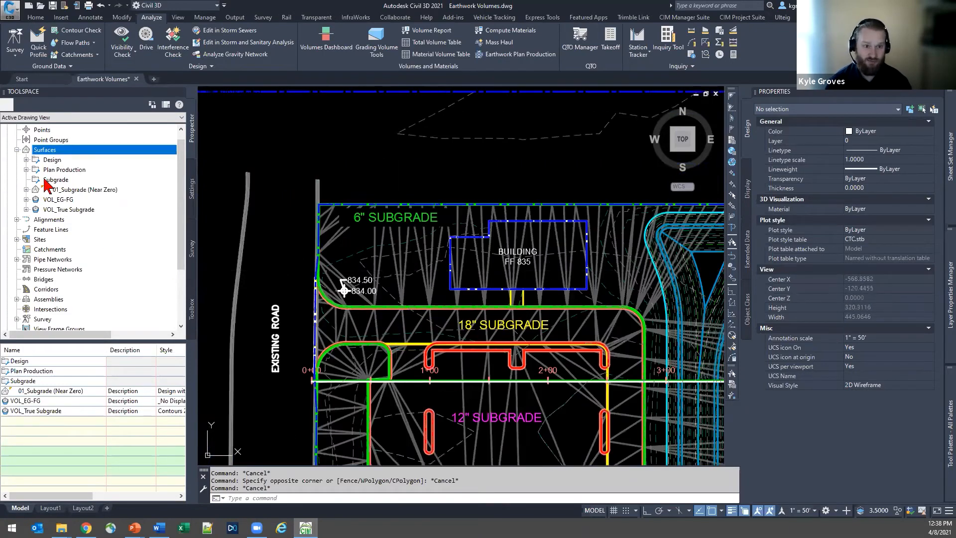
{"action": "left_click", "coordinate": [59, 210]}
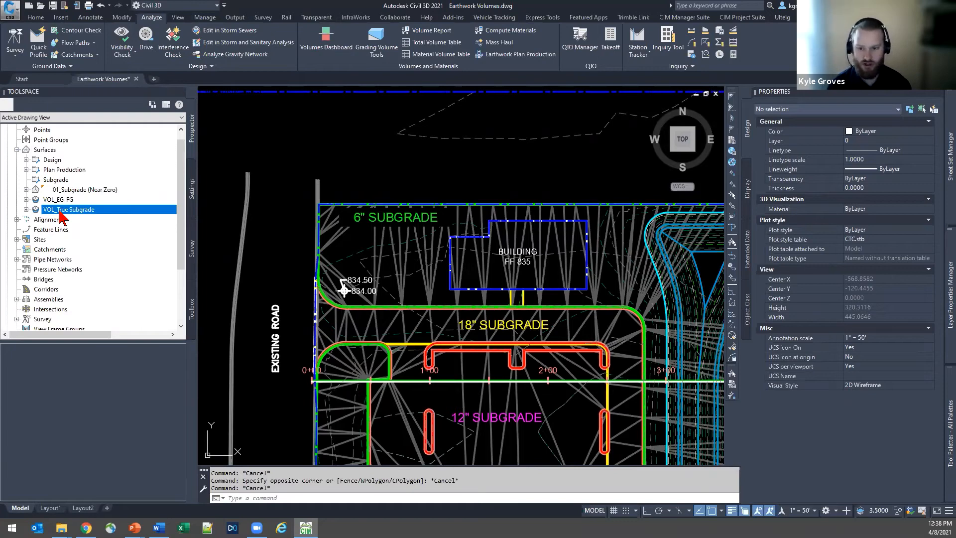
{"action": "scroll", "coordinate": [60, 218], "scroll_direction": "up", "scroll_amount": 1}
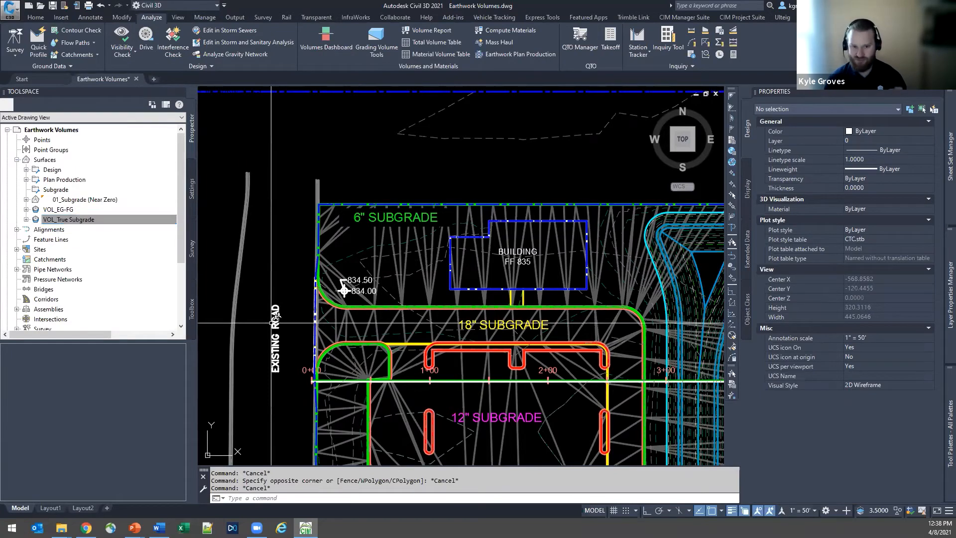
{"action": "scroll", "coordinate": [295, 248], "scroll_direction": "down", "scroll_amount": 2}
{"action": "middle_click_drag", "start_coordinate": [391, 307], "coordinate": [383, 278]}
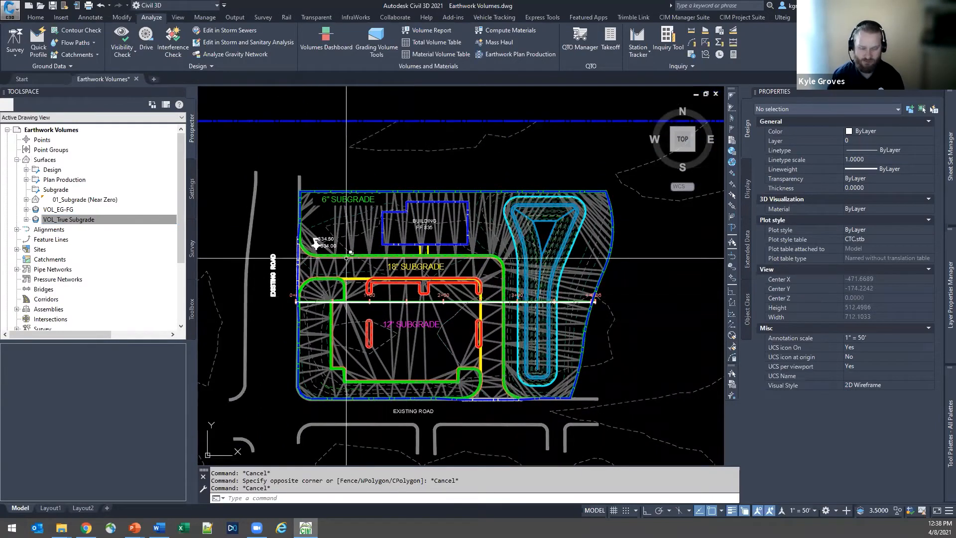
{"action": "middle_click_drag", "start_coordinate": [370, 272], "coordinate": [432, 282]}
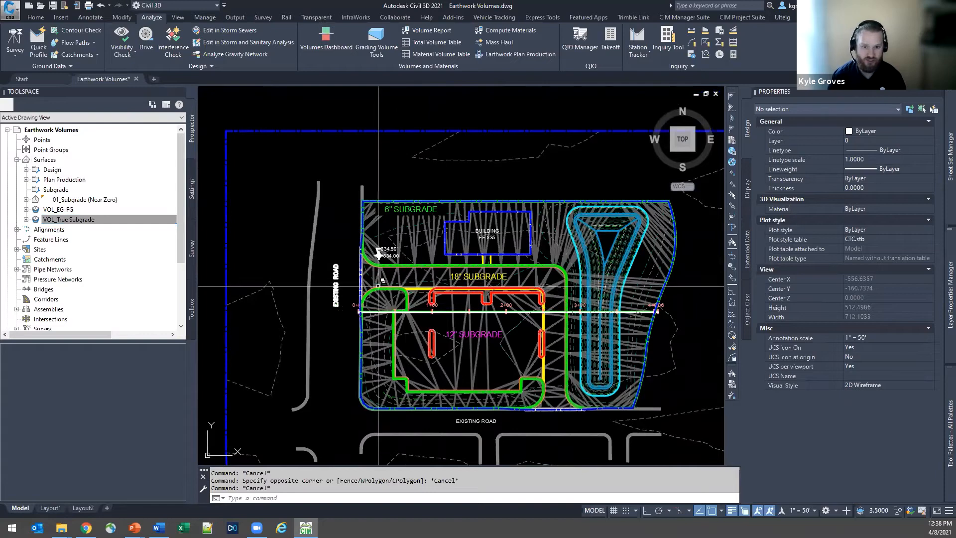
Move the 01_Subgrade (Near Zero) and VOL_True Subgrade surfaces into the Subgrade folder.
{"action": "left_click", "coordinate": [50, 221]}
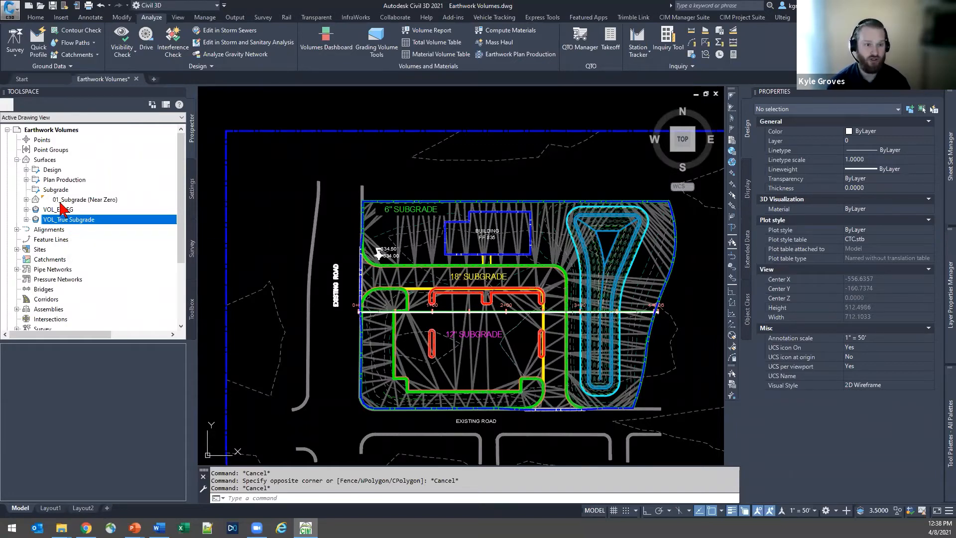
{"action": "left_click", "coordinate": [71, 202]}
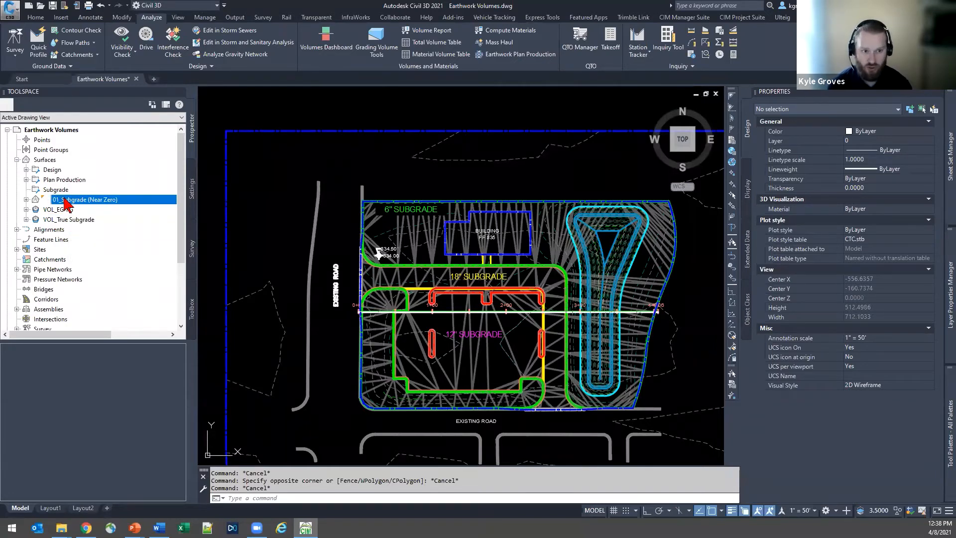
{"action": "left_click_drag", "start_coordinate": [51, 189], "coordinate": [52, 190]}
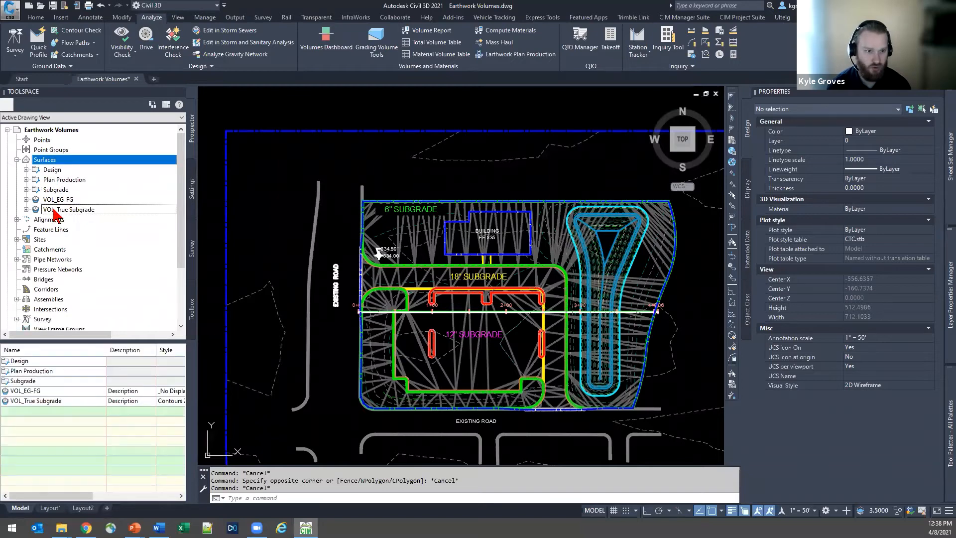
{"action": "left_click", "coordinate": [55, 211]}
{"action": "left_click", "coordinate": [27, 190]}
{"action": "left_click", "coordinate": [50, 191]}
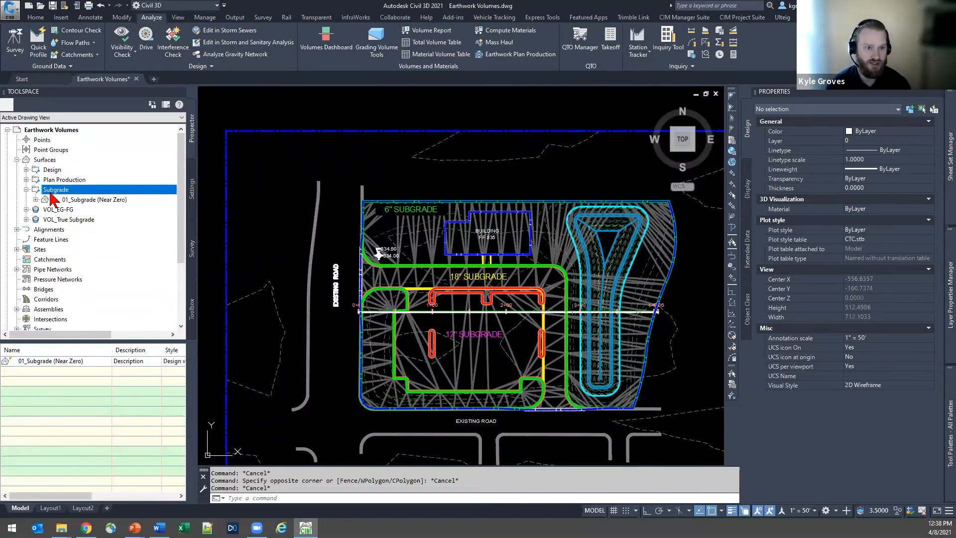
{"action": "left_click", "coordinate": [61, 220]}
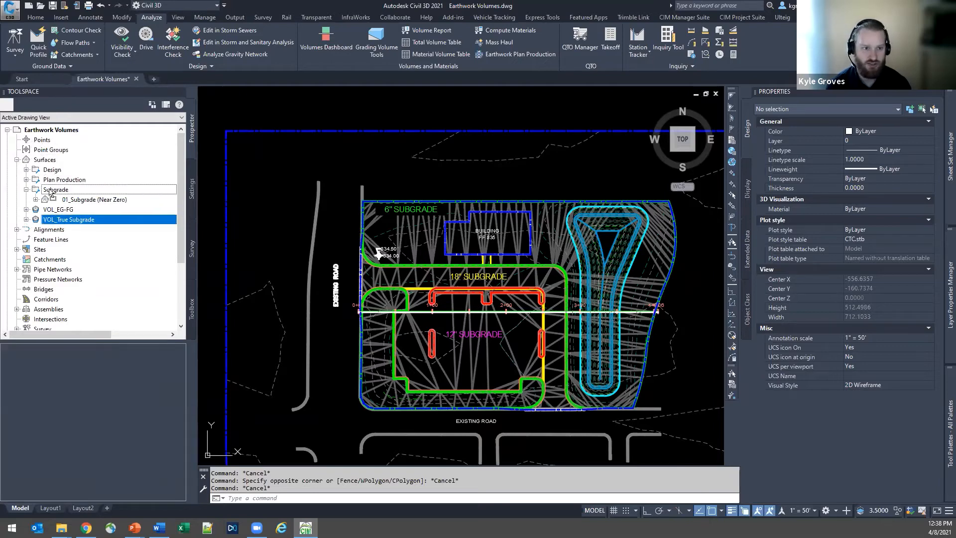
{"action": "left_click_drag", "start_coordinate": [50, 191], "coordinate": [51, 193]}
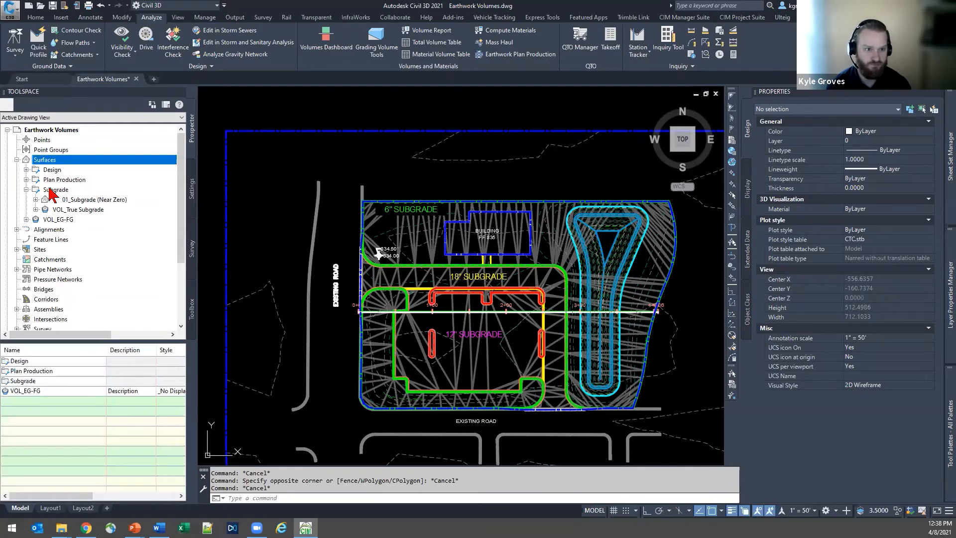
Rename the VOL_True Subgrade surface as 02_VOL_True Subgrade in its surface properties.
{"action": "right_click", "coordinate": [70, 209]}
{"action": "left_click", "coordinate": [136, 212]}
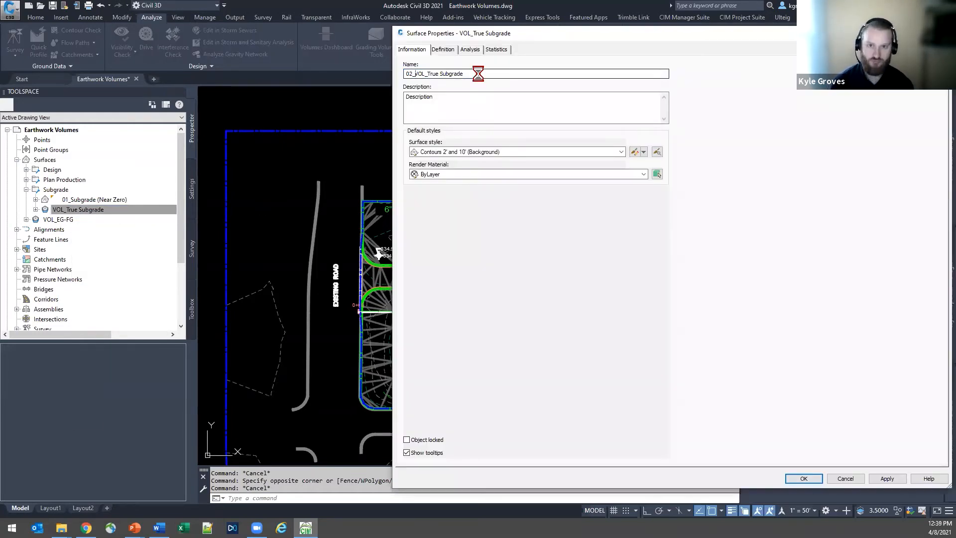
{"action": "key", "text": "Return"}
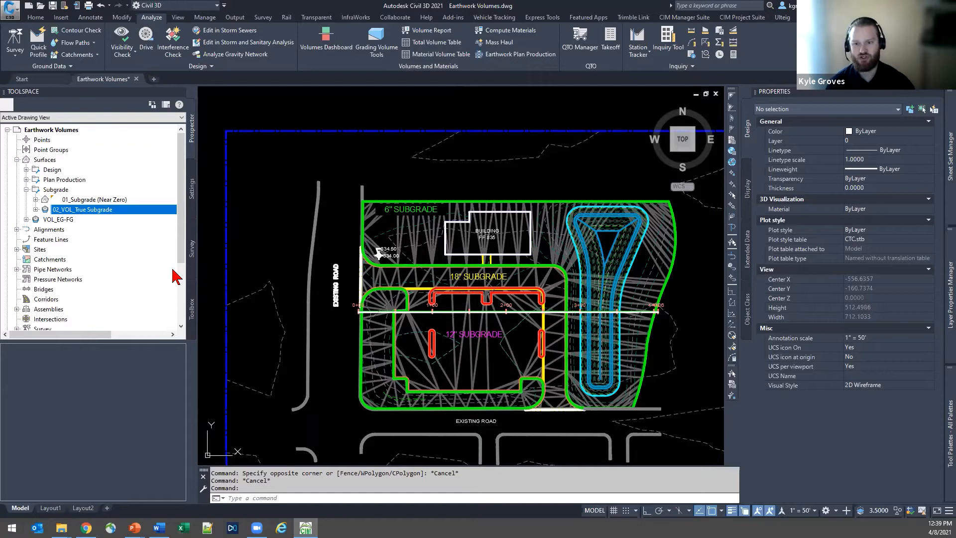
Create a TIN surface named 03_Subgrade Convert with the _No Display surface style.
{"action": "right_click", "coordinate": [44, 160]}
{"action": "left_click", "coordinate": [75, 170]}
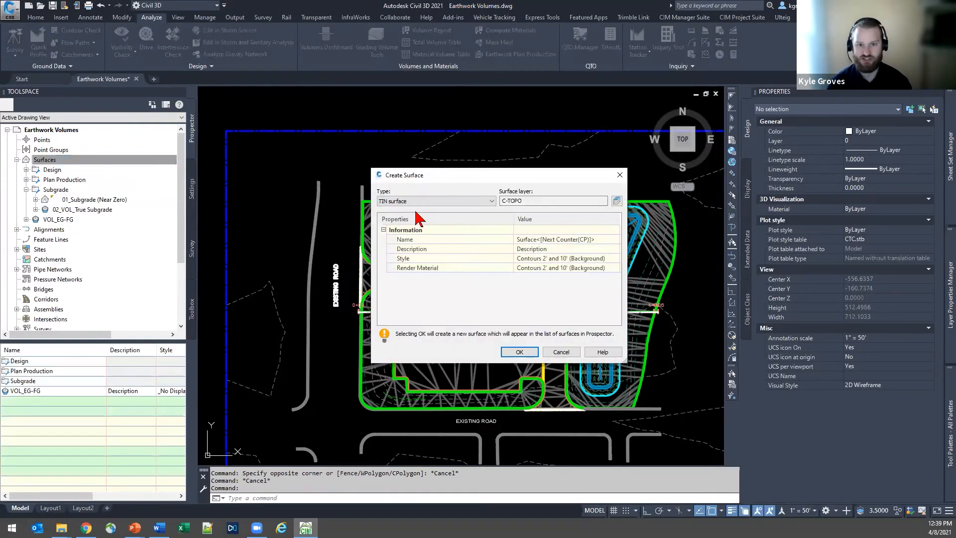
{"action": "left_click", "coordinate": [609, 240]}
{"action": "type", "text": "03_Subgrade Convert"}
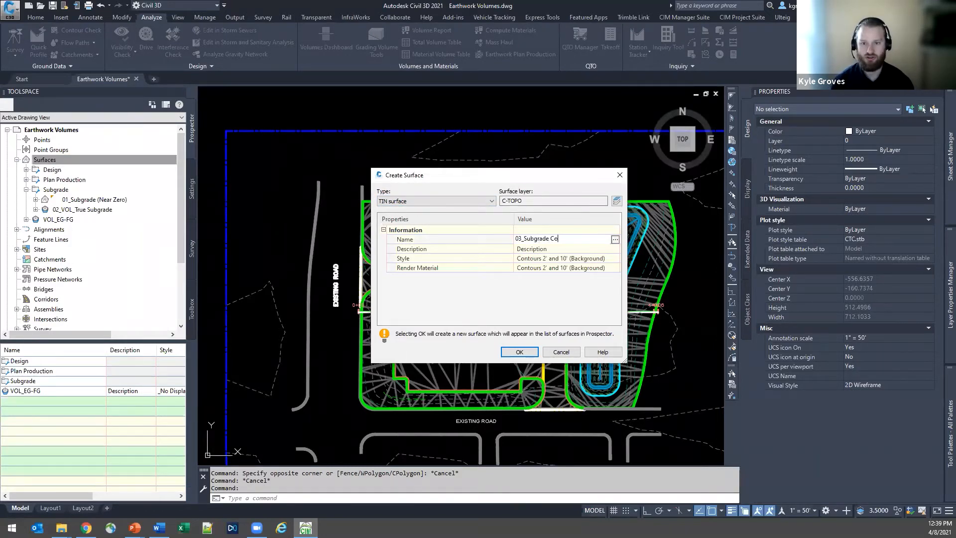
{"action": "left_click", "coordinate": [577, 261]}
{"action": "left_click", "coordinate": [616, 258]}
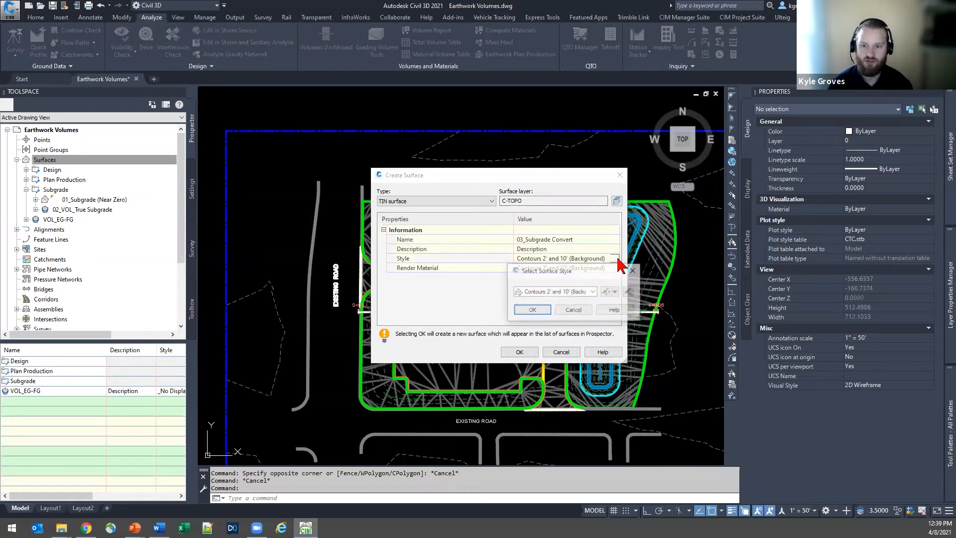
{"action": "left_click", "coordinate": [544, 298]}
{"action": "left_click", "coordinate": [541, 301]}
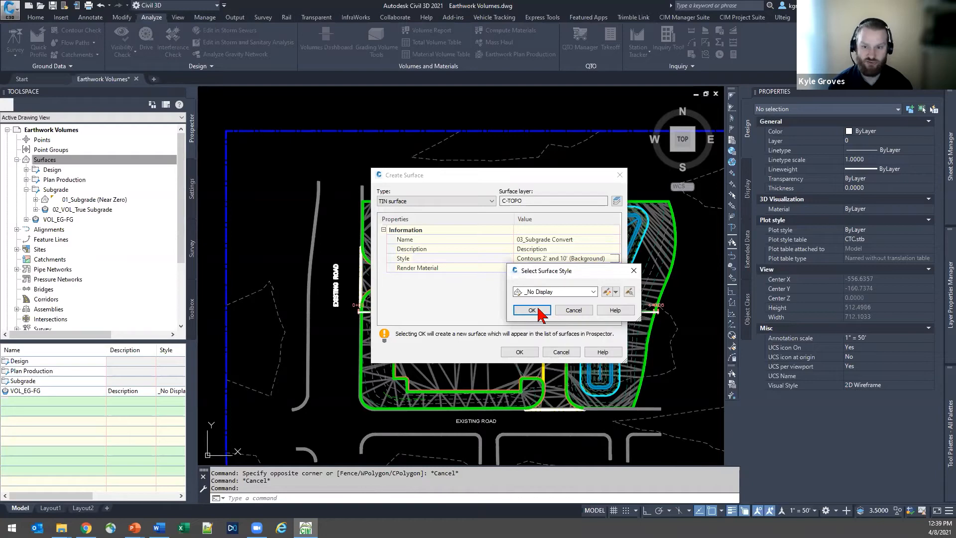
{"action": "left_click", "coordinate": [532, 310]}
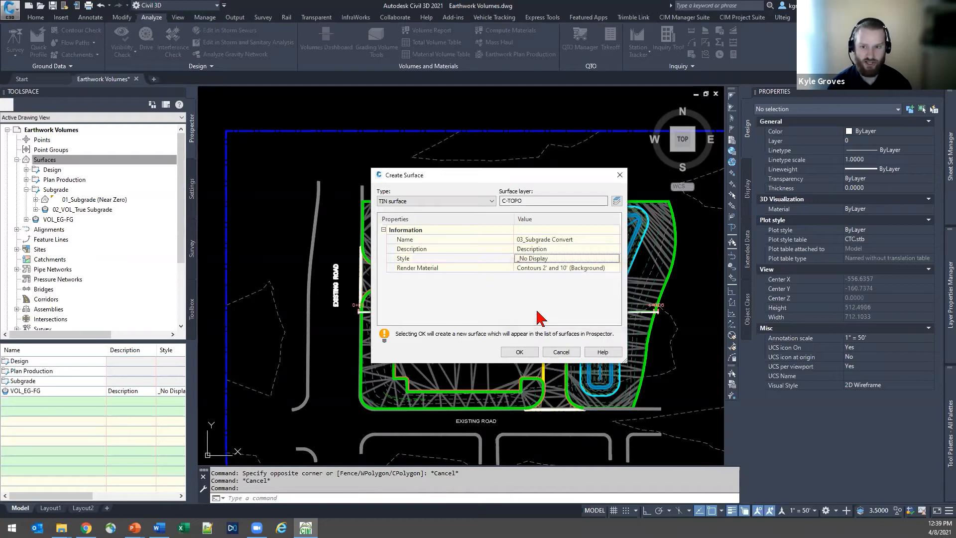
{"action": "left_click", "coordinate": [520, 352]}
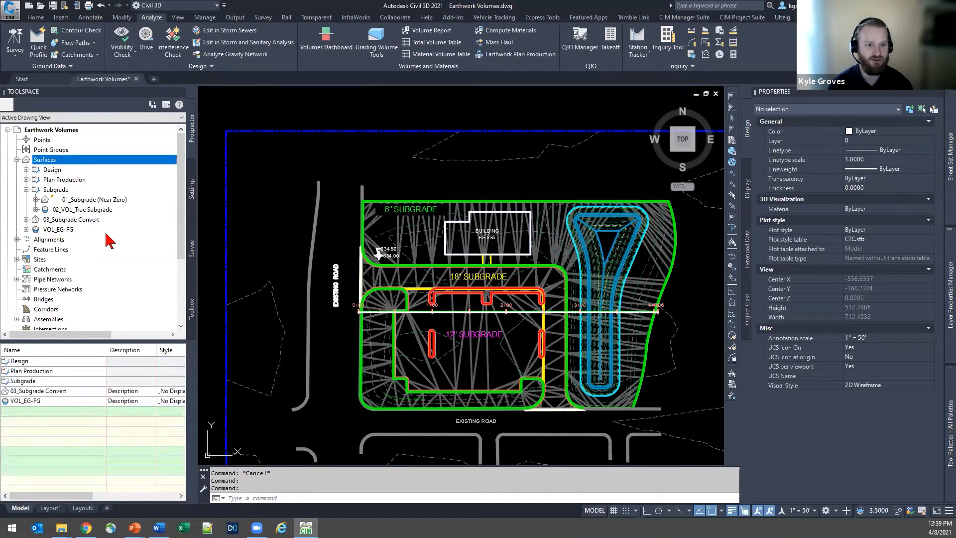
{"action": "key", "text": "Escape"}
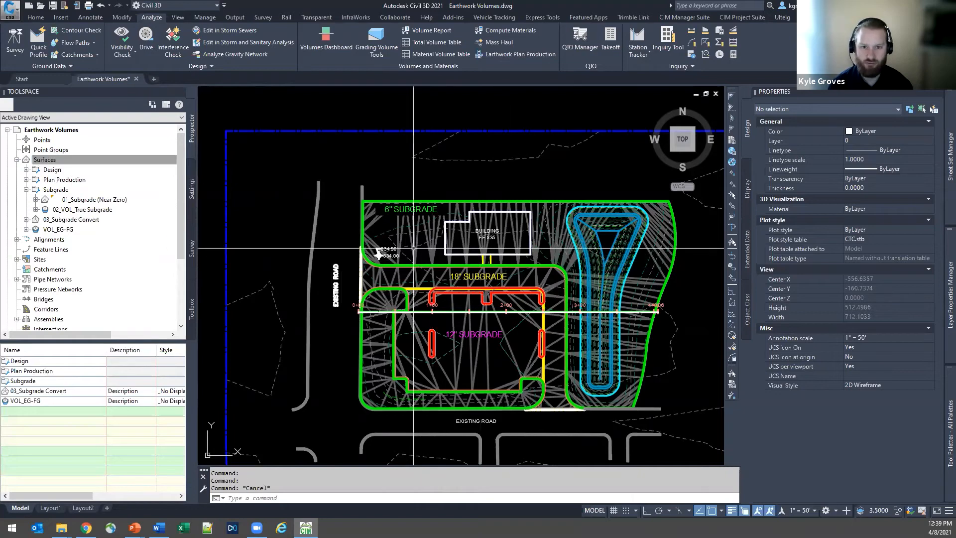
Change the style of the 01_Subgrade (Near Zero) surface to _No Display.
{"action": "scroll", "coordinate": [414, 248], "scroll_direction": "up", "scroll_amount": 4}
{"action": "left_click", "coordinate": [432, 256]}
{"action": "left_click", "coordinate": [418, 260]}
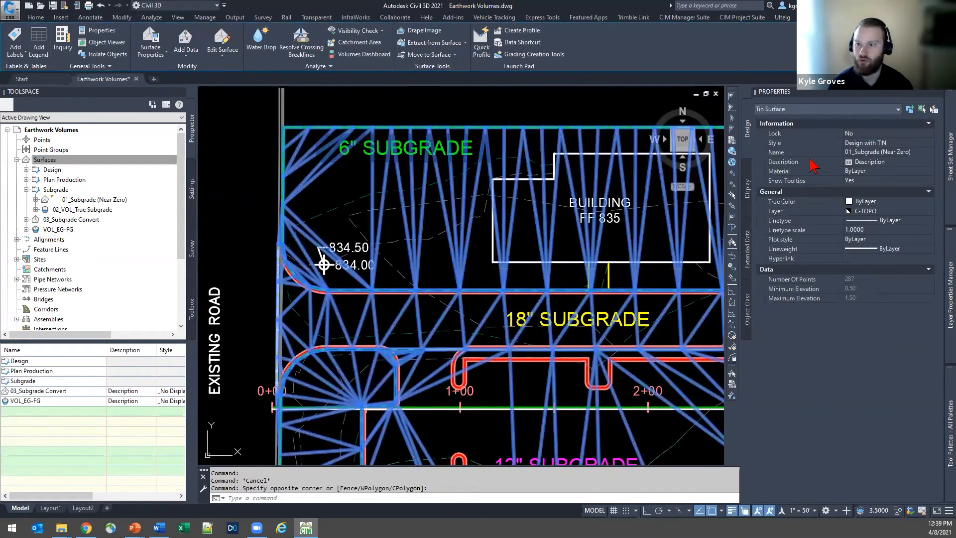
{"action": "left_click", "coordinate": [877, 143]}
{"action": "left_click", "coordinate": [878, 143]}
{"action": "left_click", "coordinate": [876, 157]}
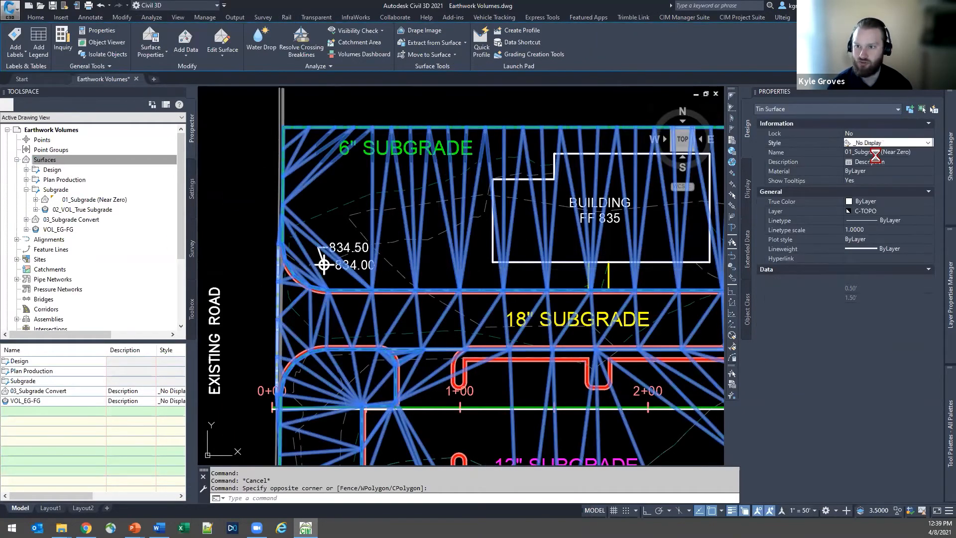
{"action": "key", "text": "Escape"}
Change the style of the 02_VOL_True Subgrade surface to Design with TIN.
{"action": "left_click", "coordinate": [423, 230]}
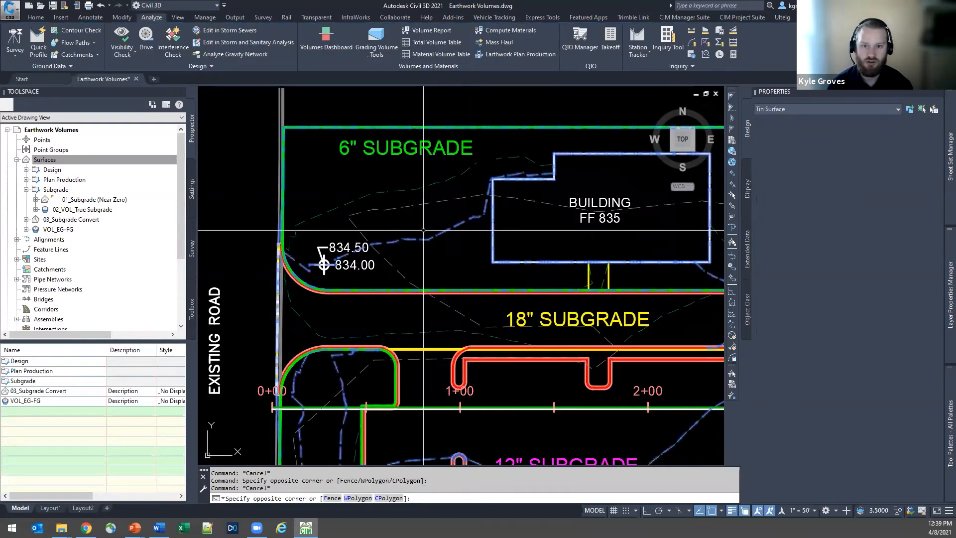
{"action": "left_click", "coordinate": [895, 143]}
{"action": "left_click", "coordinate": [927, 143]}
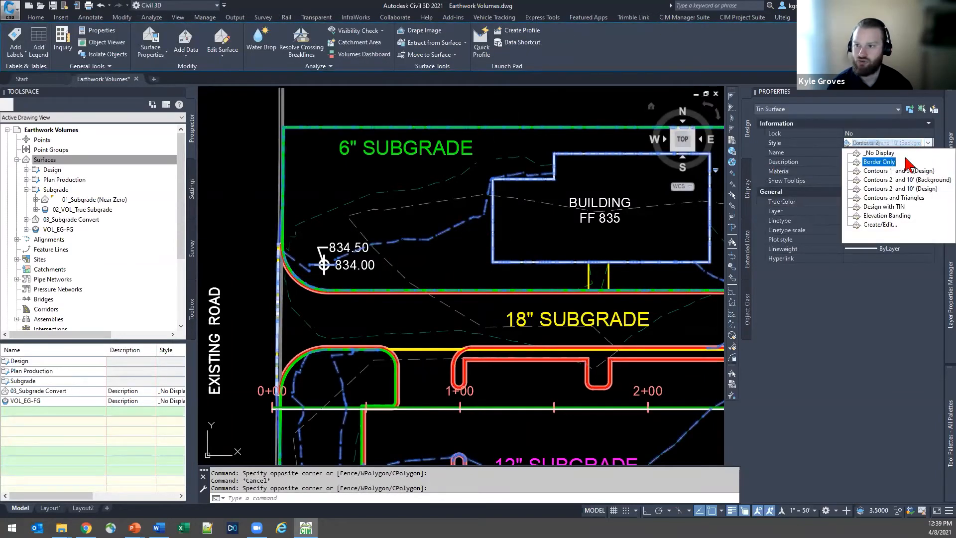
{"action": "left_click", "coordinate": [804, 204]}
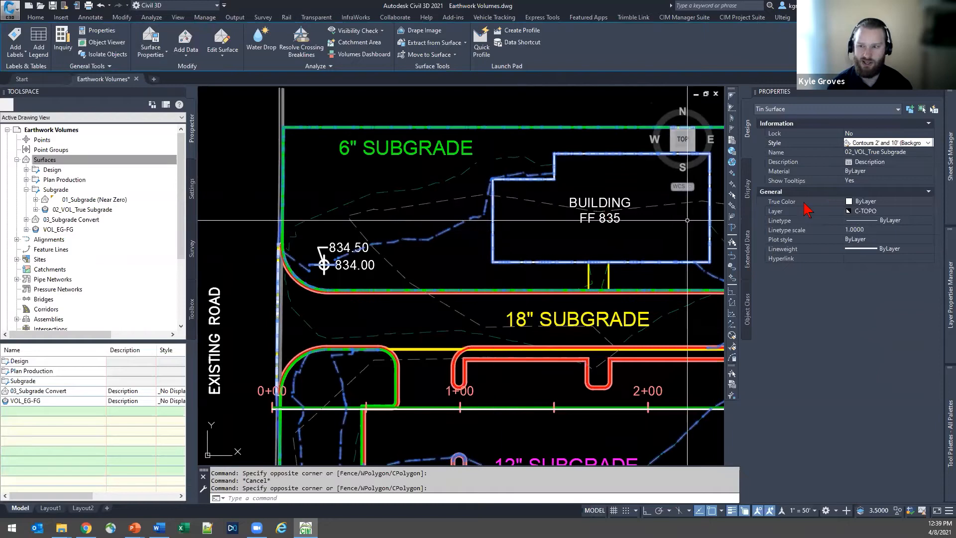
{"action": "left_click", "coordinate": [919, 143]}
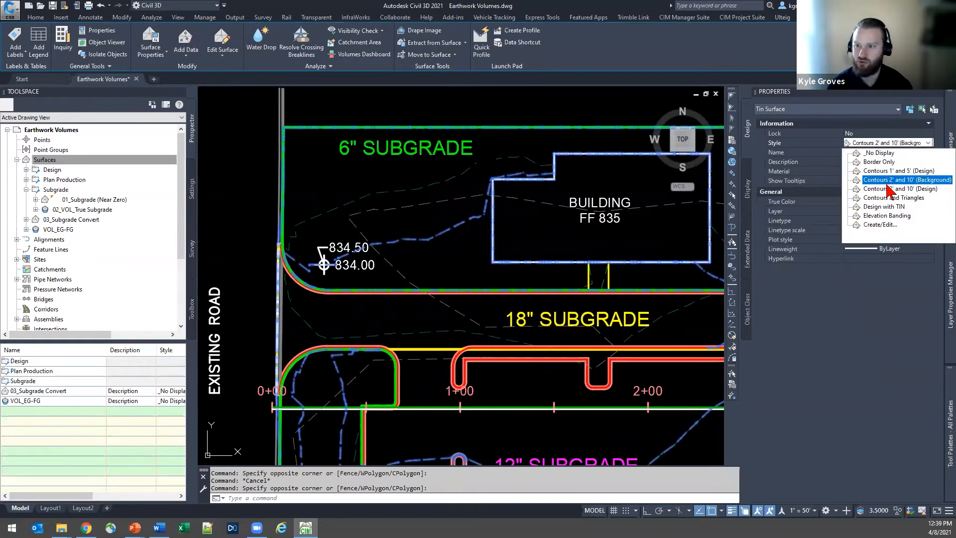
{"action": "left_click", "coordinate": [885, 206]}
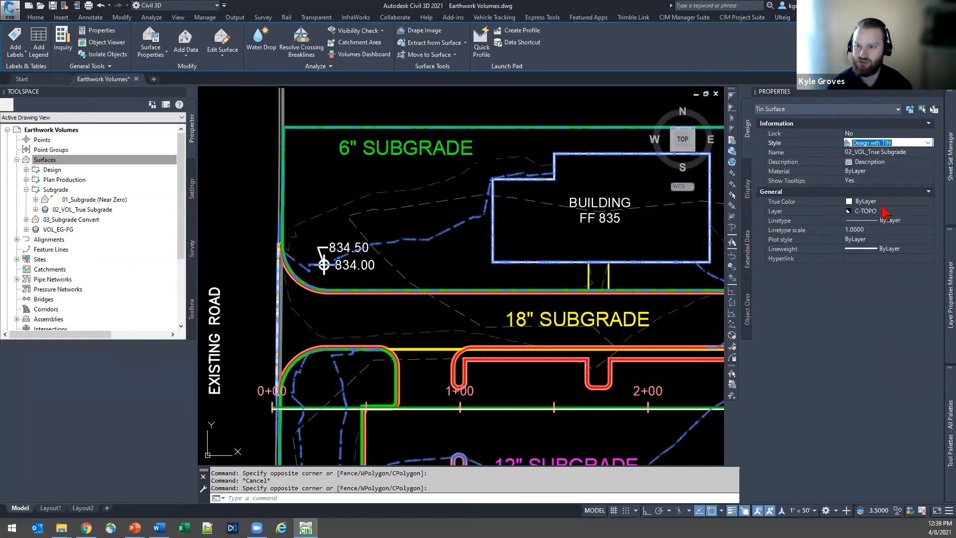
{"action": "key", "text": "Escape"}
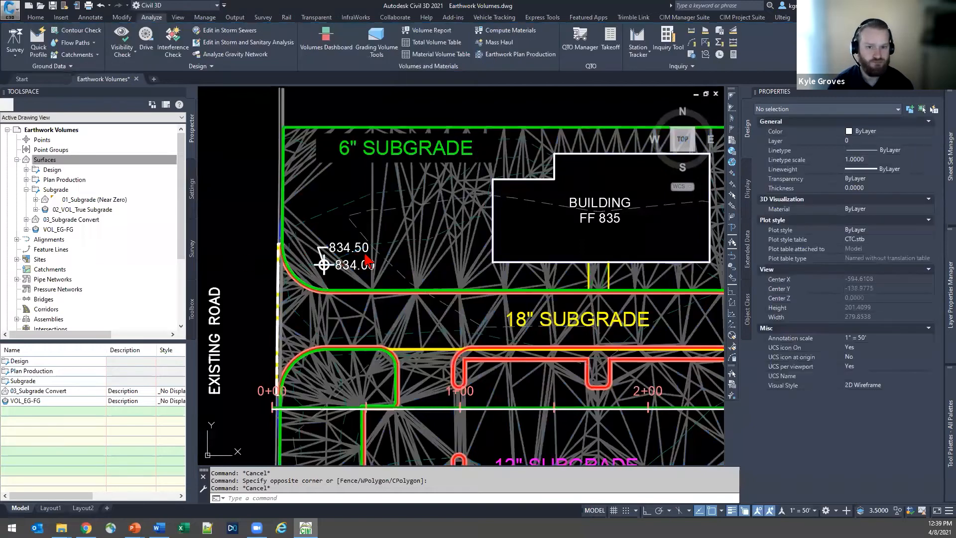
Move the 03_Subgrade Convert surface into the Subgrade folder and paste the 02_VOL_True Subgrade surface into it.
{"action": "left_click", "coordinate": [46, 220]}
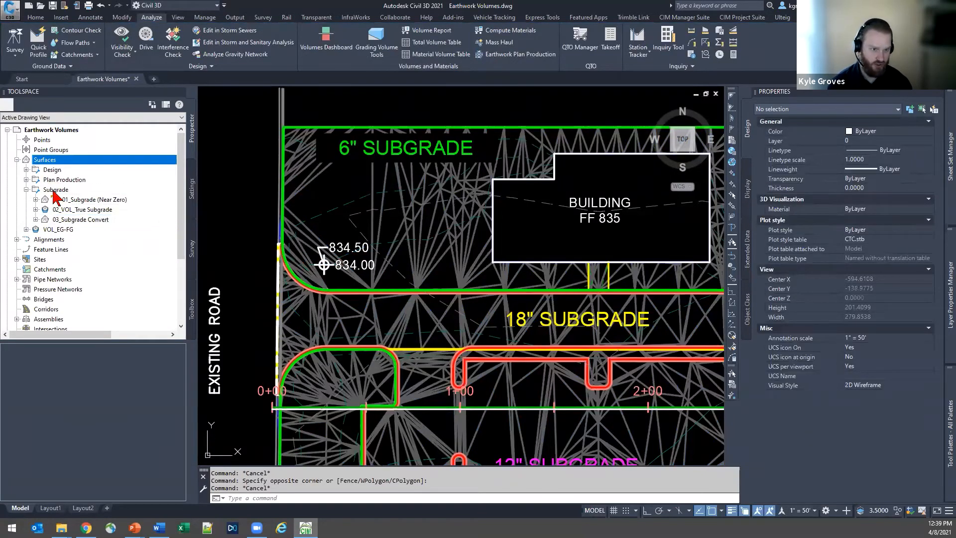
{"action": "left_click", "coordinate": [41, 220]}
{"action": "left_click", "coordinate": [36, 220]}
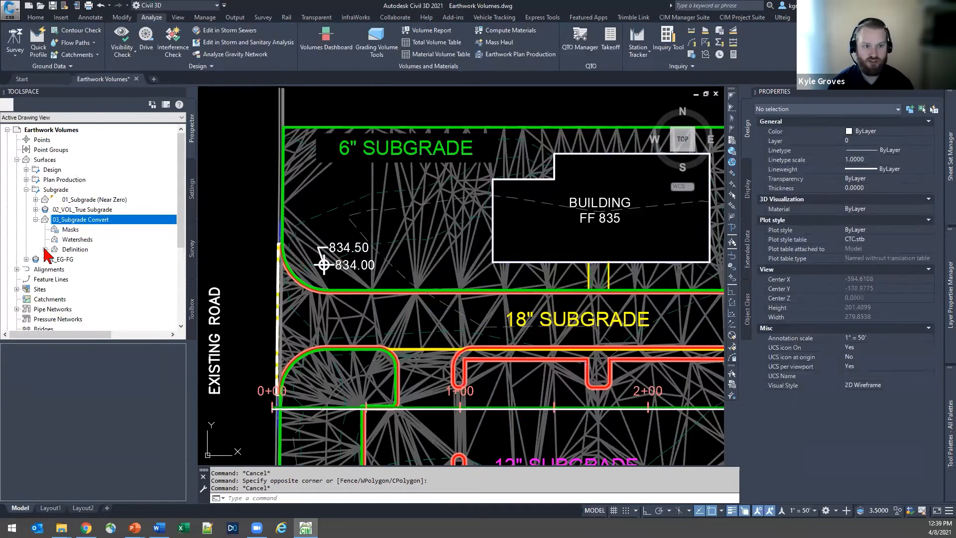
{"action": "left_click", "coordinate": [45, 249]}
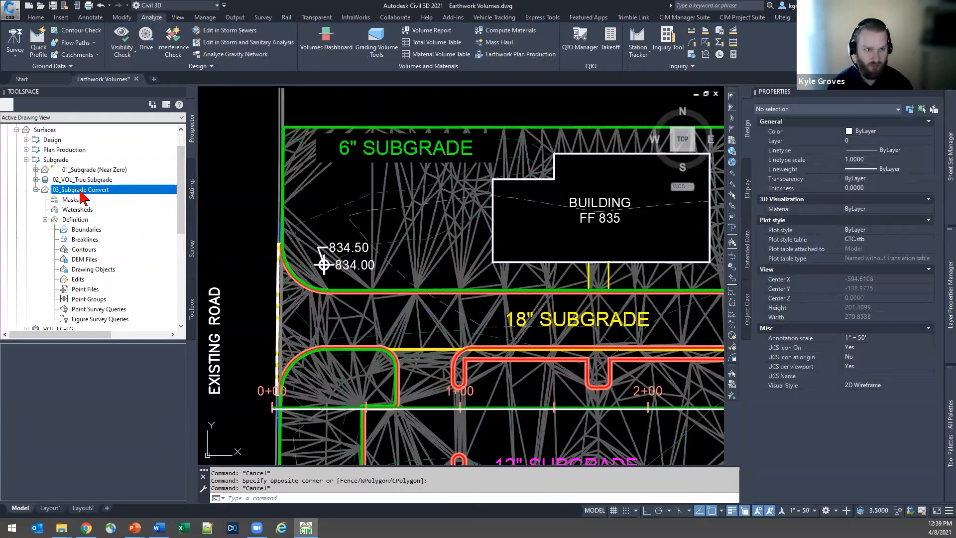
{"action": "right_click", "coordinate": [78, 281]}
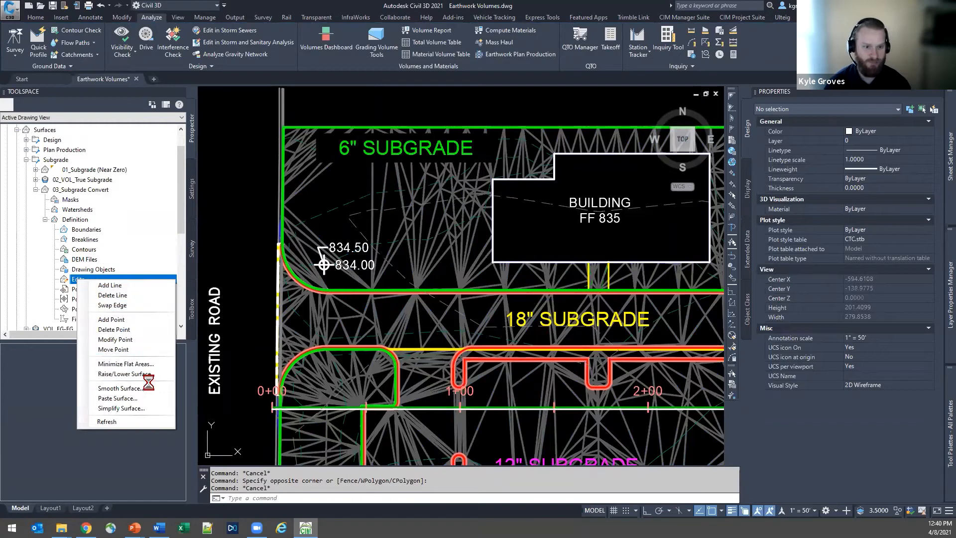
{"action": "left_click", "coordinate": [144, 399]}
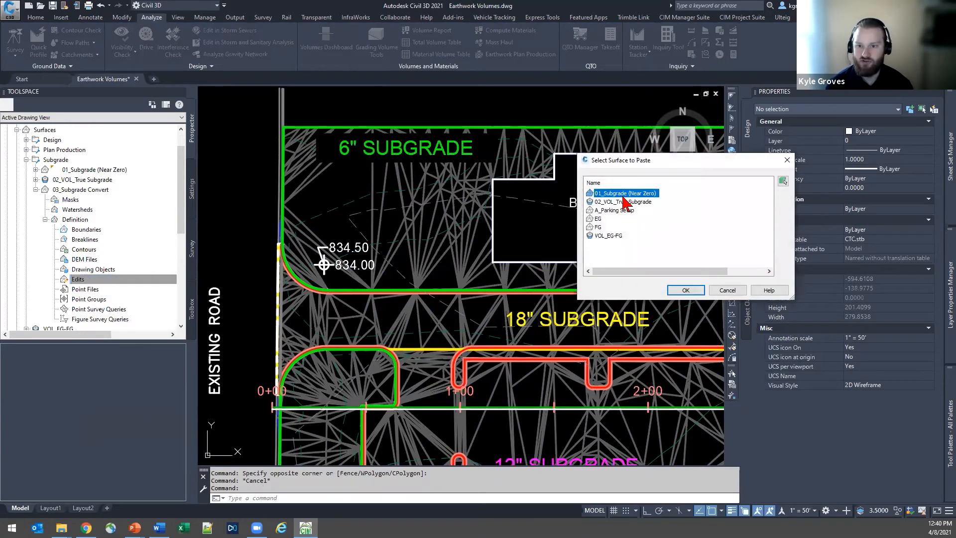
{"action": "left_click", "coordinate": [596, 202]}
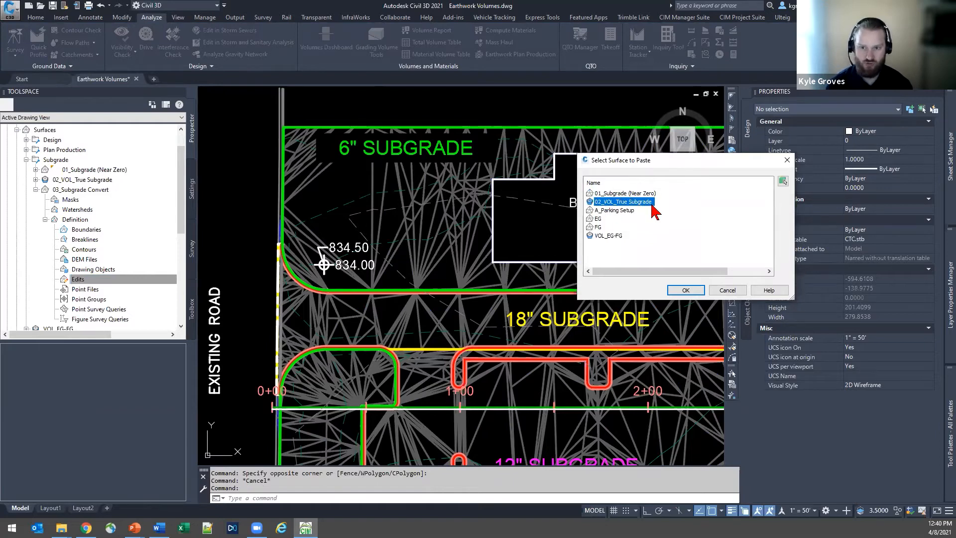
{"action": "left_click", "coordinate": [690, 291]}
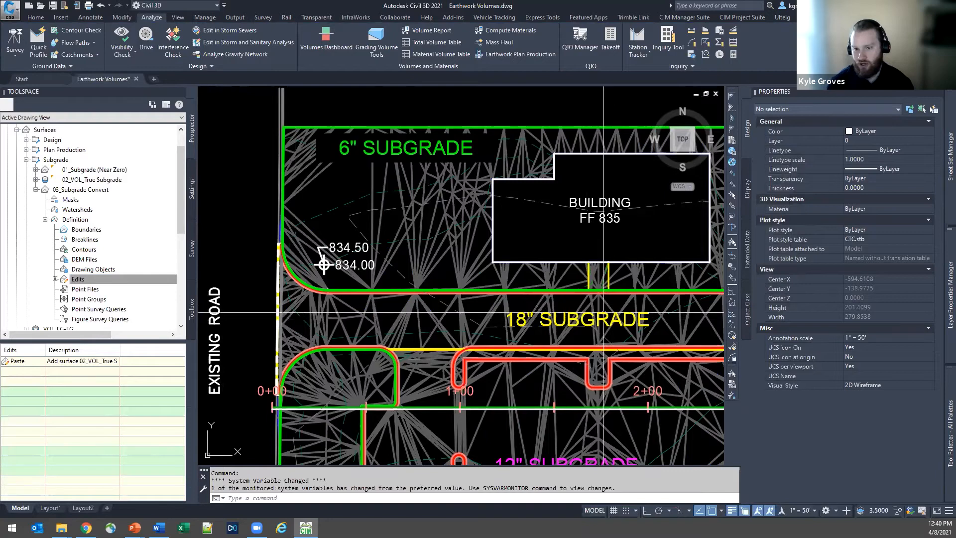
Start a new TIN volume surface from the Volumes Dashboard and name it 04_VOL EG-FG Datum.
{"action": "middle_click_drag", "start_coordinate": [464, 298], "coordinate": [388, 279]}
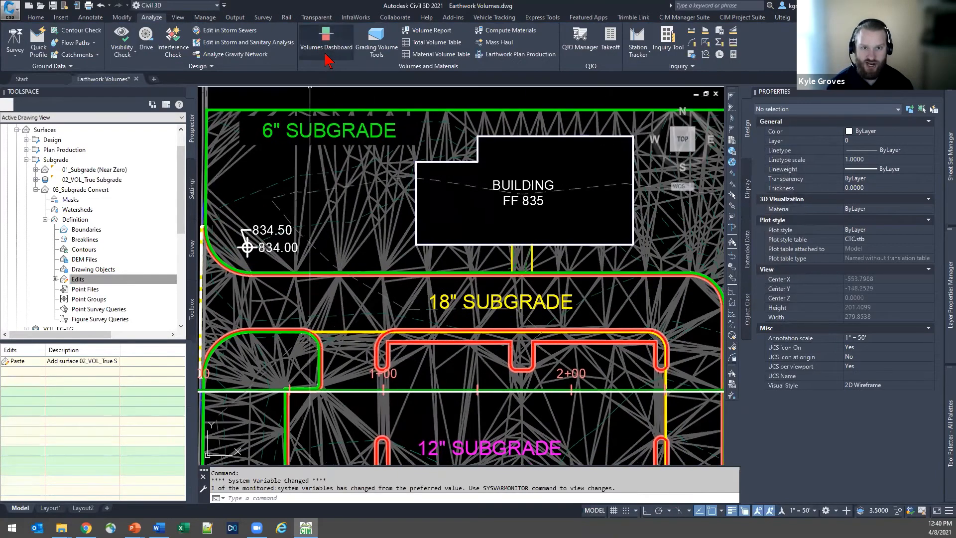
{"action": "left_click", "coordinate": [326, 55]}
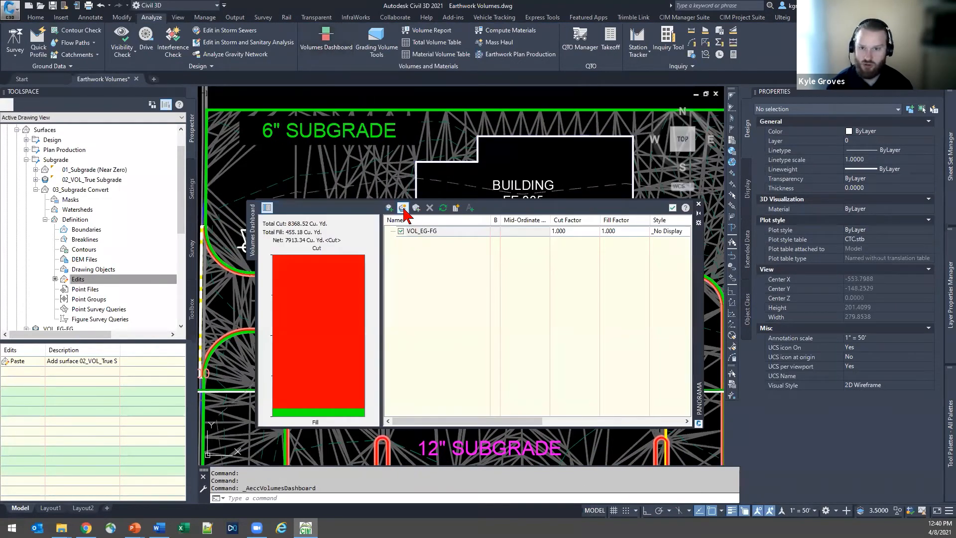
{"action": "left_click", "coordinate": [404, 214]}
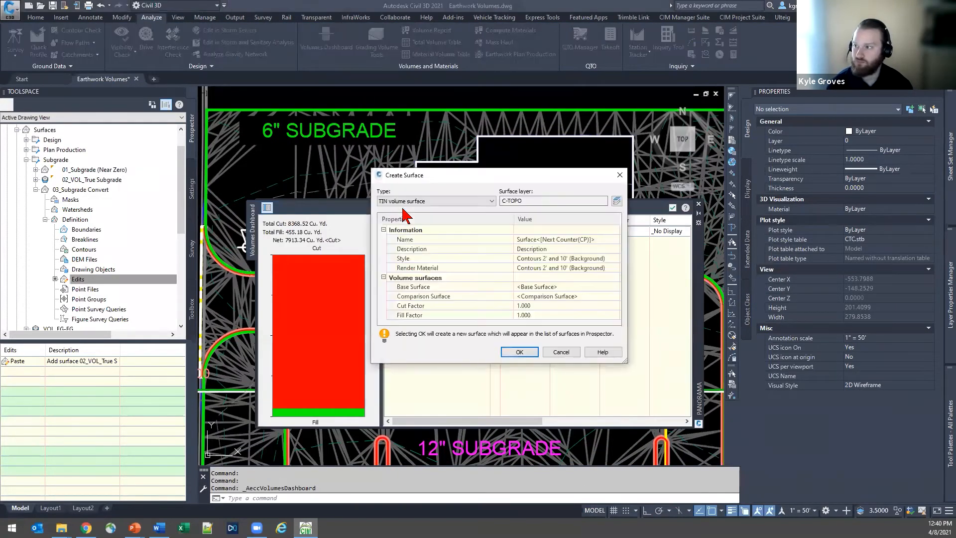
{"action": "left_click", "coordinate": [427, 201]}
{"action": "left_click", "coordinate": [427, 201]}
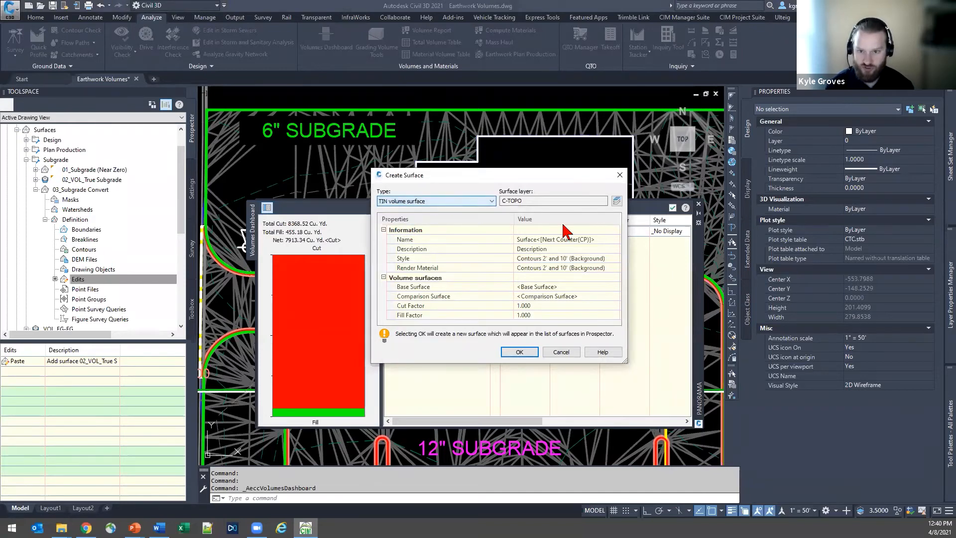
{"action": "left_click", "coordinate": [593, 239]}
{"action": "type", "text": "04"}
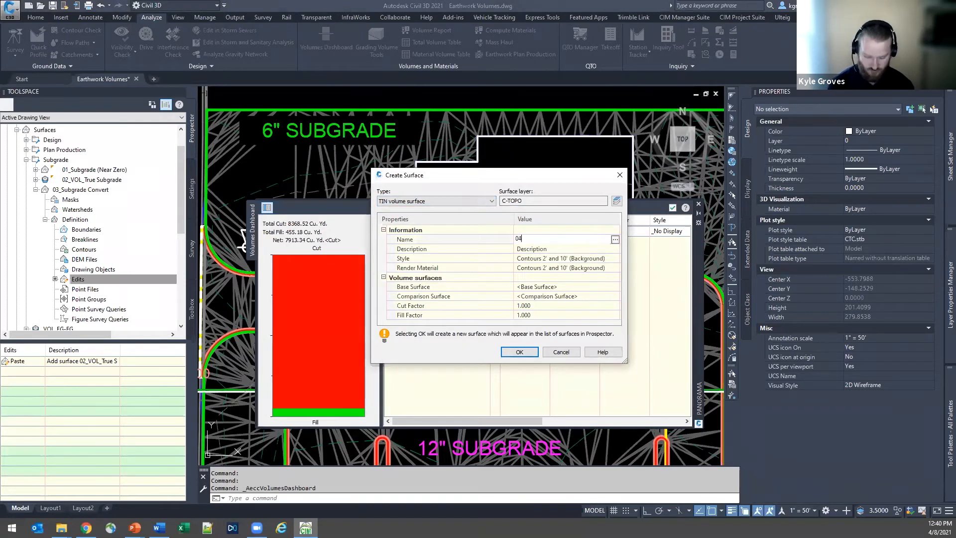
{"action": "type", "text": "_VOL EG-FG Datum"}
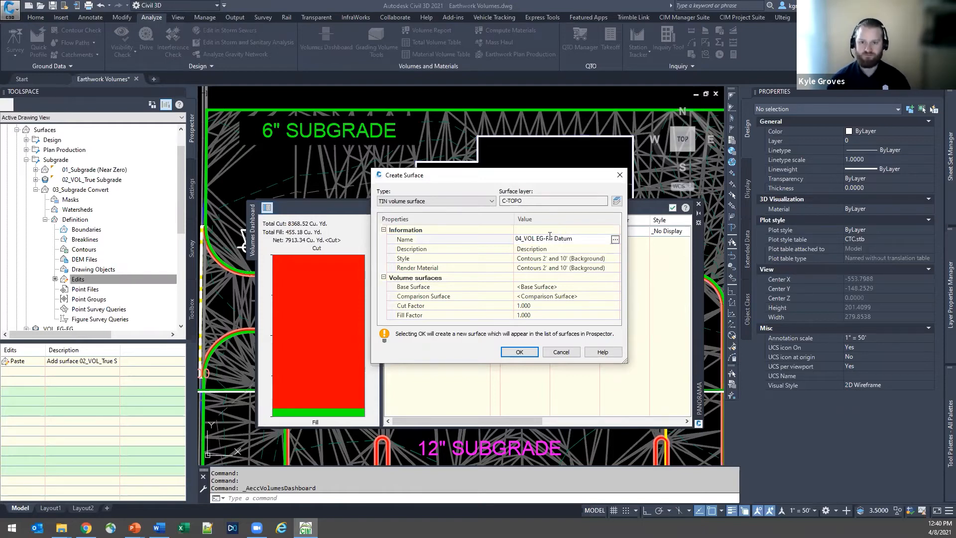
Assign the Elevation Banding style to the new volume surface.
{"action": "left_click", "coordinate": [558, 259]}
{"action": "left_click", "coordinate": [615, 258]}
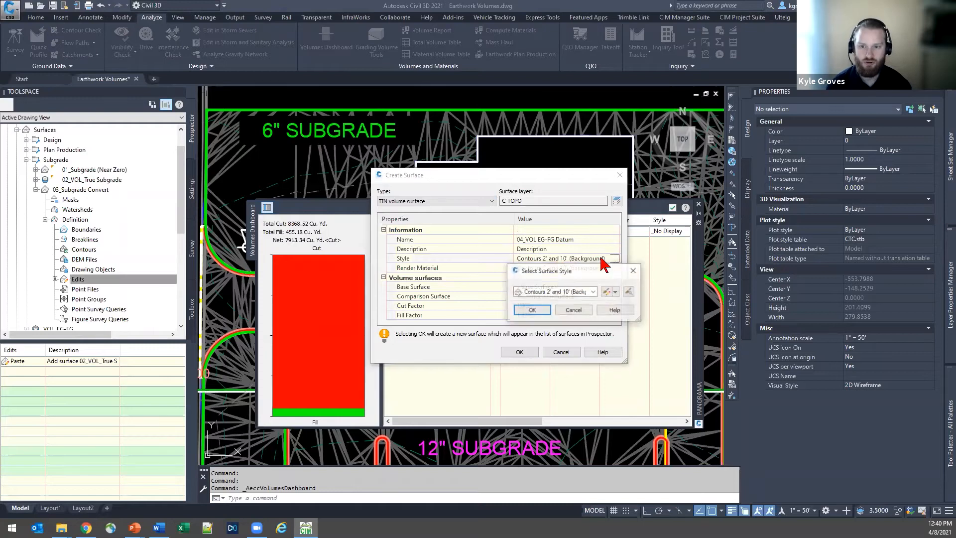
{"action": "left_click", "coordinate": [560, 294]}
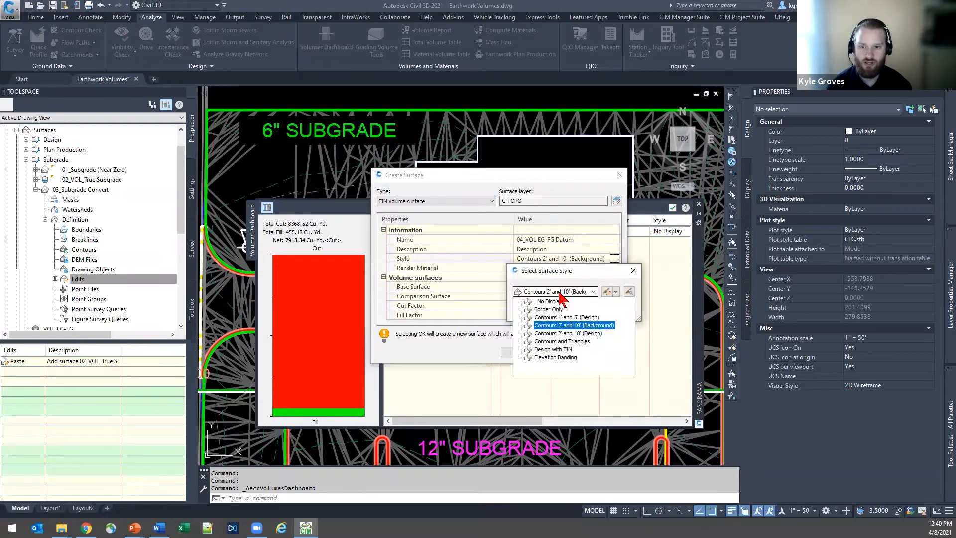
{"action": "left_click", "coordinate": [557, 358]}
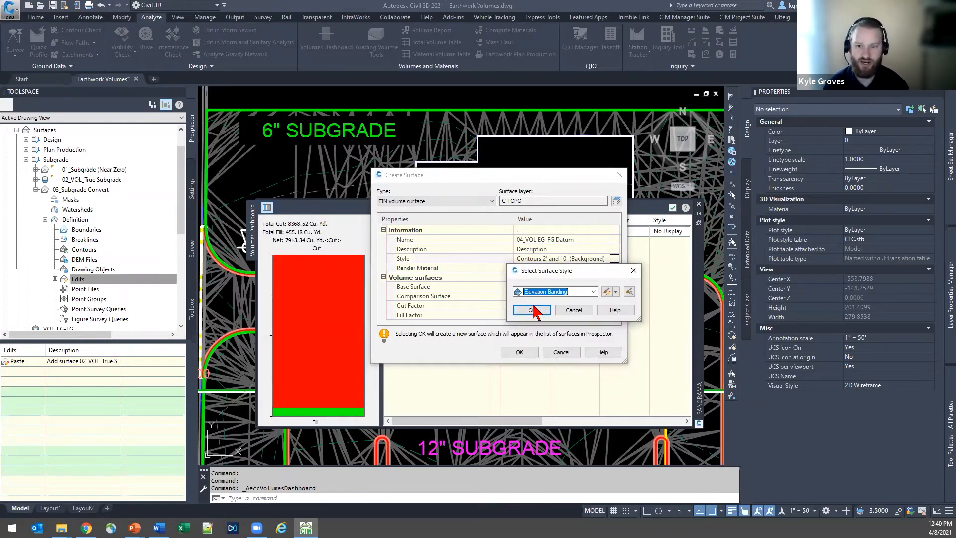
{"action": "left_click", "coordinate": [536, 312]}
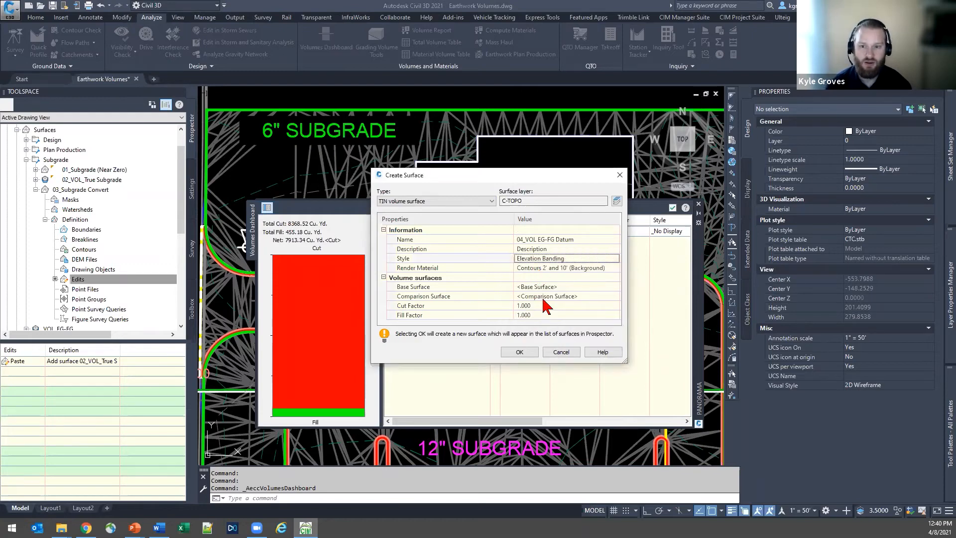
Choose EG as the base surface of the new volume surface.
{"action": "left_click", "coordinate": [548, 288]}
{"action": "left_click", "coordinate": [616, 287]}
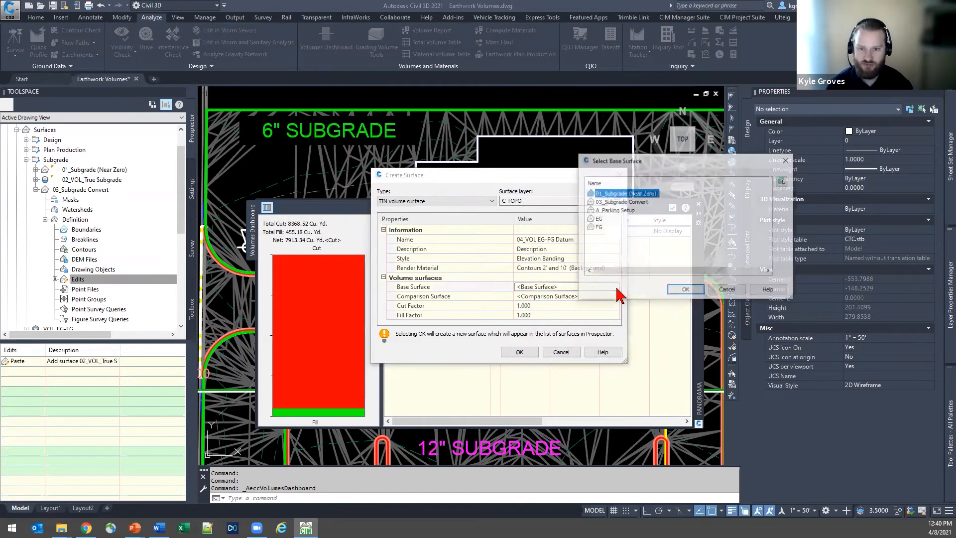
{"action": "left_click", "coordinate": [597, 219]}
{"action": "left_click", "coordinate": [686, 290]}
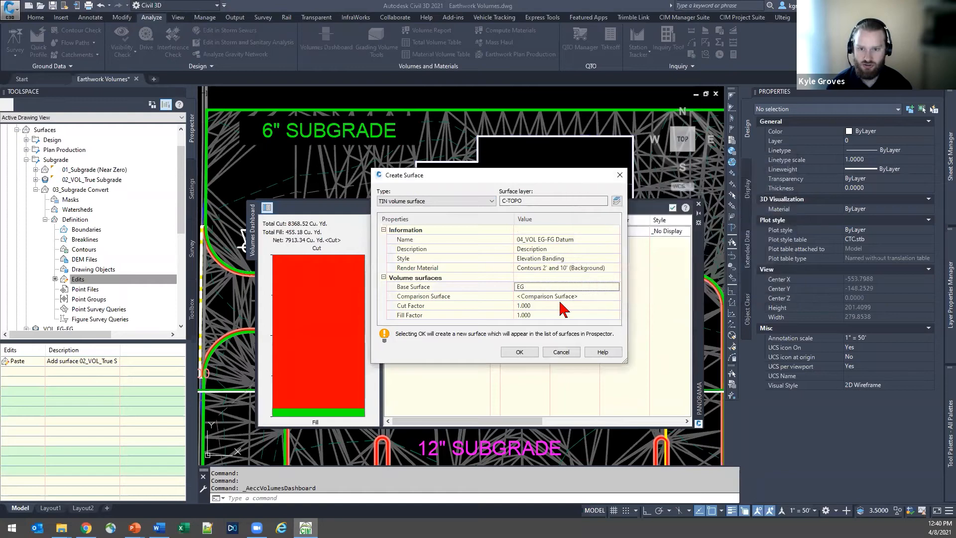
Set 03_Subgrade Convert as the comparison surface, create the volume surface and close the Volumes Dashboard.
{"action": "left_click", "coordinate": [591, 296]}
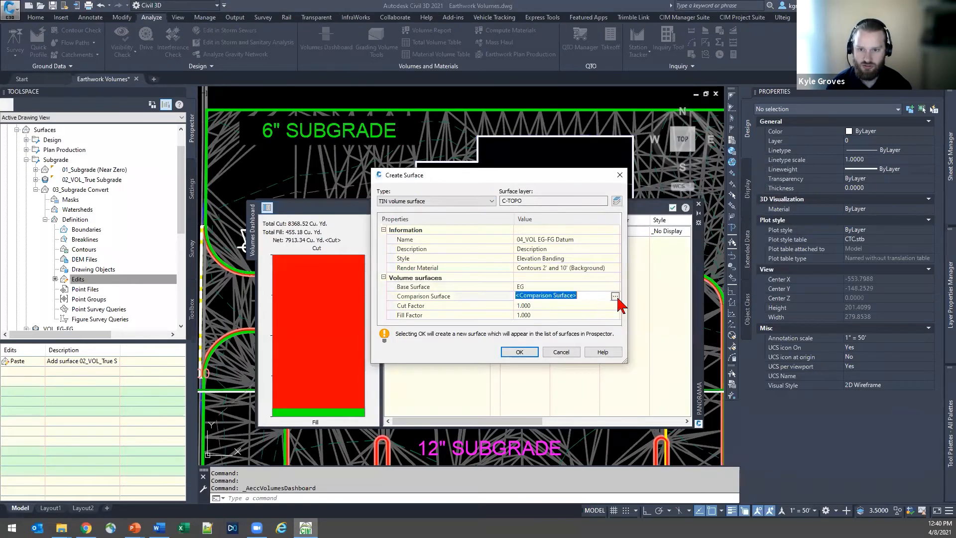
{"action": "left_click", "coordinate": [616, 296]}
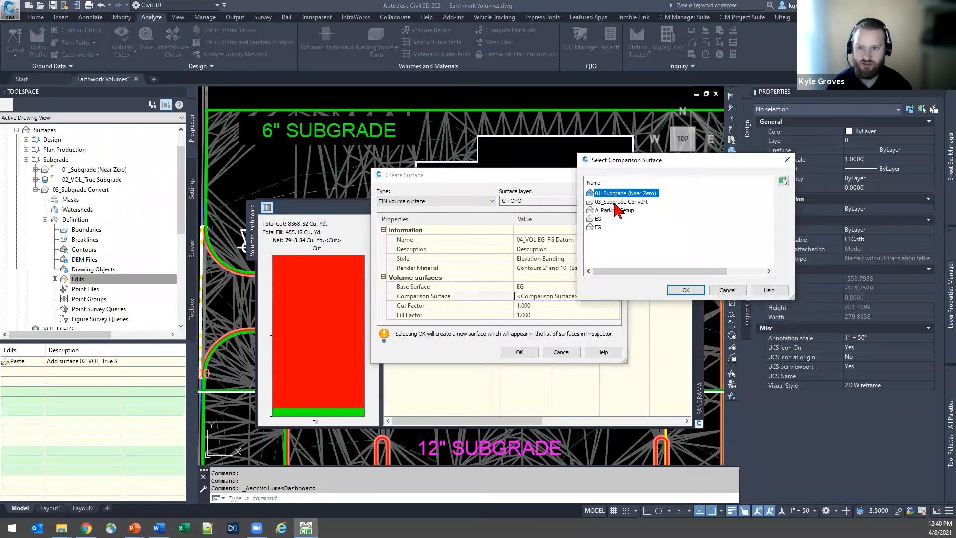
{"action": "left_click", "coordinate": [619, 202]}
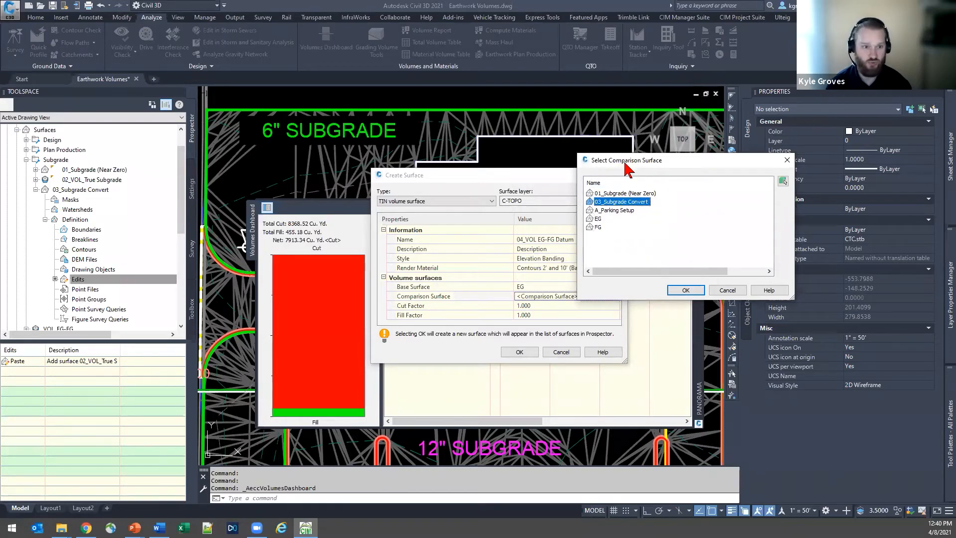
{"action": "left_click_drag", "start_coordinate": [626, 163], "coordinate": [133, 106]}
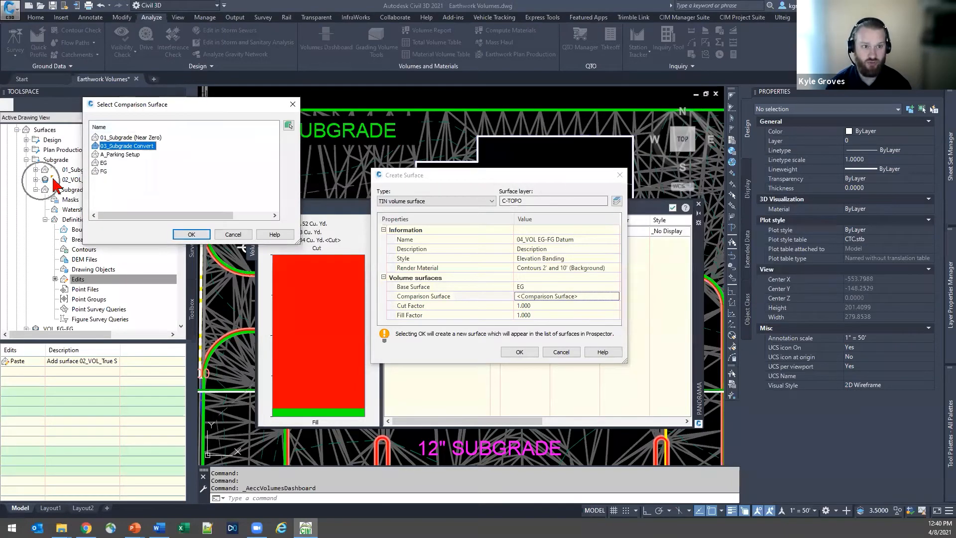
{"action": "left_click_drag", "start_coordinate": [162, 108], "coordinate": [587, 182]}
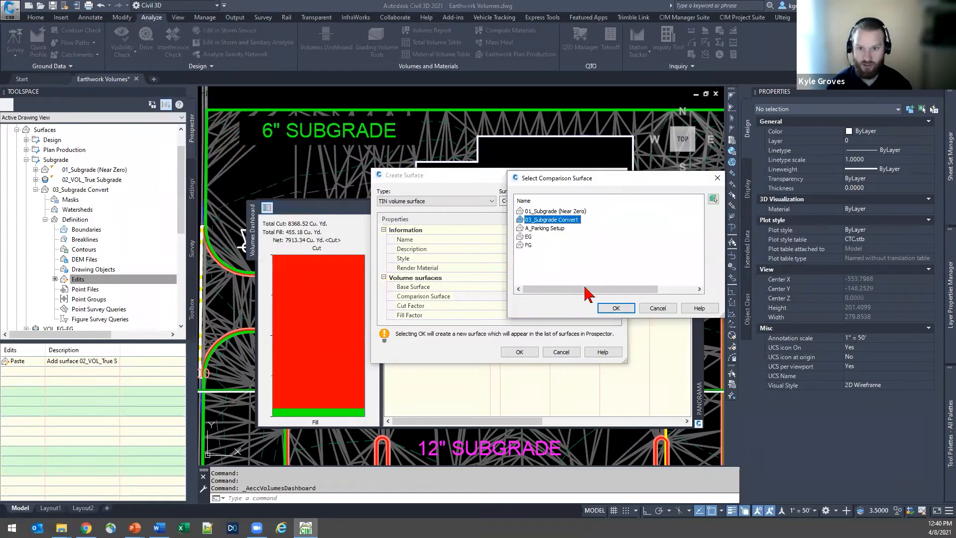
{"action": "left_click", "coordinate": [616, 308]}
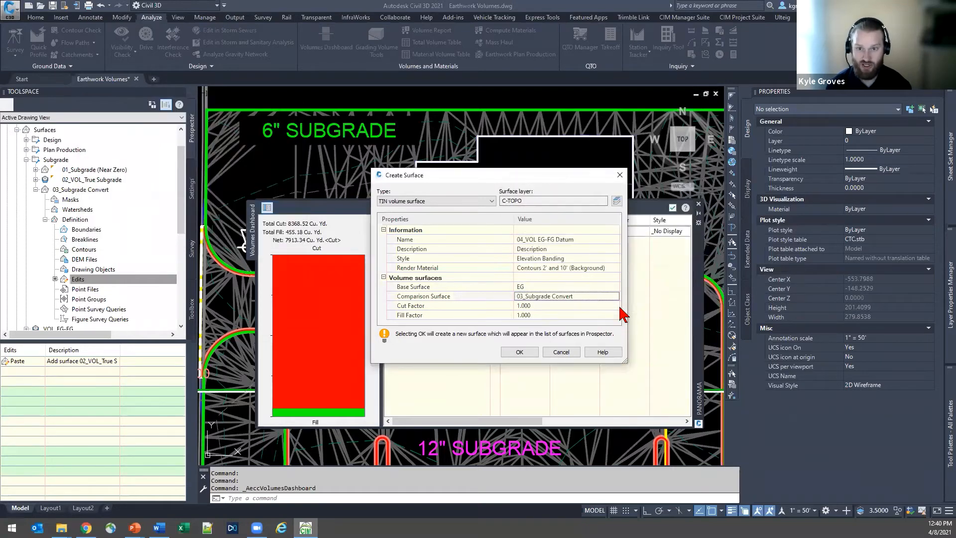
{"action": "left_click", "coordinate": [520, 352]}
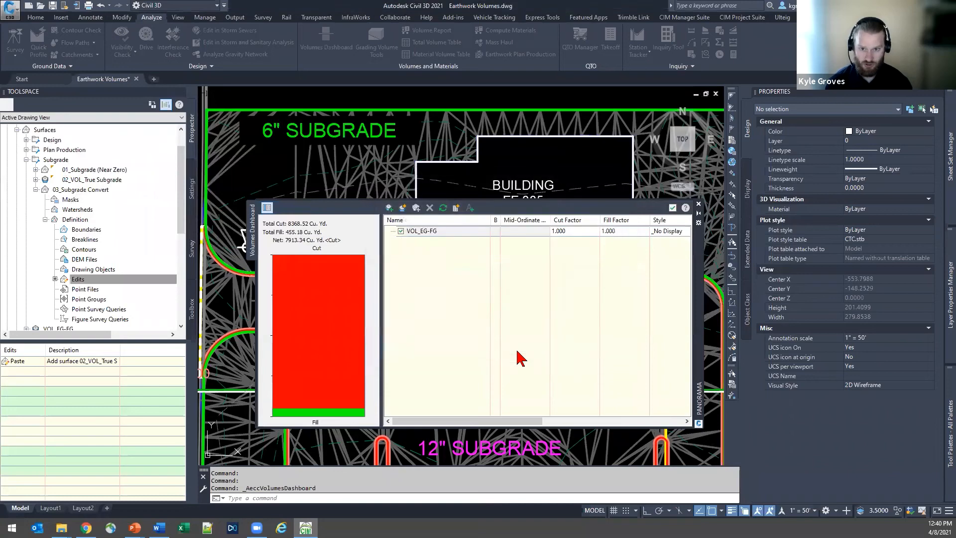
{"action": "left_click", "coordinate": [673, 209]}
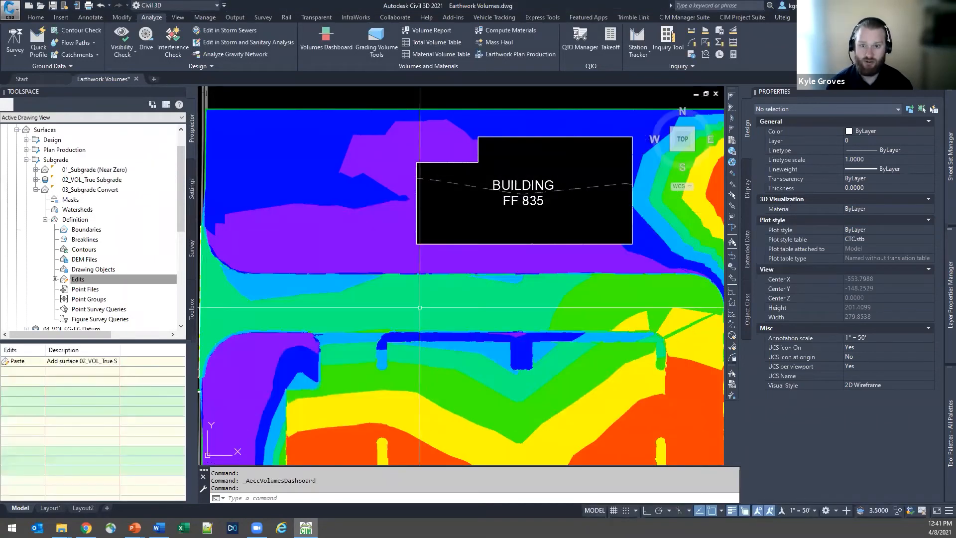
In the surface properties of 04_VOL EG-FG Datum, generate an elevation analysis with 4 ranges.
{"action": "scroll", "coordinate": [414, 282], "scroll_direction": "down", "scroll_amount": 6}
{"action": "key", "text": "Escape"}
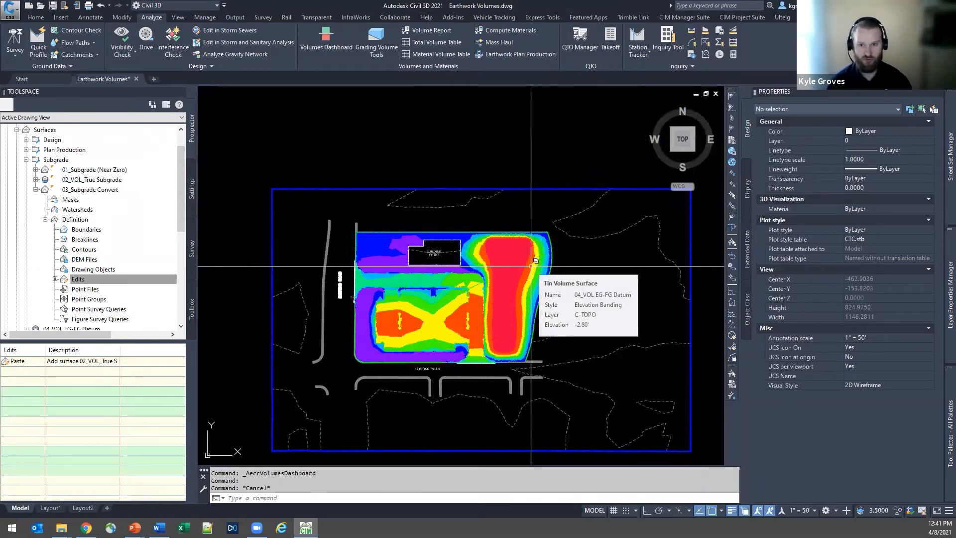
{"action": "left_click", "coordinate": [535, 260]}
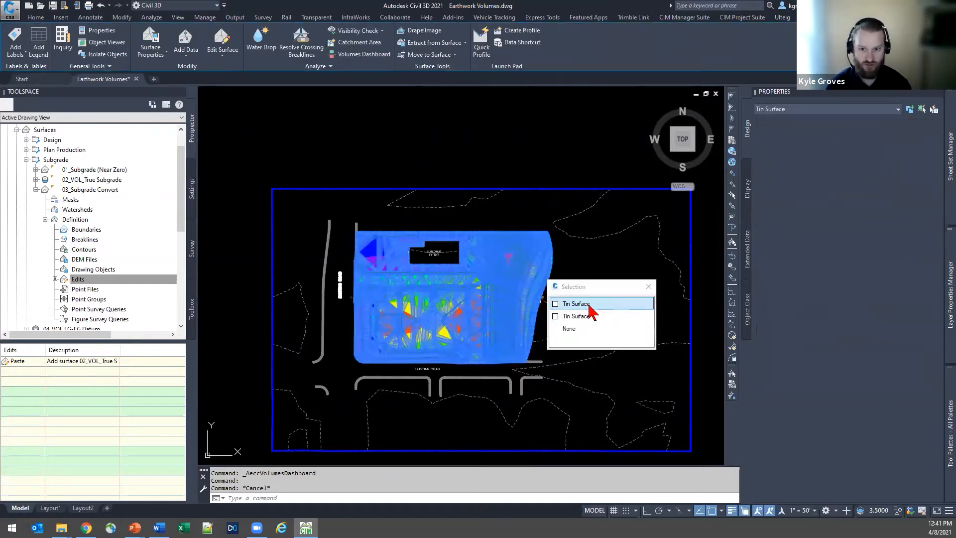
{"action": "left_click", "coordinate": [586, 305]}
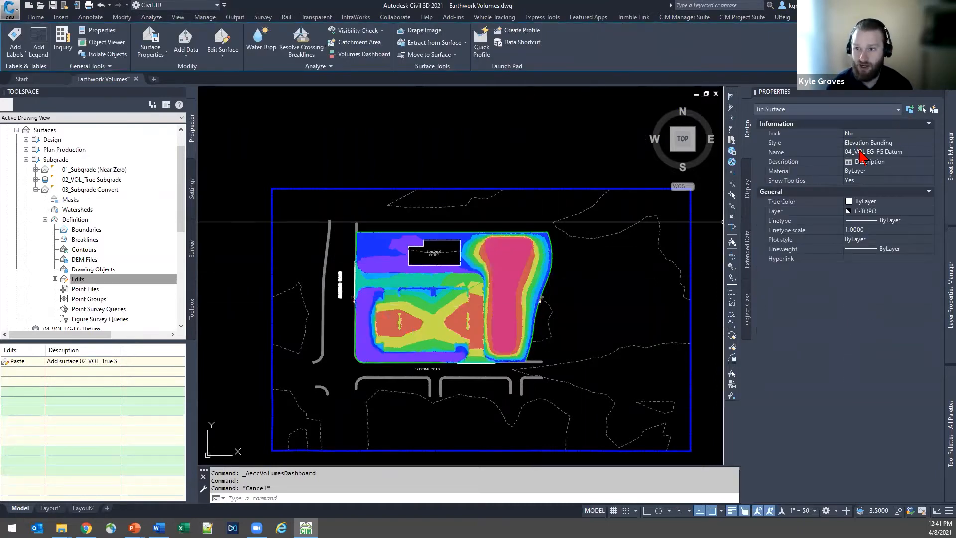
{"action": "left_click", "coordinate": [156, 37]}
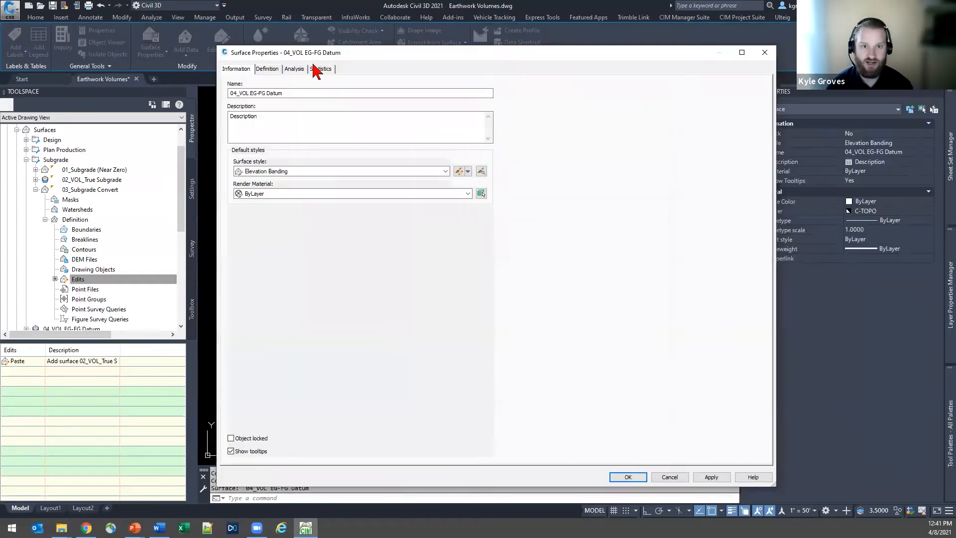
{"action": "left_click", "coordinate": [294, 69]}
{"action": "left_click", "coordinate": [281, 93]}
{"action": "left_click", "coordinate": [282, 96]}
{"action": "left_click", "coordinate": [482, 154]}
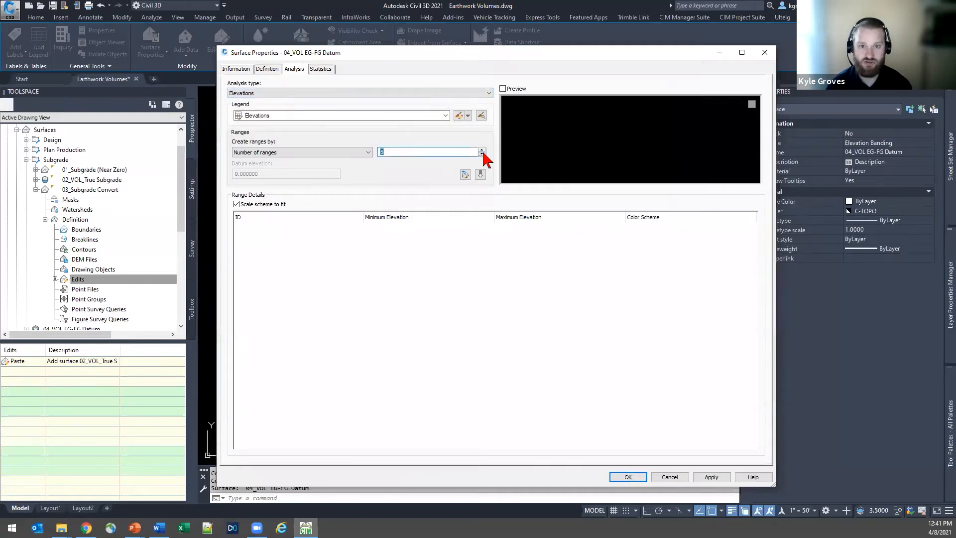
{"action": "left_click", "coordinate": [480, 174]}
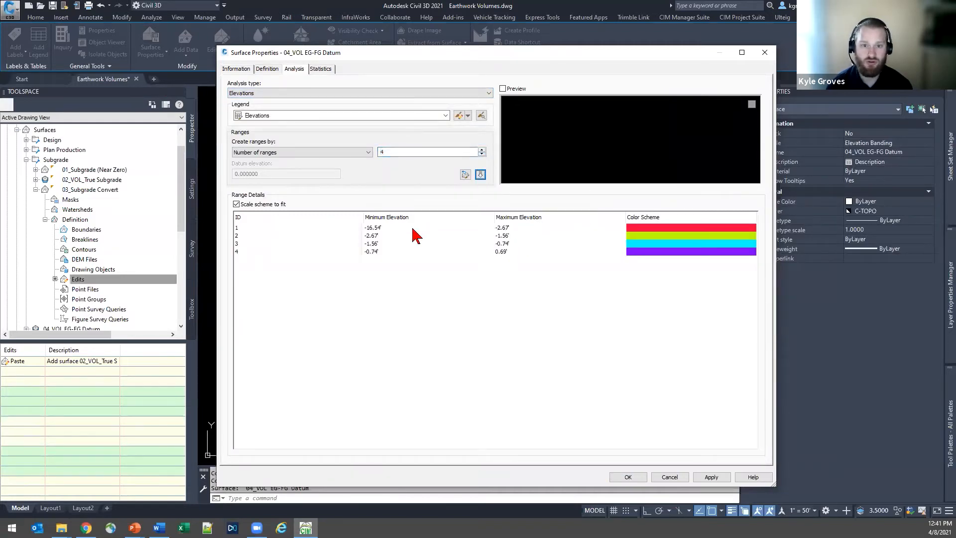
Set the first elevation range's maximum to -2 and make the second range run from -2 to 0 feet.
{"action": "double_click", "coordinate": [508, 228]}
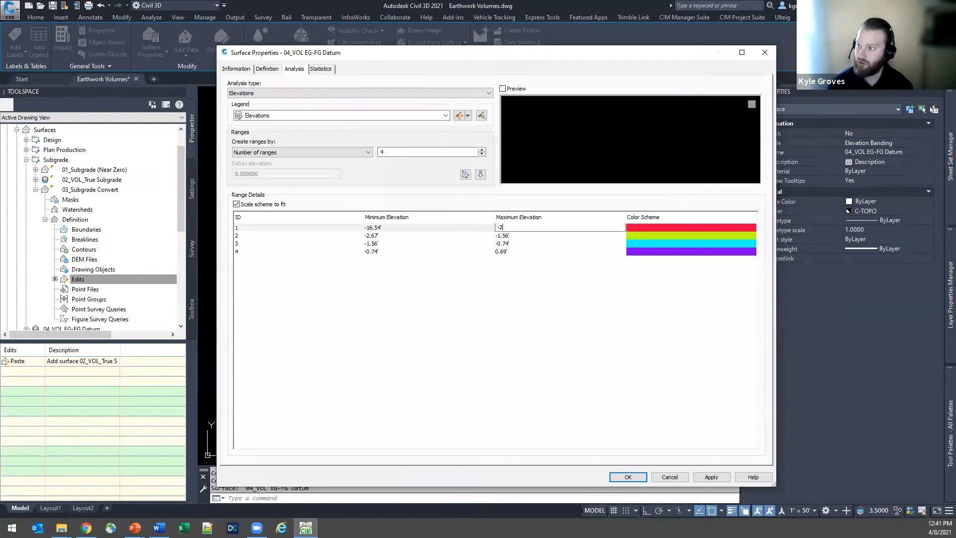
{"action": "type", "text": "-2"}
{"action": "key", "text": "Return"}
{"action": "double_click", "coordinate": [422, 237]}
{"action": "type", "text": "-2"}
{"action": "key", "text": "Return"}
{"action": "double_click", "coordinate": [515, 237]}
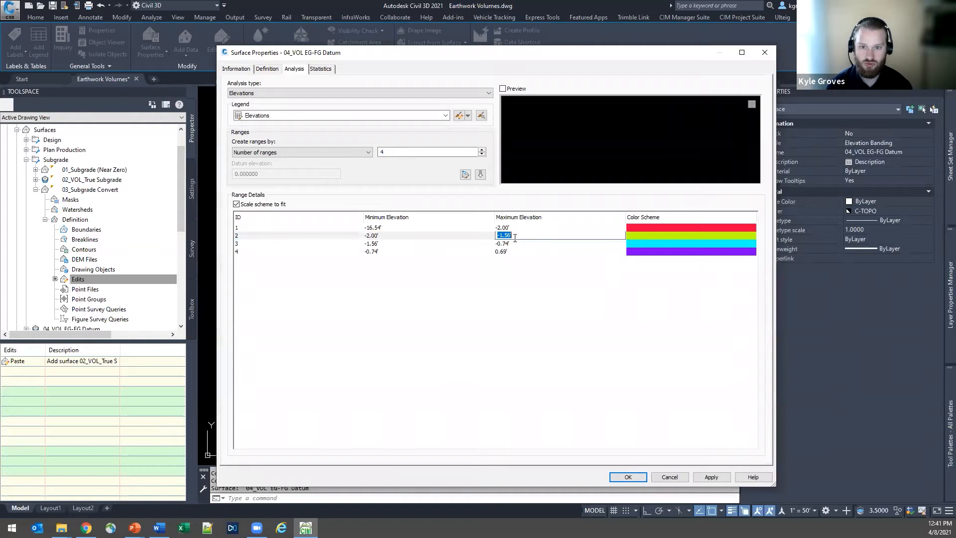
{"action": "type", "text": "0"}
{"action": "key", "text": "Return"}
Make the third elevation range run from 0 to 2 feet.
{"action": "double_click", "coordinate": [504, 244]}
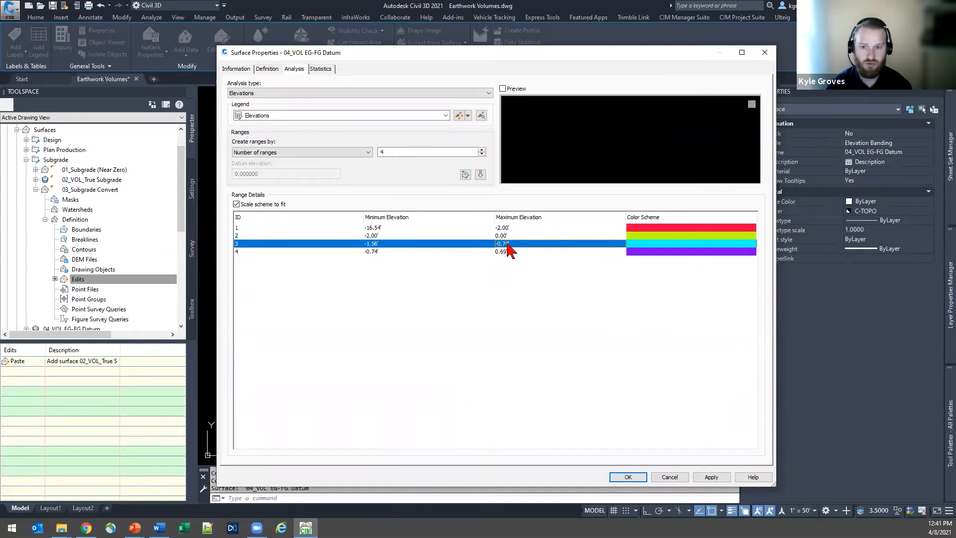
{"action": "type", "text": "2"}
{"action": "key", "text": "Return"}
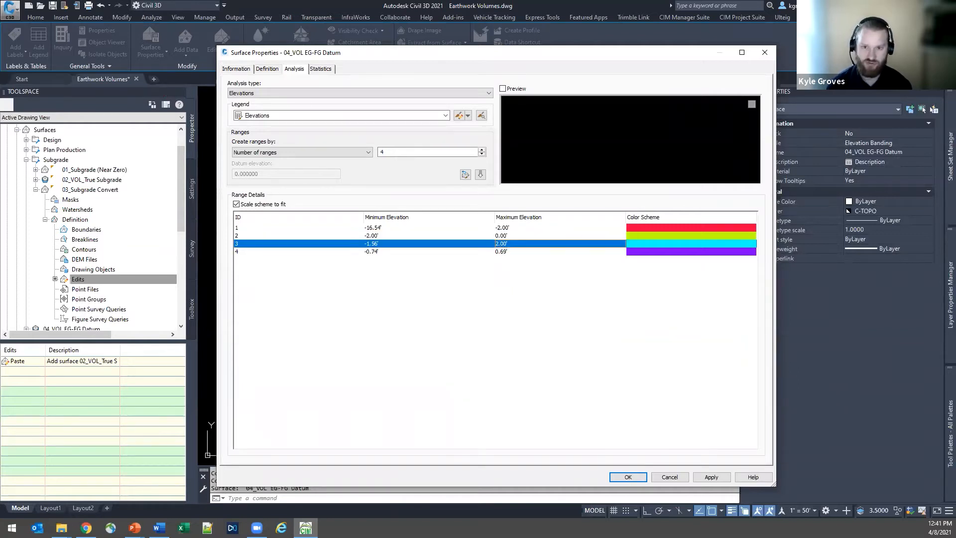
{"action": "double_click", "coordinate": [410, 243]}
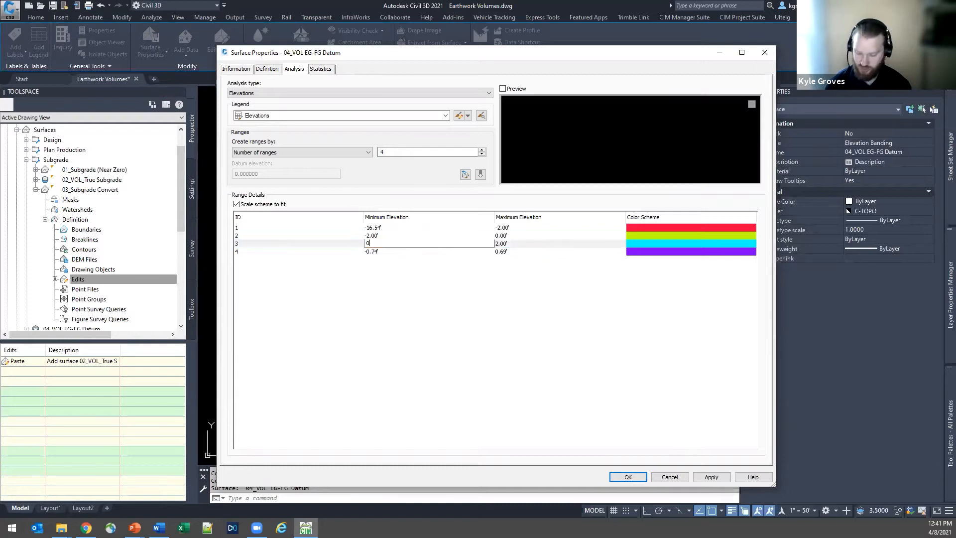
Set range 3's minimum elevation to 0' and give range 4 a minimum of 2' and a maximum of 100'.
{"action": "key", "text": "Return"}
{"action": "double_click", "coordinate": [409, 252]}
{"action": "type", "text": "2"}
{"action": "key", "text": "Return"}
{"action": "left_click", "coordinate": [556, 294]}
{"action": "left_click", "coordinate": [534, 251]}
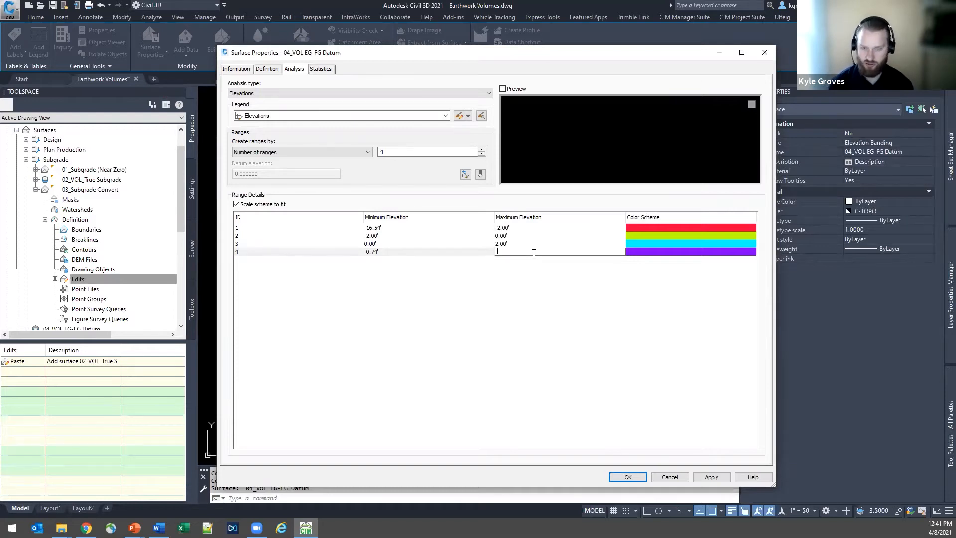
{"action": "type", "text": "100"}
{"action": "key", "text": "Return"}
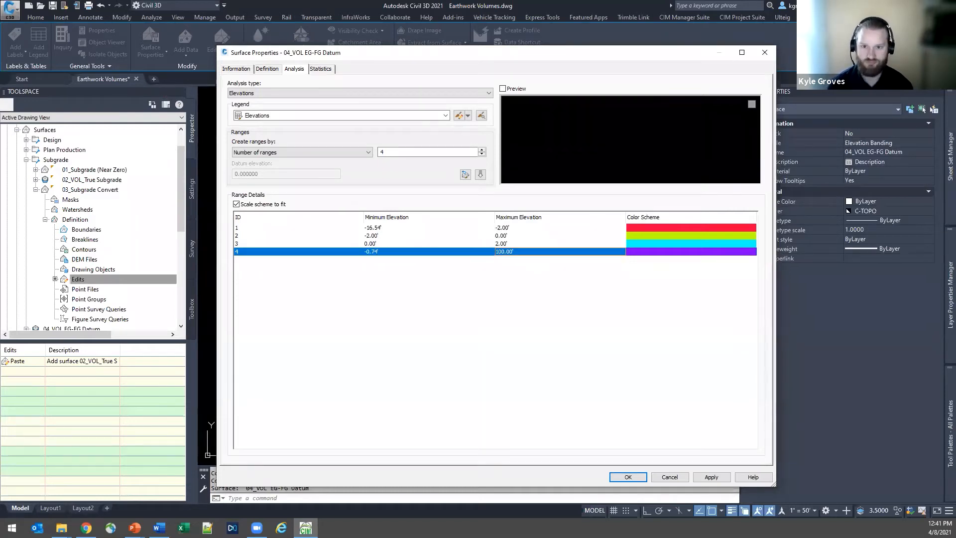
{"action": "left_click", "coordinate": [371, 252]}
{"action": "key", "text": "Return"}
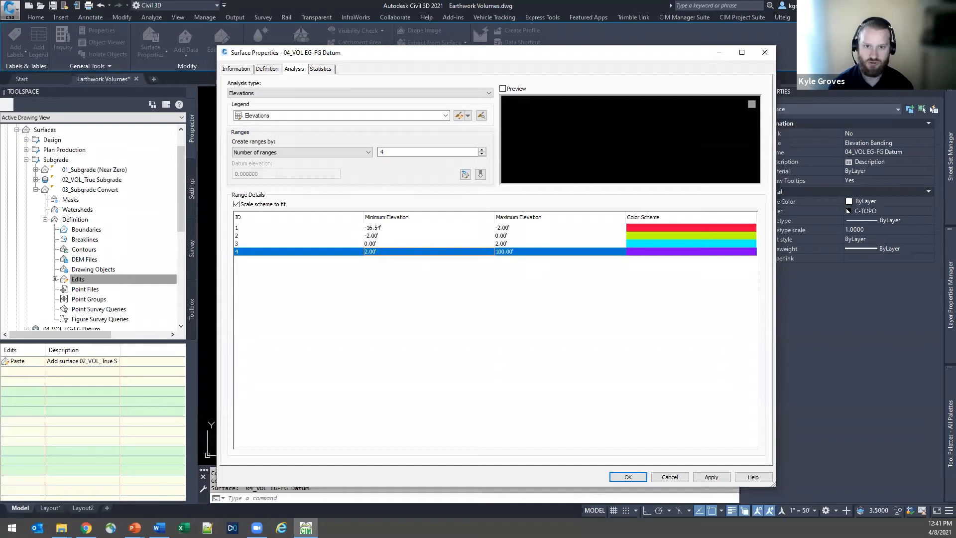
Recolor elevation range 2 with index color 40 and range 4 with green, and apply the surface analysis.
{"action": "left_click", "coordinate": [654, 237]}
{"action": "double_click", "coordinate": [651, 238]}
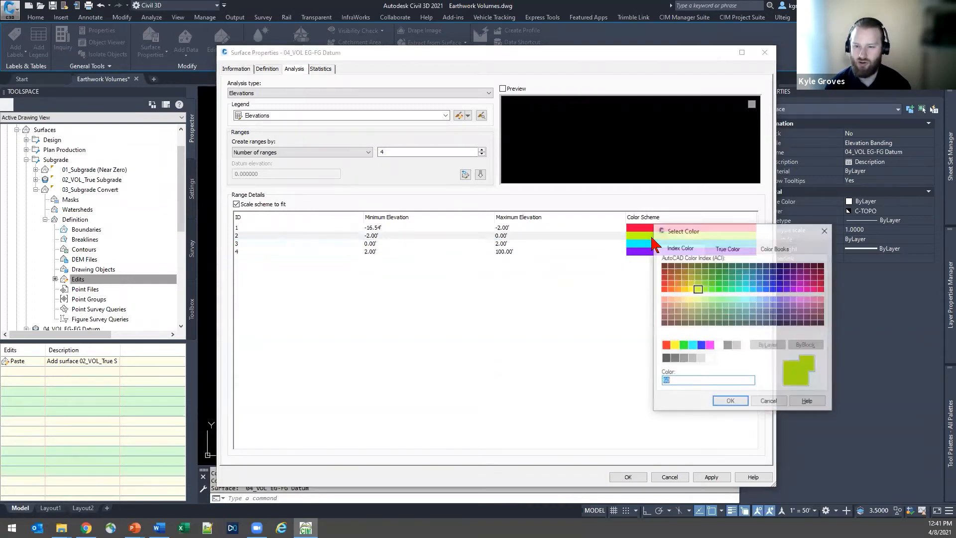
{"action": "left_click", "coordinate": [685, 285]}
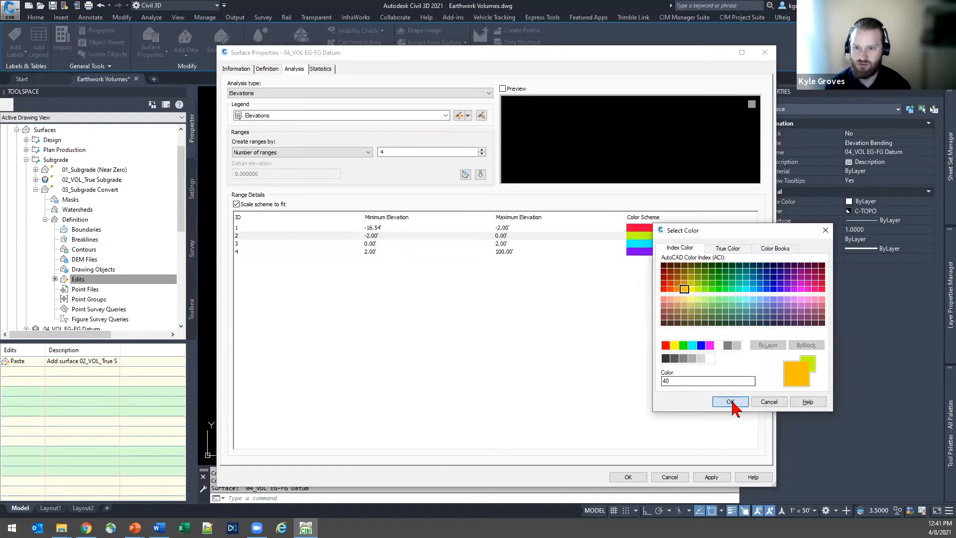
{"action": "left_click", "coordinate": [731, 401]}
{"action": "double_click", "coordinate": [642, 252]}
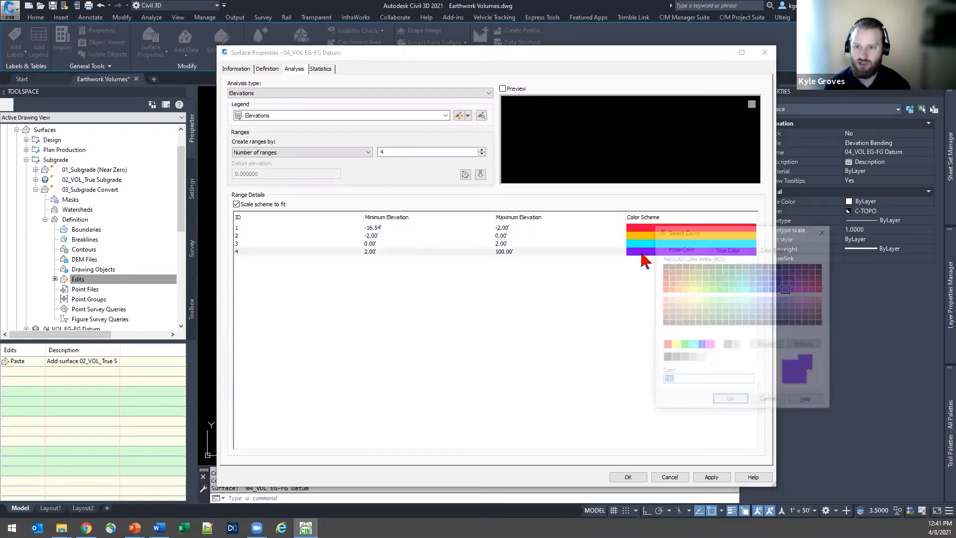
{"action": "left_click", "coordinate": [685, 346]}
{"action": "left_click", "coordinate": [731, 402]}
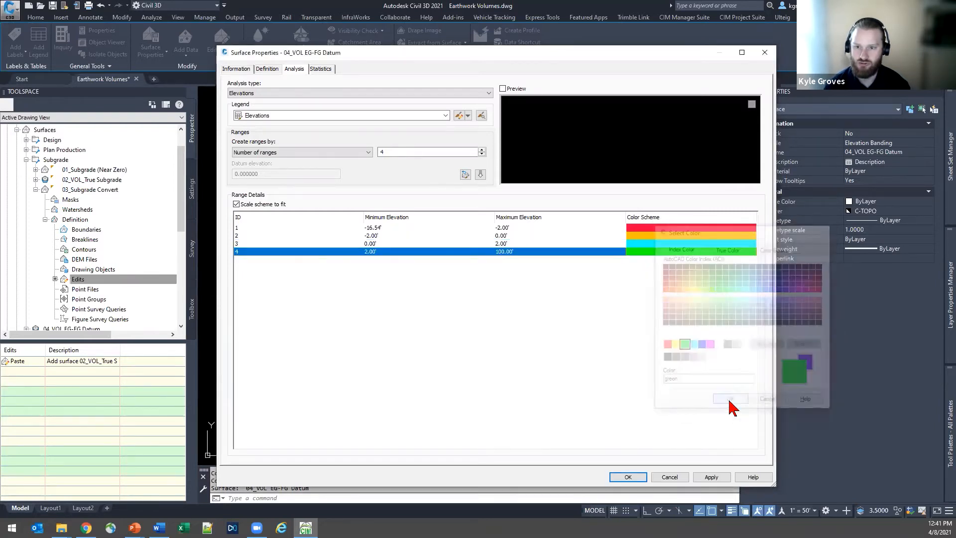
{"action": "left_click", "coordinate": [631, 477]}
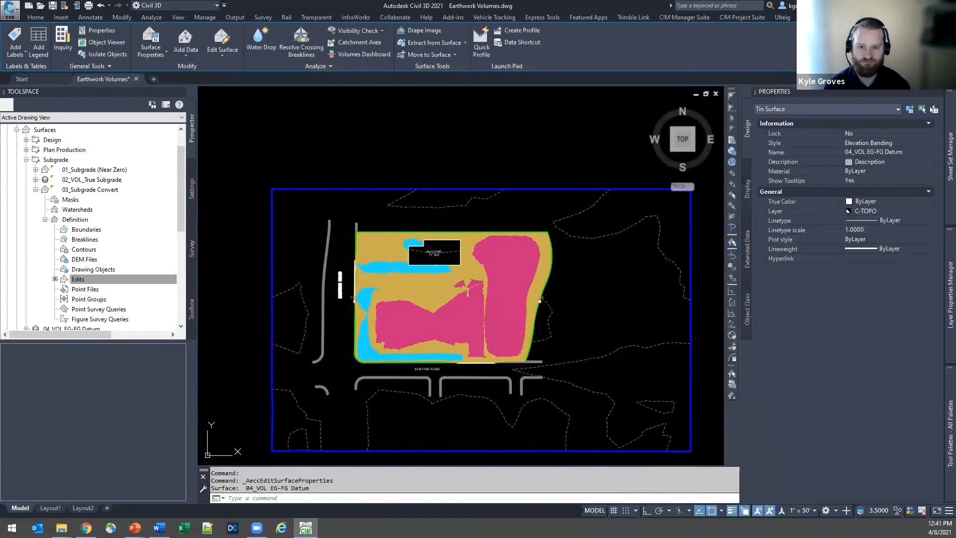
{"action": "key", "text": "Escape"}
Sample the EG, FG and 03_Subgrade Convert surfaces for new surface profiles along the Site Section alignment.
{"action": "scroll", "coordinate": [457, 331], "scroll_direction": "up", "scroll_amount": 4}
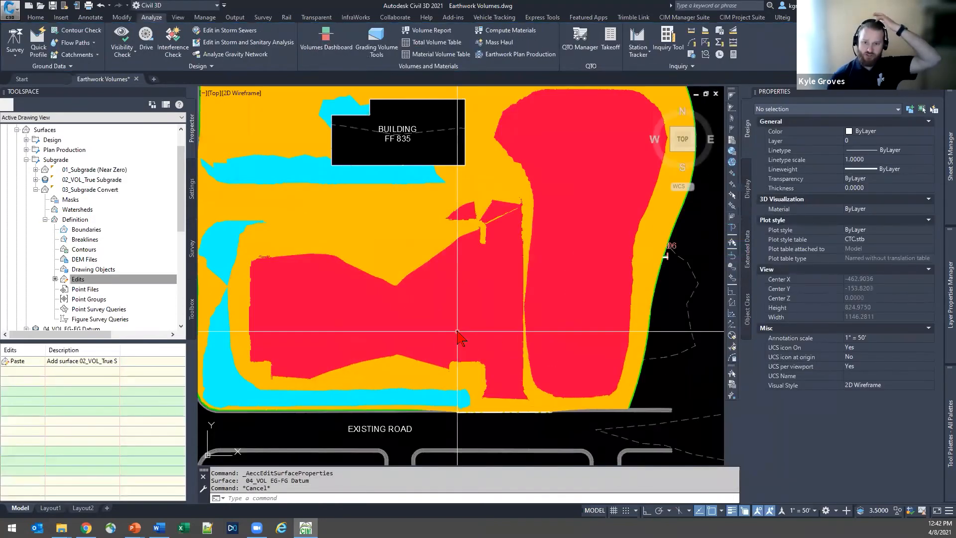
{"action": "scroll", "coordinate": [457, 331], "scroll_direction": "down", "scroll_amount": 2}
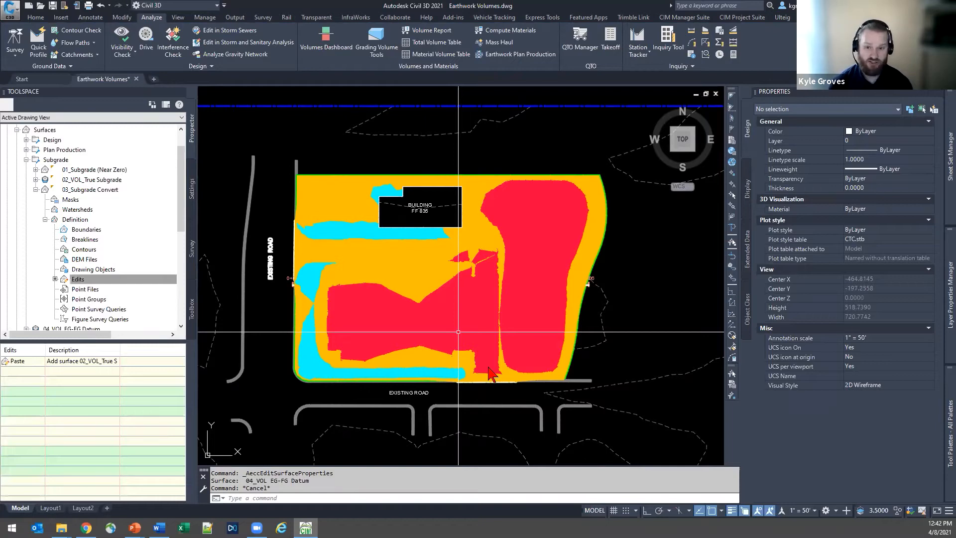
{"action": "scroll", "coordinate": [489, 375], "scroll_direction": "down", "scroll_amount": 4}
{"action": "mouse_move", "coordinate": [544, 343]}
{"action": "middle_mouse_down"}
{"action": "mouse_move", "coordinate": [273, 336]}
{"action": "mouse_move", "coordinate": [464, 331]}
{"action": "mouse_move", "coordinate": [374, 327]}
{"action": "middle_mouse_up"}
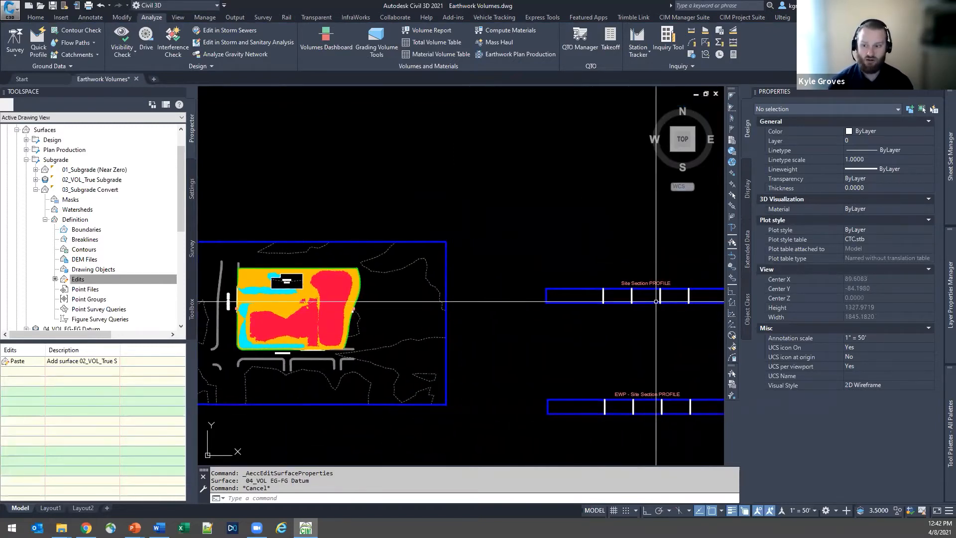
{"action": "scroll", "coordinate": [498, 299], "scroll_direction": "up", "scroll_amount": 12}
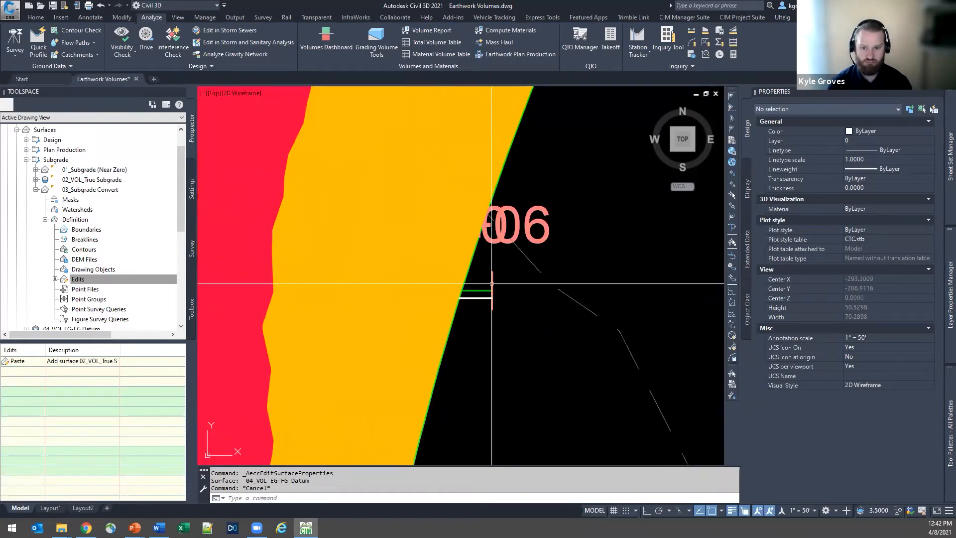
{"action": "left_click", "coordinate": [481, 296]}
{"action": "scroll", "coordinate": [531, 373], "scroll_direction": "down", "scroll_amount": 12}
{"action": "middle_click_drag", "start_coordinate": [531, 372], "coordinate": [481, 299]}
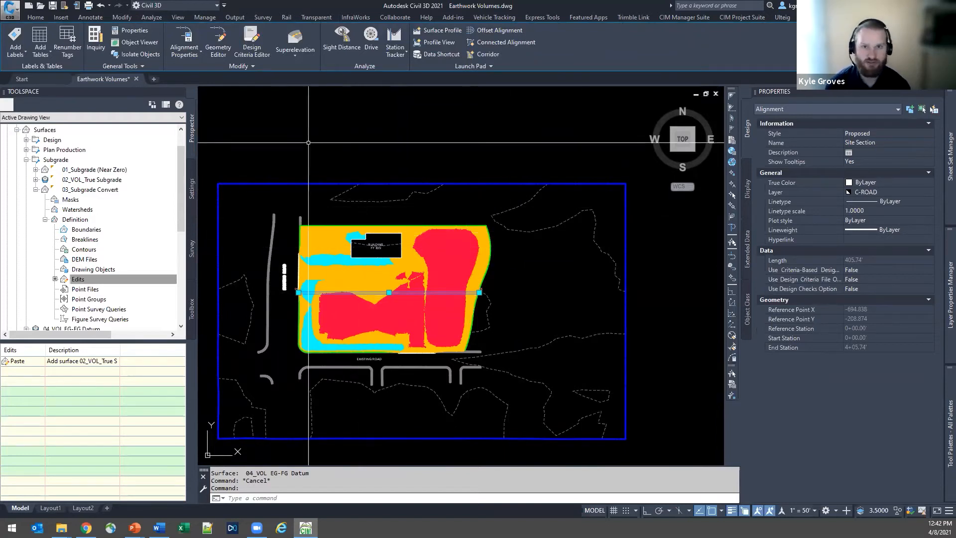
{"action": "left_click", "coordinate": [433, 31]}
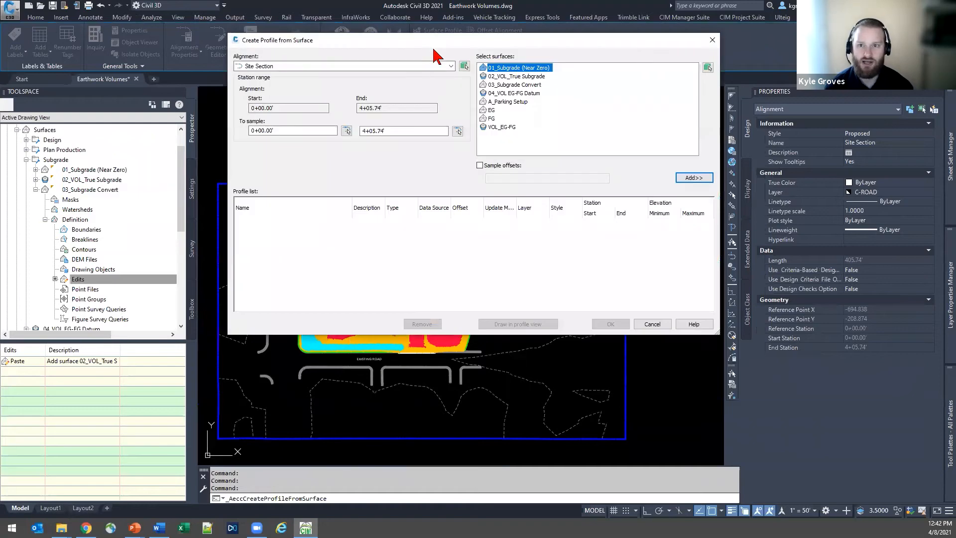
{"action": "left_click_drag", "start_coordinate": [434, 44], "coordinate": [650, 106]}
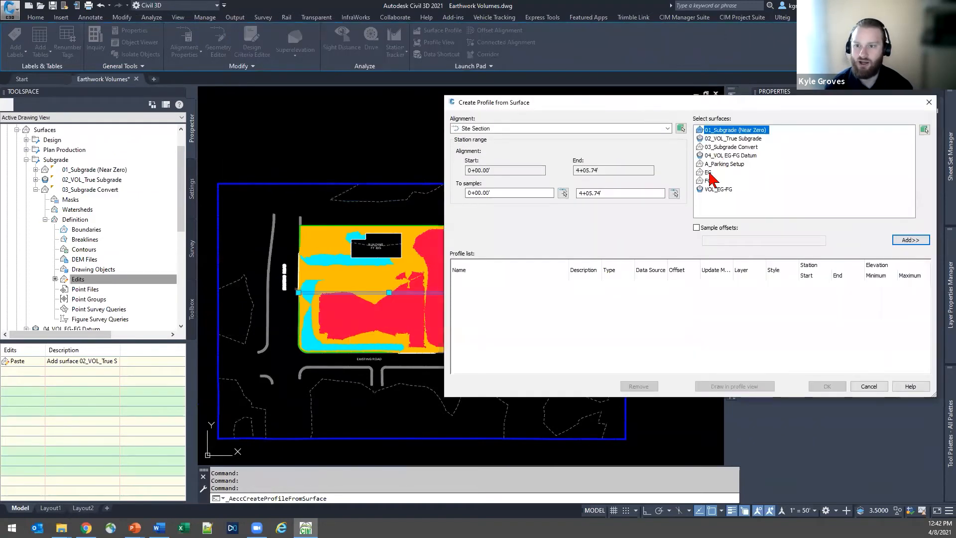
{"action": "left_click", "coordinate": [707, 172]}
{"action": "left_click", "coordinate": [910, 241]}
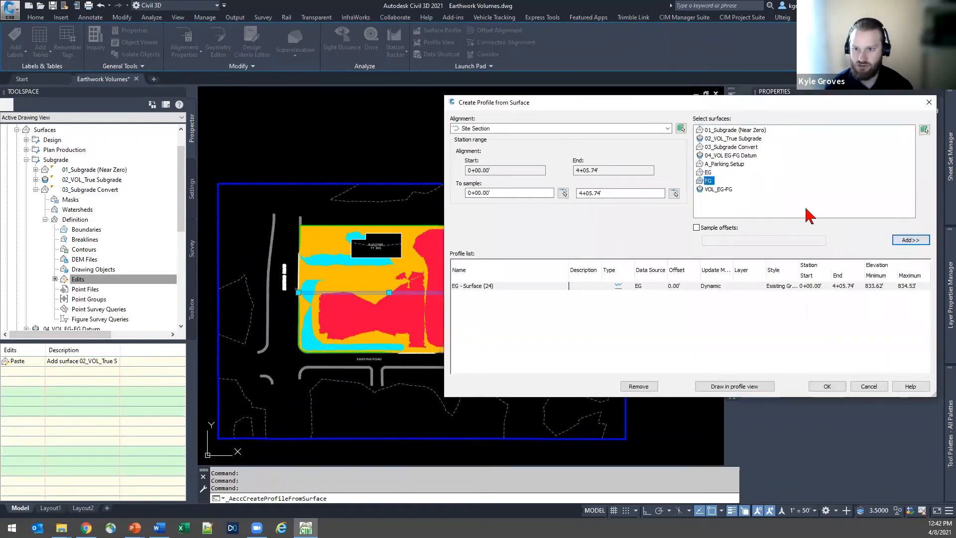
{"action": "left_click", "coordinate": [909, 241]}
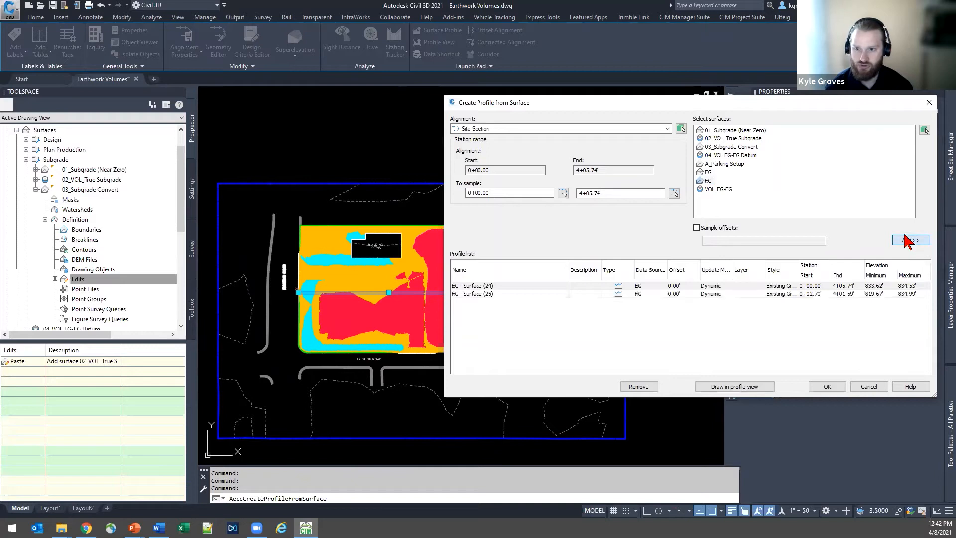
{"action": "left_click", "coordinate": [729, 147]}
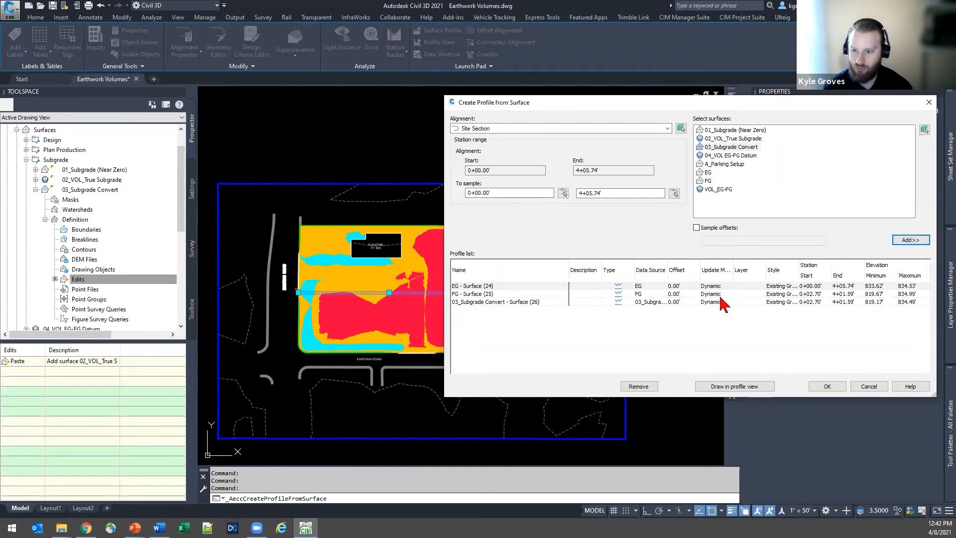
Assign the Design Profile style to the FG surface profile.
{"action": "left_click", "coordinate": [487, 287]}
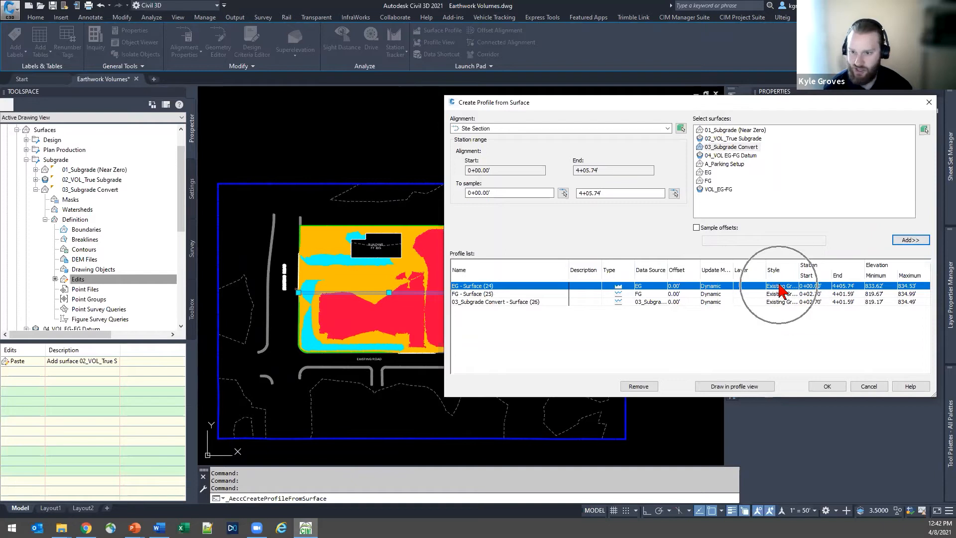
{"action": "left_click", "coordinate": [473, 295]}
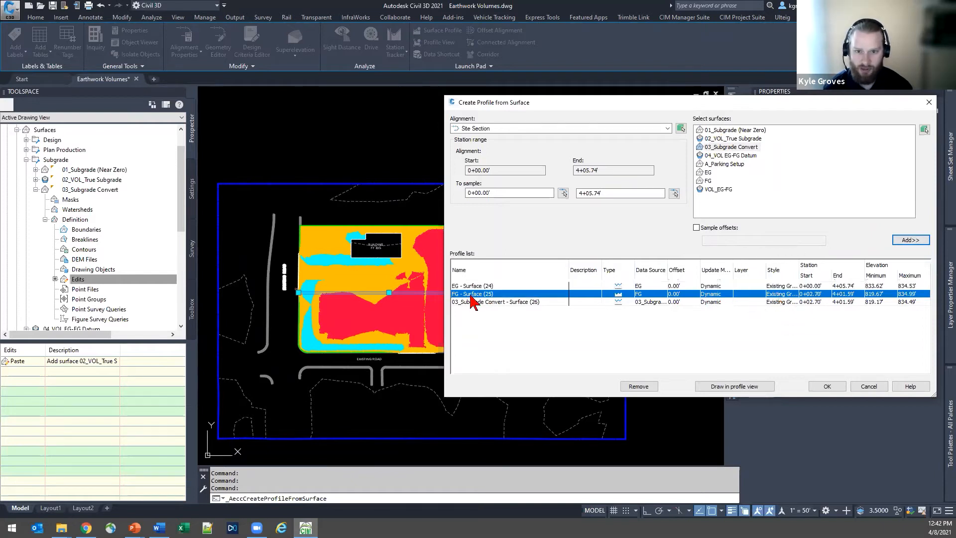
{"action": "left_click", "coordinate": [793, 298]}
{"action": "left_click", "coordinate": [553, 292]}
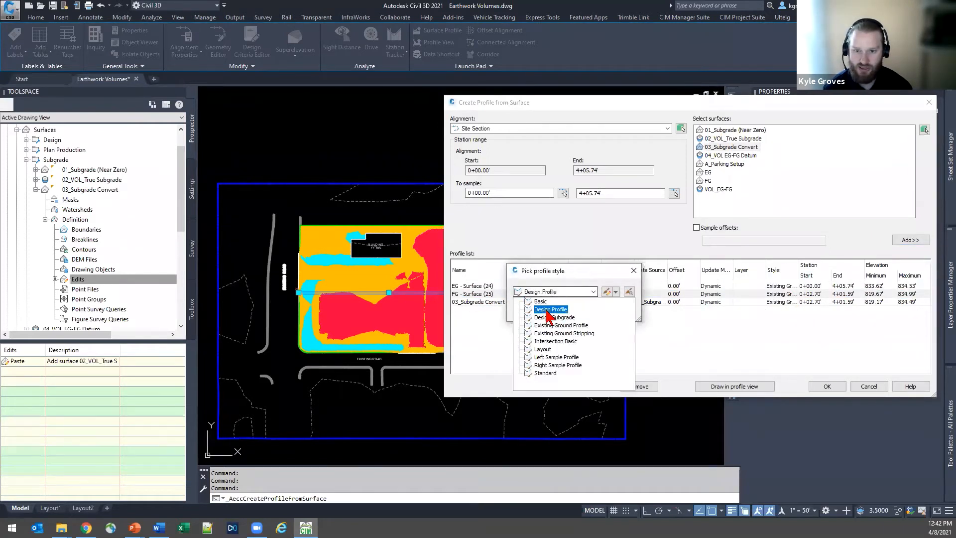
{"action": "left_click", "coordinate": [540, 319]}
{"action": "left_click", "coordinate": [532, 310]}
Assign the Design Subgrade style to the 03_Subgrade Convert profile and create the sampled profiles.
{"action": "left_click", "coordinate": [488, 302]}
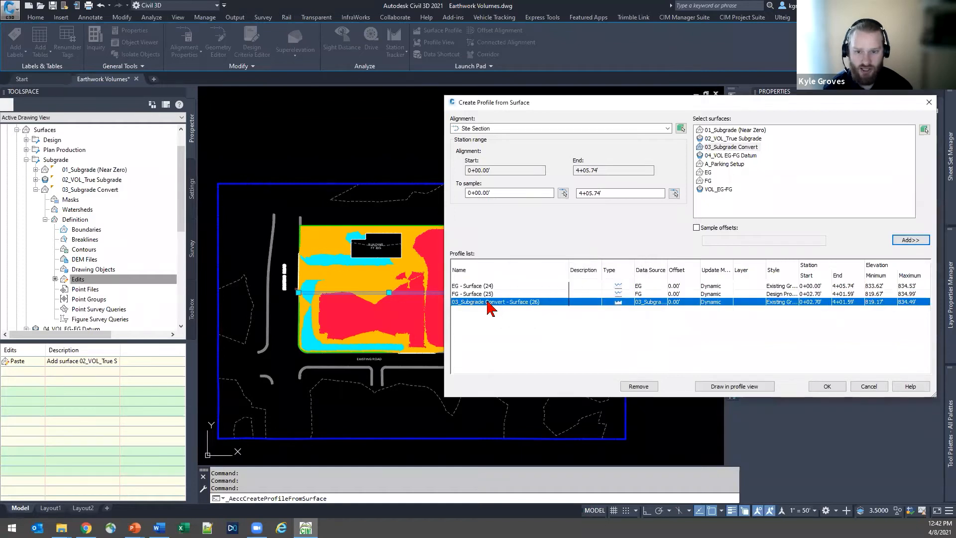
{"action": "left_click", "coordinate": [787, 303]}
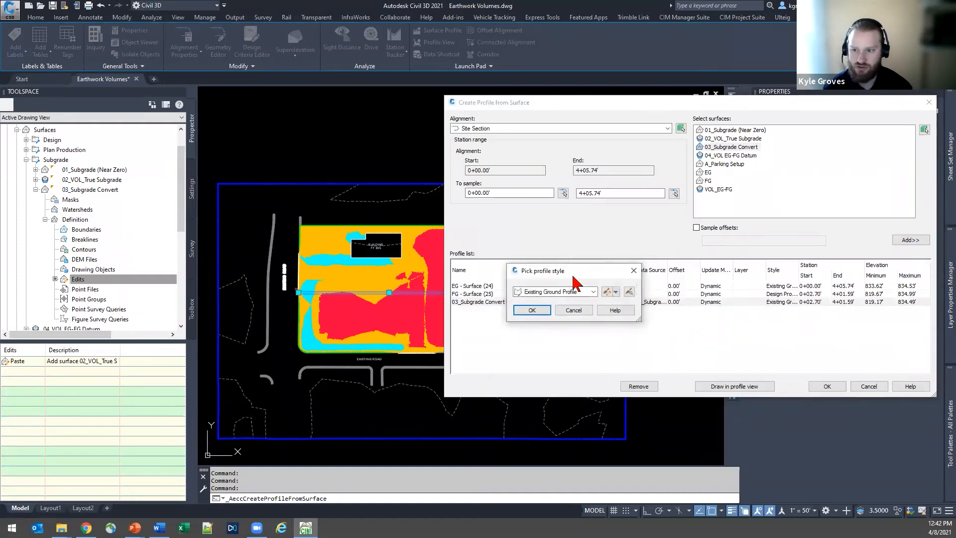
{"action": "left_click", "coordinate": [784, 335]}
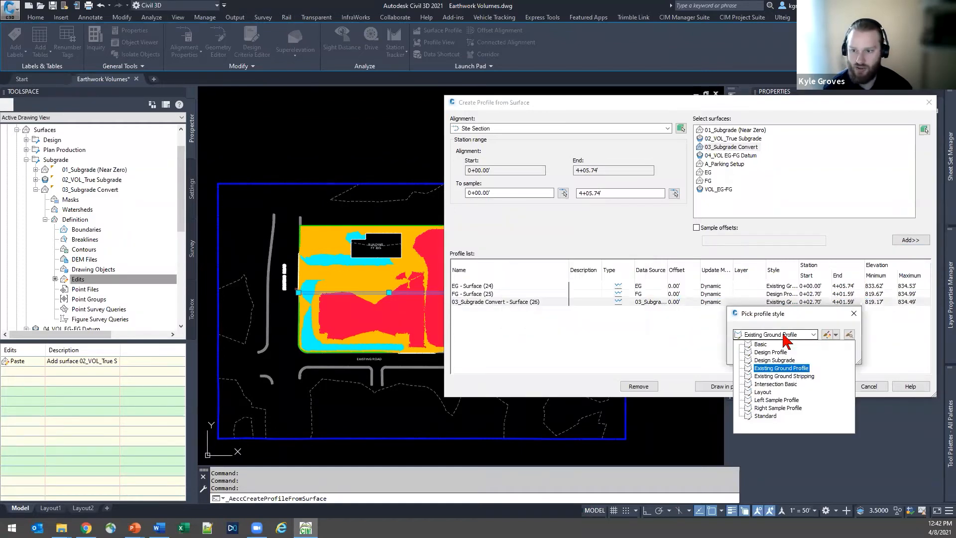
{"action": "left_click", "coordinate": [775, 360]}
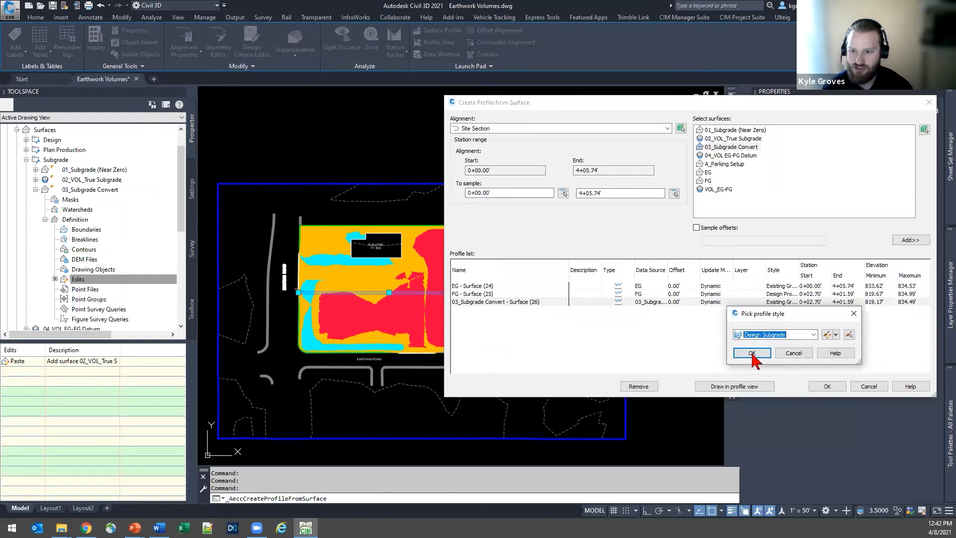
{"action": "left_click", "coordinate": [751, 353]}
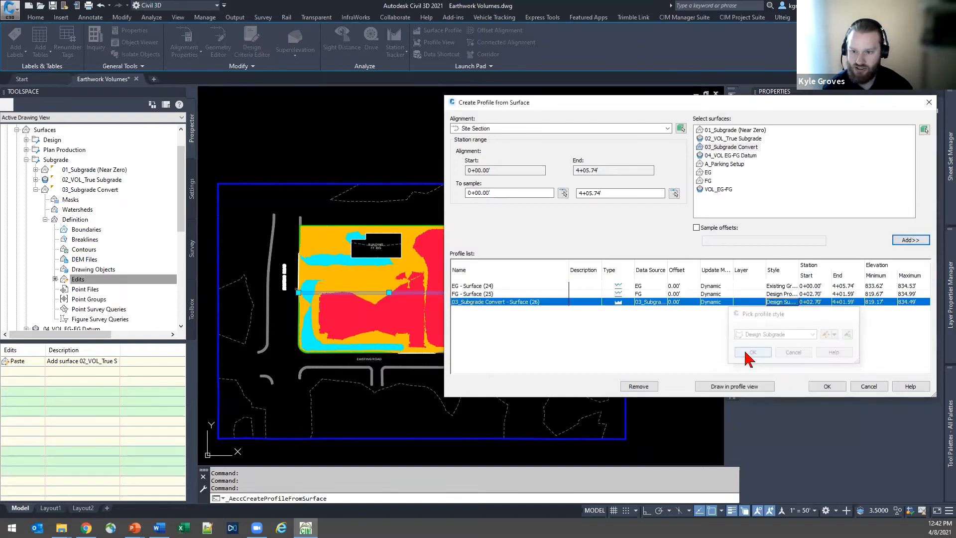
{"action": "left_click", "coordinate": [826, 387]}
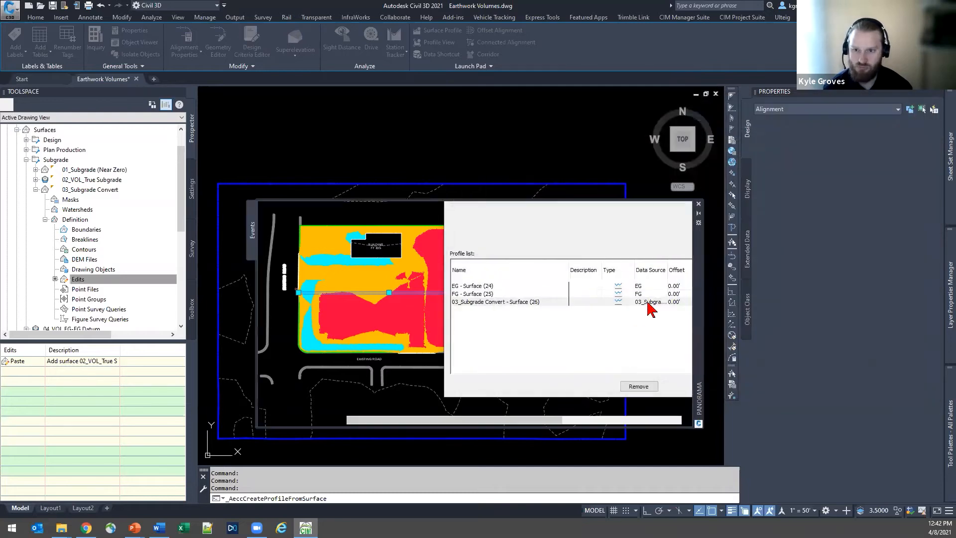
{"action": "left_click", "coordinate": [699, 204]}
Split model space into two horizontal viewports, with the Site Section profile in the upper one and the site plan in the lower one.
{"action": "middle_click_drag", "start_coordinate": [620, 276], "coordinate": [417, 413]}
{"action": "middle_click_drag", "start_coordinate": [511, 279], "coordinate": [412, 356]}
{"action": "scroll", "coordinate": [388, 256], "scroll_direction": "up", "scroll_amount": 6}
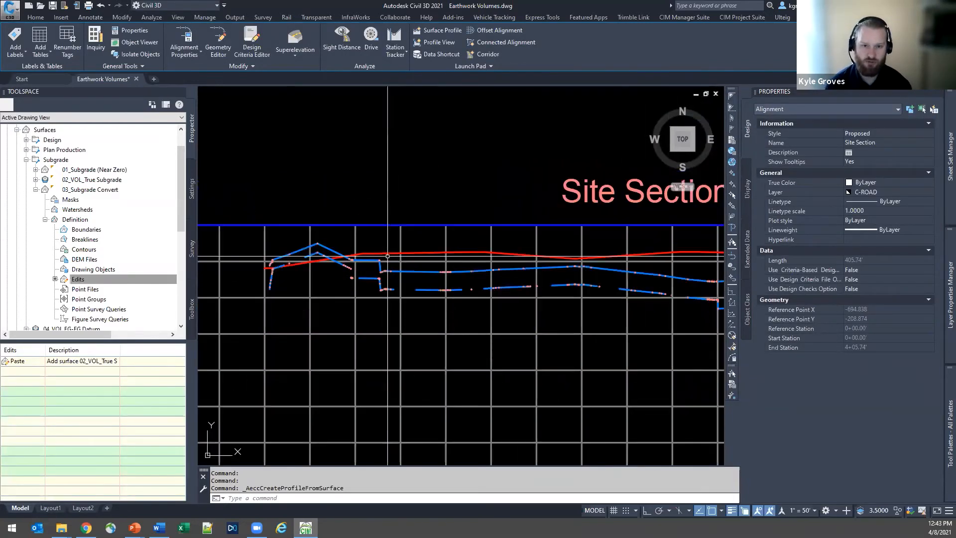
{"action": "middle_click_drag", "start_coordinate": [534, 302], "coordinate": [244, 272]}
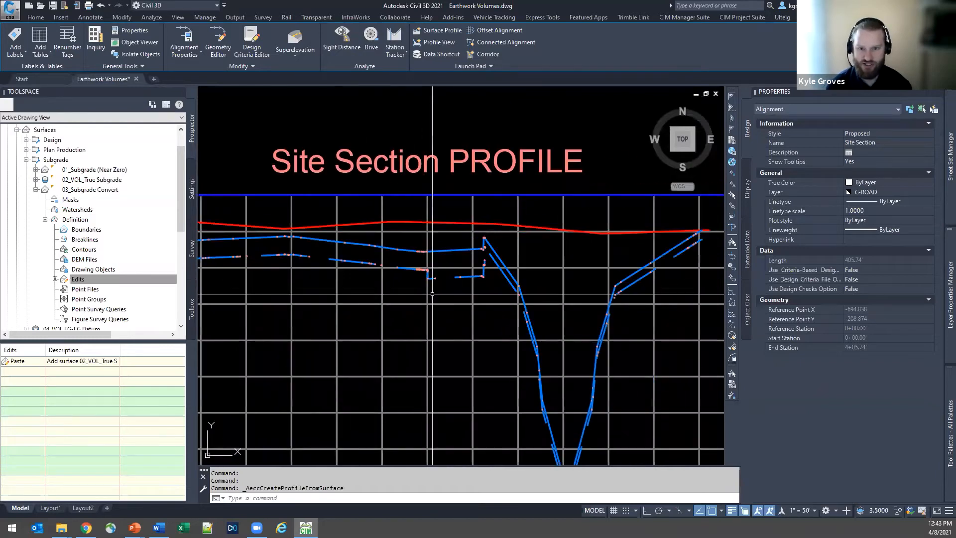
{"action": "left_click", "coordinate": [178, 17]}
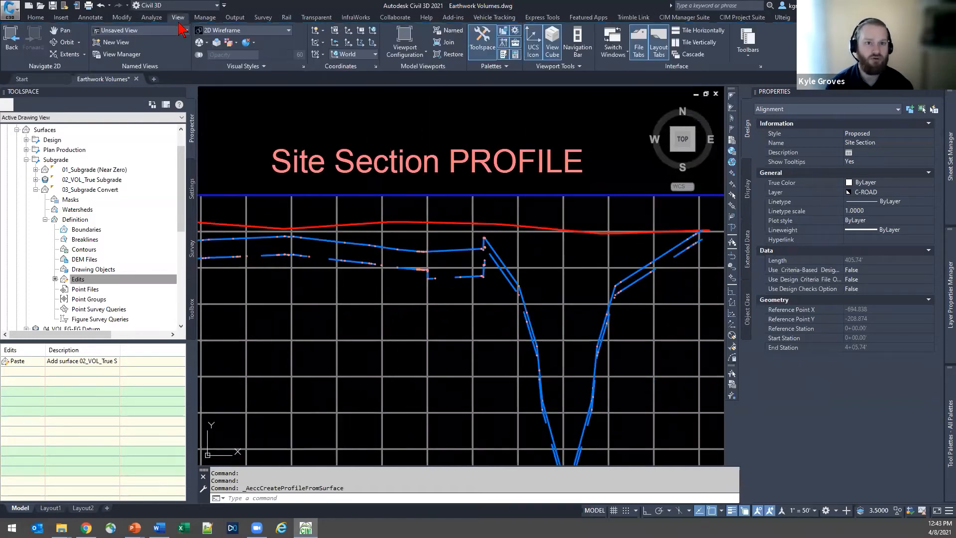
{"action": "left_click", "coordinate": [416, 56]}
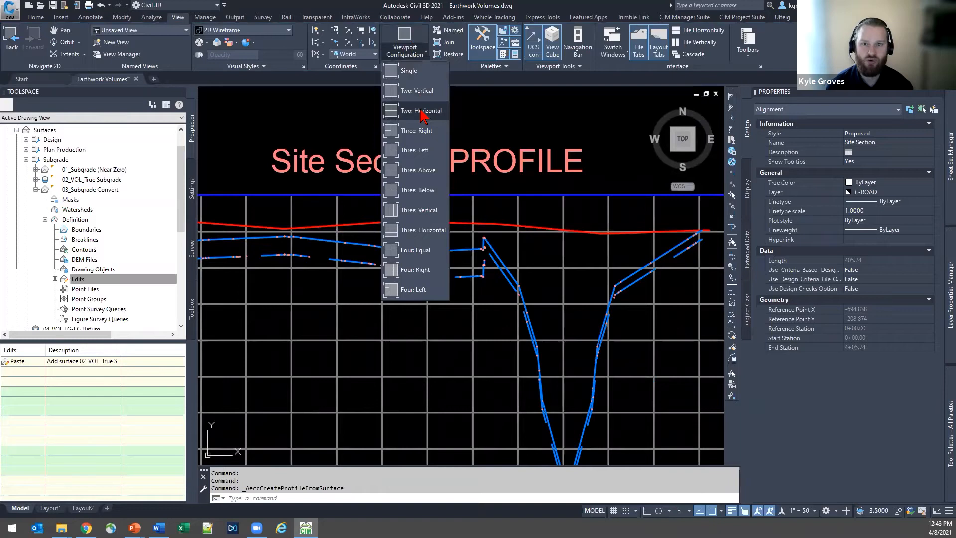
{"action": "key", "text": "Escape"}
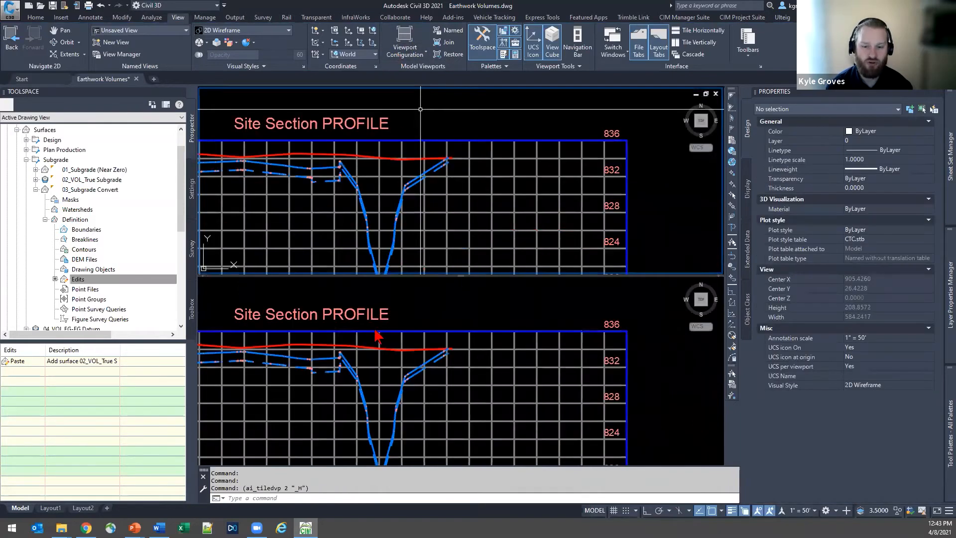
{"action": "left_click", "coordinate": [366, 295]}
{"action": "scroll", "coordinate": [375, 328], "scroll_direction": "down", "scroll_amount": 7}
{"action": "middle_click_drag", "start_coordinate": [317, 345], "coordinate": [522, 306]}
{"action": "scroll", "coordinate": [389, 306], "scroll_direction": "up", "scroll_amount": 6}
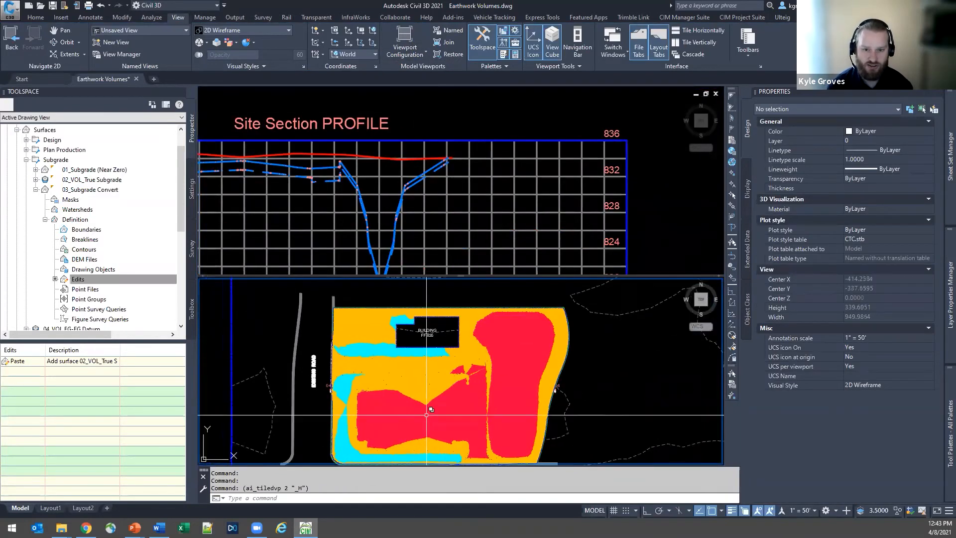
Set the style of the 04_VOL EG-FG Datum surface to _No Display.
{"action": "left_click", "coordinate": [460, 313]}
{"action": "left_click", "coordinate": [517, 348]}
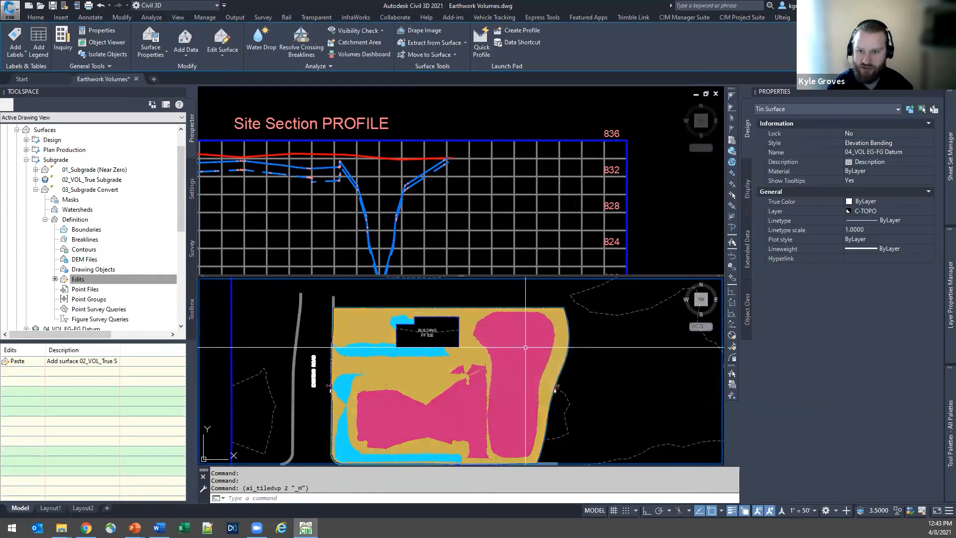
{"action": "left_click", "coordinate": [886, 143]}
{"action": "left_click", "coordinate": [879, 153]}
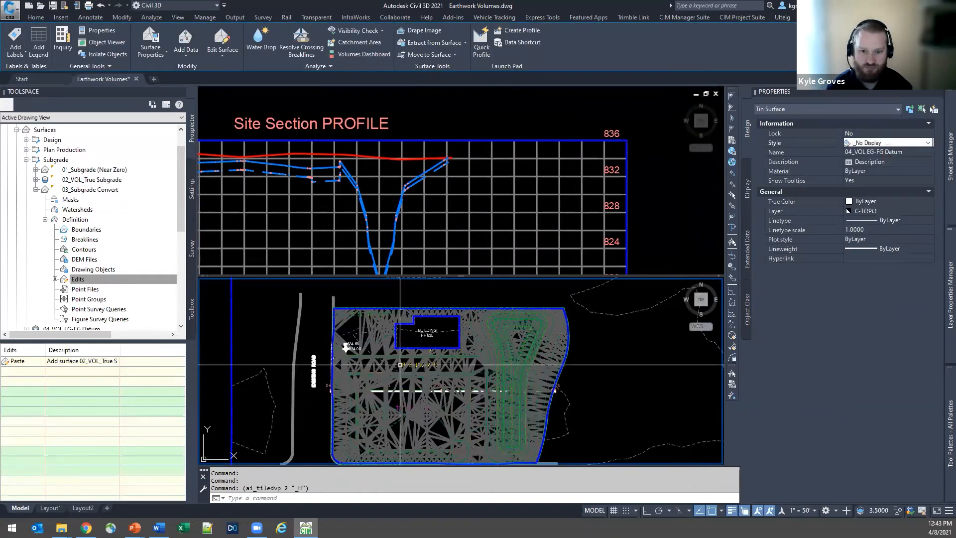
Set the style of the 02_VOL_True Subgrade surface to _No Display.
{"action": "key", "text": "Escape"}
{"action": "scroll", "coordinate": [470, 355], "scroll_direction": "up", "scroll_amount": 5}
{"action": "scroll", "coordinate": [470, 354], "scroll_direction": "up", "scroll_amount": 3}
{"action": "left_click", "coordinate": [479, 352]}
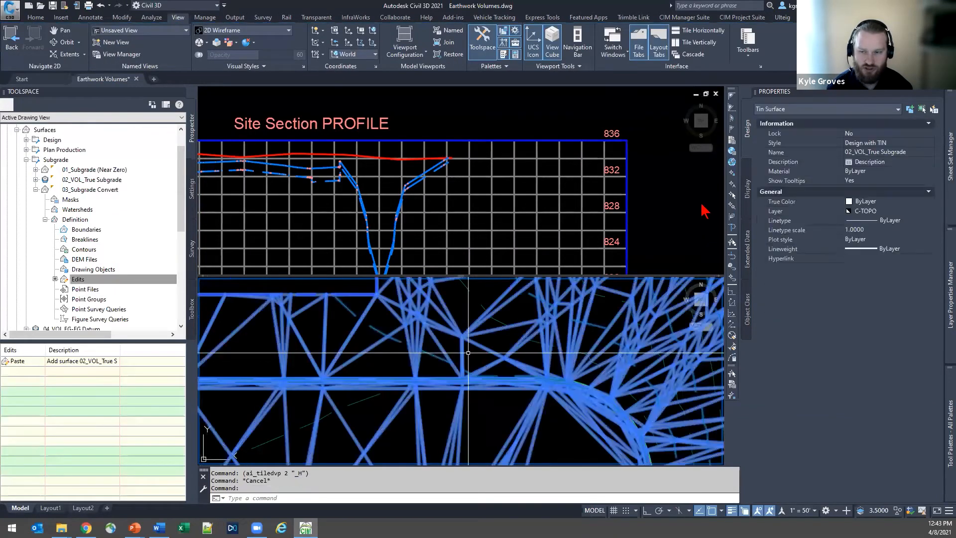
{"action": "left_click", "coordinate": [892, 144]}
{"action": "left_click", "coordinate": [879, 153]}
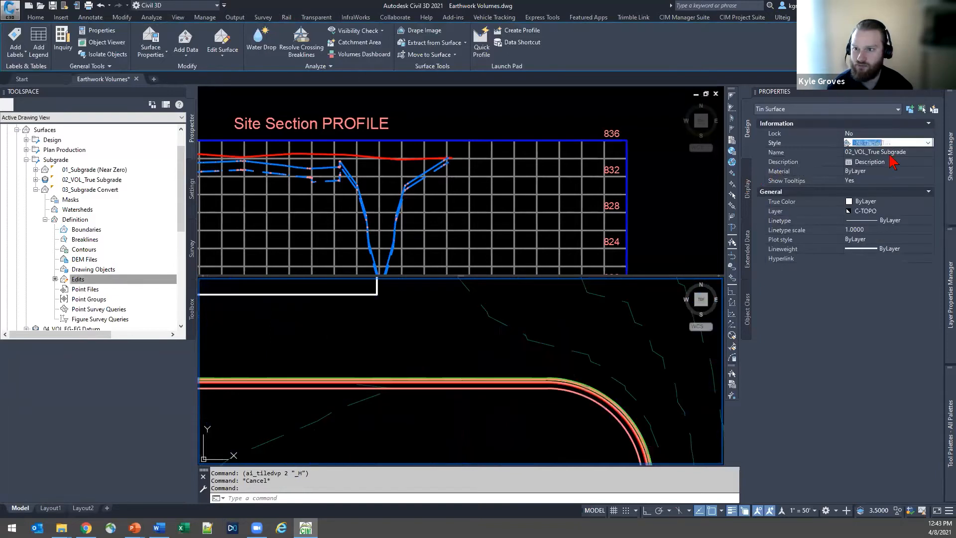
{"action": "key", "text": "Escape"}
Compare the start of the Site Section profile with the section line near station 0+00 in the site plan.
{"action": "scroll", "coordinate": [418, 381], "scroll_direction": "down", "scroll_amount": 4}
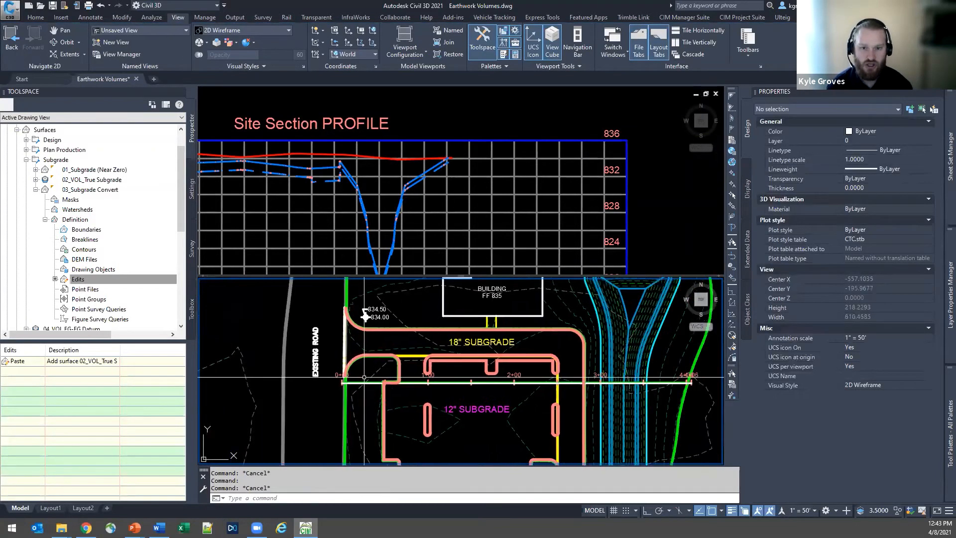
{"action": "left_click", "coordinate": [319, 204]}
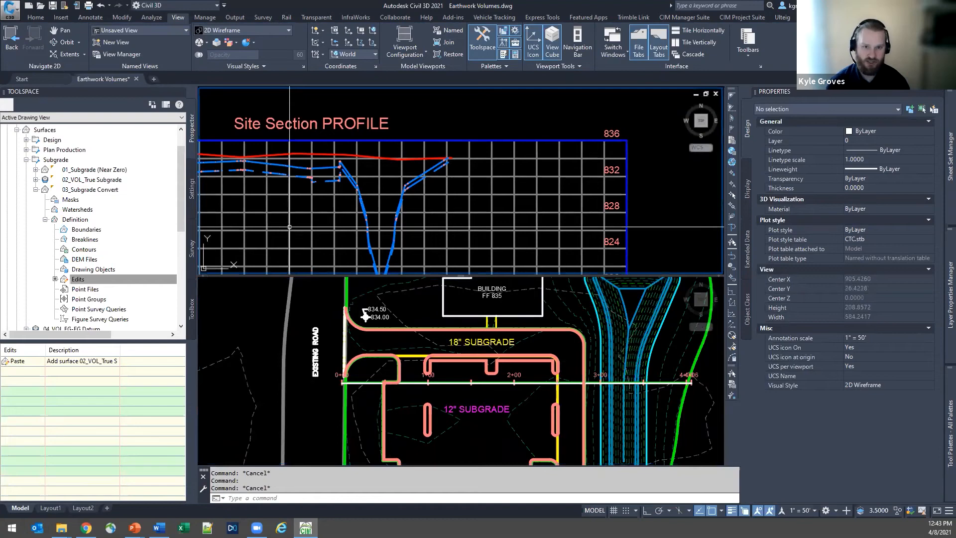
{"action": "middle_click_drag", "start_coordinate": [299, 199], "coordinate": [592, 213]}
{"action": "scroll", "coordinate": [408, 167], "scroll_direction": "up", "scroll_amount": 4}
{"action": "scroll", "coordinate": [382, 200], "scroll_direction": "up", "scroll_amount": 4}
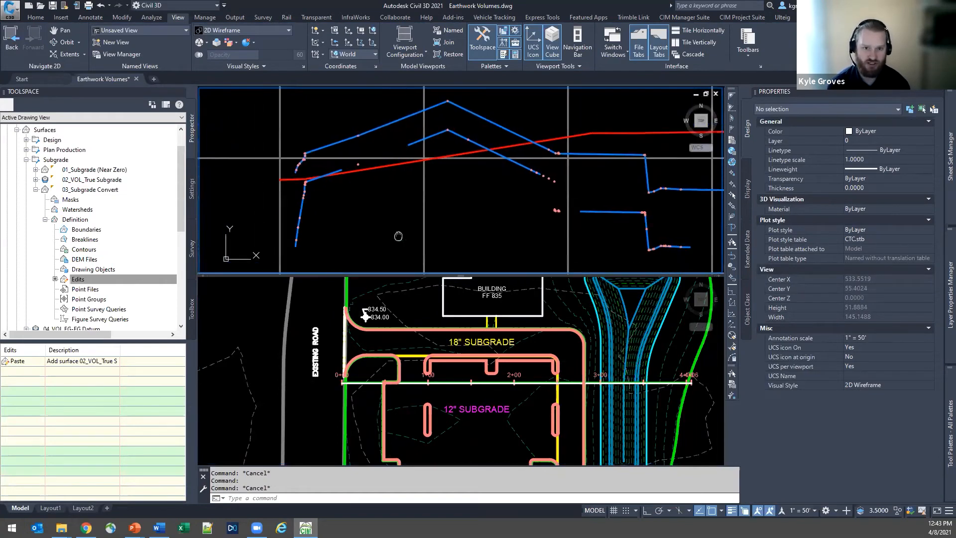
{"action": "left_click", "coordinate": [386, 391]}
{"action": "middle_click_drag", "start_coordinate": [347, 382], "coordinate": [347, 338]}
{"action": "scroll", "coordinate": [345, 338], "scroll_direction": "up", "scroll_amount": 6}
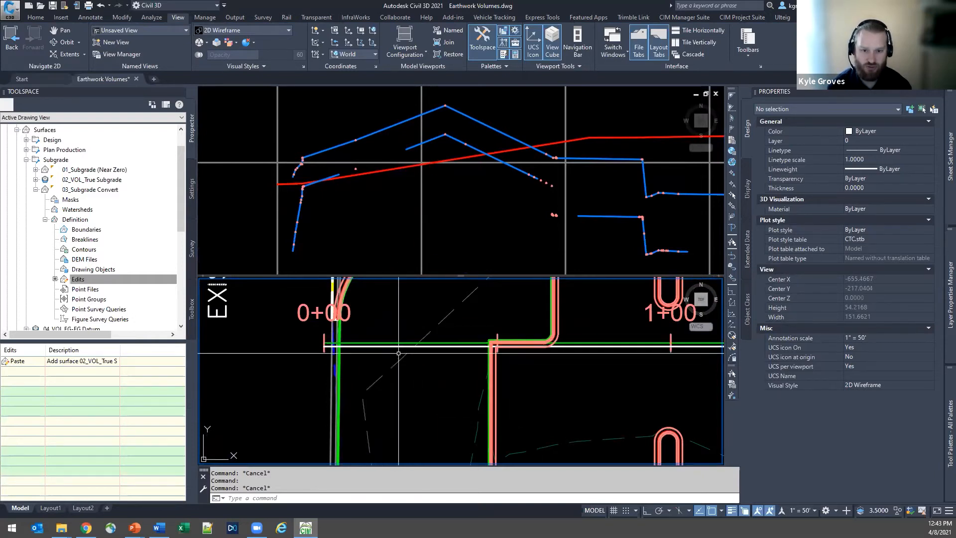
{"action": "left_click", "coordinate": [443, 116]}
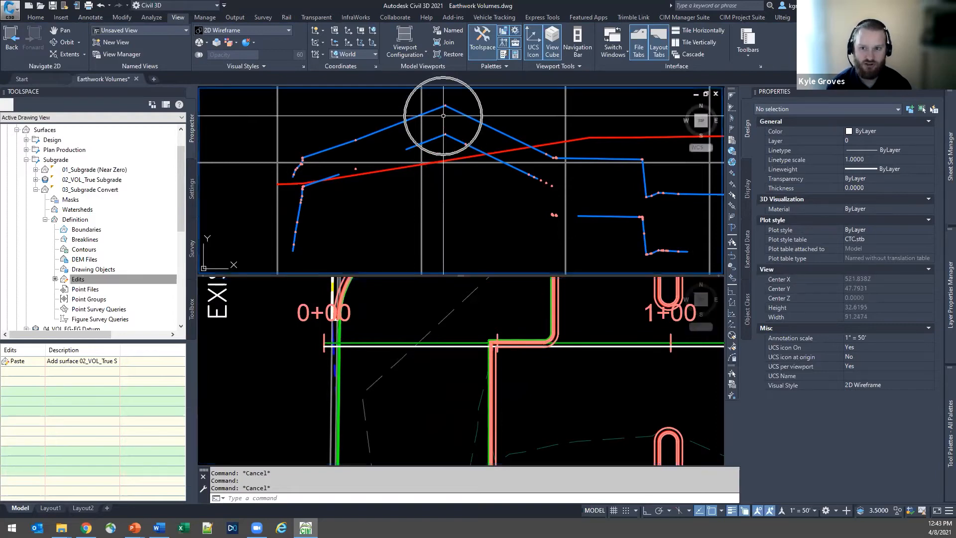
{"action": "scroll", "coordinate": [434, 335], "scroll_direction": "down", "scroll_amount": 4}
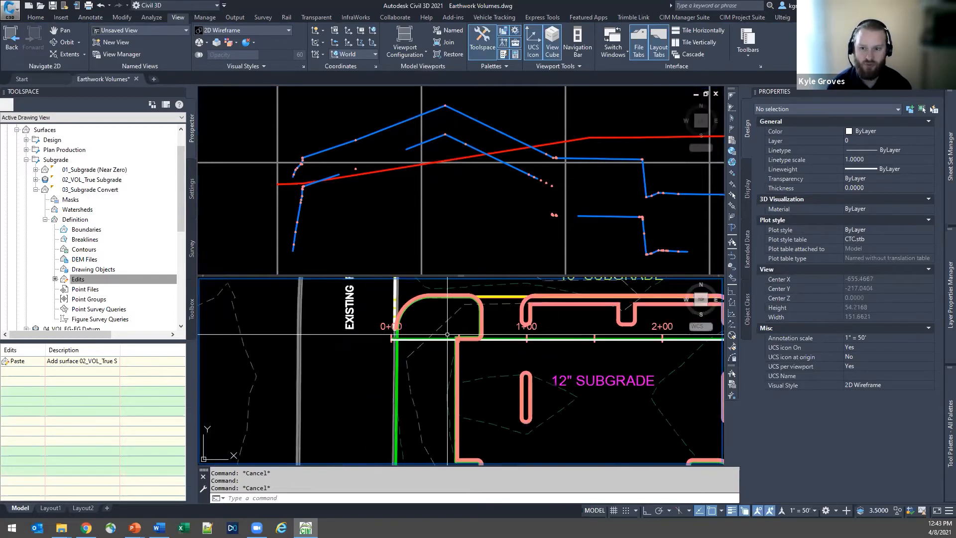
{"action": "middle_click_drag", "start_coordinate": [434, 335], "coordinate": [266, 354]}
{"action": "scroll", "coordinate": [485, 232], "scroll_direction": "down", "scroll_amount": 6}
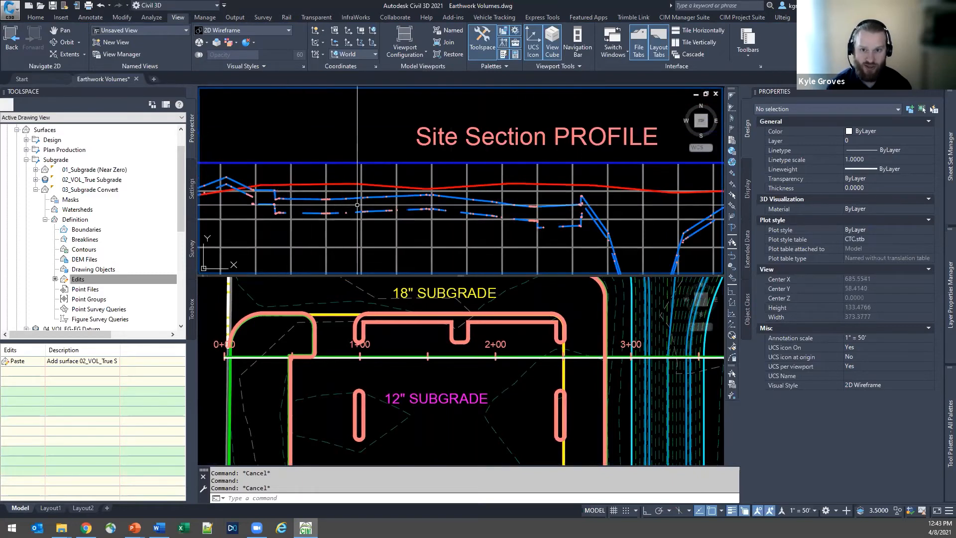
Examine the subgrade depth change between stations 2+00 and 3+00 in the profile against the 12" and 18" subgrade areas in plan.
{"action": "mouse_move", "coordinate": [531, 210]}
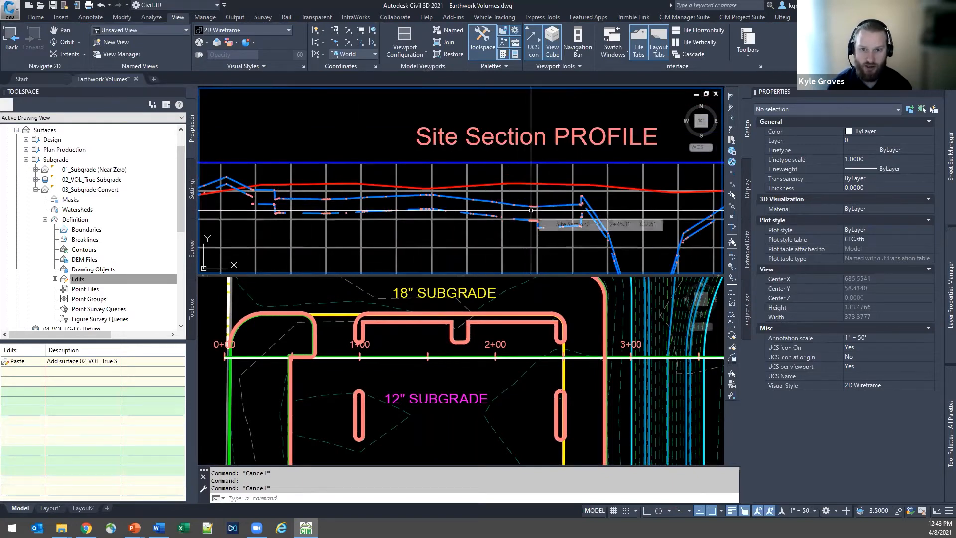
{"action": "scroll", "coordinate": [518, 212], "scroll_direction": "up", "scroll_amount": 6}
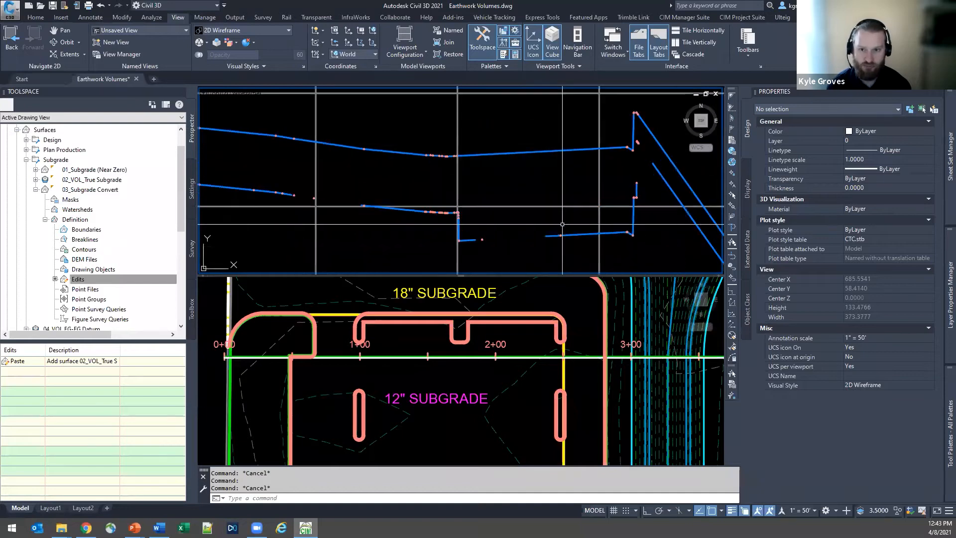
{"action": "left_click", "coordinate": [580, 381]}
{"action": "scroll", "coordinate": [580, 381], "scroll_direction": "up", "scroll_amount": 6}
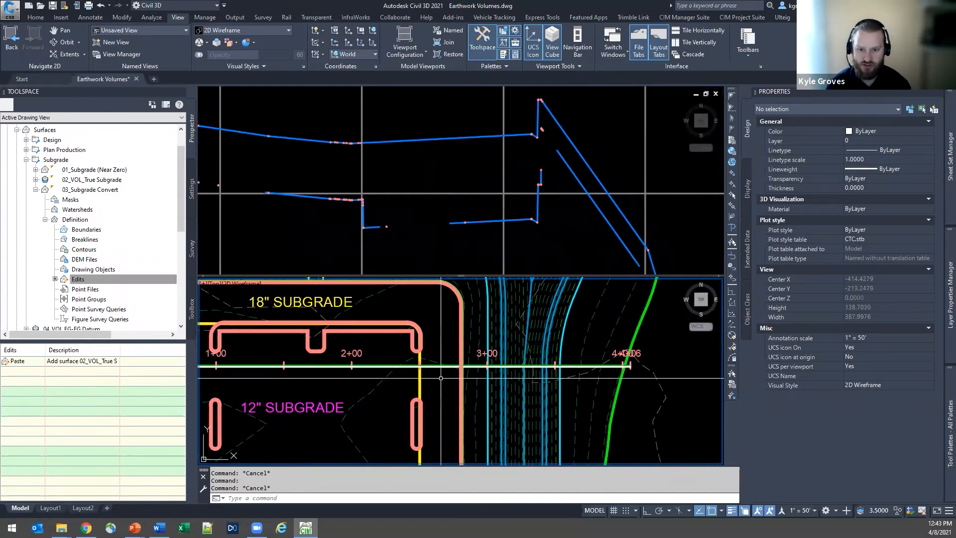
{"action": "left_click", "coordinate": [417, 226]}
{"action": "scroll", "coordinate": [417, 226], "scroll_direction": "down", "scroll_amount": 6}
{"action": "middle_click_drag", "start_coordinate": [412, 247], "coordinate": [403, 206]}
{"action": "scroll", "coordinate": [405, 229], "scroll_direction": "up", "scroll_amount": 6}
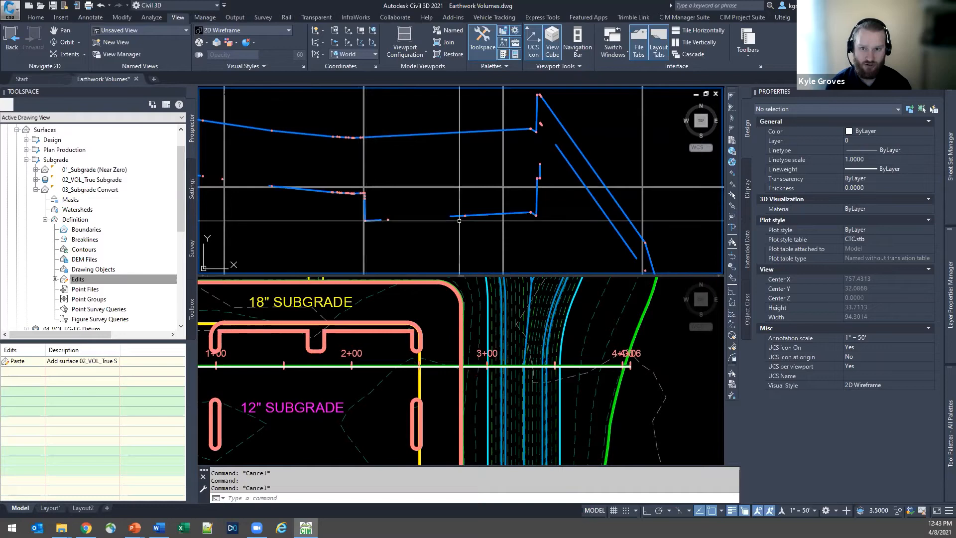
Examine the existing, finished and subgrade lines across the pond and out to the end of the Site Section profile.
{"action": "scroll", "coordinate": [366, 225], "scroll_direction": "down", "scroll_amount": 3}
{"action": "middle_click_drag", "start_coordinate": [450, 243], "coordinate": [516, 231]}
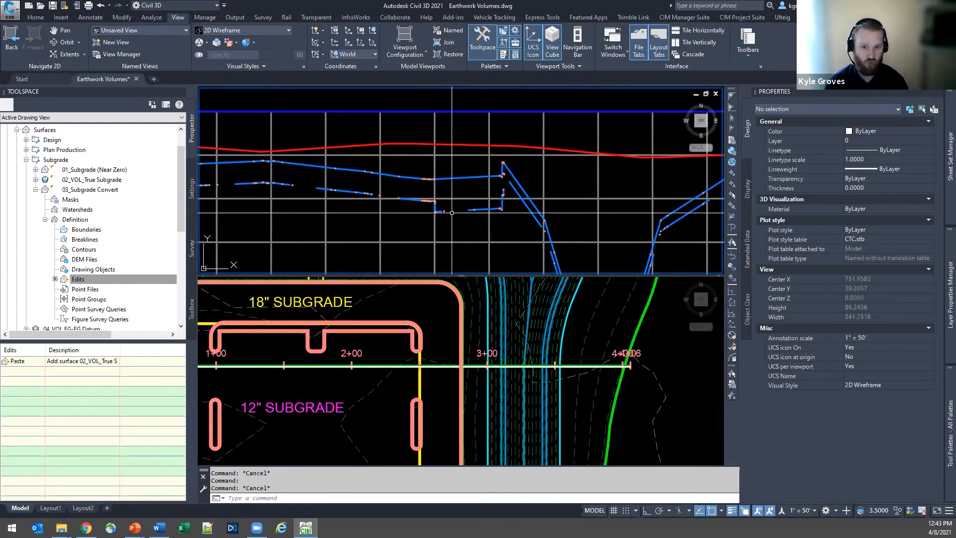
{"action": "scroll", "coordinate": [452, 214], "scroll_direction": "down", "scroll_amount": 3}
{"action": "middle_click_drag", "start_coordinate": [389, 241], "coordinate": [452, 223]}
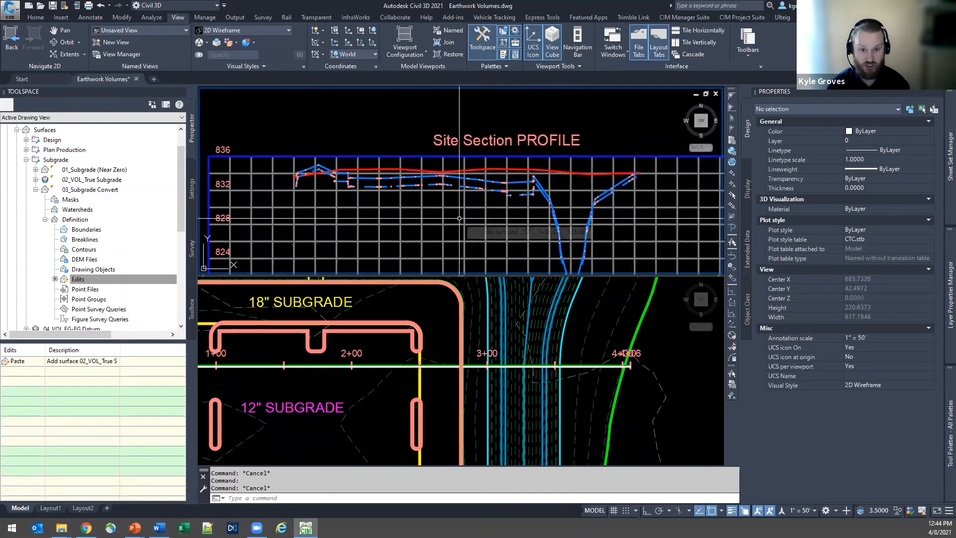
{"action": "scroll", "coordinate": [459, 218], "scroll_direction": "down", "scroll_amount": 6}
{"action": "middle_click_drag", "start_coordinate": [648, 155], "coordinate": [413, 206]}
{"action": "scroll", "coordinate": [538, 200], "scroll_direction": "up", "scroll_amount": 12}
{"action": "middle_click_drag", "start_coordinate": [466, 180], "coordinate": [449, 192]}
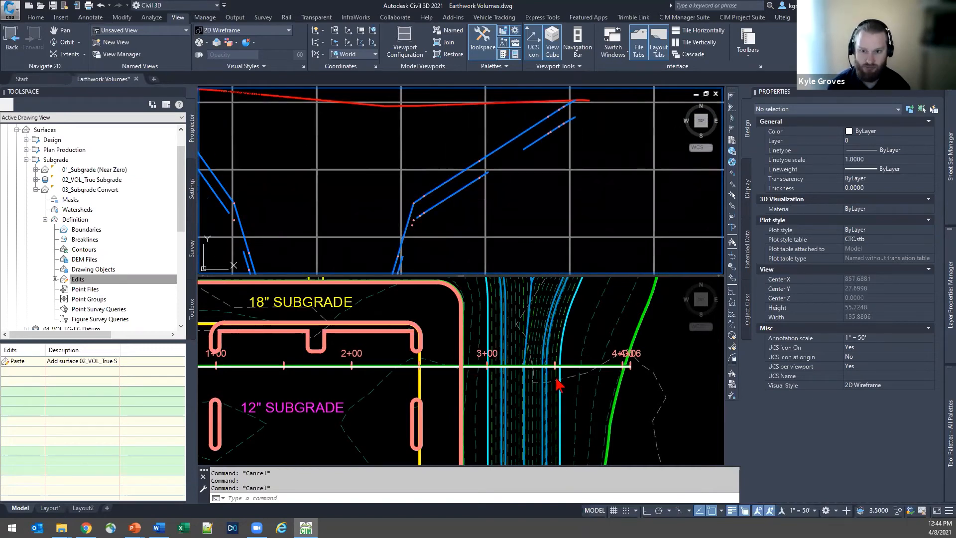
{"action": "scroll", "coordinate": [418, 205], "scroll_direction": "down", "scroll_amount": 8}
{"action": "scroll", "coordinate": [418, 204], "scroll_direction": "up", "scroll_amount": 5}
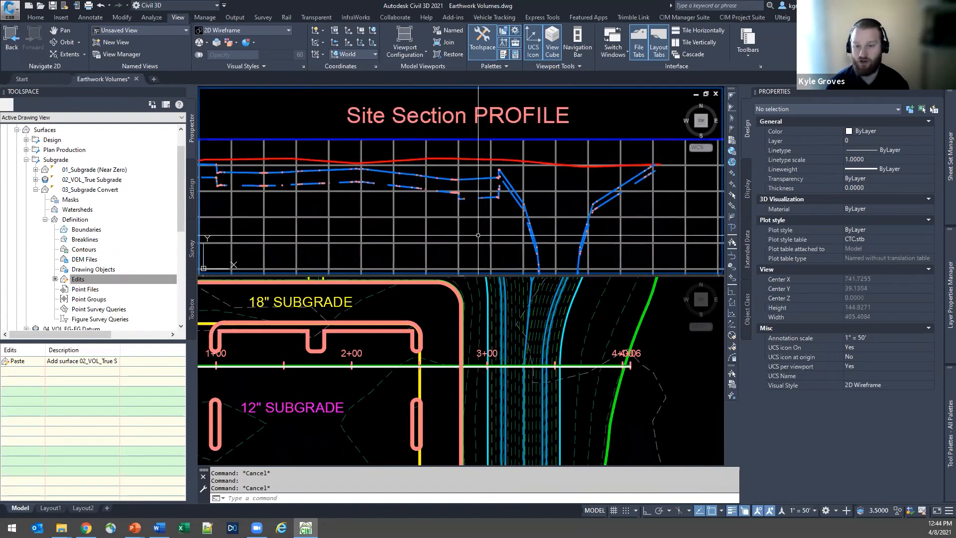
{"action": "scroll", "coordinate": [479, 235], "scroll_direction": "down", "scroll_amount": 2}
{"action": "scroll", "coordinate": [476, 155], "scroll_direction": "down", "scroll_amount": 2}
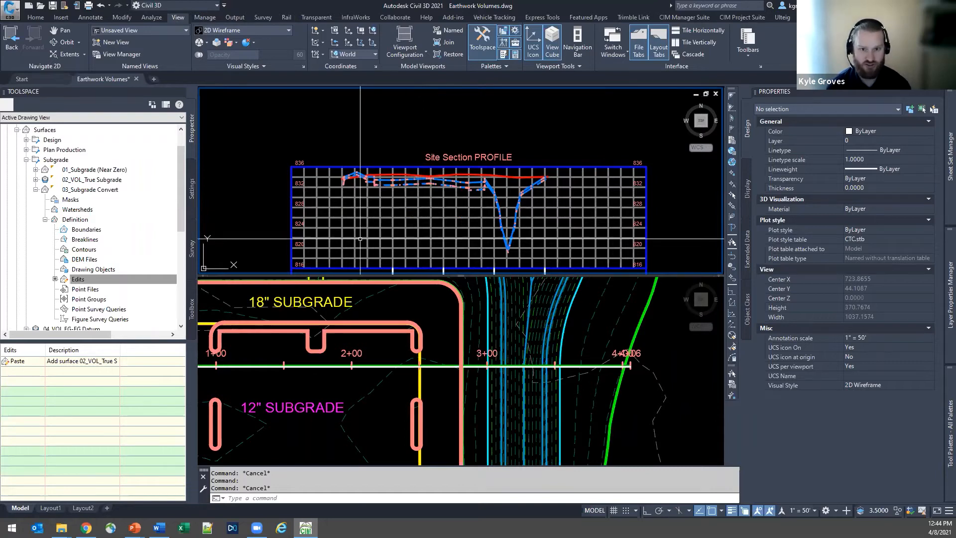
Bring the site plan into the upper viewport and open the Volumes Dashboard.
{"action": "scroll", "coordinate": [360, 239], "scroll_direction": "down", "scroll_amount": 4}
{"action": "middle_click_drag", "start_coordinate": [360, 240], "coordinate": [634, 163]}
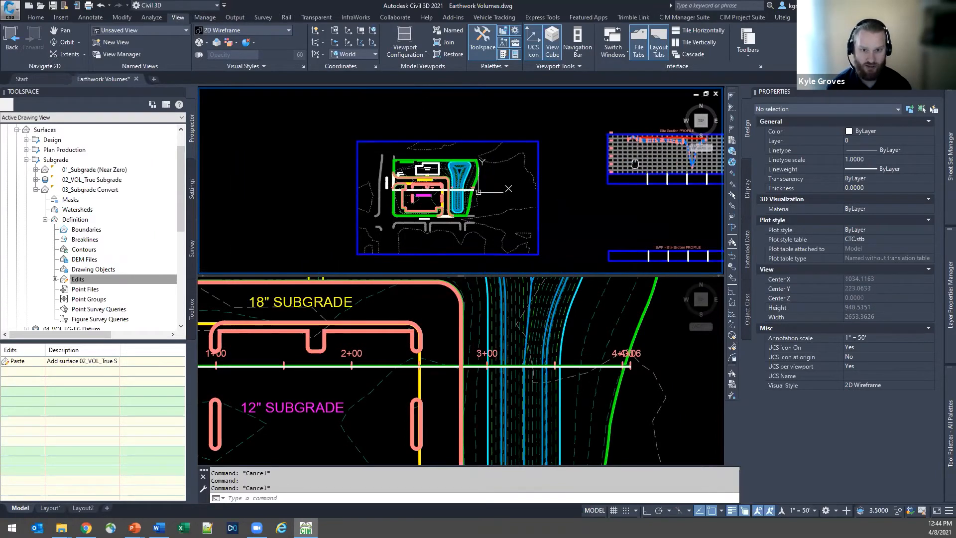
{"action": "scroll", "coordinate": [437, 195], "scroll_direction": "up", "scroll_amount": 2}
{"action": "middle_click_drag", "start_coordinate": [437, 195], "coordinate": [393, 220]}
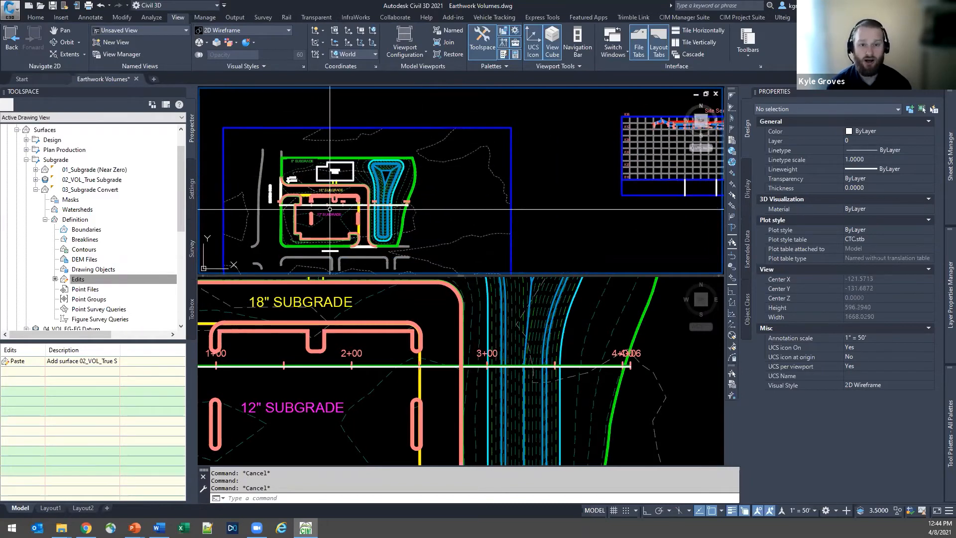
{"action": "left_click", "coordinate": [148, 19]}
{"action": "left_click", "coordinate": [315, 50]}
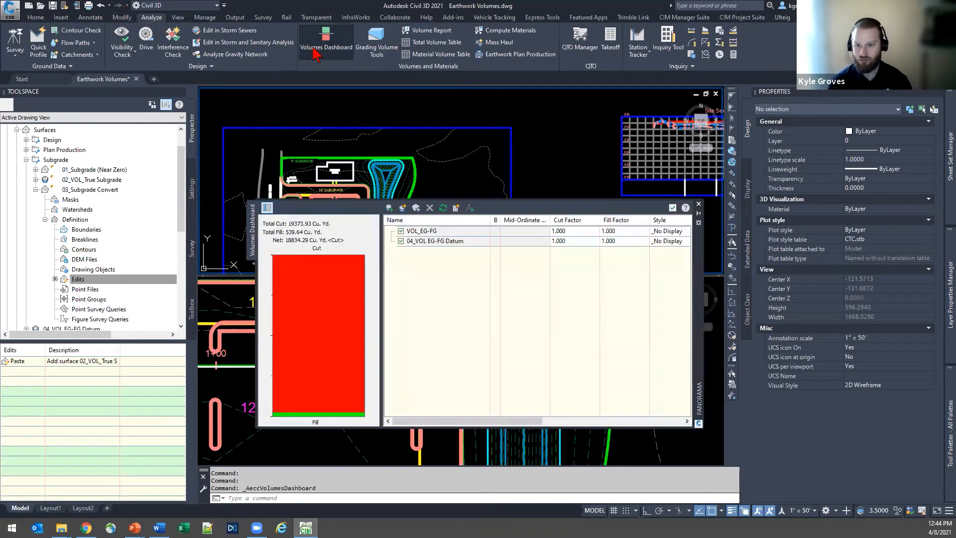
{"action": "middle_click_drag", "start_coordinate": [432, 185], "coordinate": [452, 158]}
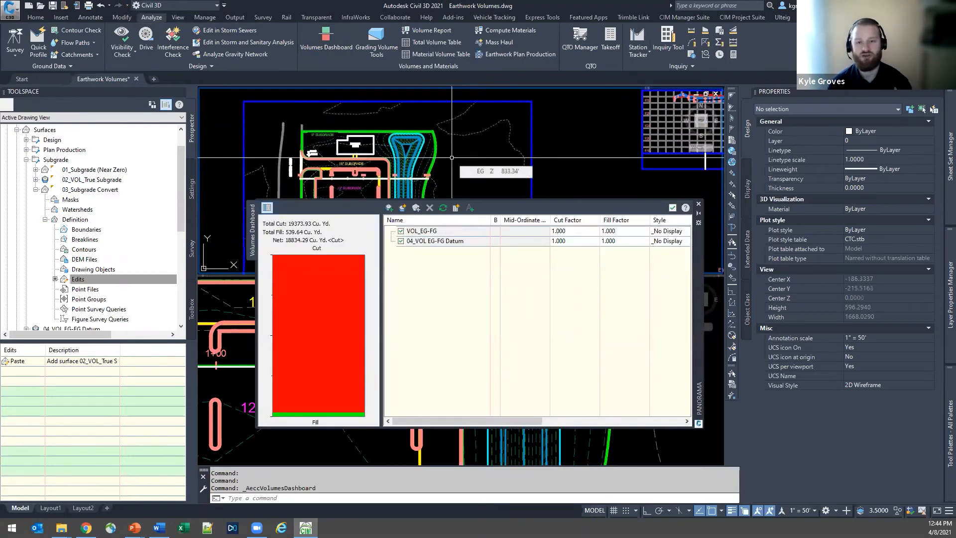
Add the existing 02_VOL_True Subgrade volume surface to the Volumes Dashboard.
{"action": "left_click", "coordinate": [439, 242]}
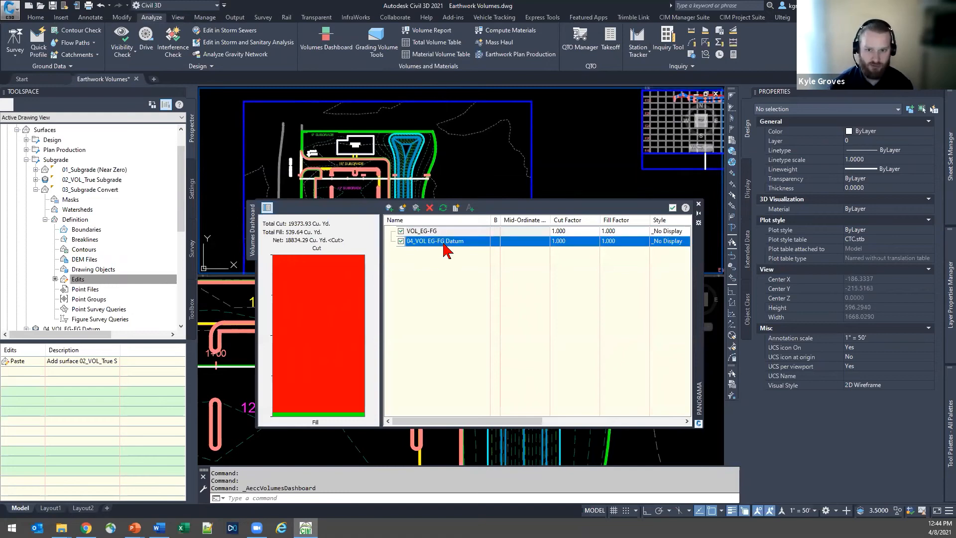
{"action": "left_click", "coordinate": [390, 209]}
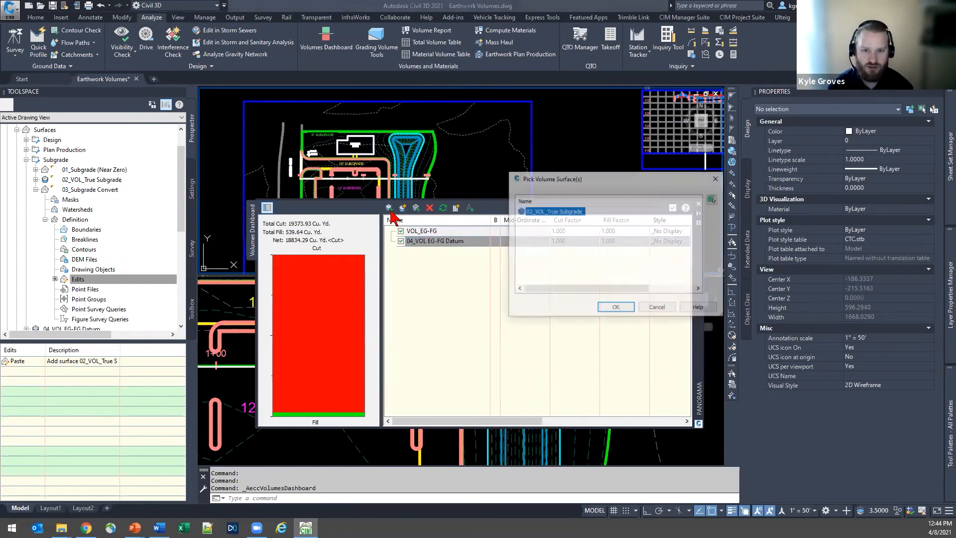
{"action": "left_click_drag", "start_coordinate": [573, 192], "coordinate": [476, 266]}
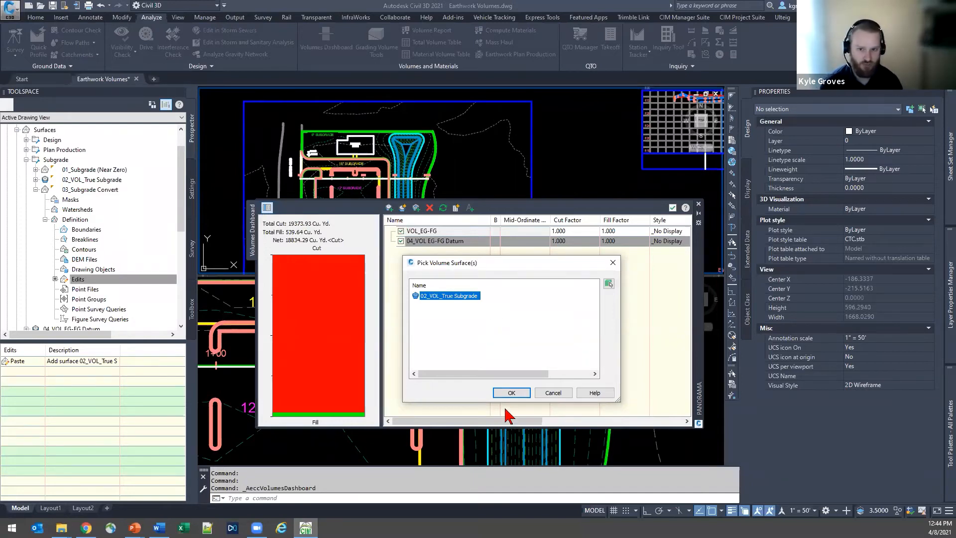
{"action": "left_click", "coordinate": [511, 393]}
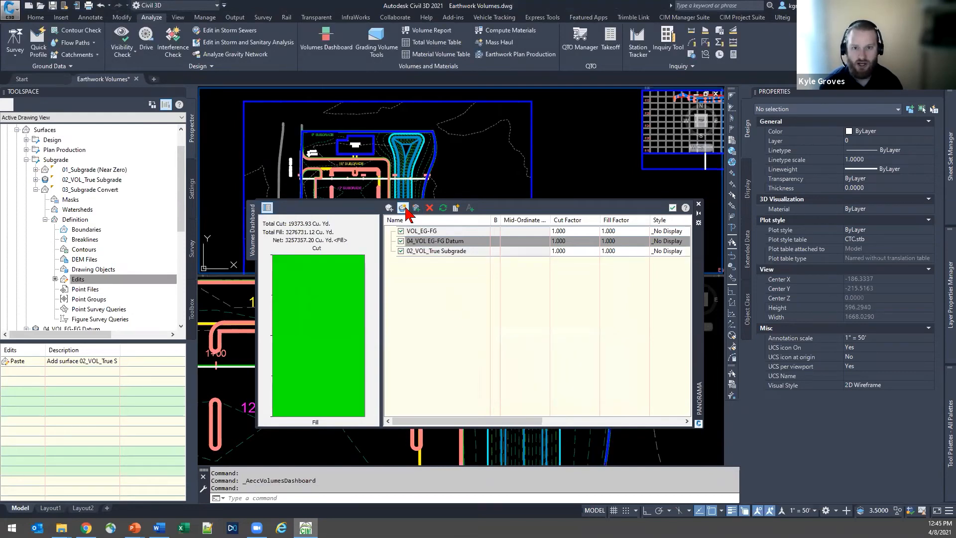
Review the adjusted cut, fill and net volumes of the surfaces listed in the Volumes Dashboard.
{"action": "left_click_drag", "start_coordinate": [442, 425], "coordinate": [603, 420]}
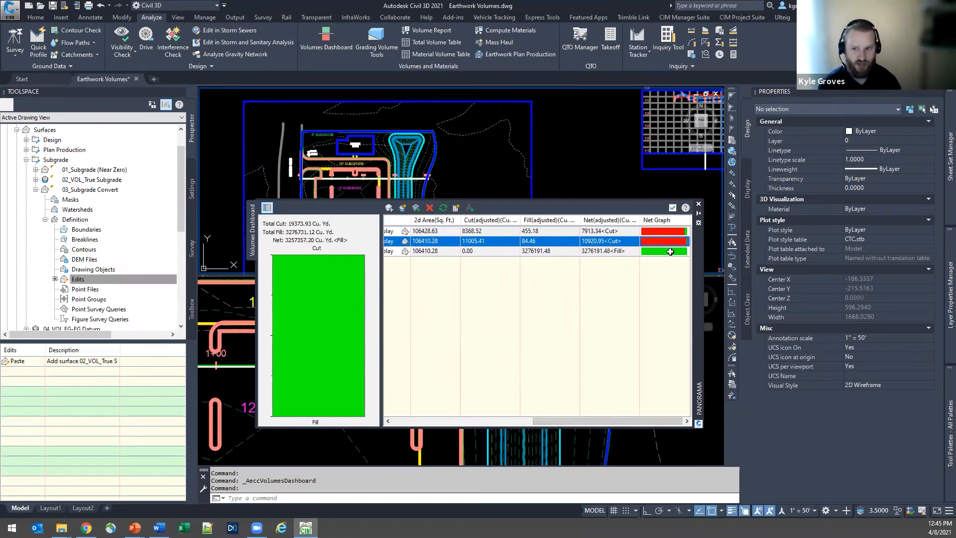
{"action": "left_click_drag", "start_coordinate": [564, 421], "coordinate": [424, 421]}
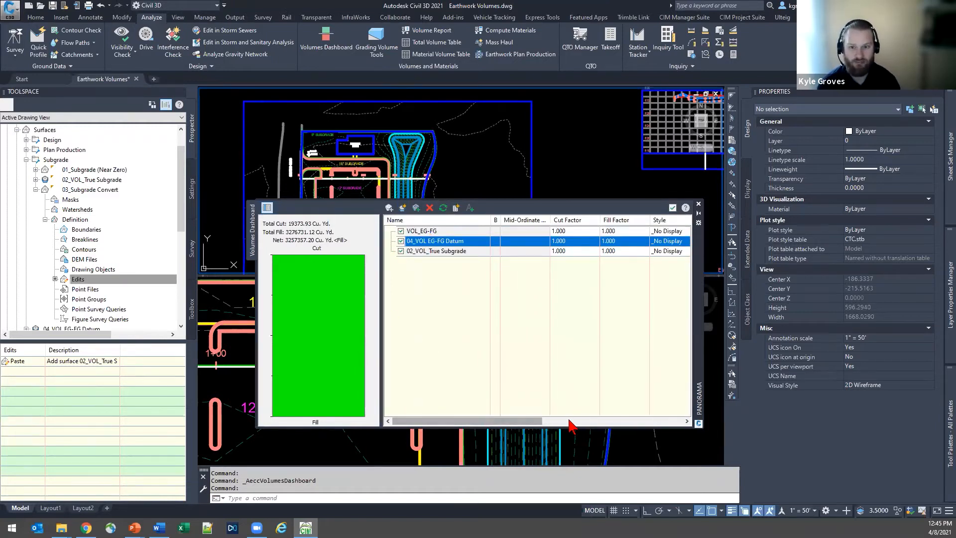
{"action": "left_click_drag", "start_coordinate": [510, 423], "coordinate": [530, 421]}
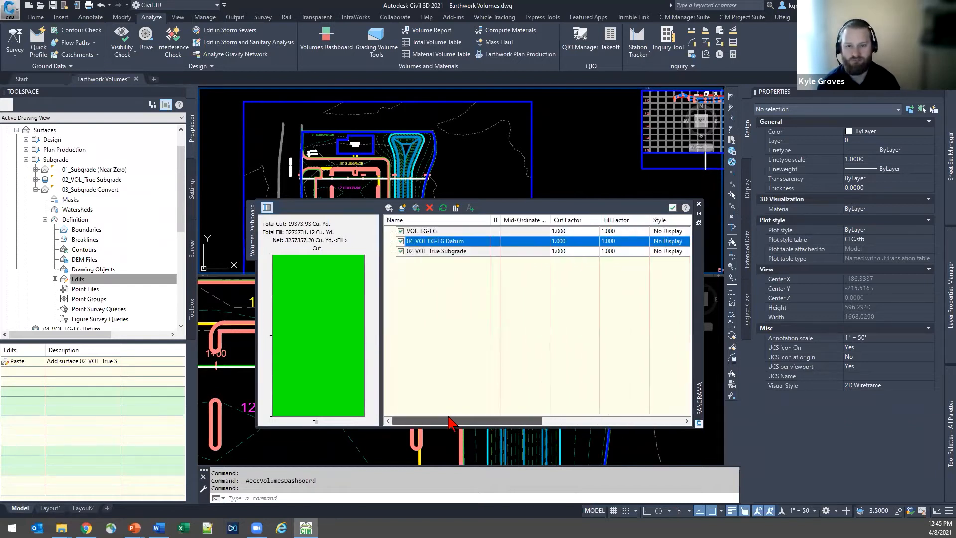
Remove the 02_VOL_True Subgrade and VOL_EG-FG entries from the Volumes Dashboard.
{"action": "left_click", "coordinate": [441, 253]}
{"action": "left_click", "coordinate": [429, 208]}
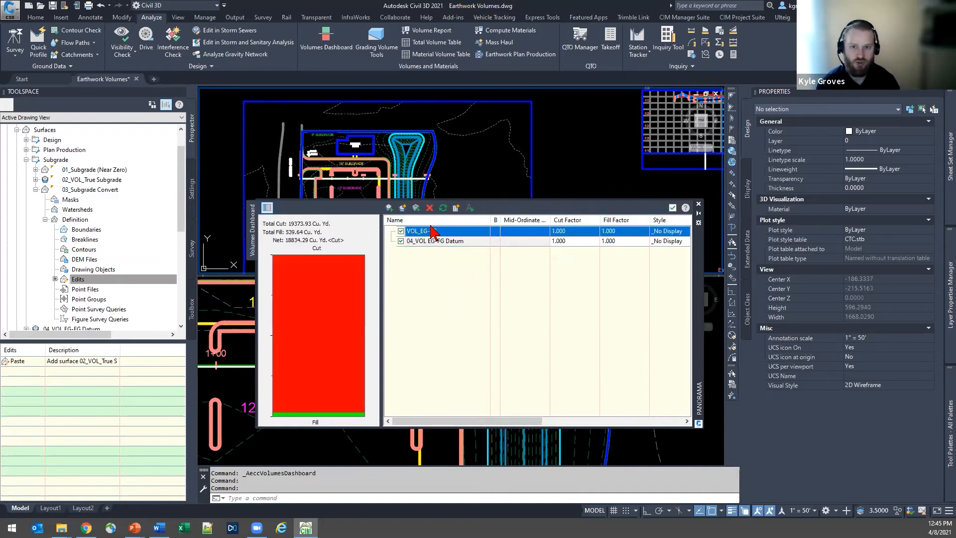
{"action": "left_click", "coordinate": [430, 209]}
{"action": "left_click_drag", "start_coordinate": [472, 424], "coordinate": [448, 421]}
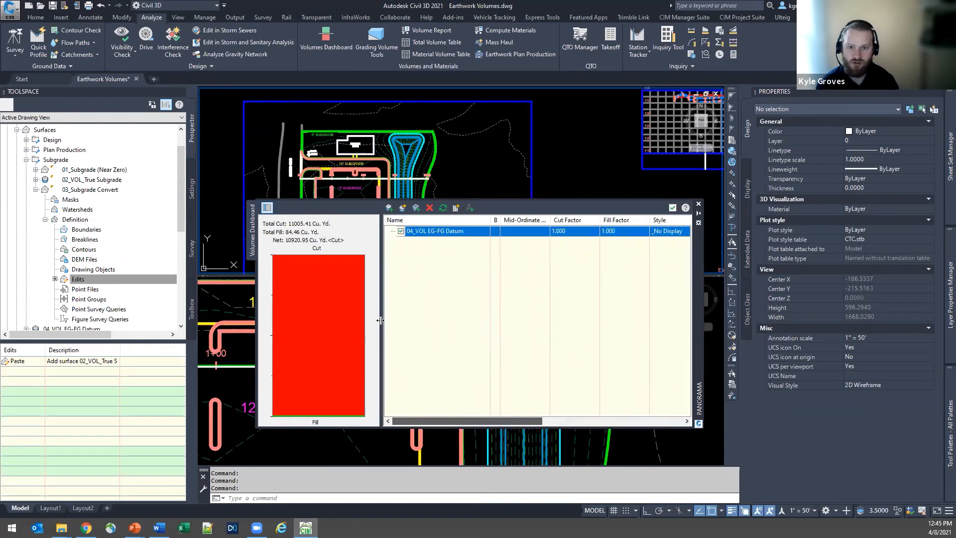
Generate the Cut/Fill Report for 04_VOL EG-FG Datum, enlarge its window for reading, and close it.
{"action": "left_click", "coordinate": [460, 210]}
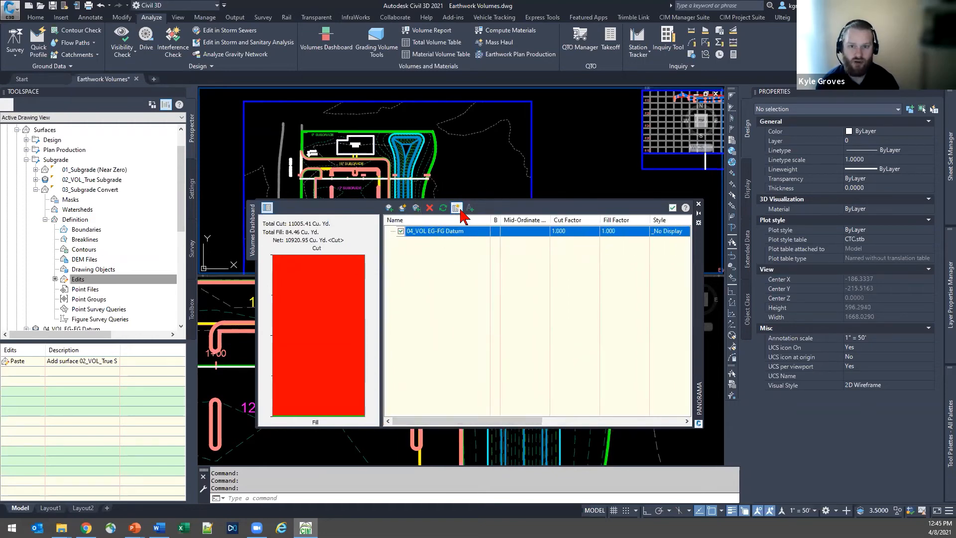
{"action": "left_click", "coordinate": [461, 212]}
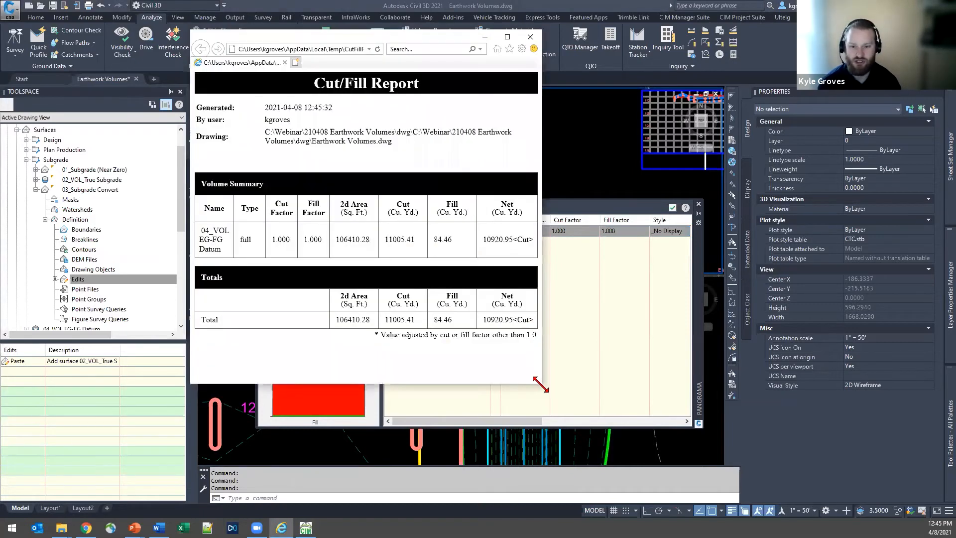
{"action": "left_click_drag", "start_coordinate": [541, 384], "coordinate": [861, 435]}
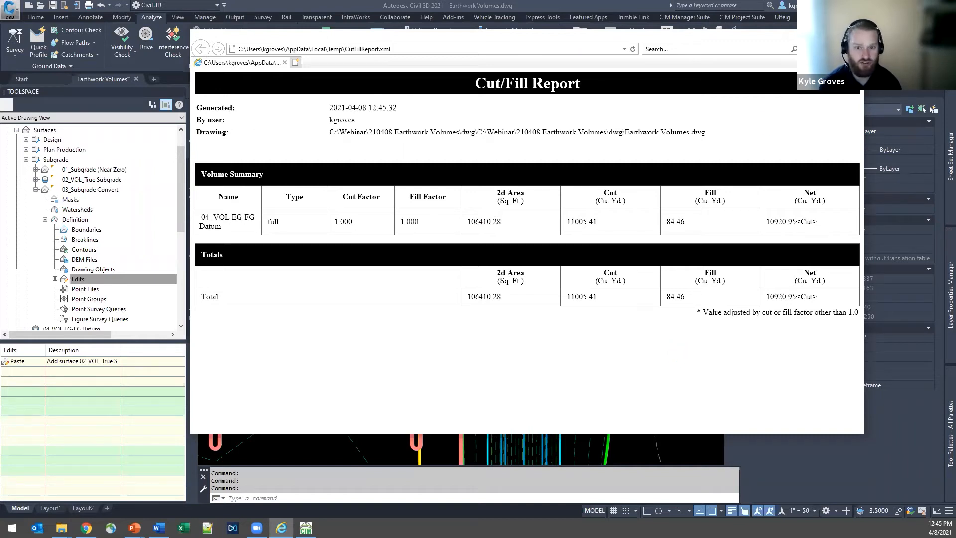
{"action": "left_click", "coordinate": [853, 35]}
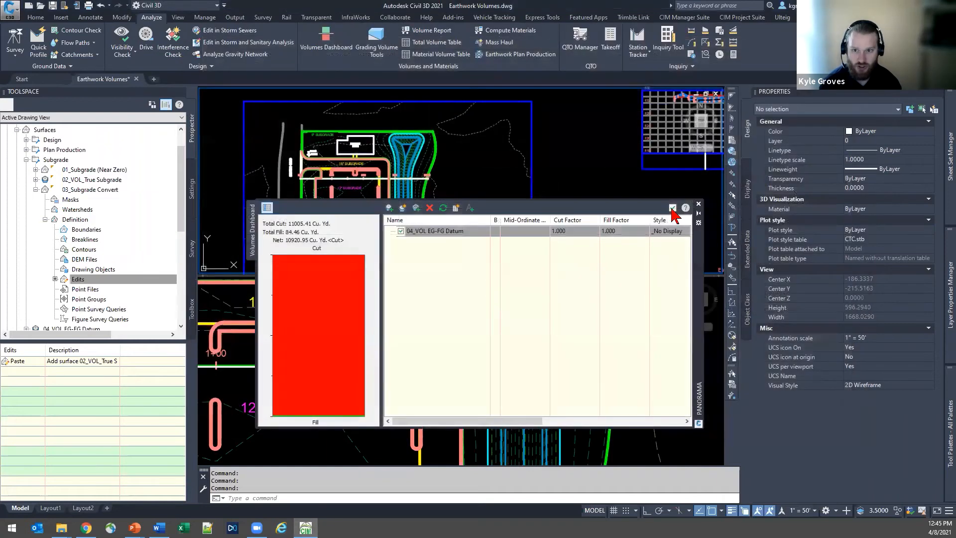
Close the Volumes Dashboard and collapse the 03_Subgrade Convert surface in the surface list.
{"action": "left_click", "coordinate": [673, 208]}
{"action": "scroll", "coordinate": [482, 218], "scroll_direction": "down", "scroll_amount": 4}
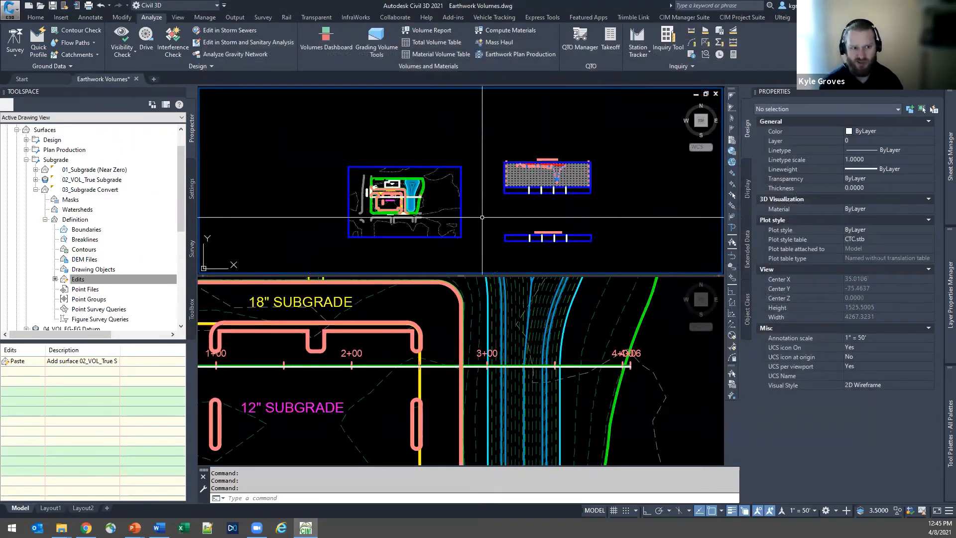
{"action": "left_click", "coordinate": [36, 189]}
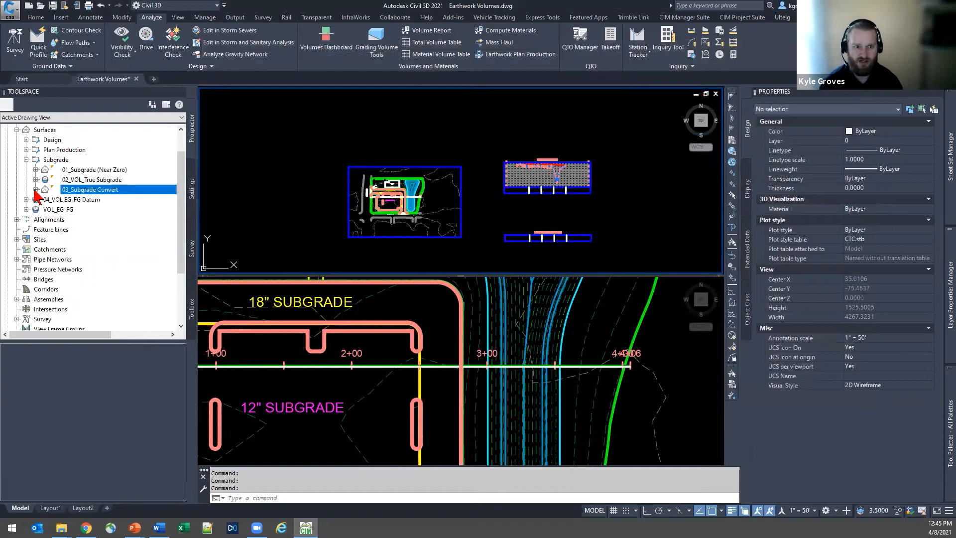
{"action": "left_click", "coordinate": [62, 200]}
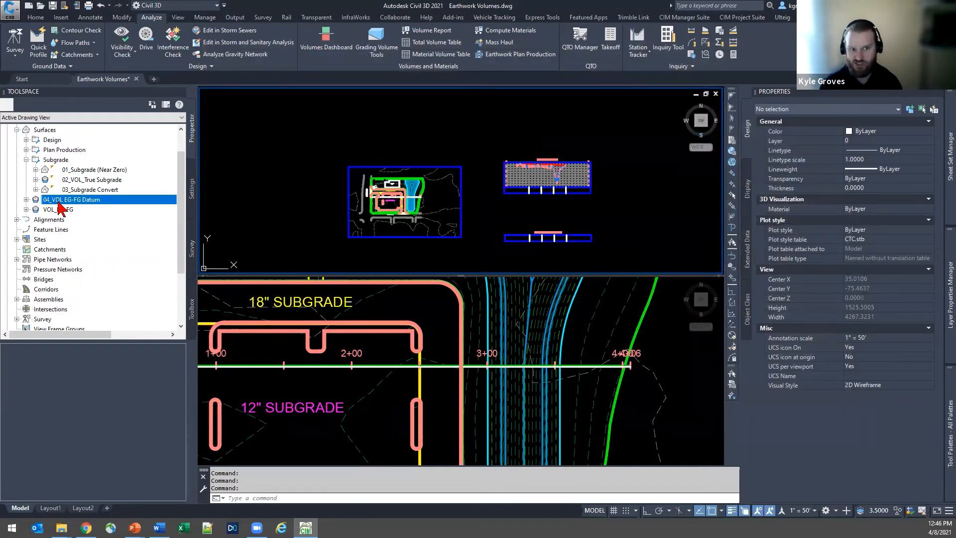
{"action": "left_click", "coordinate": [87, 180]}
{"action": "left_click", "coordinate": [90, 189]}
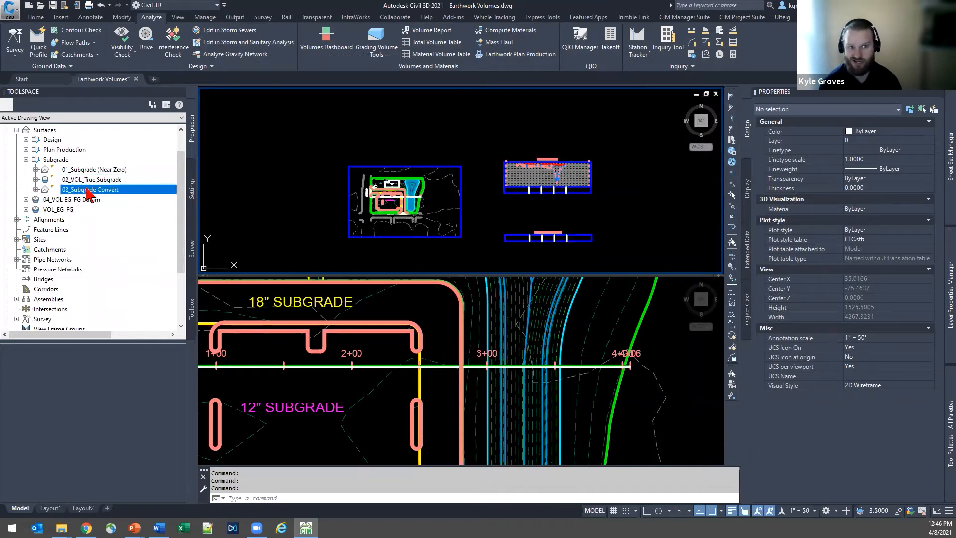
{"action": "left_click", "coordinate": [93, 180]}
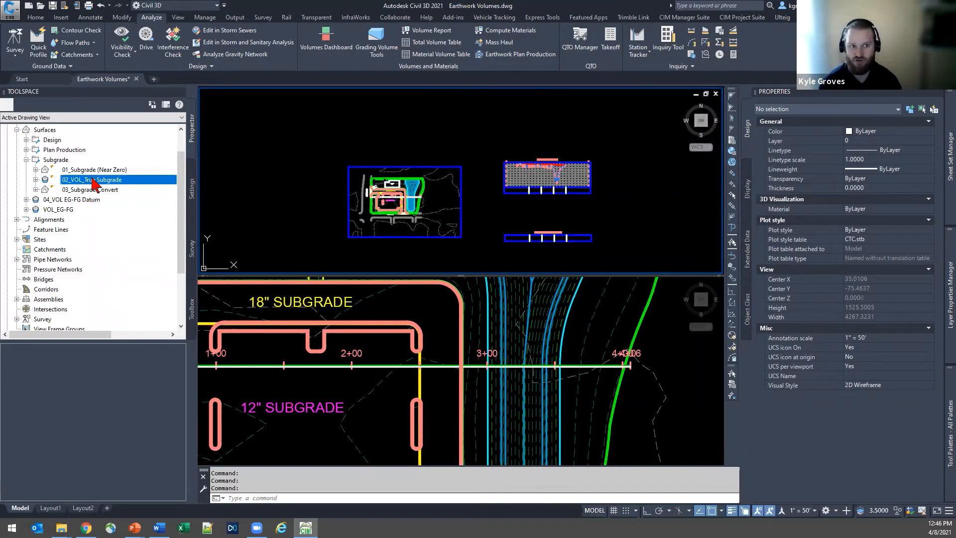
{"action": "left_click", "coordinate": [98, 192]}
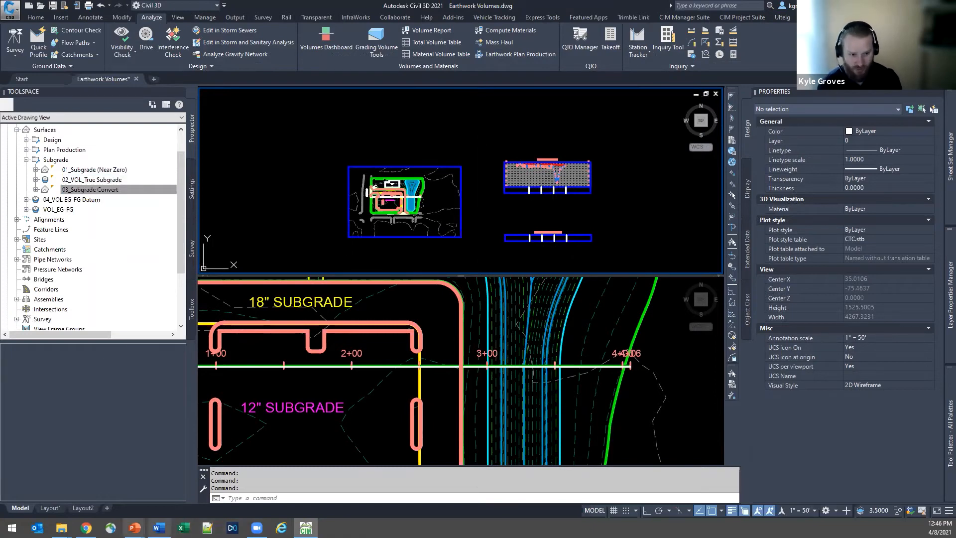
{"action": "mouse_move", "coordinate": [134, 527]}
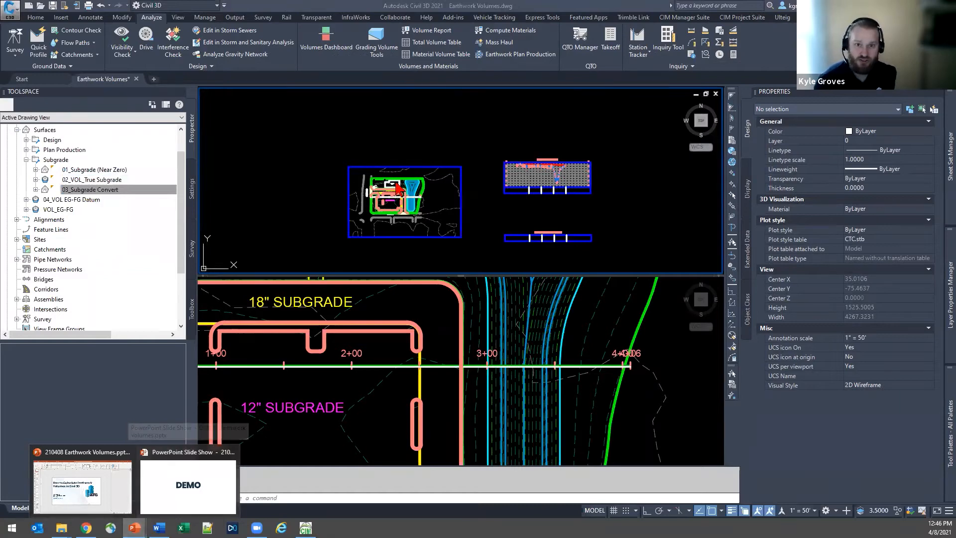
Open the Earthwork Processor and delete the existing zSet earthwork set, saving it to a template first.
{"action": "left_click", "coordinate": [742, 18]}
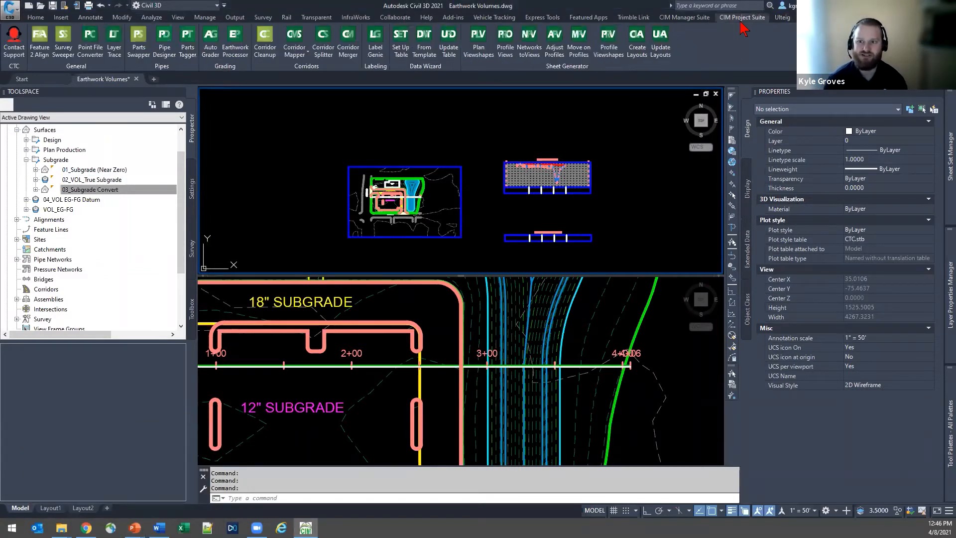
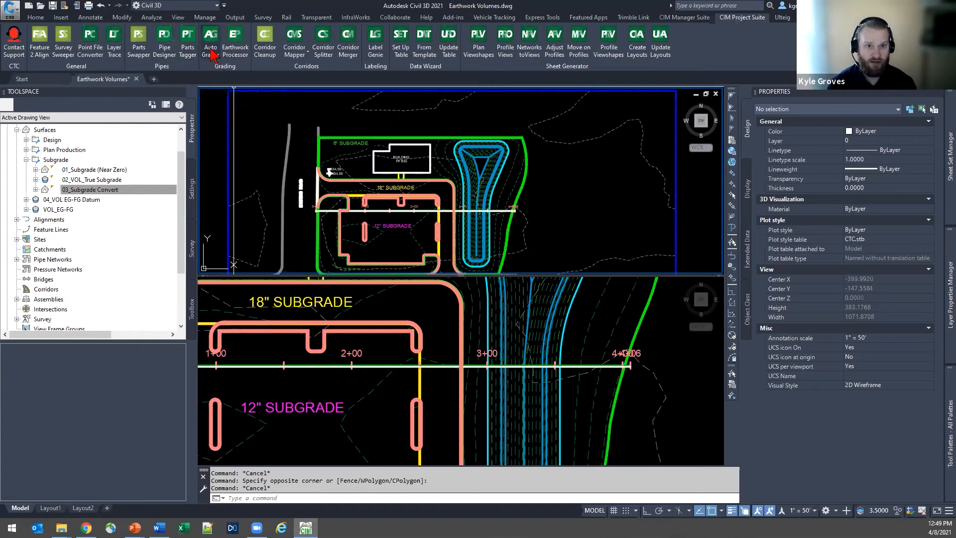
{"action": "left_click", "coordinate": [244, 54]}
{"action": "left_click", "coordinate": [274, 227]}
{"action": "left_click", "coordinate": [892, 221]}
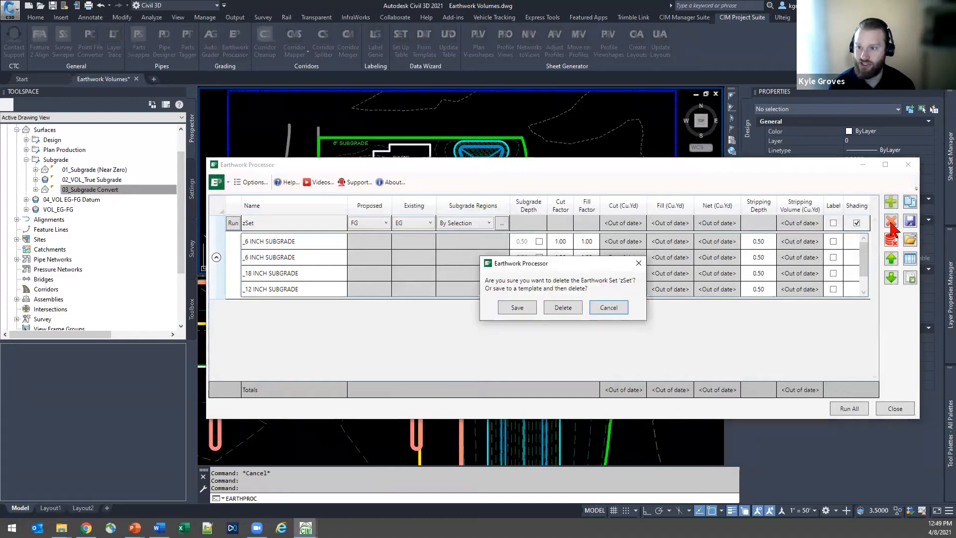
{"action": "left_click", "coordinate": [517, 308]}
{"action": "left_click", "coordinate": [811, 442]}
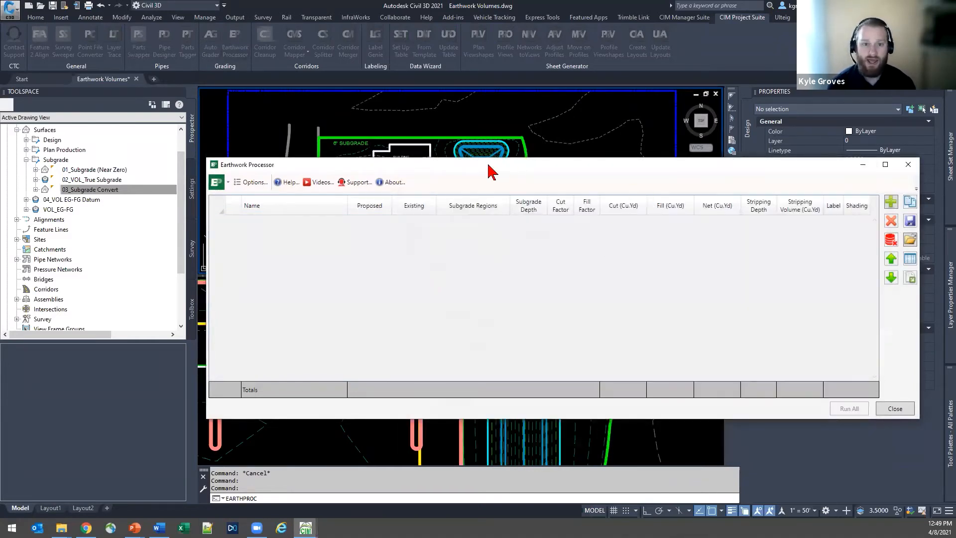
Narrow the Earthwork Processor window and add a new set named Earthwork Set.
{"action": "left_click_drag", "start_coordinate": [491, 171], "coordinate": [449, 174]}
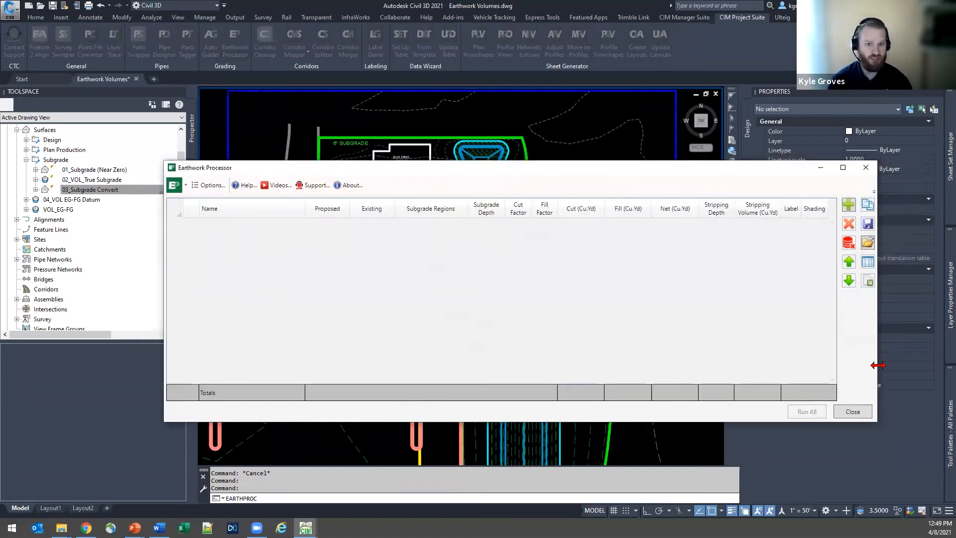
{"action": "left_click_drag", "start_coordinate": [877, 366], "coordinate": [783, 365]}
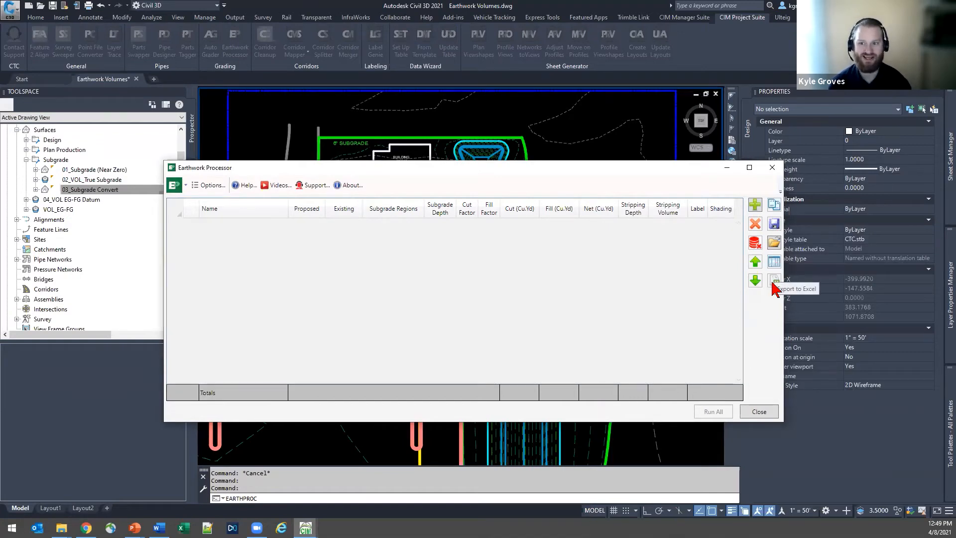
{"action": "left_click", "coordinate": [755, 210]}
{"action": "left_click", "coordinate": [245, 226]}
{"action": "type", "text": "E"}
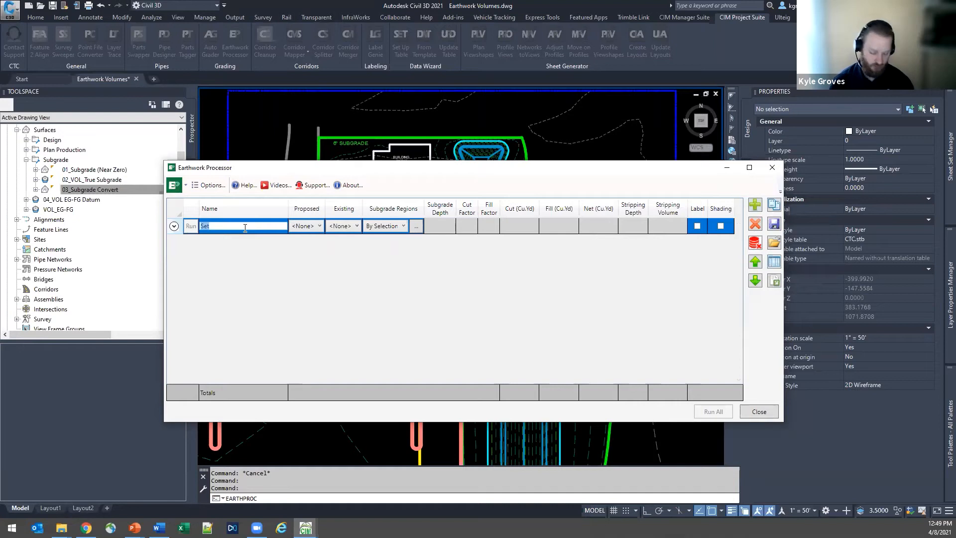
{"action": "type", "text": "earthwork Set"}
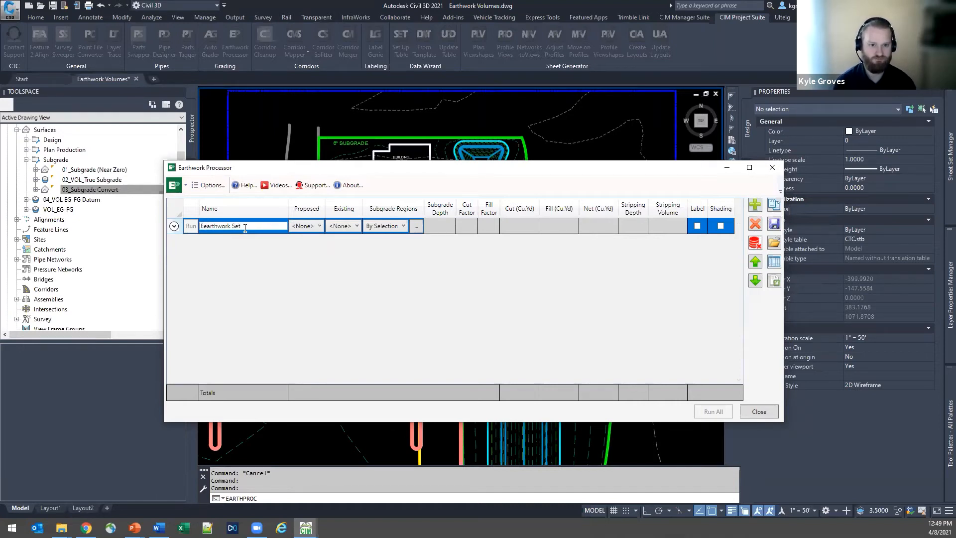
{"action": "key", "text": "Home"}
{"action": "key", "text": "Right"}
{"action": "key", "text": "Delete"}
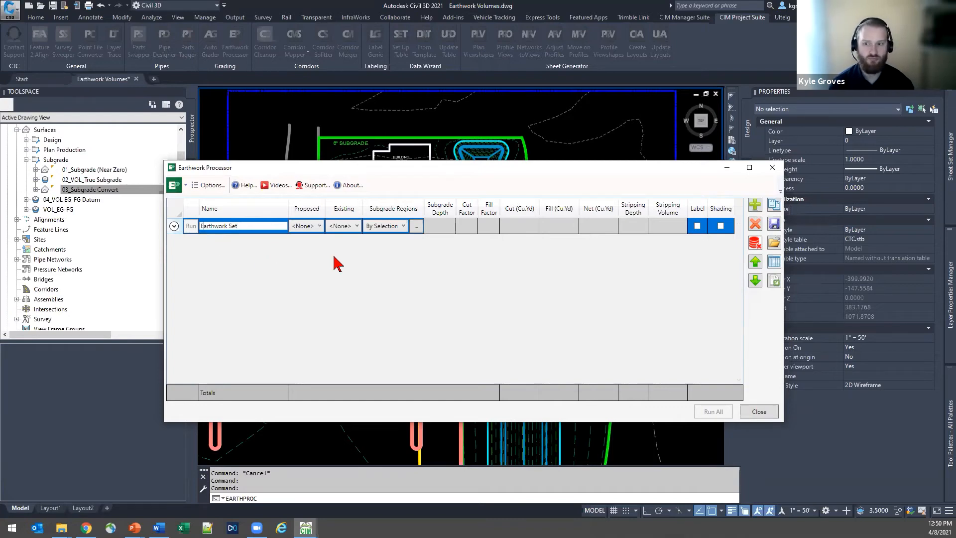
Expand the new earthwork set and assign FG as its proposed surface and EG as its existing surface.
{"action": "left_click", "coordinate": [174, 227]}
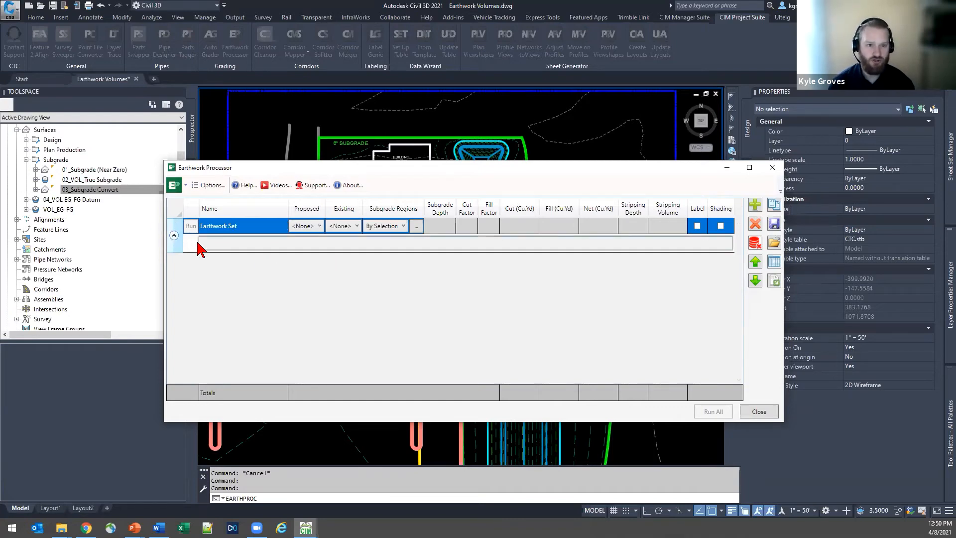
{"action": "left_click", "coordinate": [320, 227]}
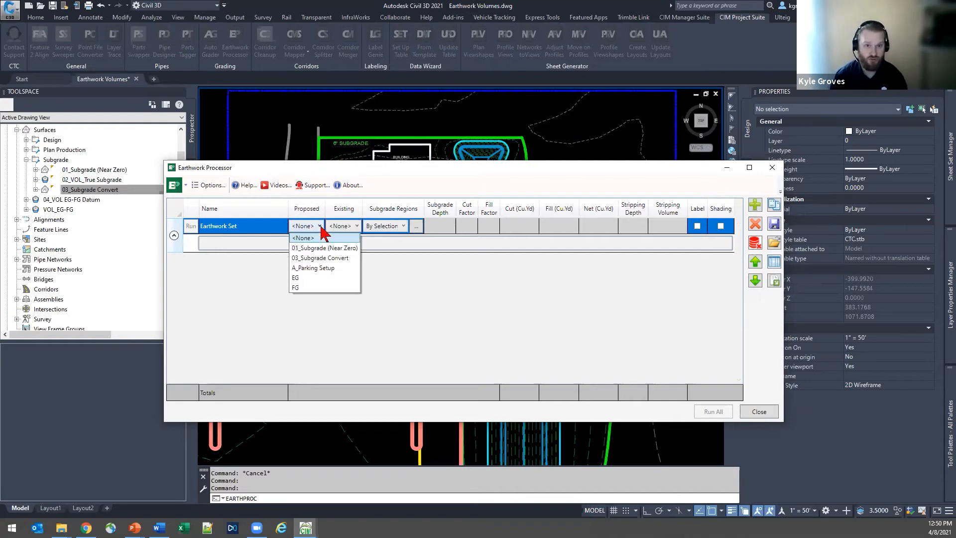
{"action": "left_click", "coordinate": [301, 289]}
{"action": "left_click", "coordinate": [357, 226]}
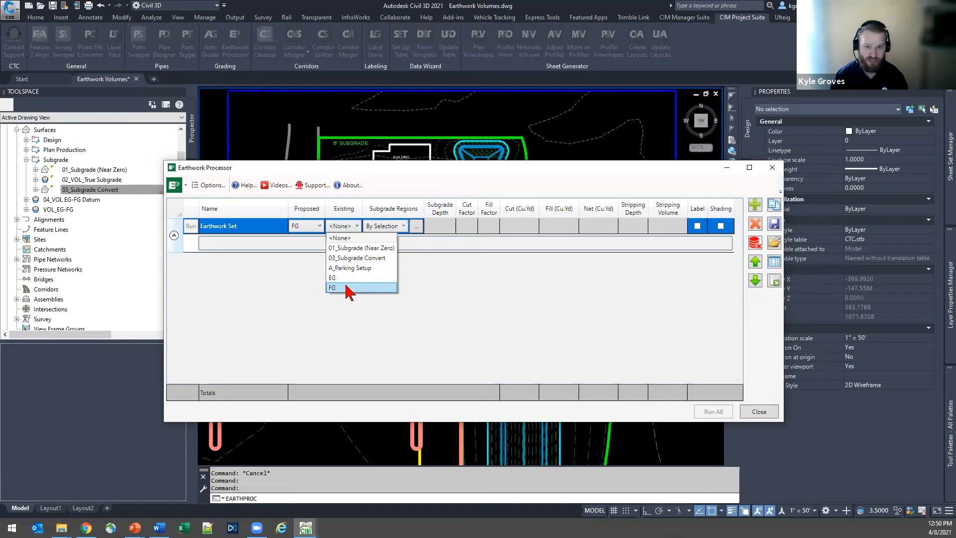
{"action": "left_click", "coordinate": [335, 278]}
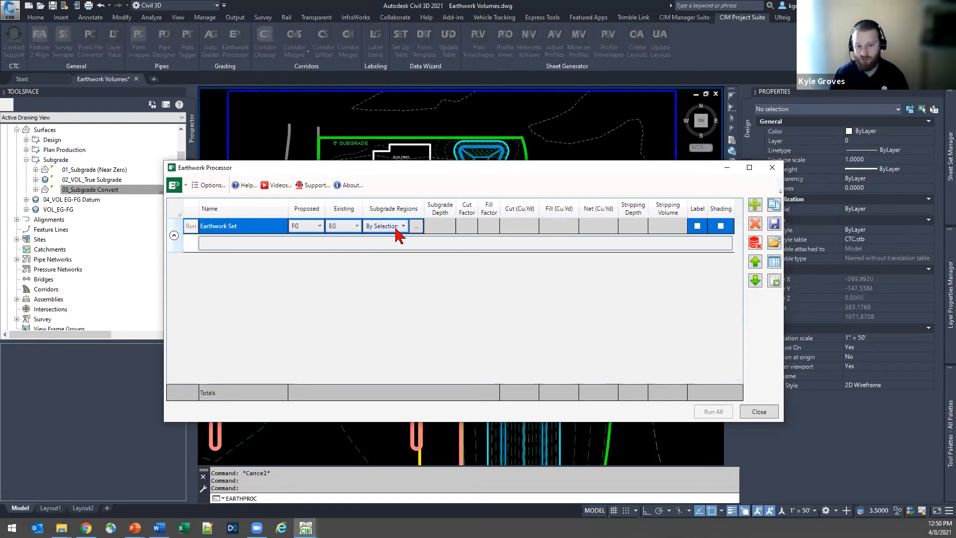
Add the green 6-inch subgrade boundary around the site as a subgrade region by selecting it in the drawing.
{"action": "left_click_drag", "start_coordinate": [396, 187], "coordinate": [446, 272]}
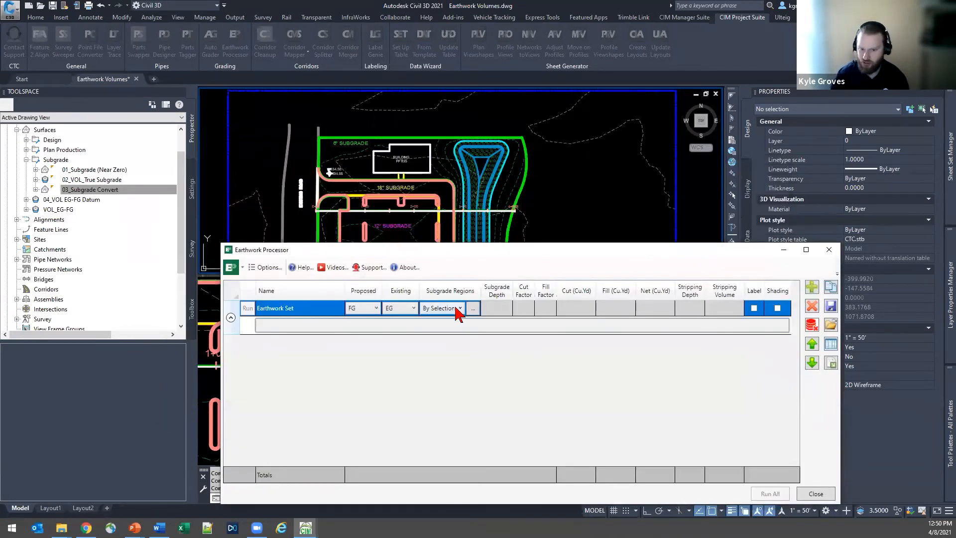
{"action": "left_click", "coordinate": [468, 313]}
{"action": "scroll", "coordinate": [343, 137], "scroll_direction": "up", "scroll_amount": 8}
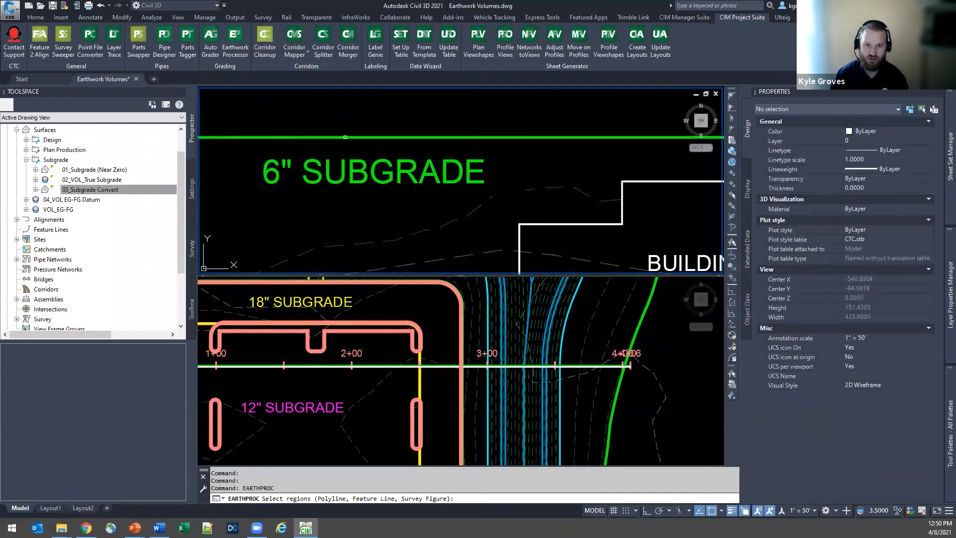
{"action": "left_click", "coordinate": [281, 130]}
{"action": "left_click", "coordinate": [324, 184]}
{"action": "scroll", "coordinate": [326, 173], "scroll_direction": "down", "scroll_amount": 4}
{"action": "key", "text": "Return"}
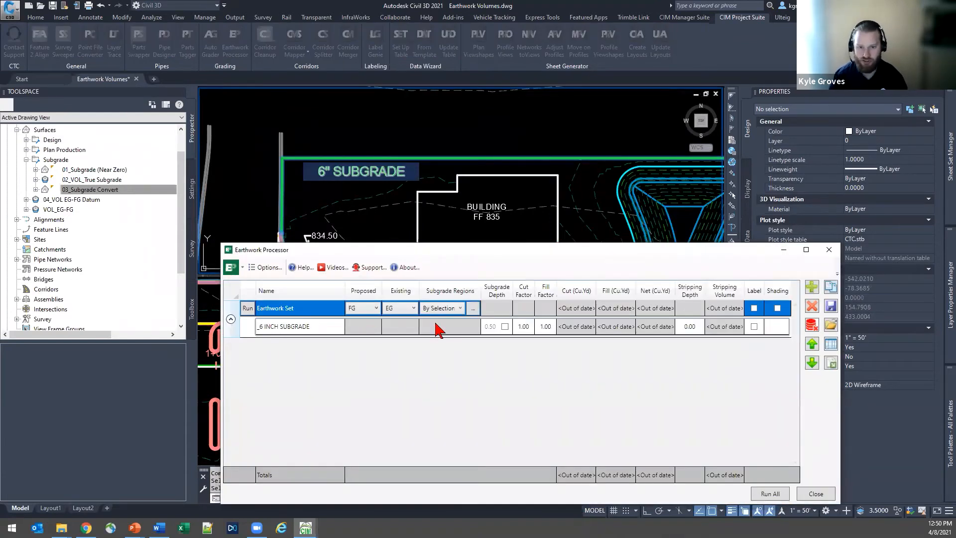
Switch the subgrade regions to By Filter and include the _6 INCH SUBGRADE layer by picking an object on it.
{"action": "left_click", "coordinate": [458, 310]}
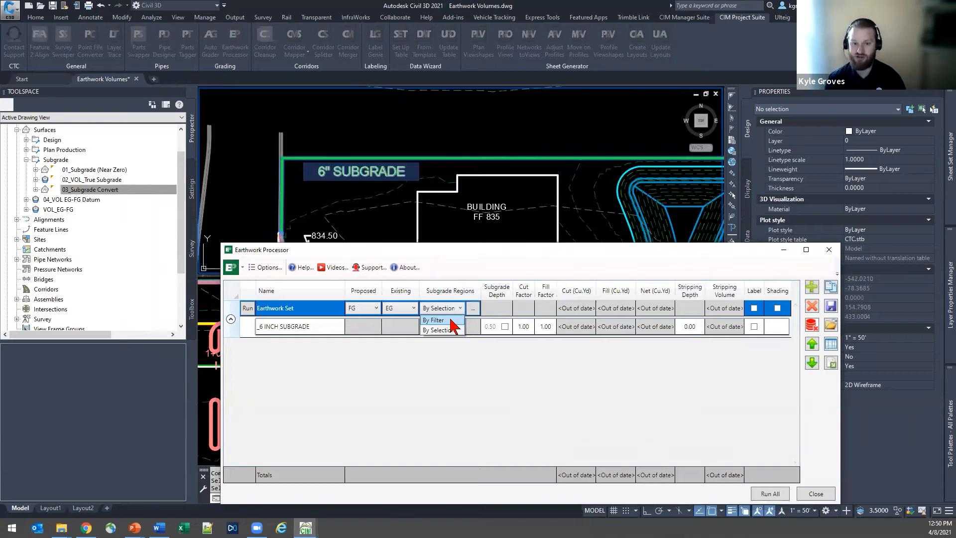
{"action": "left_click", "coordinate": [451, 320]}
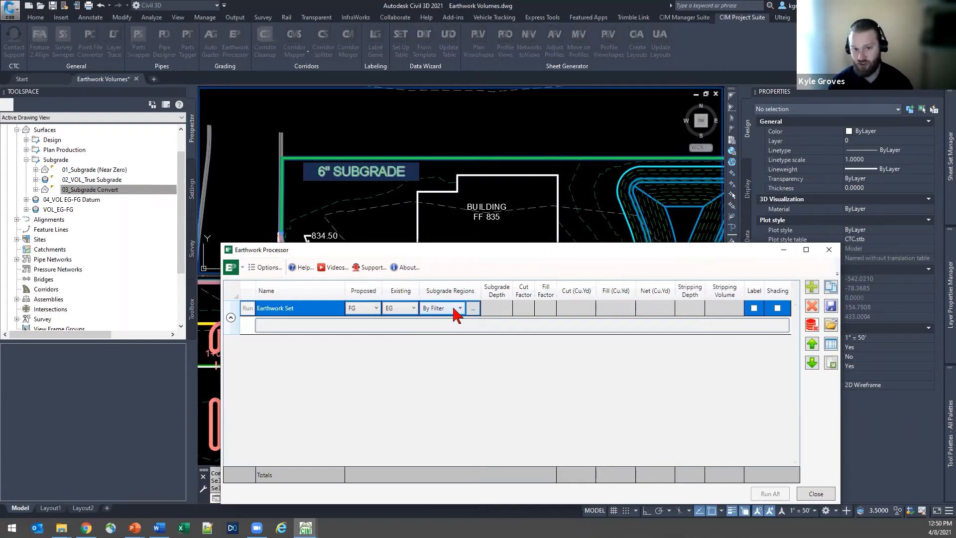
{"action": "left_click", "coordinate": [474, 308]}
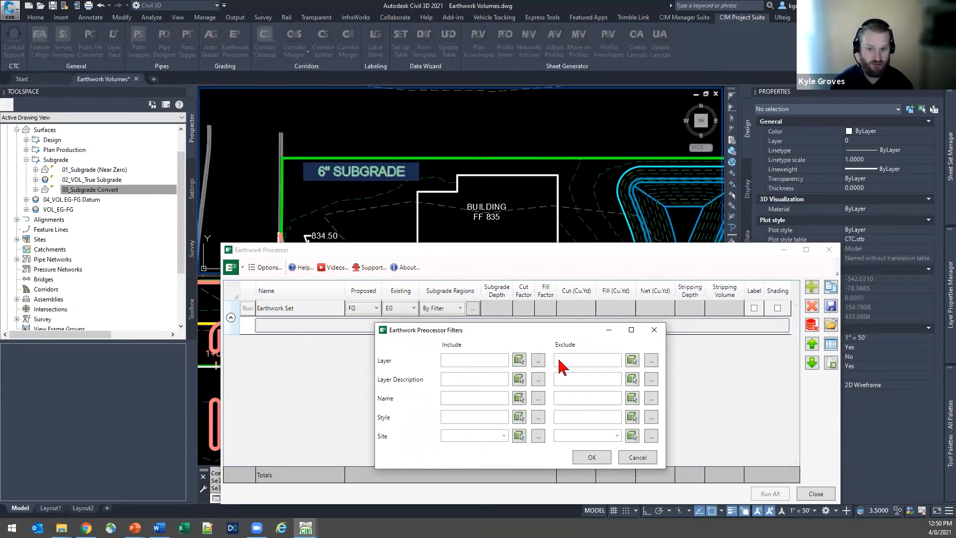
{"action": "left_click", "coordinate": [520, 360]}
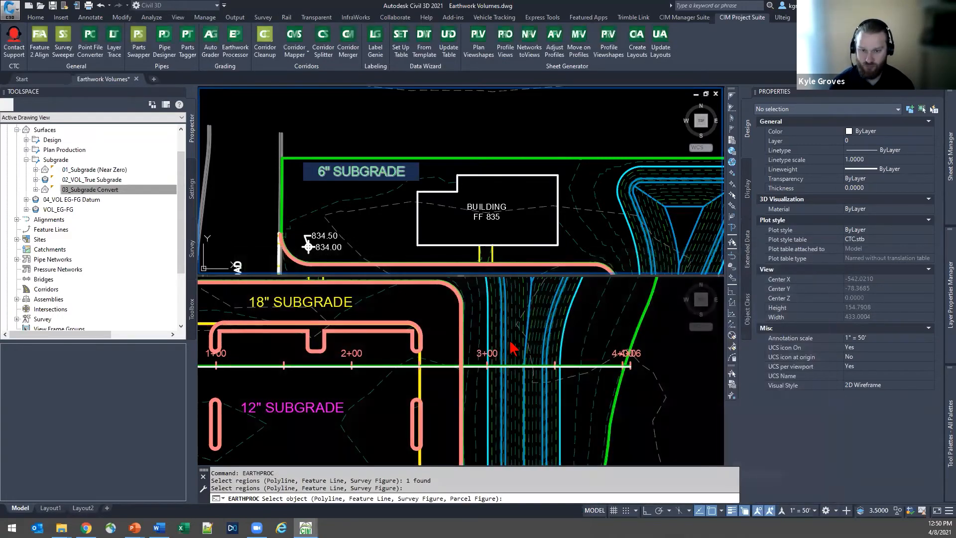
{"action": "left_click", "coordinate": [308, 247]}
{"action": "left_click", "coordinate": [468, 195]}
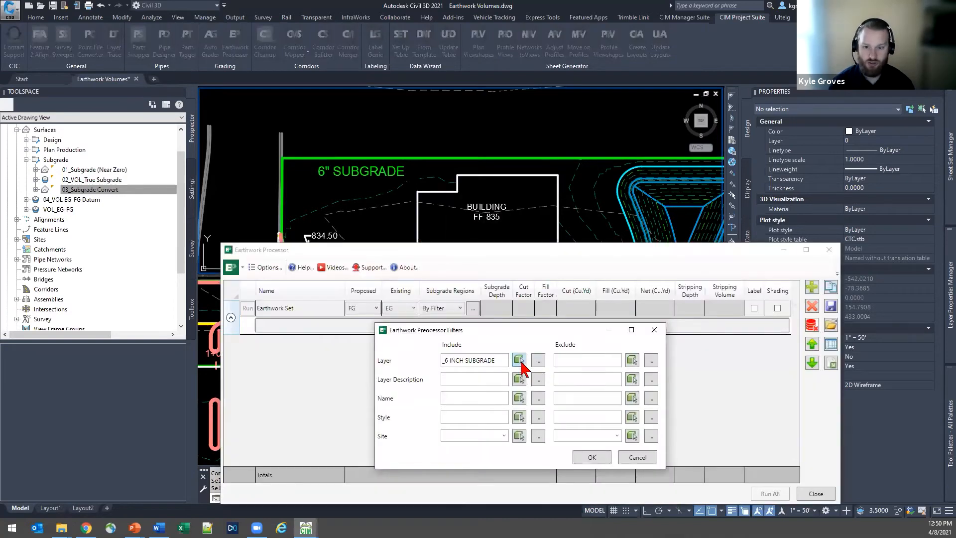
Add the _12 INCH SUBGRADE and _18 INCH SUBGRADE layers to the included layers by picking their boundary lines in the drawing.
{"action": "left_click", "coordinate": [521, 361]}
{"action": "left_click", "coordinate": [334, 386]}
{"action": "middle_click_drag", "start_coordinate": [304, 366], "coordinate": [609, 379]}
{"action": "scroll", "coordinate": [488, 335], "scroll_direction": "up", "scroll_amount": 10}
{"action": "scroll", "coordinate": [255, 360], "scroll_direction": "up", "scroll_amount": 3}
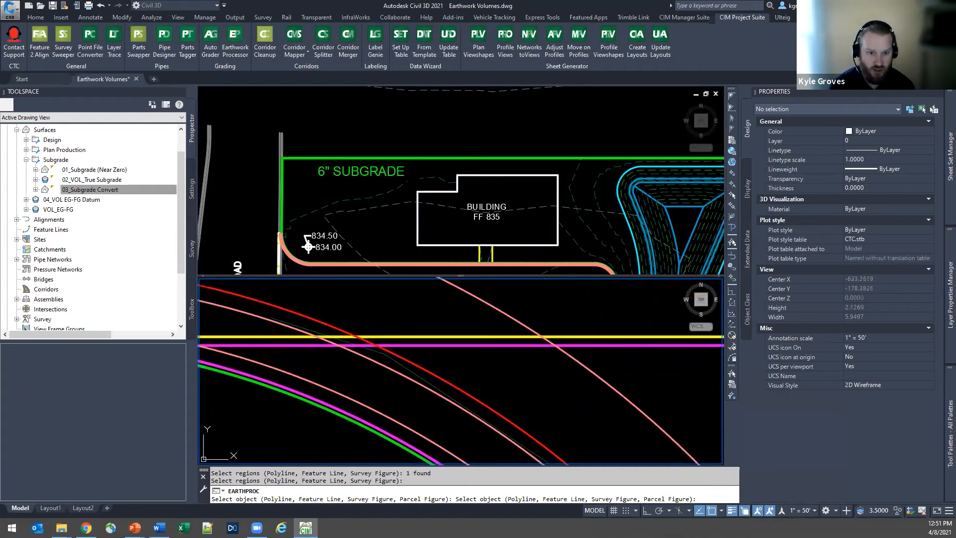
{"action": "left_click", "coordinate": [255, 345]}
{"action": "left_click", "coordinate": [516, 362]}
{"action": "mouse_move", "coordinate": [250, 263]}
{"action": "middle_mouse_down"}
{"action": "mouse_move", "coordinate": [489, 245]}
{"action": "mouse_move", "coordinate": [265, 262]}
{"action": "middle_mouse_up"}
{"action": "scroll", "coordinate": [293, 199], "scroll_direction": "up", "scroll_amount": 10}
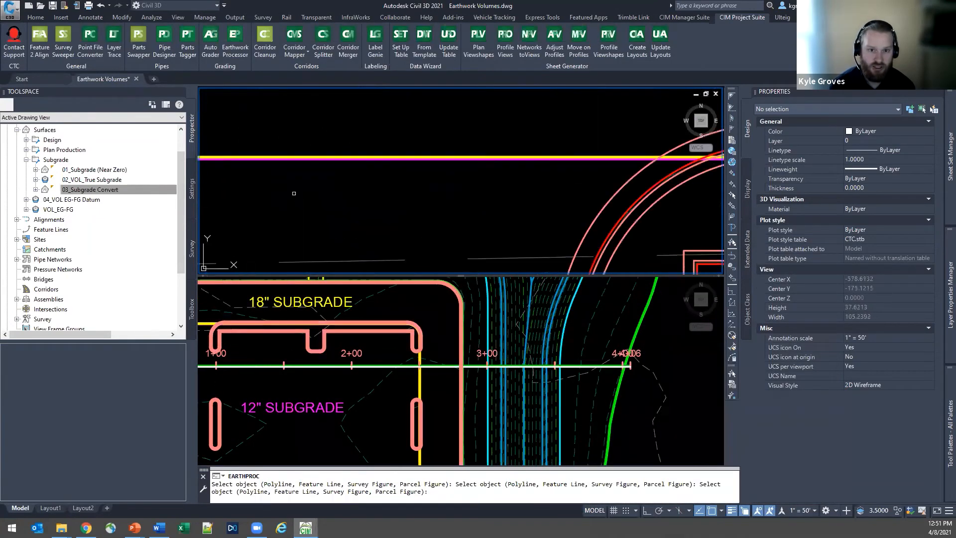
{"action": "left_click", "coordinate": [343, 154]}
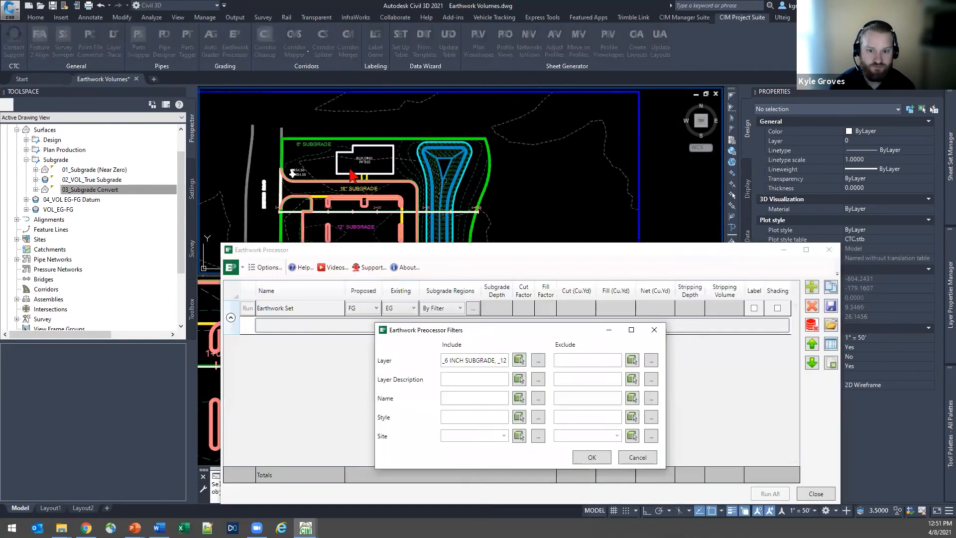
Check the full list of included layers and apply the filter to the earthwork set's subgrade regions.
{"action": "left_click", "coordinate": [537, 361]}
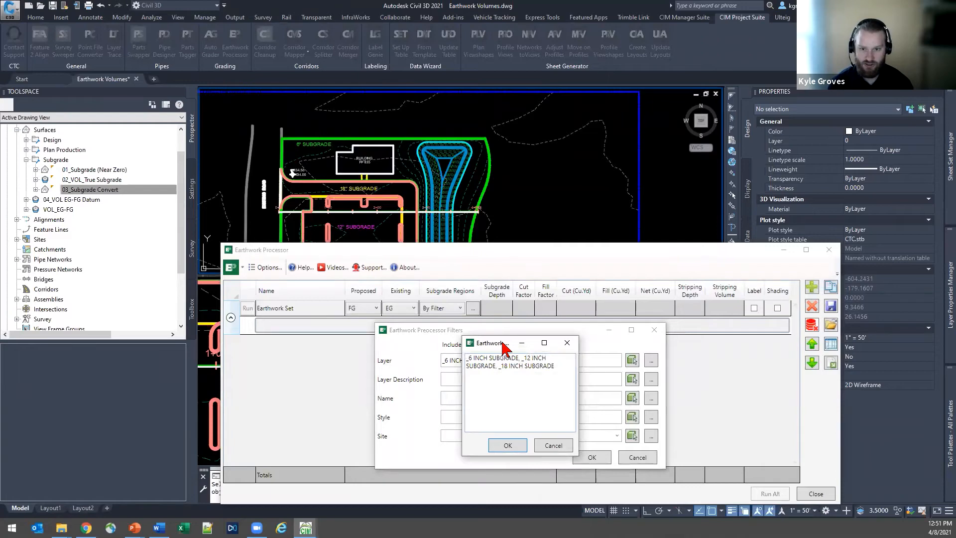
{"action": "left_click_drag", "start_coordinate": [503, 347], "coordinate": [499, 402]}
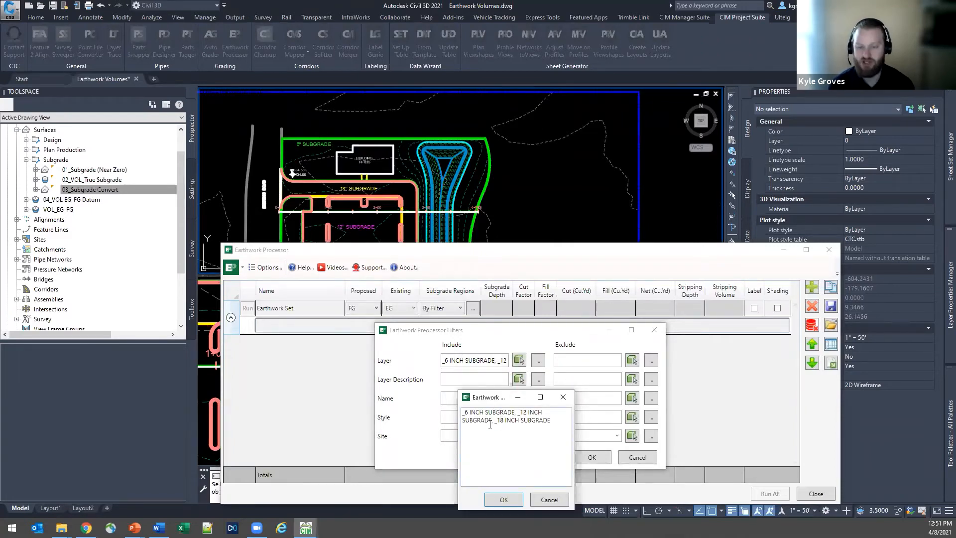
{"action": "left_click", "coordinate": [504, 500]}
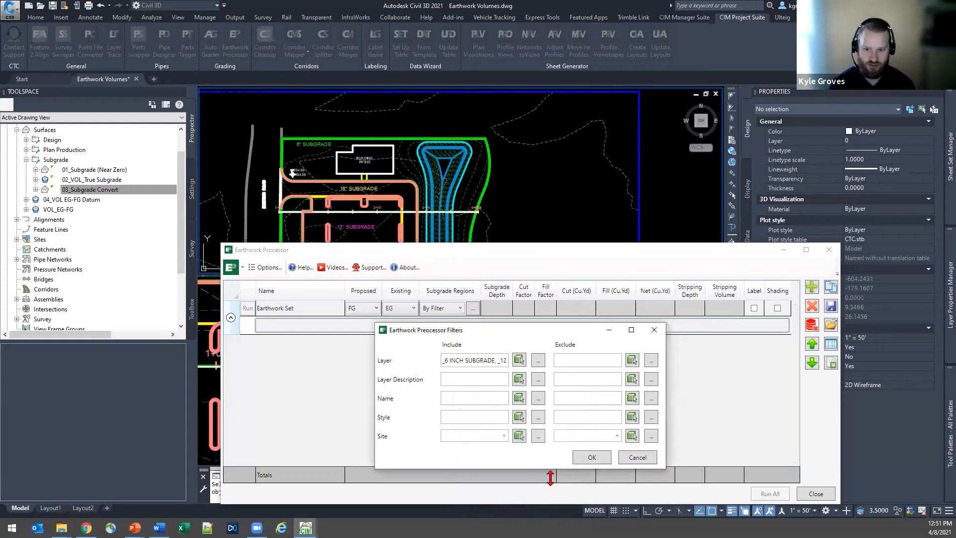
{"action": "left_click", "coordinate": [591, 459]}
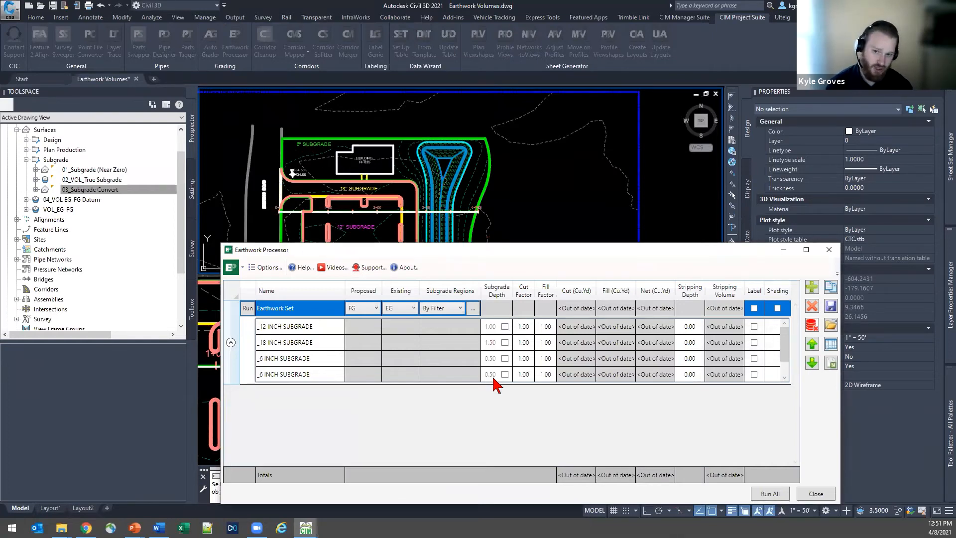
Override the subgrade depth of both _6 INCH SUBGRADE regions with 0.67.
{"action": "left_click", "coordinate": [505, 360]}
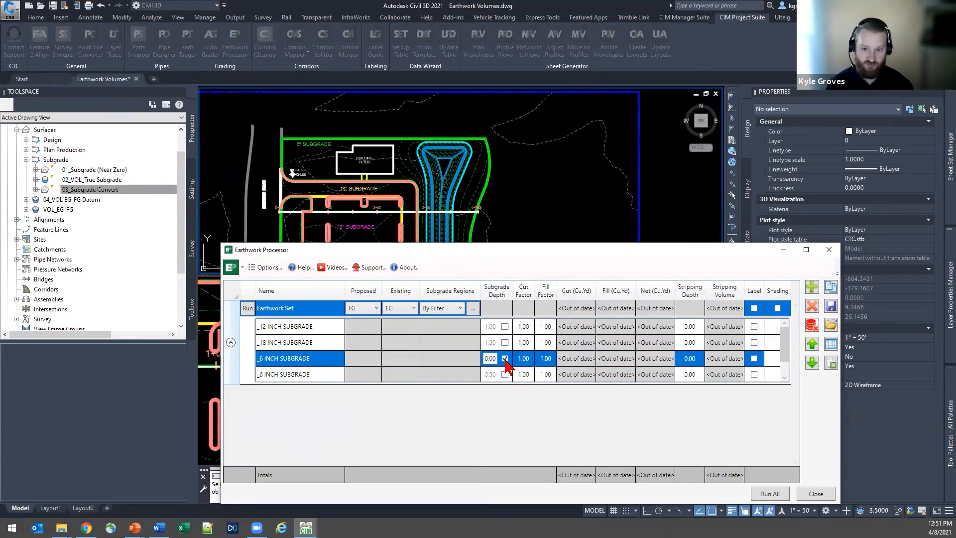
{"action": "double_click", "coordinate": [492, 358]}
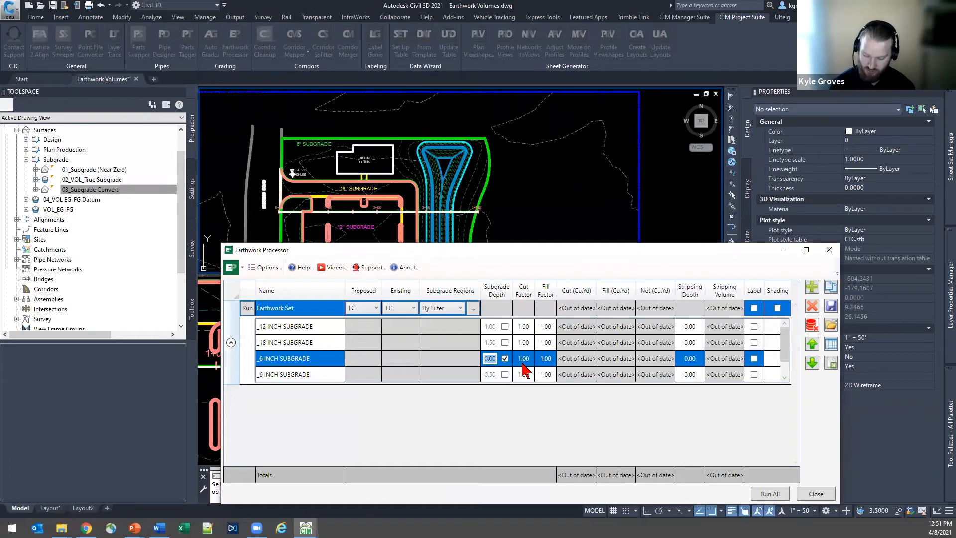
{"action": "type", "text": ".67"}
{"action": "key", "text": "Return"}
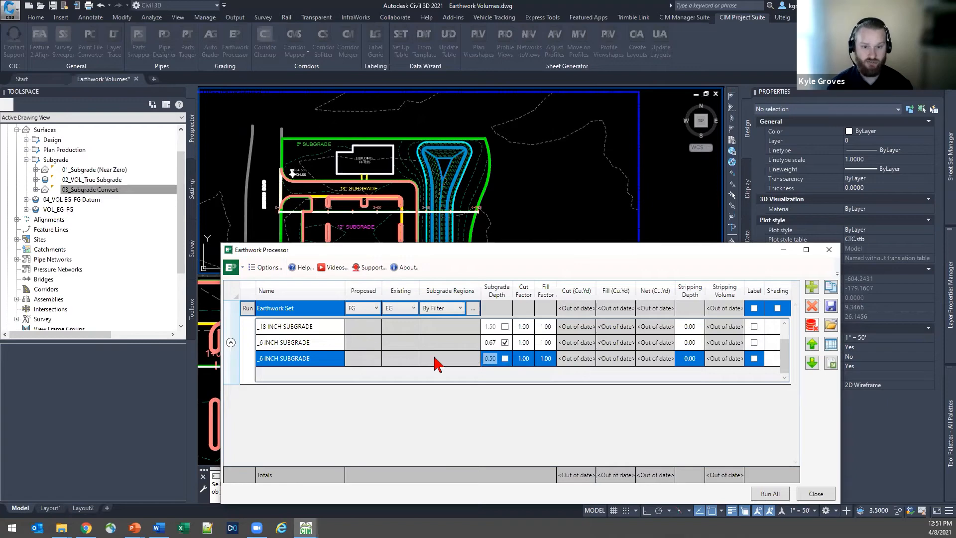
{"action": "left_click", "coordinate": [505, 358]}
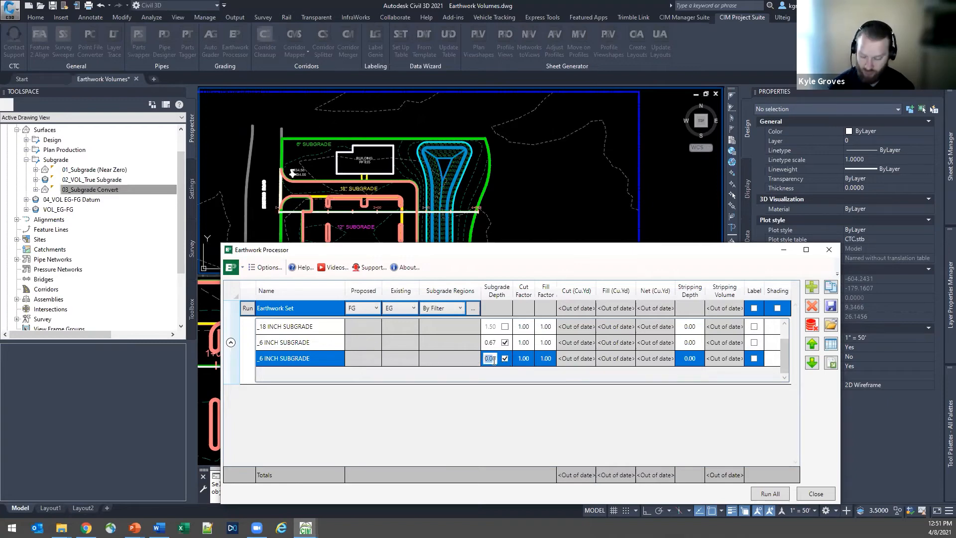
{"action": "type", "text": "0.67"}
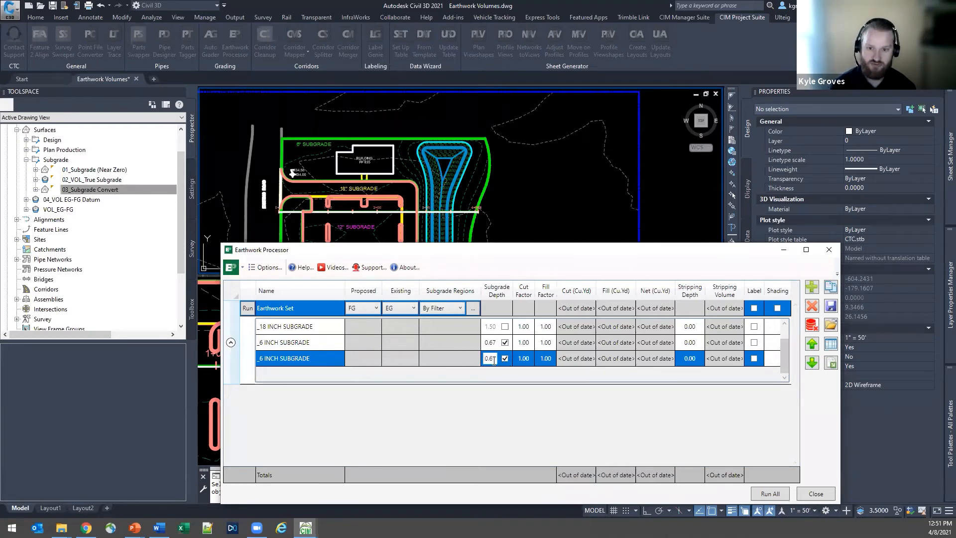
{"action": "key", "text": "Return"}
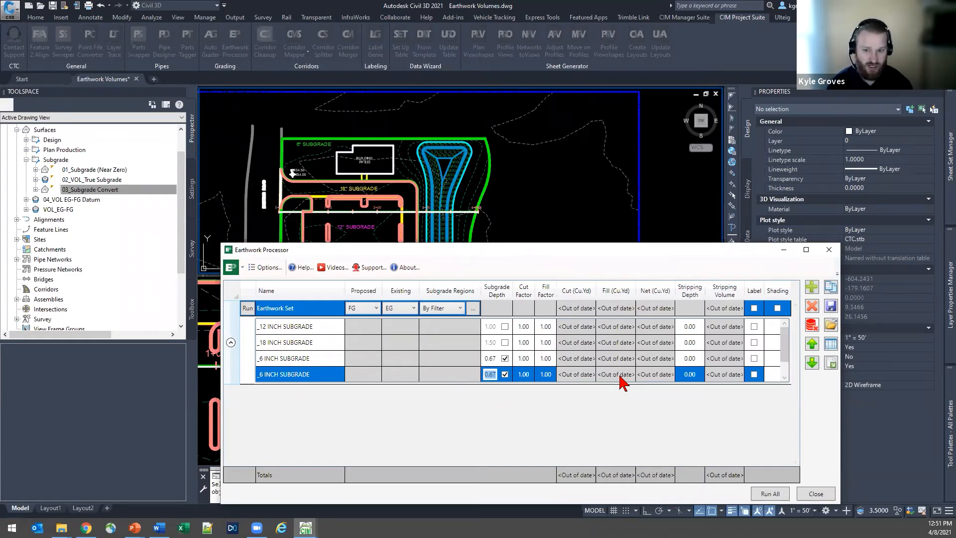
Set the stripping depth to 0.50 for the _12 INCH, _18 INCH and both _6 INCH SUBGRADE regions.
{"action": "left_click", "coordinate": [690, 331]}
{"action": "left_click", "coordinate": [691, 331]}
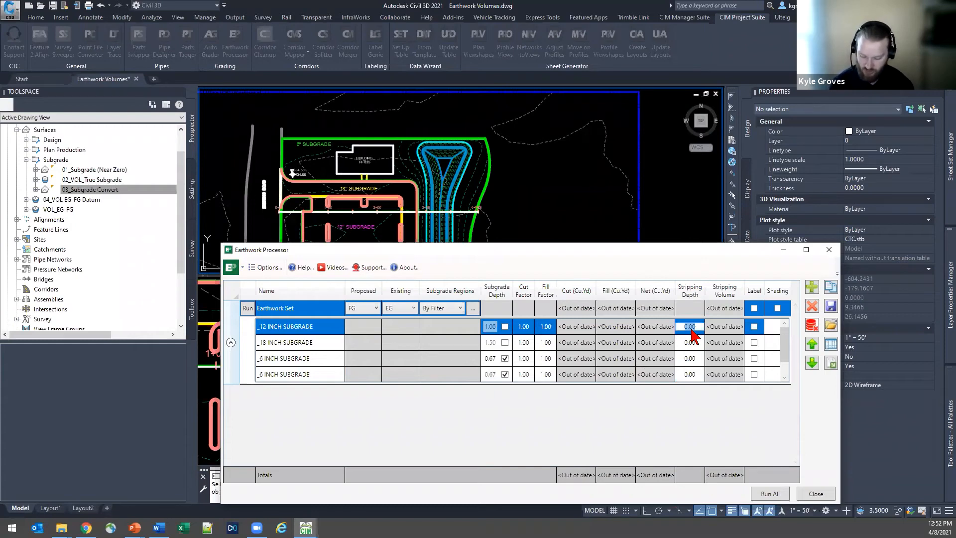
{"action": "type", "text": "0.5"}
{"action": "key", "text": "Return"}
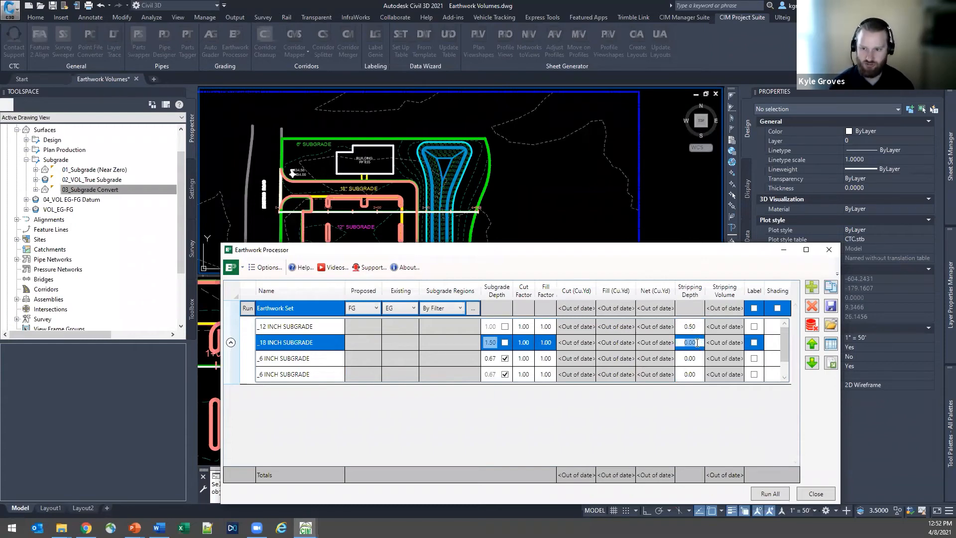
{"action": "type", "text": "0.5"}
{"action": "key", "text": "Return"}
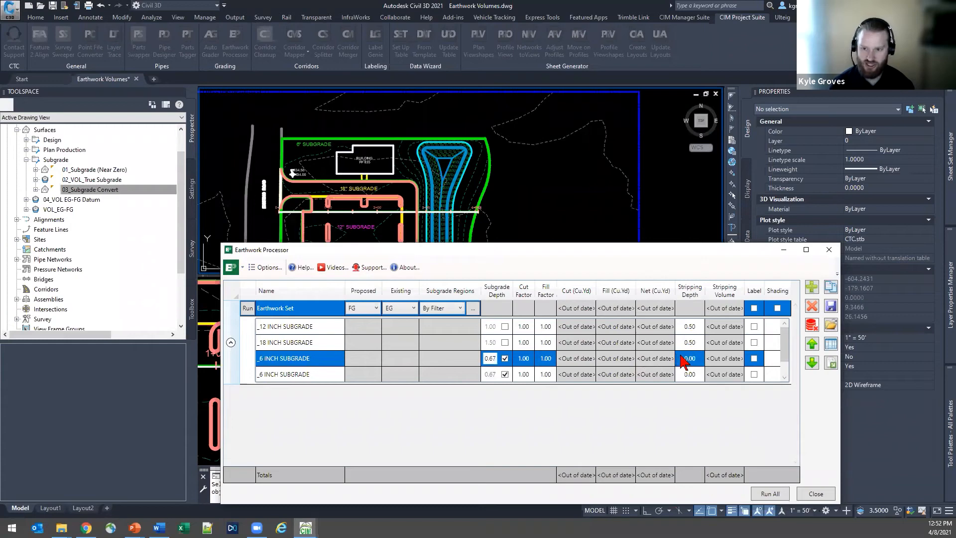
{"action": "type", "text": "0.5"}
{"action": "key", "text": "Return"}
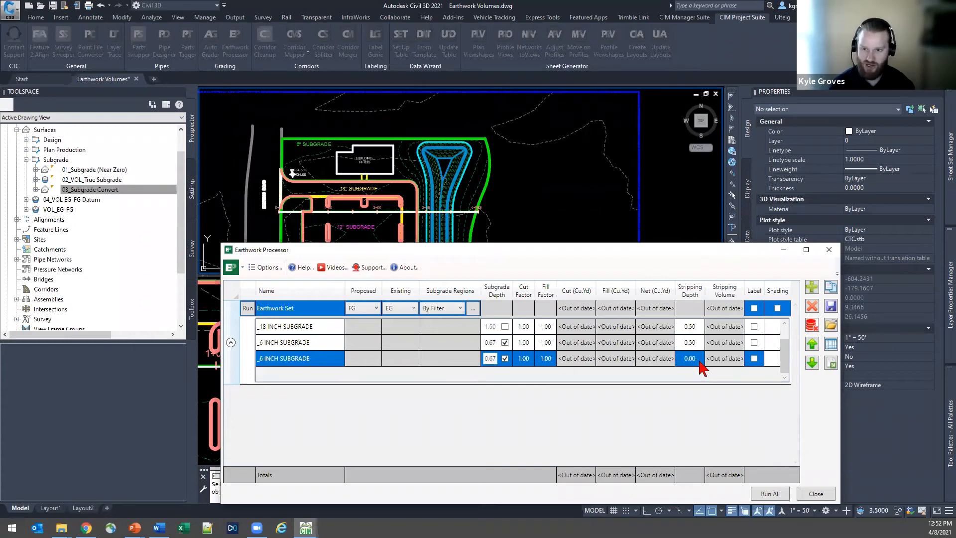
{"action": "type", "text": "0.5"}
{"action": "key", "text": "Return"}
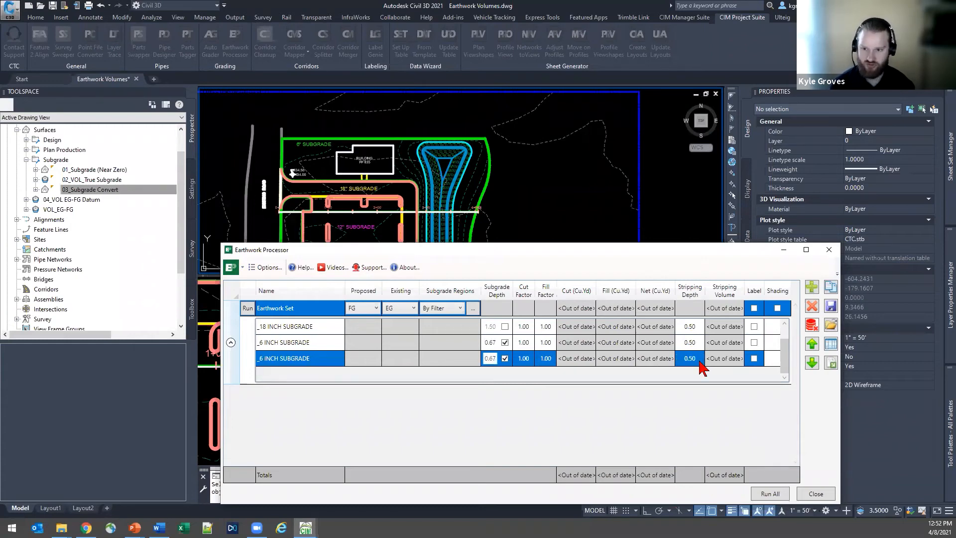
{"action": "scroll", "coordinate": [688, 373], "scroll_direction": "up", "scroll_amount": 1}
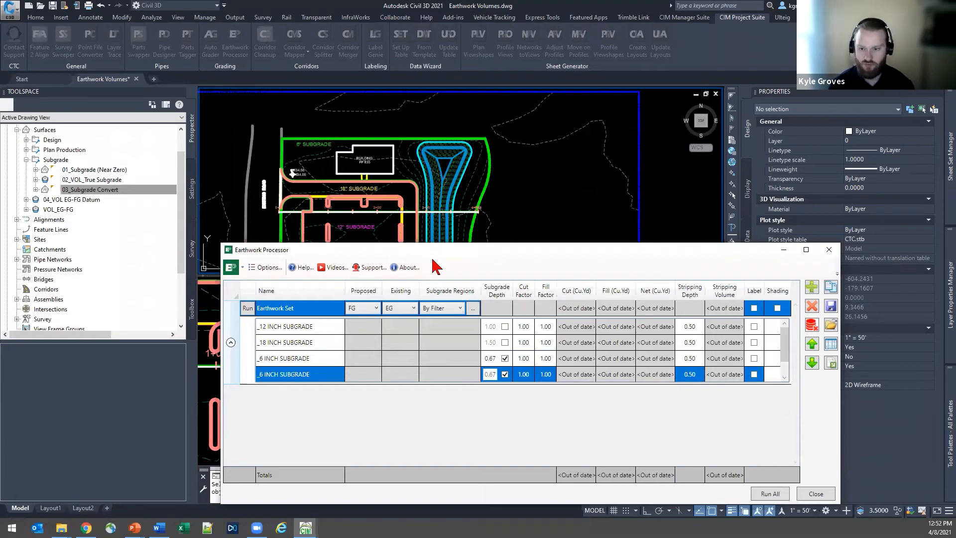
Run the earthwork set's volume calculation, then close the Earthwork Processor and the event log.
{"action": "left_click_drag", "start_coordinate": [436, 266], "coordinate": [446, 249]}
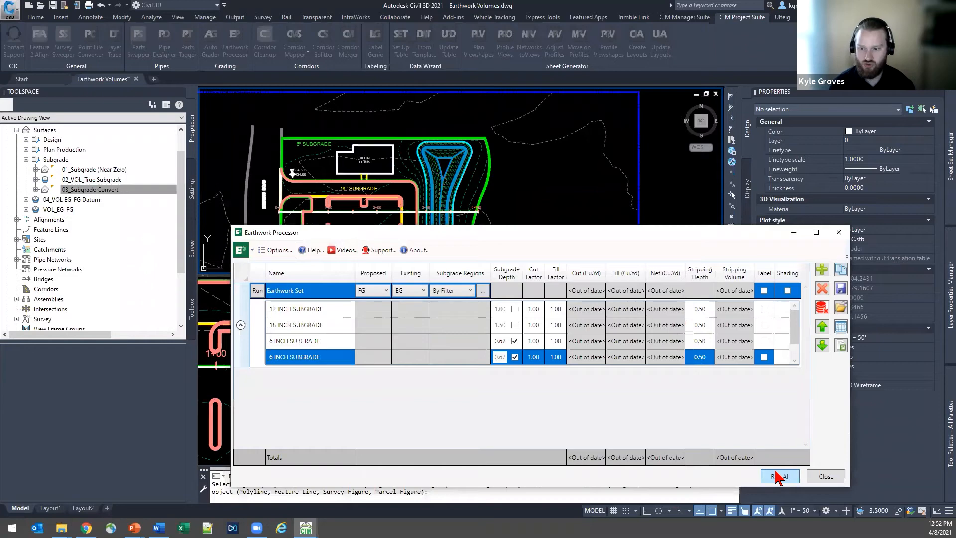
{"action": "left_click", "coordinate": [257, 292]}
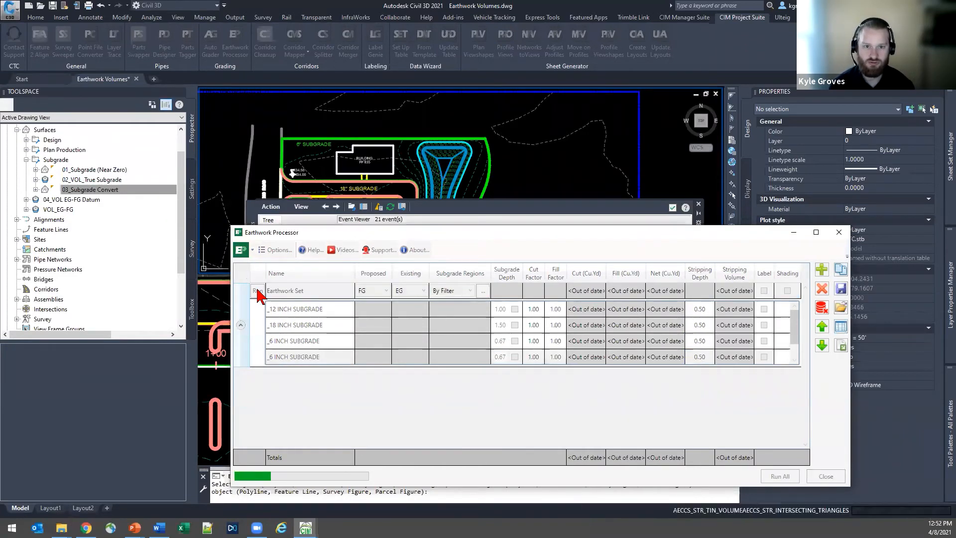
{"action": "left_click", "coordinate": [52, 160]}
{"action": "left_click", "coordinate": [824, 477]}
{"action": "left_click", "coordinate": [673, 207]}
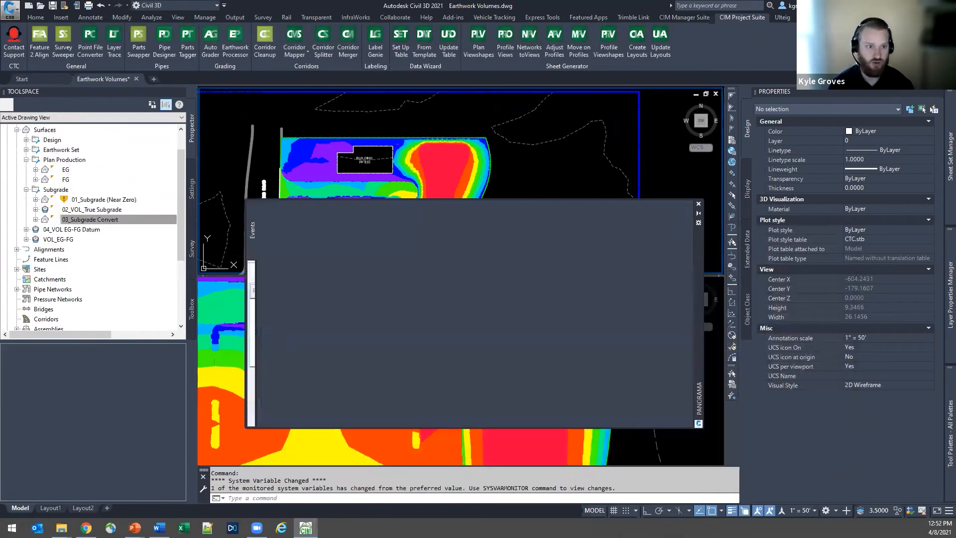
Move the 04_VOL EG-FG Datum surface into the Subgrade surface folder and collapse that folder.
{"action": "left_click", "coordinate": [25, 189]}
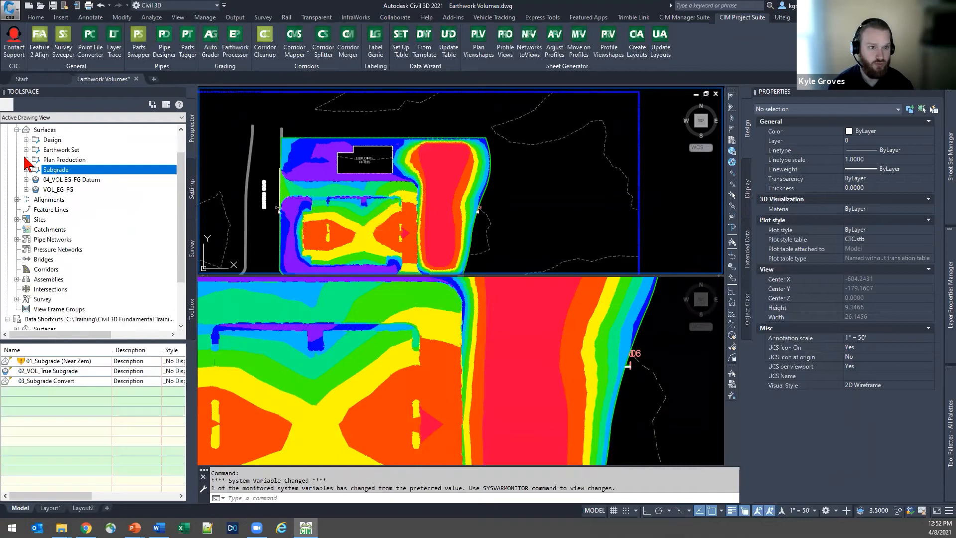
{"action": "scroll", "coordinate": [11, 193], "scroll_direction": "up", "scroll_amount": 1}
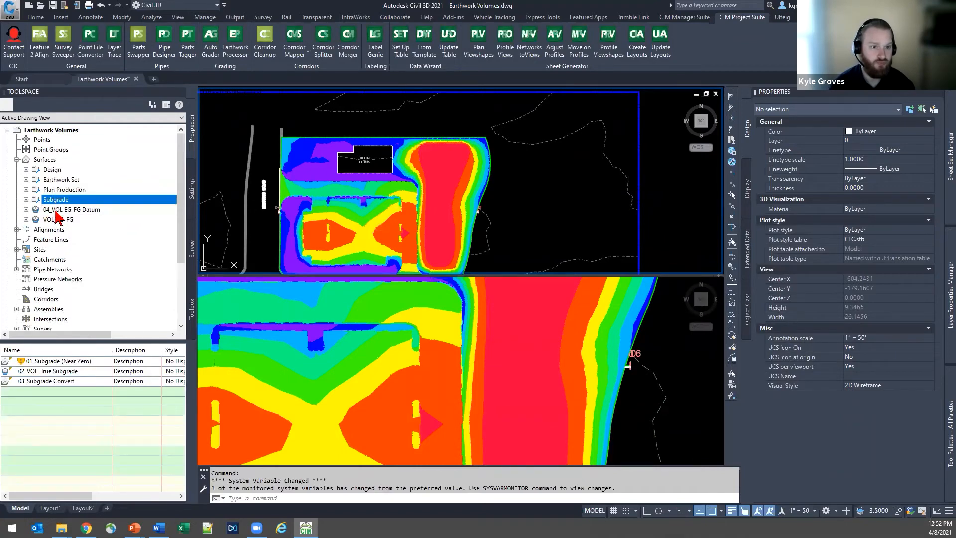
{"action": "left_click", "coordinate": [26, 199]}
{"action": "left_click", "coordinate": [26, 199]}
{"action": "left_click", "coordinate": [26, 199]}
{"action": "left_click_drag", "start_coordinate": [76, 245], "coordinate": [30, 204]}
{"action": "left_click", "coordinate": [26, 199]}
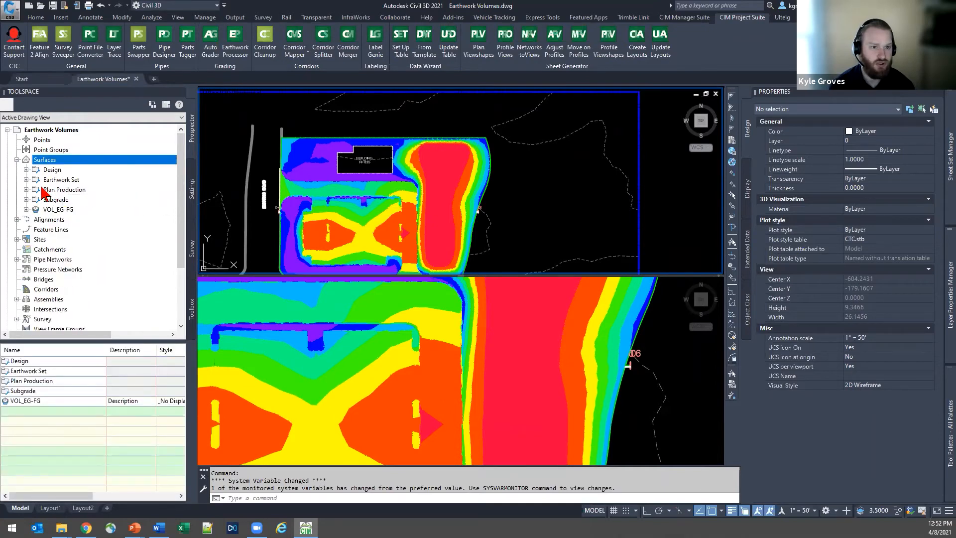
Expand the Earthwork Set surface folder and examine the definition operations of its STRIPPING surface, leaving the properties unchanged.
{"action": "left_click", "coordinate": [60, 179]}
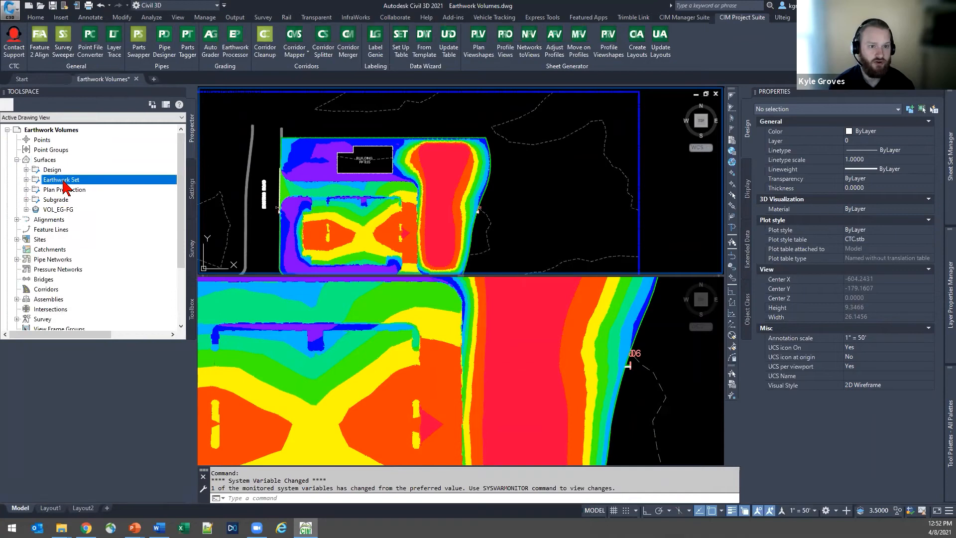
{"action": "left_click", "coordinate": [27, 180]}
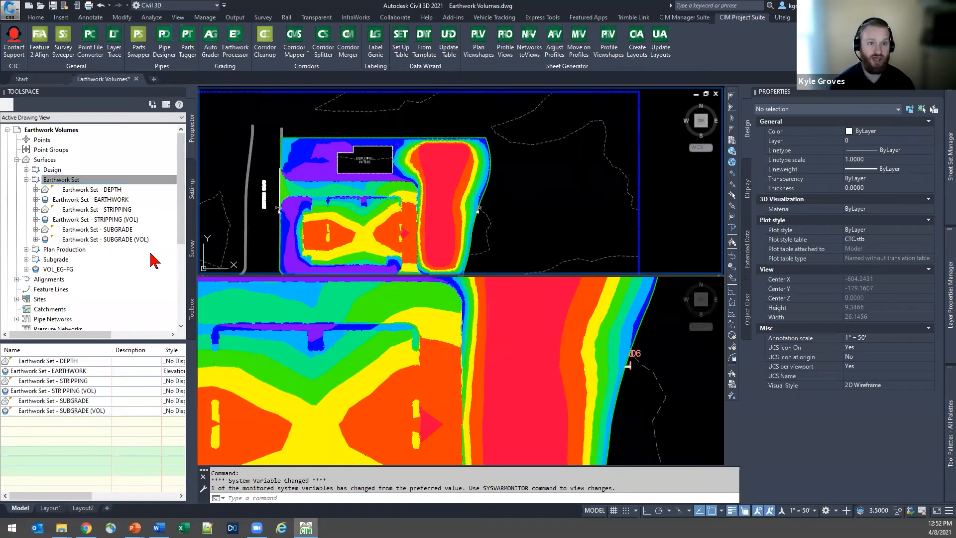
{"action": "left_click", "coordinate": [108, 210]}
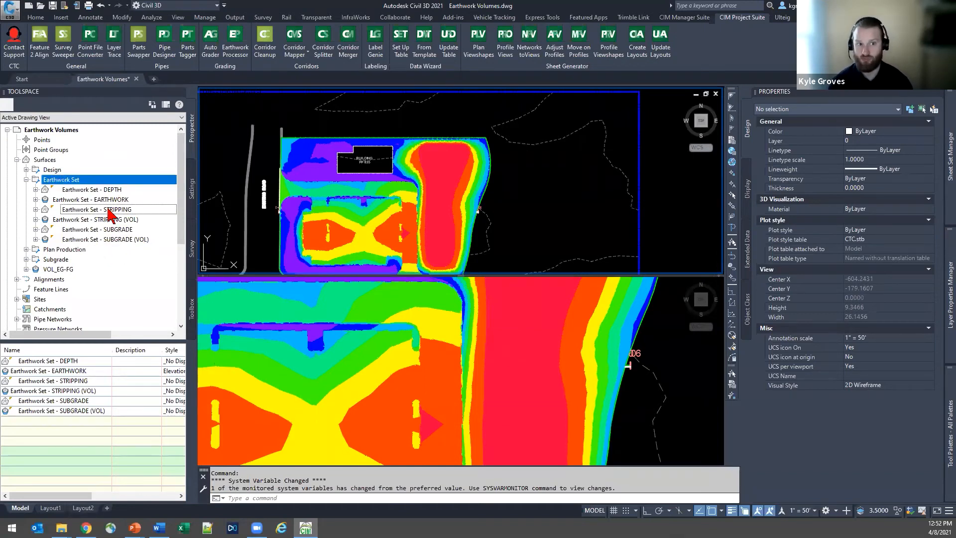
{"action": "right_click", "coordinate": [76, 209]}
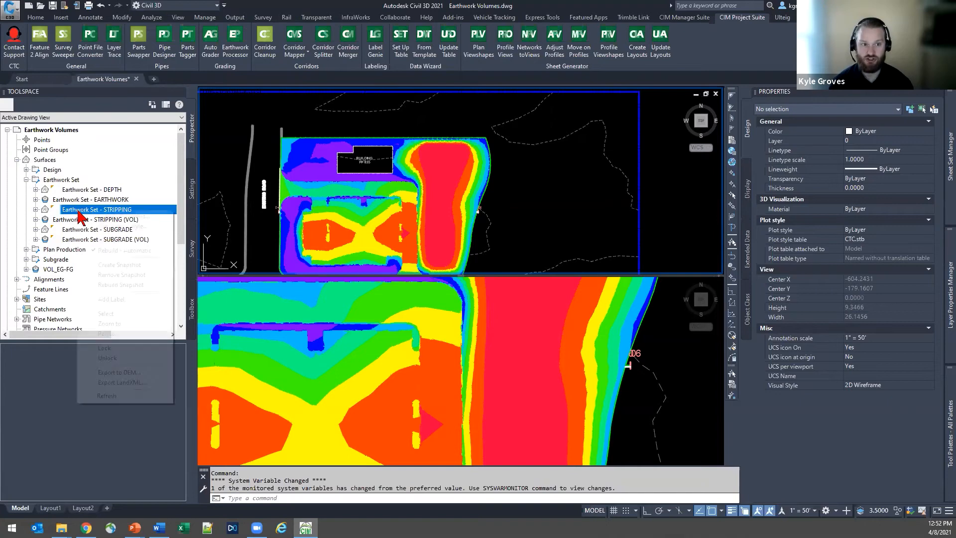
{"action": "left_click", "coordinate": [95, 219]}
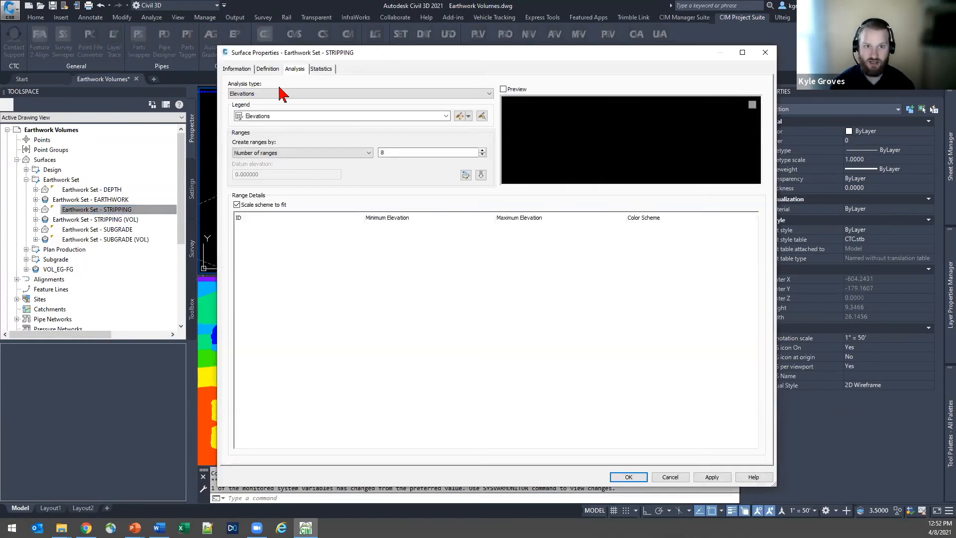
{"action": "left_click", "coordinate": [266, 69]}
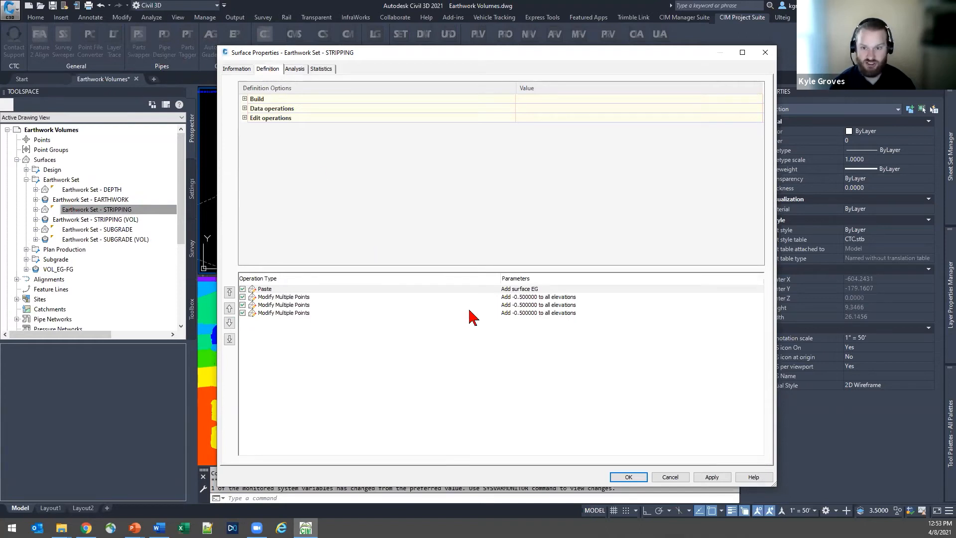
{"action": "left_click", "coordinate": [300, 298]}
{"action": "left_click", "coordinate": [295, 306]}
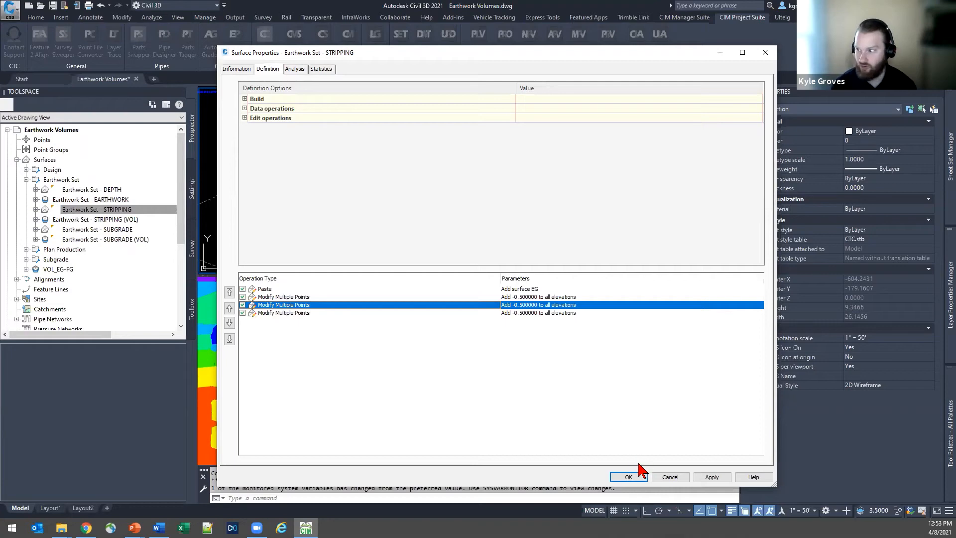
{"action": "left_click", "coordinate": [671, 477]}
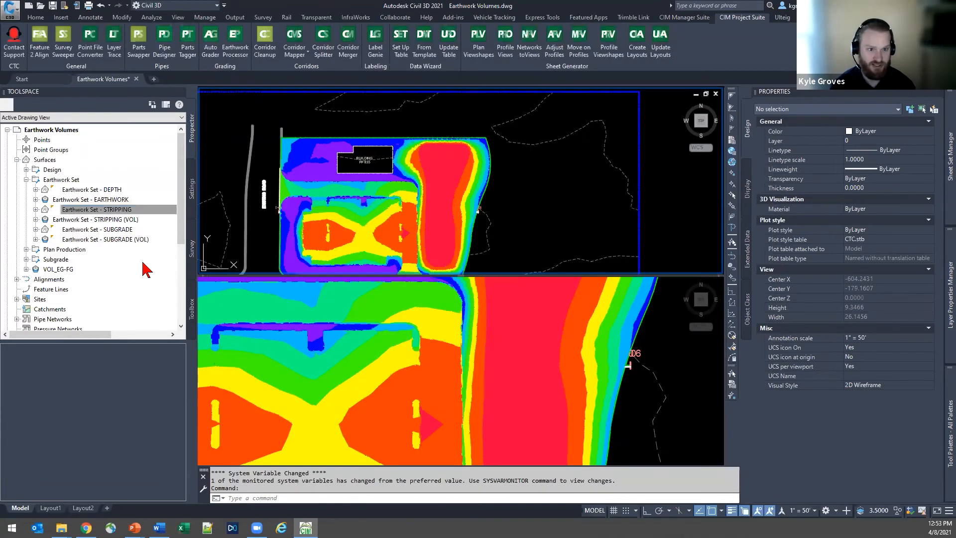
{"action": "left_click", "coordinate": [111, 220]}
{"action": "right_click", "coordinate": [110, 228]}
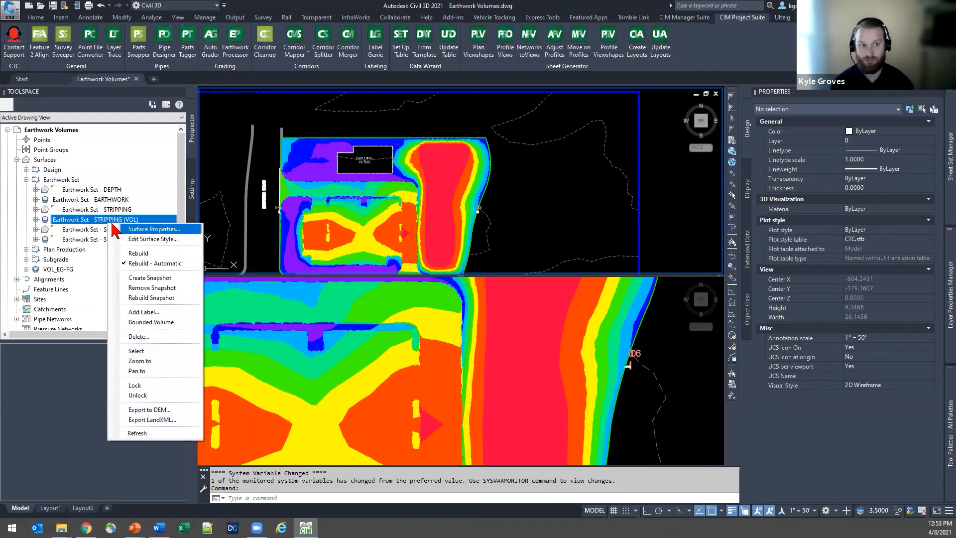
{"action": "left_click", "coordinate": [88, 219]}
{"action": "left_click", "coordinate": [105, 230]}
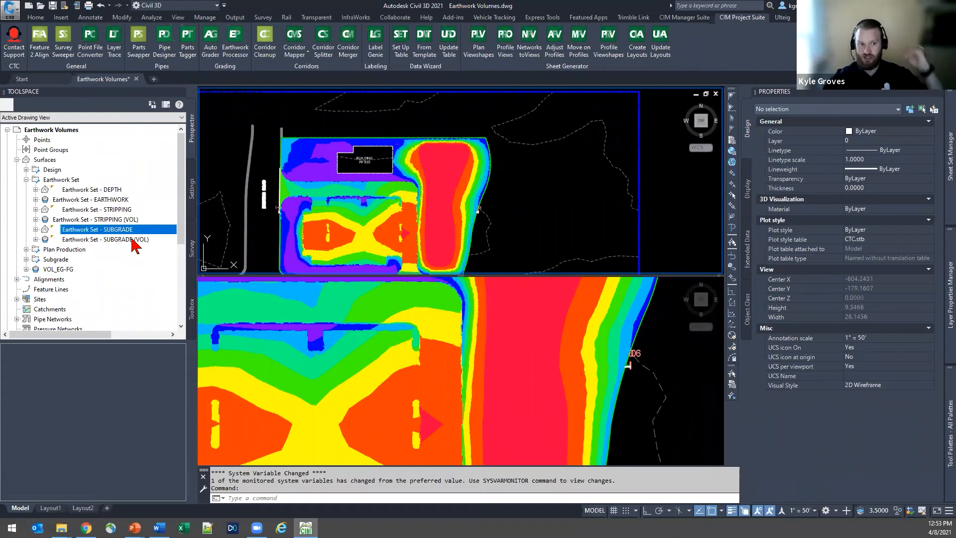
Review the general and volume statistics of the Earthwork Set - SUBGRADE (VOL) surface, including its base and comparison surfaces.
{"action": "left_click", "coordinate": [97, 239]}
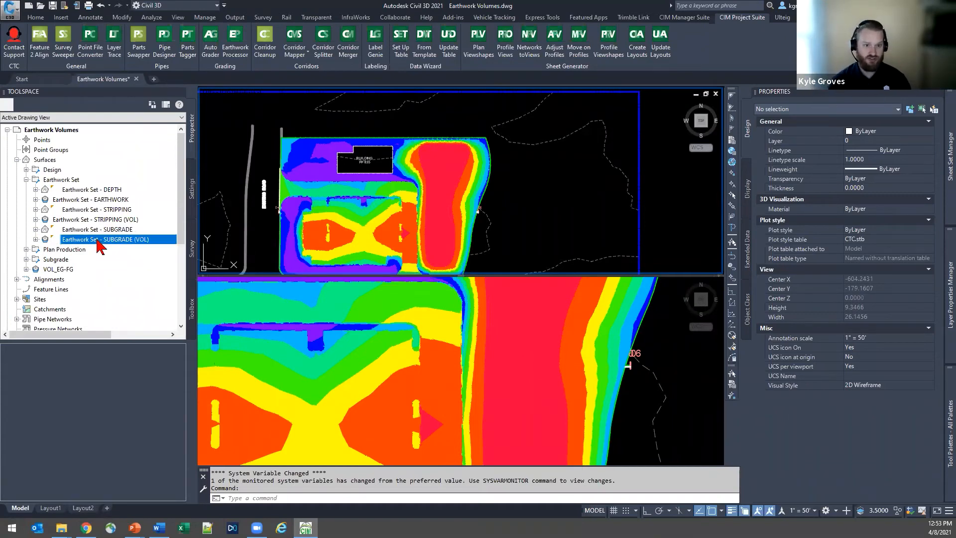
{"action": "left_click", "coordinate": [35, 240]}
{"action": "right_click", "coordinate": [98, 238]}
{"action": "left_click", "coordinate": [122, 243]}
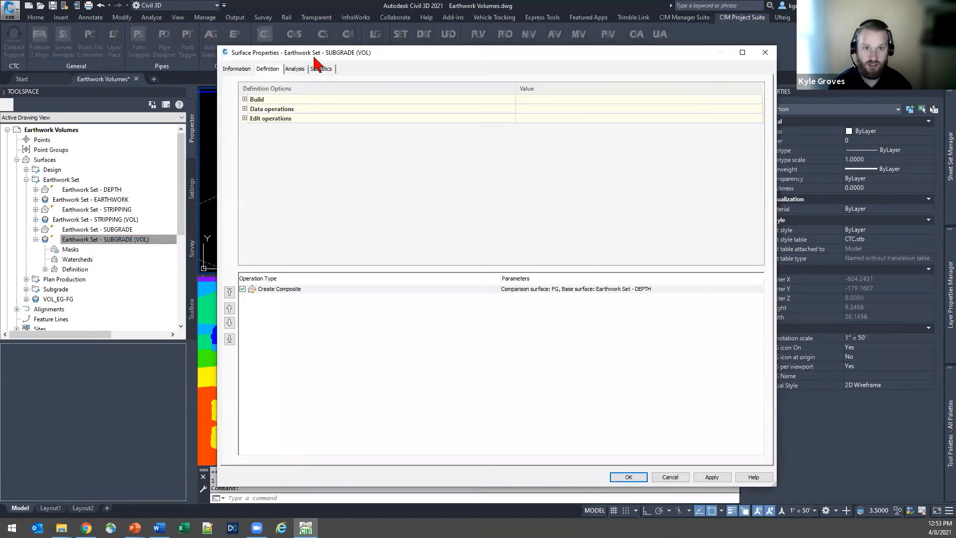
{"action": "left_click", "coordinate": [317, 67]}
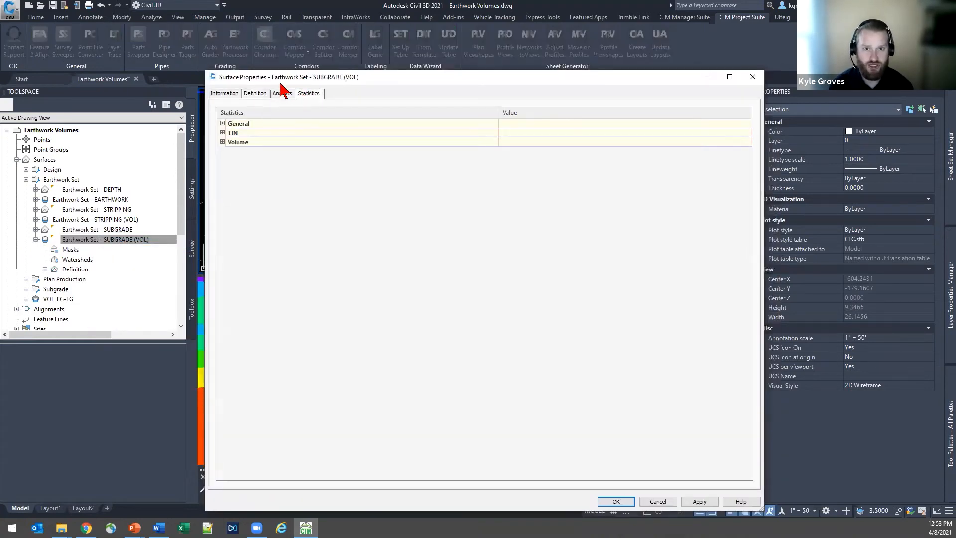
{"action": "left_click", "coordinate": [223, 124]}
{"action": "left_click", "coordinate": [222, 227]}
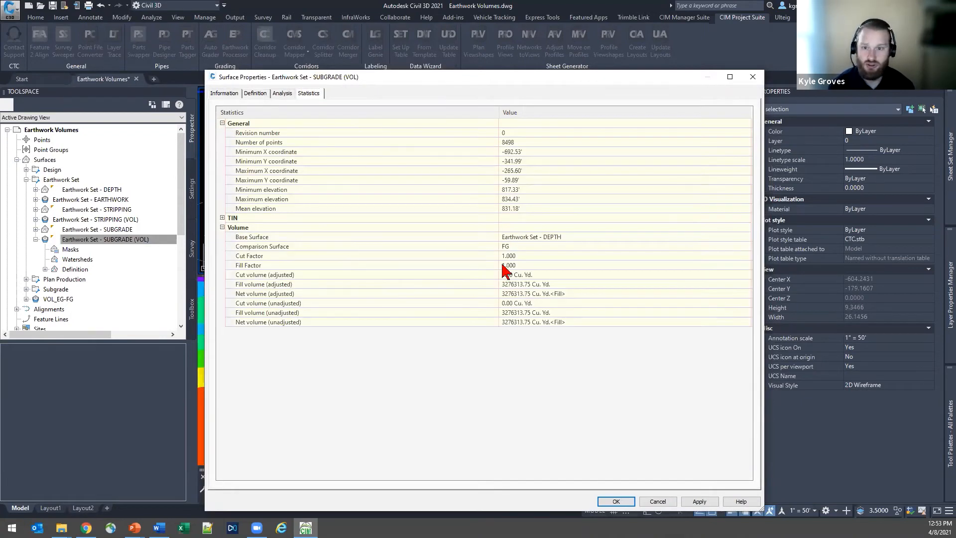
{"action": "left_click", "coordinate": [524, 246]}
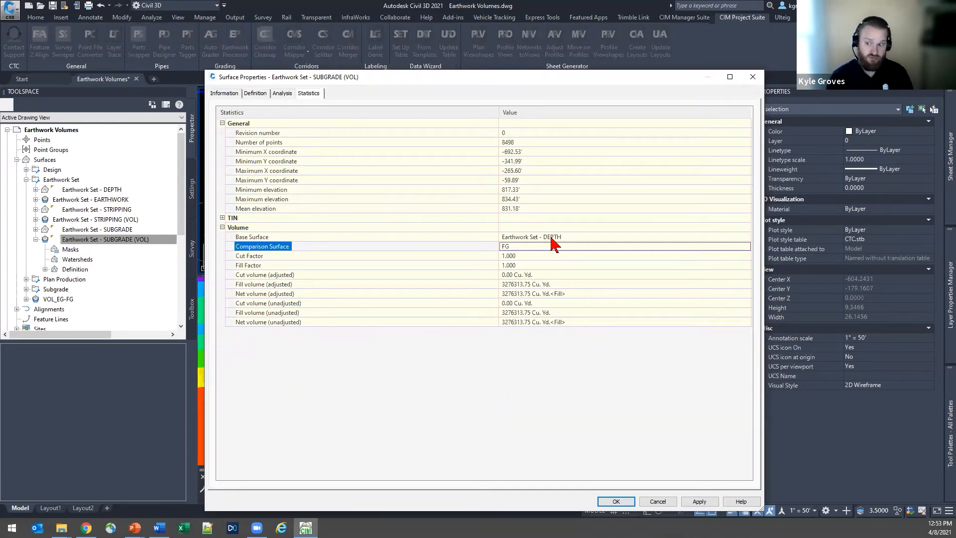
{"action": "left_click", "coordinate": [668, 504]}
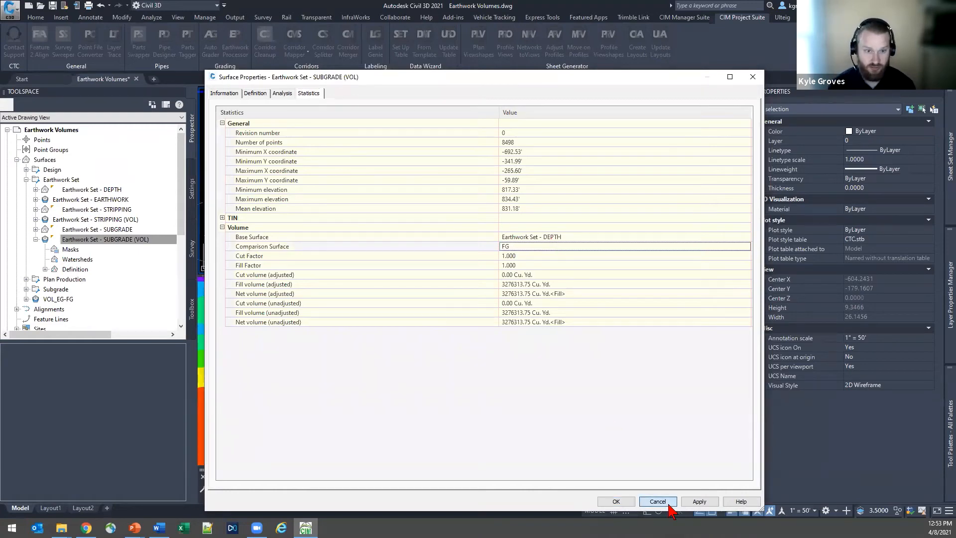
Review the volume statistics of the Earthwork Set - EARTHWORK surface, including its base and comparison surfaces.
{"action": "left_click", "coordinate": [35, 239]}
{"action": "left_click", "coordinate": [105, 200]}
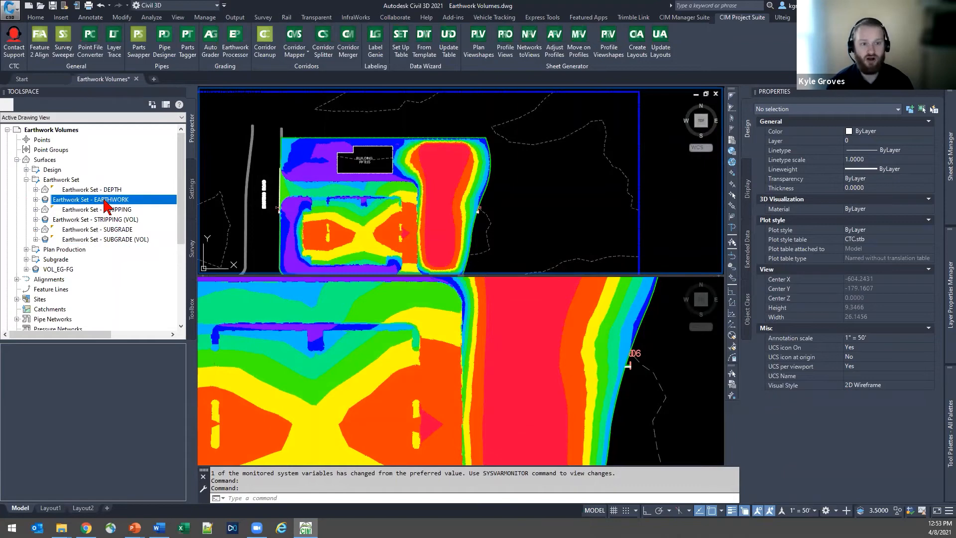
{"action": "right_click", "coordinate": [88, 201]}
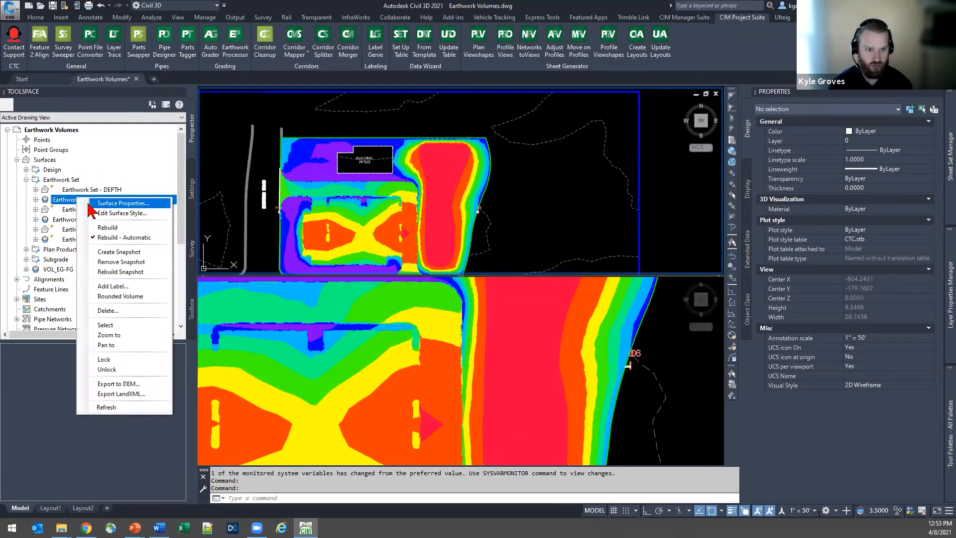
{"action": "left_click", "coordinate": [90, 204]}
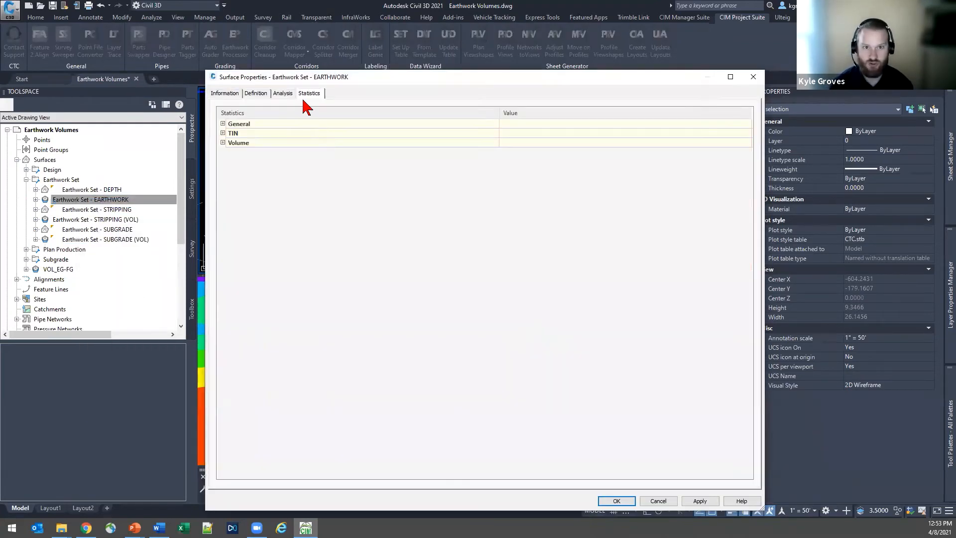
{"action": "left_click", "coordinate": [223, 143]}
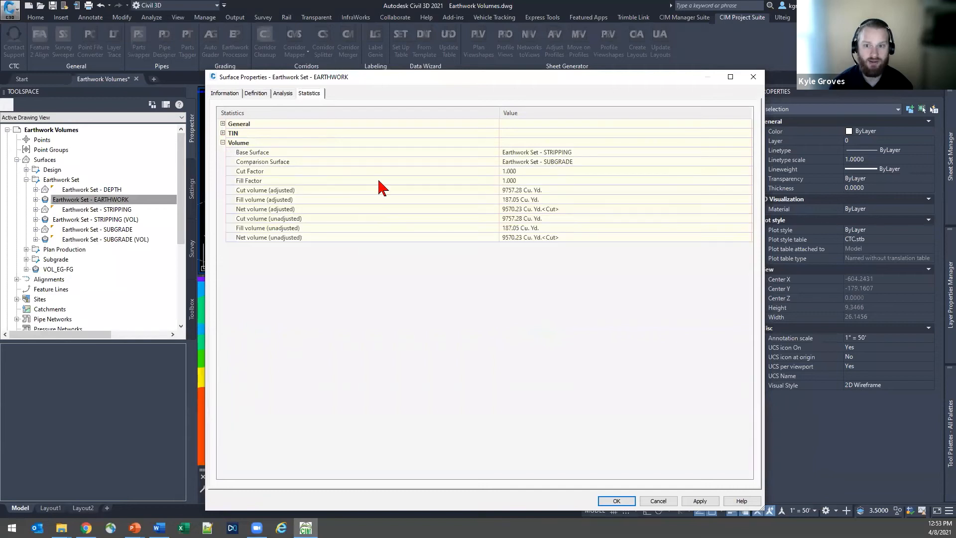
{"action": "left_click", "coordinate": [586, 153]}
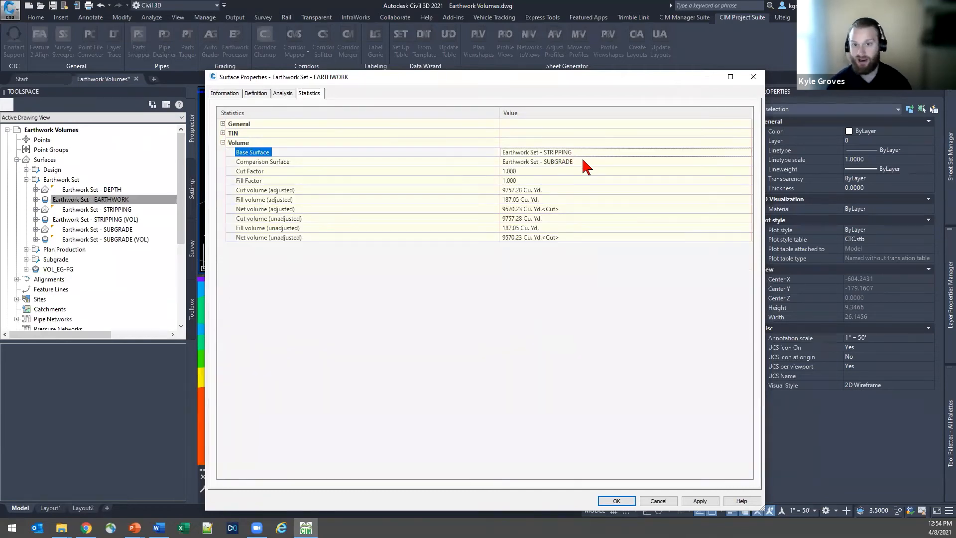
{"action": "left_click", "coordinate": [583, 161]}
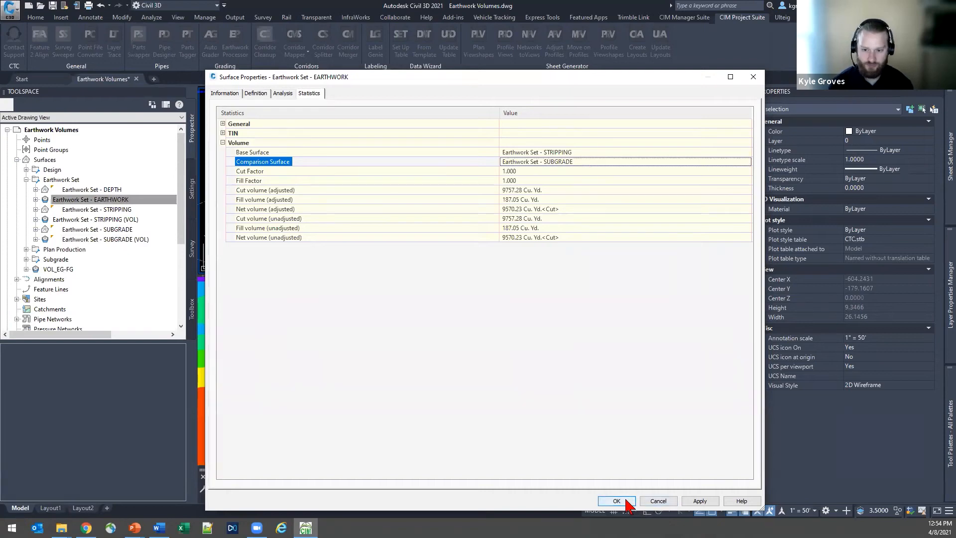
{"action": "left_click", "coordinate": [618, 501]}
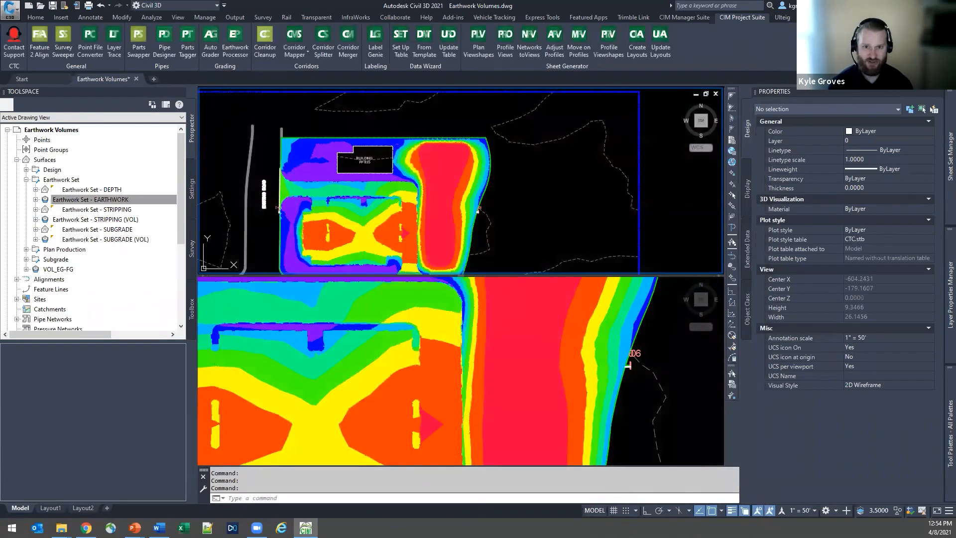
Select the earthwork surface in the drawing, open its surface properties and close them without changes.
{"action": "left_click", "coordinate": [481, 188]}
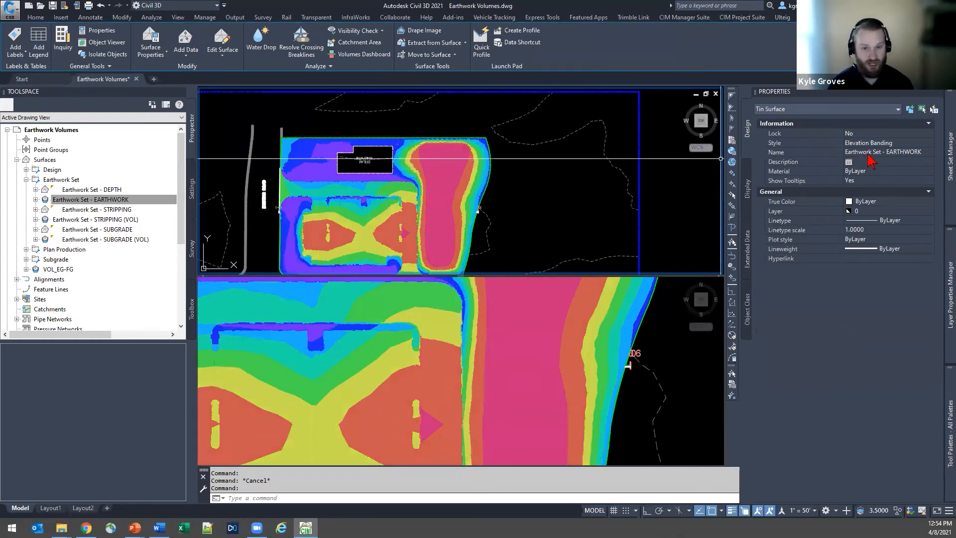
{"action": "left_click", "coordinate": [155, 36]}
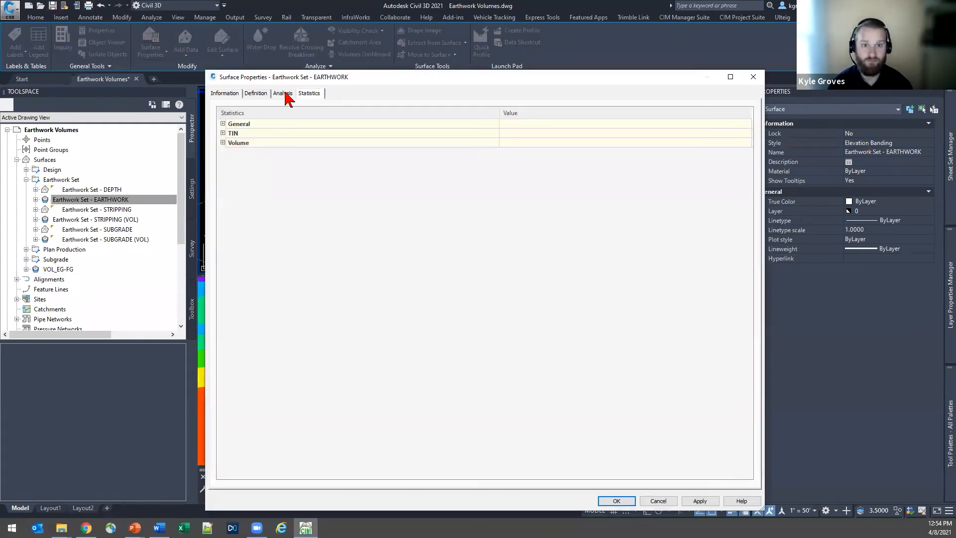
{"action": "left_click", "coordinate": [753, 77]}
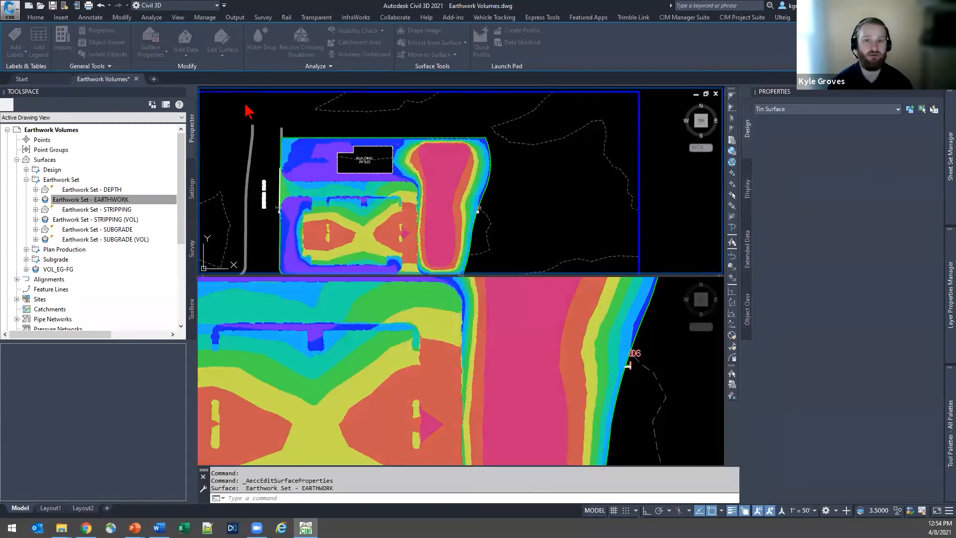
{"action": "mouse_move", "coordinate": [415, 200]}
{"action": "middle_mouse_down"}
{"action": "mouse_move", "coordinate": [452, 198]}
{"action": "mouse_move", "coordinate": [455, 180]}
{"action": "middle_mouse_up"}
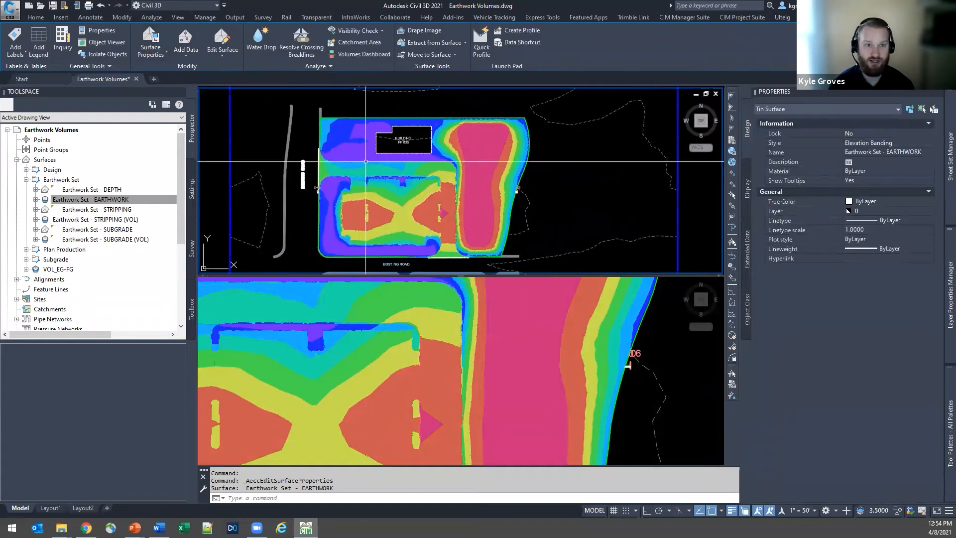
Reopen the Earthwork Processor, review its General and Surface Creation options, and enable shading for the Earthwork Set.
{"action": "left_click", "coordinate": [730, 18]}
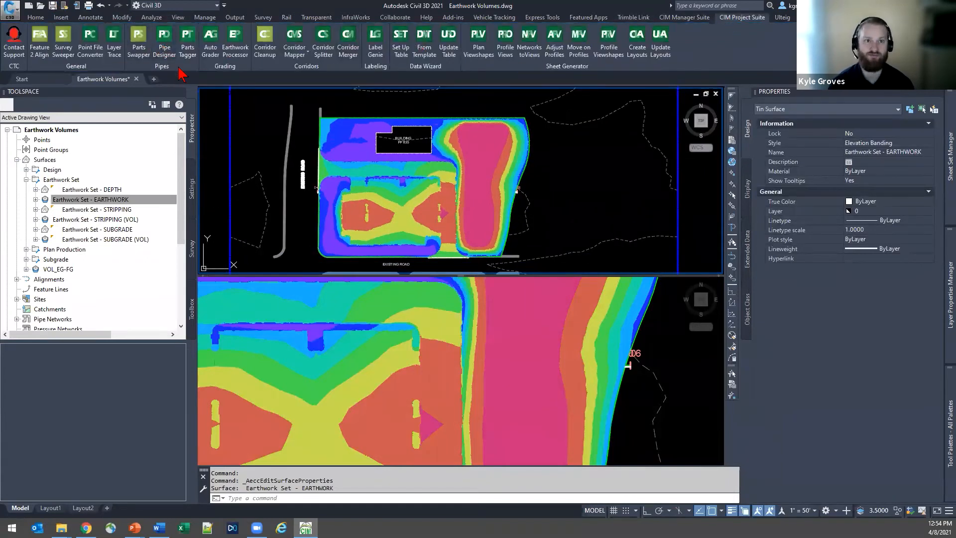
{"action": "left_click", "coordinate": [237, 52]}
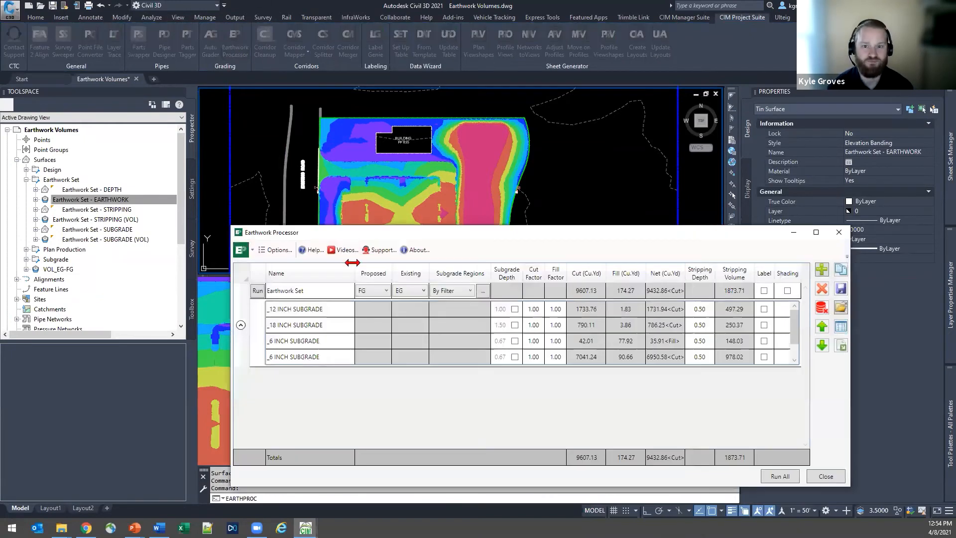
{"action": "left_click", "coordinate": [276, 250]}
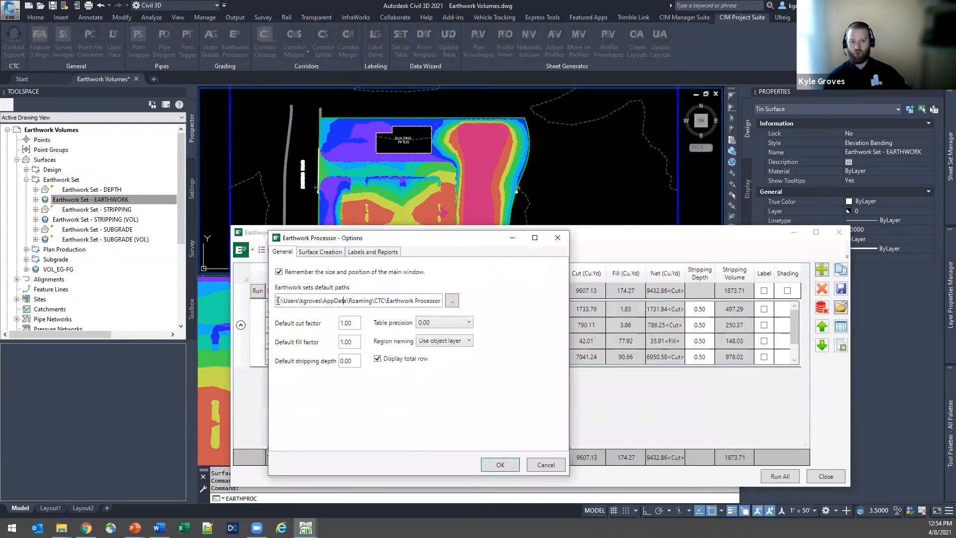
{"action": "left_click_drag", "start_coordinate": [278, 300], "coordinate": [463, 307]}
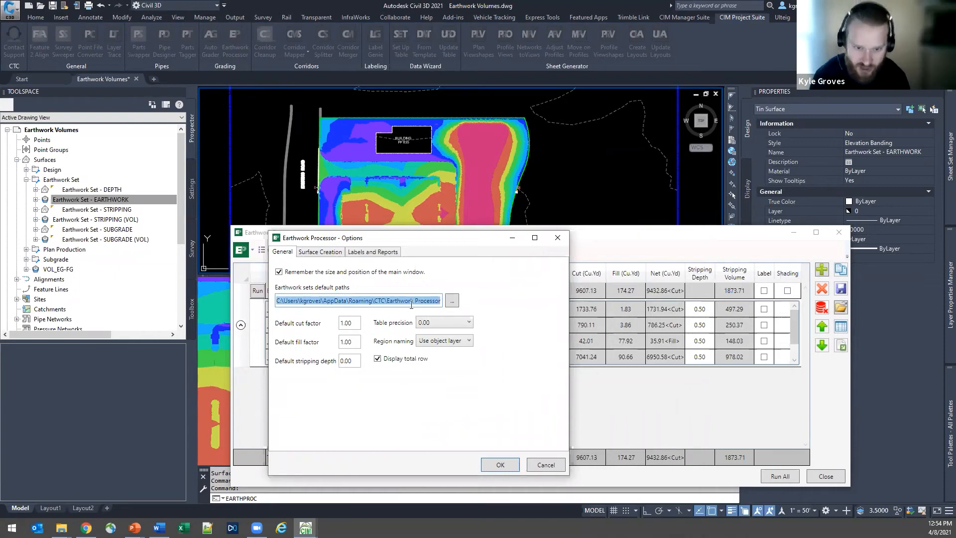
{"action": "left_click", "coordinate": [324, 253]}
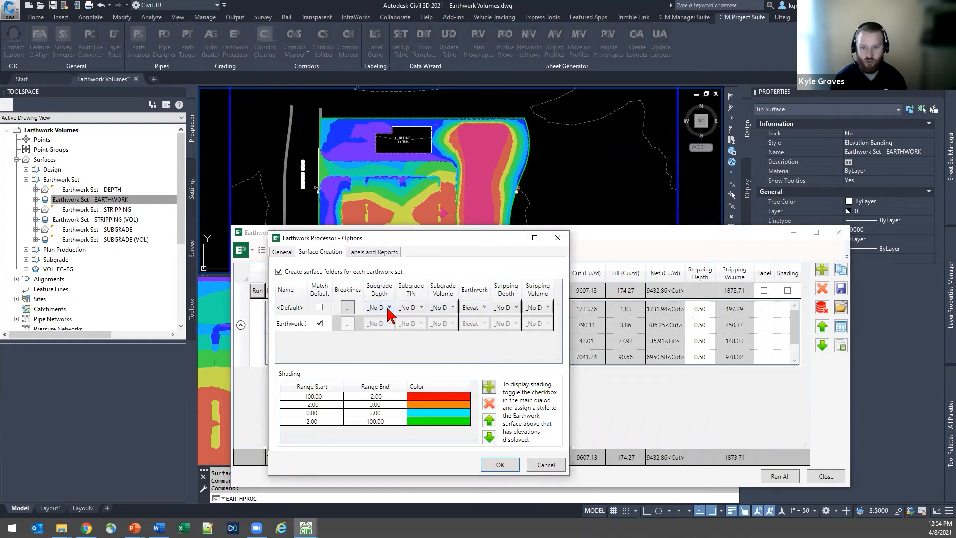
{"action": "key", "text": "ctrl"}
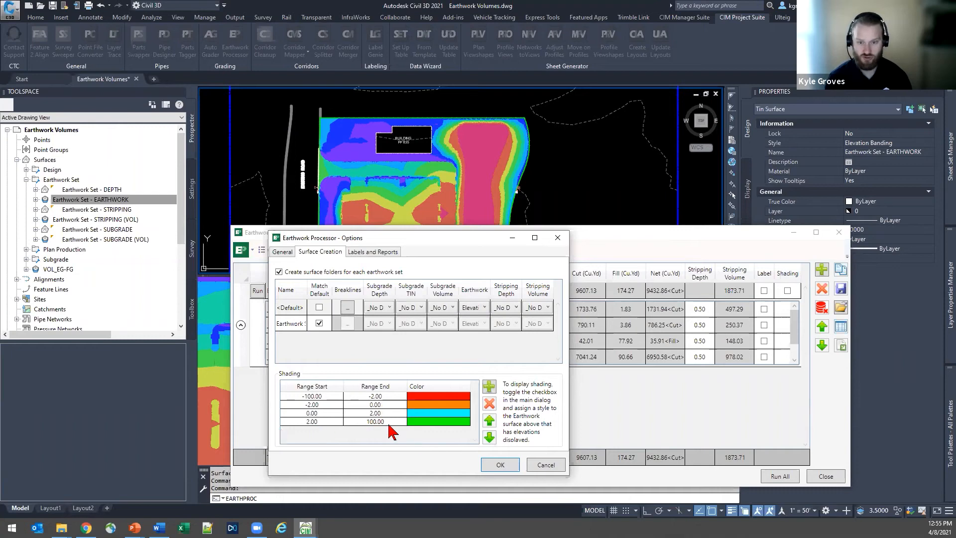
{"action": "left_click", "coordinate": [501, 464]}
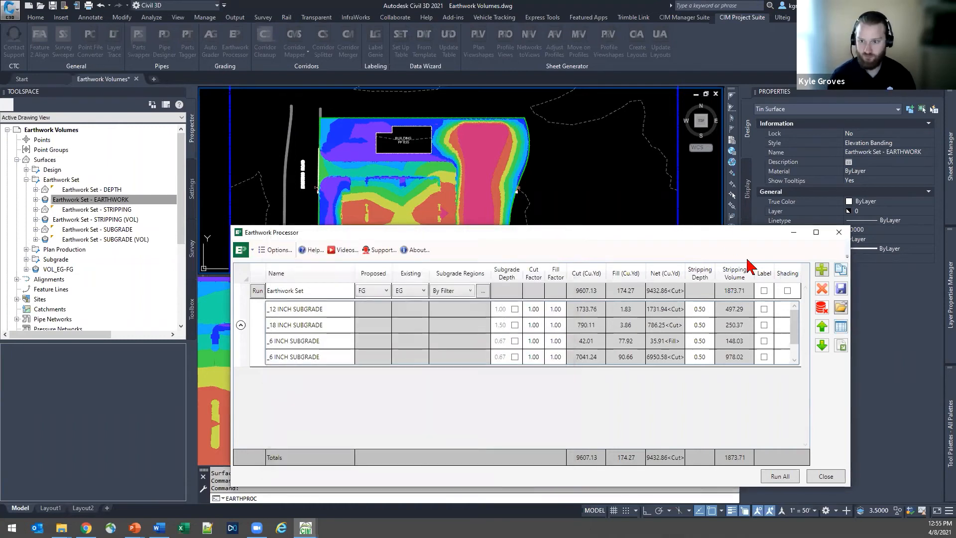
{"action": "left_click", "coordinate": [787, 291]}
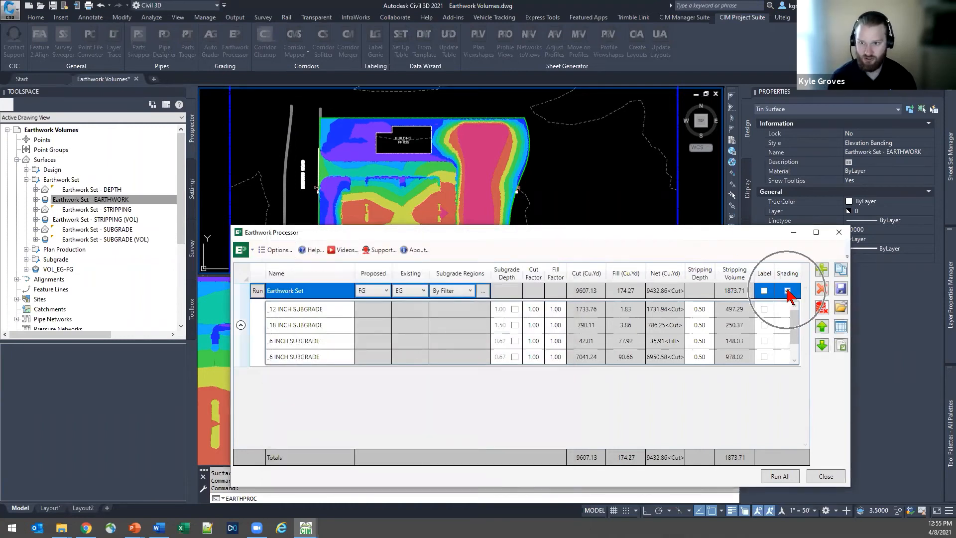
Review the Earthwork Processor's Labels and Reports options, including the columns available for the label, leaving them unchanged.
{"action": "left_click", "coordinate": [271, 250]}
{"action": "left_click", "coordinate": [495, 256]}
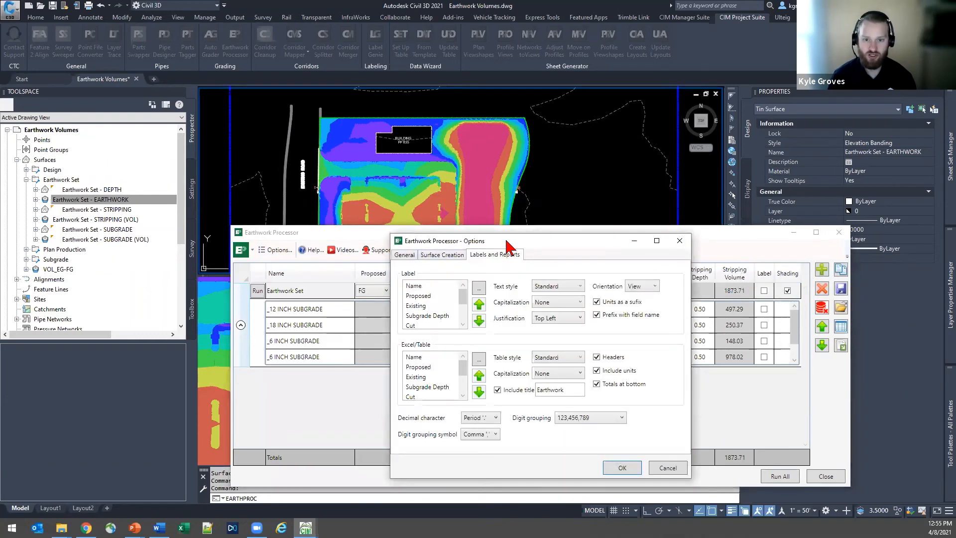
{"action": "left_click_drag", "start_coordinate": [506, 245], "coordinate": [400, 264]}
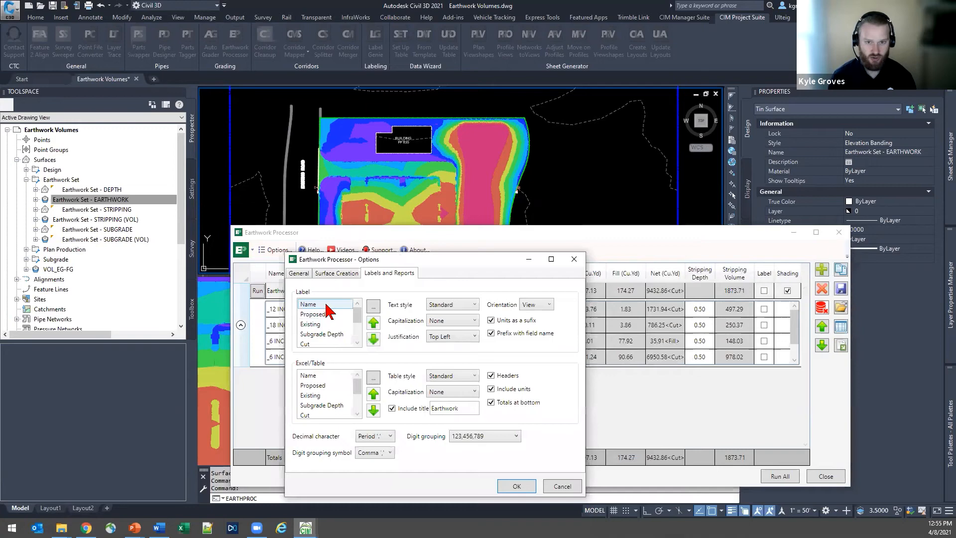
{"action": "left_click", "coordinate": [374, 306]}
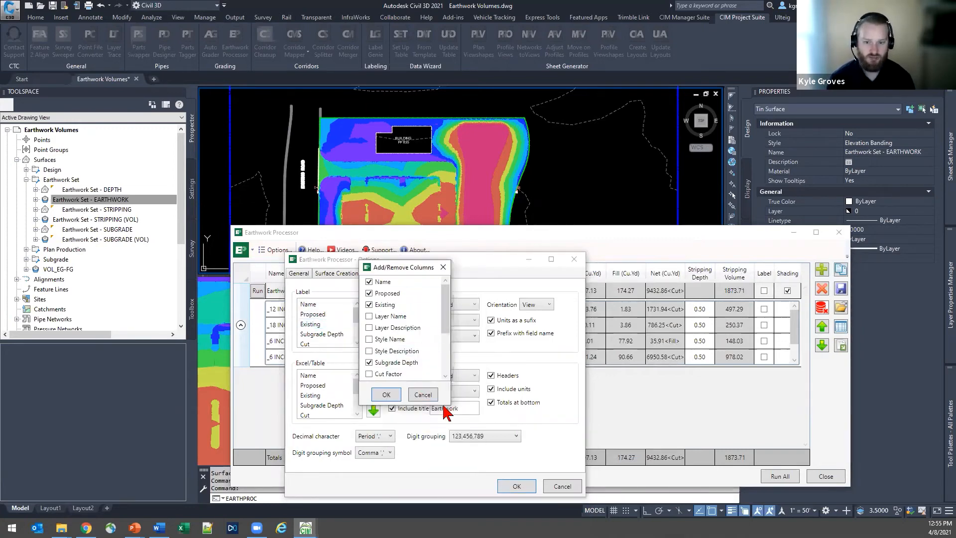
{"action": "scroll", "coordinate": [394, 311], "scroll_direction": "down", "scroll_amount": 2}
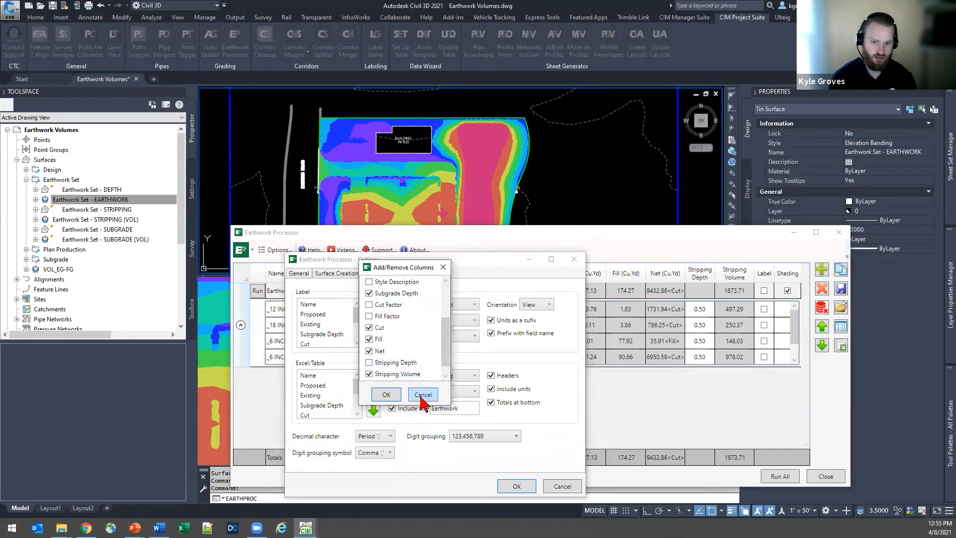
{"action": "left_click", "coordinate": [423, 394]}
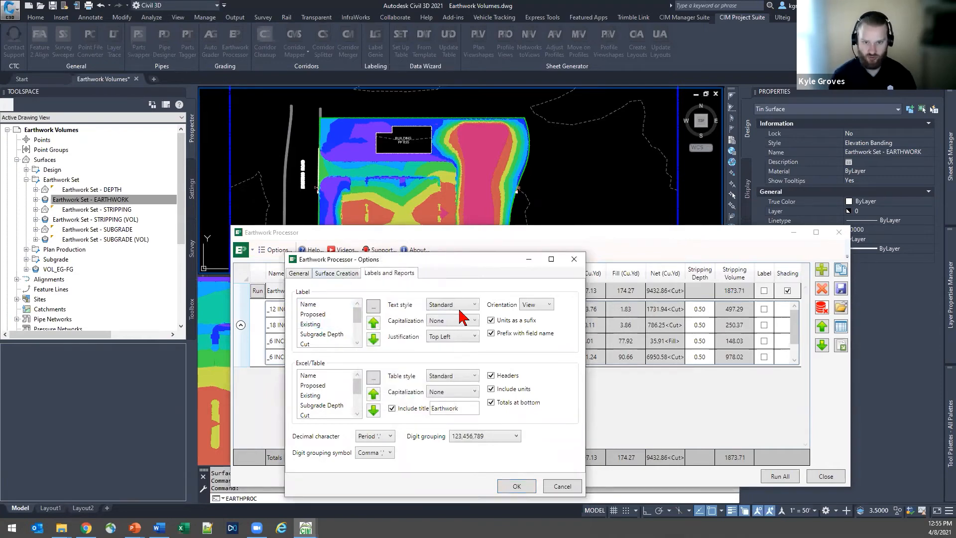
{"action": "left_click", "coordinate": [522, 490]}
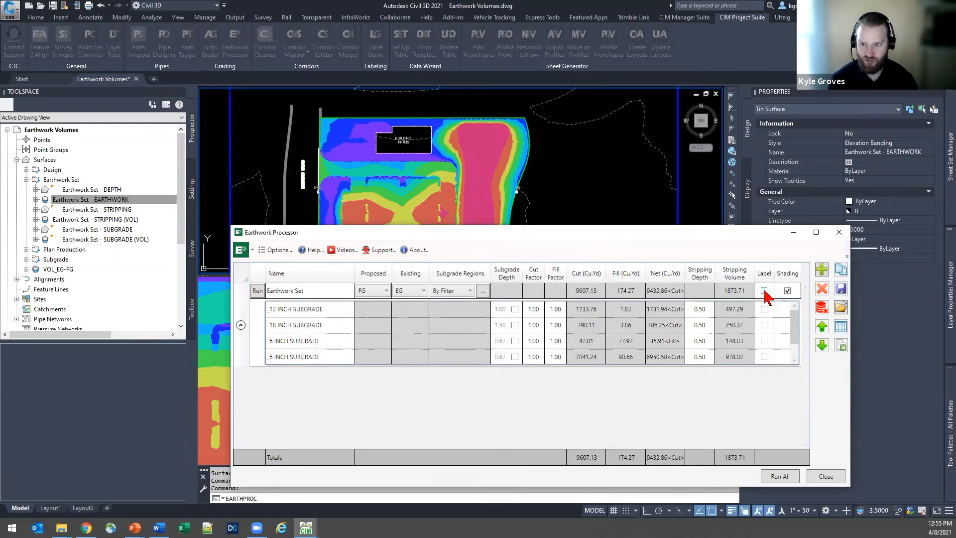
Enable labels for the _18 INCH SUBGRADE region and the first _6 INCH SUBGRADE region of the Earthwork Set.
{"action": "left_click", "coordinate": [764, 343]}
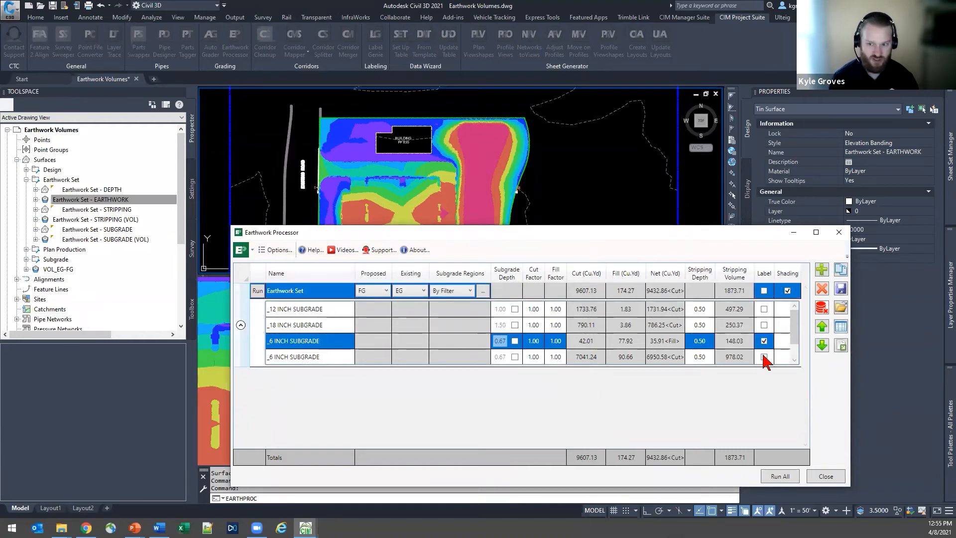
{"action": "left_click", "coordinate": [764, 357]}
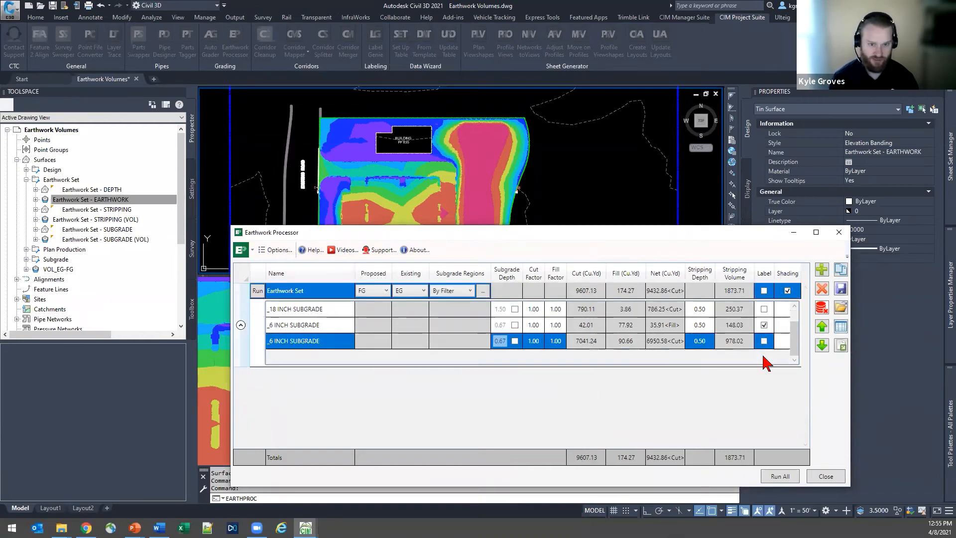
{"action": "left_click", "coordinate": [764, 309]}
{"action": "left_click", "coordinate": [764, 308]}
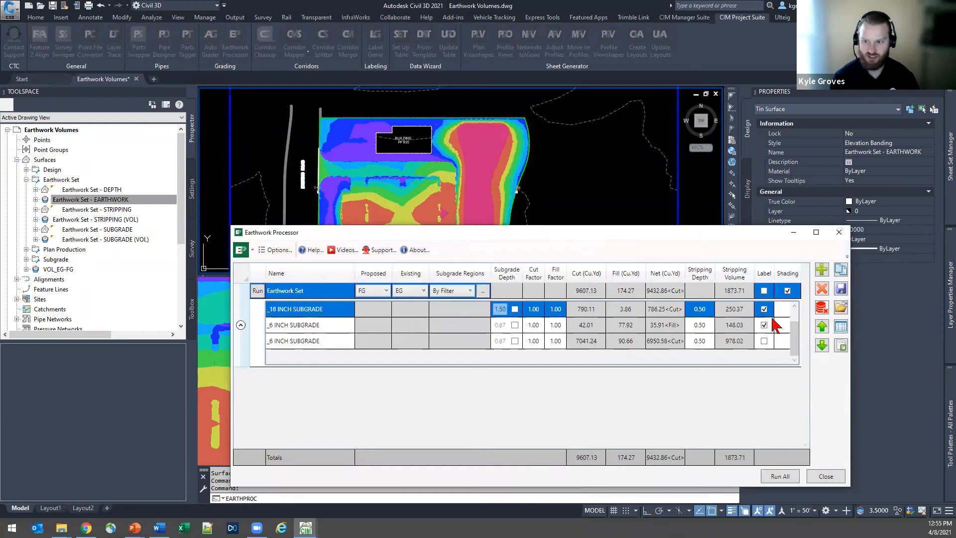
Run the Earthwork Set with shading and labels applied, and close the Earthwork Processor and the event viewer.
{"action": "left_click", "coordinate": [257, 292]}
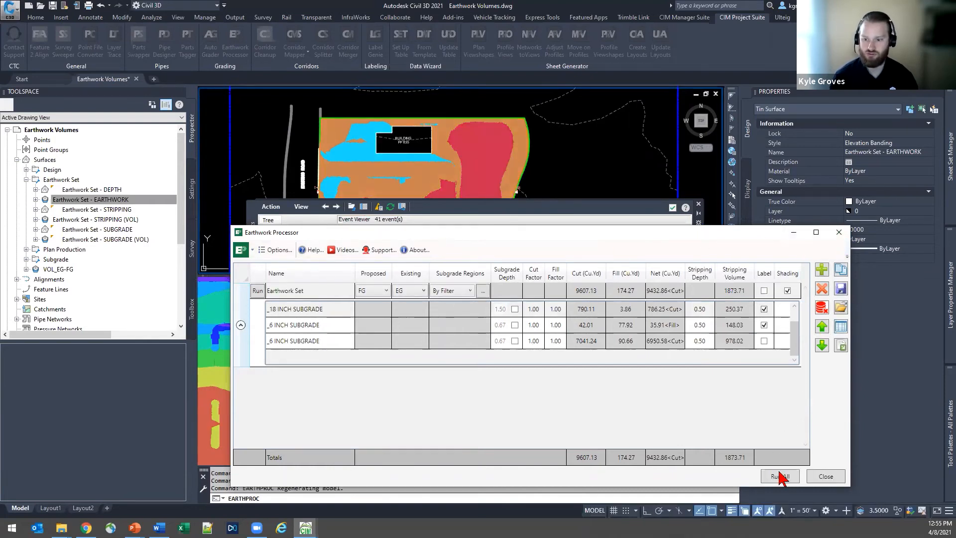
{"action": "left_click", "coordinate": [826, 477]}
{"action": "left_click", "coordinate": [673, 208]}
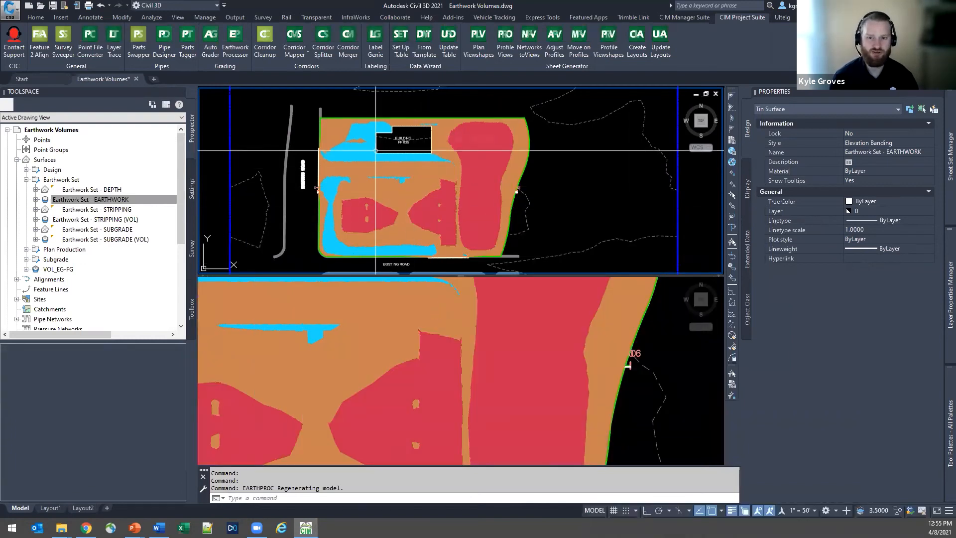
Frame the whole shaded site plan in one viewport and the Site Section profile in the other.
{"action": "scroll", "coordinate": [400, 210], "scroll_direction": "down", "scroll_amount": 2}
{"action": "left_click", "coordinate": [432, 353]}
{"action": "scroll", "coordinate": [429, 357], "scroll_direction": "down", "scroll_amount": 8}
{"action": "middle_click_drag", "start_coordinate": [655, 345], "coordinate": [382, 395]}
{"action": "scroll", "coordinate": [404, 372], "scroll_direction": "up", "scroll_amount": 6}
{"action": "middle_click_drag", "start_coordinate": [388, 359], "coordinate": [447, 360]}
{"action": "left_click", "coordinate": [398, 167]}
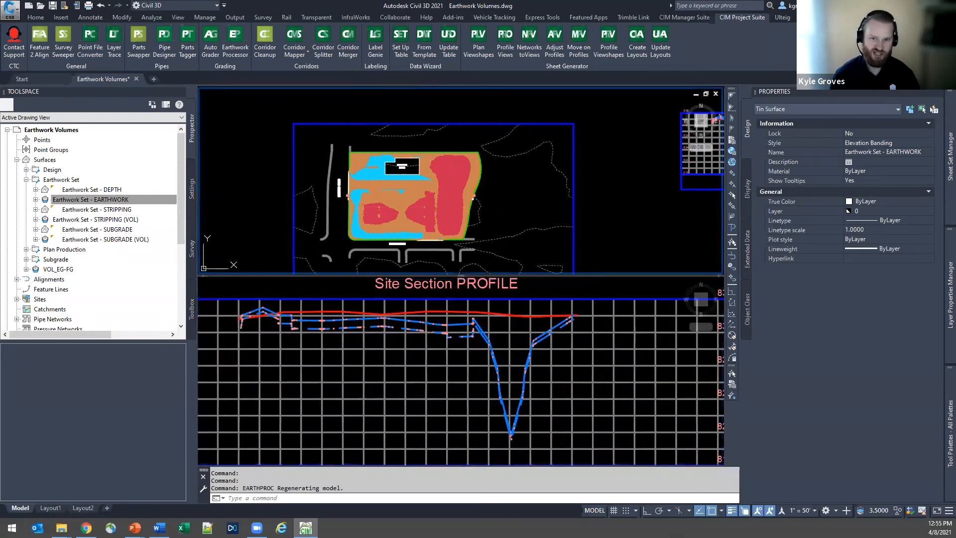
Collapse the Earthwork Set folder, list the feature lines of the Main site, and show the surface folders again.
{"action": "left_click", "coordinate": [27, 180]}
{"action": "left_click", "coordinate": [16, 160]}
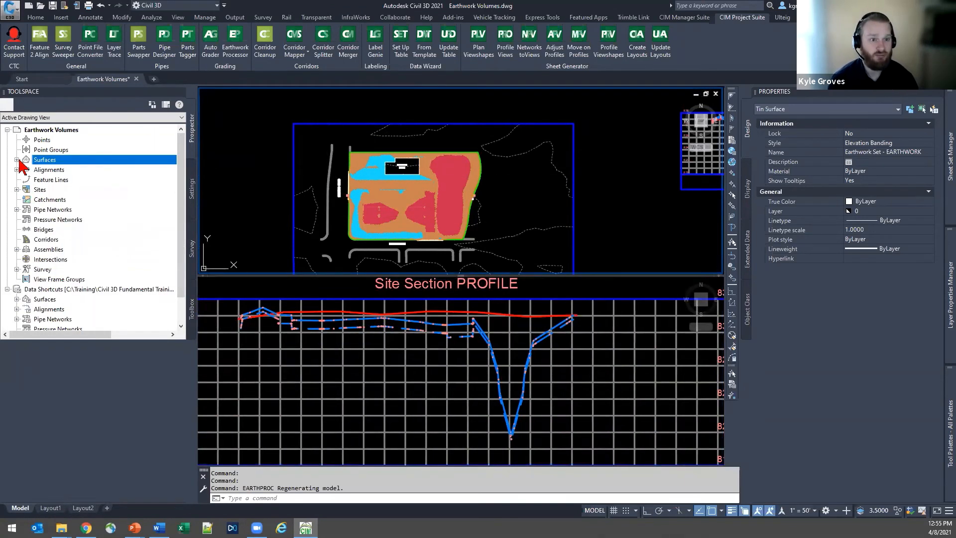
{"action": "left_click", "coordinate": [17, 190]}
{"action": "left_click", "coordinate": [27, 209]}
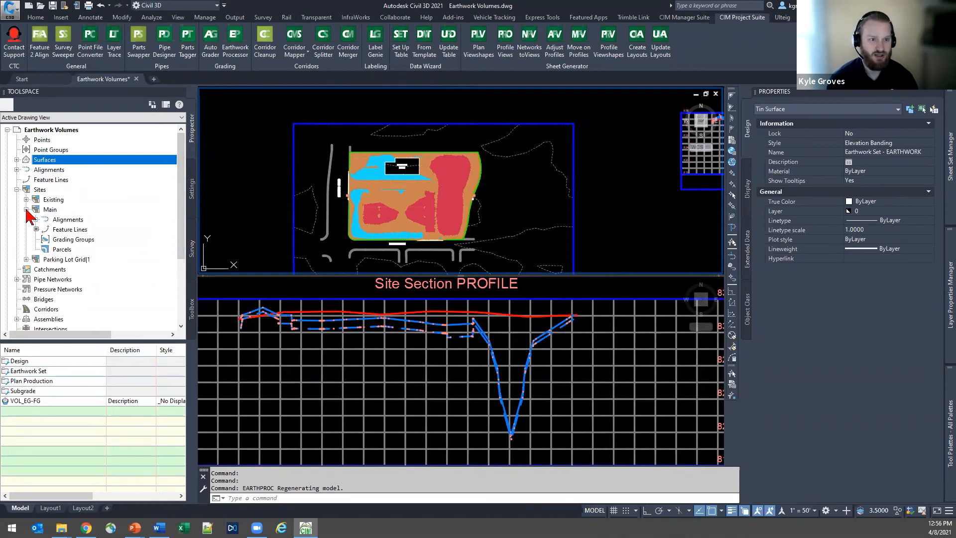
{"action": "left_click", "coordinate": [71, 230]}
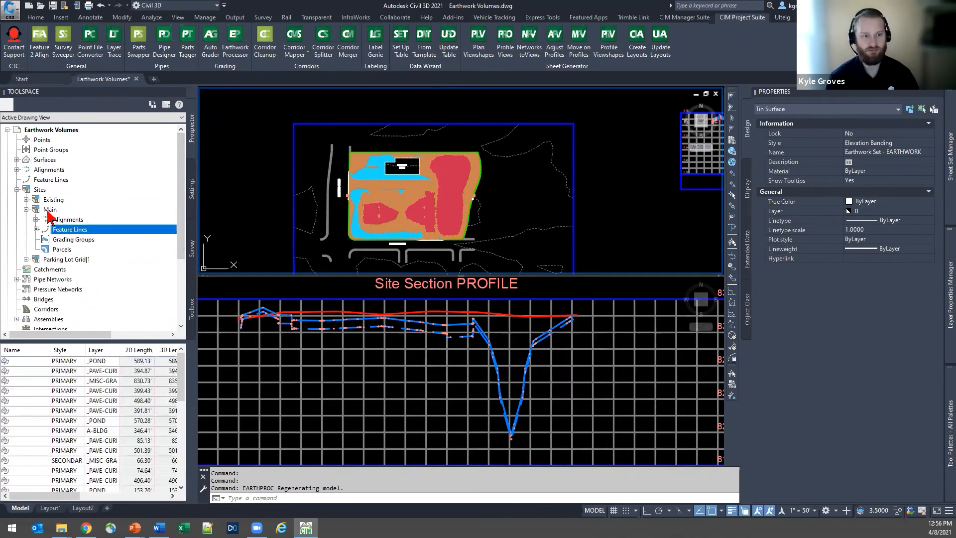
{"action": "left_click", "coordinate": [16, 159]}
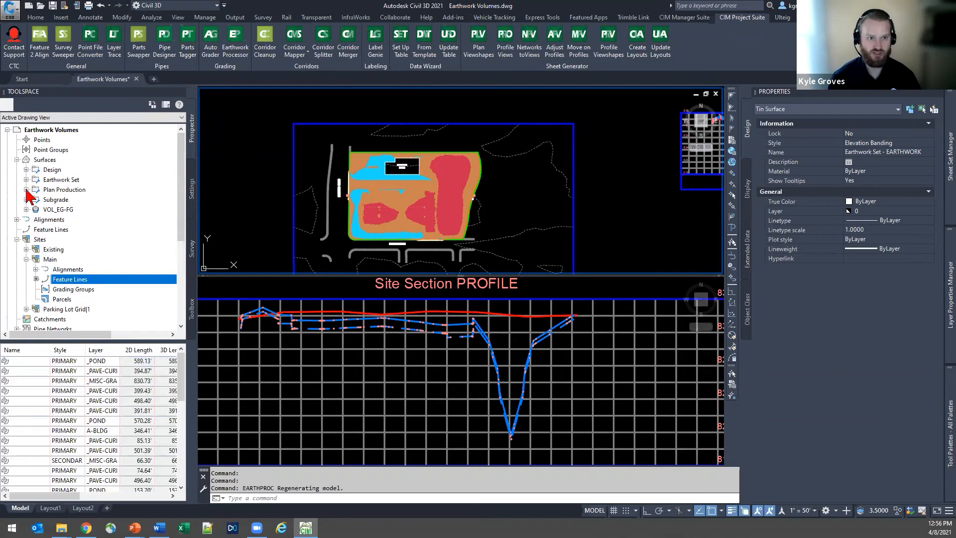
Select all feature lines of the Main site and raise them by 1.5.
{"action": "right_click", "coordinate": [65, 282]}
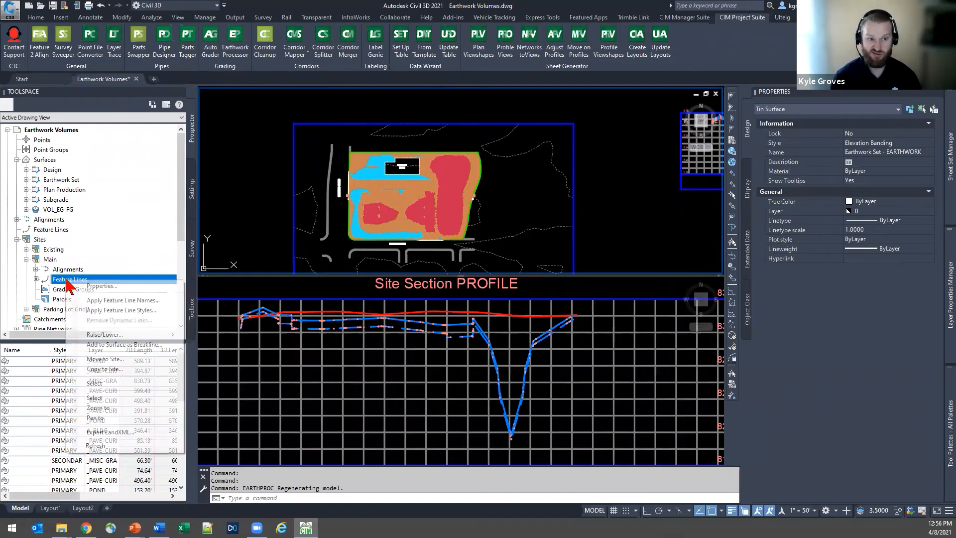
{"action": "left_click", "coordinate": [111, 385]}
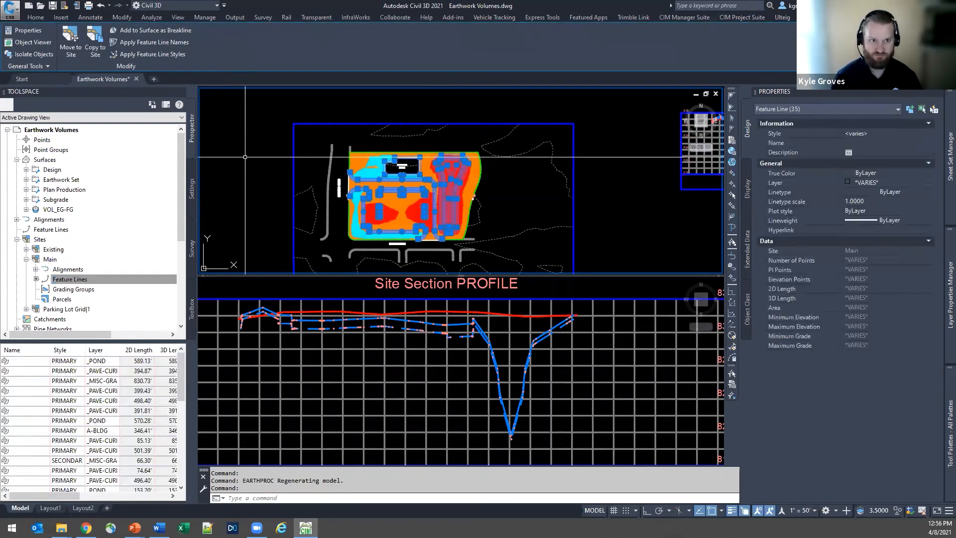
{"action": "right_click", "coordinate": [245, 157]}
{"action": "left_click", "coordinate": [309, 331]}
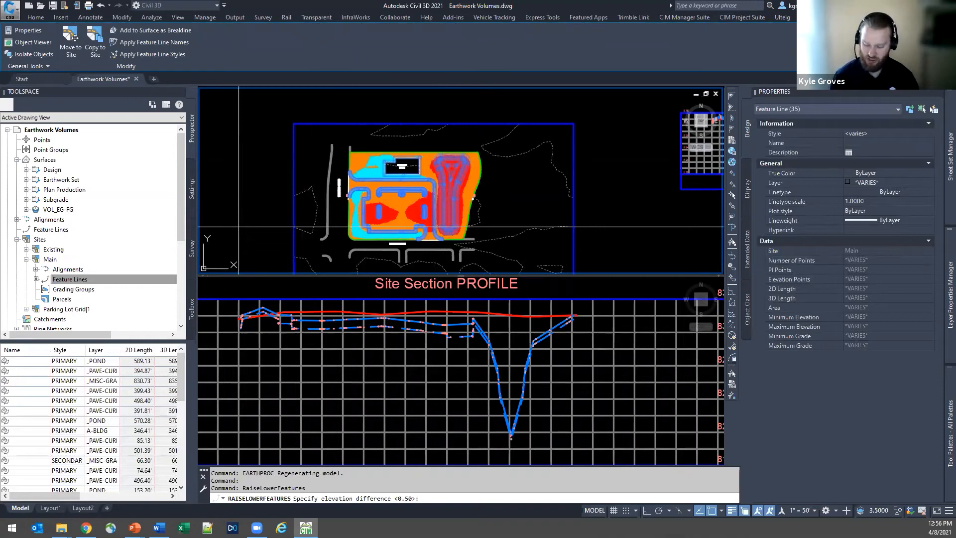
{"action": "type", "text": "1.5"}
{"action": "key", "text": "Return"}
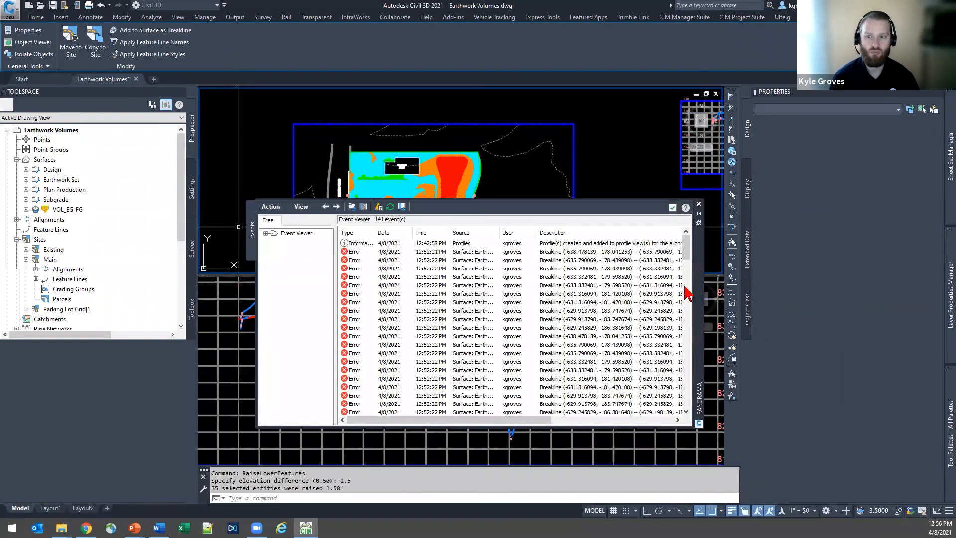
Dismiss the event viewer, rerun the Earthwork Set in the Earthwork Processor, and close the processor.
{"action": "left_click_drag", "start_coordinate": [699, 304], "coordinate": [688, 386]}
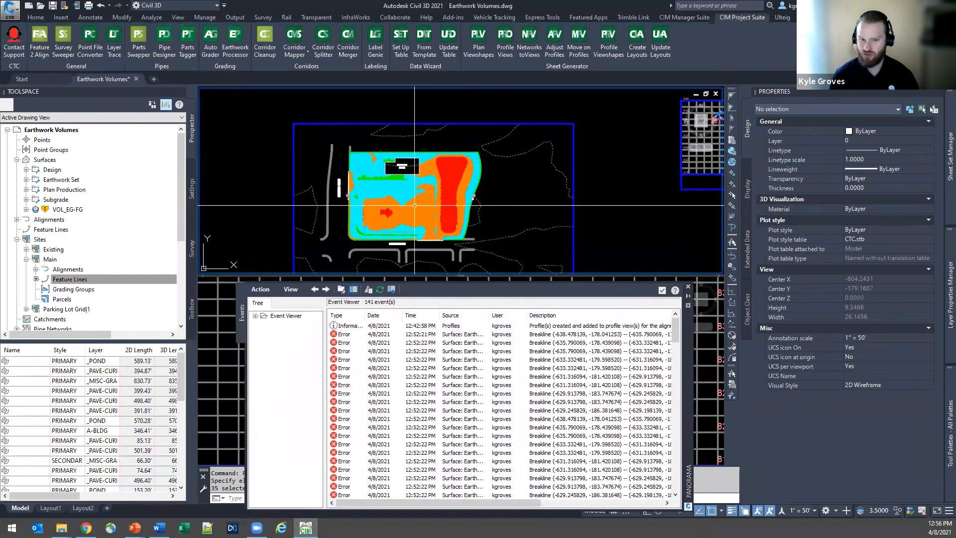
{"action": "left_click", "coordinate": [662, 289]}
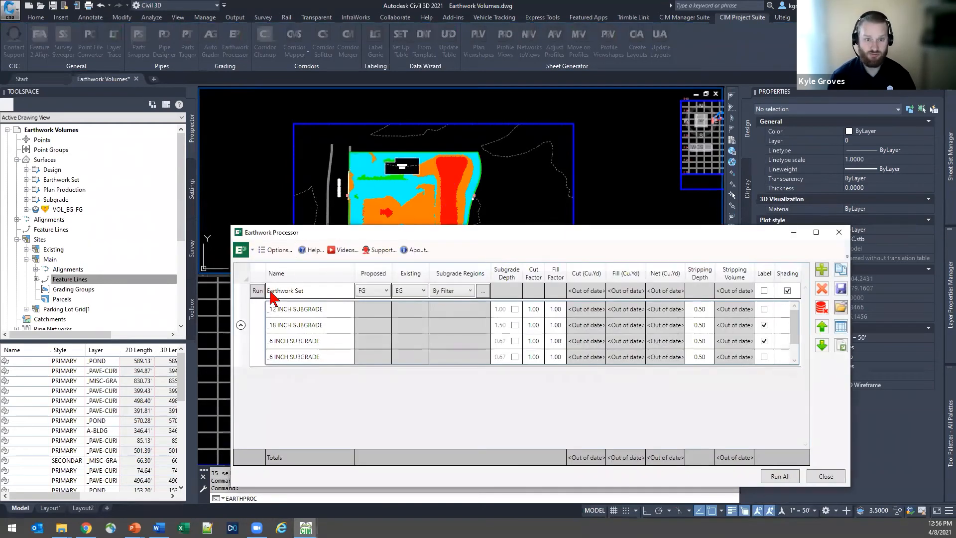
{"action": "left_click", "coordinate": [257, 291]}
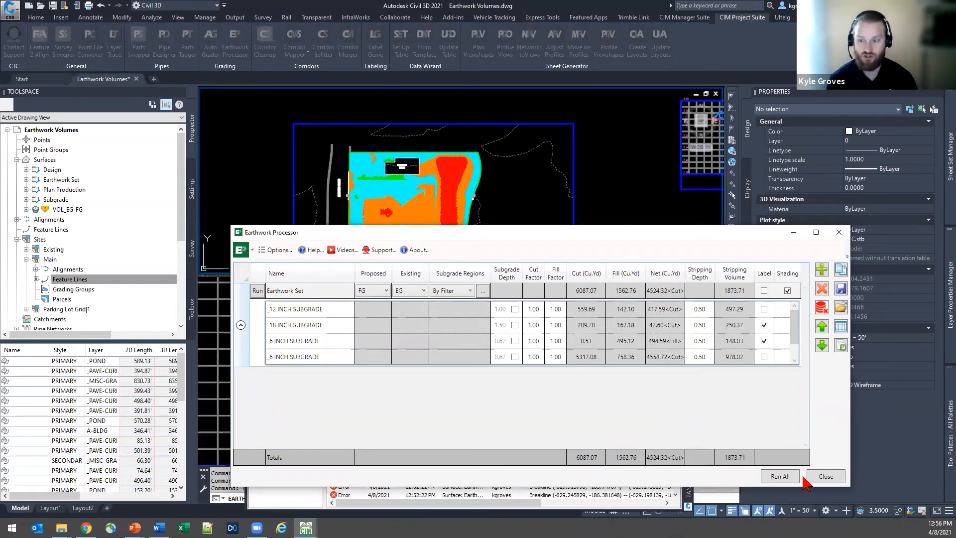
{"action": "left_click", "coordinate": [824, 478]}
Raise all feature lines of the Main site by another 1 and close the event viewer.
{"action": "left_click", "coordinate": [74, 280]}
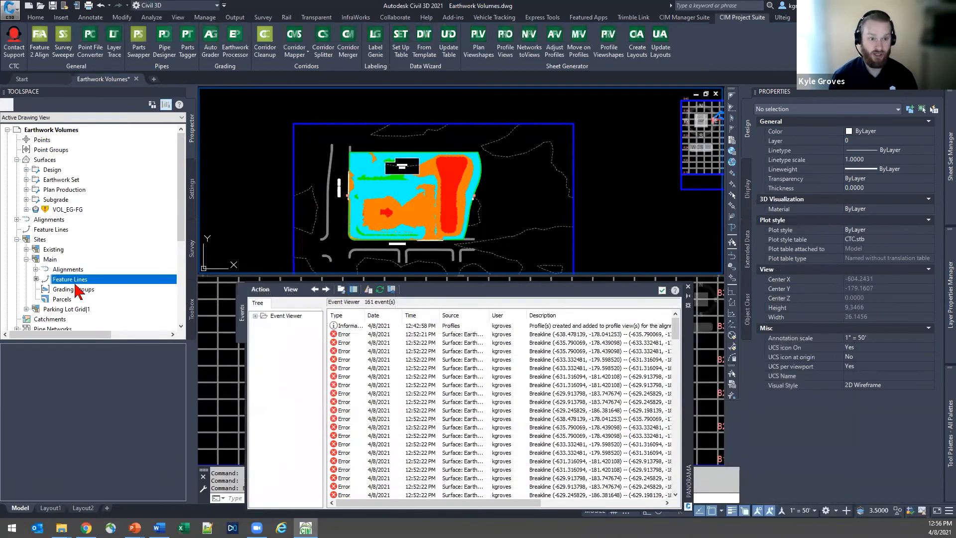
{"action": "right_click", "coordinate": [75, 281]}
{"action": "left_click", "coordinate": [99, 383]}
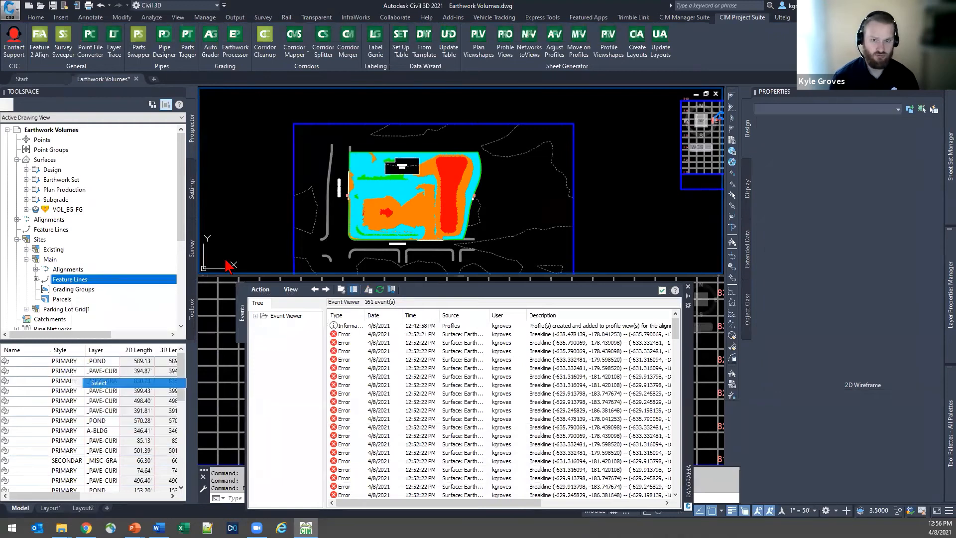
{"action": "right_click", "coordinate": [237, 224]}
{"action": "left_click", "coordinate": [287, 392]}
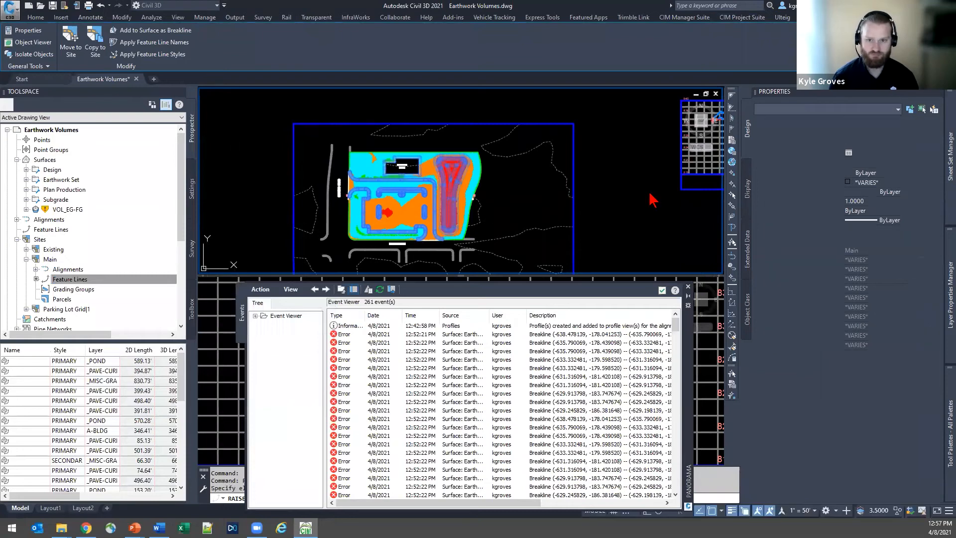
{"action": "left_click", "coordinate": [663, 289]}
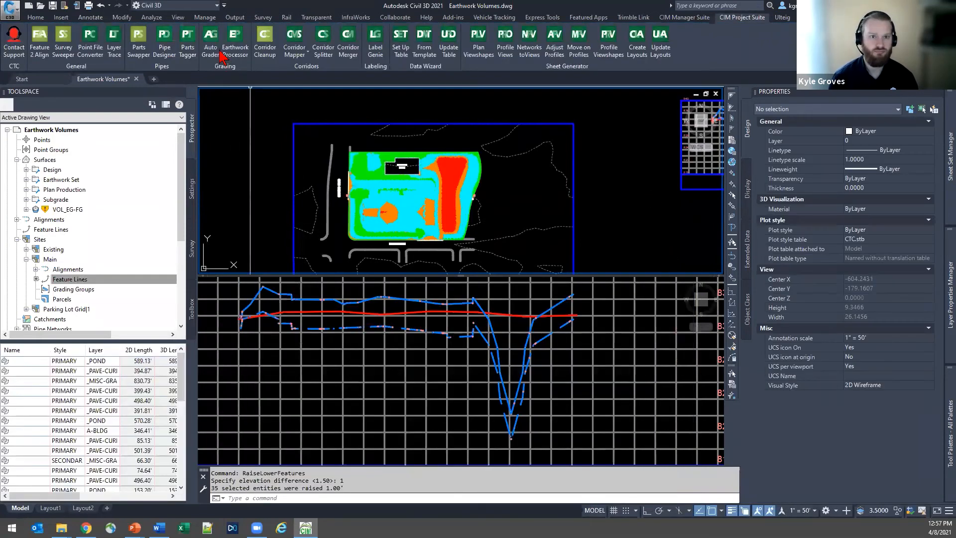
Recalculate the Earthwork Set volumes for the newly raised grades and close the Earthwork Processor.
{"action": "left_click", "coordinate": [234, 49]}
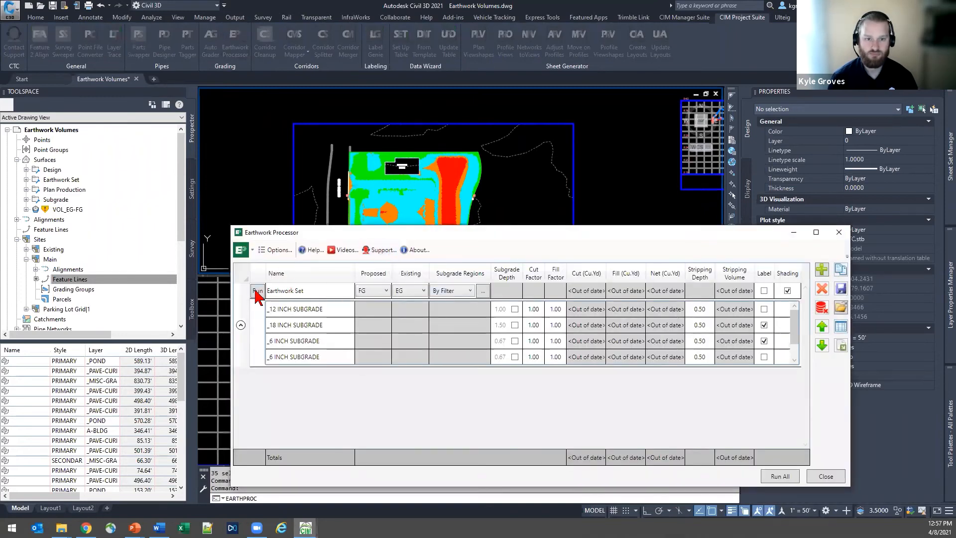
{"action": "left_click", "coordinate": [258, 293]}
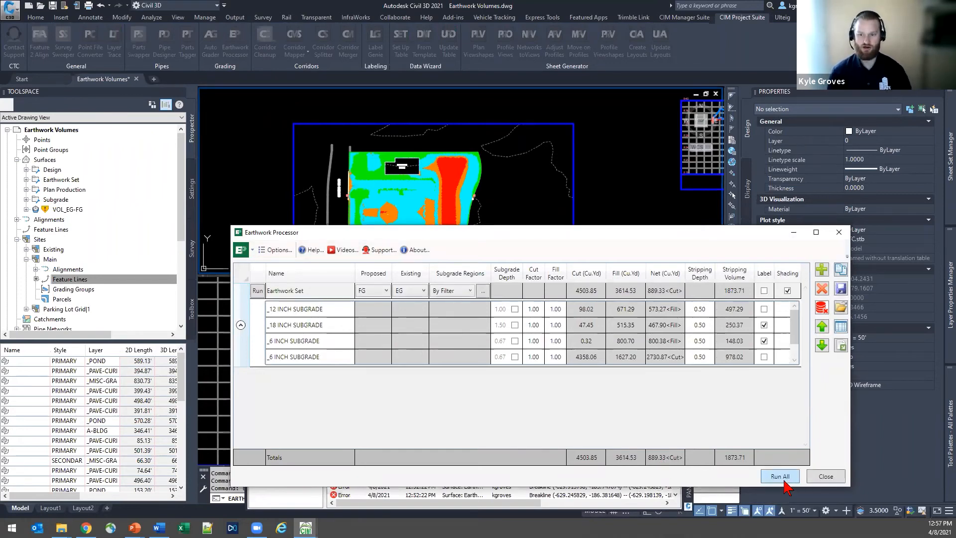
{"action": "left_click", "coordinate": [824, 476]}
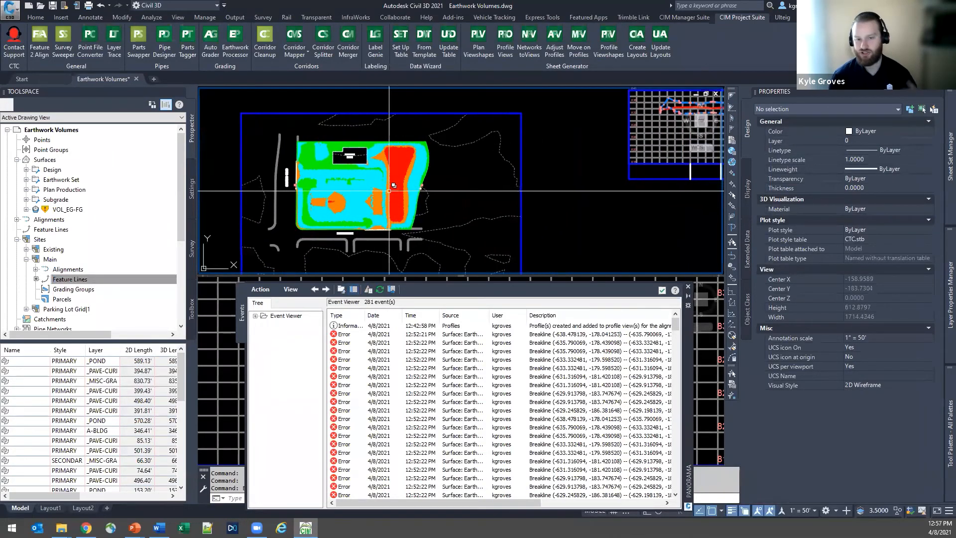
Change the style of the Earthwork Set - EARTHWORK surface to _No Display and clear the selection.
{"action": "scroll", "coordinate": [326, 160], "scroll_direction": "up", "scroll_amount": 5}
{"action": "left_click", "coordinate": [540, 167]}
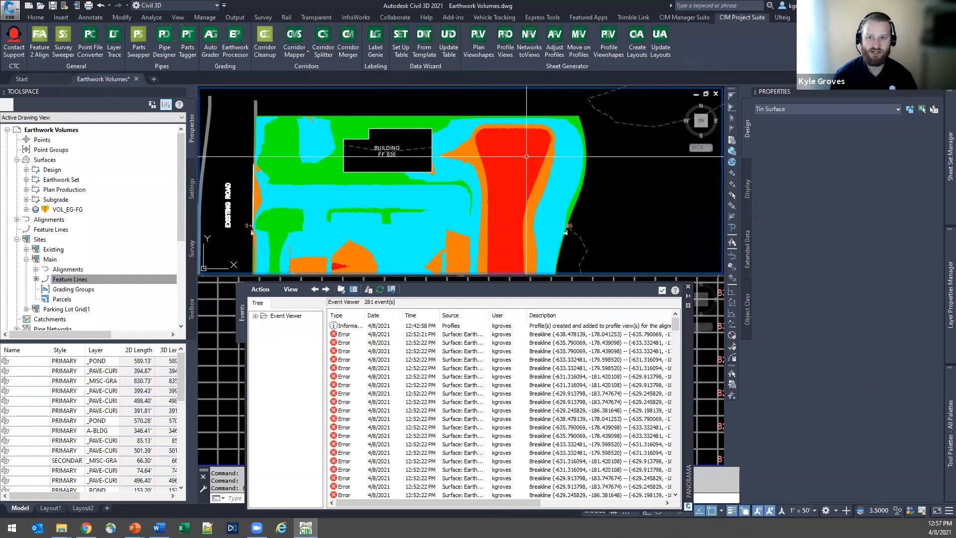
{"action": "left_click", "coordinate": [595, 195]}
{"action": "left_click", "coordinate": [869, 144]}
{"action": "left_click", "coordinate": [871, 144]}
{"action": "left_click", "coordinate": [873, 153]}
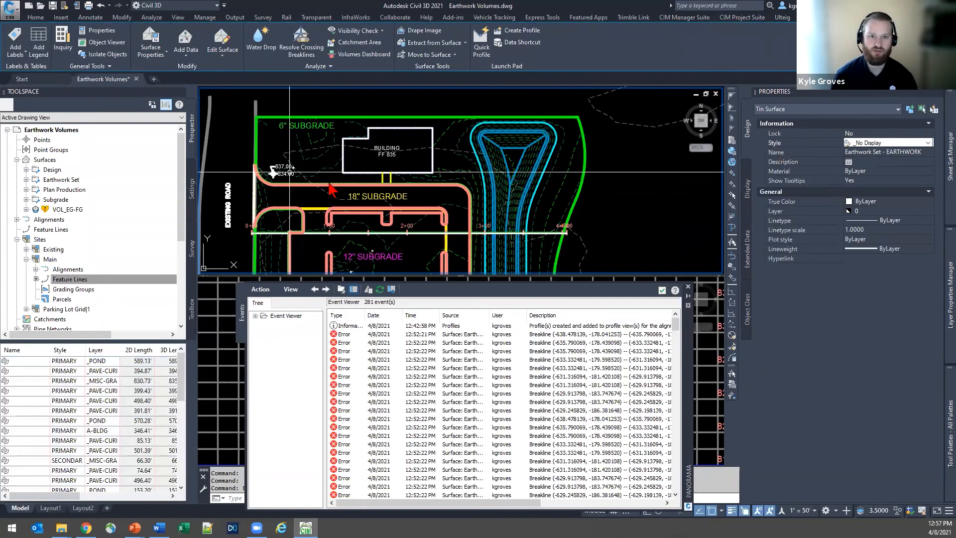
{"action": "key", "text": "Escape"}
Examine the _18 INCH SUBGRADE volume label placed above the 12" SUBGRADE text, and deselect it.
{"action": "middle_click_drag", "start_coordinate": [329, 184], "coordinate": [329, 120]}
{"action": "scroll", "coordinate": [367, 185], "scroll_direction": "up", "scroll_amount": 8}
{"action": "left_click", "coordinate": [367, 185]}
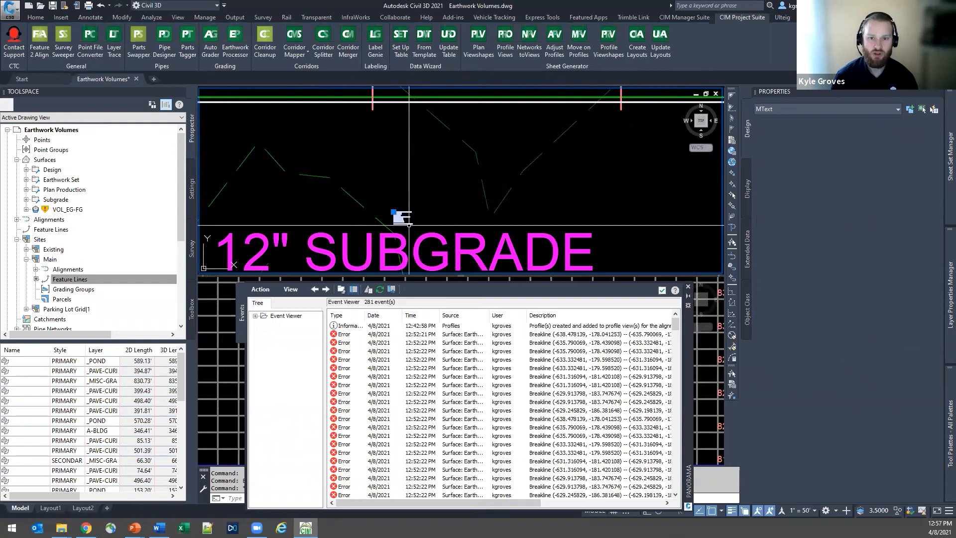
{"action": "scroll", "coordinate": [367, 185], "scroll_direction": "up", "scroll_amount": 2}
{"action": "scroll", "coordinate": [396, 211], "scroll_direction": "up", "scroll_amount": 5}
{"action": "middle_click_drag", "start_coordinate": [400, 238], "coordinate": [359, 140]}
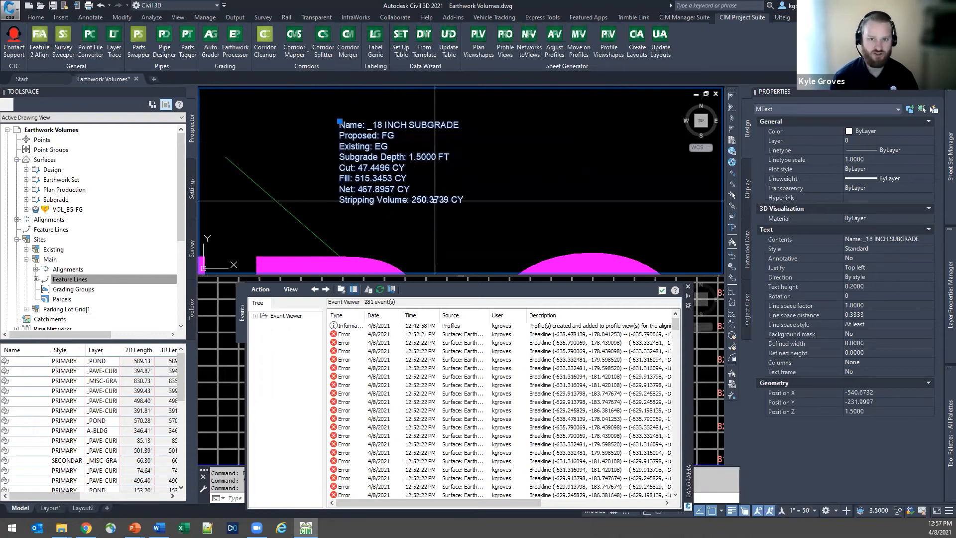
{"action": "scroll", "coordinate": [434, 201], "scroll_direction": "down", "scroll_amount": 6}
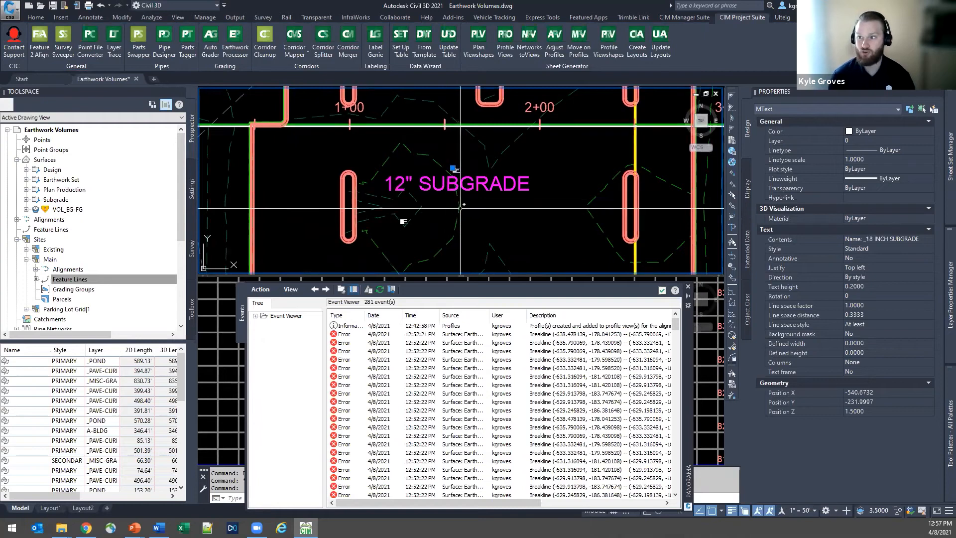
{"action": "scroll", "coordinate": [458, 205], "scroll_direction": "down", "scroll_amount": 2}
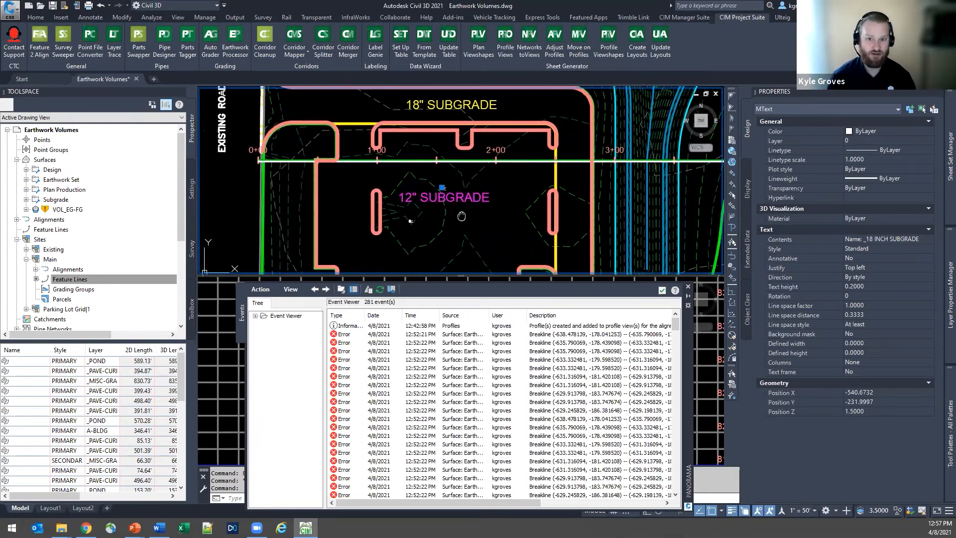
{"action": "middle_click_drag", "start_coordinate": [462, 216], "coordinate": [440, 246]}
{"action": "key", "text": "Escape"}
Frame the whole site plan in its viewport and close the event viewer.
{"action": "scroll", "coordinate": [427, 233], "scroll_direction": "down", "scroll_amount": 2}
{"action": "scroll", "coordinate": [430, 229], "scroll_direction": "down", "scroll_amount": 4}
{"action": "middle_click_drag", "start_coordinate": [432, 229], "coordinate": [423, 205]}
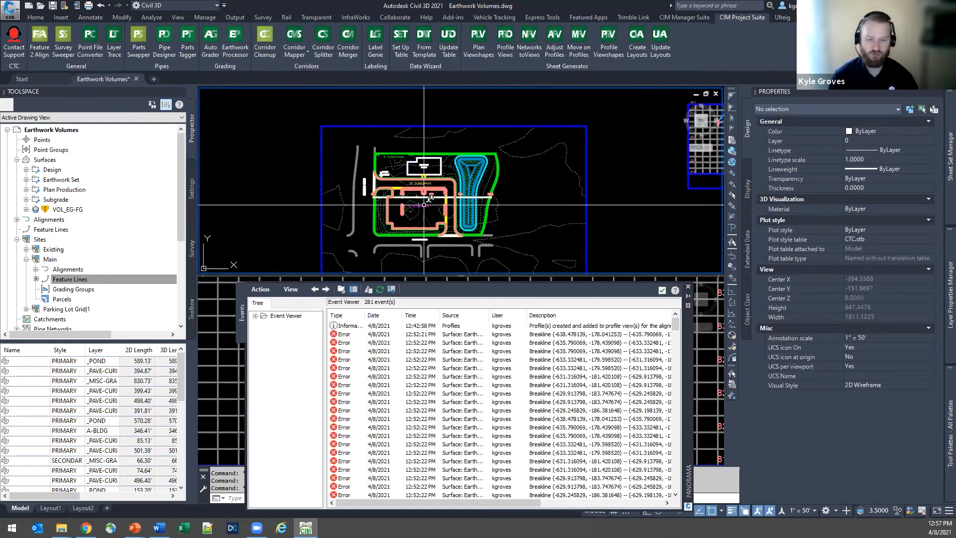
{"action": "left_click", "coordinate": [662, 291]}
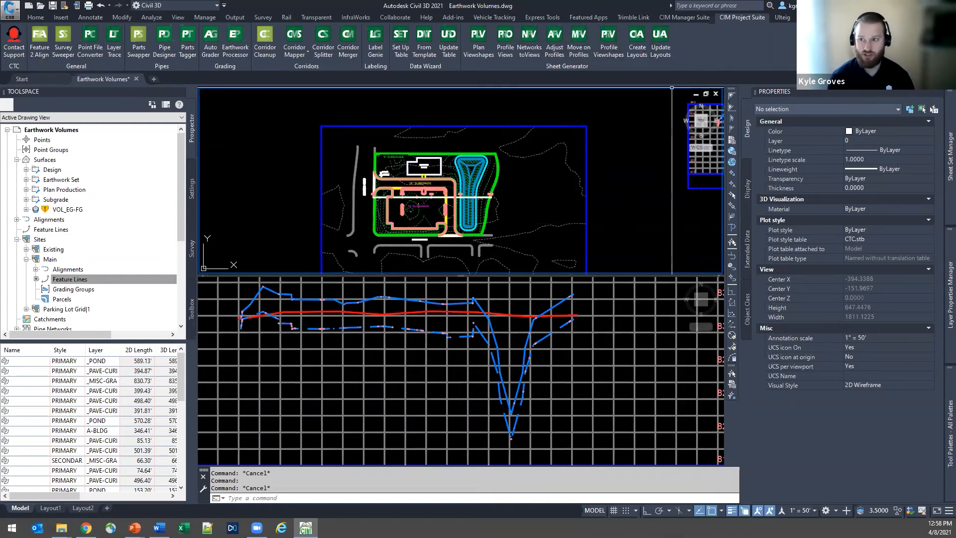
{"action": "key", "text": "alt+Tab"}
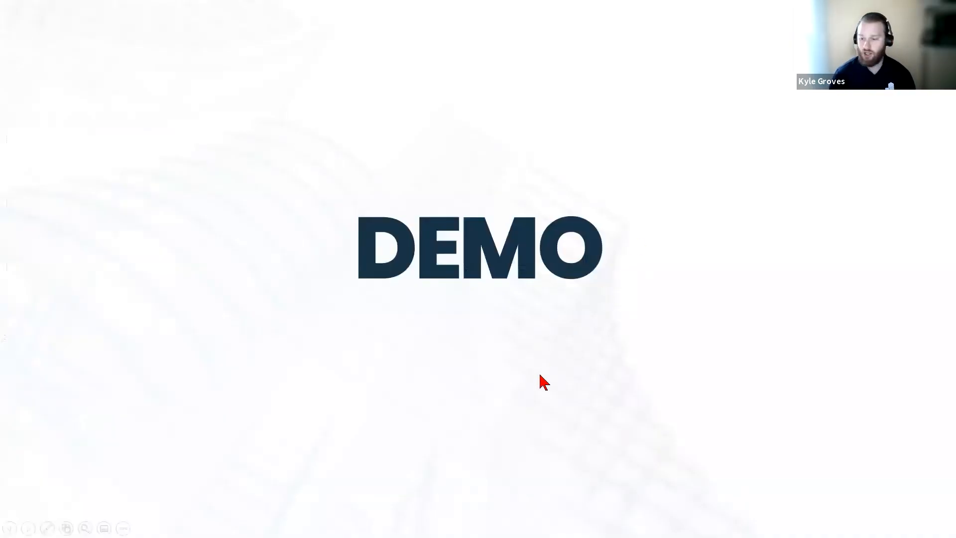
{"action": "key", "text": "Right"}
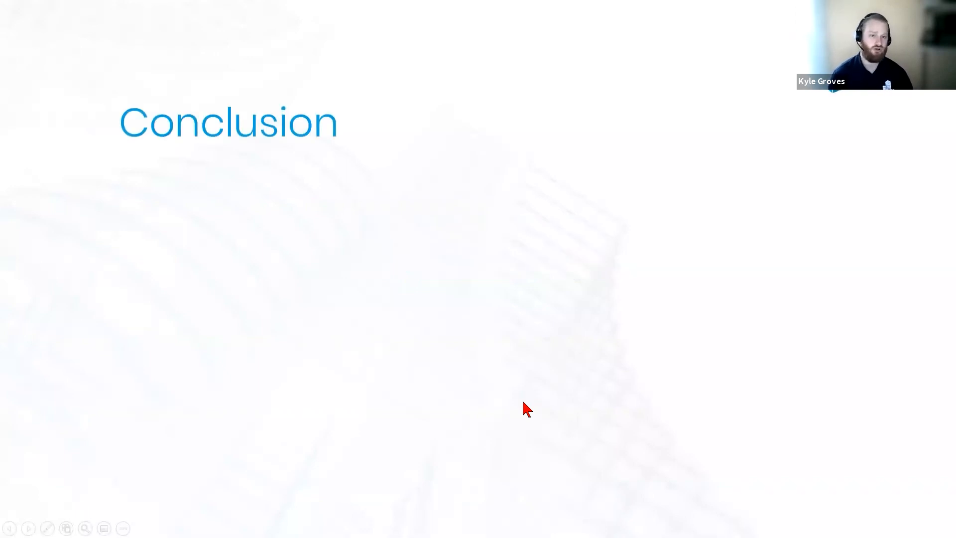
{"action": "key", "text": "Right"}
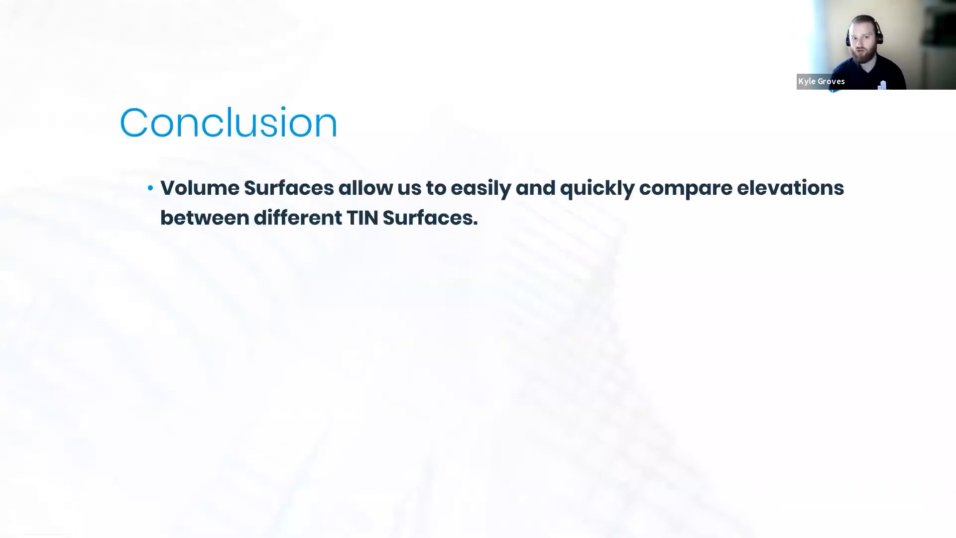
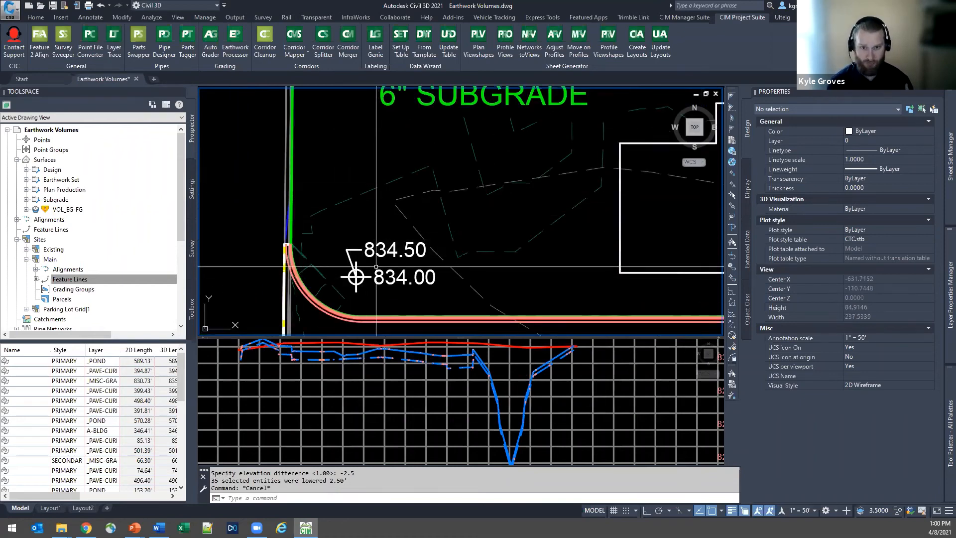
Set the elevation of the boundary polyline around the 6" SUBGRADE region to 0.5.
{"action": "middle_click_drag", "start_coordinate": [375, 268], "coordinate": [375, 251]}
{"action": "middle_click_drag", "start_coordinate": [432, 264], "coordinate": [437, 240]}
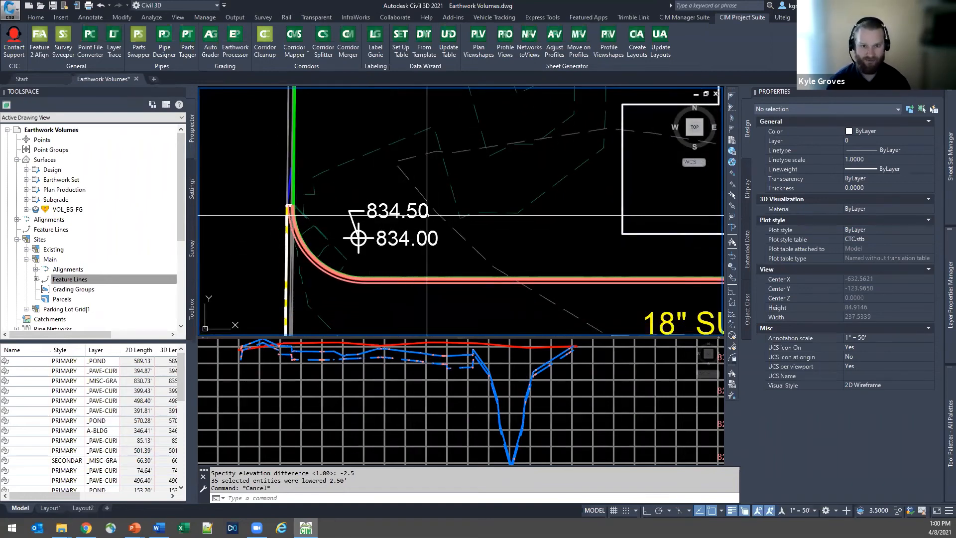
{"action": "middle_click_drag", "start_coordinate": [425, 217], "coordinate": [425, 235]}
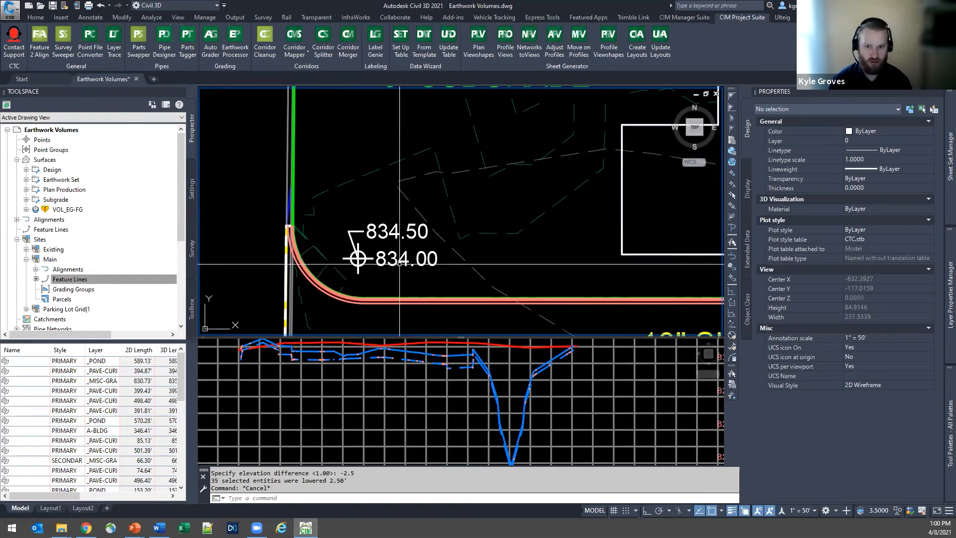
{"action": "middle_click_drag", "start_coordinate": [302, 92], "coordinate": [350, 215]}
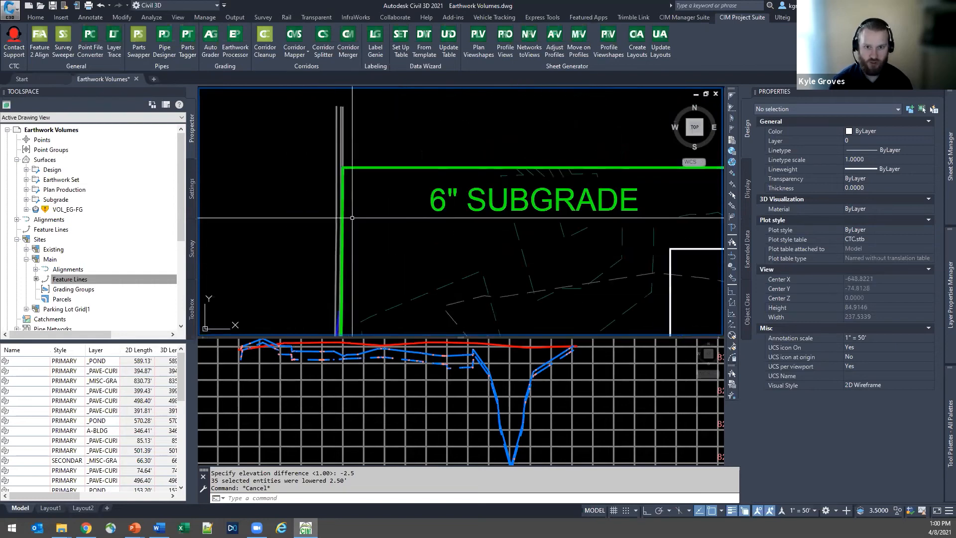
{"action": "left_click", "coordinate": [393, 168]}
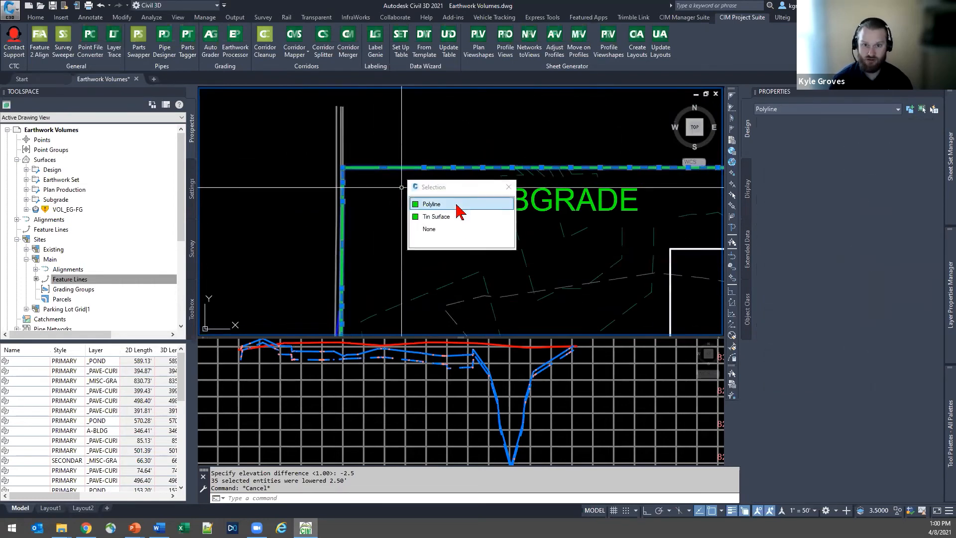
{"action": "left_click", "coordinate": [456, 205]}
{"action": "middle_click_drag", "start_coordinate": [463, 334], "coordinate": [405, 162]}
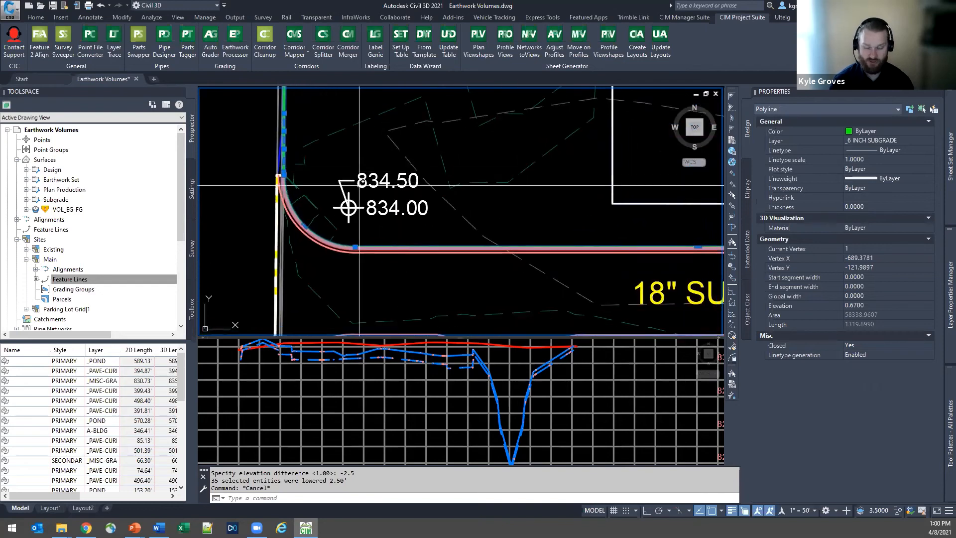
{"action": "middle_click_drag", "start_coordinate": [344, 183], "coordinate": [393, 213]}
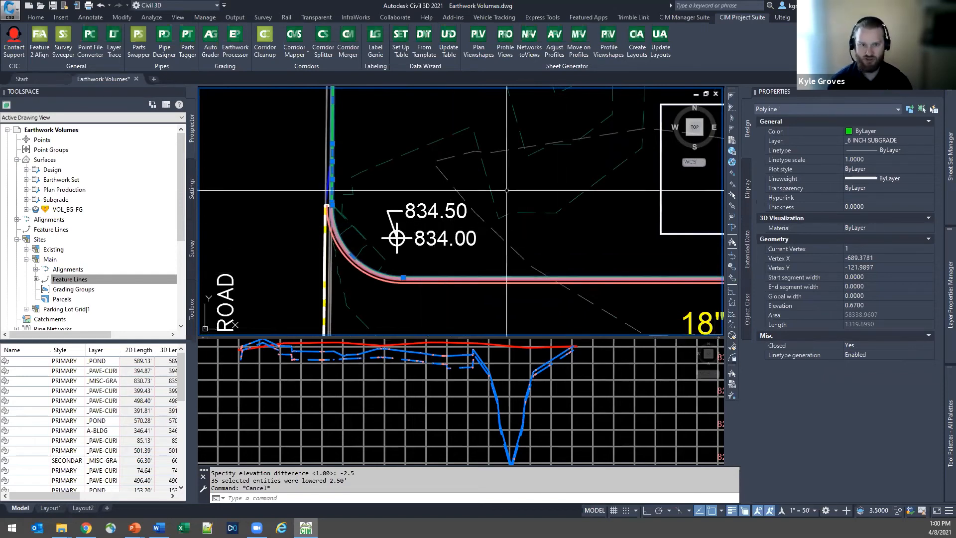
{"action": "left_click", "coordinate": [855, 306]}
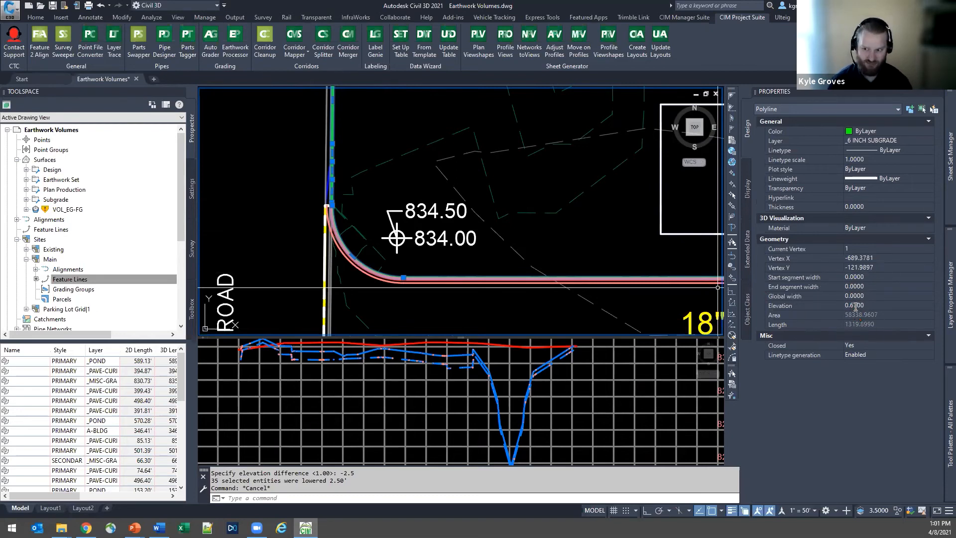
{"action": "left_click", "coordinate": [855, 306]}
{"action": "type", "text": ".5"}
{"action": "key", "text": "Return"}
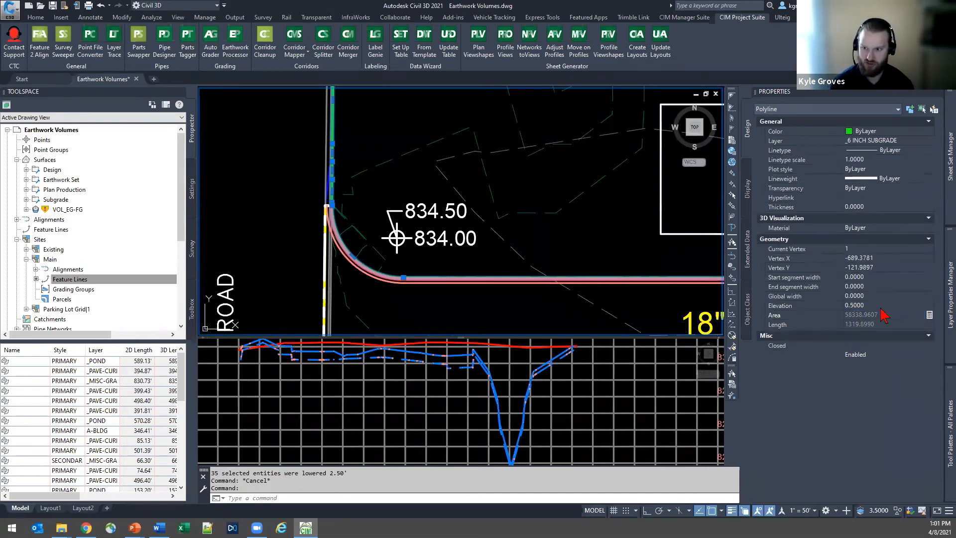
{"action": "left_click", "coordinate": [878, 305]}
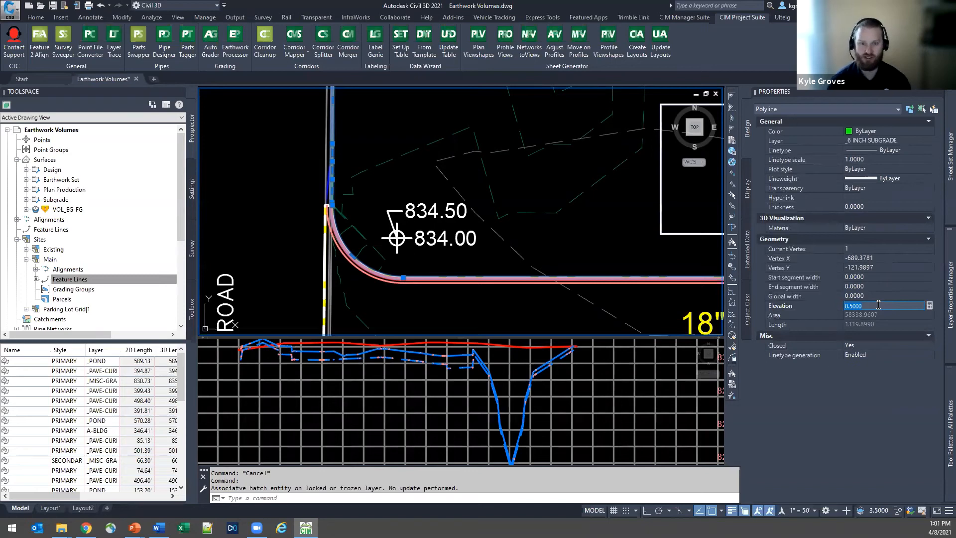
Turn on automatic rebuilding for the 01_Subgrade (Near Zero) surface in the Subgrade folder.
{"action": "scroll", "coordinate": [382, 163], "scroll_direction": "down", "scroll_amount": 6}
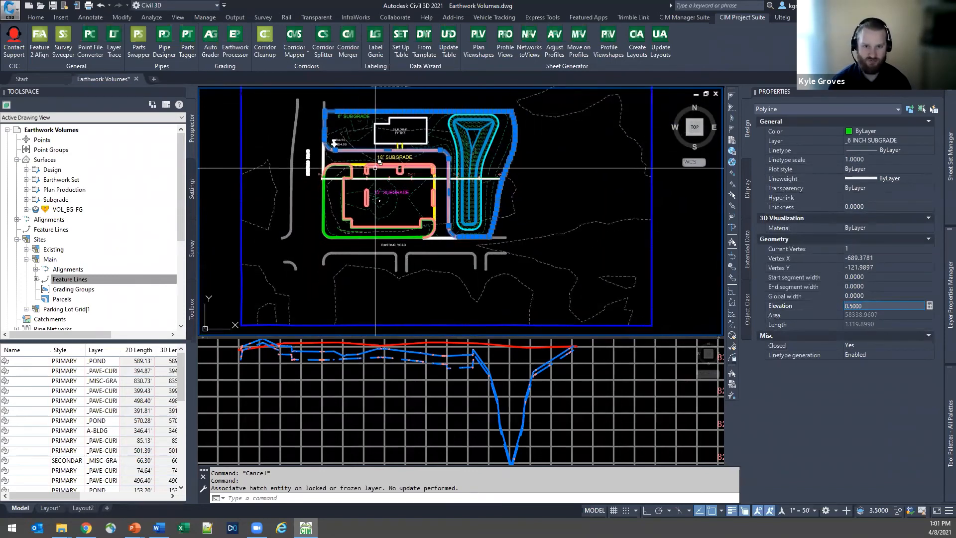
{"action": "middle_click_drag", "start_coordinate": [328, 155], "coordinate": [371, 213]}
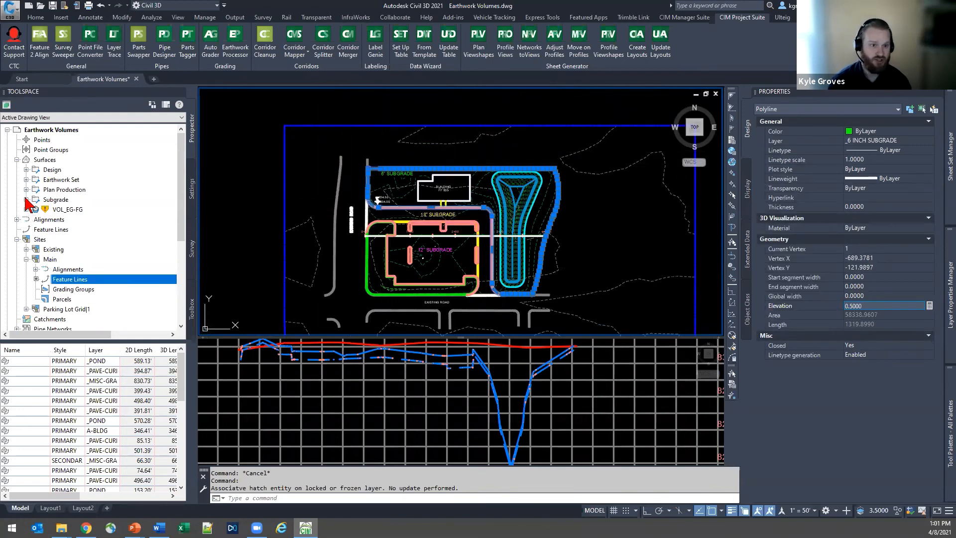
{"action": "left_click", "coordinate": [26, 199]}
{"action": "right_click", "coordinate": [57, 199]}
{"action": "left_click", "coordinate": [105, 209]}
{"action": "right_click", "coordinate": [110, 209]}
{"action": "left_click", "coordinate": [144, 249]}
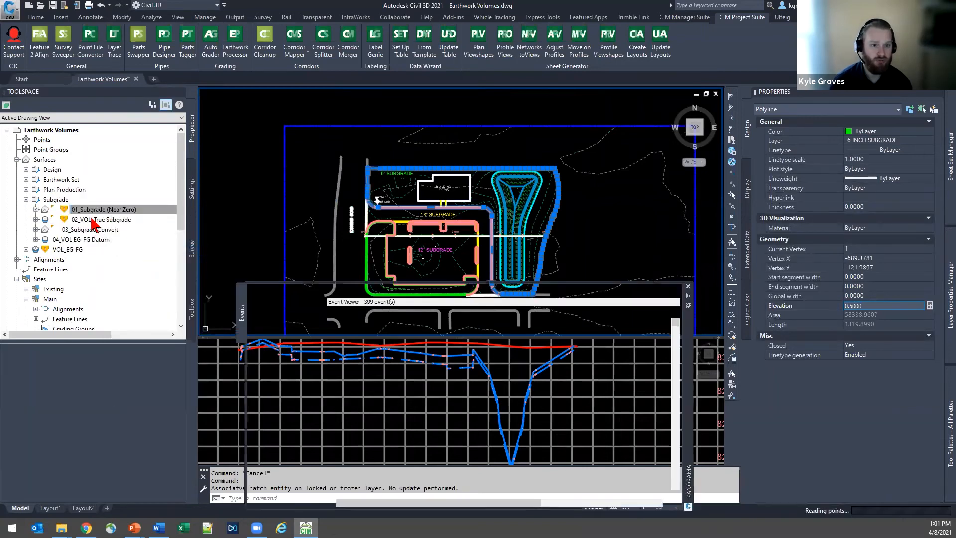
Turn on automatic rebuilding for the 02_VOL_True Subgrade, 03_Subgrade Convert, 04_VOL EG-FG Datum and VOL_EG-FG surfaces.
{"action": "right_click", "coordinate": [104, 219]}
{"action": "left_click", "coordinate": [132, 259]}
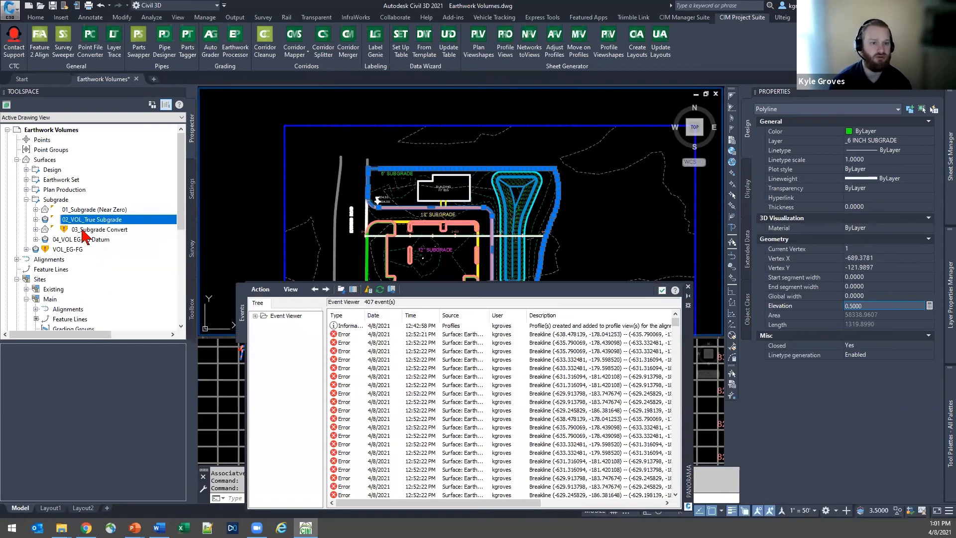
{"action": "right_click", "coordinate": [82, 230]}
{"action": "left_click", "coordinate": [112, 270]}
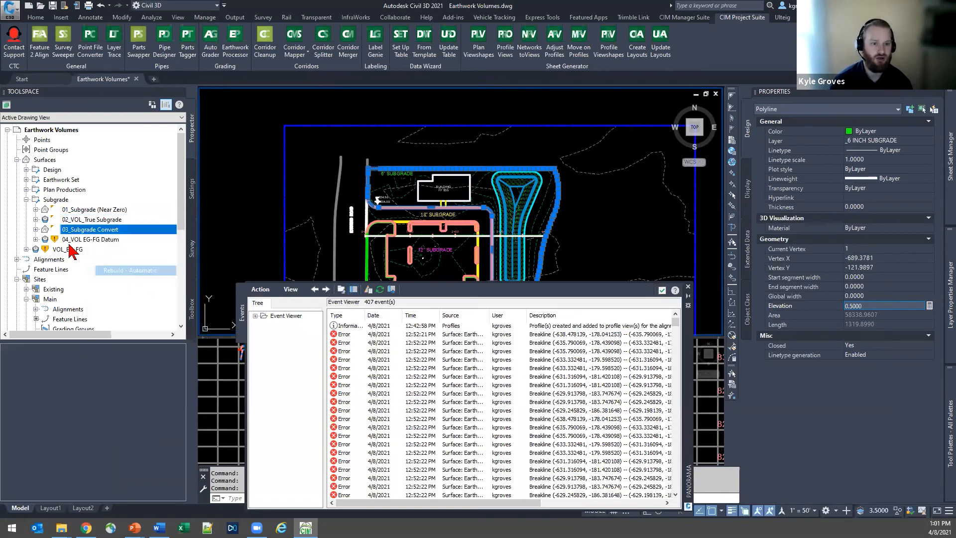
{"action": "right_click", "coordinate": [70, 240]}
{"action": "left_click", "coordinate": [110, 280]}
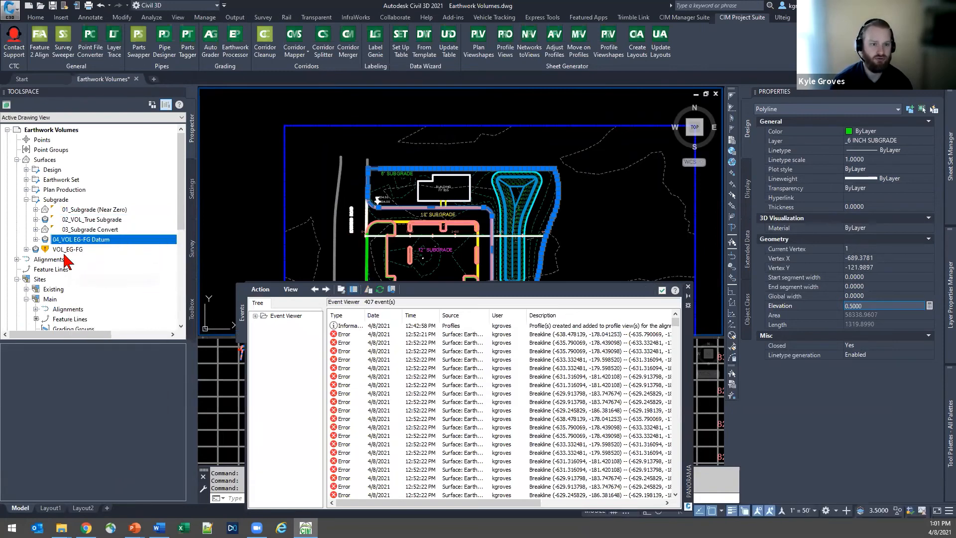
{"action": "right_click", "coordinate": [63, 250]}
{"action": "left_click", "coordinate": [110, 290]}
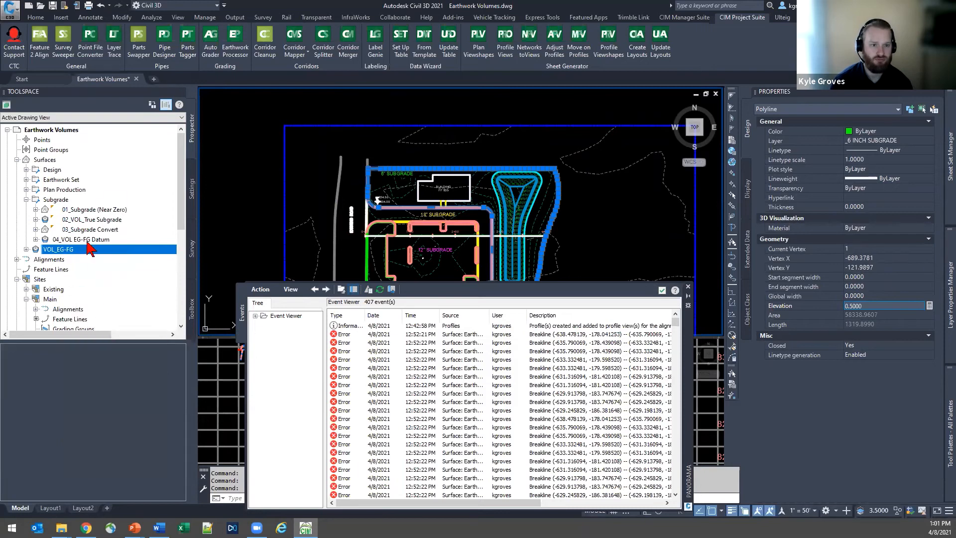
Check the base and comparison surfaces in the volume statistics of 02_VOL_True Subgrade, then close the event viewer and clear the selection.
{"action": "left_click", "coordinate": [60, 220]}
{"action": "double_click", "coordinate": [44, 219]}
{"action": "right_click", "coordinate": [76, 223]}
{"action": "left_click", "coordinate": [113, 229]}
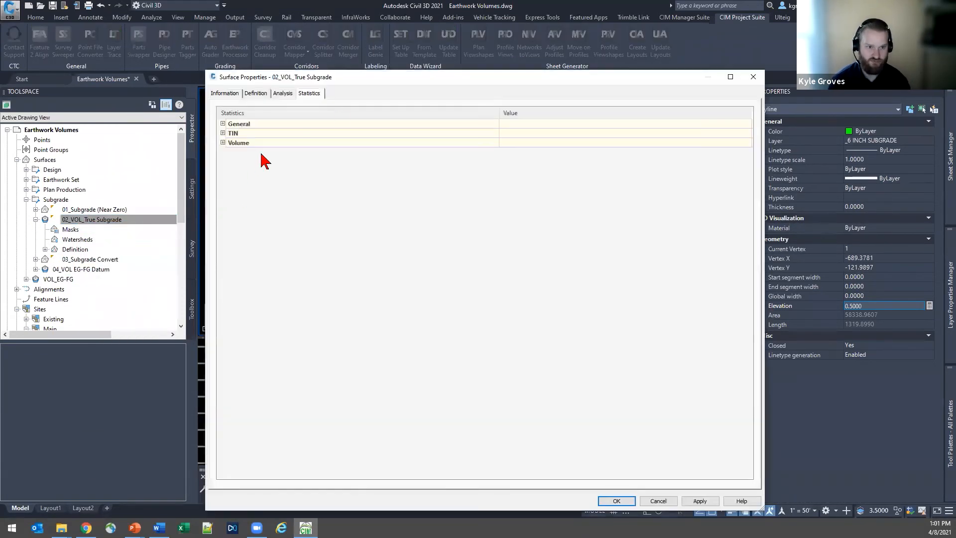
{"action": "left_click", "coordinate": [223, 143]}
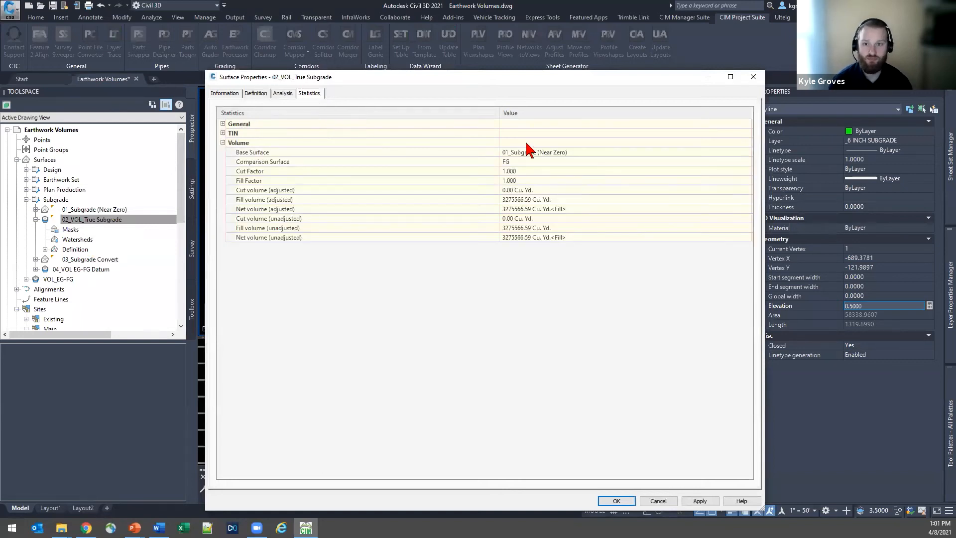
{"action": "left_click", "coordinate": [526, 153]}
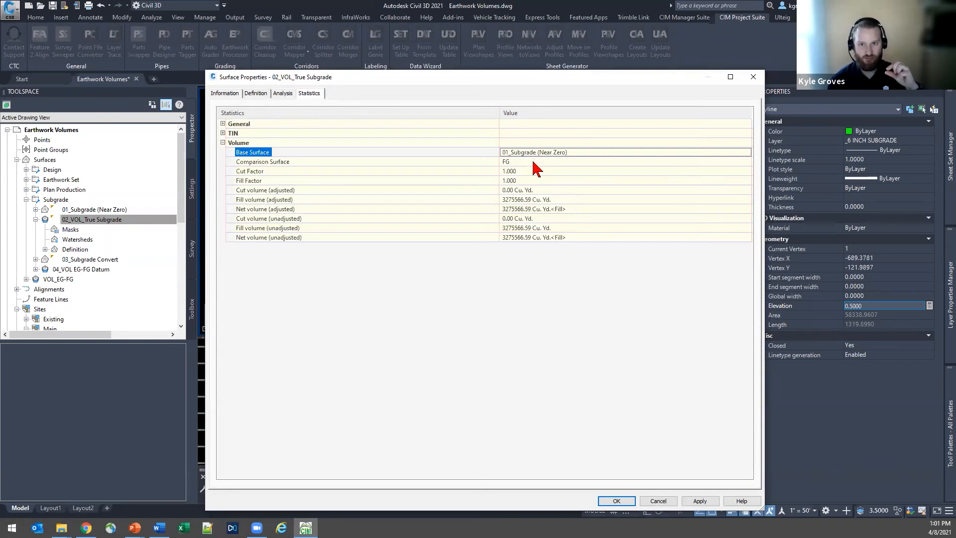
{"action": "left_click", "coordinate": [533, 161]}
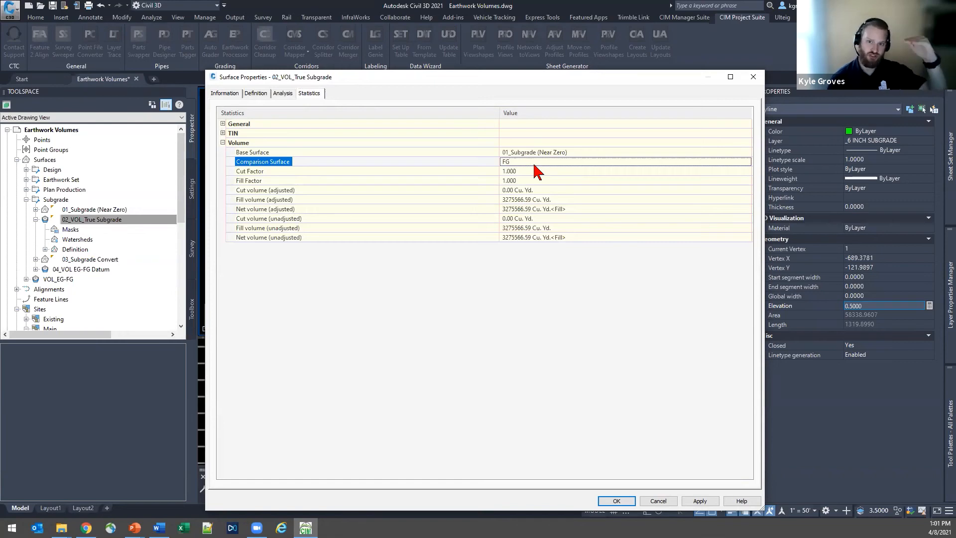
{"action": "left_click", "coordinate": [754, 78]}
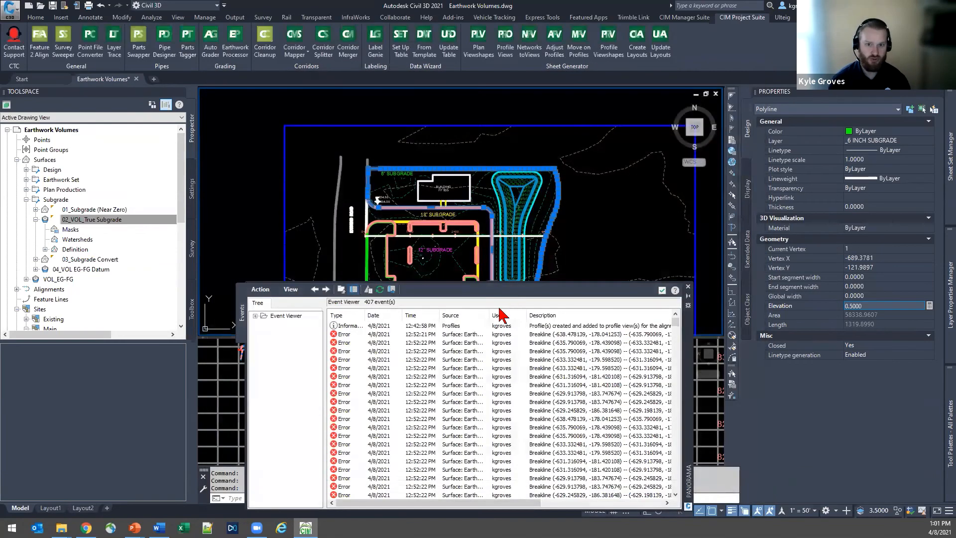
{"action": "left_click", "coordinate": [663, 291]}
{"action": "key", "text": "Escape"}
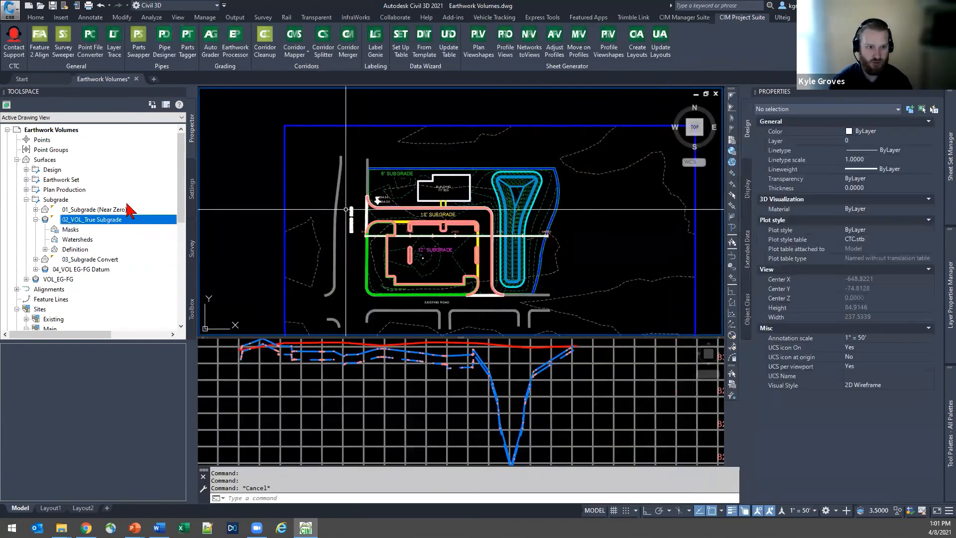
Change the style of the 01_Subgrade (Near Zero) surface to Design with TIN.
{"action": "left_click", "coordinate": [61, 200]}
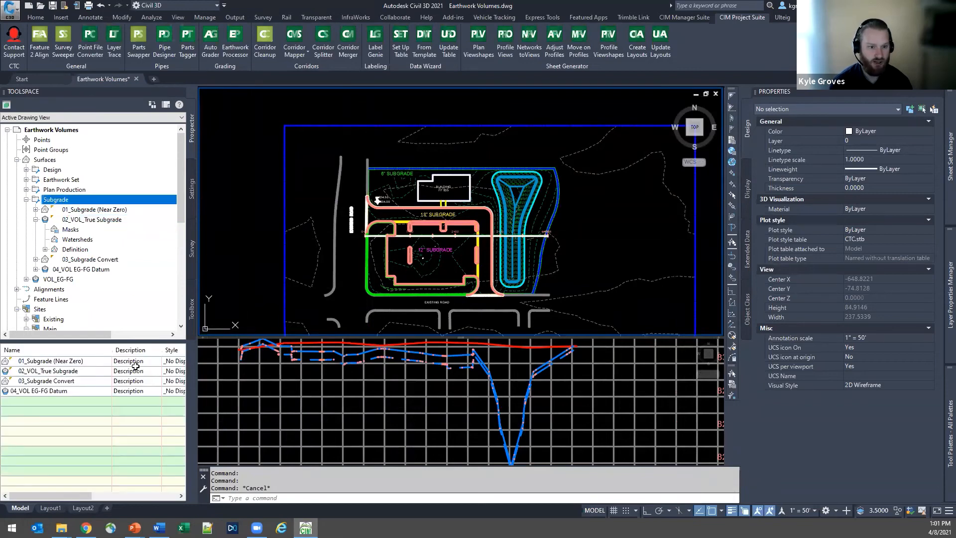
{"action": "left_click", "coordinate": [72, 362]}
{"action": "left_click", "coordinate": [169, 366]}
{"action": "left_click", "coordinate": [779, 336]}
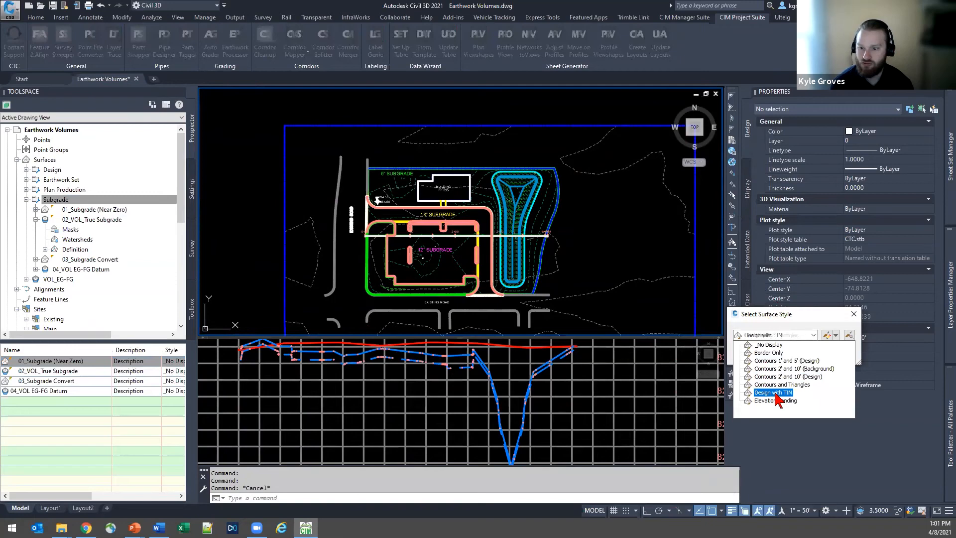
{"action": "left_click", "coordinate": [774, 393]}
{"action": "left_click", "coordinate": [762, 354]}
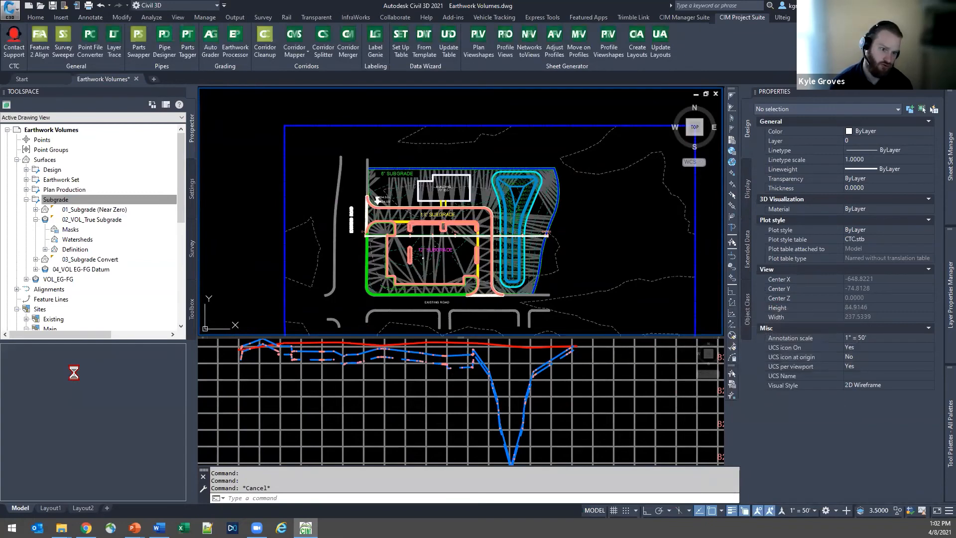
Change the style of the 02_VOL_True Subgrade surface to Elevation Banding.
{"action": "left_click", "coordinate": [168, 374]}
{"action": "left_click", "coordinate": [176, 374]}
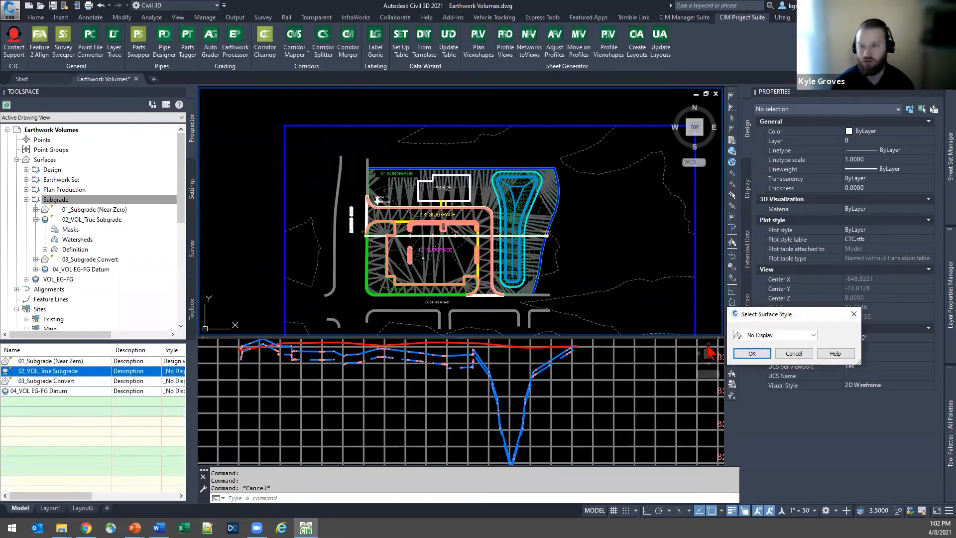
{"action": "left_click", "coordinate": [777, 335]}
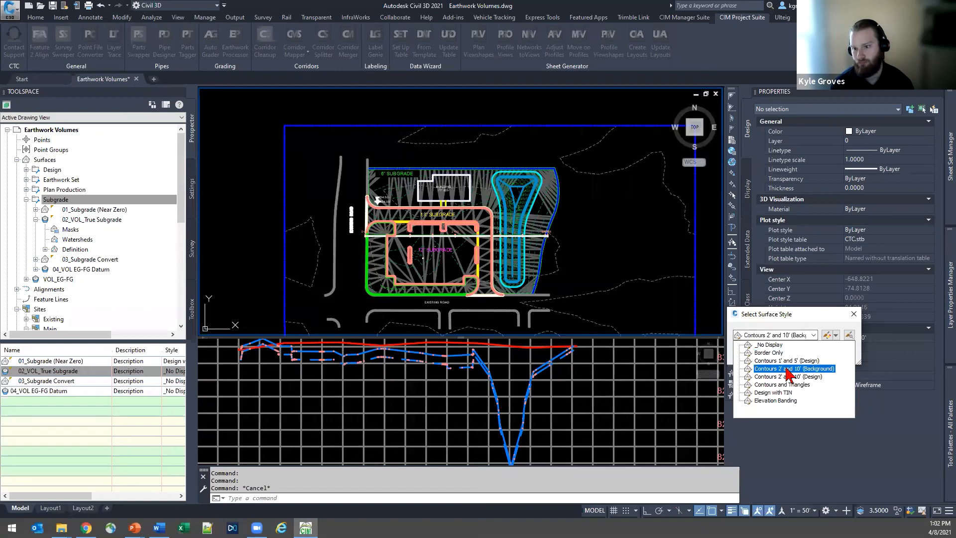
{"action": "left_click", "coordinate": [778, 401]}
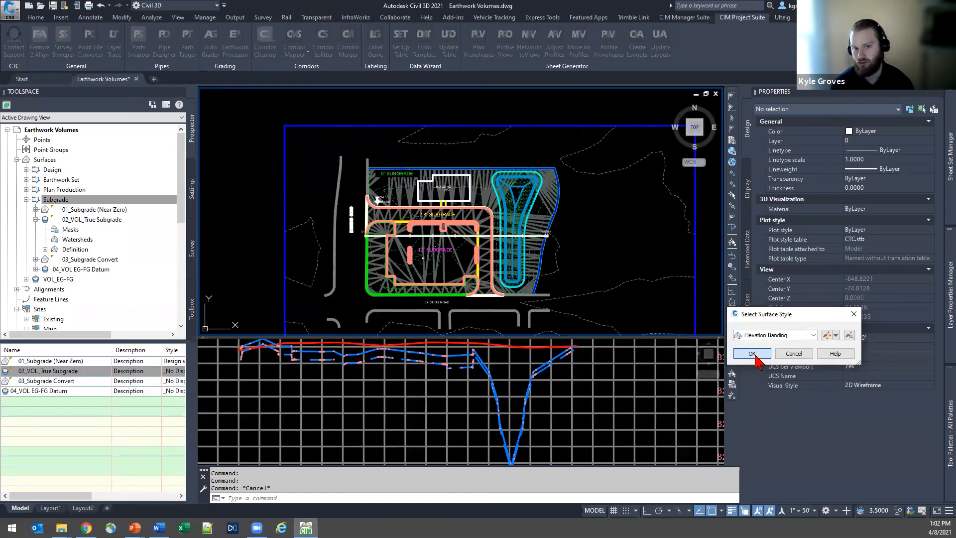
{"action": "left_click", "coordinate": [752, 354]}
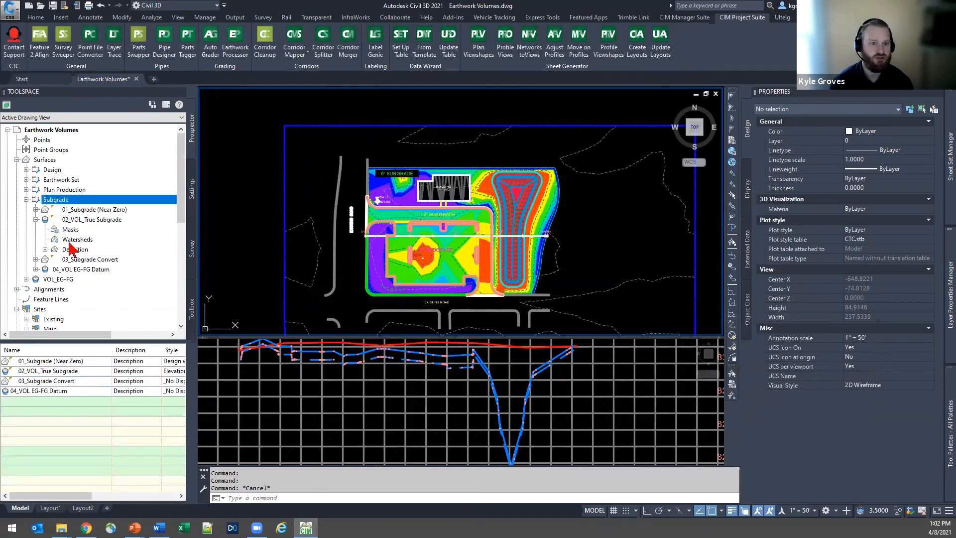
Select the 01_Subgrade (Near Zero), 02_VOL_True Subgrade and FG surfaces together and open them in the Object Viewer.
{"action": "right_click", "coordinate": [87, 210]}
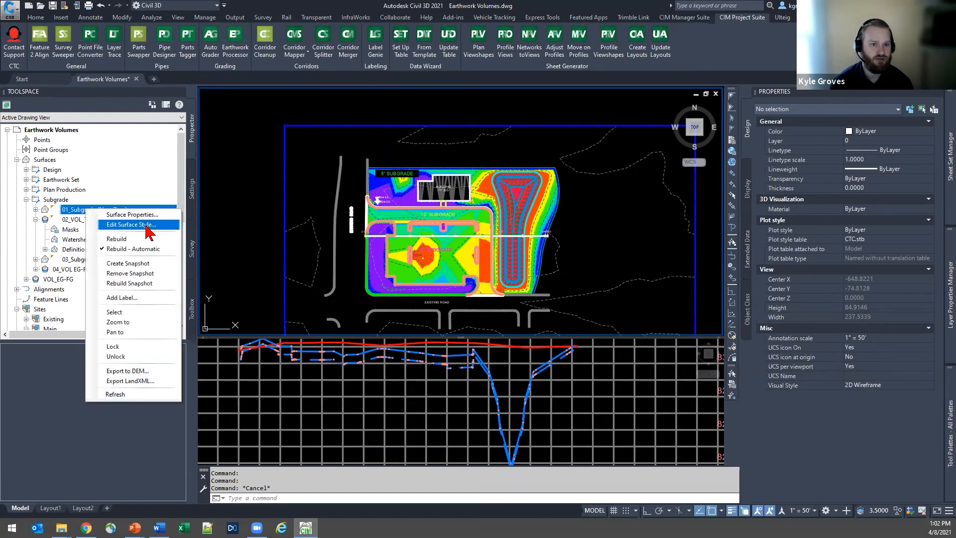
{"action": "left_click", "coordinate": [130, 313]}
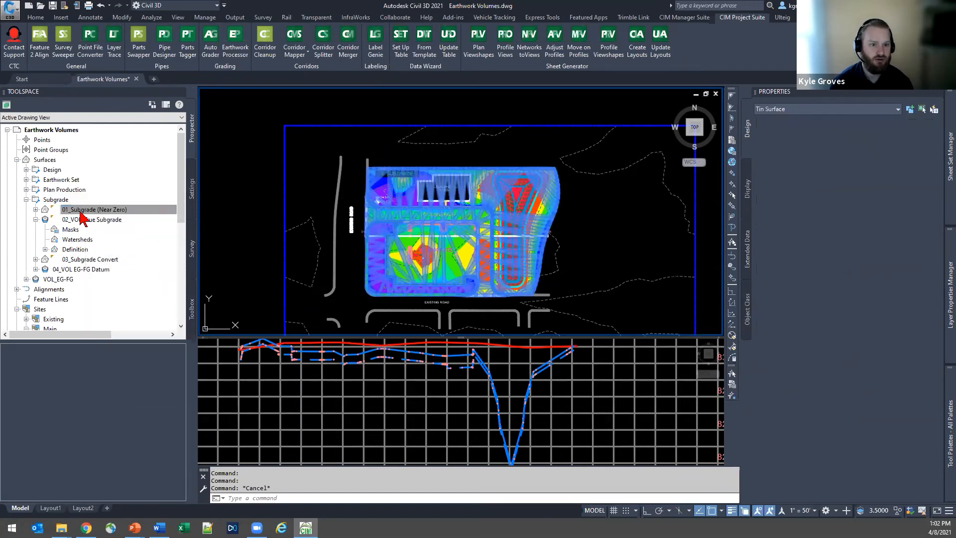
{"action": "right_click", "coordinate": [84, 219]}
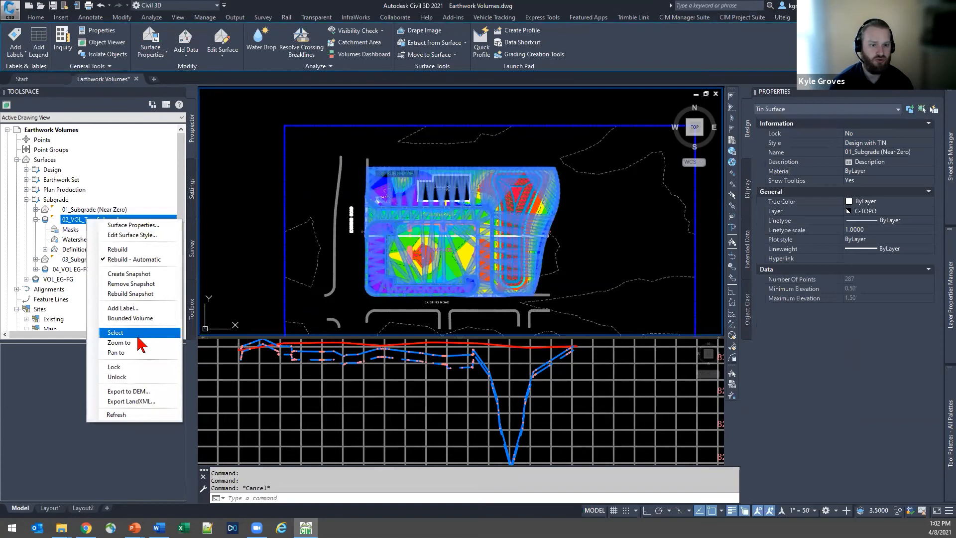
{"action": "left_click", "coordinate": [138, 337]}
{"action": "left_click", "coordinate": [27, 190]}
{"action": "left_click", "coordinate": [68, 211]}
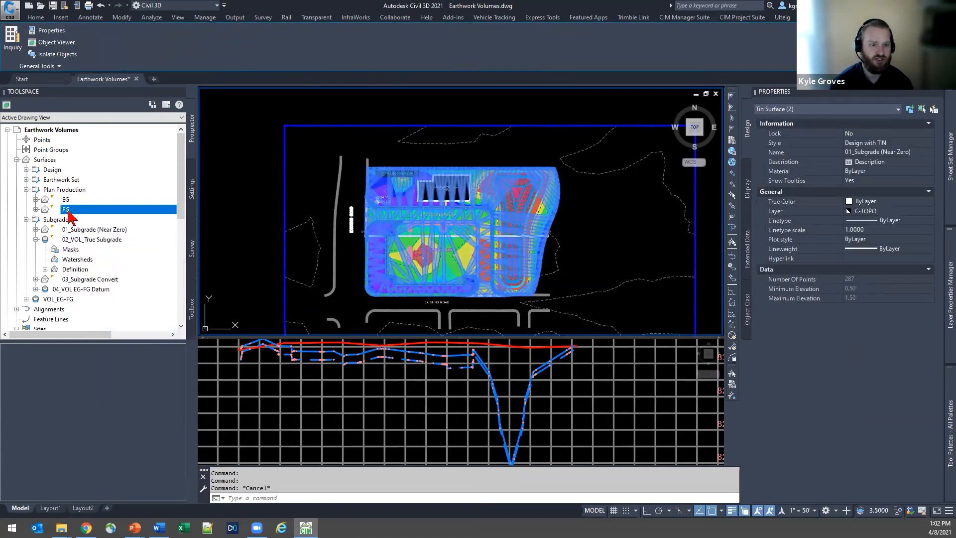
{"action": "right_click", "coordinate": [69, 213]}
{"action": "left_click", "coordinate": [119, 319]}
{"action": "right_click", "coordinate": [308, 189]}
{"action": "left_click", "coordinate": [343, 286]}
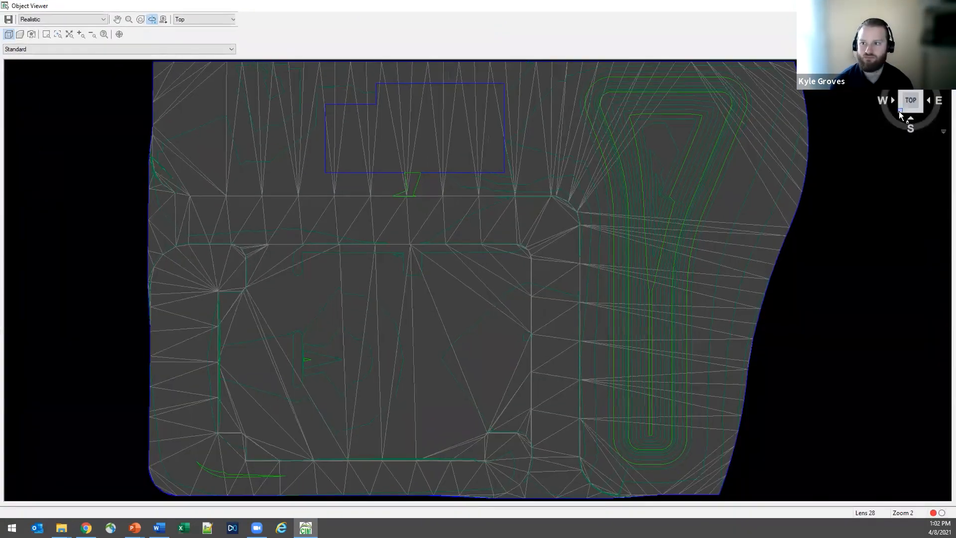
Compare the heights of the near-zero subgrade surface and the finished grade surfaces in a 3D view.
{"action": "left_click_drag", "start_coordinate": [471, 389], "coordinate": [623, 243]}
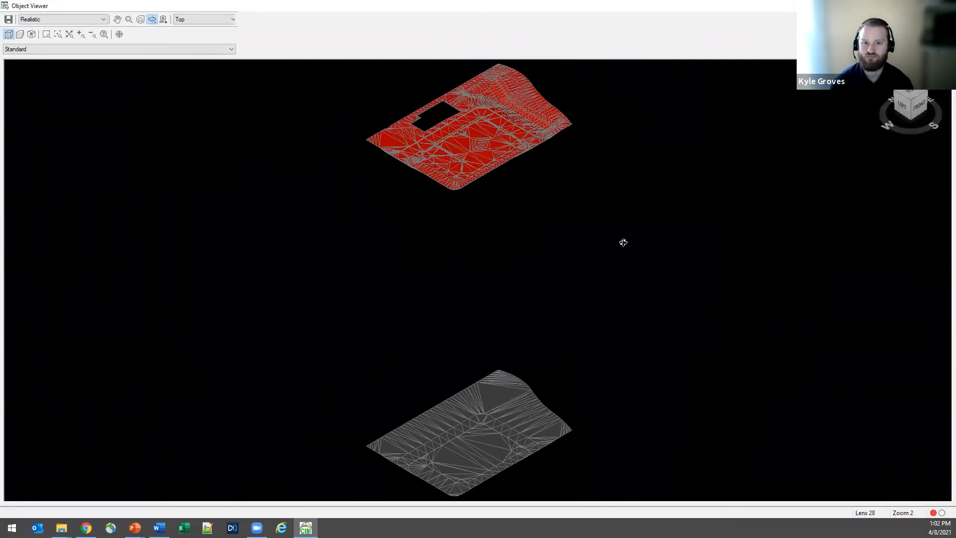
{"action": "left_click_drag", "start_coordinate": [526, 270], "coordinate": [526, 260]}
{"action": "key", "text": "ctrl"}
{"action": "key", "text": "ctrl"}
{"action": "key", "text": "ctrl"}
{"action": "key", "text": "ctrl"}
{"action": "key", "text": "ctrl"}
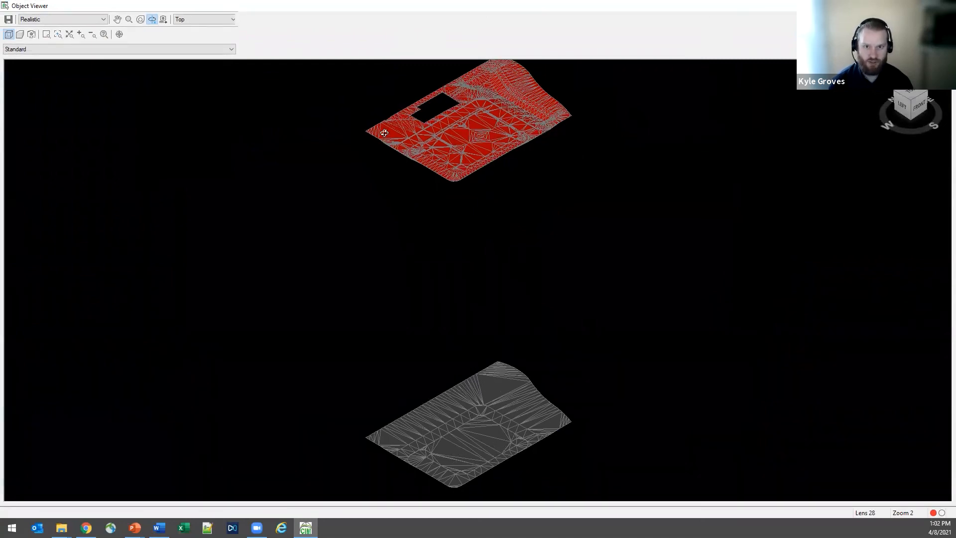
Examine the gap between the finished grade and true subgrade surfaces along the site edges and corner, and inspect the parking island.
{"action": "scroll", "coordinate": [384, 133], "scroll_direction": "up", "scroll_amount": 3}
{"action": "scroll", "coordinate": [391, 244], "scroll_direction": "up", "scroll_amount": 5}
{"action": "middle_click_drag", "start_coordinate": [329, 231], "coordinate": [568, 363]}
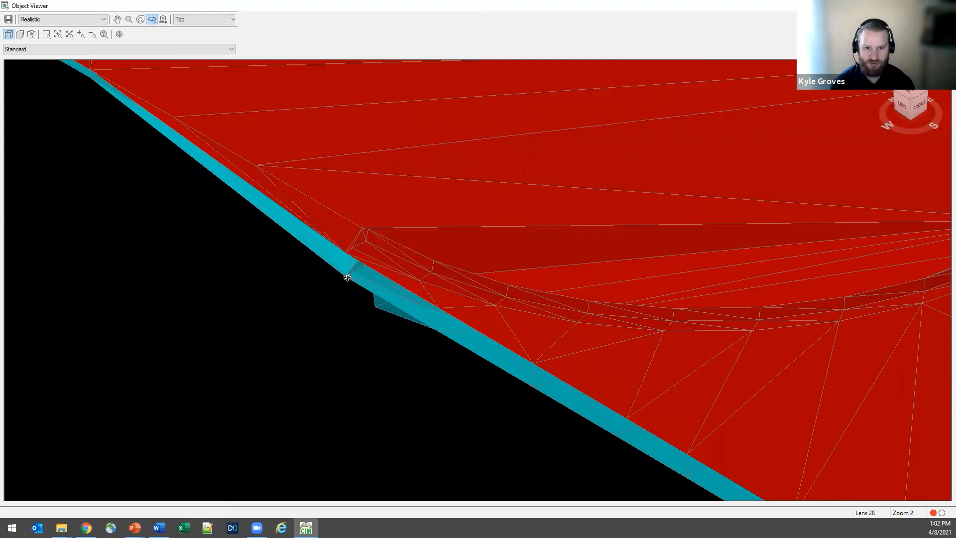
{"action": "scroll", "coordinate": [344, 274], "scroll_direction": "down", "scroll_amount": 6}
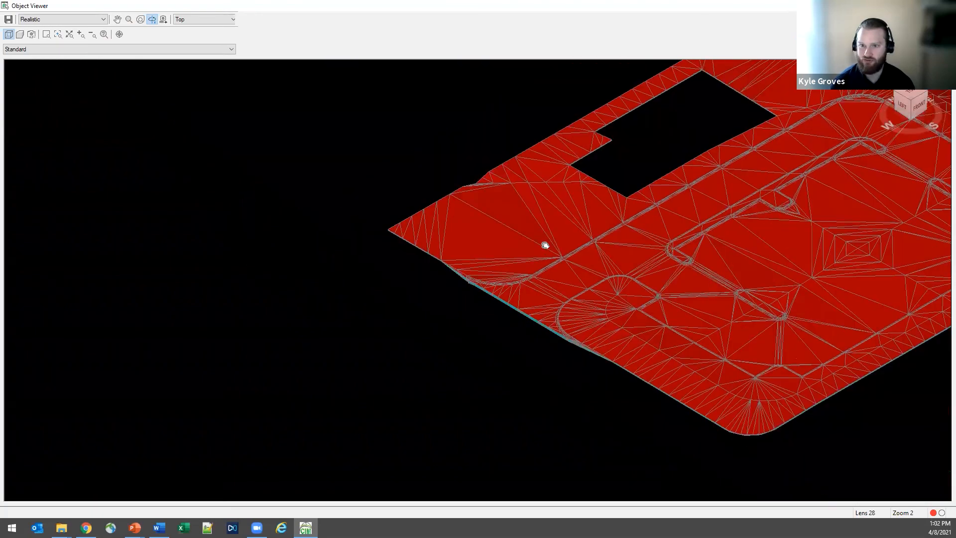
{"action": "scroll", "coordinate": [577, 185], "scroll_direction": "up", "scroll_amount": 8}
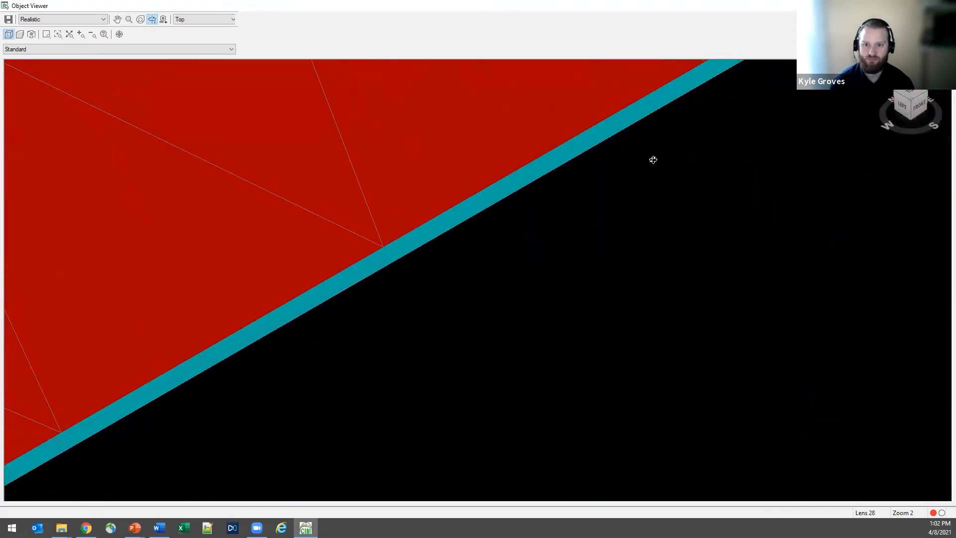
{"action": "scroll", "coordinate": [542, 245], "scroll_direction": "up", "scroll_amount": 3}
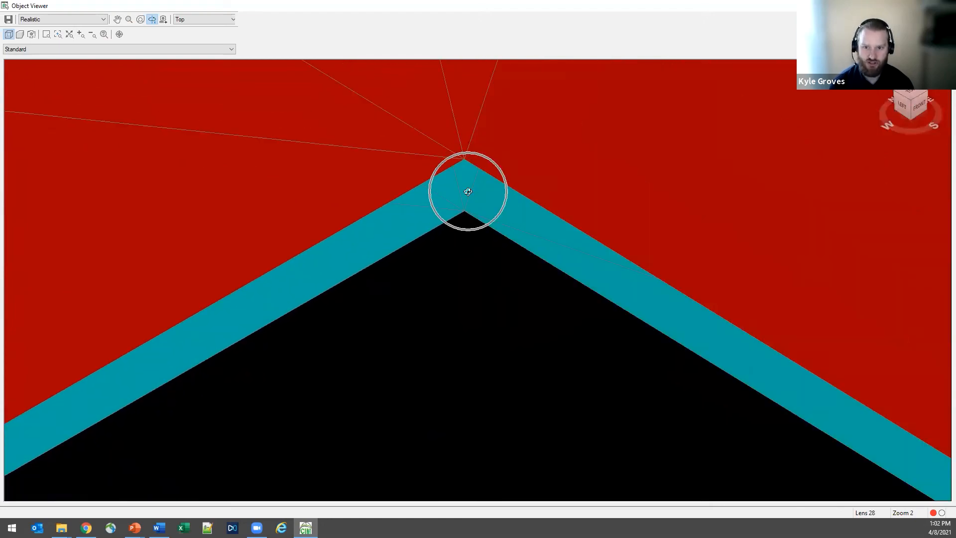
{"action": "scroll", "coordinate": [523, 250], "scroll_direction": "down", "scroll_amount": 10}
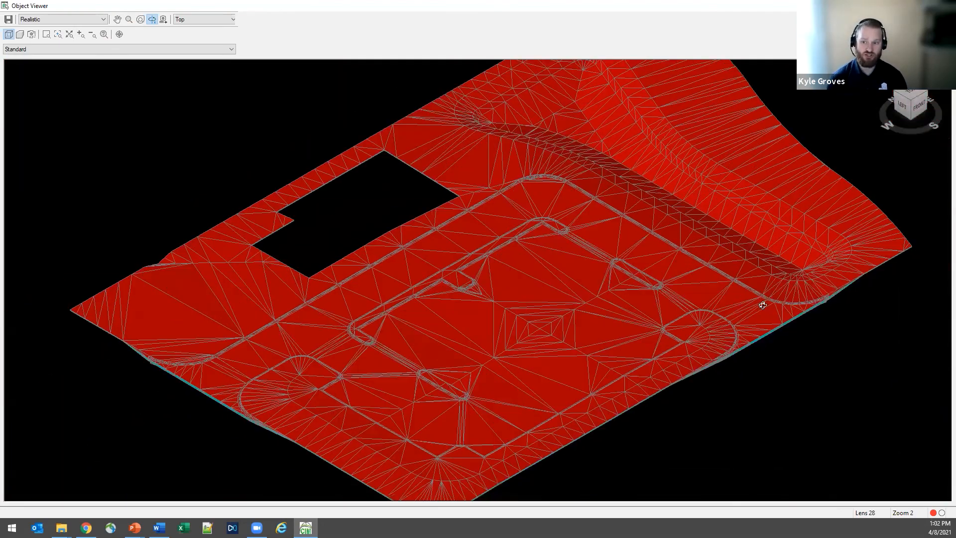
{"action": "scroll", "coordinate": [454, 269], "scroll_direction": "up", "scroll_amount": 5}
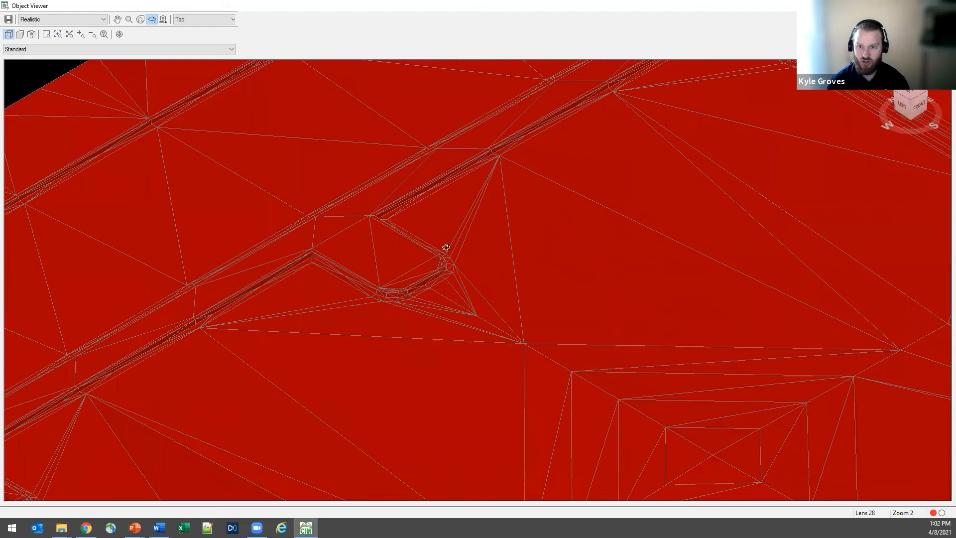
{"action": "scroll", "coordinate": [433, 244], "scroll_direction": "down", "scroll_amount": 5}
{"action": "scroll", "coordinate": [505, 309], "scroll_direction": "down", "scroll_amount": 3}
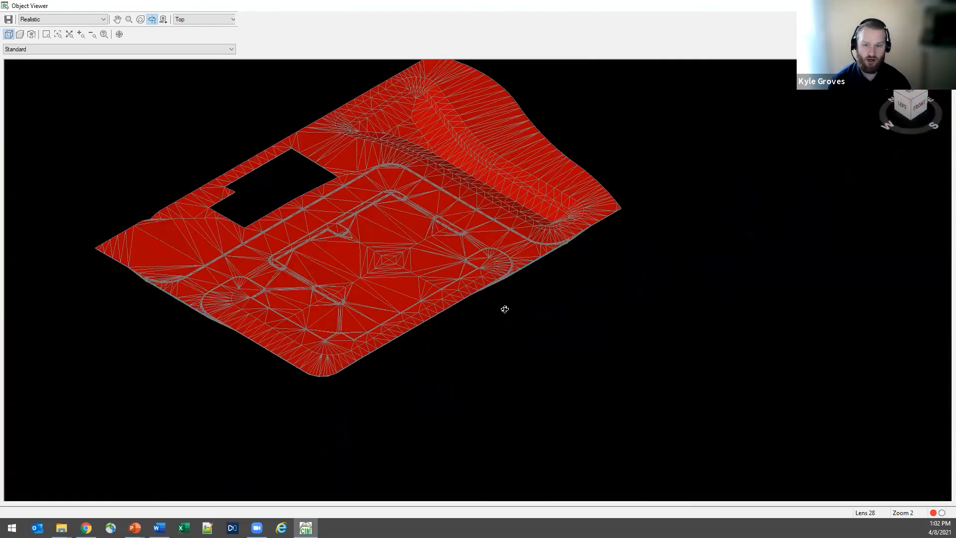
{"action": "middle_click_drag", "start_coordinate": [505, 309], "coordinate": [671, 312]}
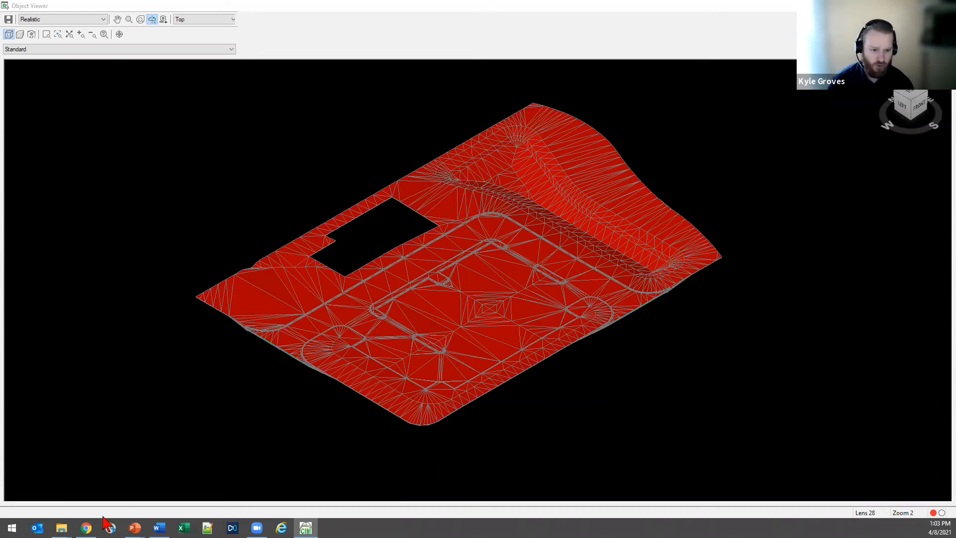
Switch to Chrome and look over the YouTube video page on creating cut/fill labels for volume surfaces in Civil 3D.
{"action": "left_click", "coordinate": [86, 528]}
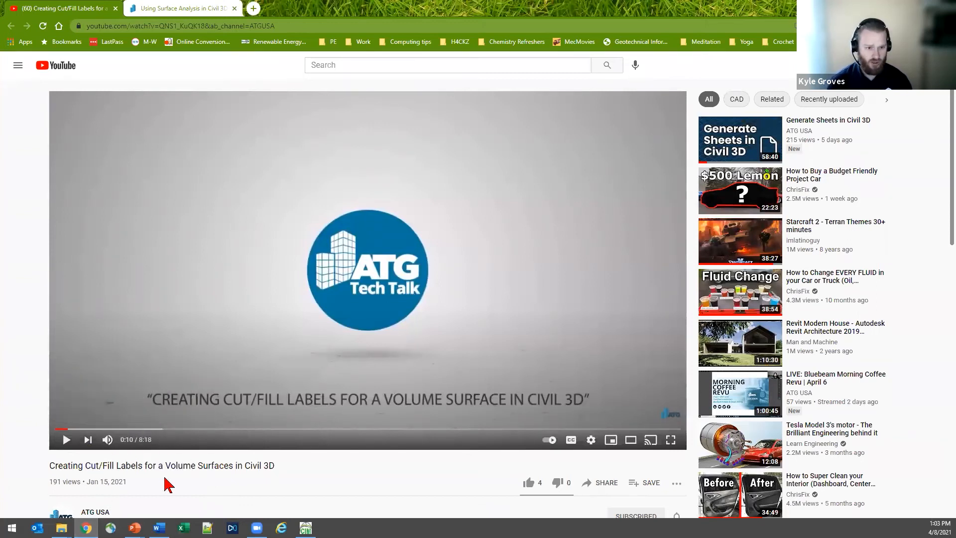
{"action": "scroll", "coordinate": [167, 483], "scroll_direction": "down", "scroll_amount": 1}
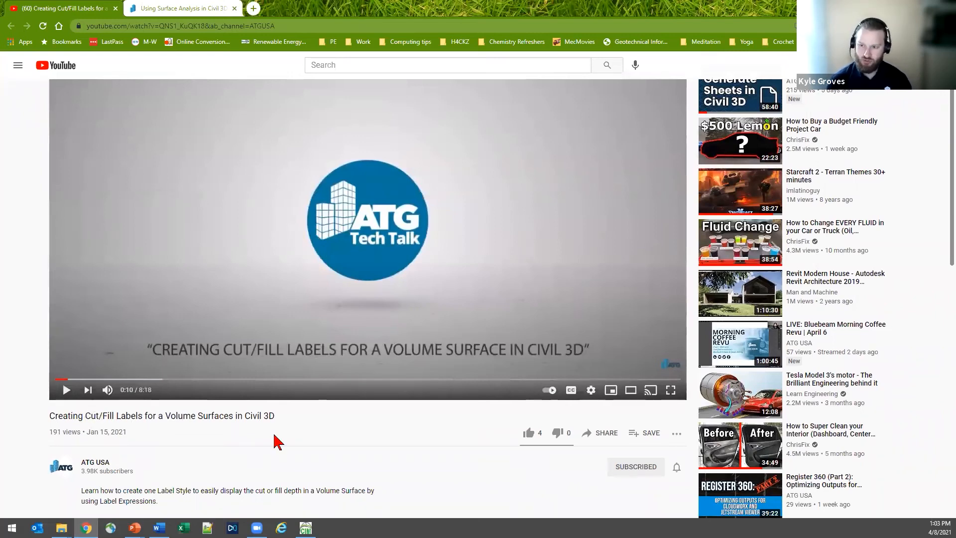
{"action": "scroll", "coordinate": [172, 474], "scroll_direction": "up", "scroll_amount": 1}
{"action": "scroll", "coordinate": [171, 483], "scroll_direction": "down", "scroll_amount": 2}
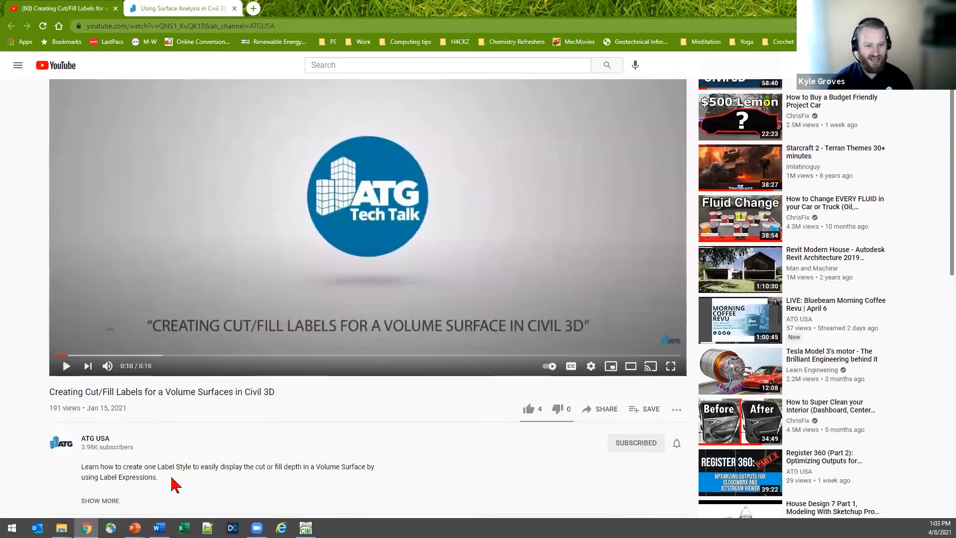
{"action": "scroll", "coordinate": [174, 483], "scroll_direction": "up", "scroll_amount": 2}
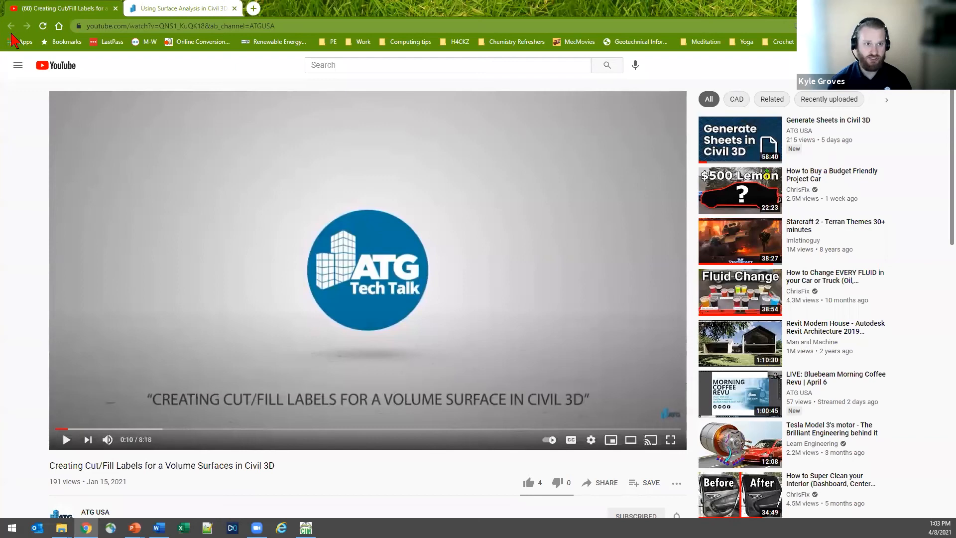
View the ATG article on Civil 3D surface analysis and browse the site's Workflows & Solutions resources through page 3.
{"action": "left_click", "coordinate": [171, 10]}
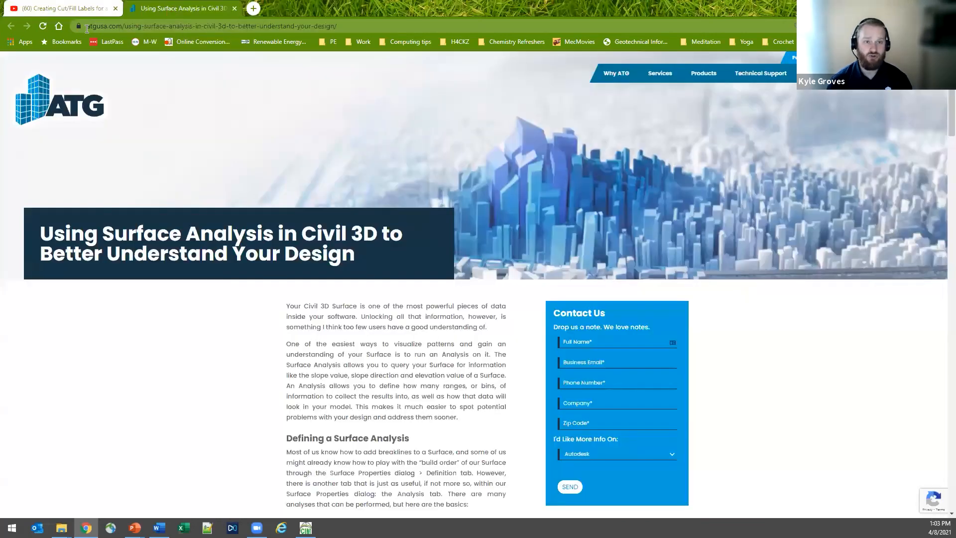
{"action": "mouse_move", "coordinate": [822, 73]}
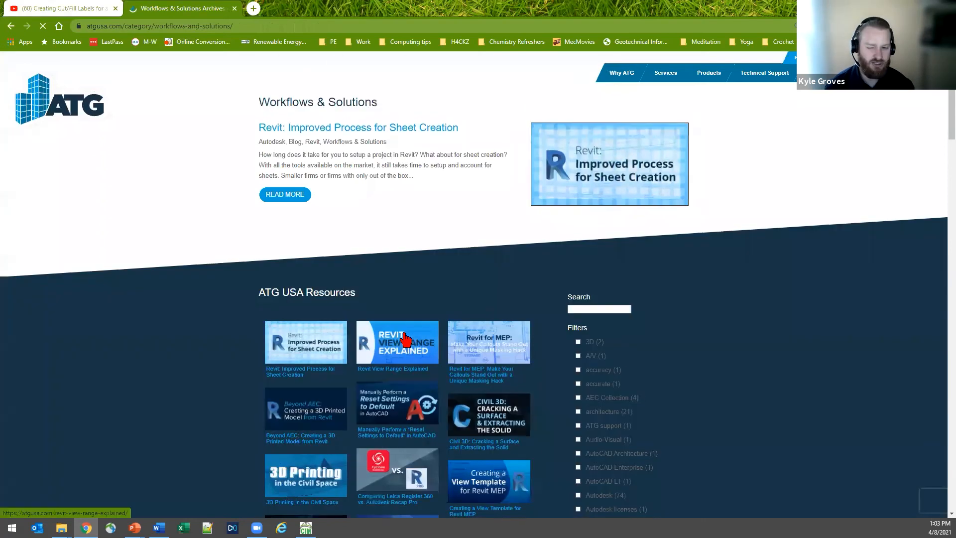
{"action": "scroll", "coordinate": [453, 489], "scroll_direction": "down", "scroll_amount": 3}
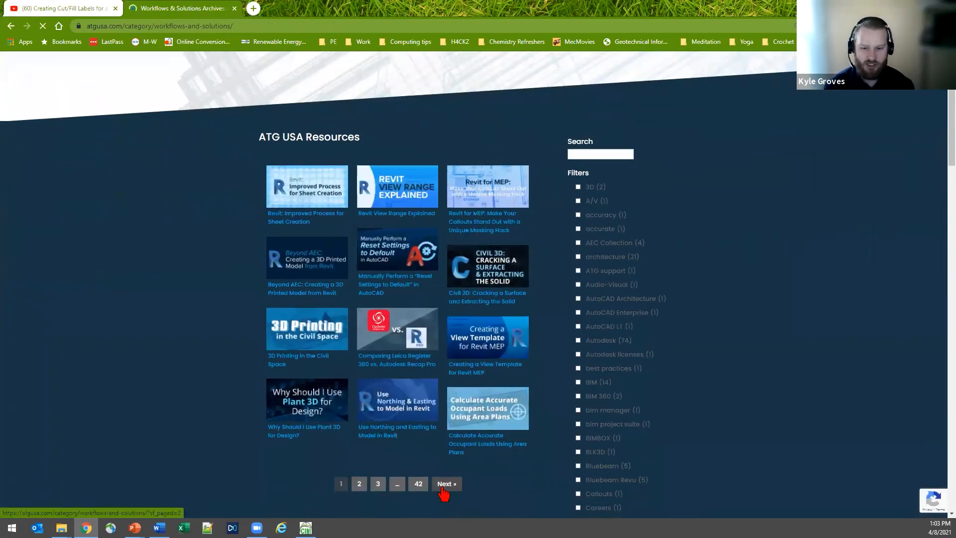
{"action": "left_click", "coordinate": [445, 484]}
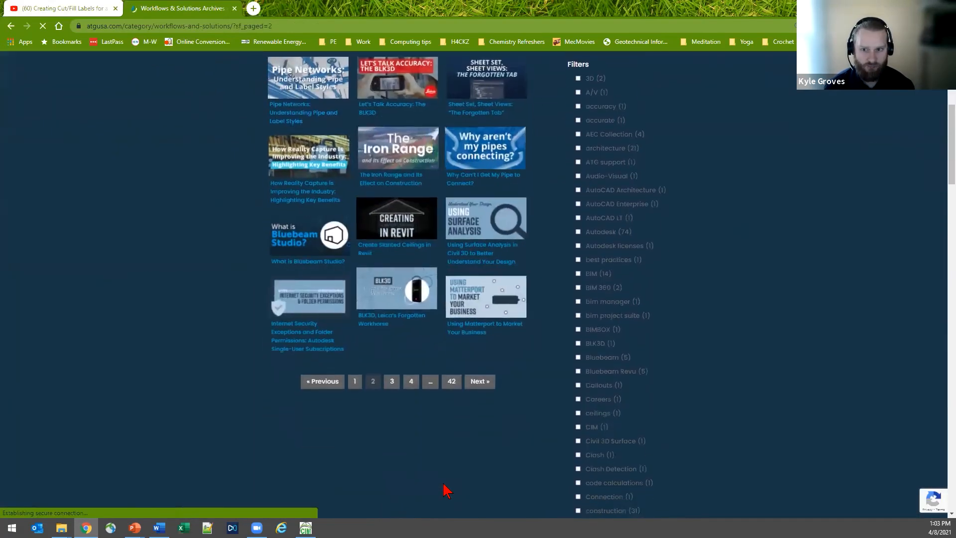
{"action": "left_click", "coordinate": [482, 393]}
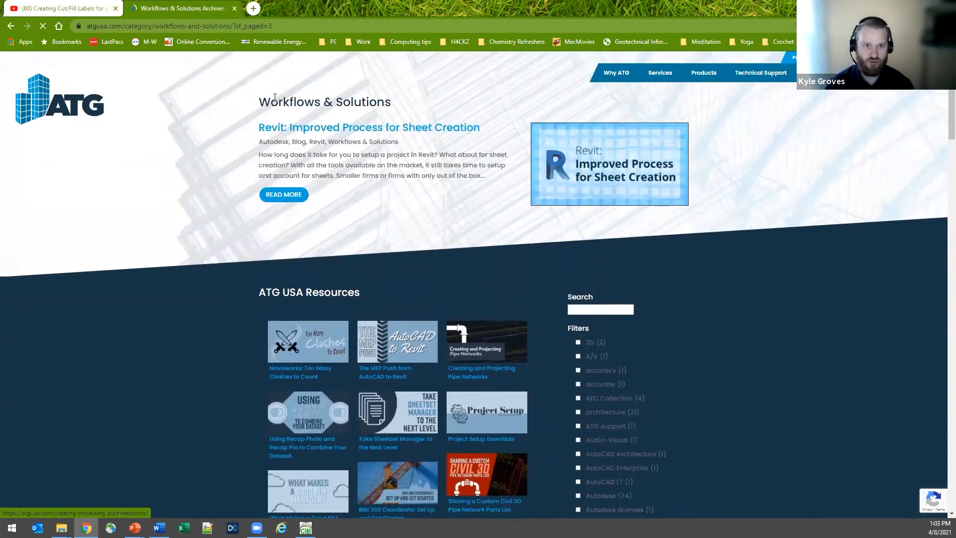
Return to the cut/fill labels video page and review the information below the video.
{"action": "left_click", "coordinate": [71, 14]}
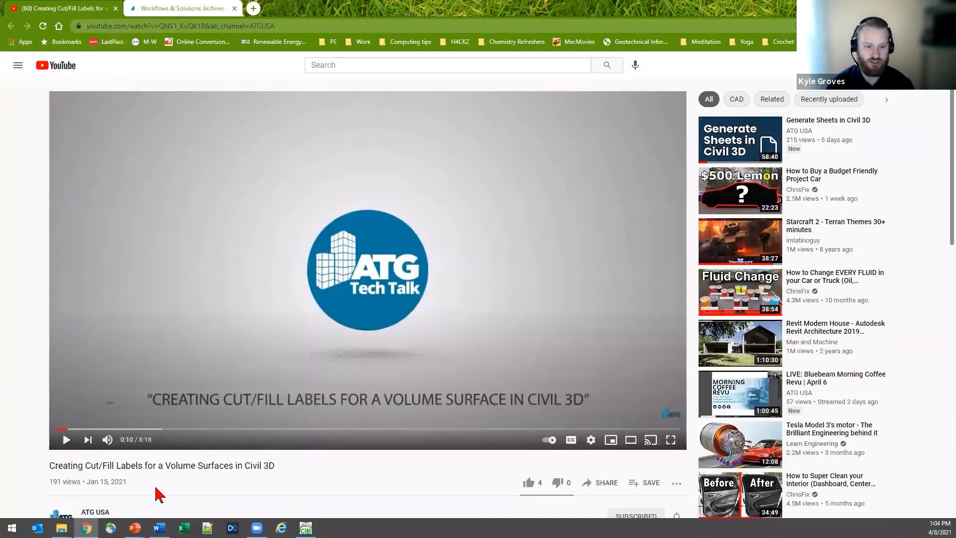
{"action": "scroll", "coordinate": [227, 367], "scroll_direction": "down", "scroll_amount": 4}
{"action": "left_click", "coordinate": [118, 341]}
{"action": "scroll", "coordinate": [129, 349], "scroll_direction": "up", "scroll_amount": 4}
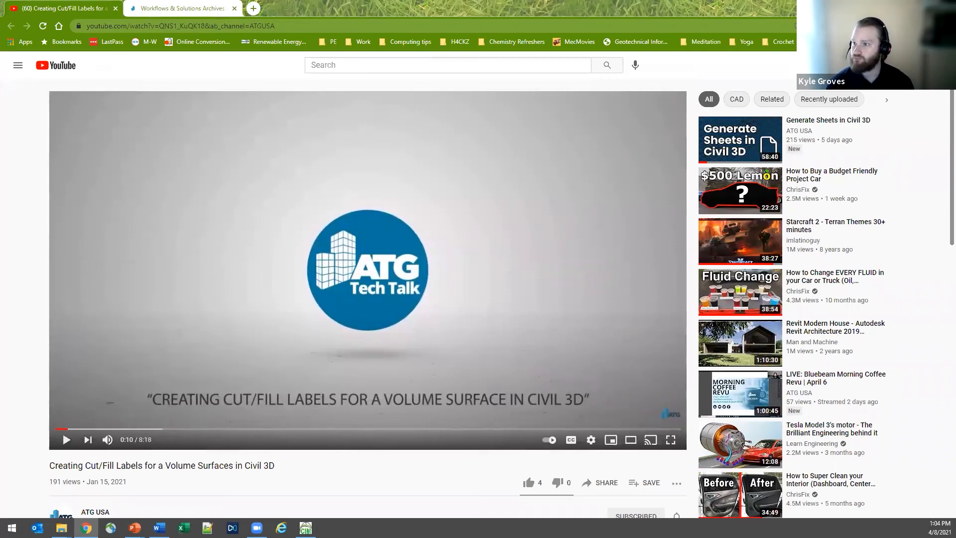
Open the ctcsoftware.com website in a new browser tab.
{"action": "left_click", "coordinate": [254, 8]}
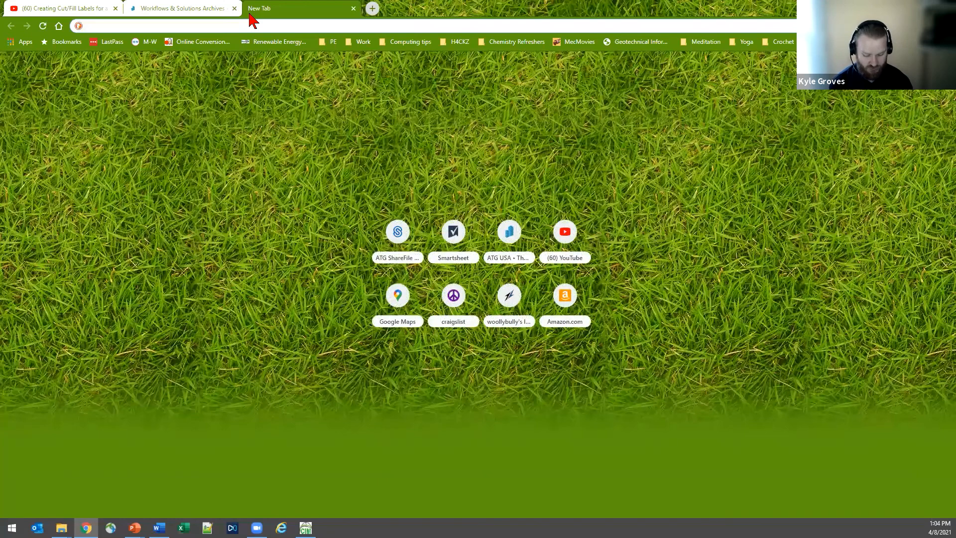
{"action": "type", "text": "ci"}
{"action": "key", "text": "BackSpace"}
{"action": "key", "text": "BackSpace"}
{"action": "key", "text": "BackSpace"}
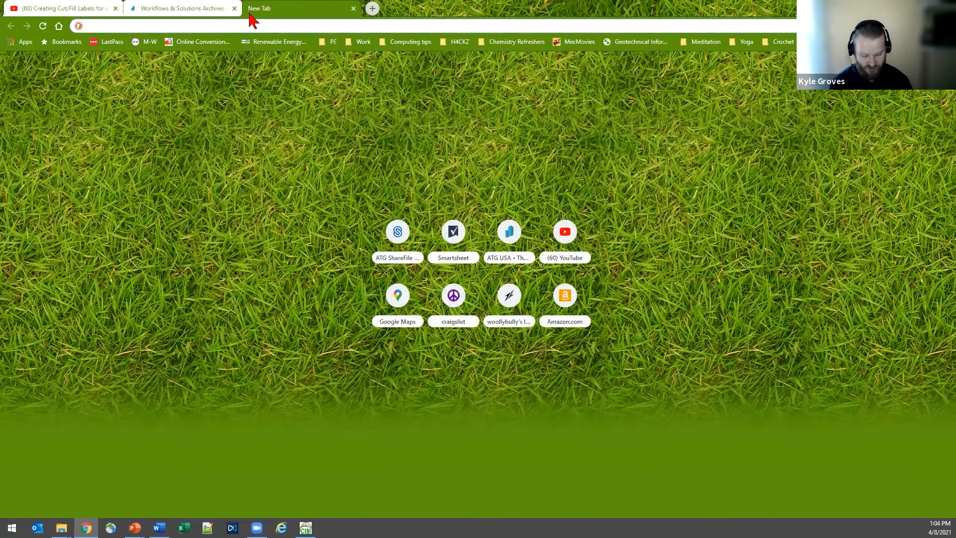
{"action": "type", "text": "ctc"}
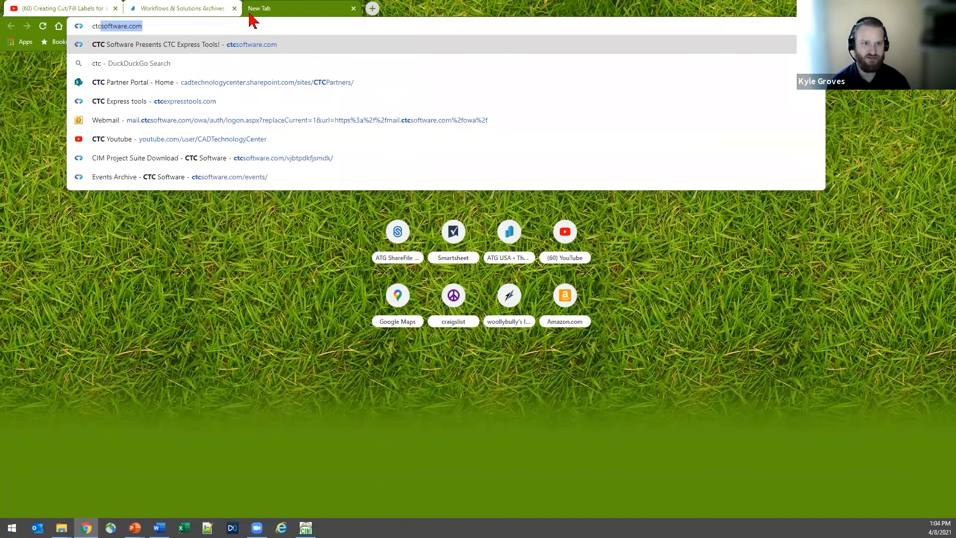
{"action": "key", "text": "Return"}
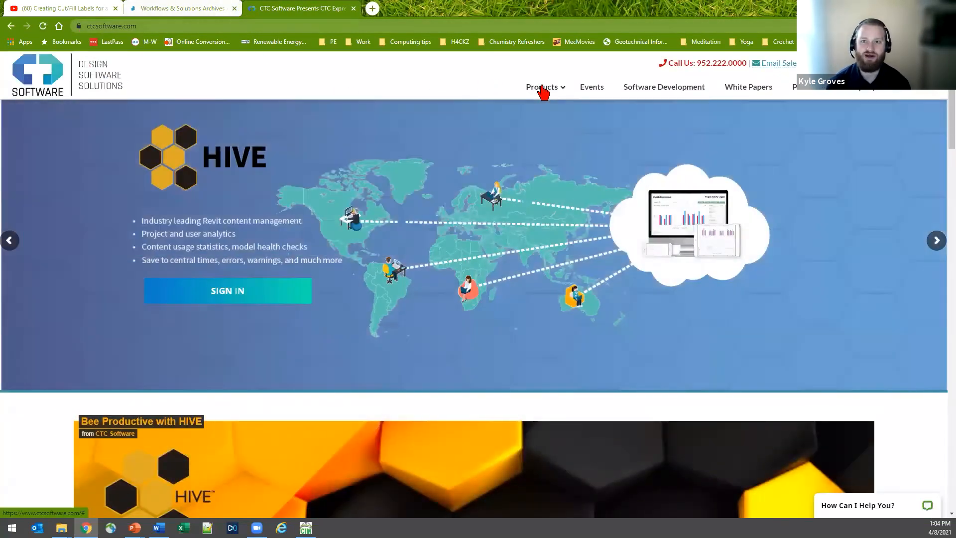
Open the CIM Project Suite 2021 product page and review its tool list and trial, pricing, brochure and sample file links.
{"action": "mouse_move", "coordinate": [544, 92]}
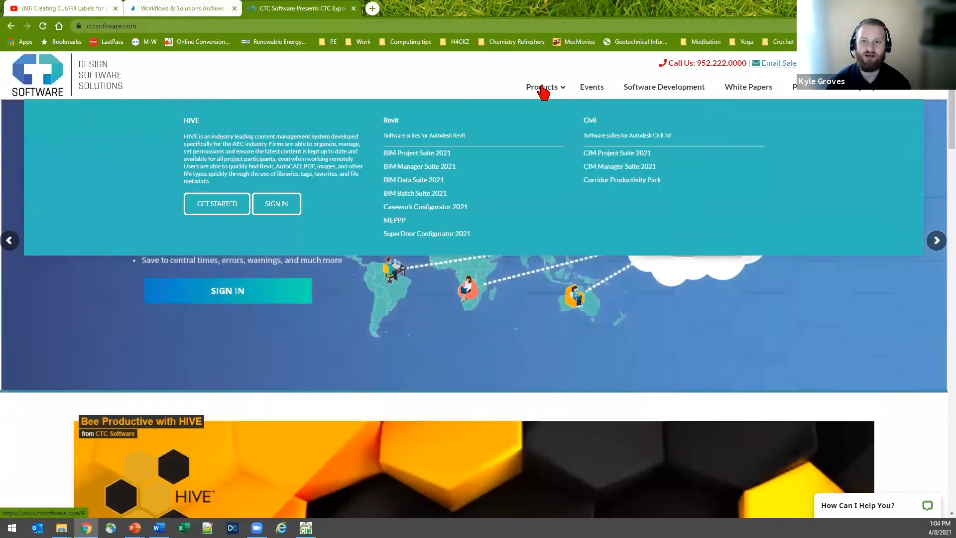
{"action": "left_click", "coordinate": [619, 155]}
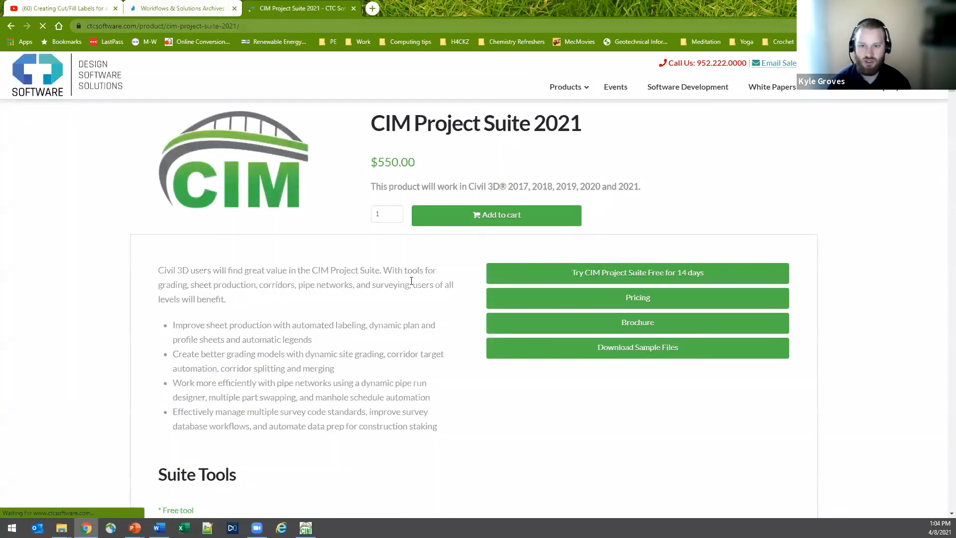
{"action": "scroll", "coordinate": [404, 306], "scroll_direction": "down", "scroll_amount": 5}
{"action": "scroll", "coordinate": [459, 311], "scroll_direction": "down", "scroll_amount": 3}
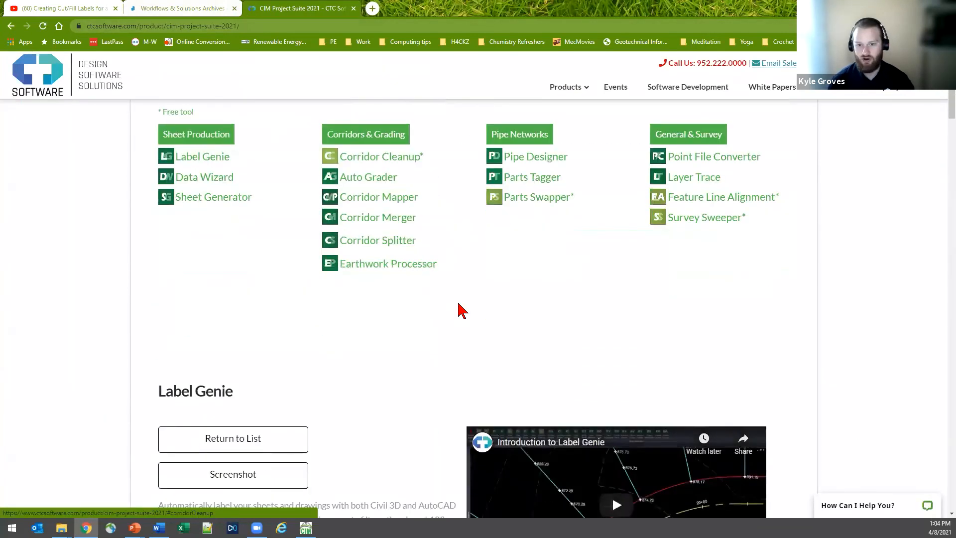
{"action": "scroll", "coordinate": [462, 310], "scroll_direction": "up", "scroll_amount": 5}
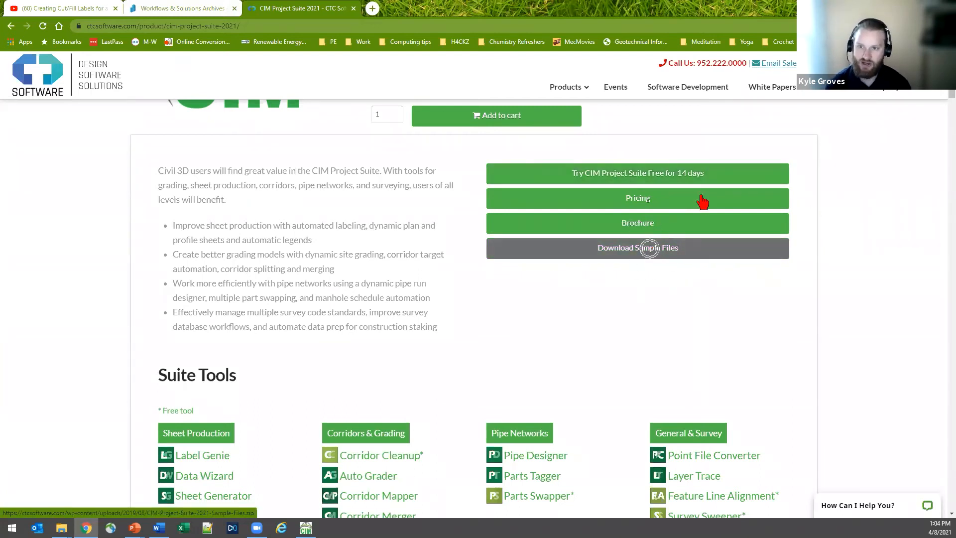
Switch back to Civil 3D and close the Object Viewer to return to the site plan.
{"action": "key", "text": "alt+Tab"}
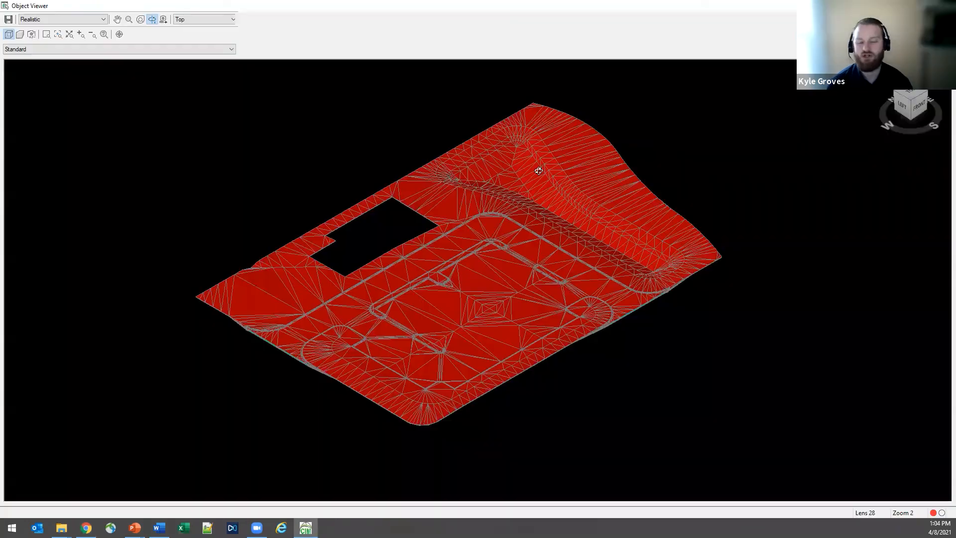
{"action": "left_click", "coordinate": [945, 6]}
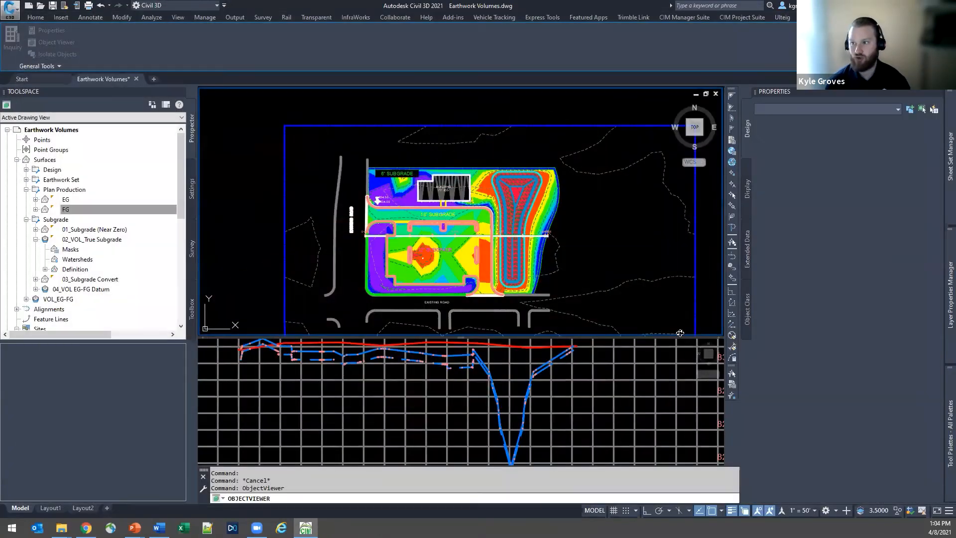
{"action": "scroll", "coordinate": [598, 325], "scroll_direction": "down", "scroll_amount": 3}
{"action": "middle_click_drag", "start_coordinate": [591, 293], "coordinate": [528, 247]}
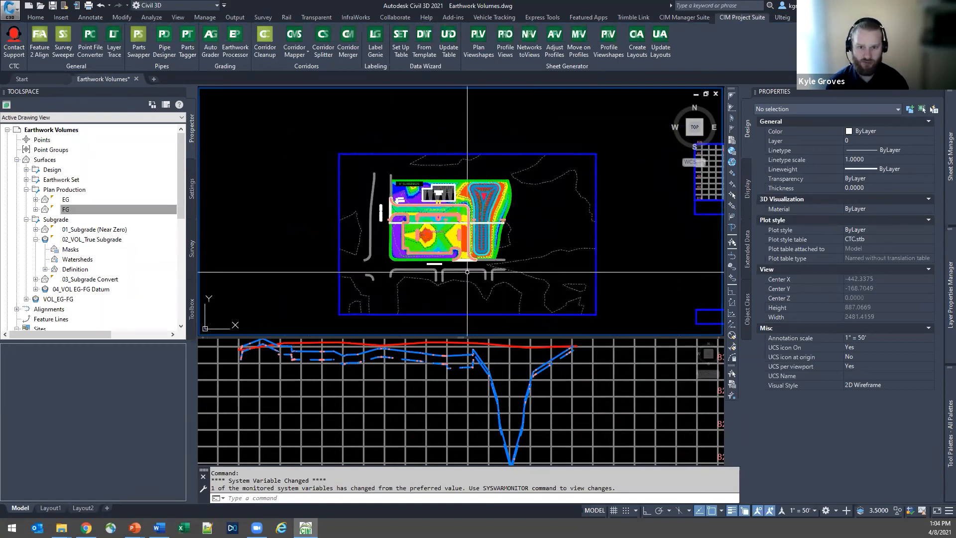
{"action": "middle_click_drag", "start_coordinate": [469, 308], "coordinate": [461, 273]}
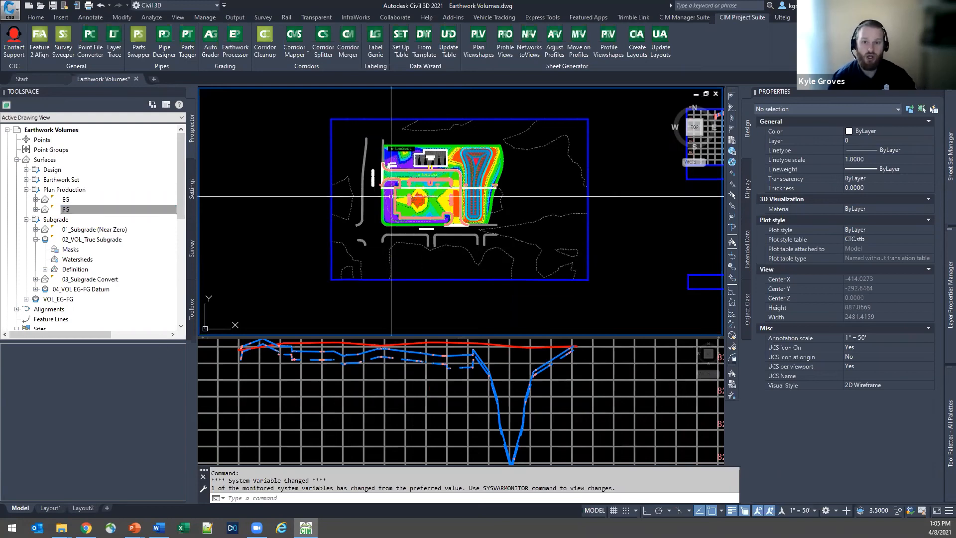
Select the 02_VOL_True Subgrade surface beside the building.
{"action": "scroll", "coordinate": [397, 126], "scroll_direction": "up", "scroll_amount": 8}
{"action": "middle_click_drag", "start_coordinate": [424, 261], "coordinate": [313, 111]}
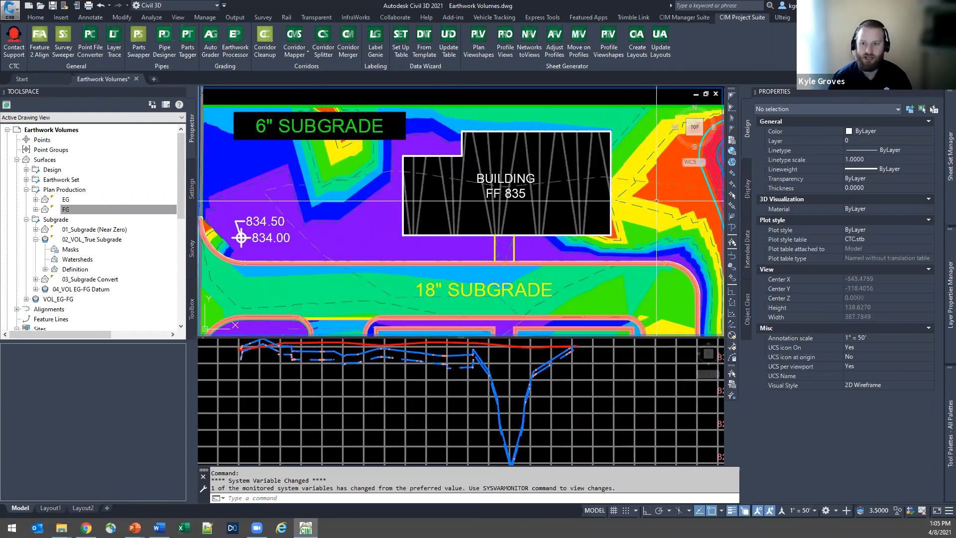
{"action": "left_click", "coordinate": [251, 179]}
{"action": "left_click", "coordinate": [15, 50]}
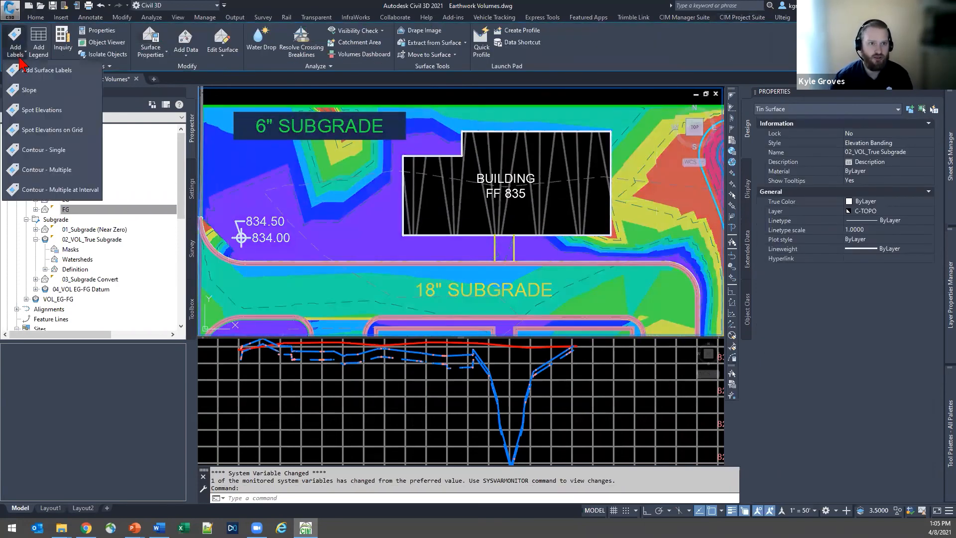
{"action": "left_click", "coordinate": [38, 130]}
{"action": "key", "text": "Escape"}
Open the Add Labels dialog for surfaces and set the label type to Spot Elevations on Grid.
{"action": "left_click", "coordinate": [23, 57]}
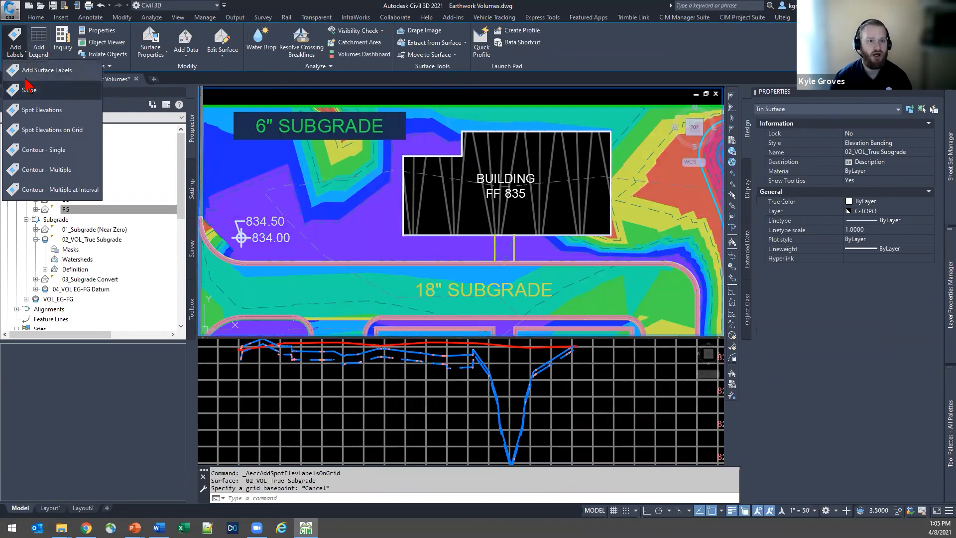
{"action": "left_click", "coordinate": [40, 64]}
{"action": "left_click", "coordinate": [127, 136]}
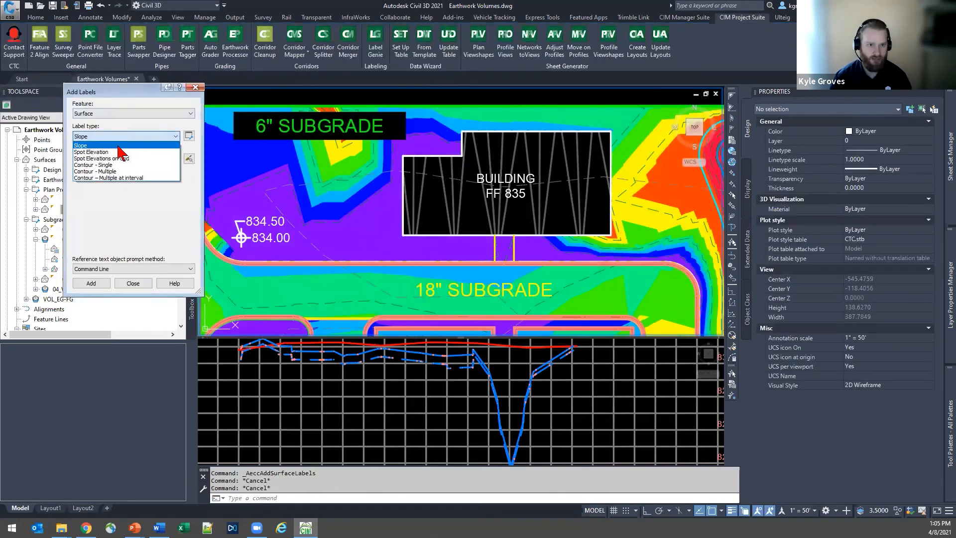
{"action": "left_click", "coordinate": [107, 159]}
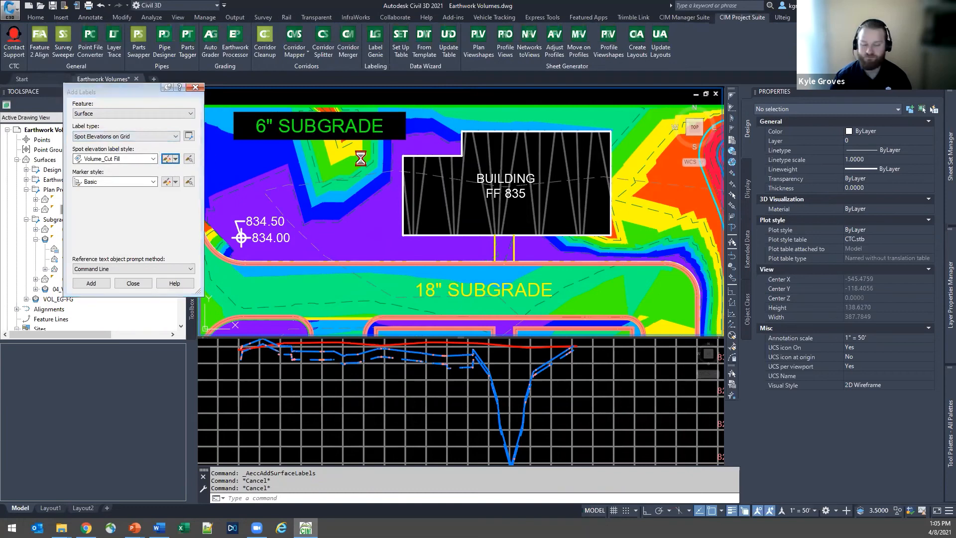
Examine the layout of the Cut and Fill components in the Volume_Cut Fill label style without changing it.
{"action": "left_click", "coordinate": [430, 166]}
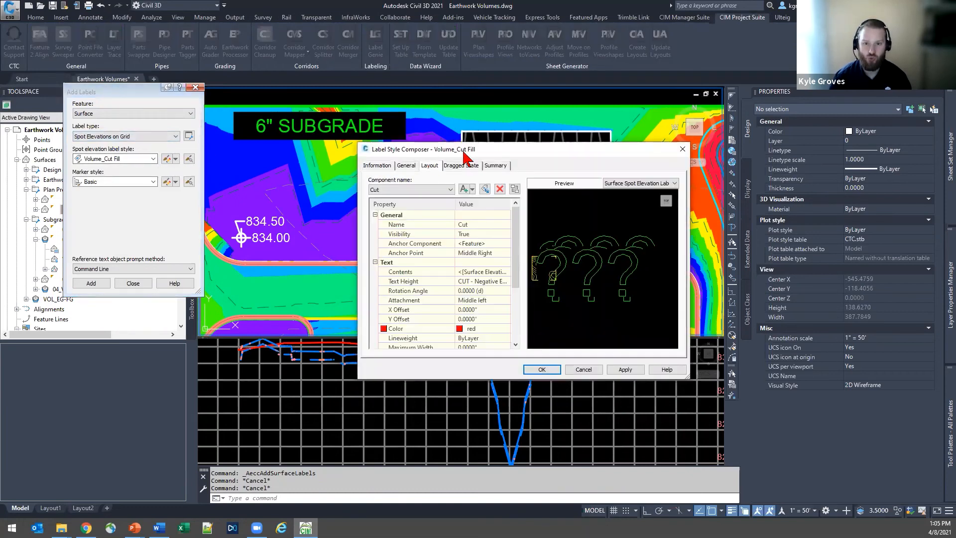
{"action": "left_click_drag", "start_coordinate": [466, 151], "coordinate": [303, 155]}
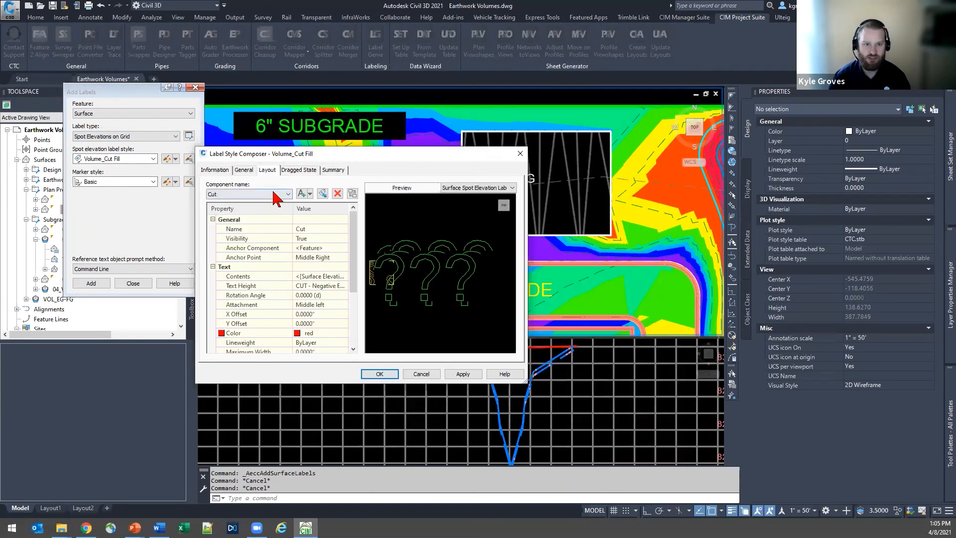
{"action": "left_click", "coordinate": [276, 195]}
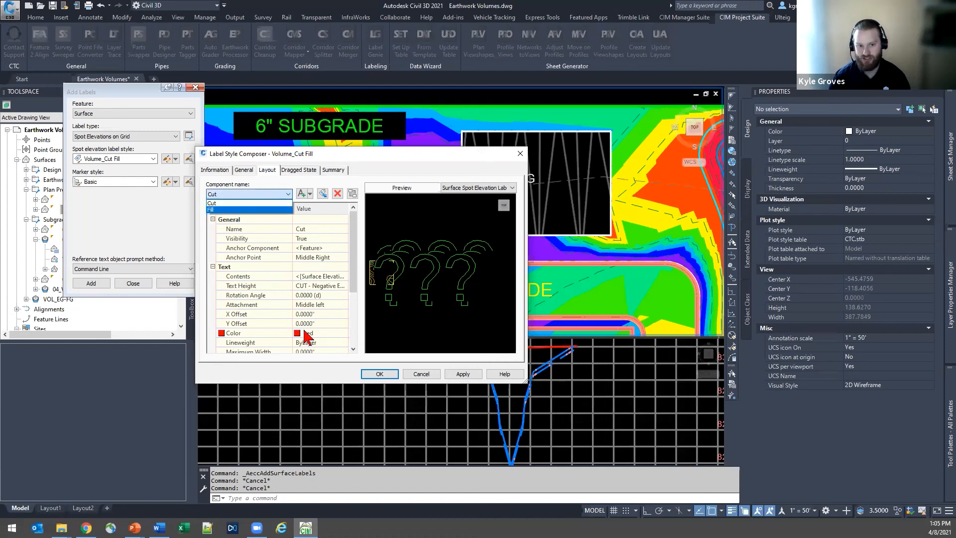
{"action": "left_click", "coordinate": [252, 210]}
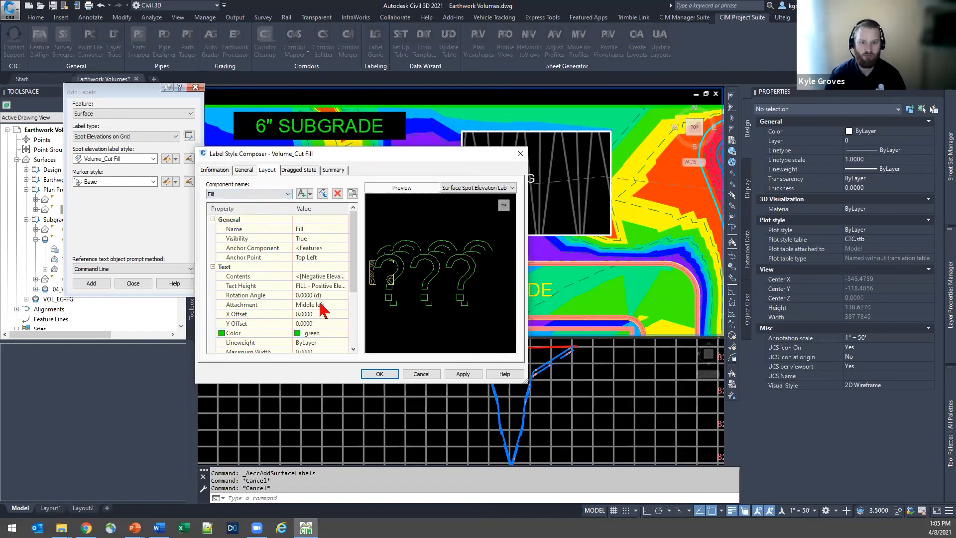
{"action": "left_click", "coordinate": [413, 375]}
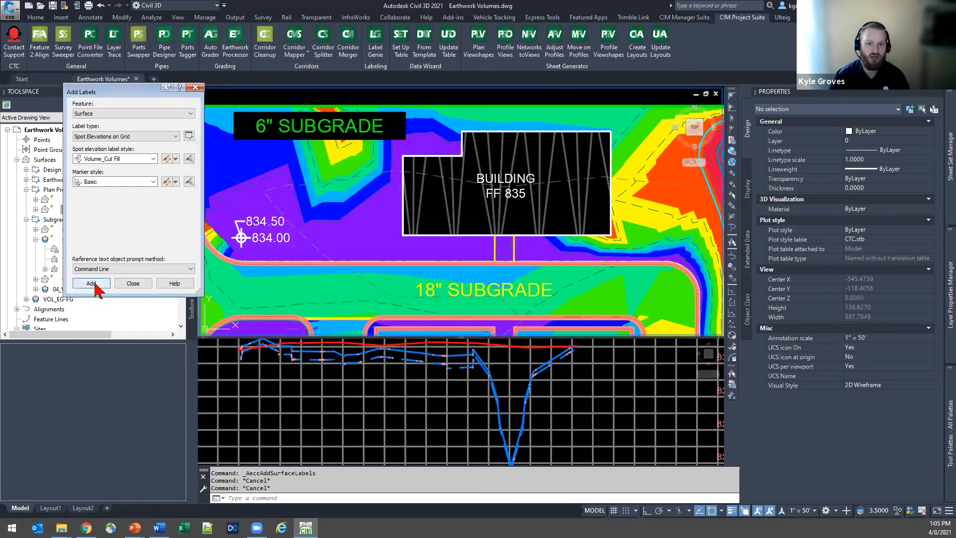
{"action": "left_click", "coordinate": [95, 284]}
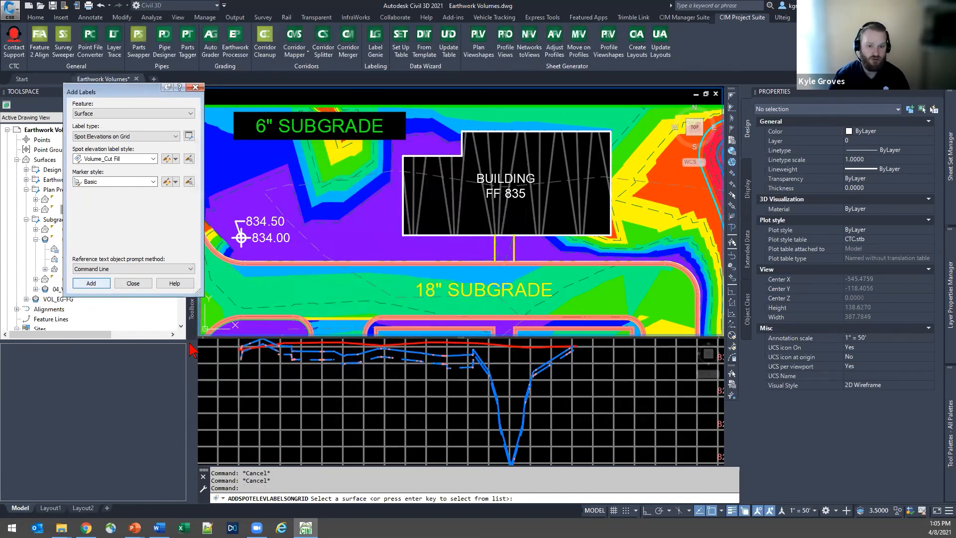
{"action": "key", "text": "Return"}
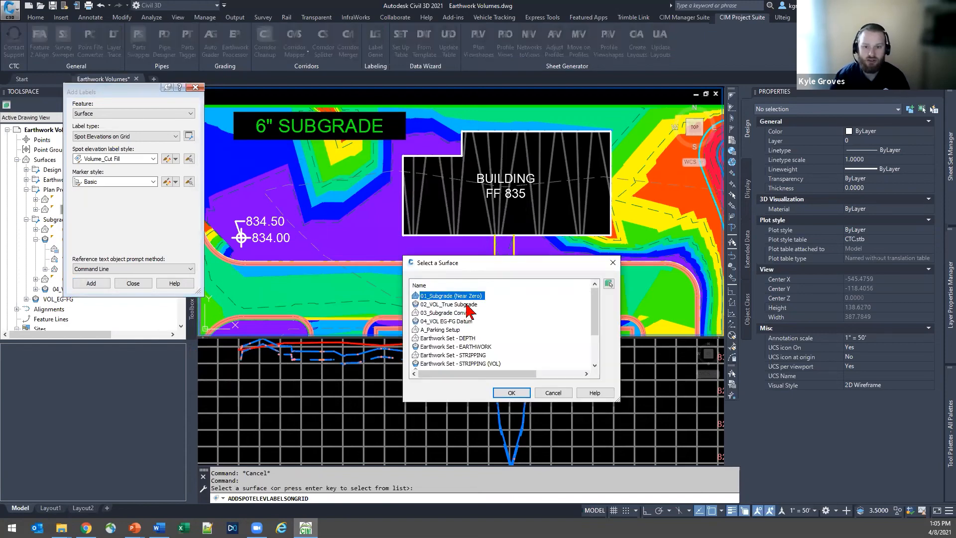
{"action": "left_click", "coordinate": [467, 305]}
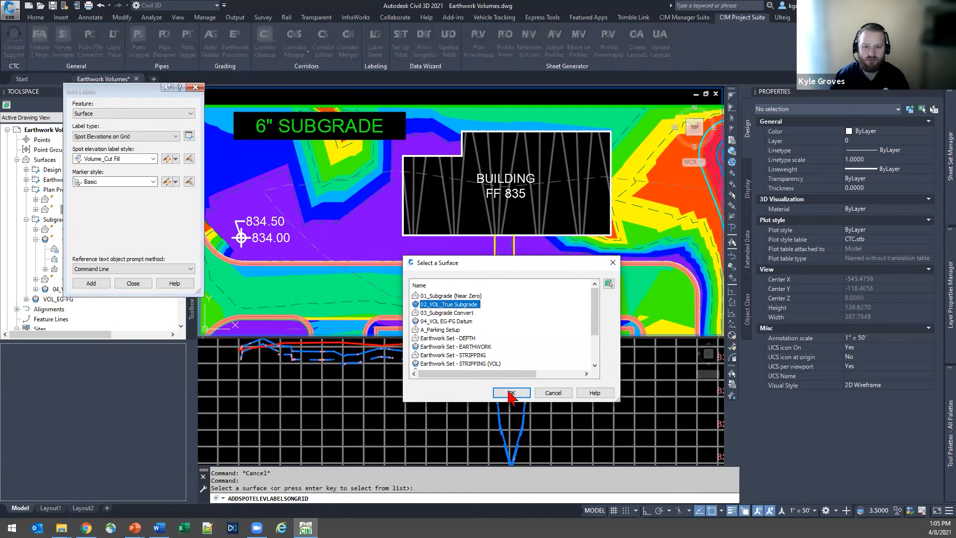
{"action": "left_click", "coordinate": [512, 393]}
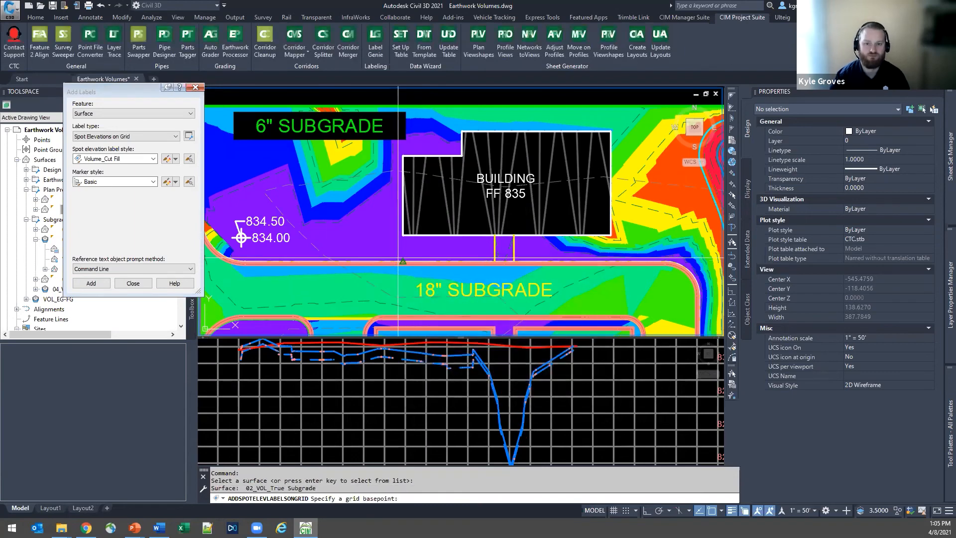
{"action": "key", "text": "Escape"}
{"action": "key", "text": "Escape"}
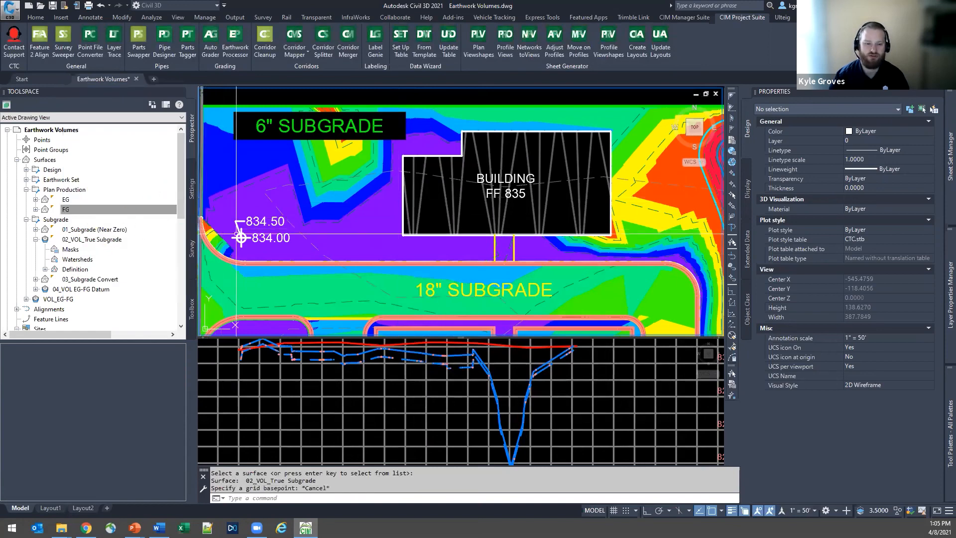
Start the spot elevation grid labels on the Earthwork Set - EARTHWORK surface, with the grid basepoint at the site's southwest corner.
{"action": "key", "text": "Return"}
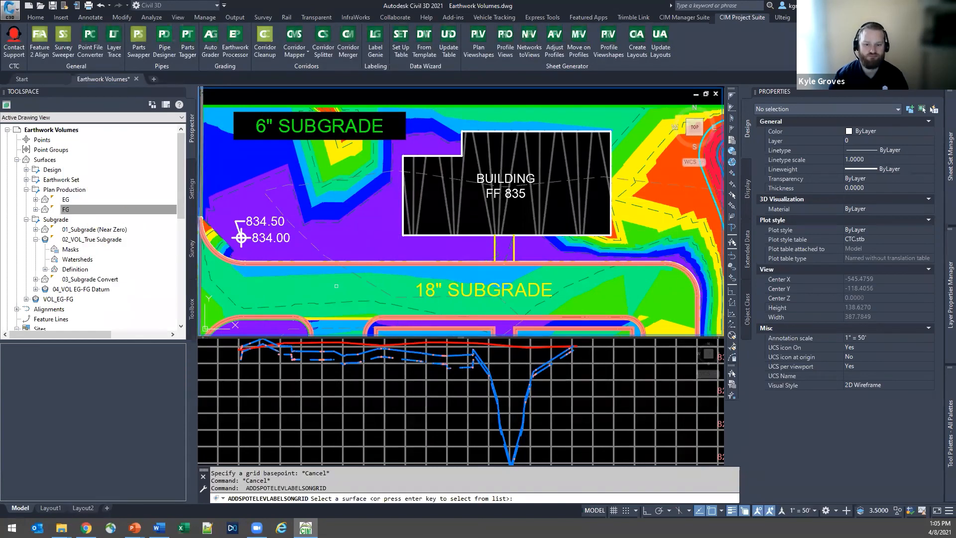
{"action": "key", "text": "Return"}
{"action": "scroll", "coordinate": [461, 357], "scroll_direction": "down", "scroll_amount": 2}
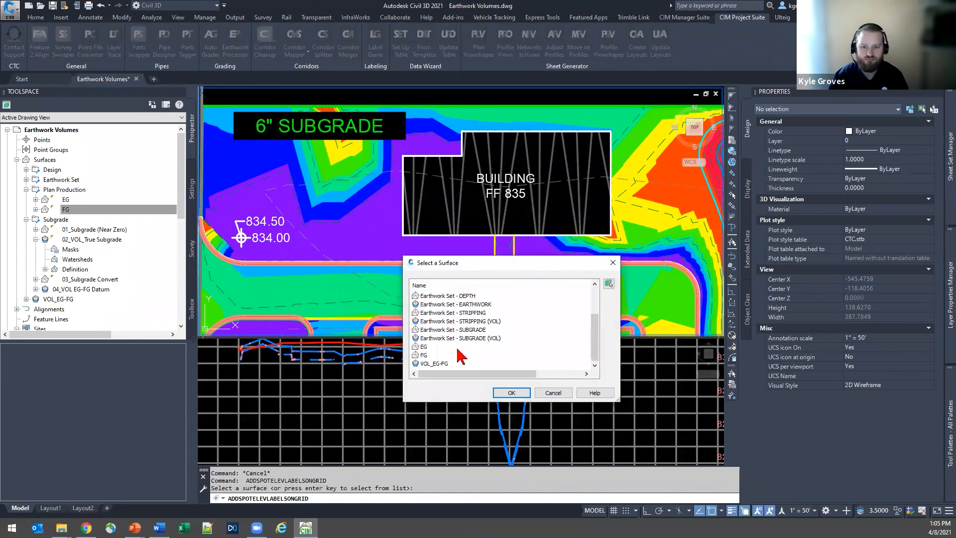
{"action": "left_click", "coordinate": [468, 305]}
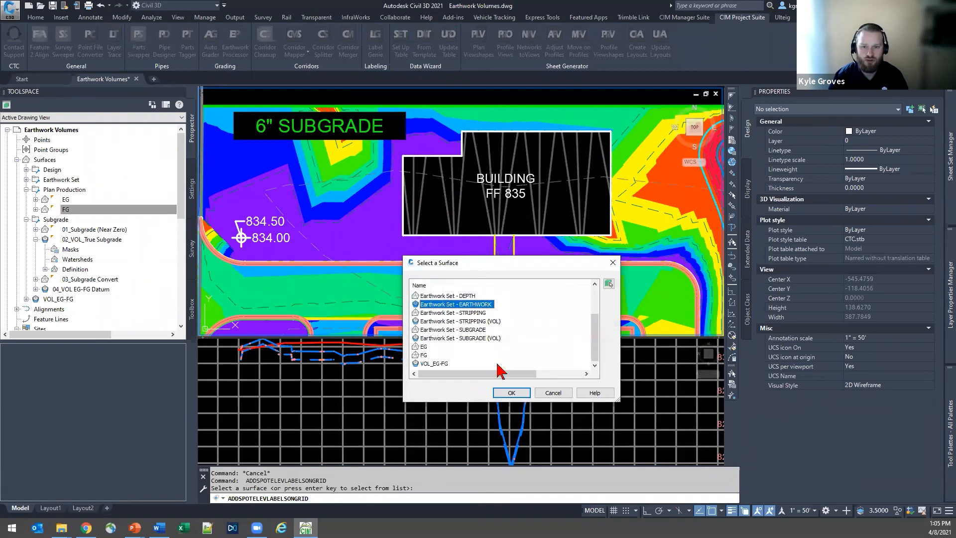
{"action": "left_click", "coordinate": [511, 393]}
{"action": "scroll", "coordinate": [345, 203], "scroll_direction": "down", "scroll_amount": 4}
{"action": "scroll", "coordinate": [314, 219], "scroll_direction": "down", "scroll_amount": 4}
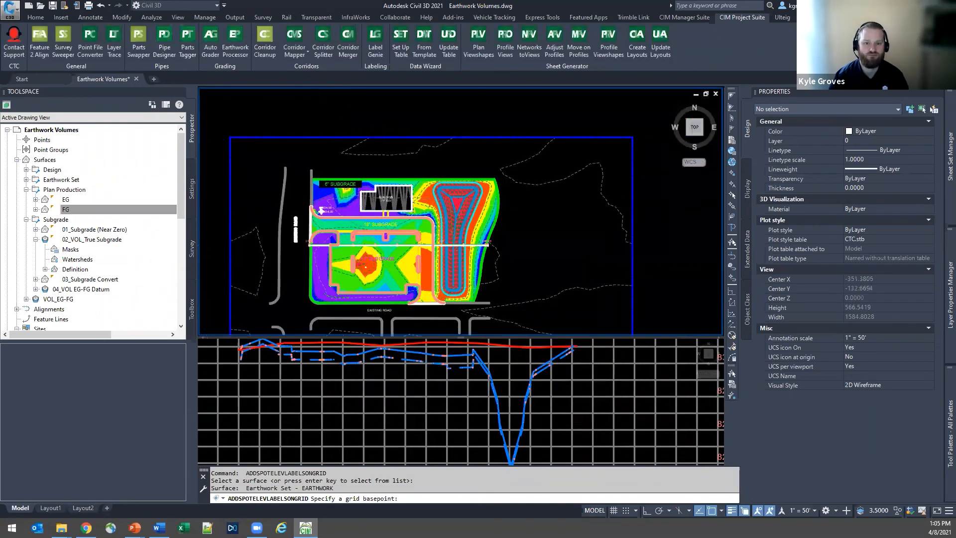
{"action": "left_click", "coordinate": [313, 282]}
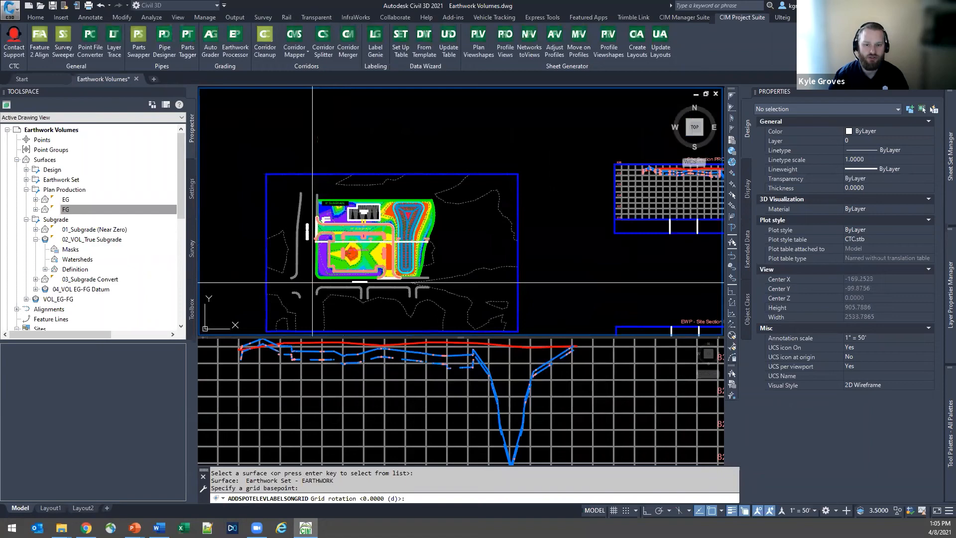
Place the label grid with 0 rotation and 25 spacing in X and Y, extending past the site's northeast corner.
{"action": "key", "text": "Return"}
{"action": "type", "text": "25"}
{"action": "key", "text": "Return"}
{"action": "key", "text": "Return"}
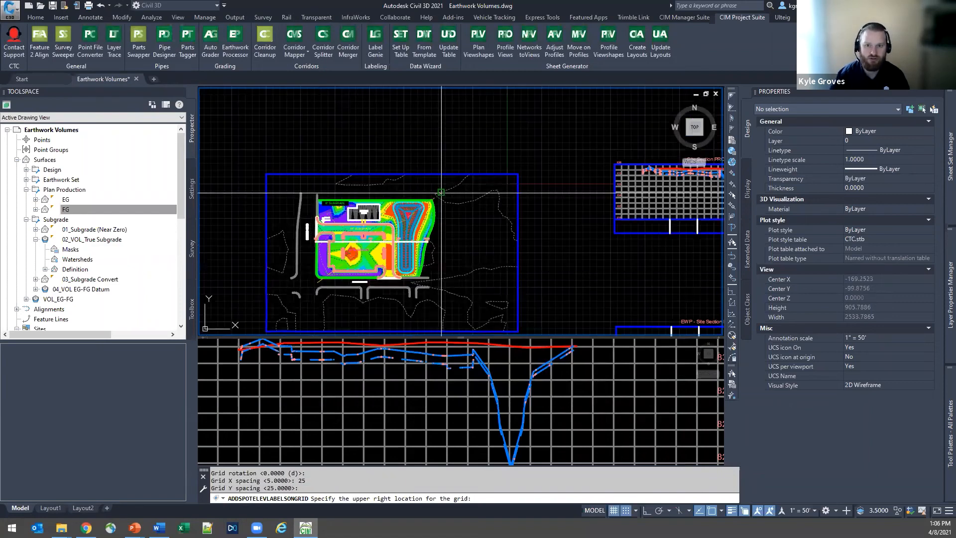
{"action": "left_click", "coordinate": [441, 193]}
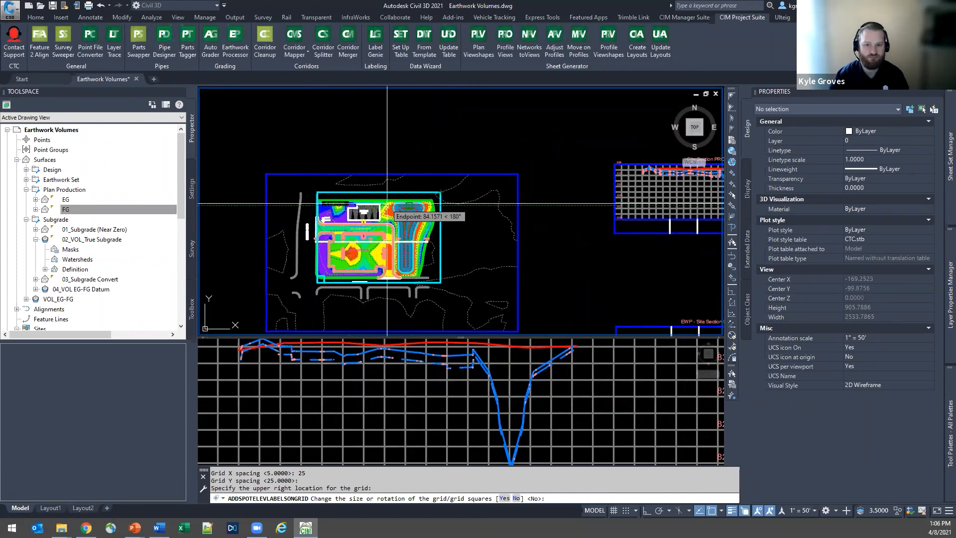
{"action": "key", "text": "Escape"}
Change the style of the 02_VOL_True Subgrade surface to _No Display and clear the selection.
{"action": "scroll", "coordinate": [343, 214], "scroll_direction": "up", "scroll_amount": 8}
{"action": "scroll", "coordinate": [388, 298], "scroll_direction": "down", "scroll_amount": 8}
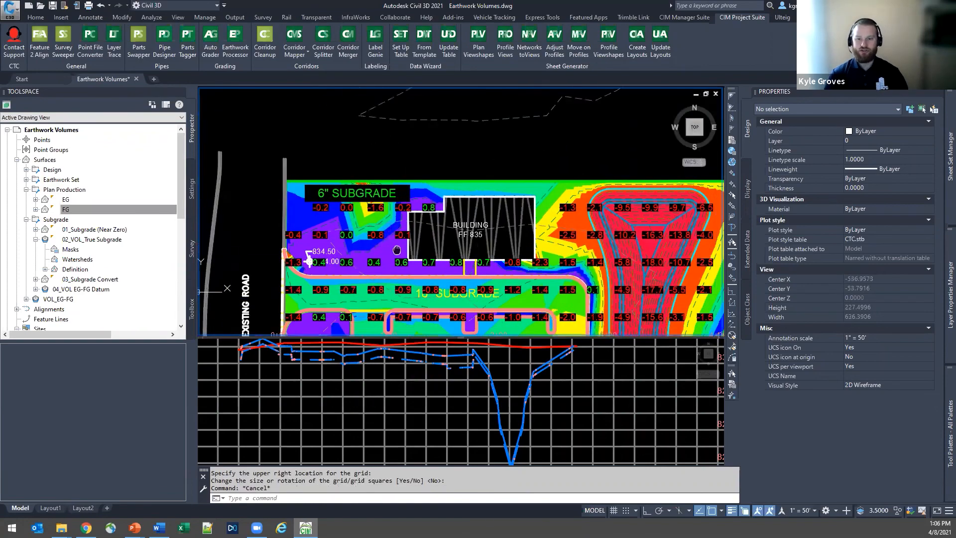
{"action": "scroll", "coordinate": [574, 186], "scroll_direction": "up", "scroll_amount": 10}
{"action": "middle_click_drag", "start_coordinate": [575, 186], "coordinate": [502, 173]}
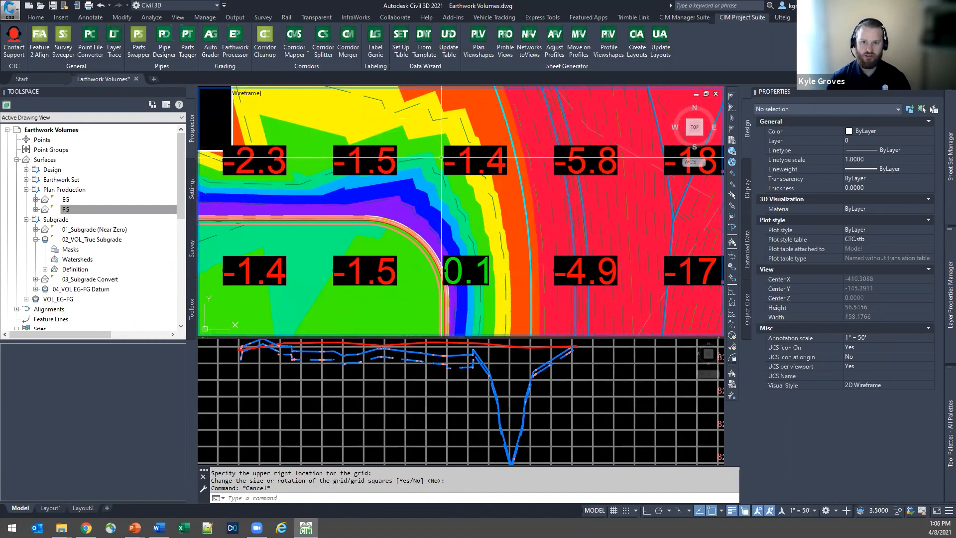
{"action": "scroll", "coordinate": [444, 159], "scroll_direction": "up", "scroll_amount": 20}
{"action": "scroll", "coordinate": [438, 245], "scroll_direction": "down", "scroll_amount": 18}
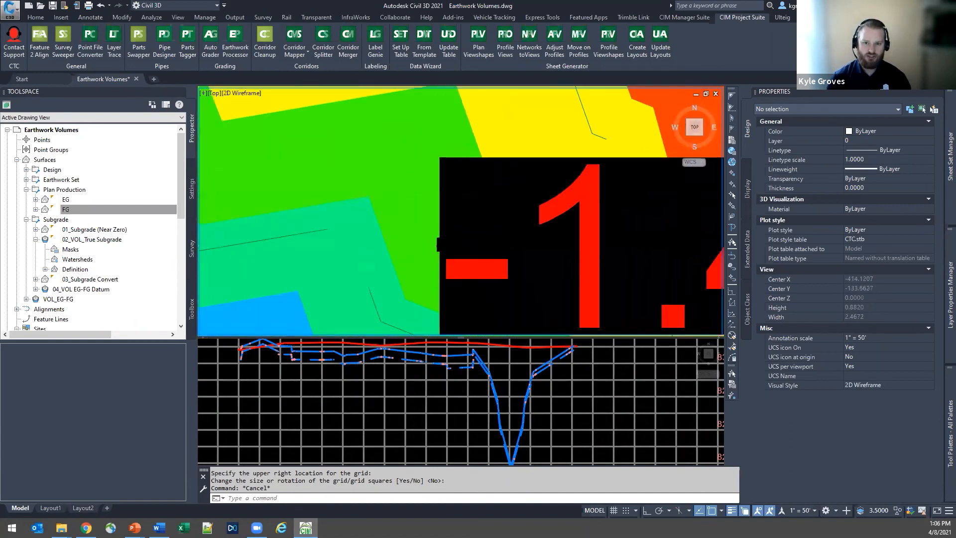
{"action": "left_click", "coordinate": [482, 152]}
{"action": "right_click", "coordinate": [483, 152]}
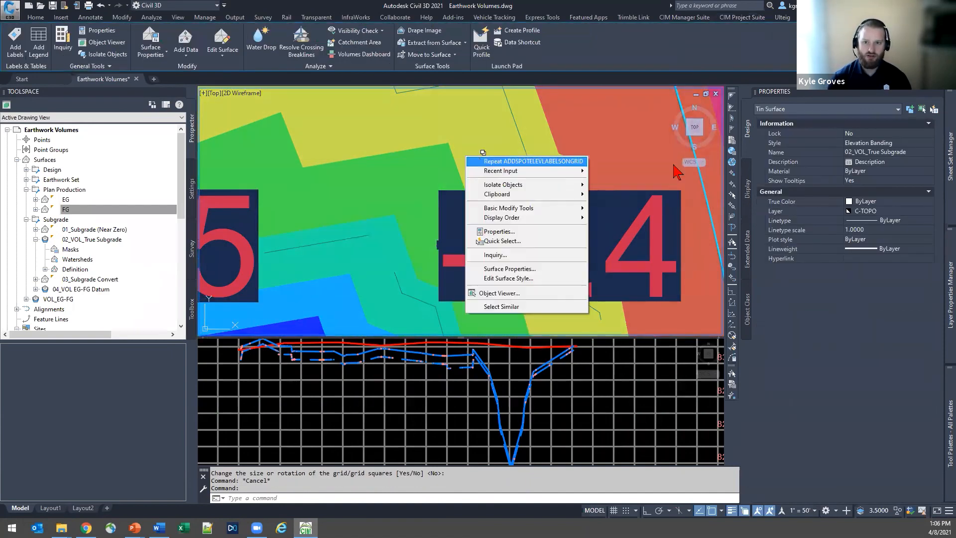
{"action": "left_click", "coordinate": [886, 142]}
{"action": "left_click", "coordinate": [887, 216]}
{"action": "scroll", "coordinate": [453, 236], "scroll_direction": "up", "scroll_amount": 10}
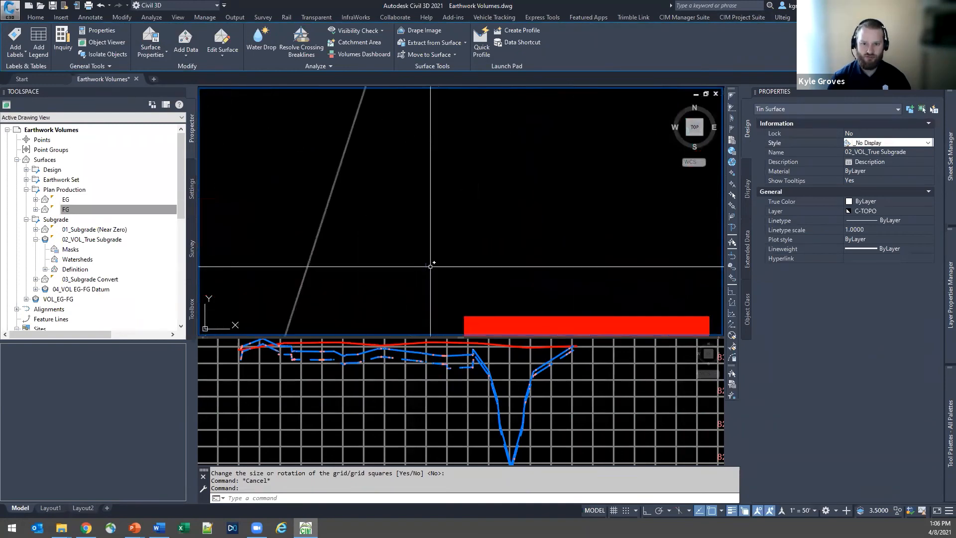
{"action": "key", "text": "Escape"}
Select a Volume_Cut Fill grid label southeast of the building and examine its marker position and the surrounding labels.
{"action": "scroll", "coordinate": [447, 216], "scroll_direction": "up", "scroll_amount": 8}
{"action": "left_click", "coordinate": [447, 217]}
{"action": "left_click", "coordinate": [352, 245]}
{"action": "scroll", "coordinate": [386, 277], "scroll_direction": "down", "scroll_amount": 12}
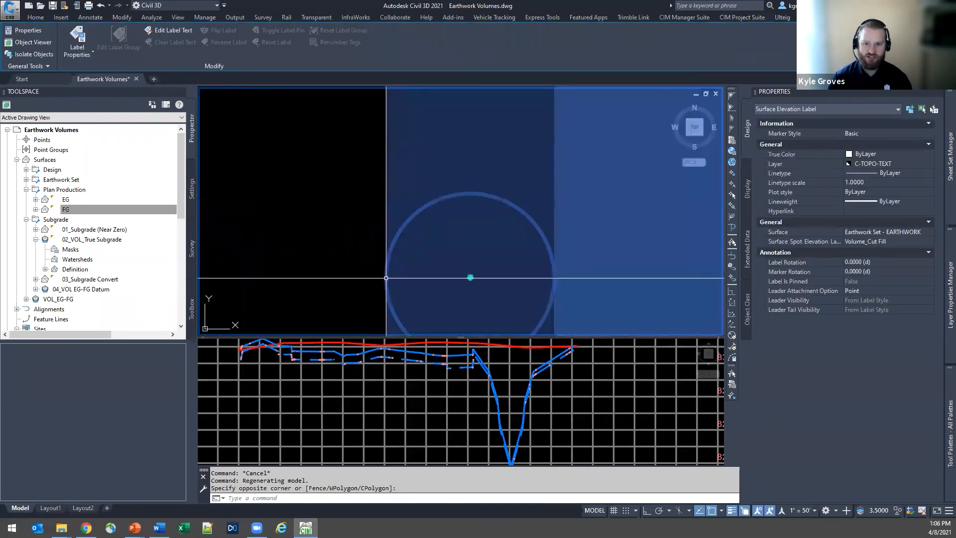
{"action": "scroll", "coordinate": [402, 278], "scroll_direction": "up", "scroll_amount": 5}
{"action": "scroll", "coordinate": [346, 272], "scroll_direction": "up", "scroll_amount": 4}
{"action": "scroll", "coordinate": [307, 278], "scroll_direction": "down", "scroll_amount": 5}
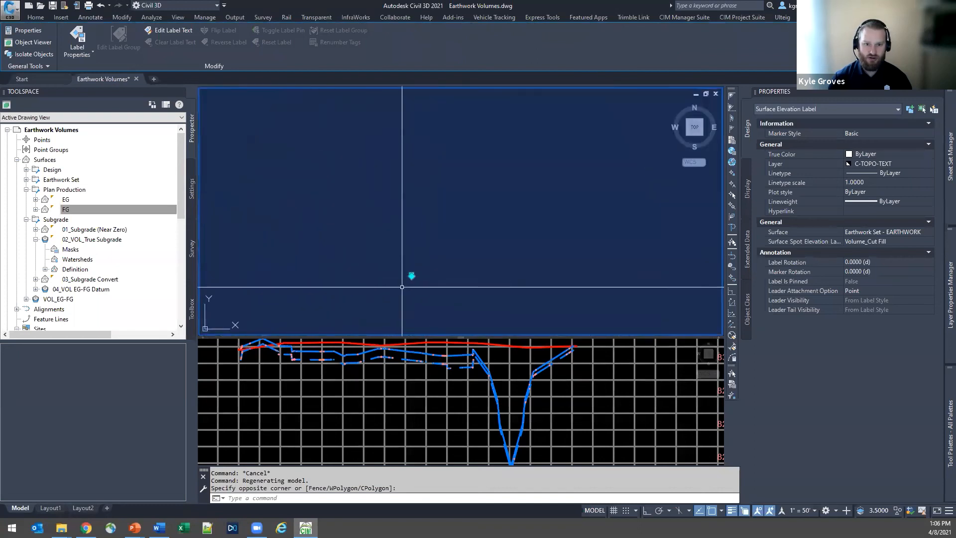
{"action": "scroll", "coordinate": [441, 229], "scroll_direction": "down", "scroll_amount": 5}
{"action": "mouse_move", "coordinate": [438, 229]}
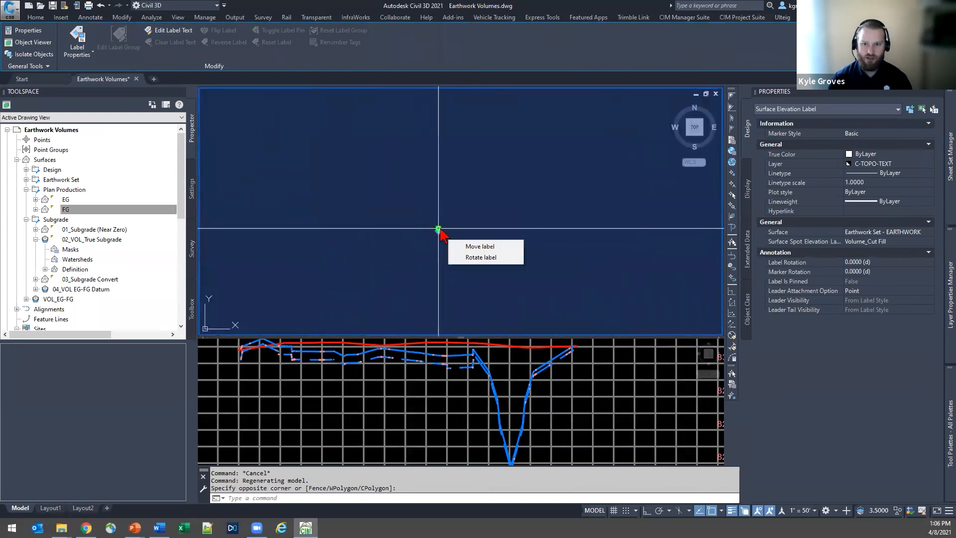
{"action": "scroll", "coordinate": [513, 229], "scroll_direction": "down", "scroll_amount": 8}
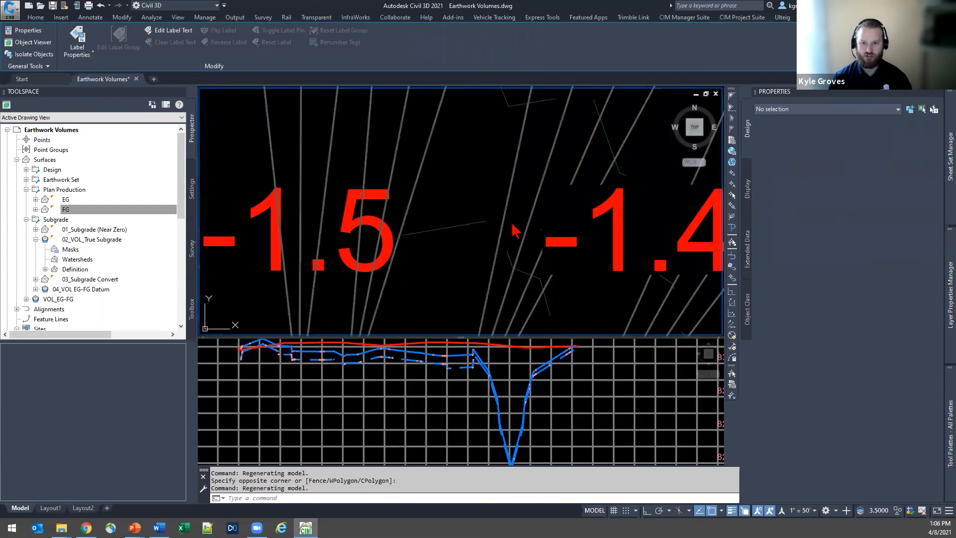
{"action": "key", "text": "Escape"}
{"action": "scroll", "coordinate": [513, 229], "scroll_direction": "down", "scroll_amount": 5}
{"action": "scroll", "coordinate": [521, 237], "scroll_direction": "up", "scroll_amount": 5}
{"action": "middle_click_drag", "start_coordinate": [507, 293], "coordinate": [467, 263]}
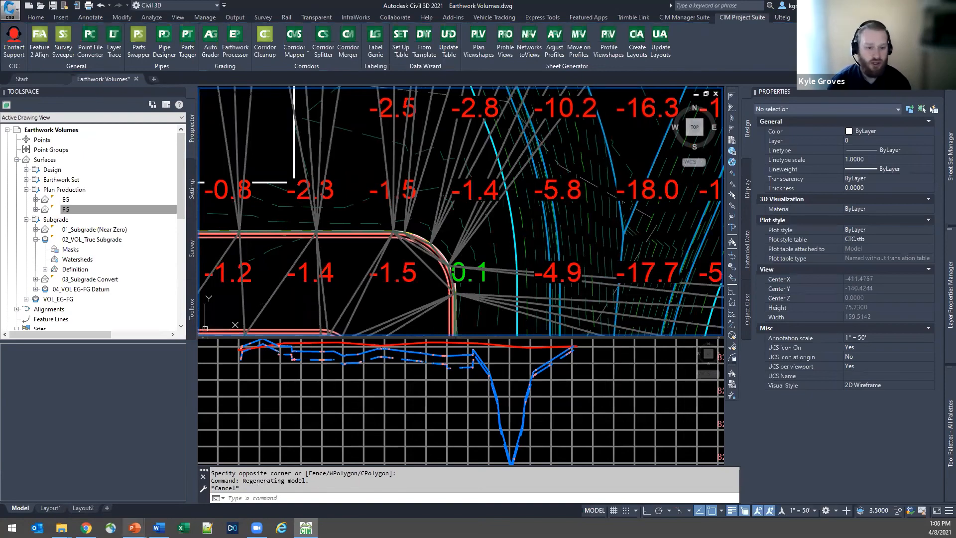
Switch to Chrome, highlight the title of the Creating Cut/Fill Labels video, and open the ATG USA channel.
{"action": "left_click", "coordinate": [86, 528]}
{"action": "left_click", "coordinate": [65, 8]}
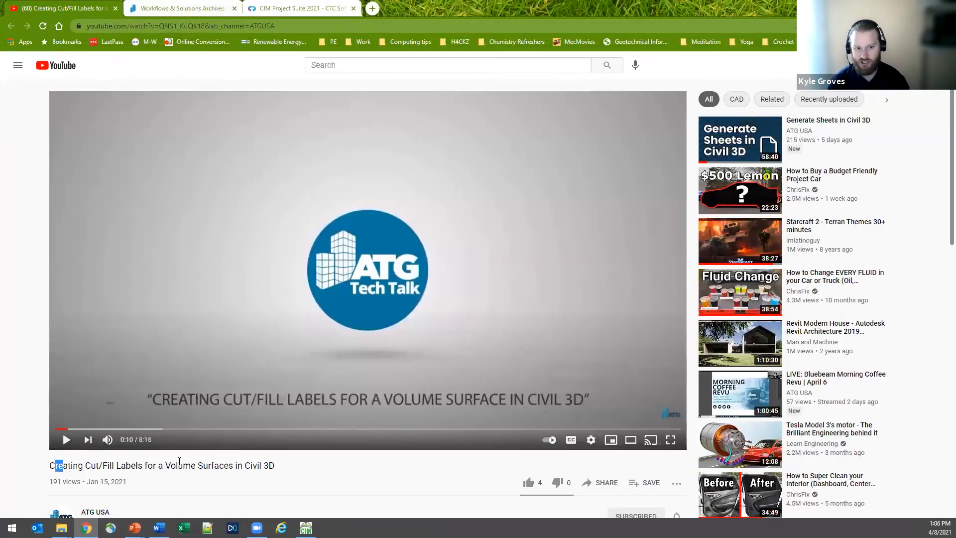
{"action": "left_click_drag", "start_coordinate": [55, 466], "coordinate": [282, 476]}
{"action": "left_click", "coordinate": [296, 475]}
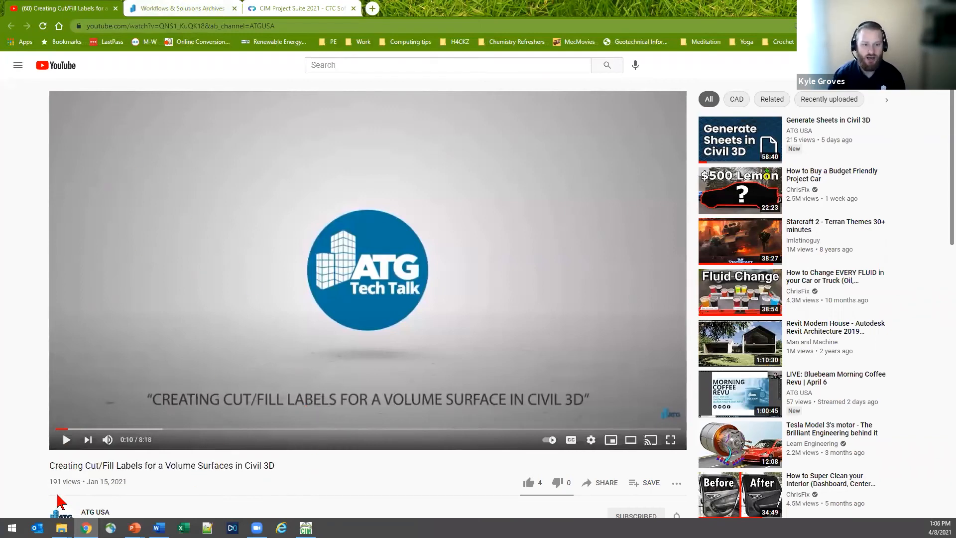
{"action": "scroll", "coordinate": [58, 503], "scroll_direction": "down", "scroll_amount": 2}
{"action": "left_click", "coordinate": [59, 427]}
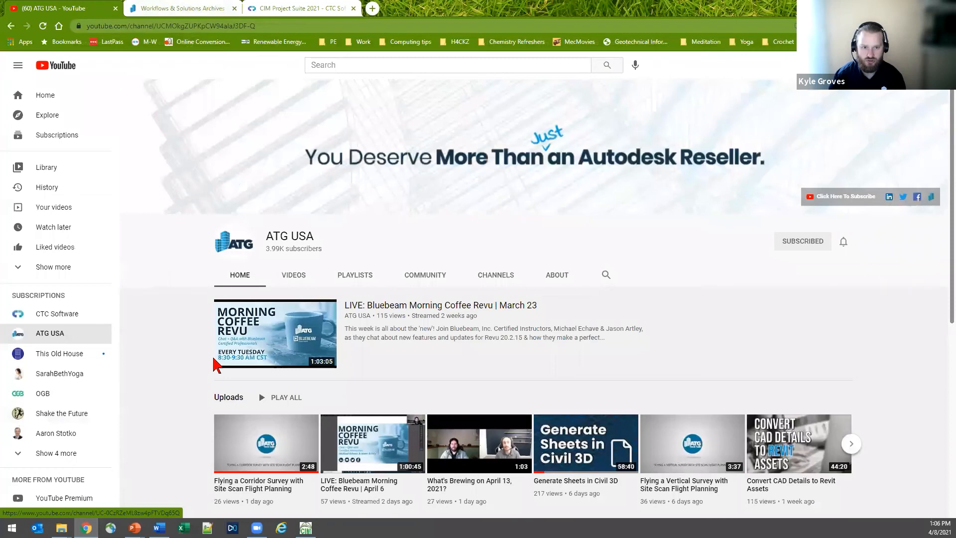
Open the ATG Tech Talks playlist from the ATG USA channel's playlists.
{"action": "scroll", "coordinate": [183, 318], "scroll_direction": "down", "scroll_amount": 2}
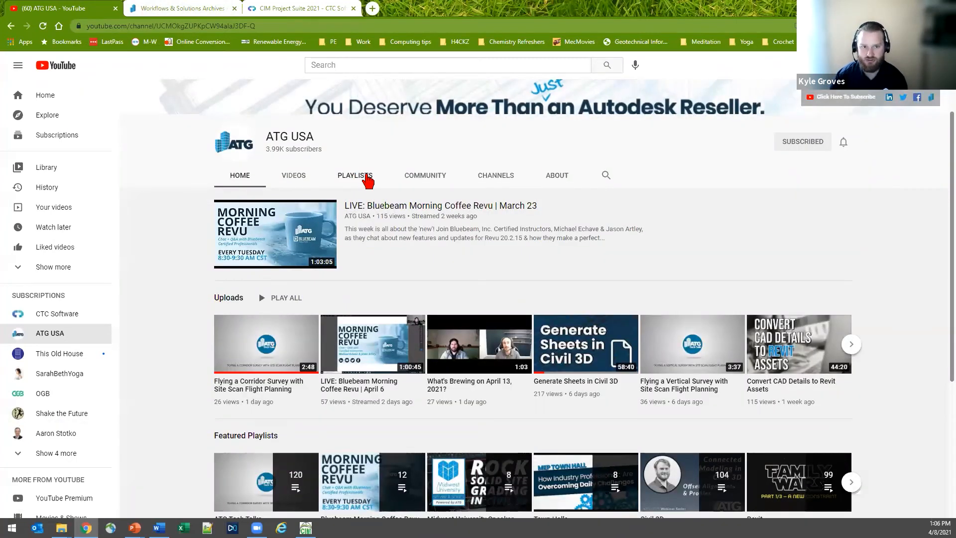
{"action": "left_click", "coordinate": [368, 179]}
{"action": "scroll", "coordinate": [154, 412], "scroll_direction": "down", "scroll_amount": 4}
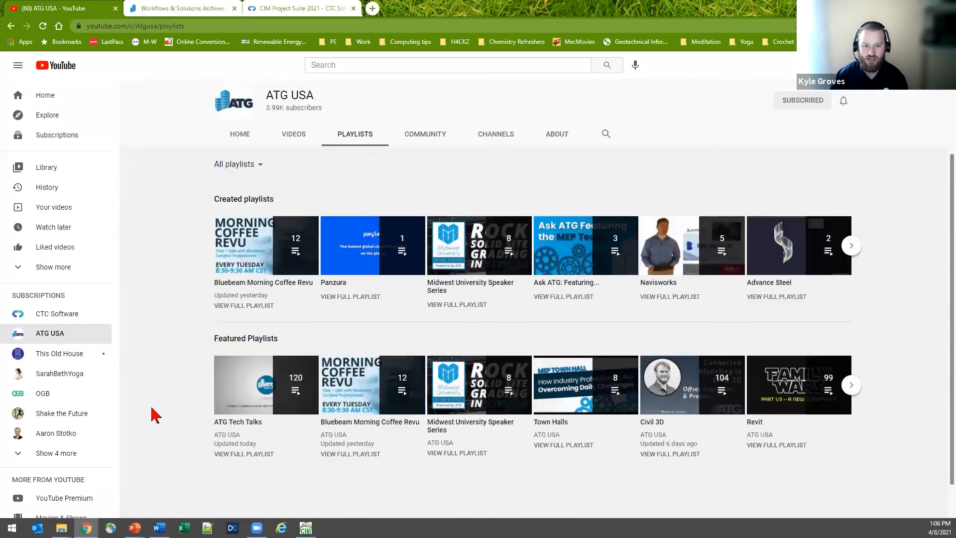
{"action": "left_click", "coordinate": [237, 412]}
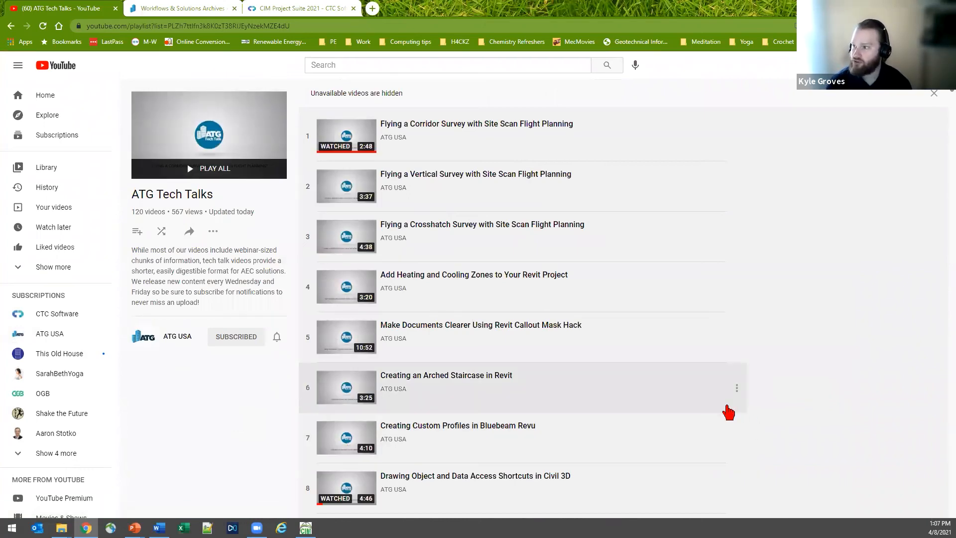
Look through the ATG Tech Talks playlist for Civil 3D tutorials, including the one on cut/fill labels.
{"action": "scroll", "coordinate": [729, 412], "scroll_direction": "down", "scroll_amount": 2}
{"action": "scroll", "coordinate": [795, 418], "scroll_direction": "down", "scroll_amount": 7}
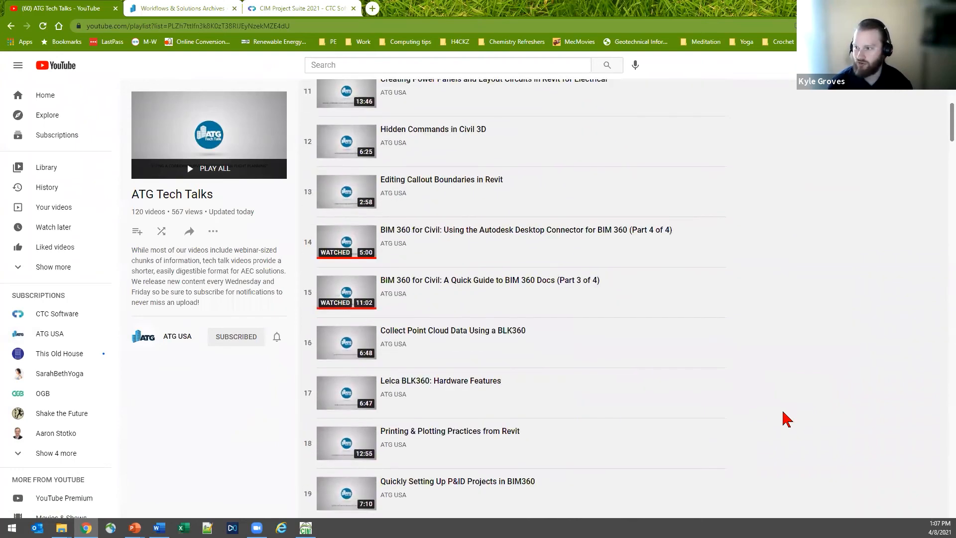
{"action": "scroll", "coordinate": [789, 418], "scroll_direction": "down", "scroll_amount": 4}
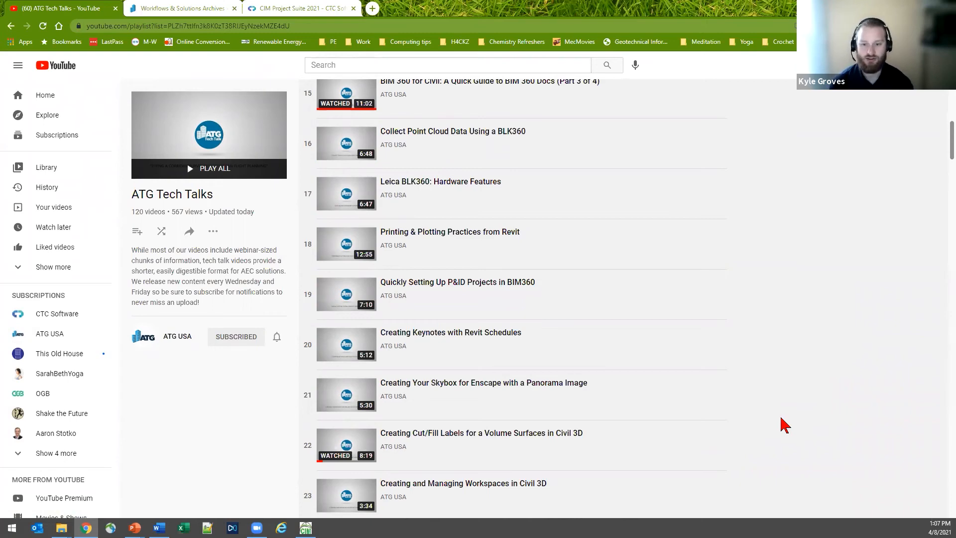
{"action": "scroll", "coordinate": [606, 455], "scroll_direction": "down", "scroll_amount": 5}
{"action": "scroll", "coordinate": [807, 428], "scroll_direction": "up", "scroll_amount": 10}
{"action": "scroll", "coordinate": [807, 427], "scroll_direction": "up", "scroll_amount": 10}
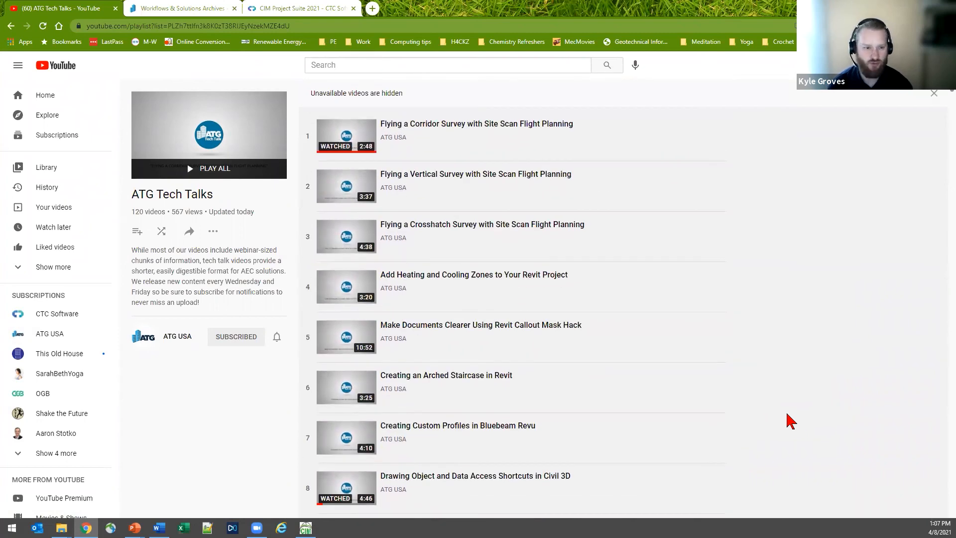
{"action": "scroll", "coordinate": [791, 421], "scroll_direction": "down", "scroll_amount": 10}
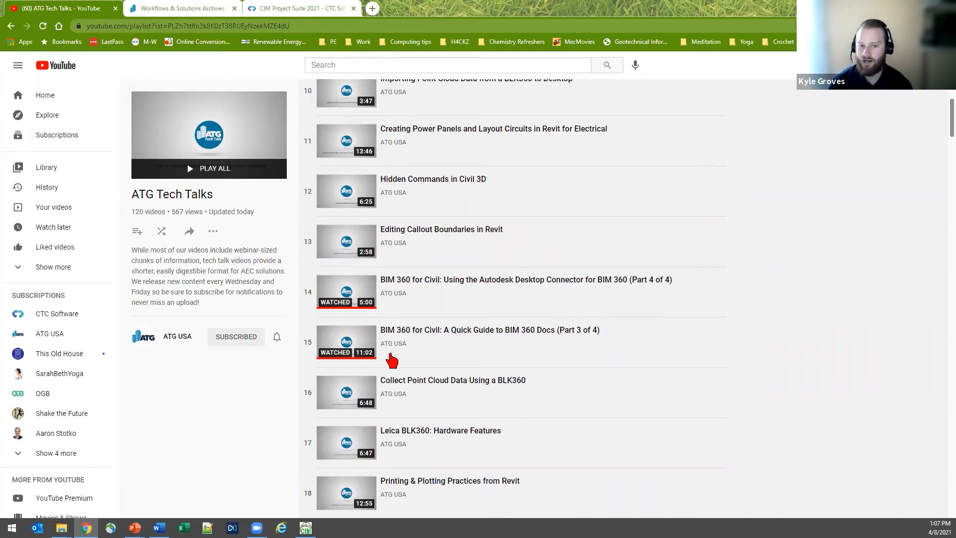
Bring up the ATG Workflows & Solutions resources page in the browser.
{"action": "left_click", "coordinate": [174, 8]}
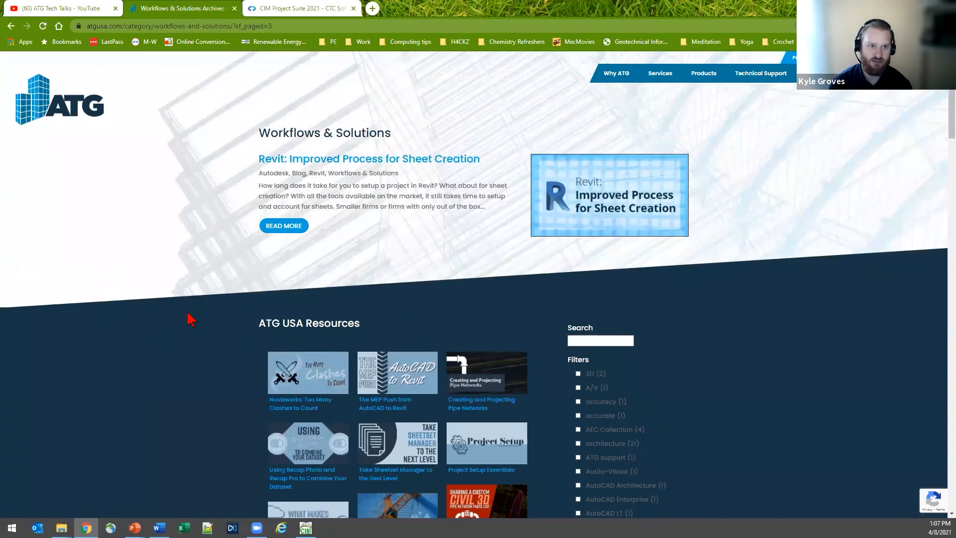
{"action": "left_click", "coordinate": [59, 9]}
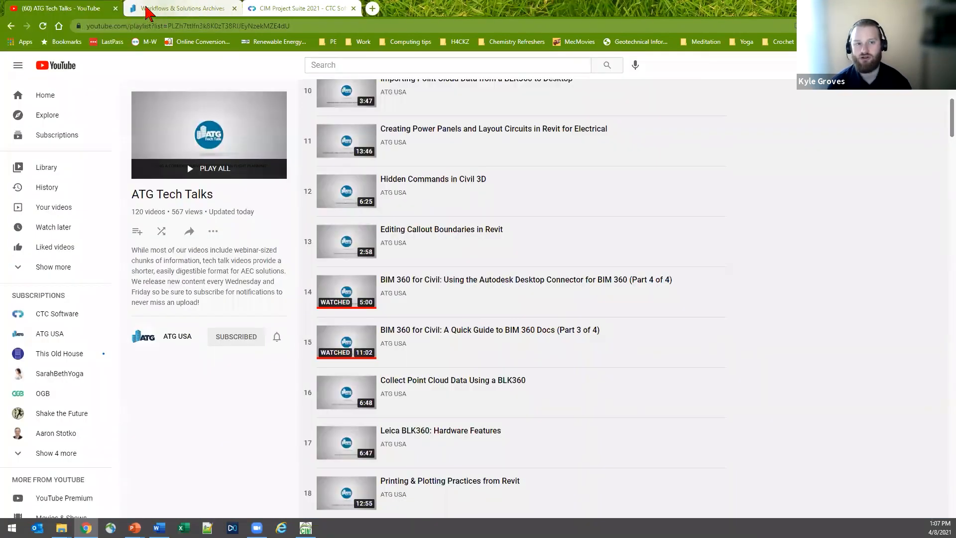
{"action": "left_click", "coordinate": [176, 15]}
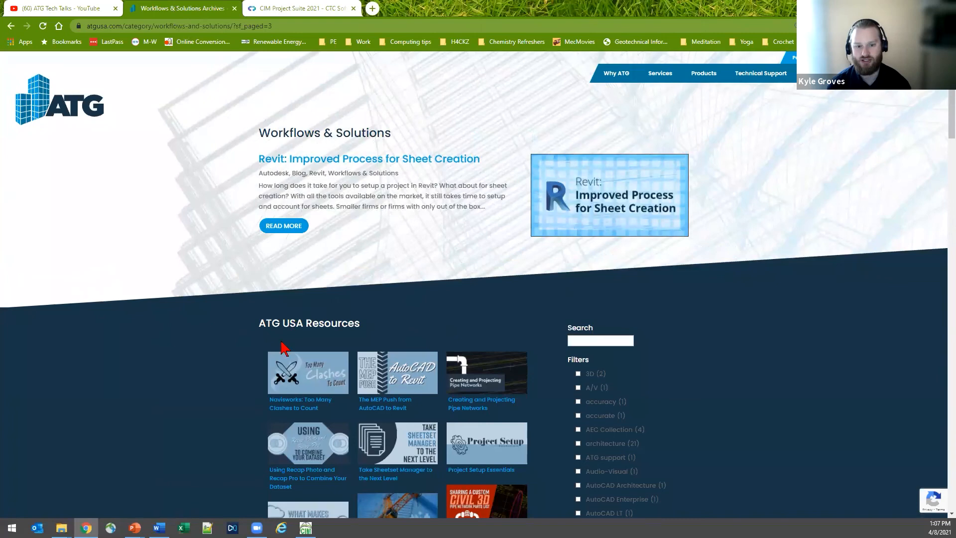
Leave the Workflows & Solutions resources page and return to the Creating Cut/Fill Labels for a Volume Surfaces video.
{"action": "left_click", "coordinate": [11, 26]}
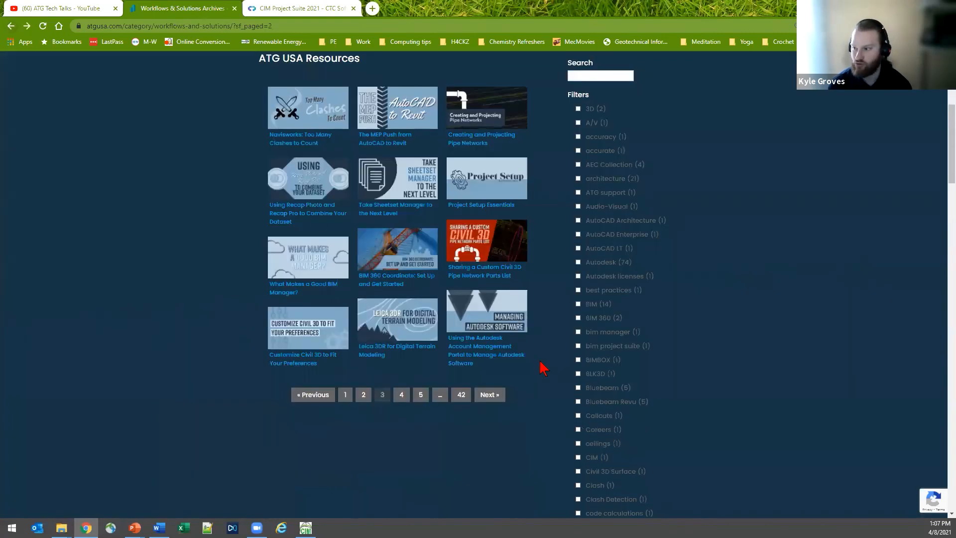
{"action": "scroll", "coordinate": [507, 424], "scroll_direction": "up", "scroll_amount": 5}
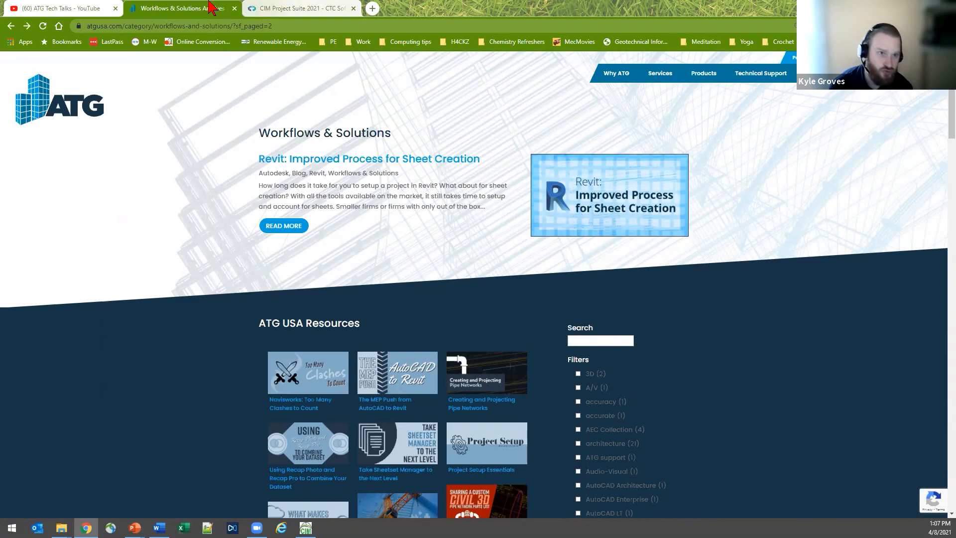
{"action": "left_click", "coordinate": [15, 9]}
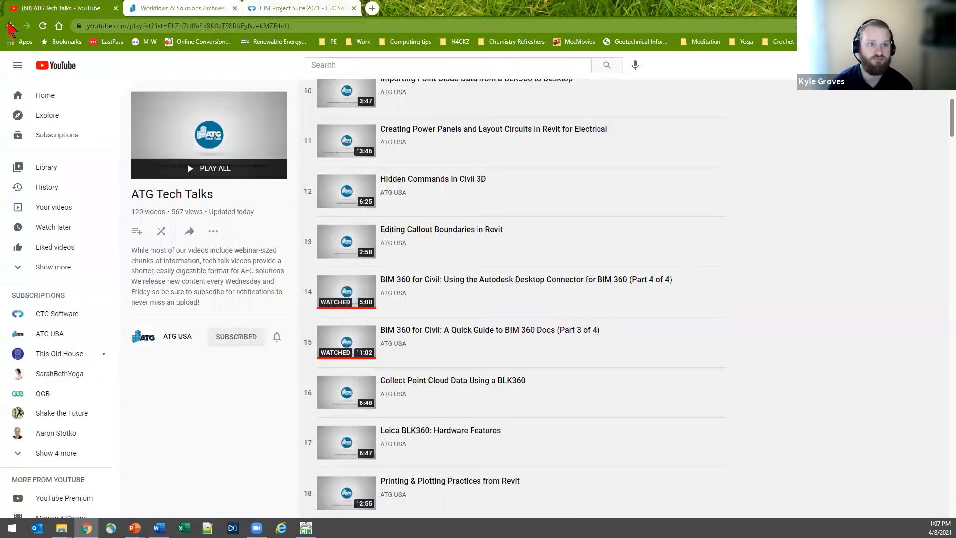
{"action": "right_click", "coordinate": [11, 26]}
{"action": "left_click", "coordinate": [75, 60]}
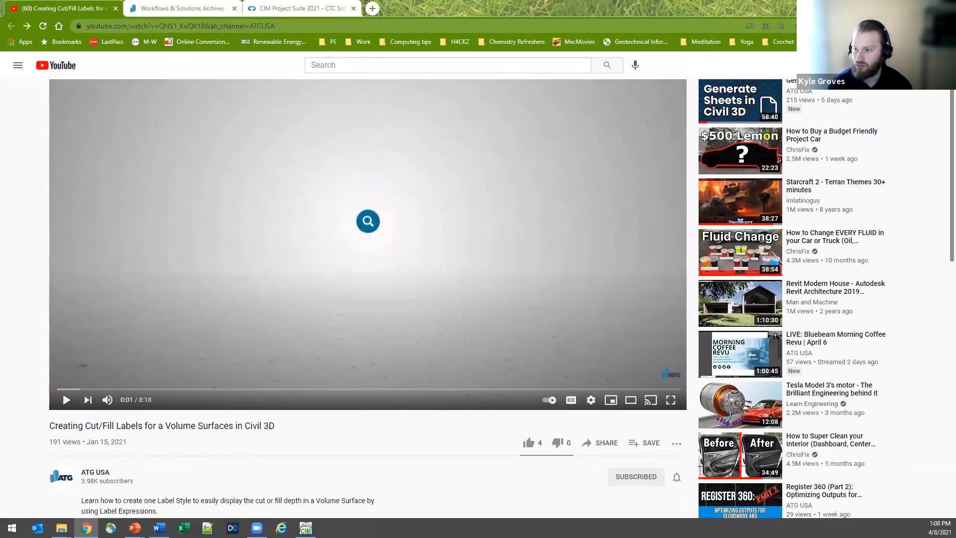
Return to the article Using Surface Analysis in Civil 3D to Better Understand Your Design on the ATG site.
{"action": "left_click", "coordinate": [184, 9]}
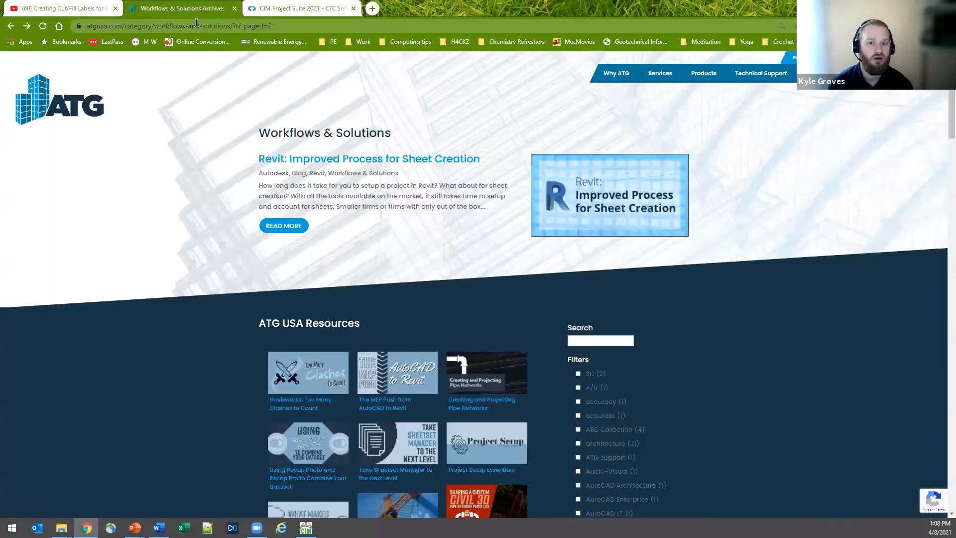
{"action": "right_click", "coordinate": [9, 29]}
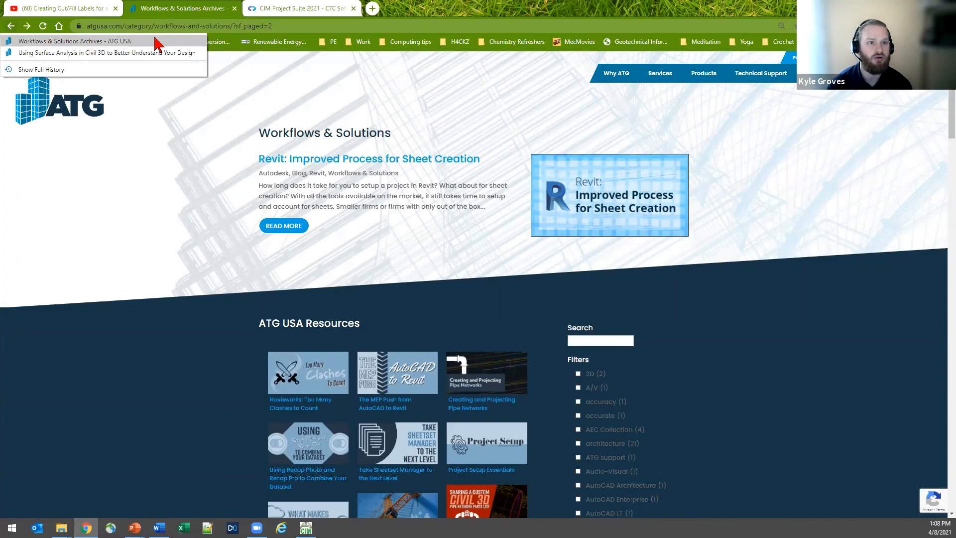
{"action": "left_click", "coordinate": [149, 53]}
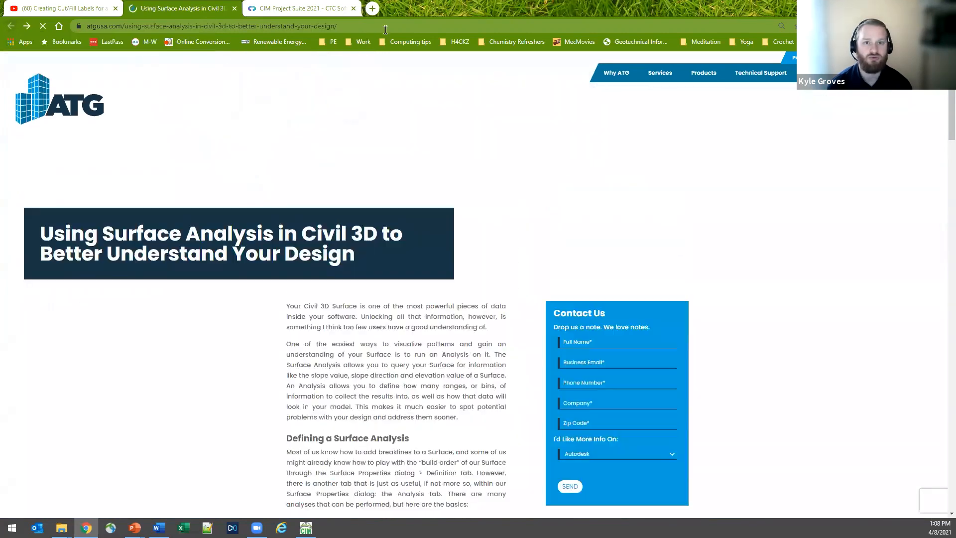
{"action": "key", "text": "ctrl+l"}
{"action": "key", "text": "ctrl+v"}
{"action": "left_click_drag", "start_coordinate": [93, 403], "coordinate": [99, 399]}
{"action": "left_click", "coordinate": [366, 27]}
{"action": "left_click", "coordinate": [366, 27]}
{"action": "left_click", "coordinate": [213, 328]}
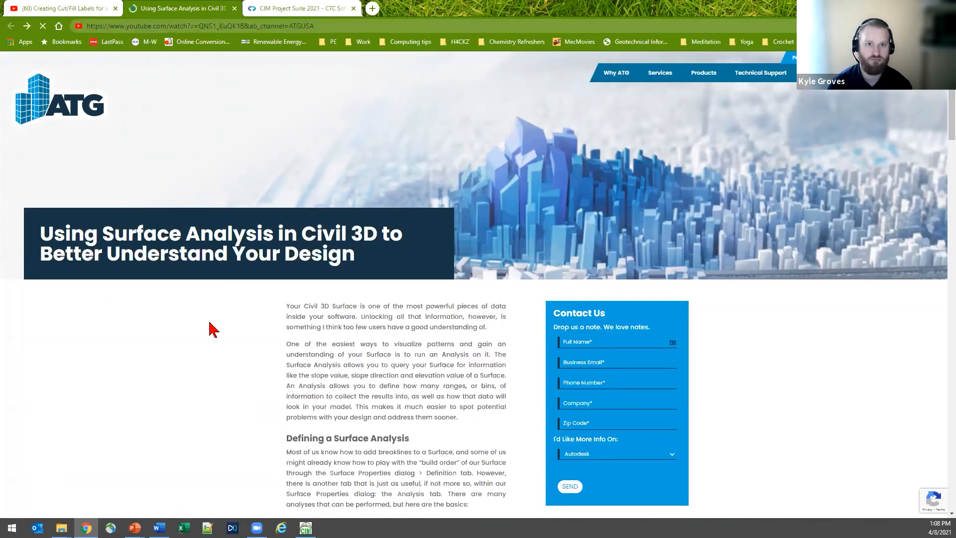
{"action": "left_click", "coordinate": [44, 27]}
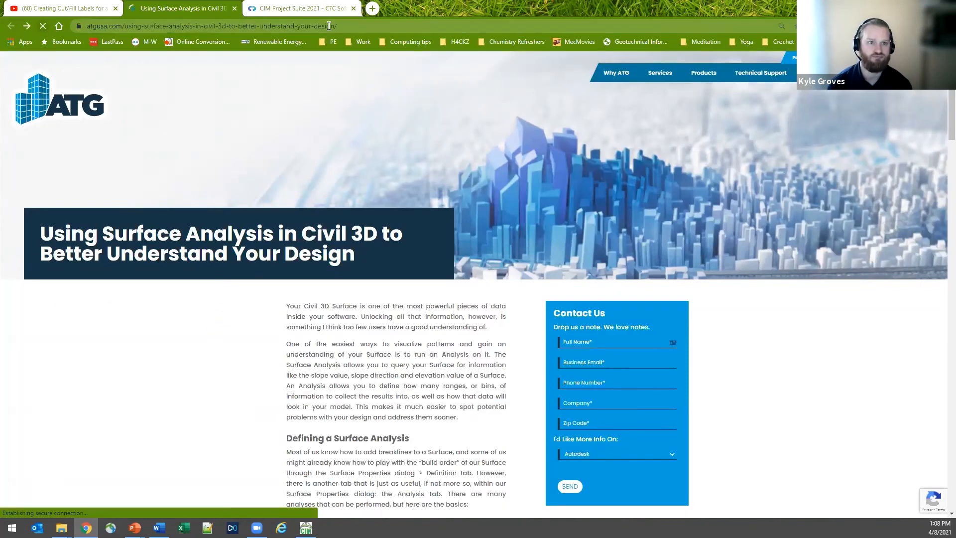
{"action": "left_click", "coordinate": [407, 27]}
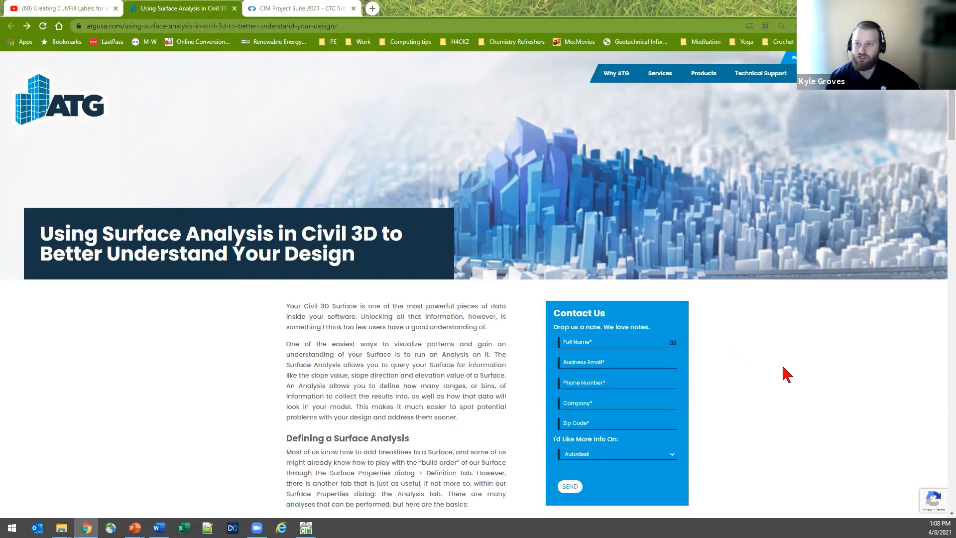
Switch to Civil 3D and examine the volume statistics in the properties of the 02_VOL_True Subgrade surface.
{"action": "key", "text": "alt+Tab"}
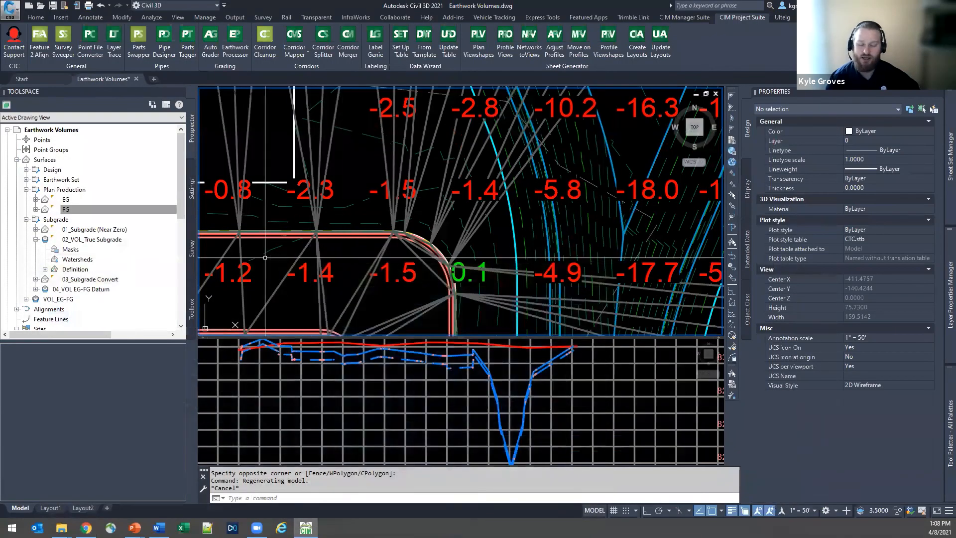
{"action": "right_click", "coordinate": [68, 241]}
{"action": "left_click", "coordinate": [114, 250]}
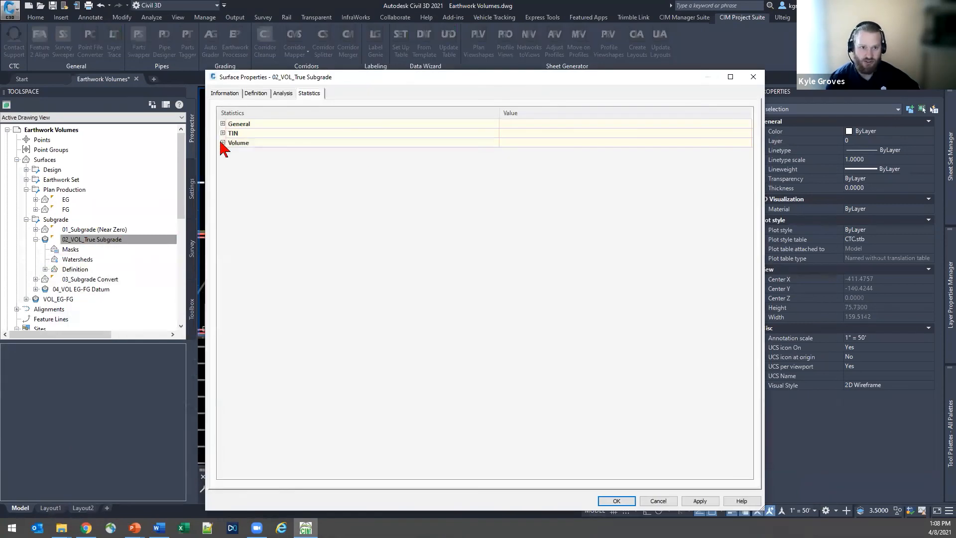
{"action": "left_click", "coordinate": [223, 143]}
{"action": "left_click", "coordinate": [519, 153]}
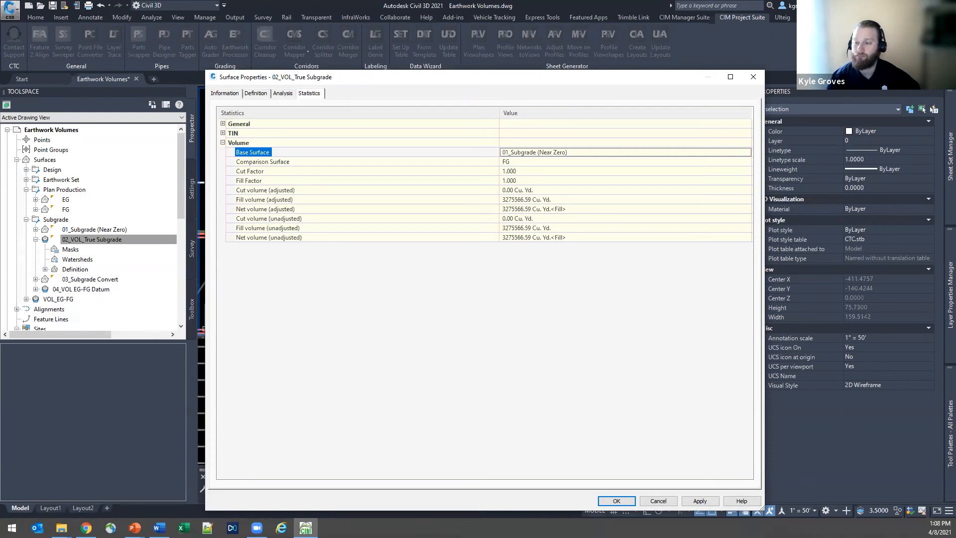
{"action": "left_click", "coordinate": [663, 504]}
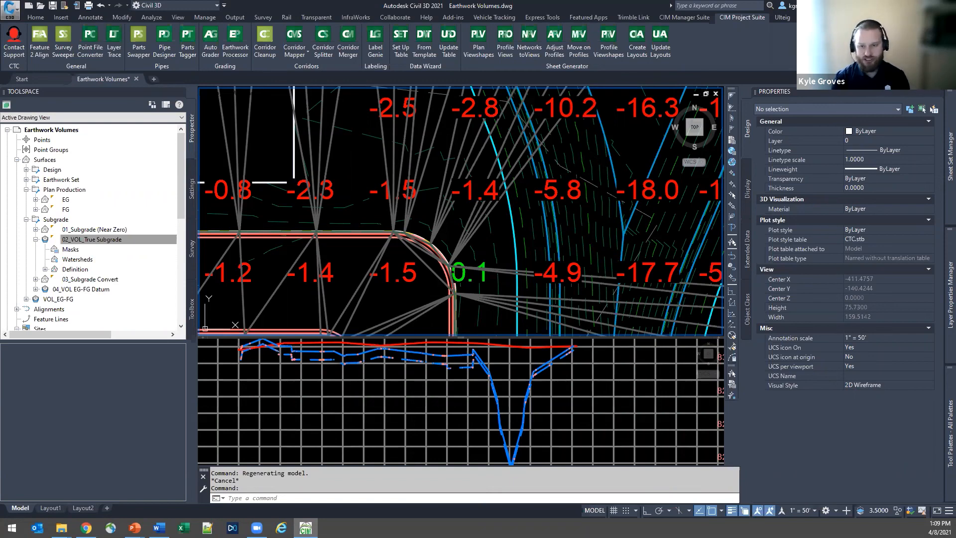
Collapse the Subgrade surface folder and open the Earthwork Processor over the whole site.
{"action": "left_click", "coordinate": [62, 239]}
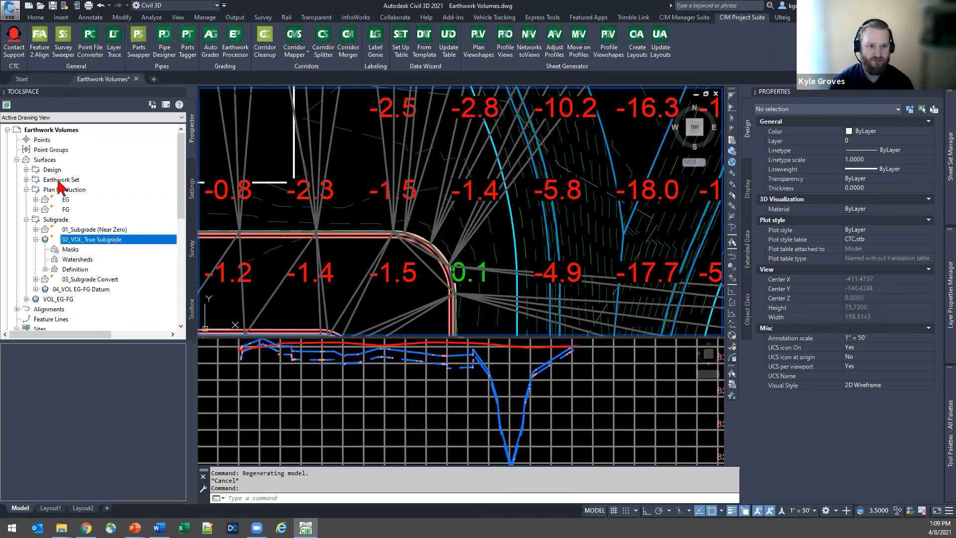
{"action": "left_click", "coordinate": [27, 220]}
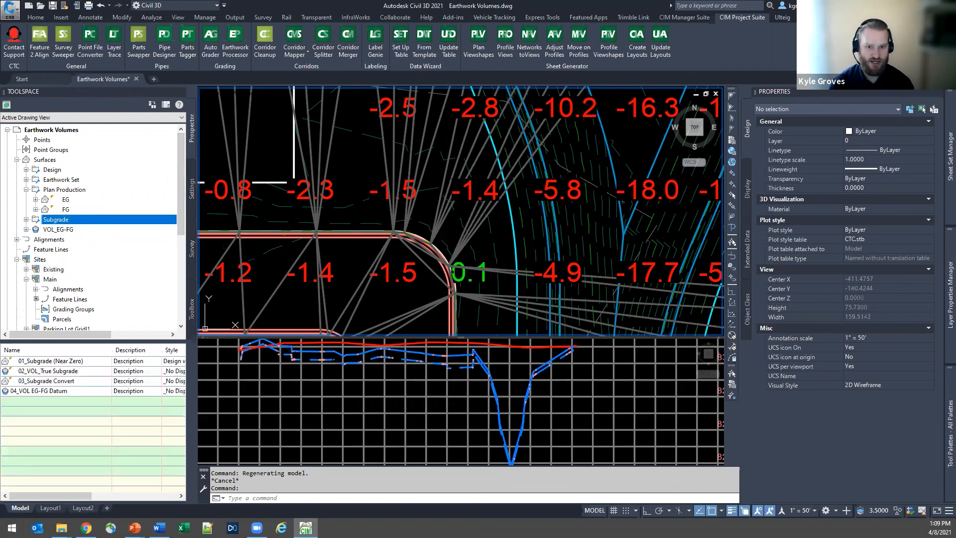
{"action": "scroll", "coordinate": [346, 270], "scroll_direction": "down", "scroll_amount": 5}
{"action": "middle_click_drag", "start_coordinate": [349, 269], "coordinate": [462, 220]}
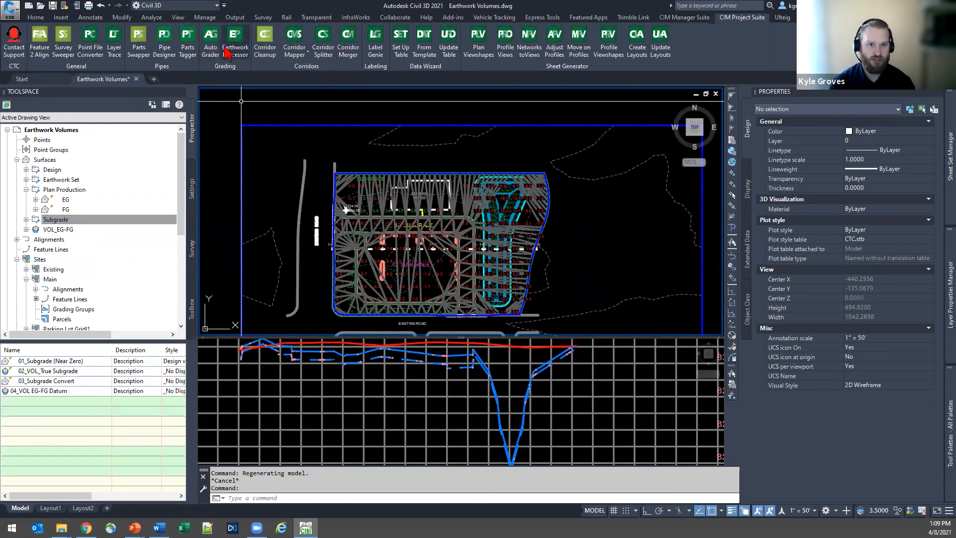
{"action": "left_click", "coordinate": [235, 44]}
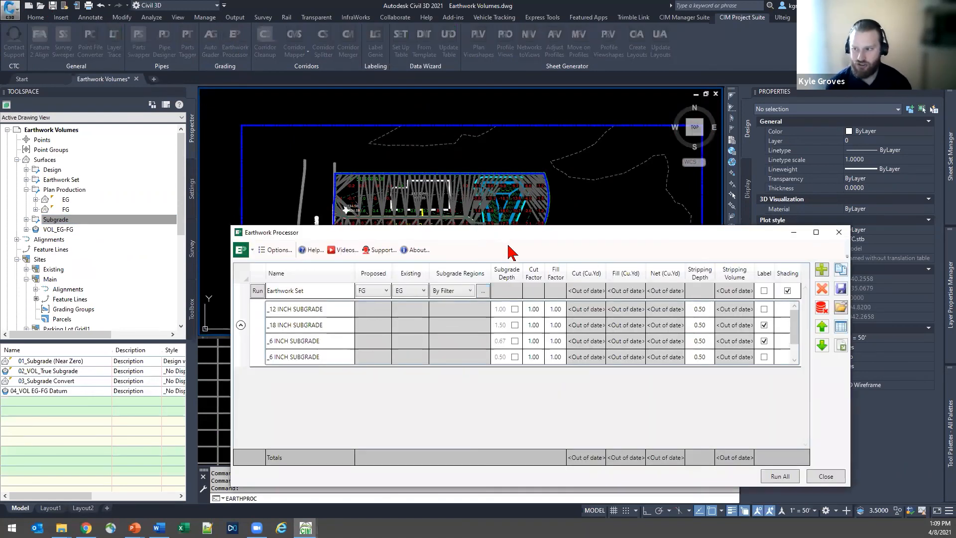
{"action": "left_click_drag", "start_coordinate": [511, 239], "coordinate": [491, 176]}
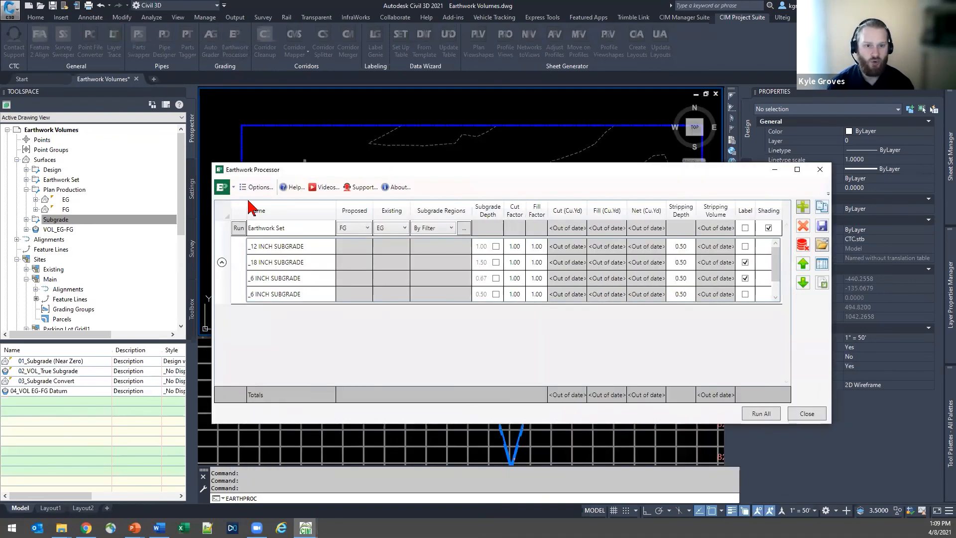
Review the subgrade depth style choices in the Earthwork Processor's surface creation options, keep _No Display, and close the tool.
{"action": "left_click", "coordinate": [258, 189]}
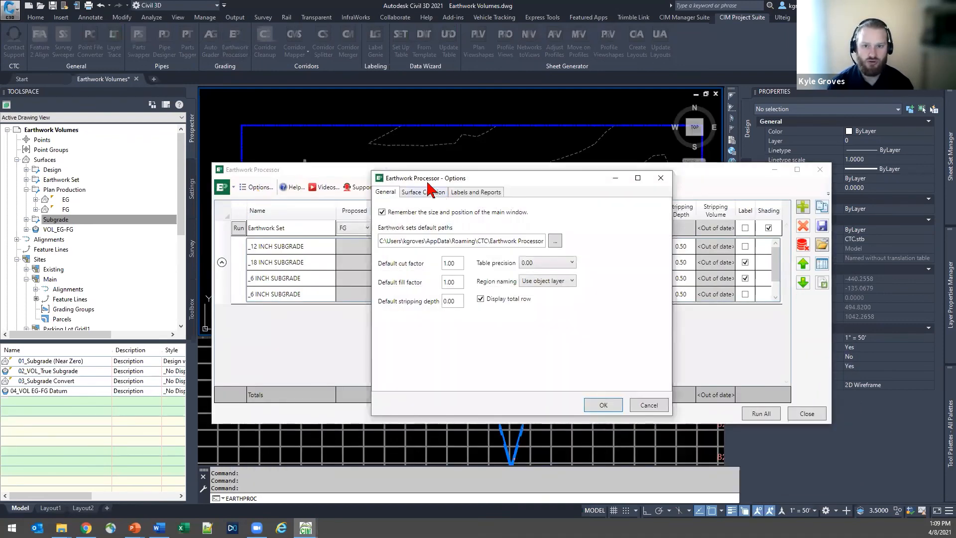
{"action": "left_click", "coordinate": [261, 219]}
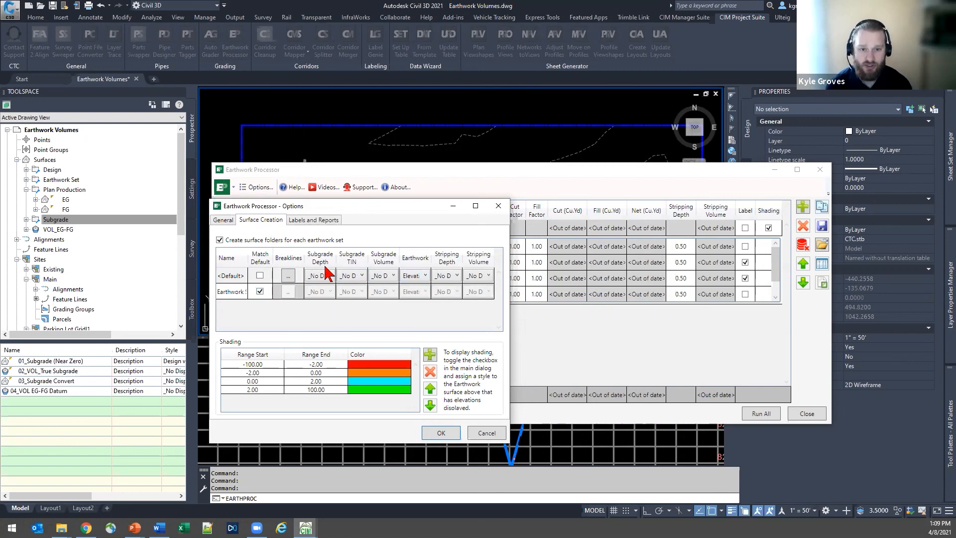
{"action": "left_click", "coordinate": [323, 277]}
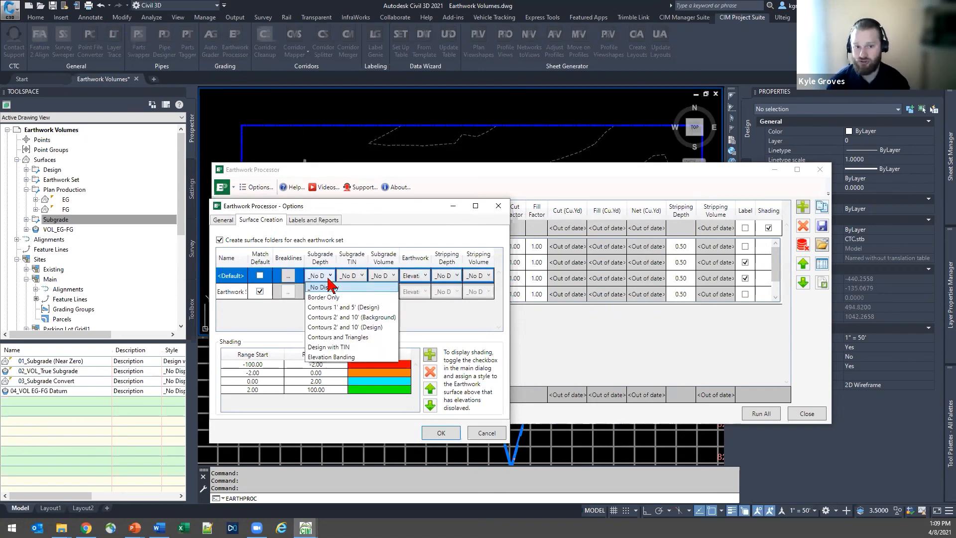
{"action": "left_click", "coordinate": [329, 287]}
{"action": "left_click", "coordinate": [505, 206]}
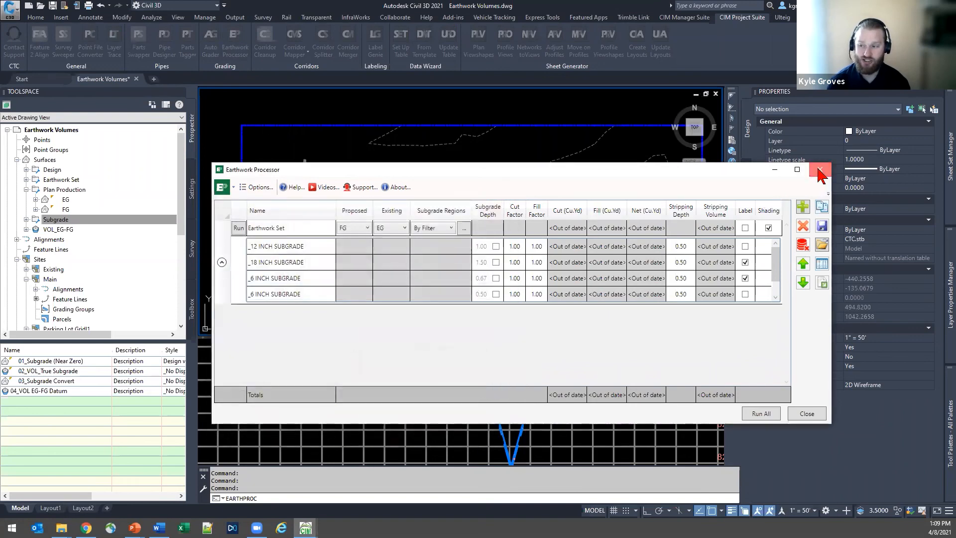
{"action": "left_click", "coordinate": [820, 169]}
Select the 01_Subgrade (Near Zero) surface in the drawing, check its surface style property, and clear the selection.
{"action": "scroll", "coordinate": [438, 226], "scroll_direction": "up", "scroll_amount": 4}
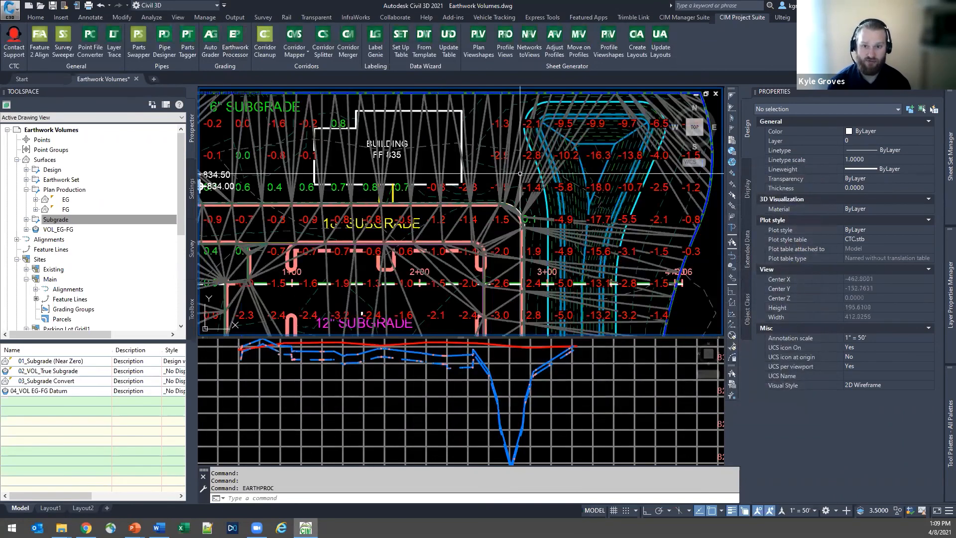
{"action": "left_click", "coordinate": [500, 174]}
{"action": "left_click", "coordinate": [872, 143]}
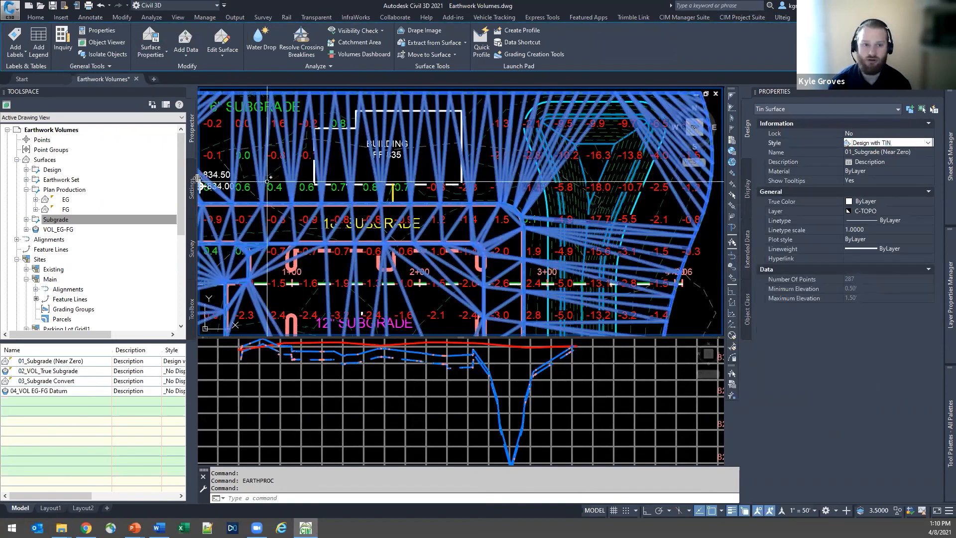
{"action": "key", "text": "Escape"}
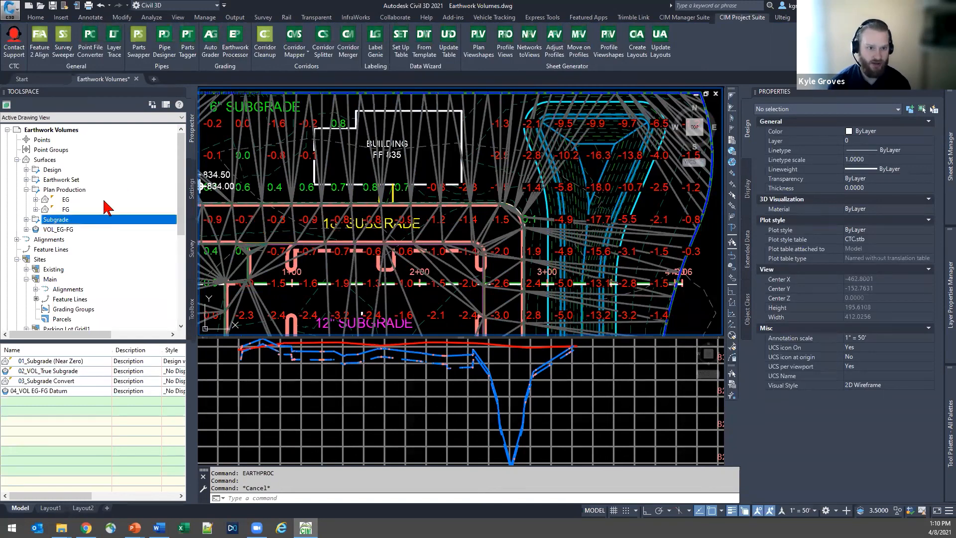
Open the _No Display surface style for editing from the drawing's surface style settings.
{"action": "left_click", "coordinate": [192, 188]}
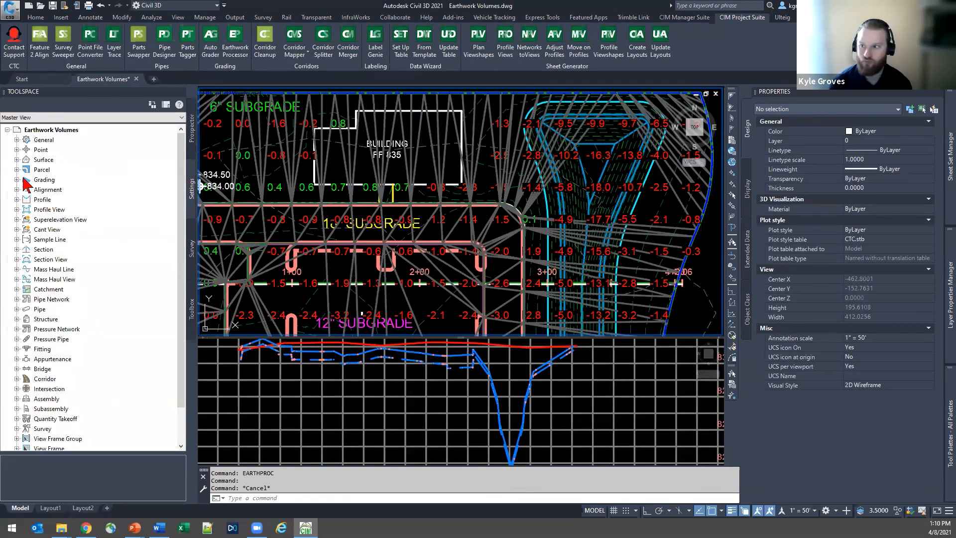
{"action": "left_click", "coordinate": [16, 150]}
{"action": "left_click", "coordinate": [17, 150]}
{"action": "left_click", "coordinate": [17, 160]}
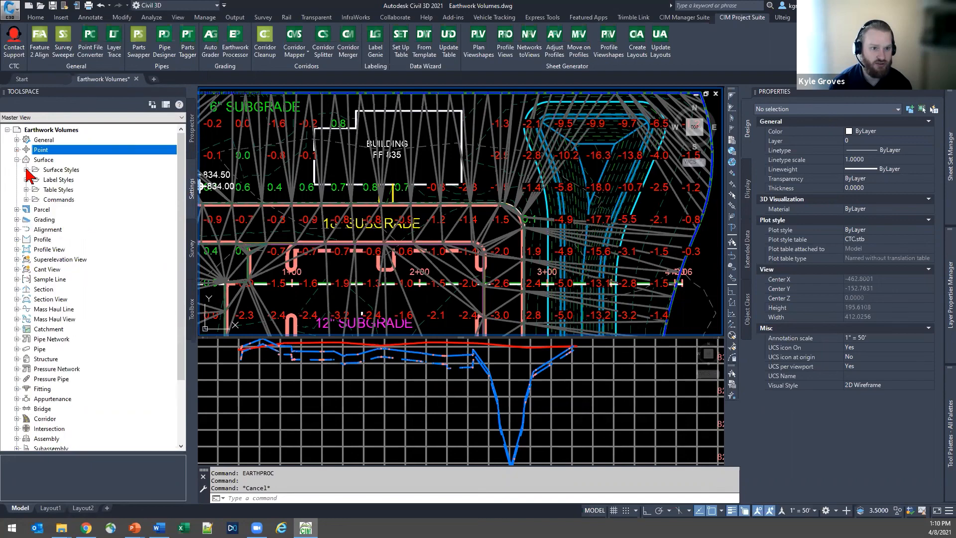
{"action": "left_click", "coordinate": [27, 170]}
{"action": "right_click", "coordinate": [77, 180]}
{"action": "left_click", "coordinate": [333, 209]}
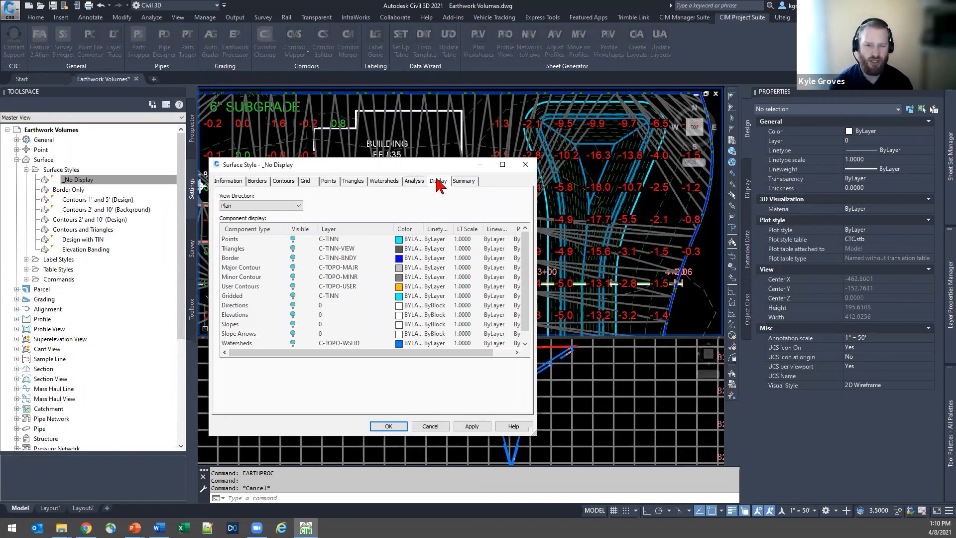
Examine the component visibility of the _No Display style in plan view and close the style.
{"action": "left_click", "coordinate": [255, 206]}
{"action": "left_click", "coordinate": [250, 214]}
{"action": "scroll", "coordinate": [299, 339], "scroll_direction": "down", "scroll_amount": 1}
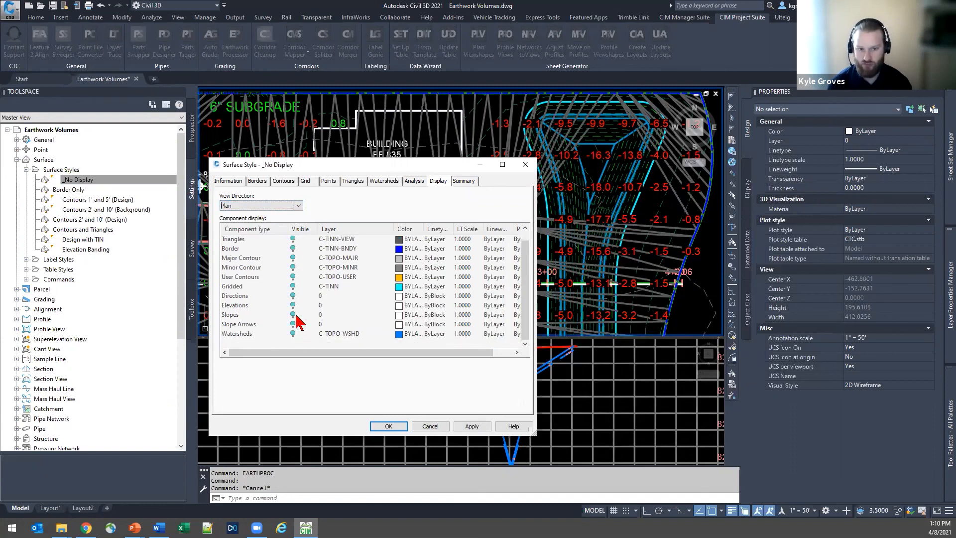
{"action": "left_click", "coordinate": [387, 426]}
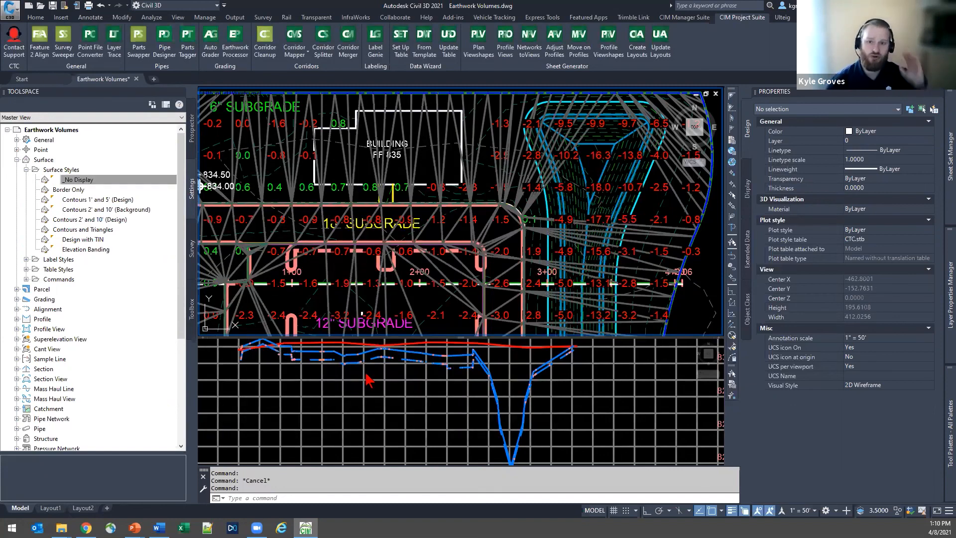
Select the second of the overlapping TIN surfaces within the site boundary.
{"action": "scroll", "coordinate": [482, 221], "scroll_direction": "down", "scroll_amount": 5}
{"action": "scroll", "coordinate": [483, 220], "scroll_direction": "up", "scroll_amount": 1}
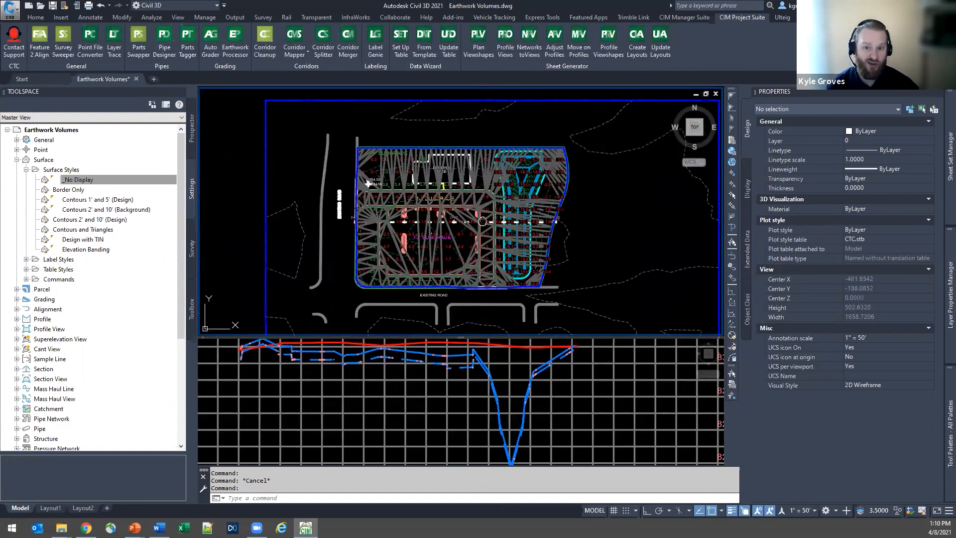
{"action": "scroll", "coordinate": [454, 175], "scroll_direction": "up", "scroll_amount": 1}
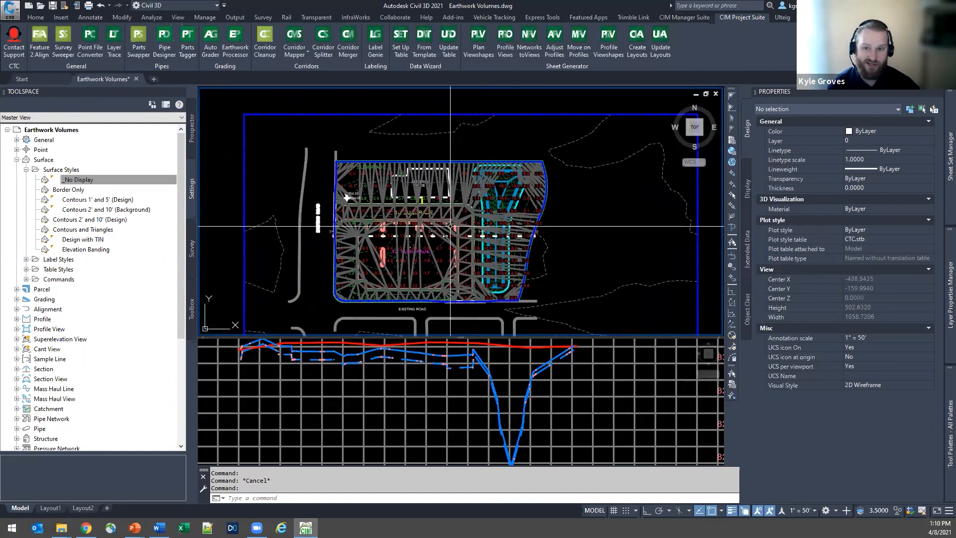
{"action": "left_click", "coordinate": [455, 176]}
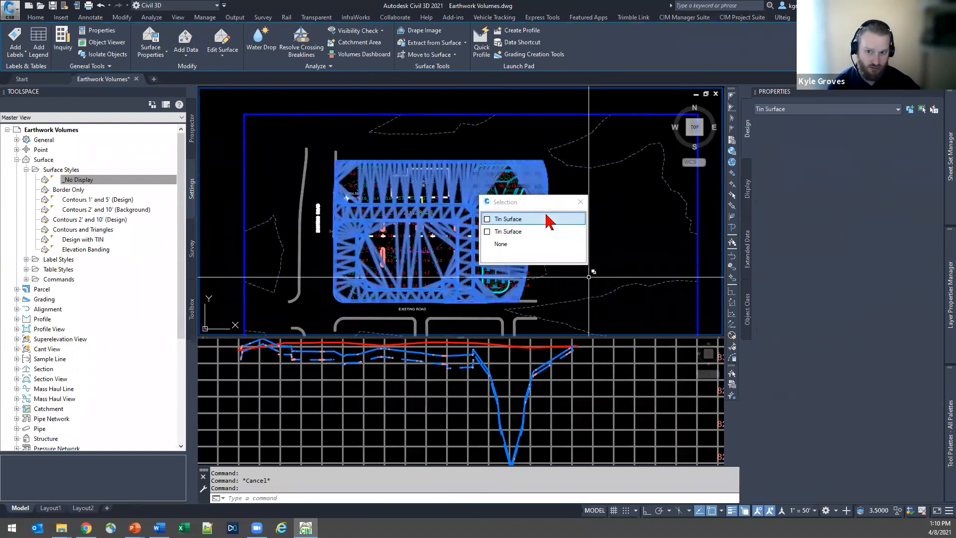
{"action": "left_click", "coordinate": [553, 229]}
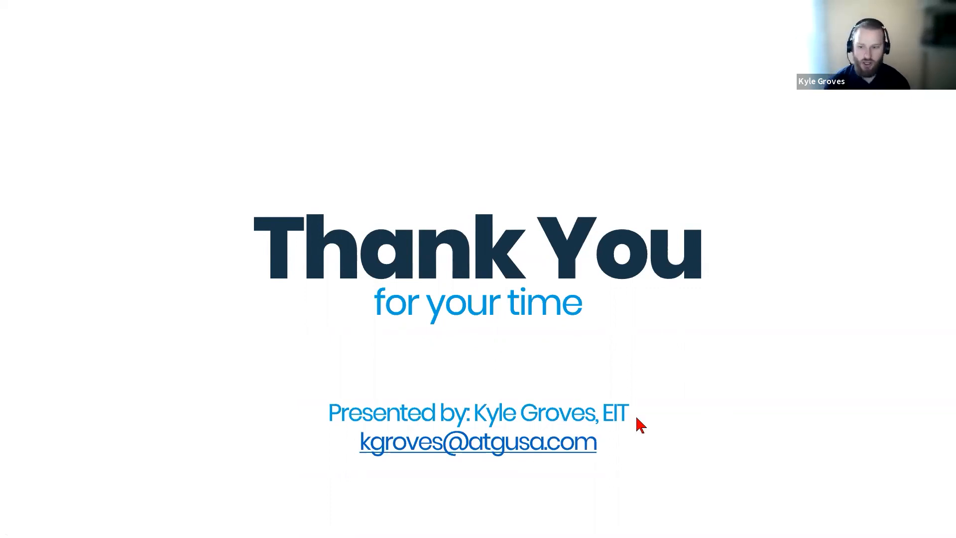
End the slide show, switch to Civil 3D and open the Auto Grader tool from the CIM Project Suite.
{"action": "key", "text": "Escape"}
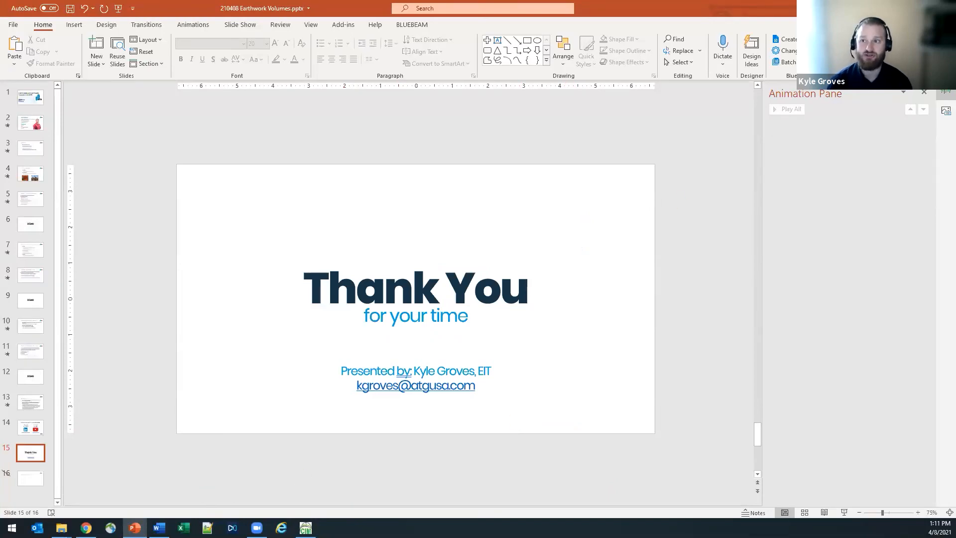
{"action": "left_click", "coordinate": [899, 8]}
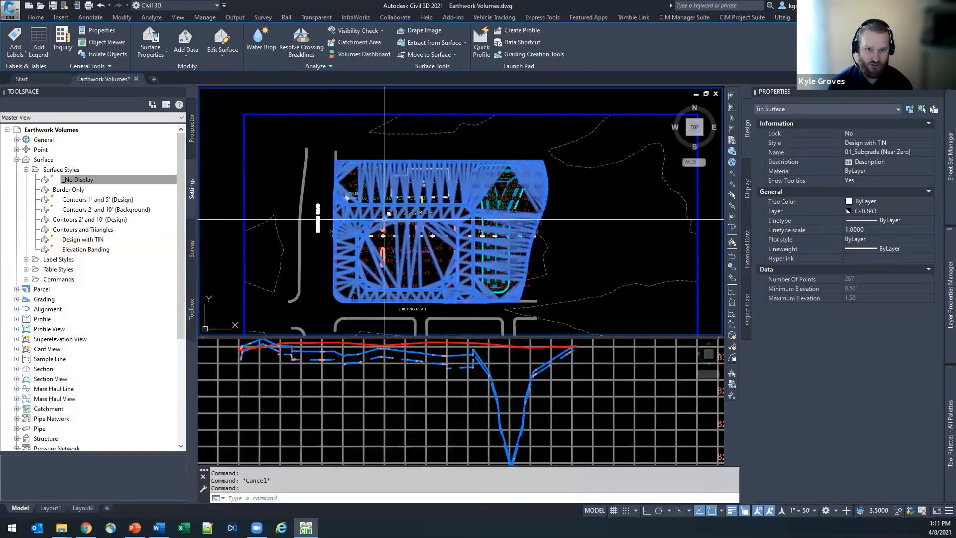
{"action": "left_click", "coordinate": [742, 17]}
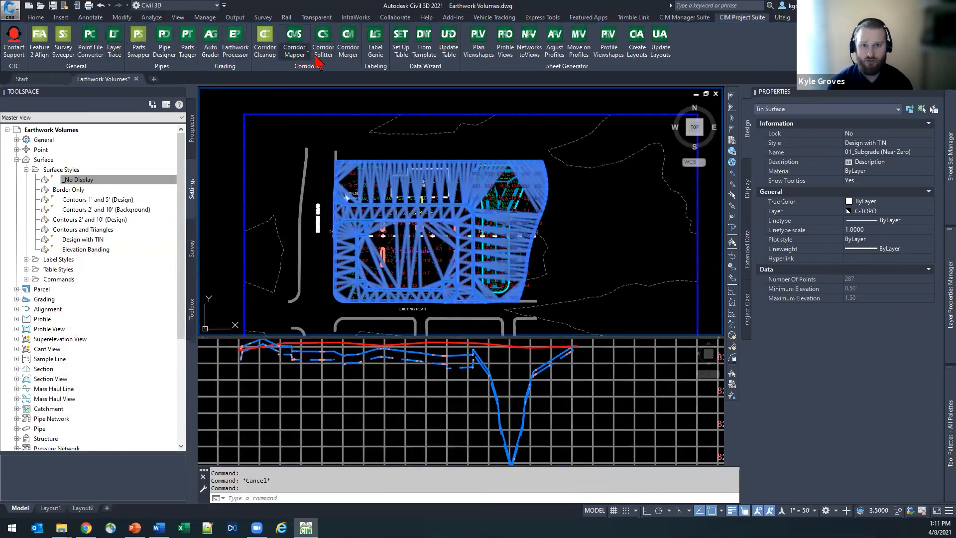
{"action": "left_click", "coordinate": [218, 48]}
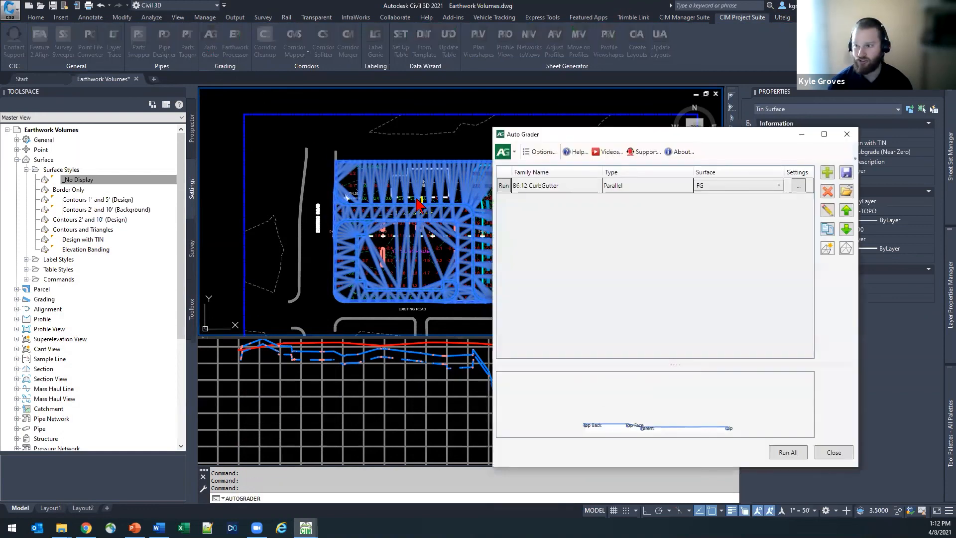
{"action": "left_click_drag", "start_coordinate": [606, 136], "coordinate": [347, 122]}
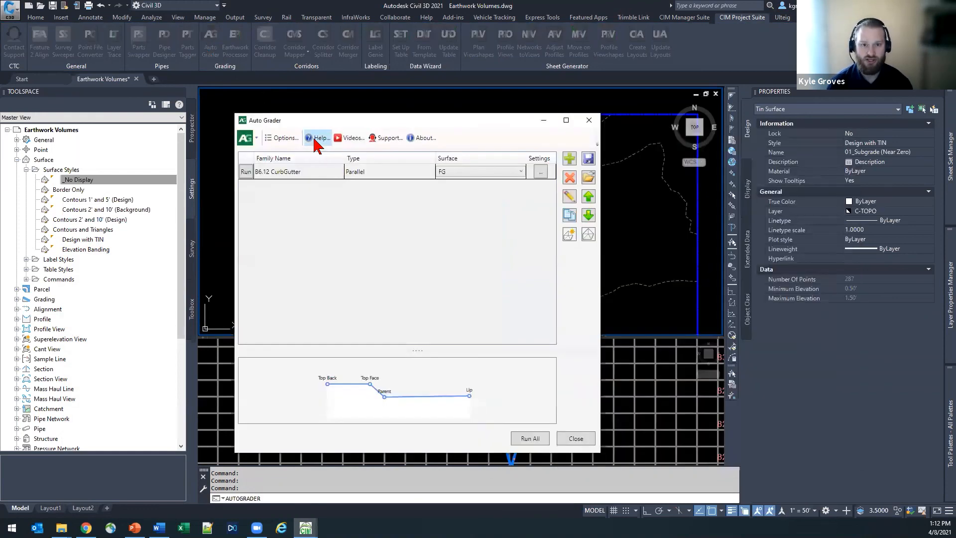
Open the CIM Project Suite user guide from Auto Grader's help and review the Earthwork Processor options and behavior sections.
{"action": "left_click", "coordinate": [314, 139]}
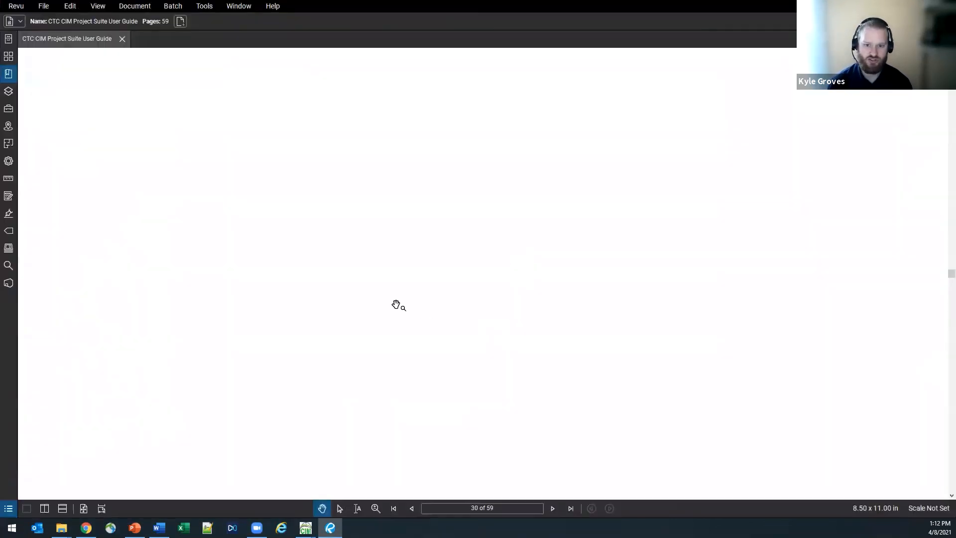
{"action": "scroll", "coordinate": [635, 305], "scroll_direction": "down", "scroll_amount": 18}
{"action": "left_click_drag", "start_coordinate": [765, 316], "coordinate": [514, 337]}
{"action": "scroll", "coordinate": [433, 317], "scroll_direction": "up", "scroll_amount": 4}
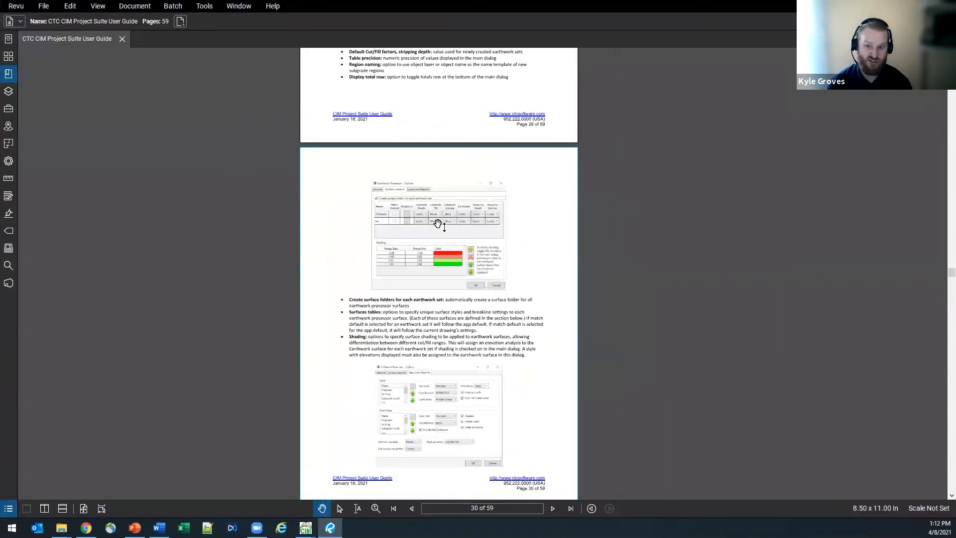
{"action": "scroll", "coordinate": [471, 264], "scroll_direction": "up", "scroll_amount": 3}
{"action": "scroll", "coordinate": [506, 301], "scroll_direction": "down", "scroll_amount": 12}
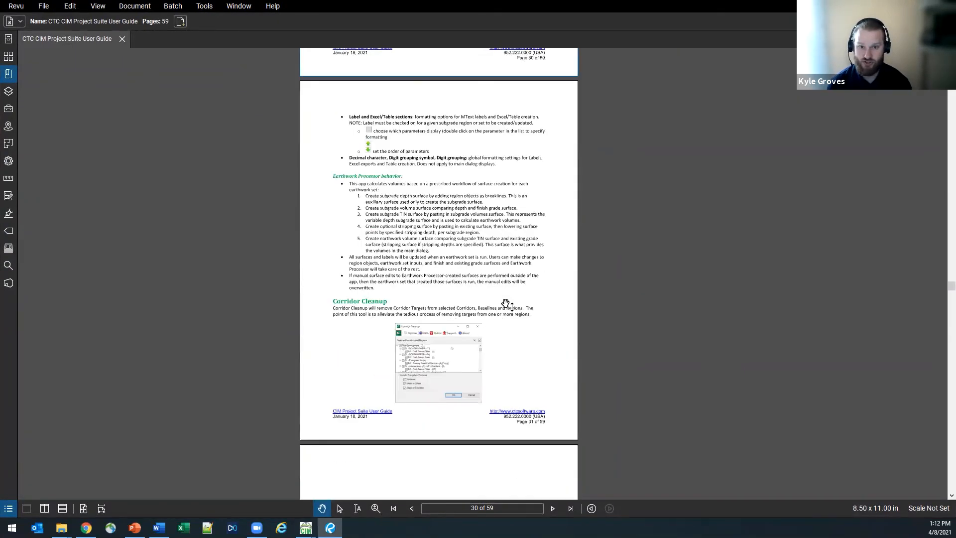
Switch back to Civil 3D and open the online video playlist for Auto Grader.
{"action": "key", "text": "alt+Tab"}
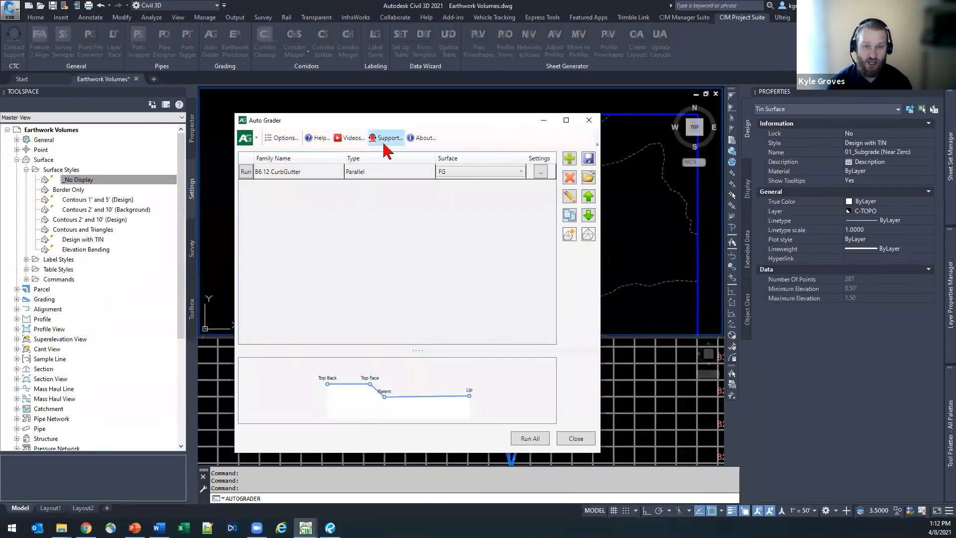
{"action": "key", "text": "ctrl"}
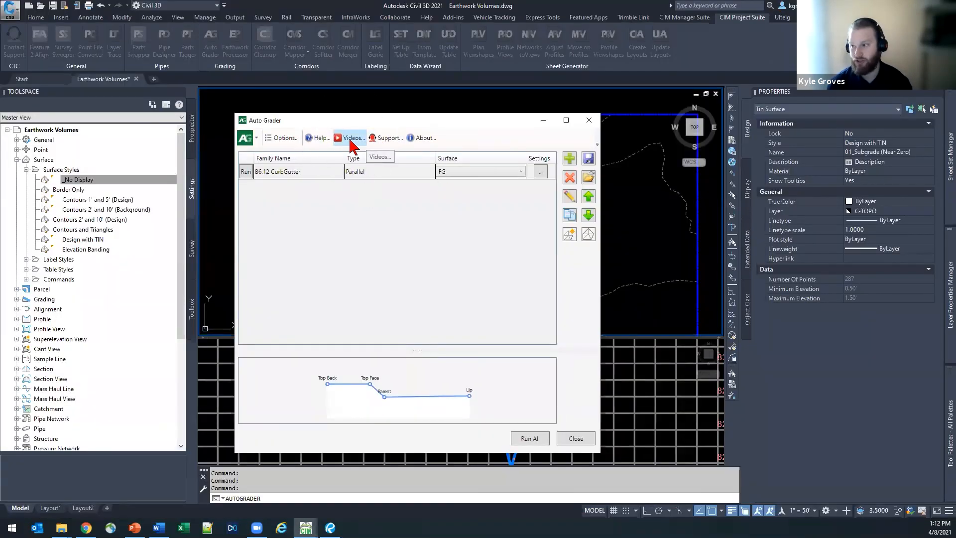
{"action": "left_click", "coordinate": [351, 140]}
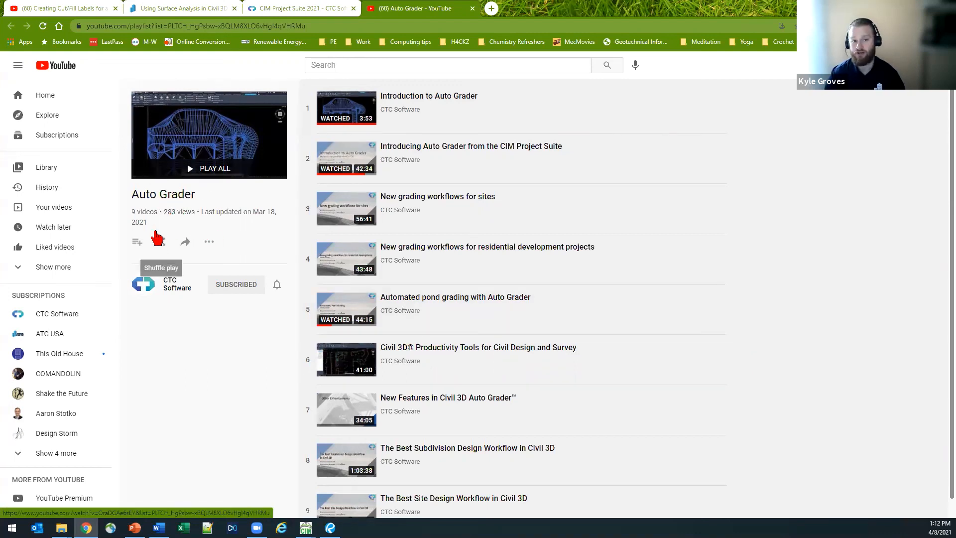
Go to the CTC Software YouTube channel and open its CTC Civil Express Tools playlist.
{"action": "left_click", "coordinate": [174, 289]}
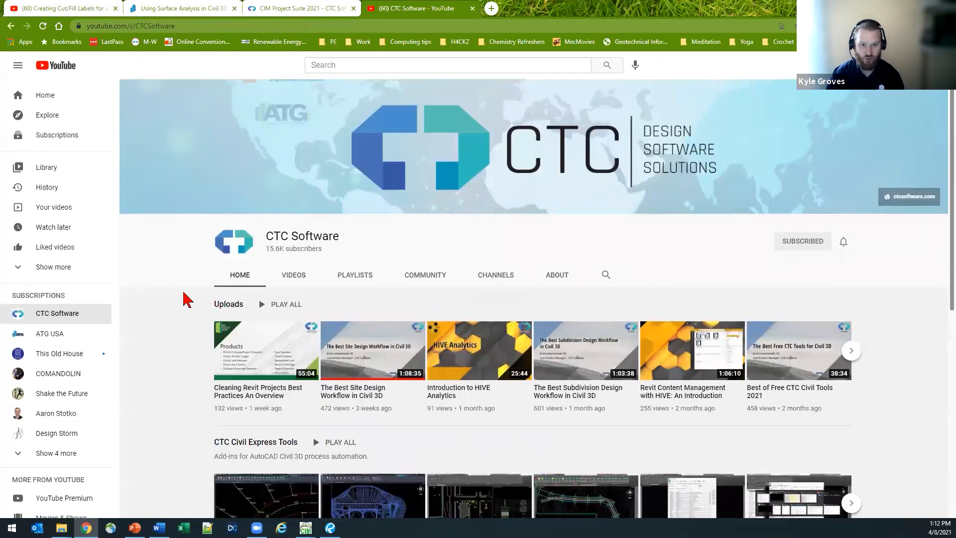
{"action": "scroll", "coordinate": [185, 299], "scroll_direction": "down", "scroll_amount": 4}
{"action": "scroll", "coordinate": [166, 282], "scroll_direction": "up", "scroll_amount": 4}
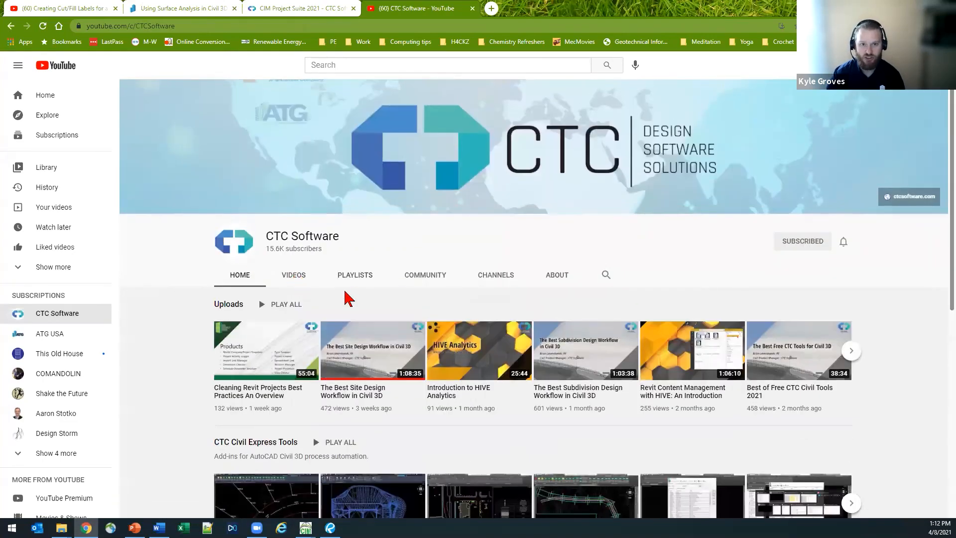
{"action": "scroll", "coordinate": [174, 305], "scroll_direction": "down", "scroll_amount": 4}
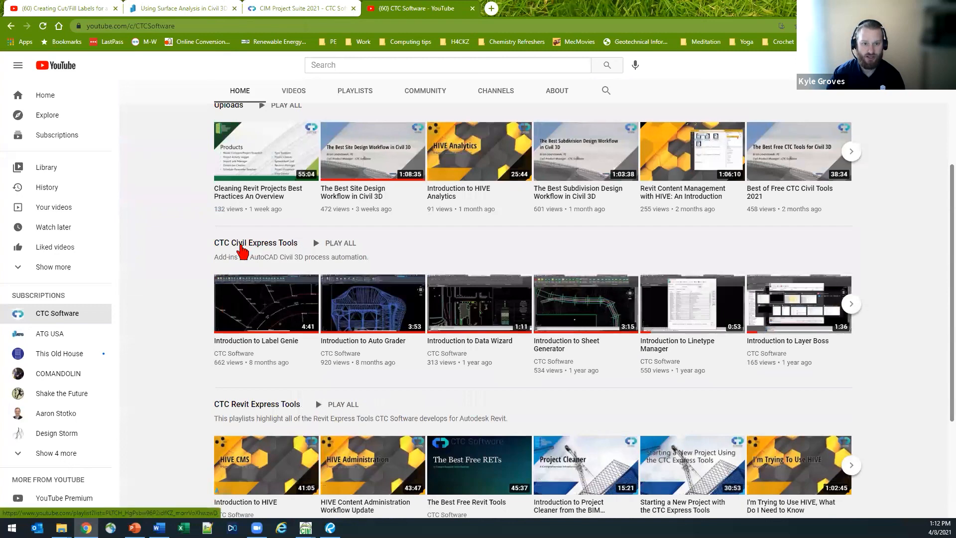
{"action": "left_click", "coordinate": [219, 244]}
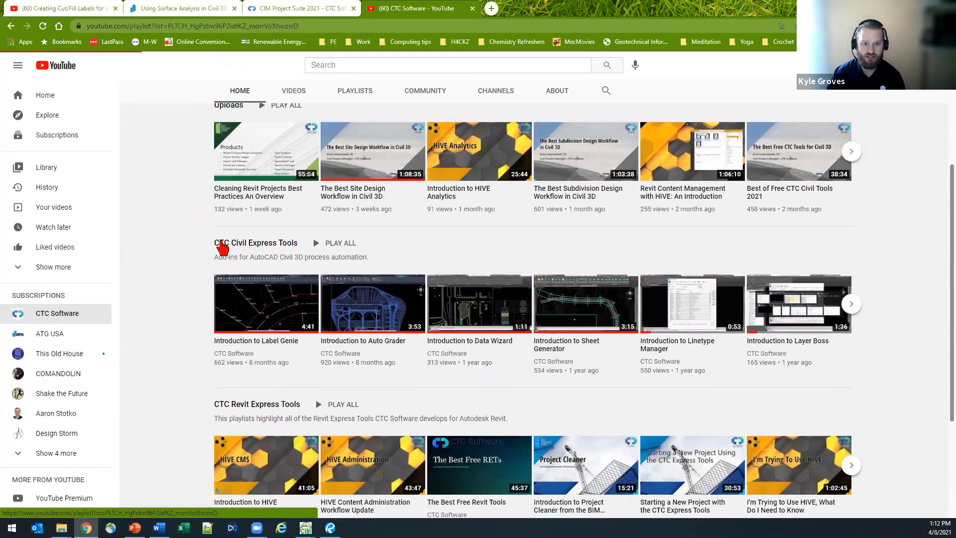
Browse the CTC Civil Express Tools playlist through to its last videos.
{"action": "scroll", "coordinate": [561, 268], "scroll_direction": "down", "scroll_amount": 15}
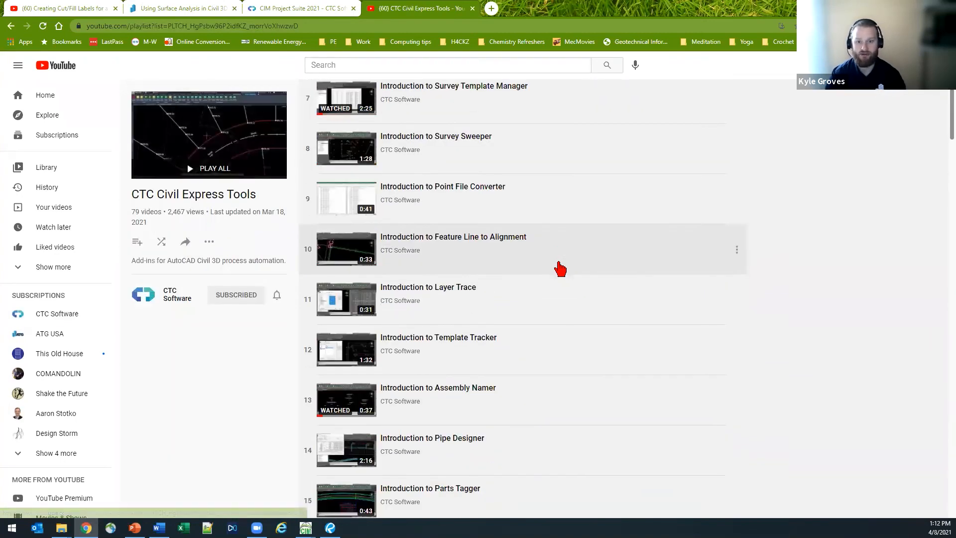
{"action": "scroll", "coordinate": [562, 271], "scroll_direction": "down", "scroll_amount": 14}
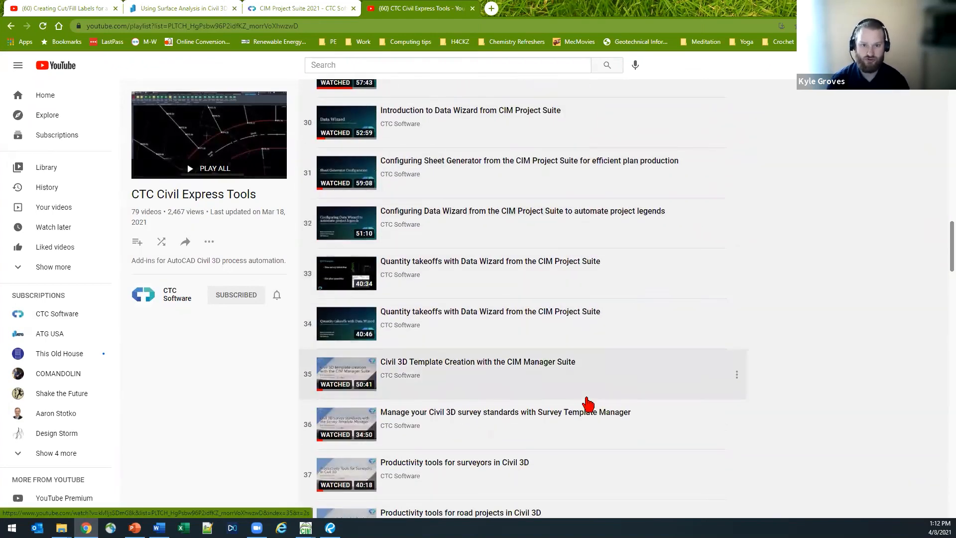
{"action": "scroll", "coordinate": [588, 404], "scroll_direction": "up", "scroll_amount": 3}
{"action": "scroll", "coordinate": [592, 406], "scroll_direction": "down", "scroll_amount": 20}
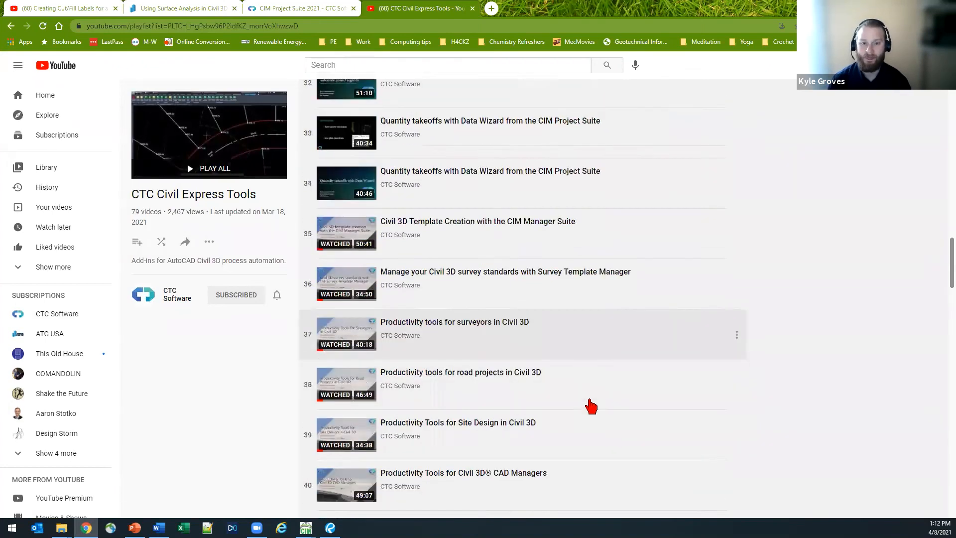
{"action": "scroll", "coordinate": [591, 406], "scroll_direction": "down", "scroll_amount": 15}
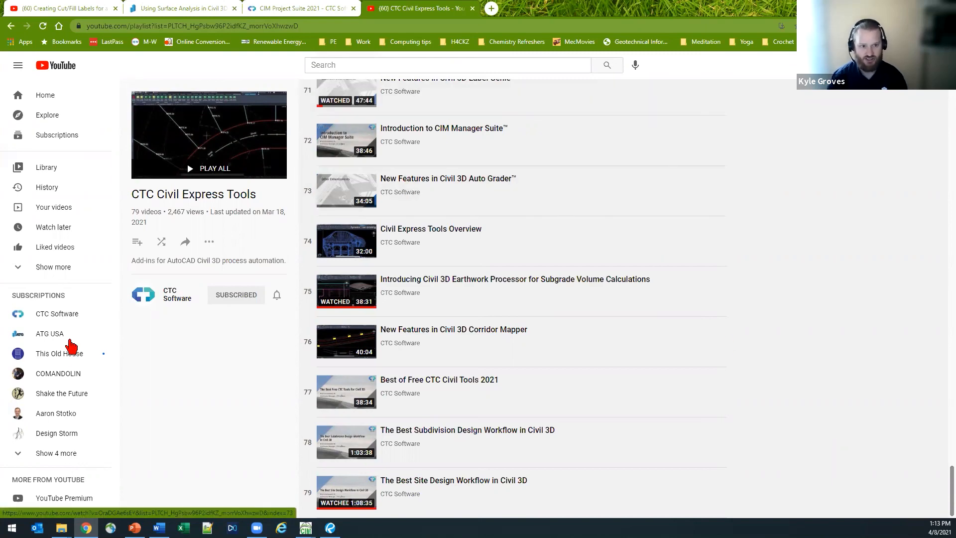
Go to the ATG USA YouTube channel and open its full Civil 3D playlist.
{"action": "left_click", "coordinate": [55, 337]}
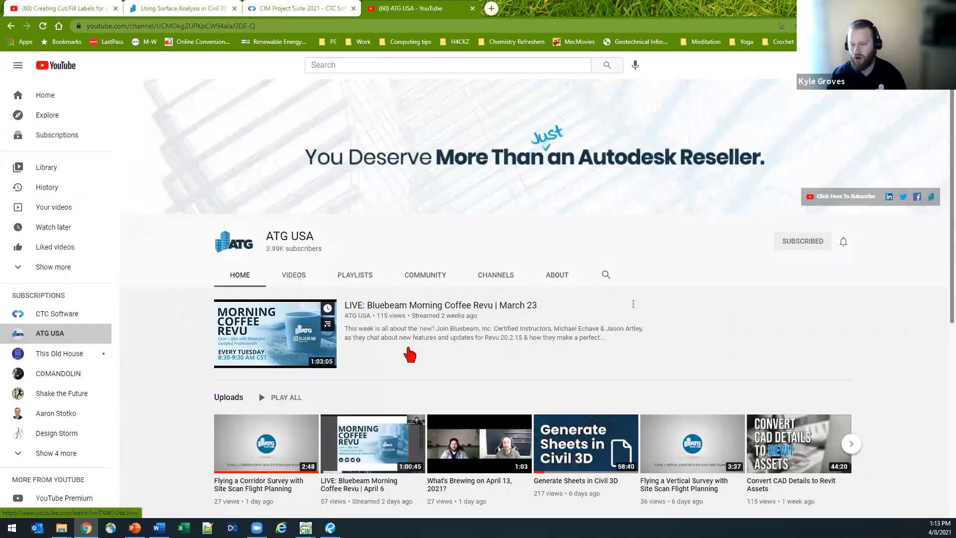
{"action": "scroll", "coordinate": [410, 357], "scroll_direction": "down", "scroll_amount": 3}
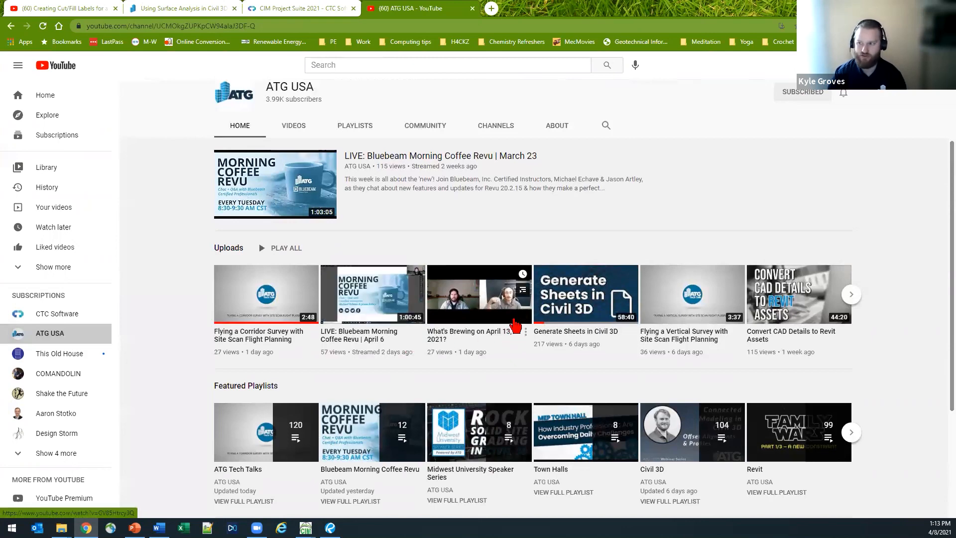
{"action": "scroll", "coordinate": [573, 383], "scroll_direction": "down", "scroll_amount": 2}
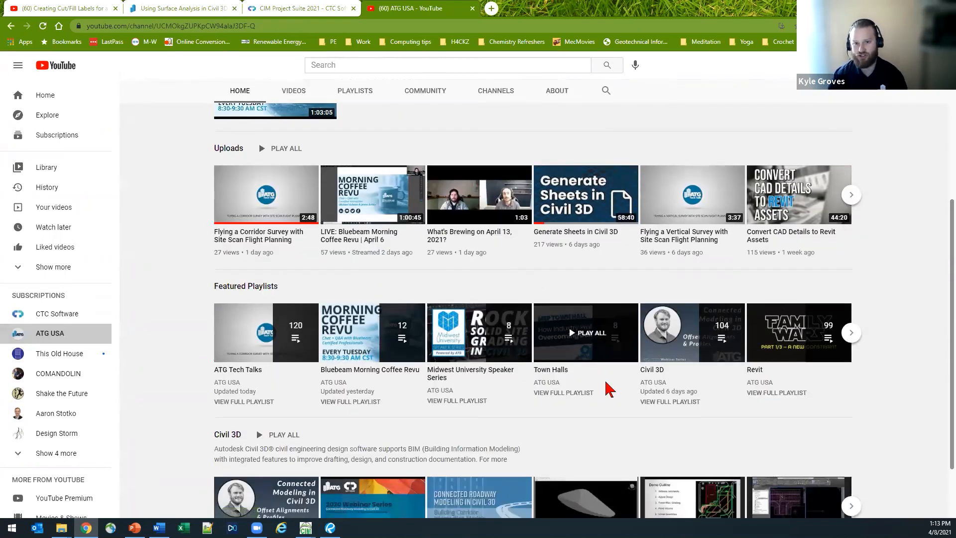
{"action": "left_click", "coordinate": [658, 402]}
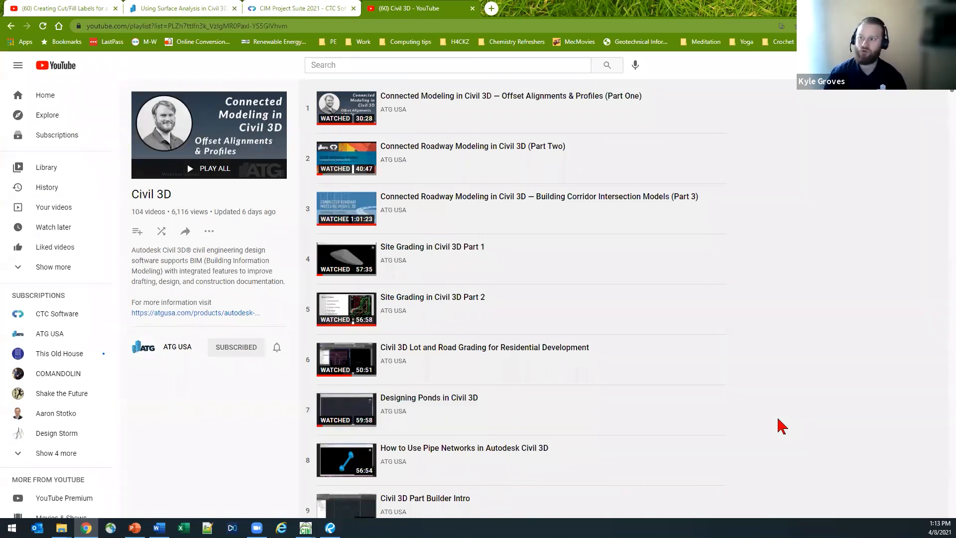
Browse the video titles in ATG USA's Civil 3D playlist for training topics.
{"action": "scroll", "coordinate": [634, 416], "scroll_direction": "down", "scroll_amount": 6}
{"action": "scroll", "coordinate": [634, 417], "scroll_direction": "up", "scroll_amount": 5}
{"action": "scroll", "coordinate": [741, 412], "scroll_direction": "up", "scroll_amount": 1}
{"action": "scroll", "coordinate": [740, 411], "scroll_direction": "down", "scroll_amount": 12}
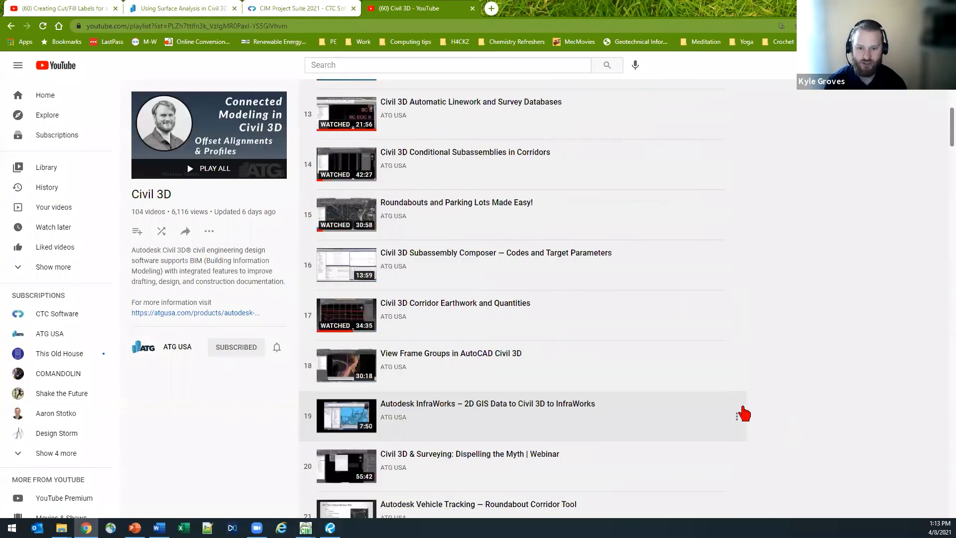
{"action": "scroll", "coordinate": [744, 414], "scroll_direction": "down", "scroll_amount": 8}
{"action": "scroll", "coordinate": [745, 413], "scroll_direction": "down", "scroll_amount": 20}
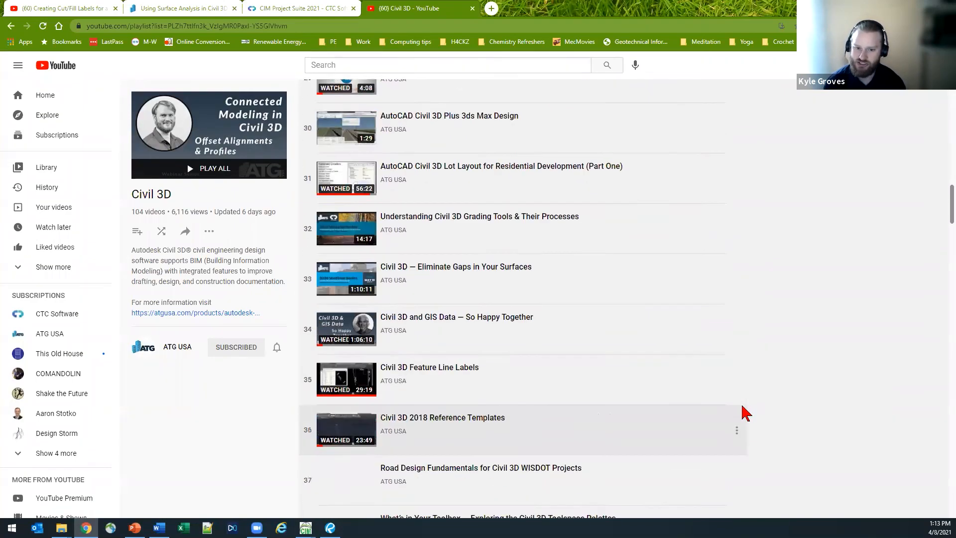
{"action": "scroll", "coordinate": [745, 413], "scroll_direction": "down", "scroll_amount": 9}
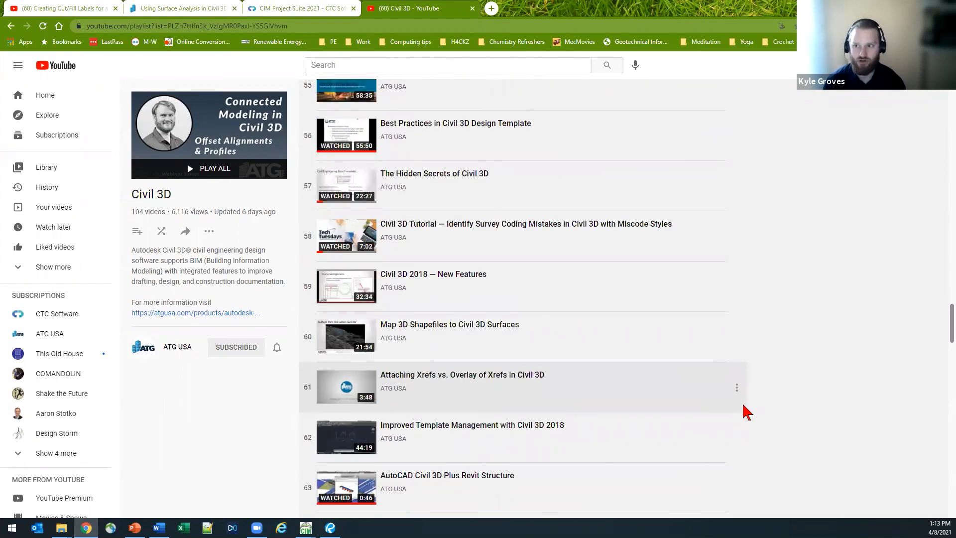
{"action": "scroll", "coordinate": [747, 413], "scroll_direction": "down", "scroll_amount": 17}
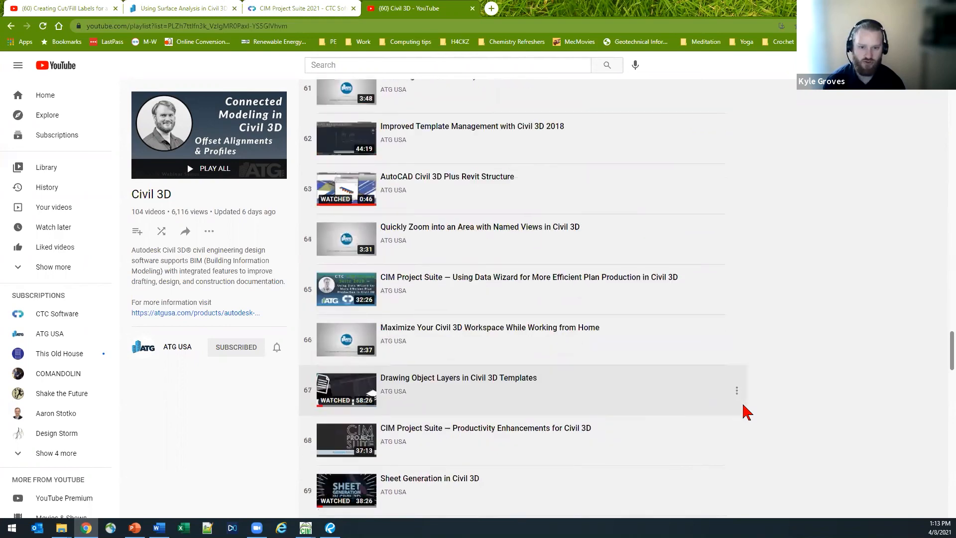
{"action": "scroll", "coordinate": [745, 412], "scroll_direction": "down", "scroll_amount": 7}
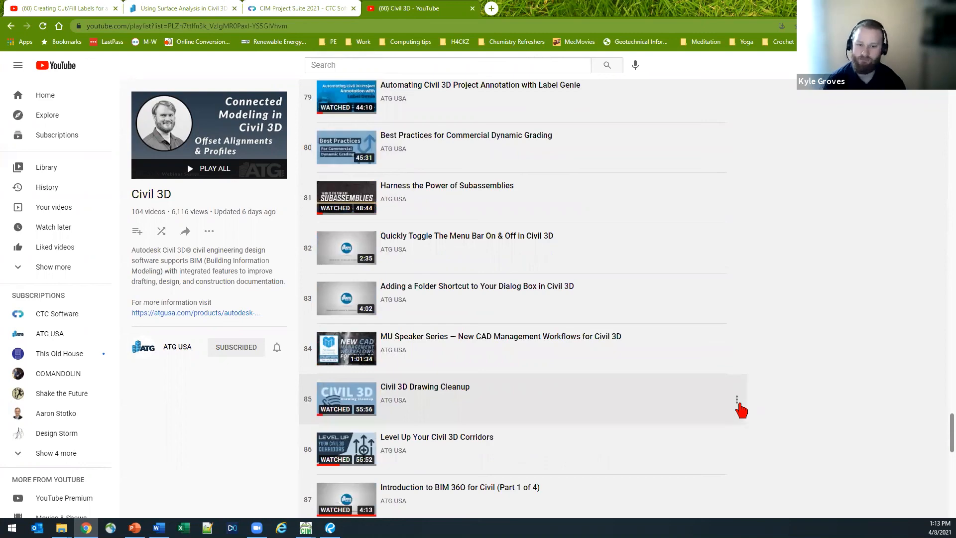
{"action": "scroll", "coordinate": [892, 333], "scroll_direction": "down", "scroll_amount": 3}
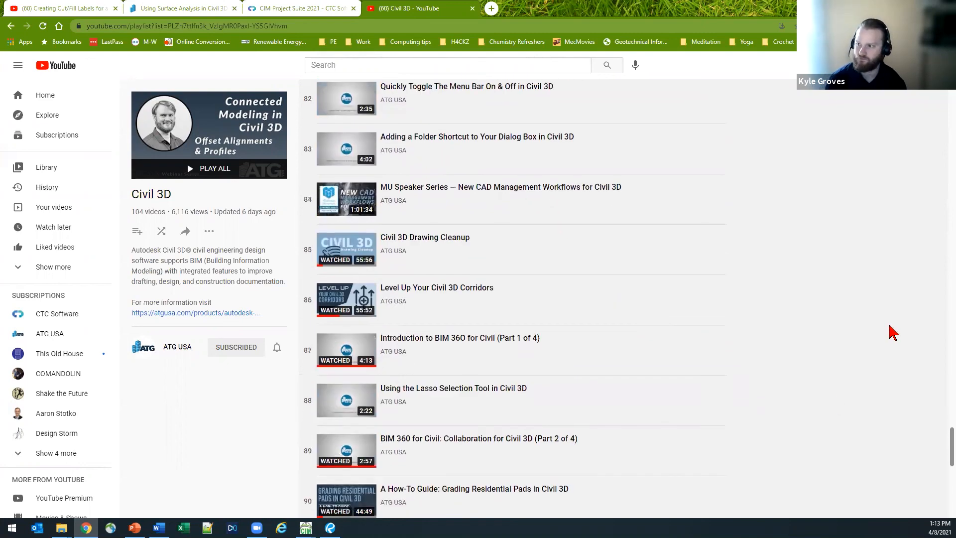